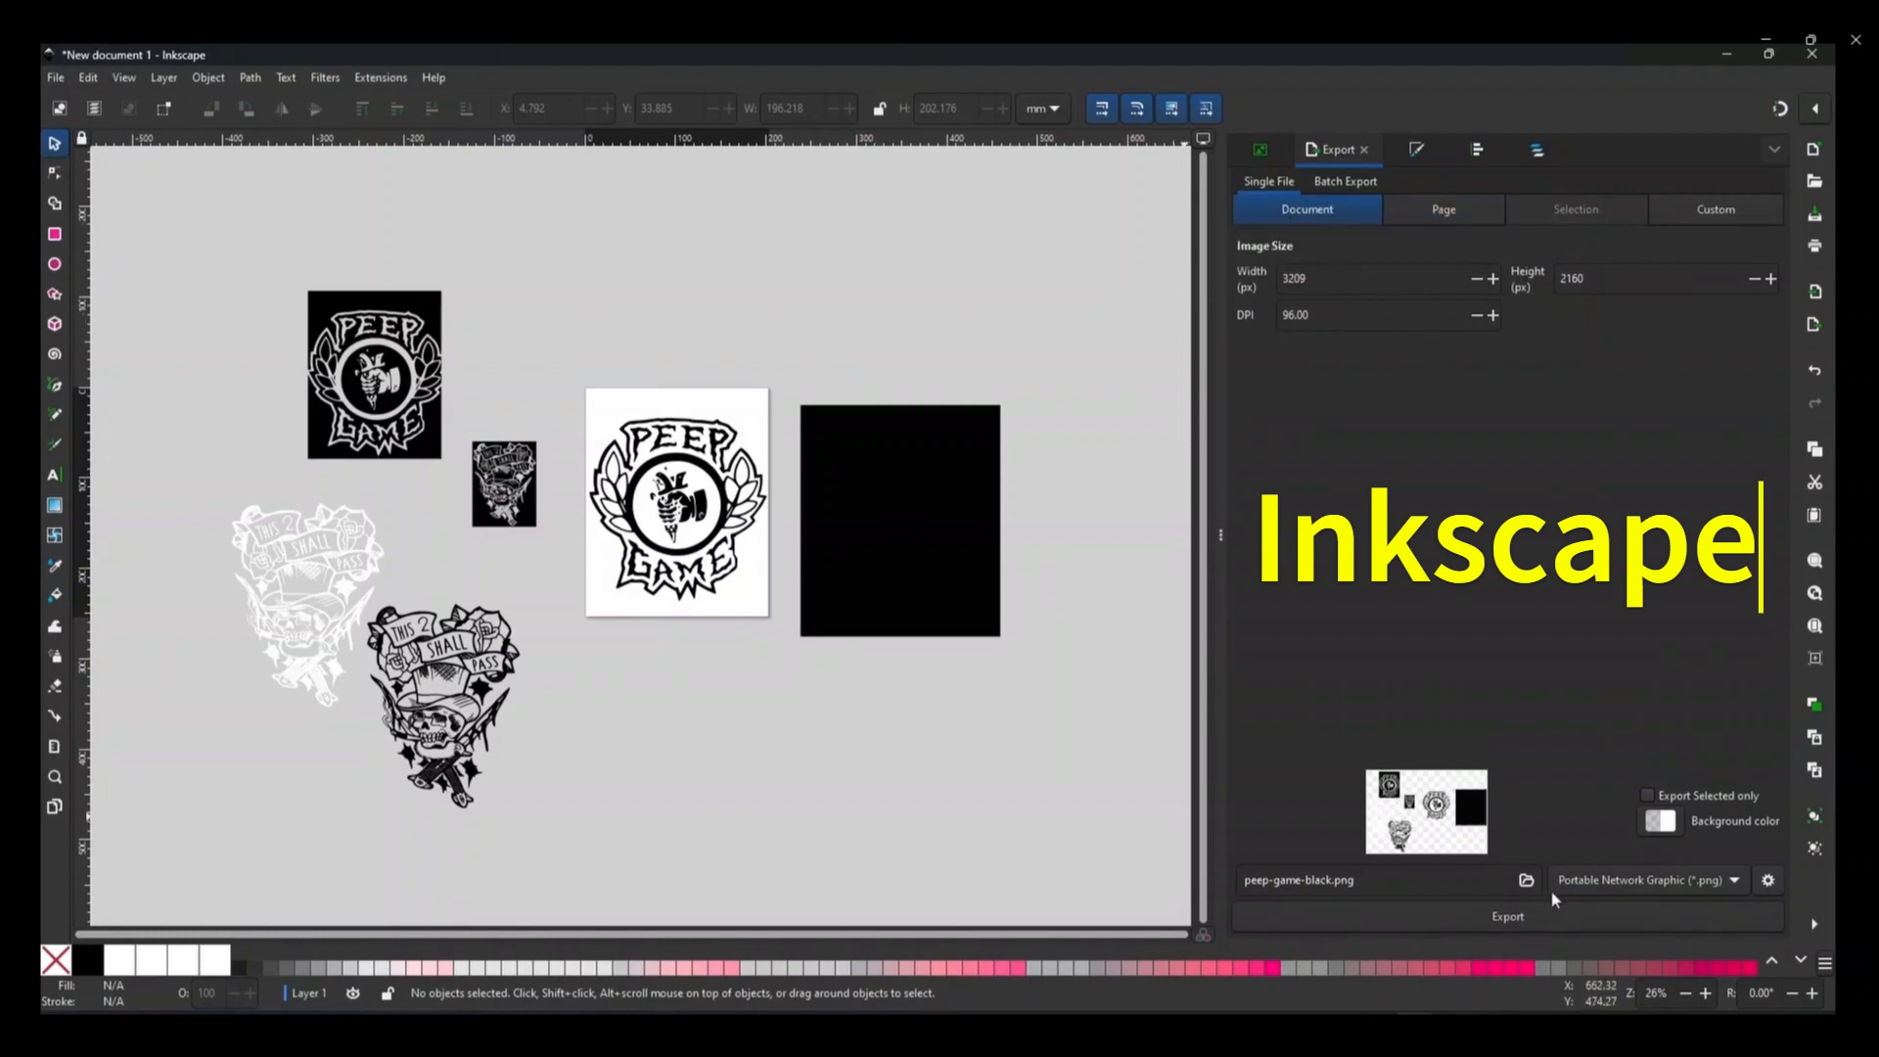
- Look through the file formats available for exporting the document
{"action": "left_click", "coordinate": [1722, 882]}
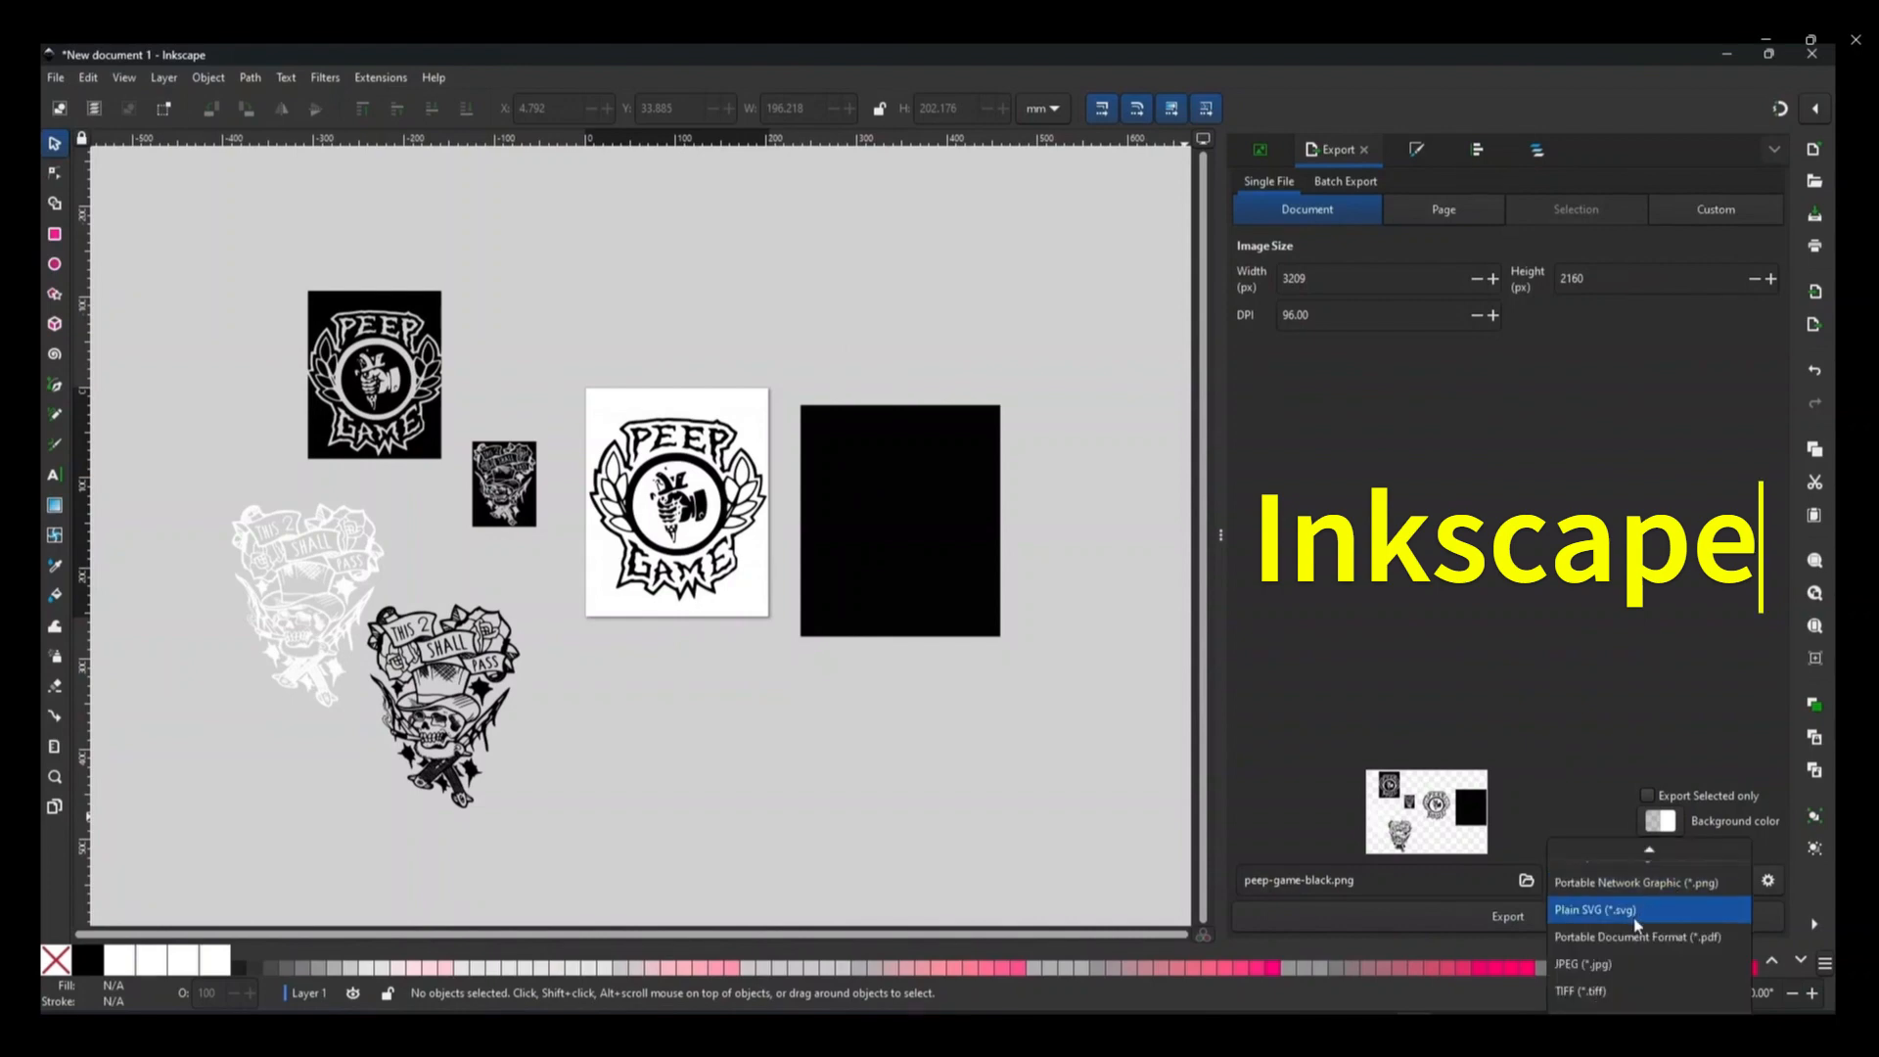
{"action": "scroll", "coordinate": [1599, 915], "scroll_direction": "up", "scroll_amount": 1}
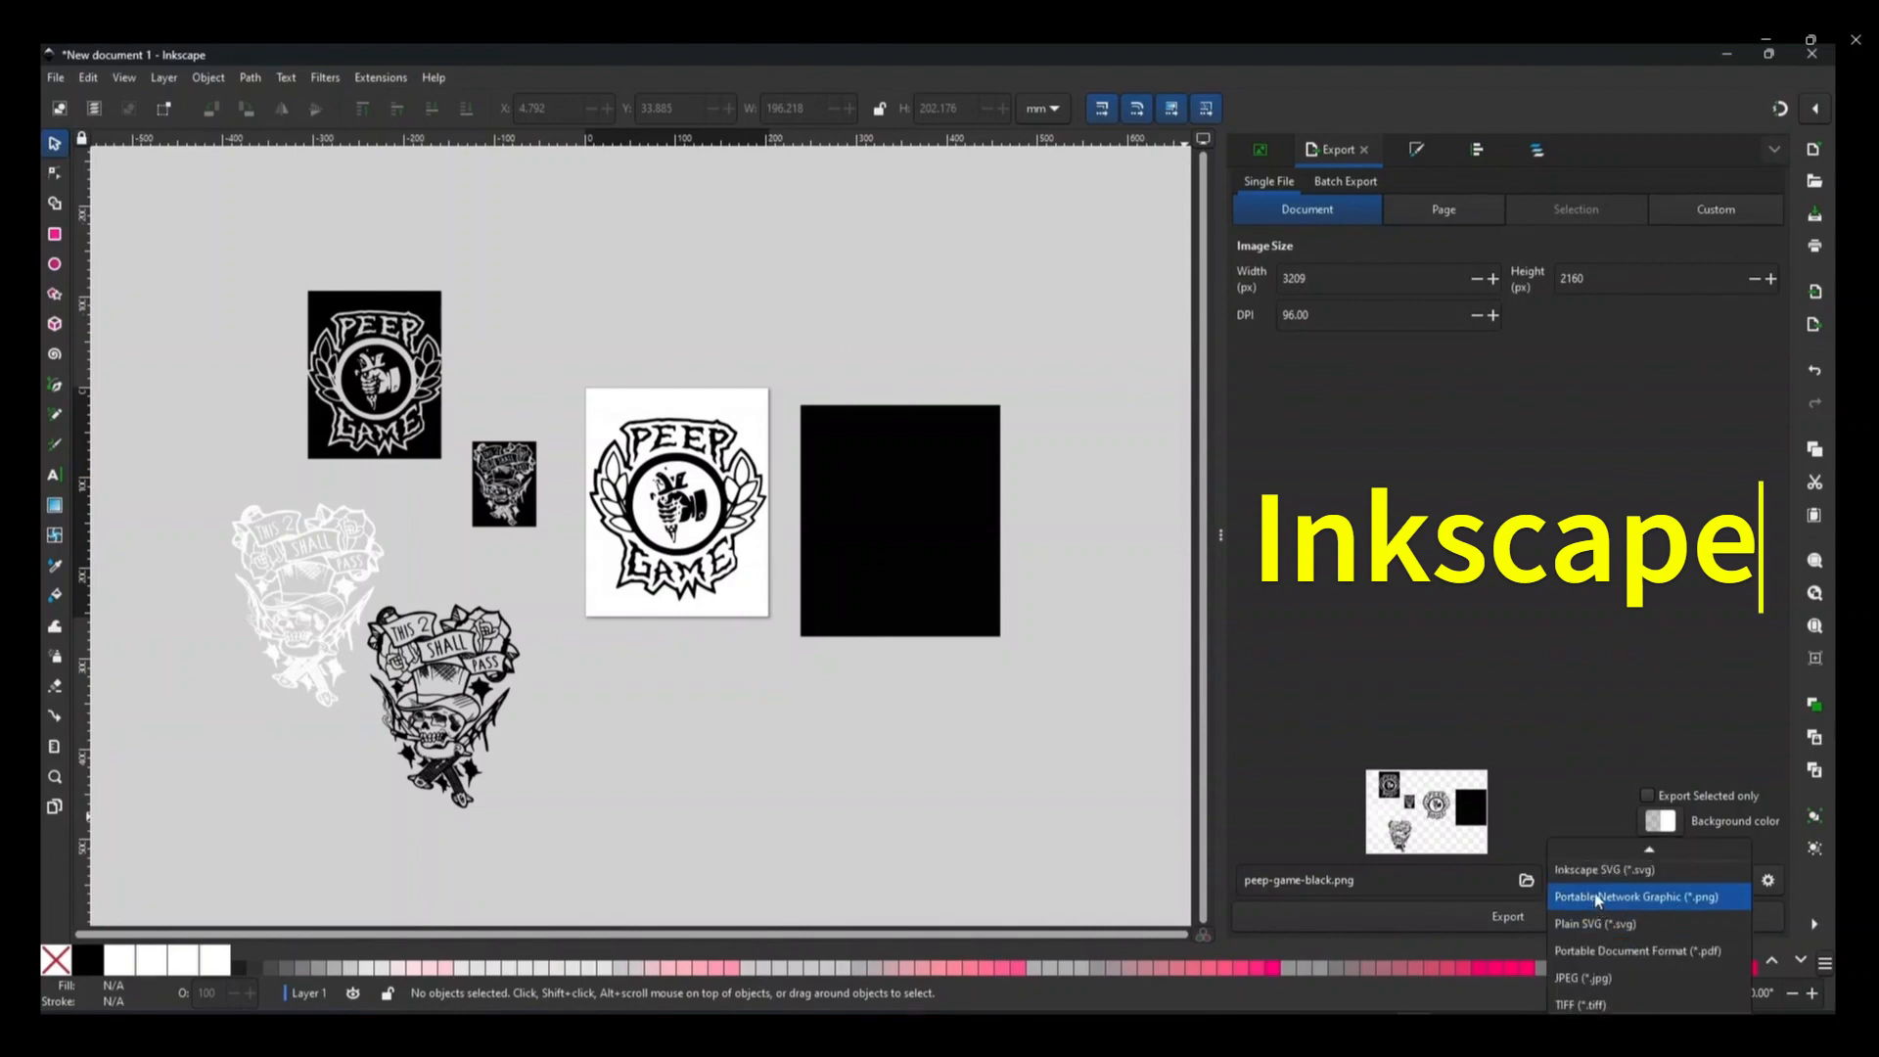
{"action": "left_click", "coordinate": [1599, 857]}
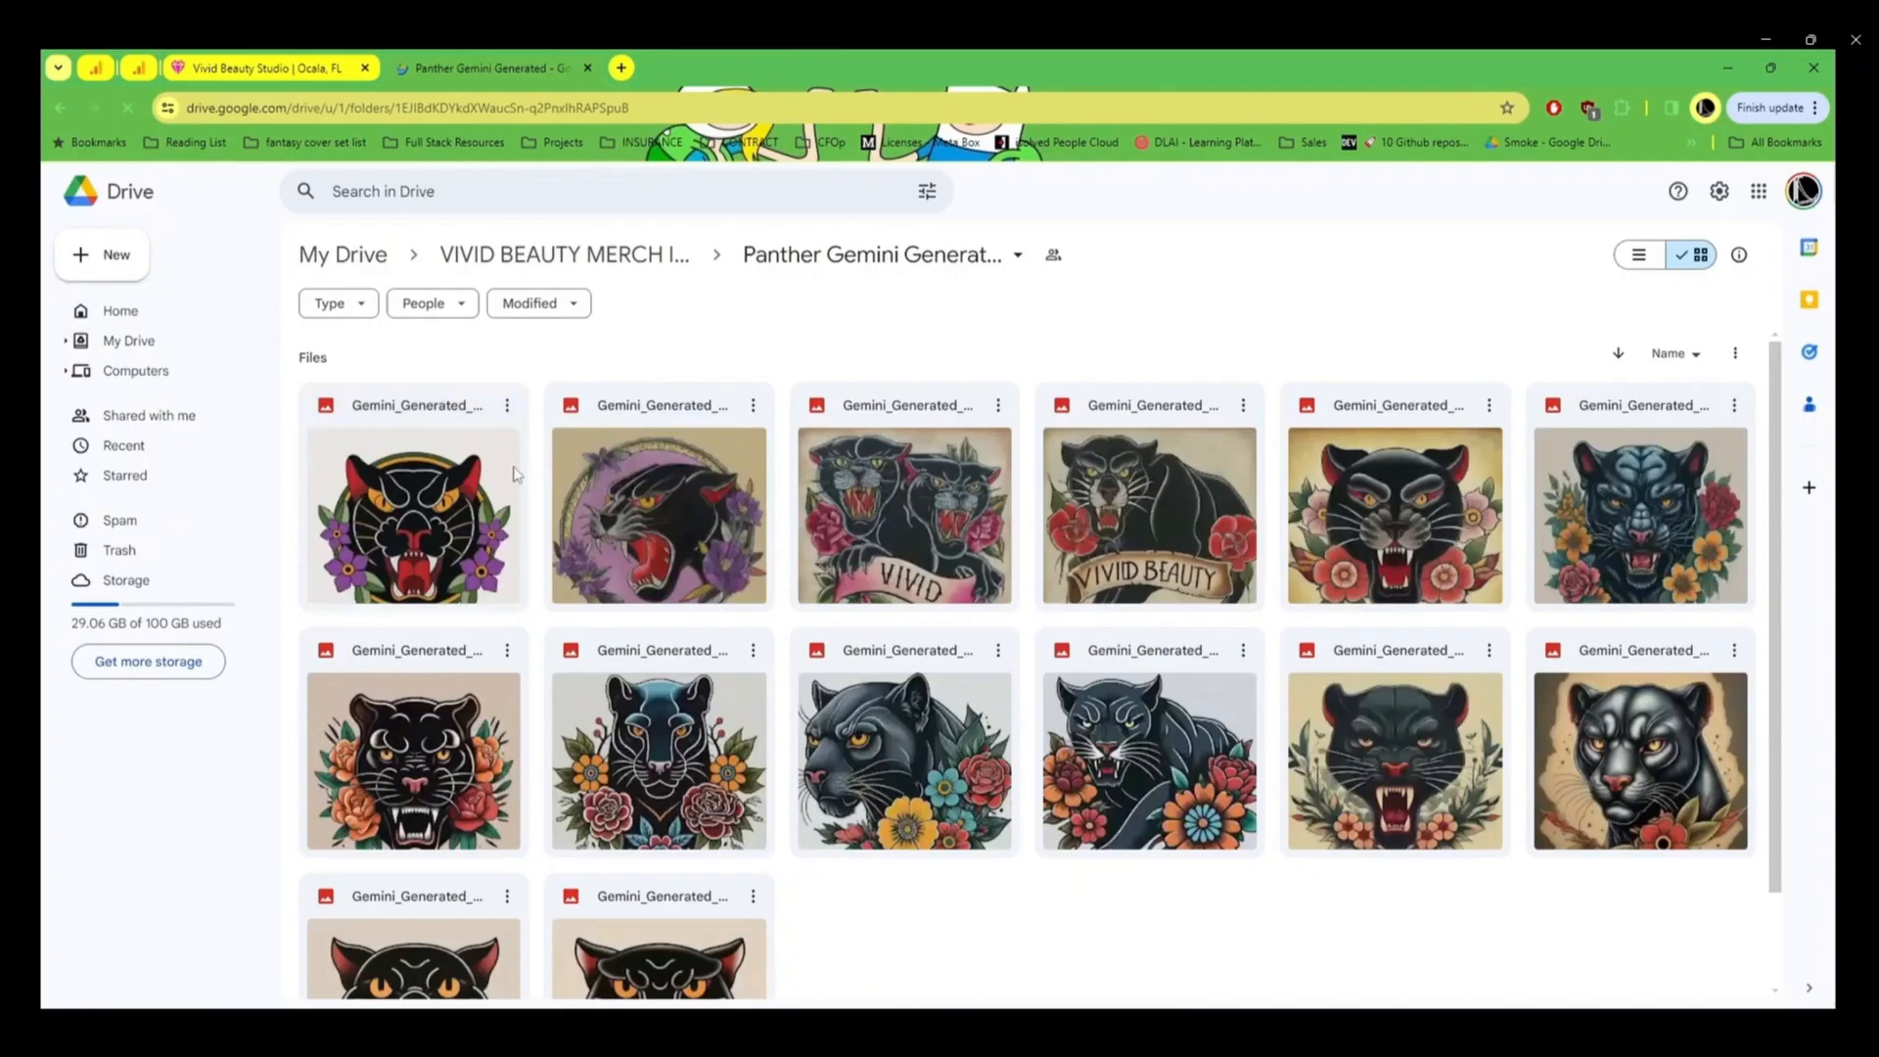
- In Google Drive's Panther Gemini folder, preview the first image, the panther head with purple flowers, and download it
{"action": "scroll", "coordinate": [913, 698], "scroll_direction": "down", "scroll_amount": 1}
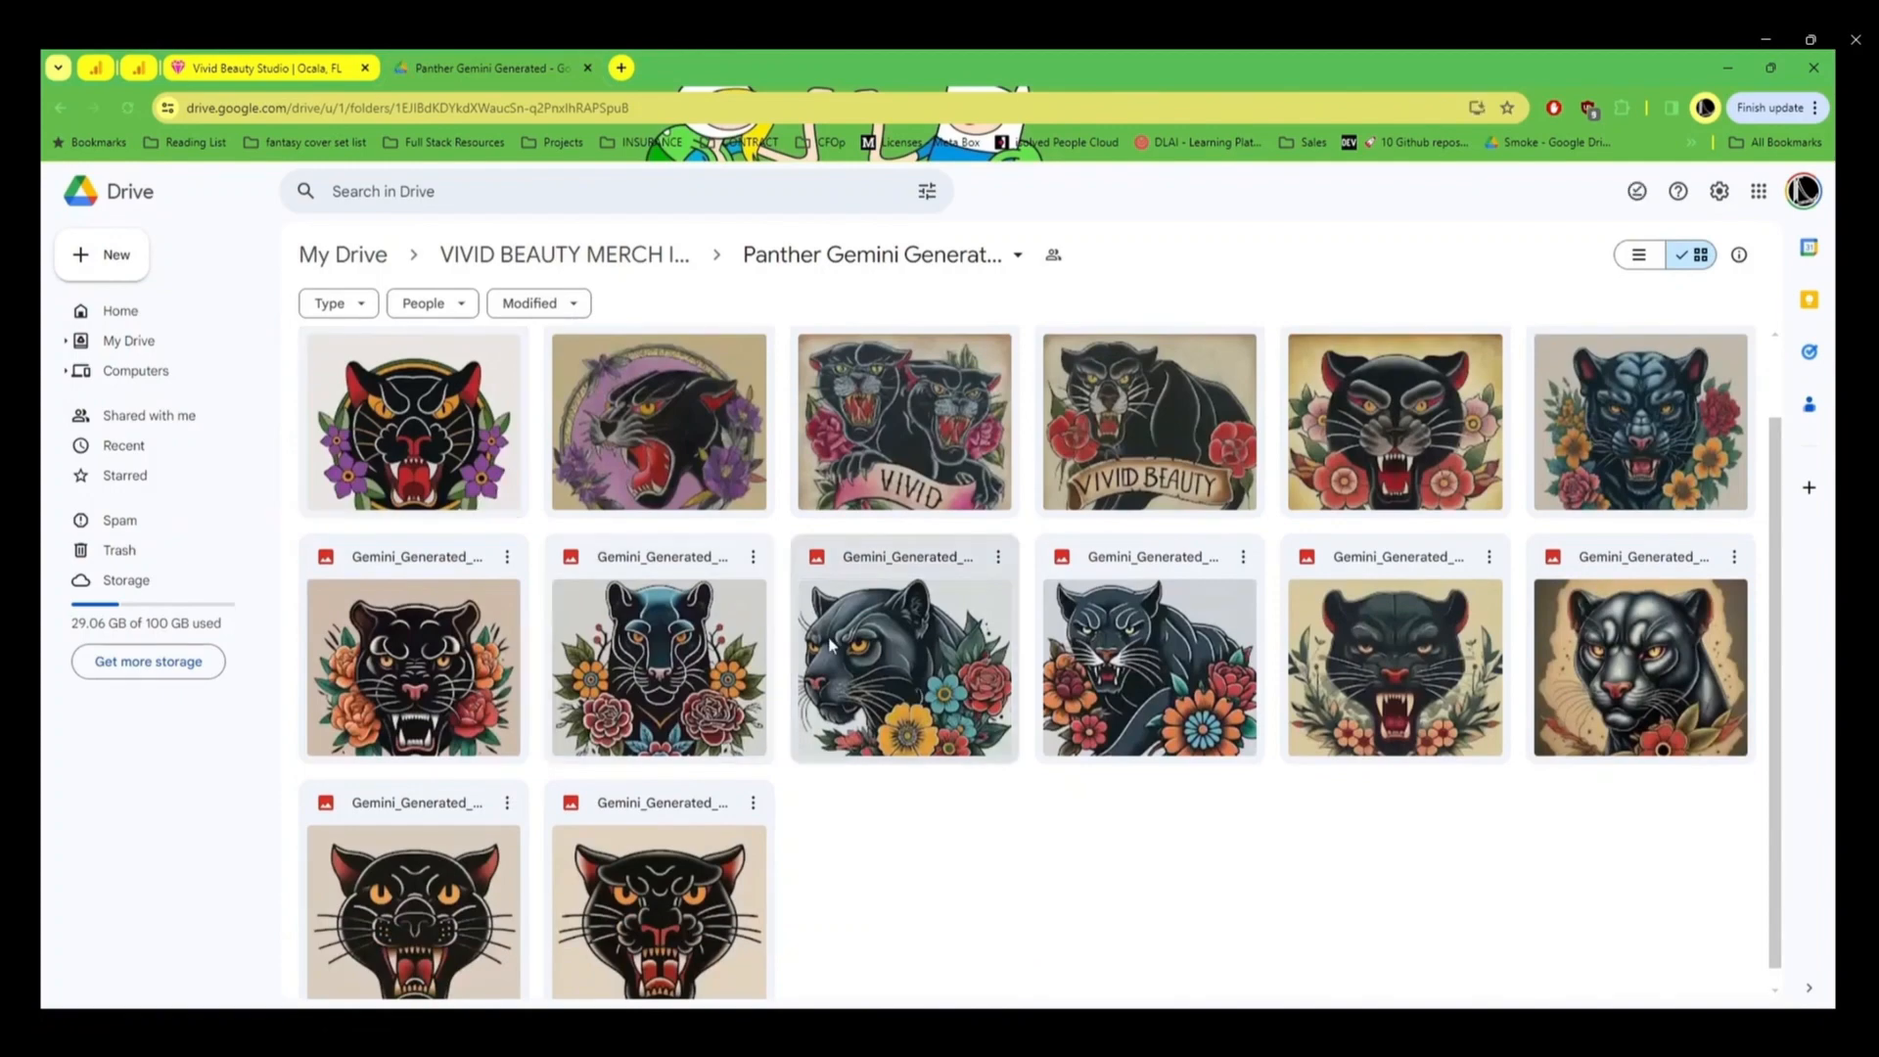
{"action": "scroll", "coordinate": [884, 674], "scroll_direction": "up", "scroll_amount": 1}
{"action": "double_click", "coordinate": [481, 495]}
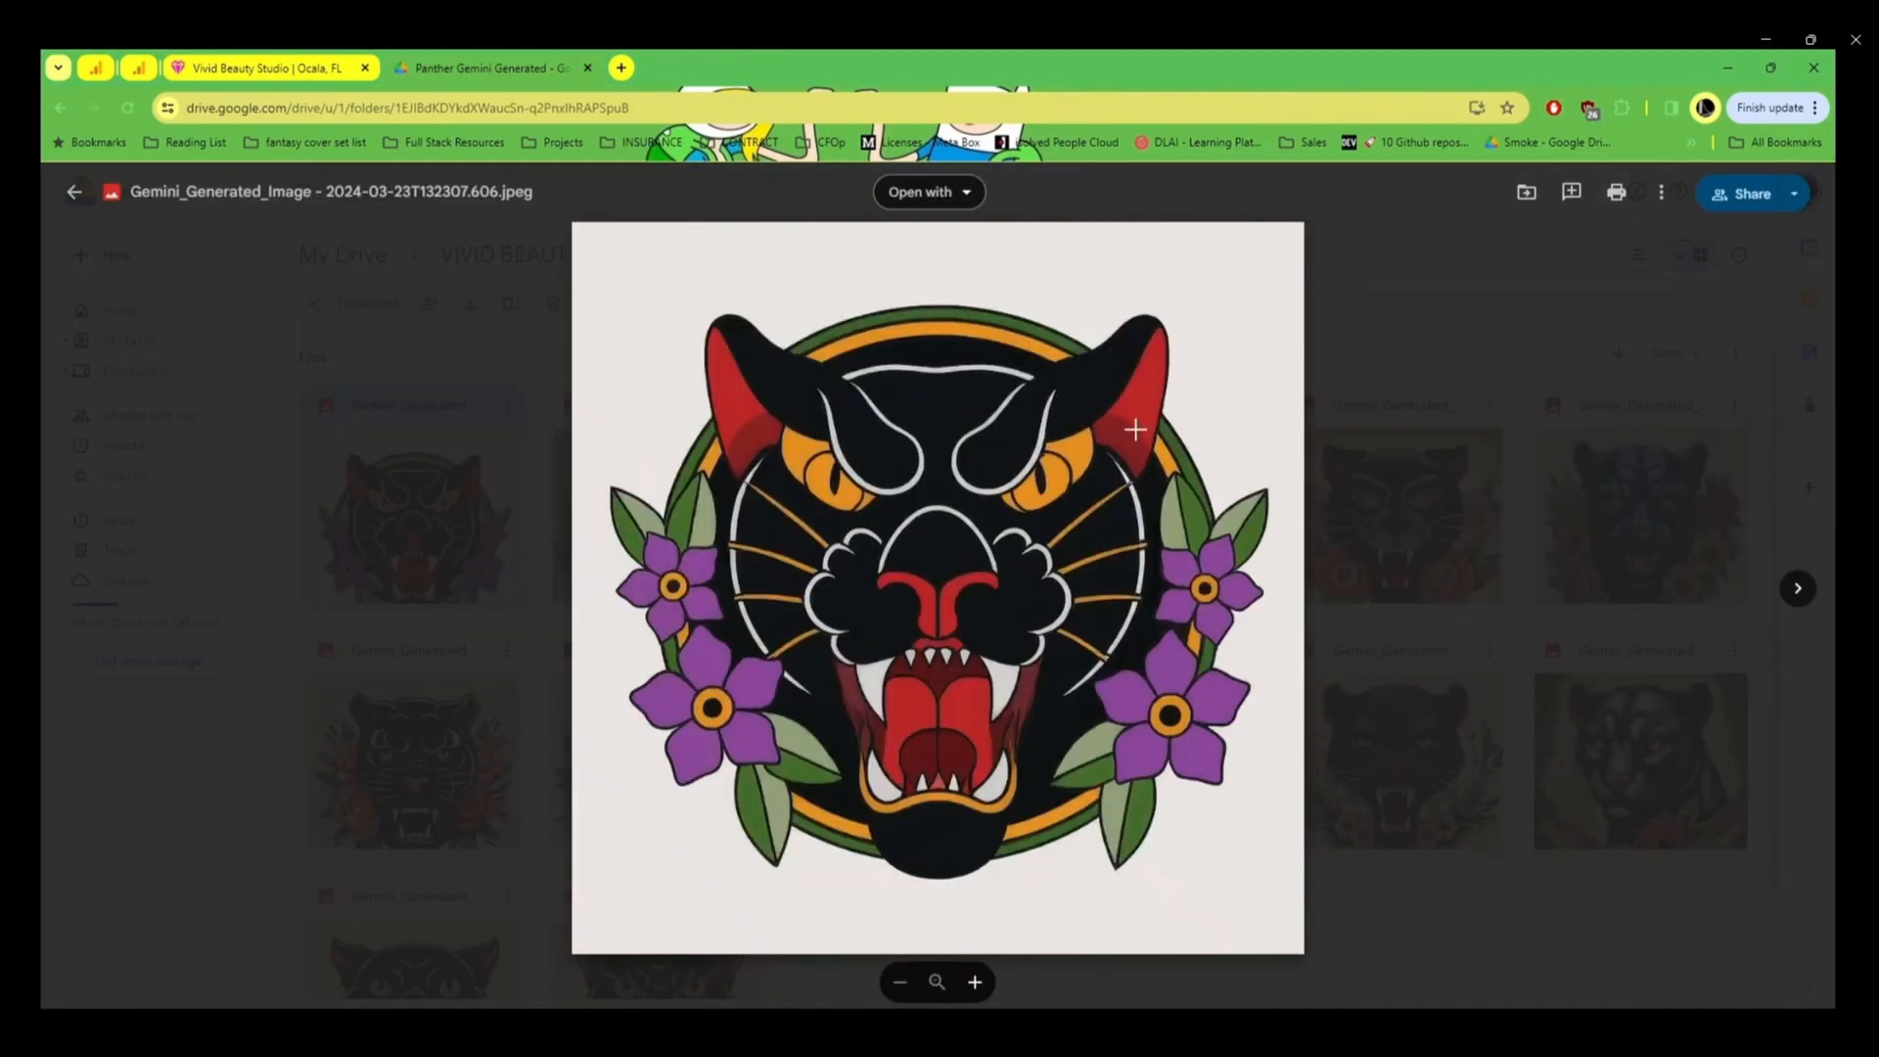
{"action": "left_click", "coordinate": [1661, 192]}
{"action": "left_click", "coordinate": [1468, 232]}
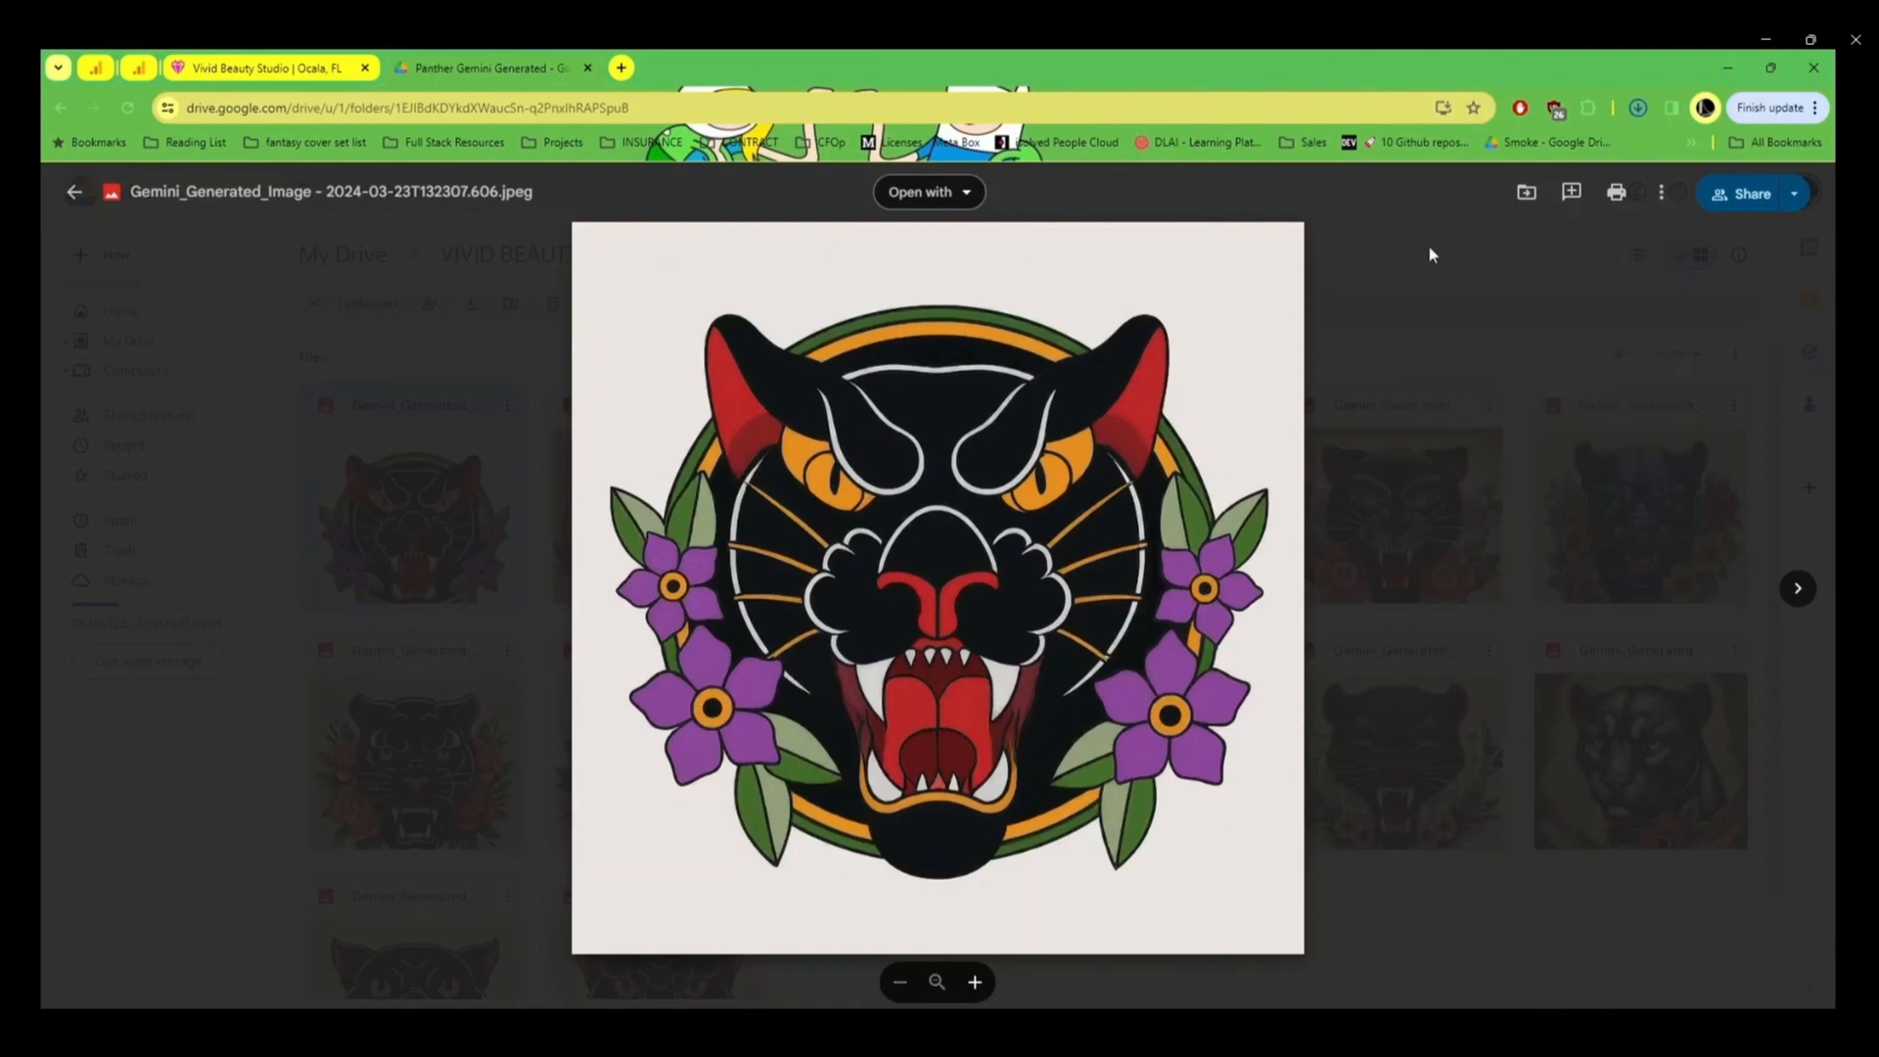
- Download the next five panther images, from the profile in the purple circle through the blue-toned head with orange and red flowers
{"action": "key", "text": "Right"}
{"action": "left_click", "coordinate": [1615, 192]}
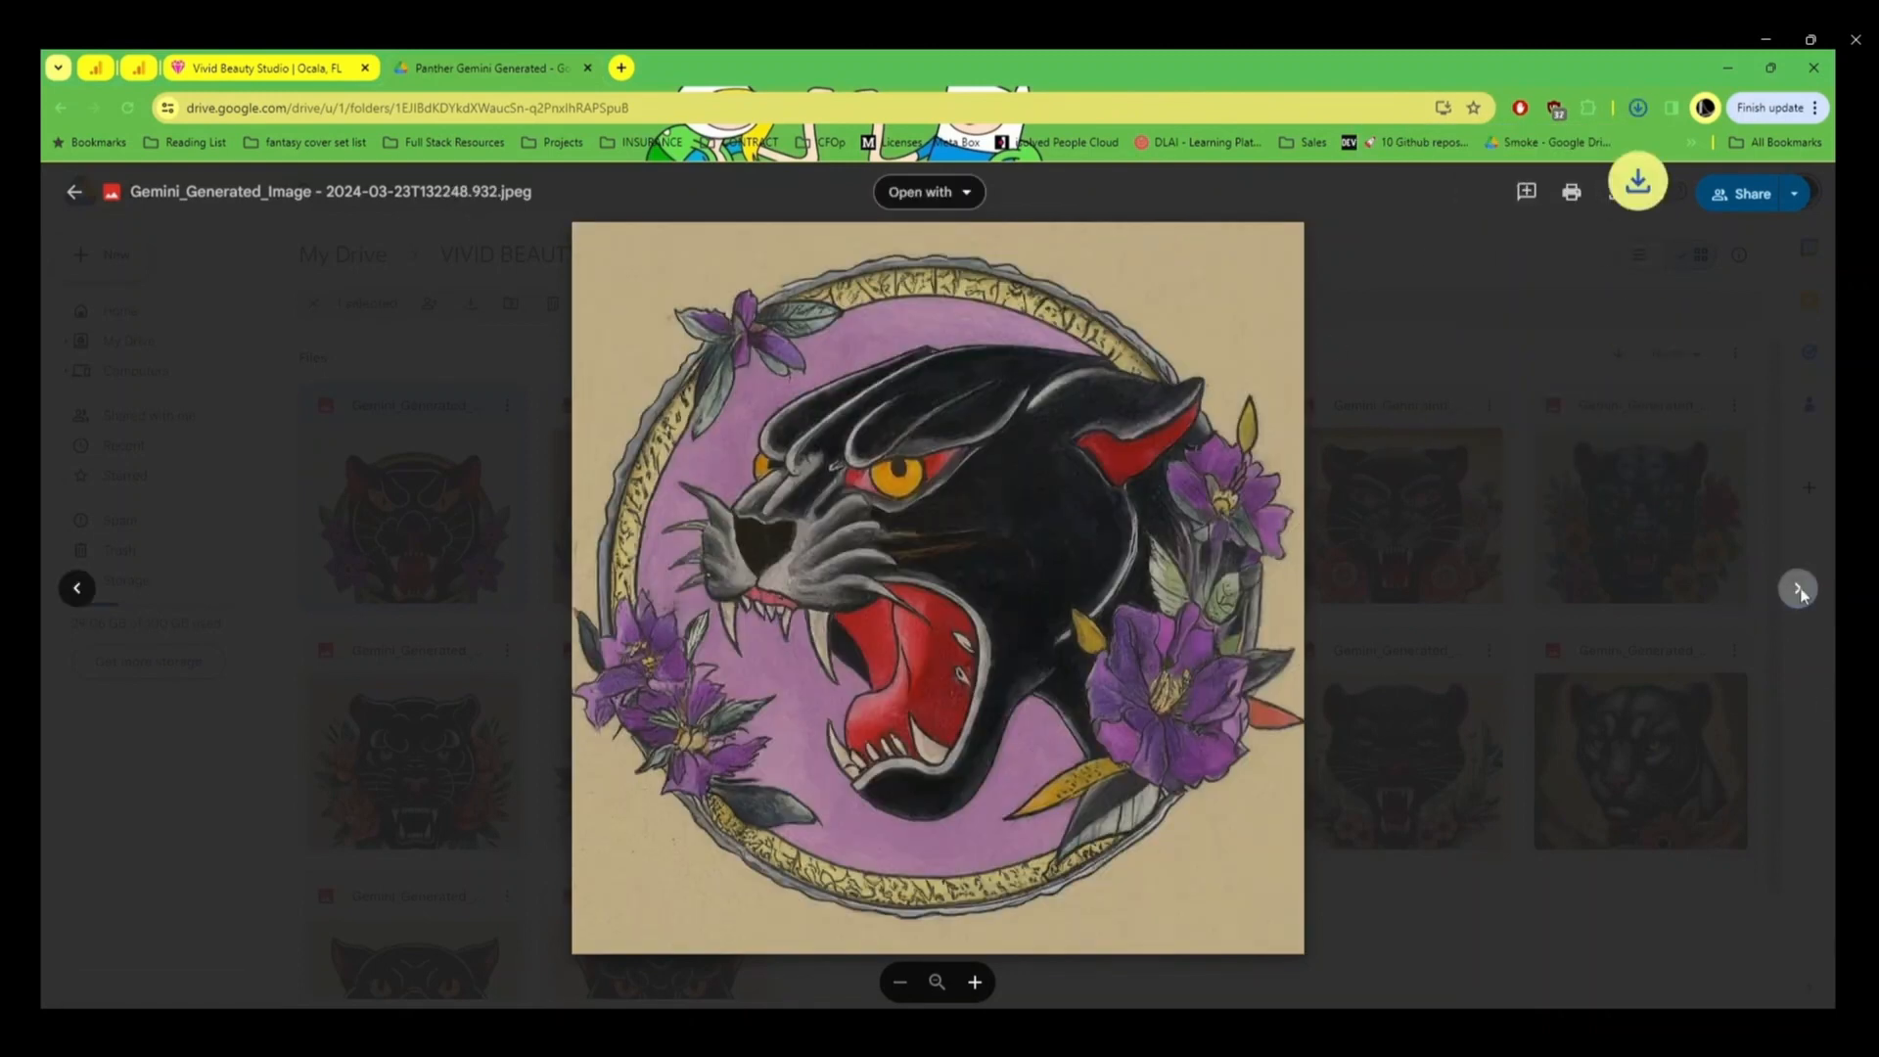
{"action": "key", "text": "Right"}
{"action": "left_click", "coordinate": [1796, 592]}
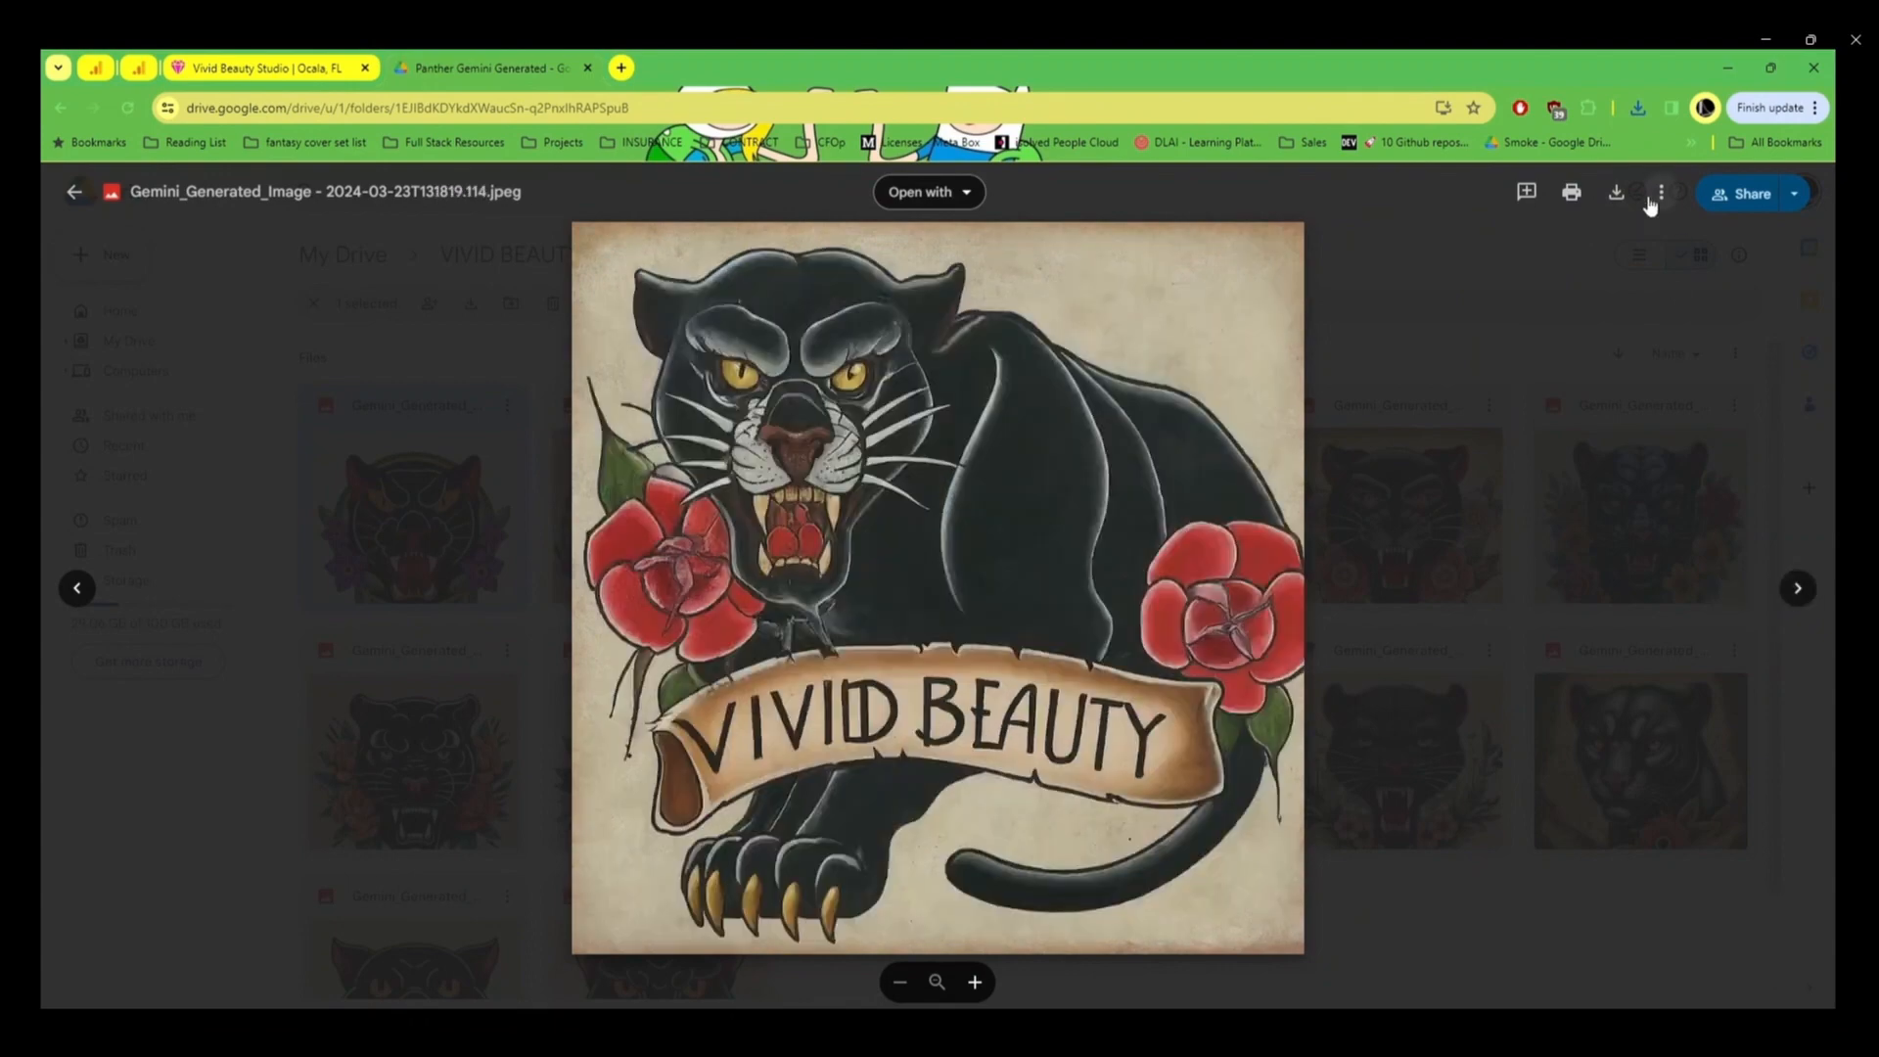
{"action": "left_click", "coordinate": [1794, 592]}
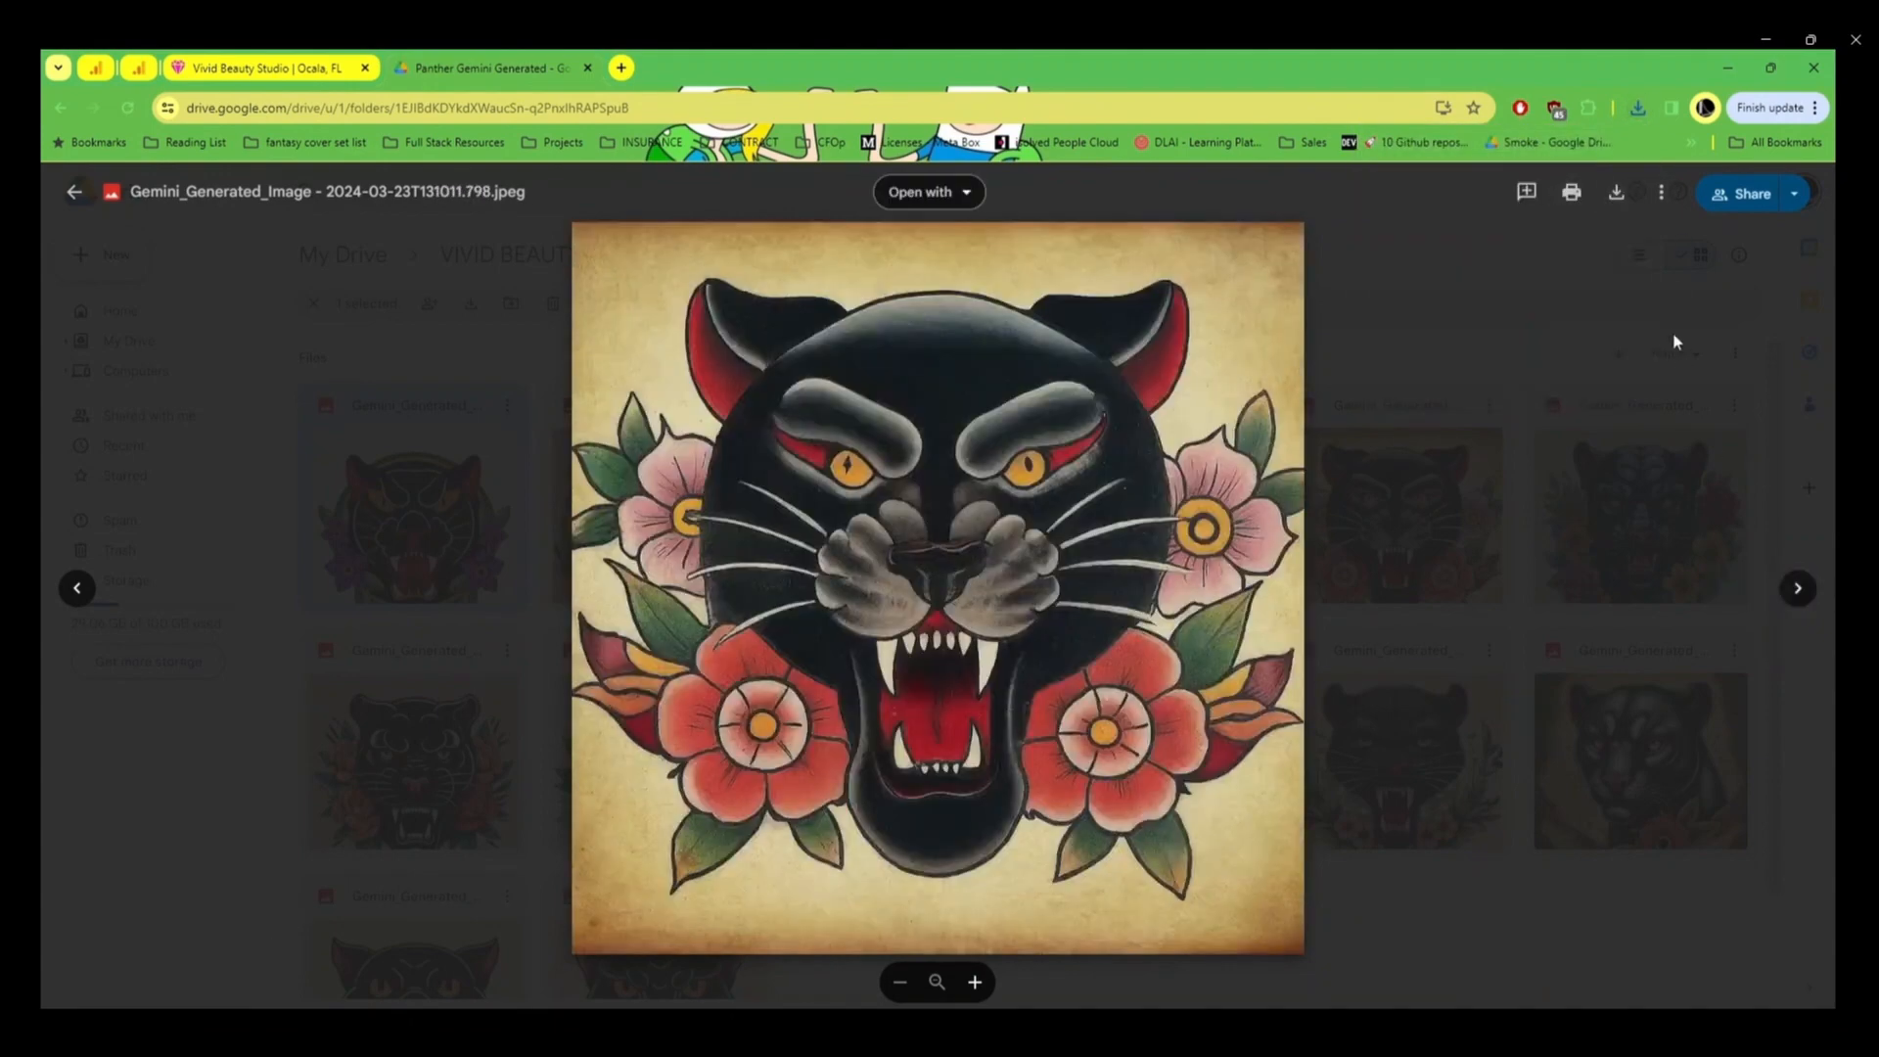
{"action": "left_click", "coordinate": [1788, 600]}
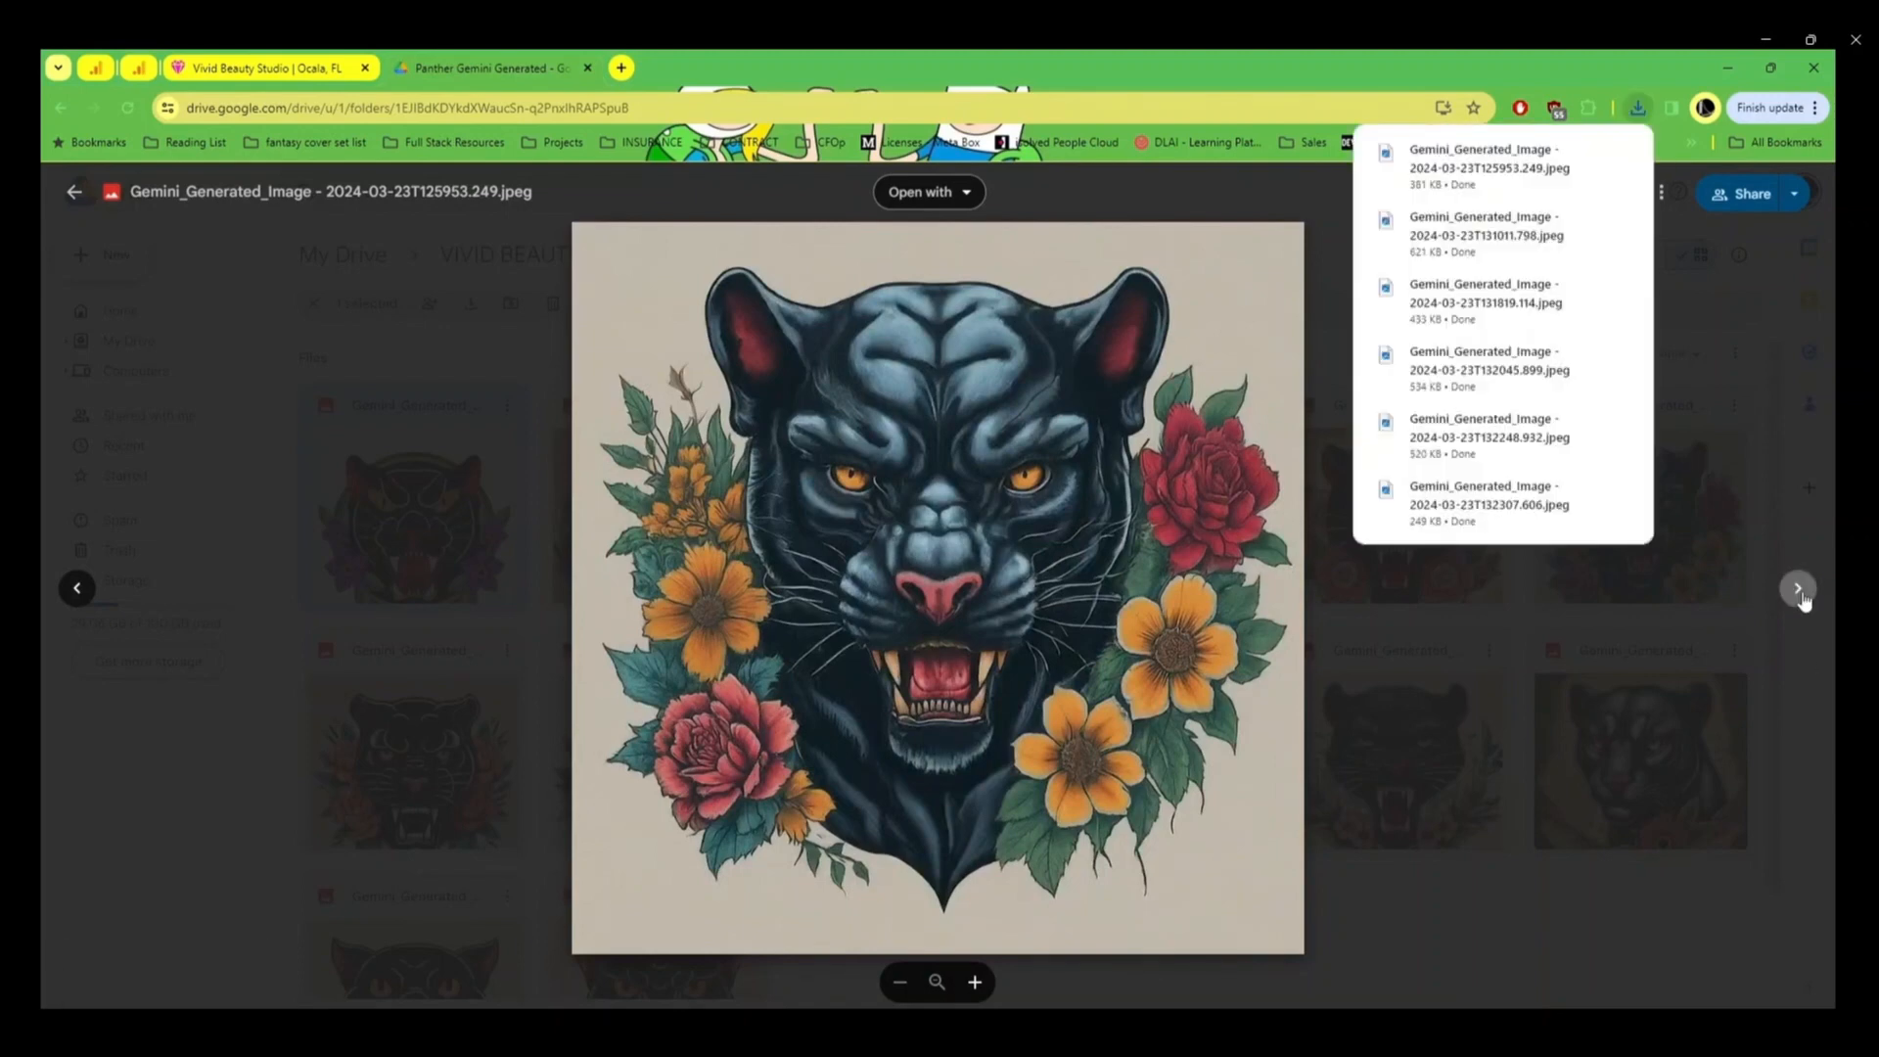
- Download the panther images ending in 125941.732, 125930.621 and 125916.236
{"action": "left_click", "coordinate": [1803, 600]}
{"action": "left_click", "coordinate": [1616, 193]}
{"action": "left_click", "coordinate": [1796, 592]}
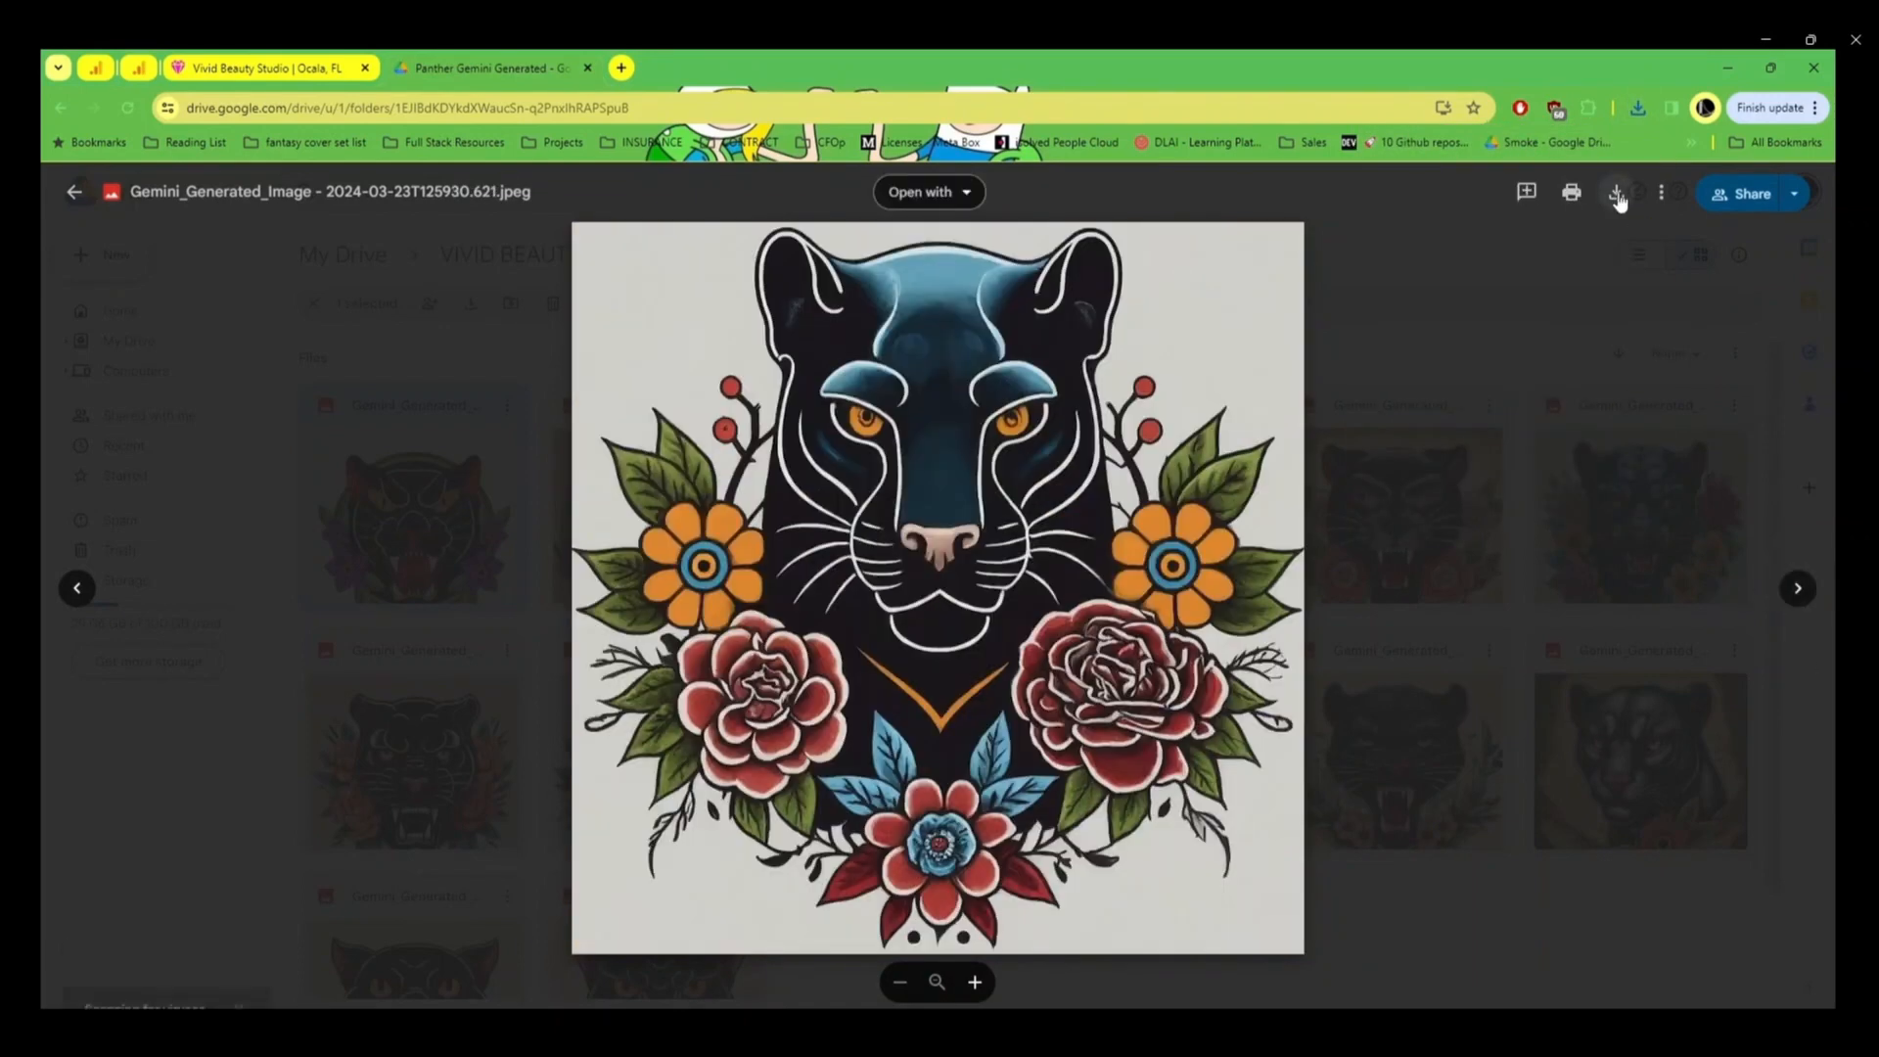
{"action": "left_click", "coordinate": [1616, 193]}
{"action": "left_click", "coordinate": [1795, 594]}
{"action": "left_click", "coordinate": [1616, 193]}
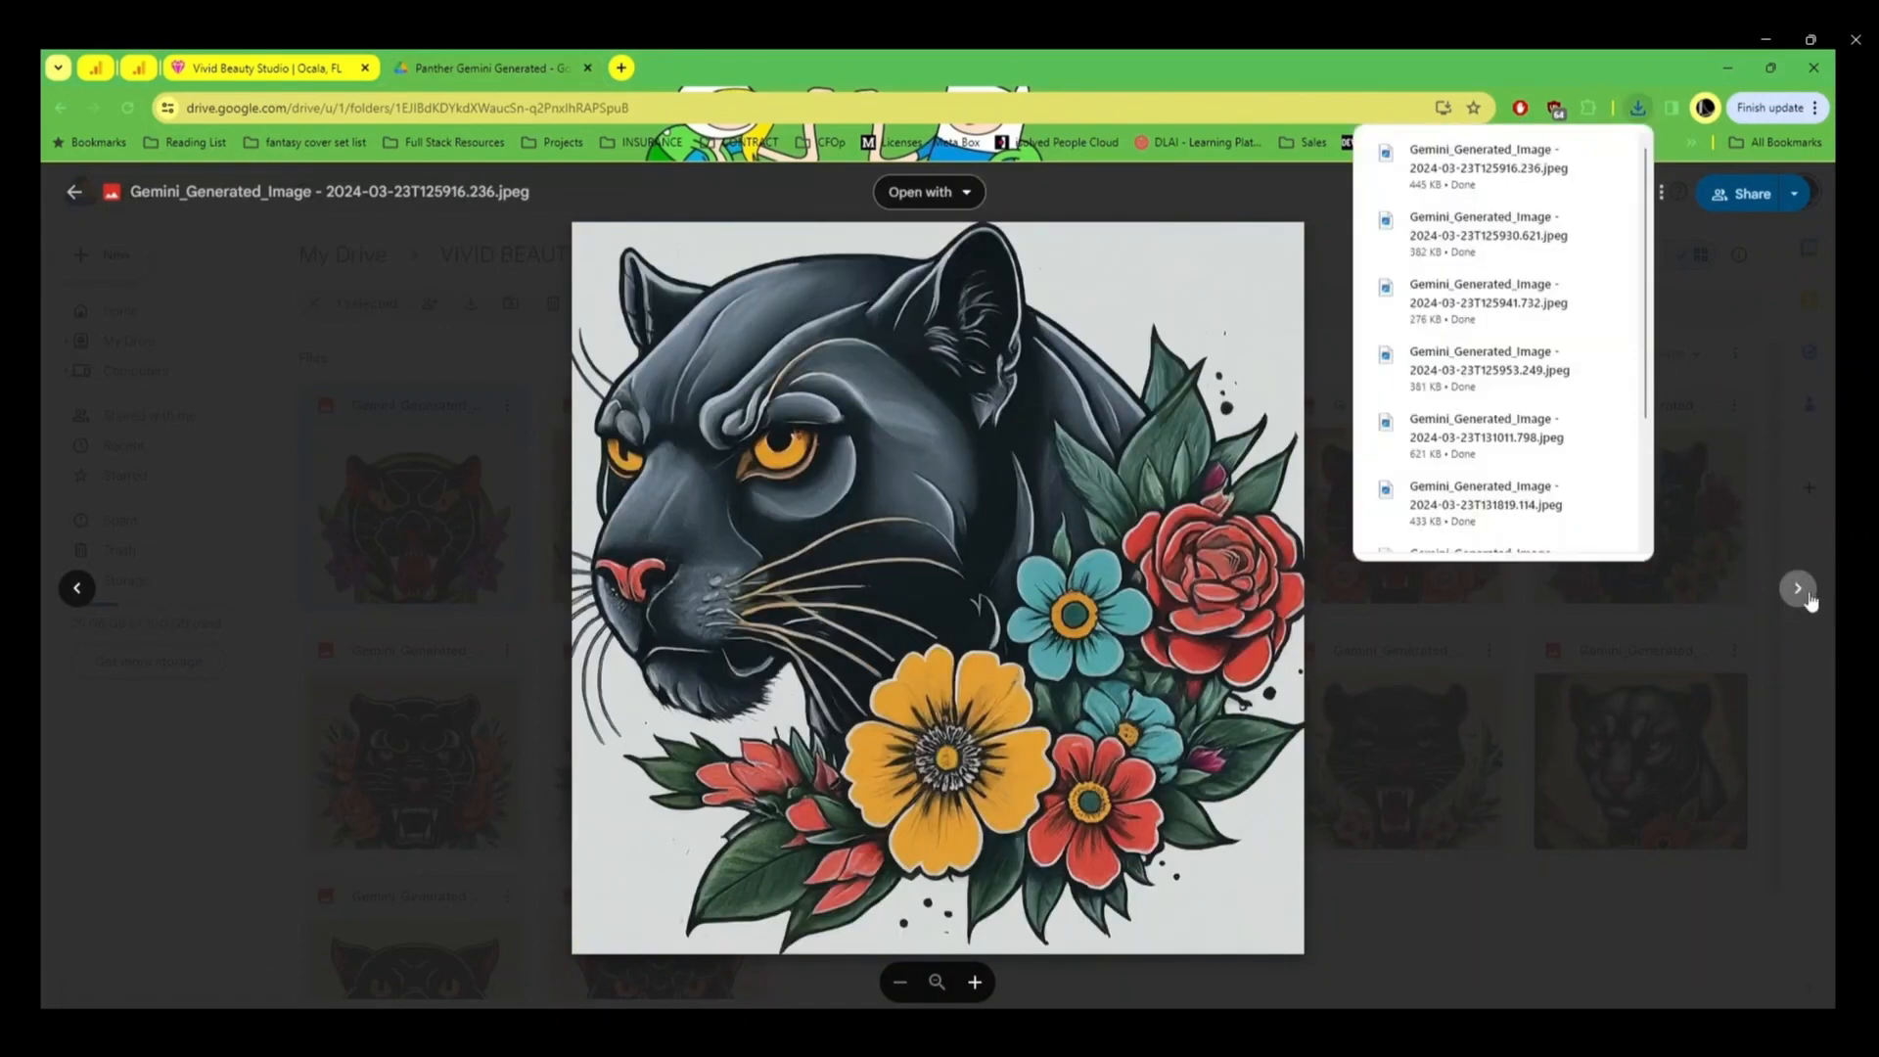
- Download the remaining panther images, from the one after 125916.236 through the last one ending in 125444.556, and close the preview
{"action": "left_click", "coordinate": [1797, 588]}
{"action": "left_click", "coordinate": [1615, 193]}
{"action": "left_click", "coordinate": [1797, 590]}
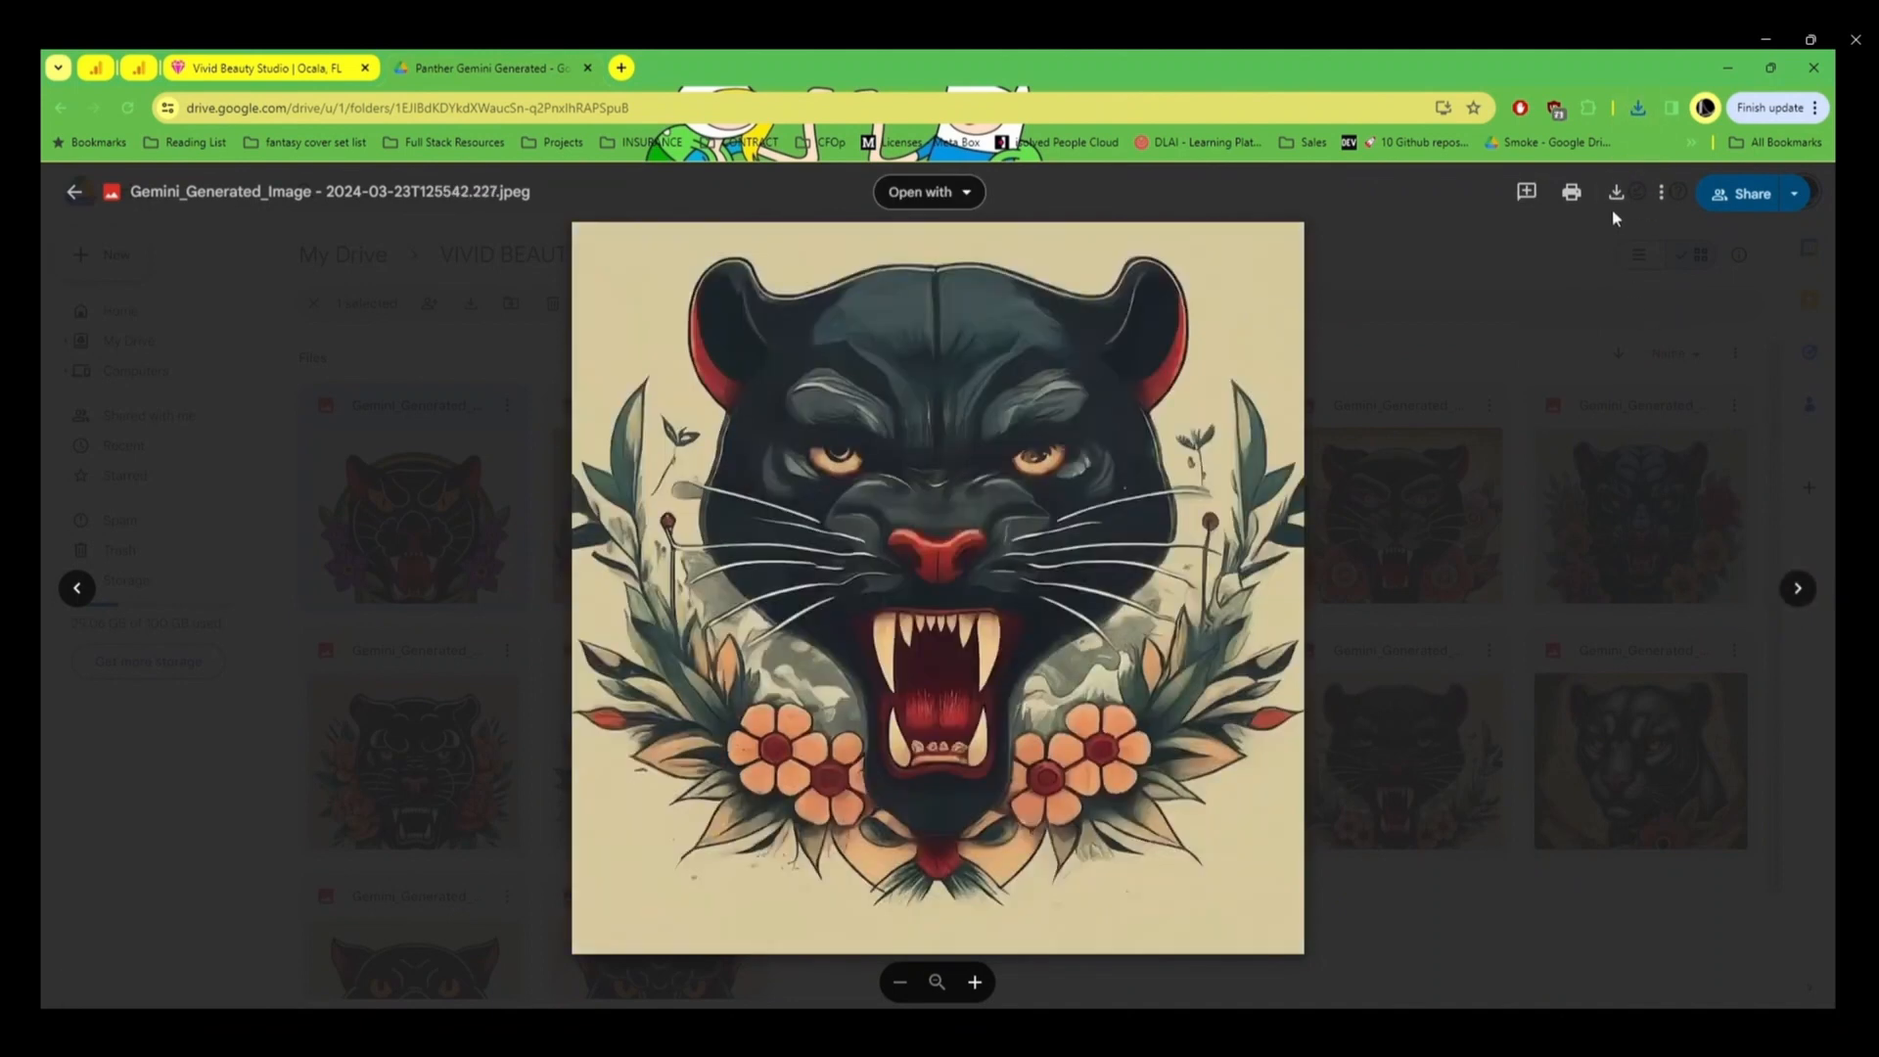
{"action": "left_click", "coordinate": [1616, 193]}
{"action": "left_click", "coordinate": [1794, 604]}
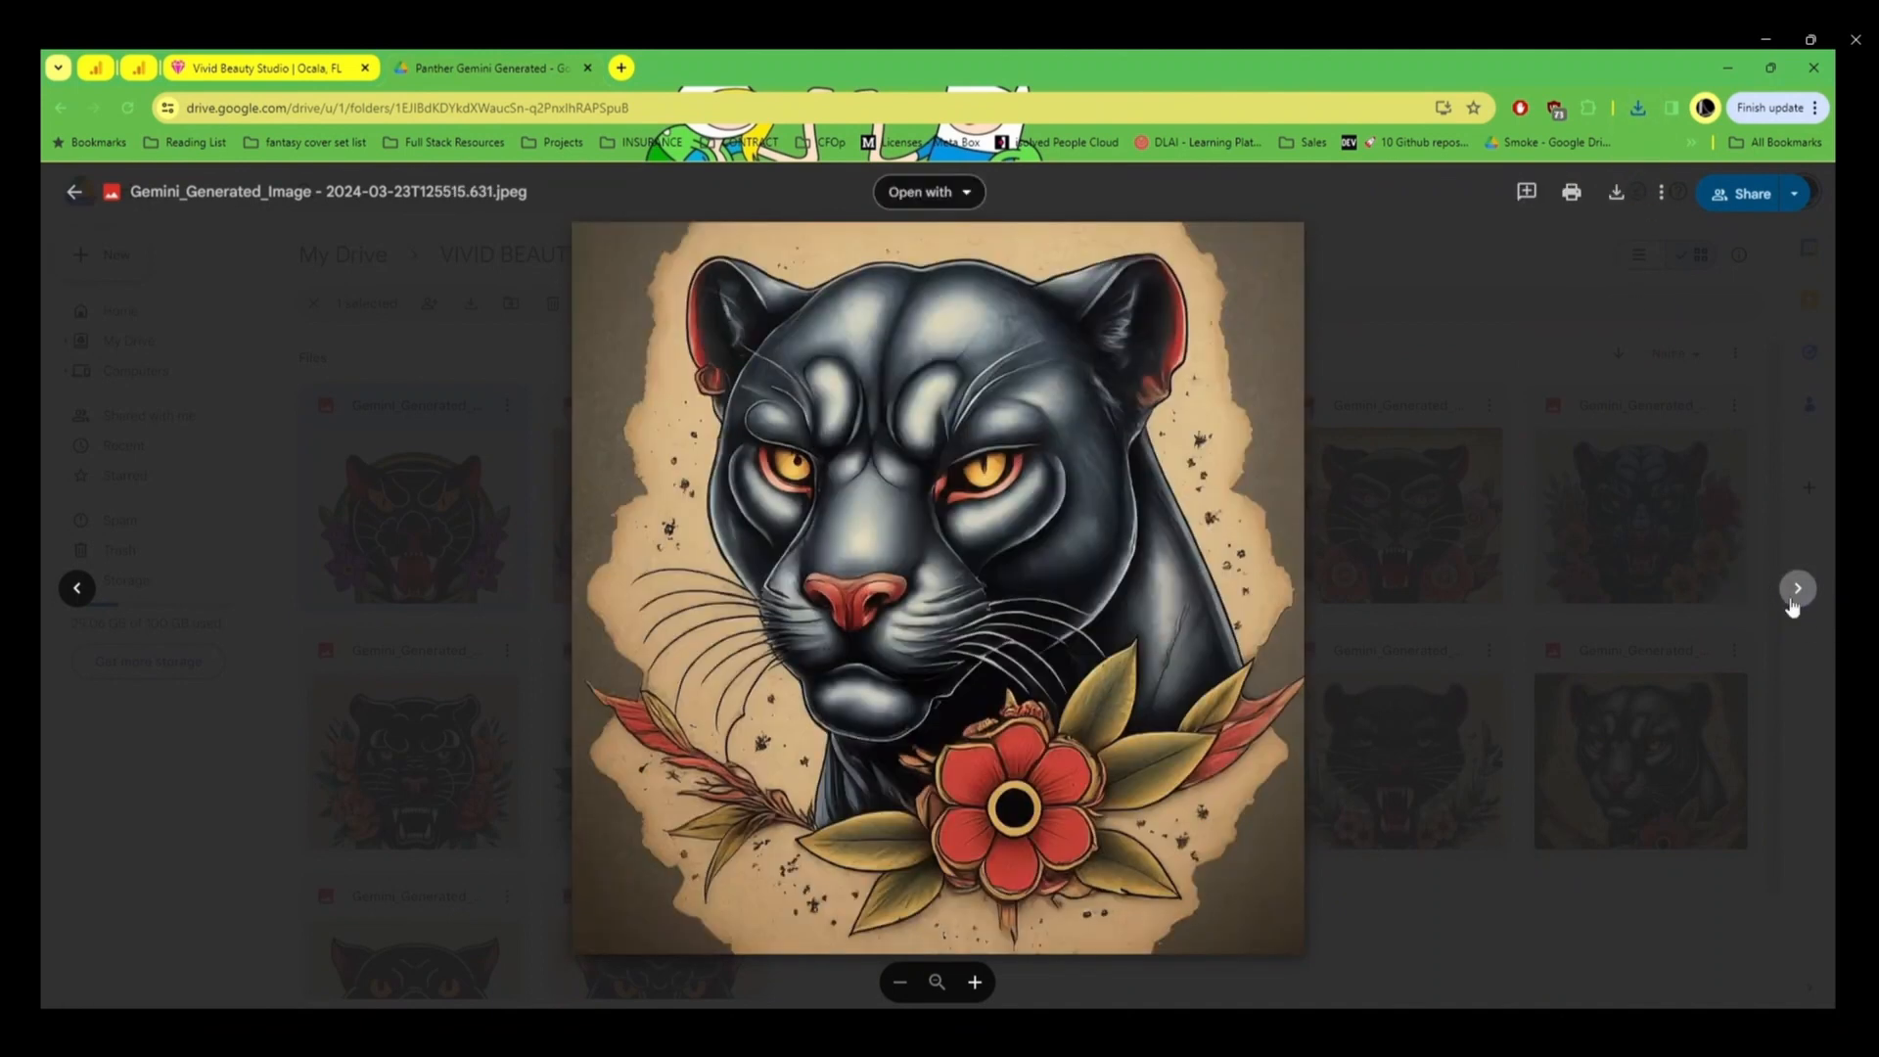
{"action": "left_click", "coordinate": [1615, 193]}
{"action": "left_click", "coordinate": [1796, 590]}
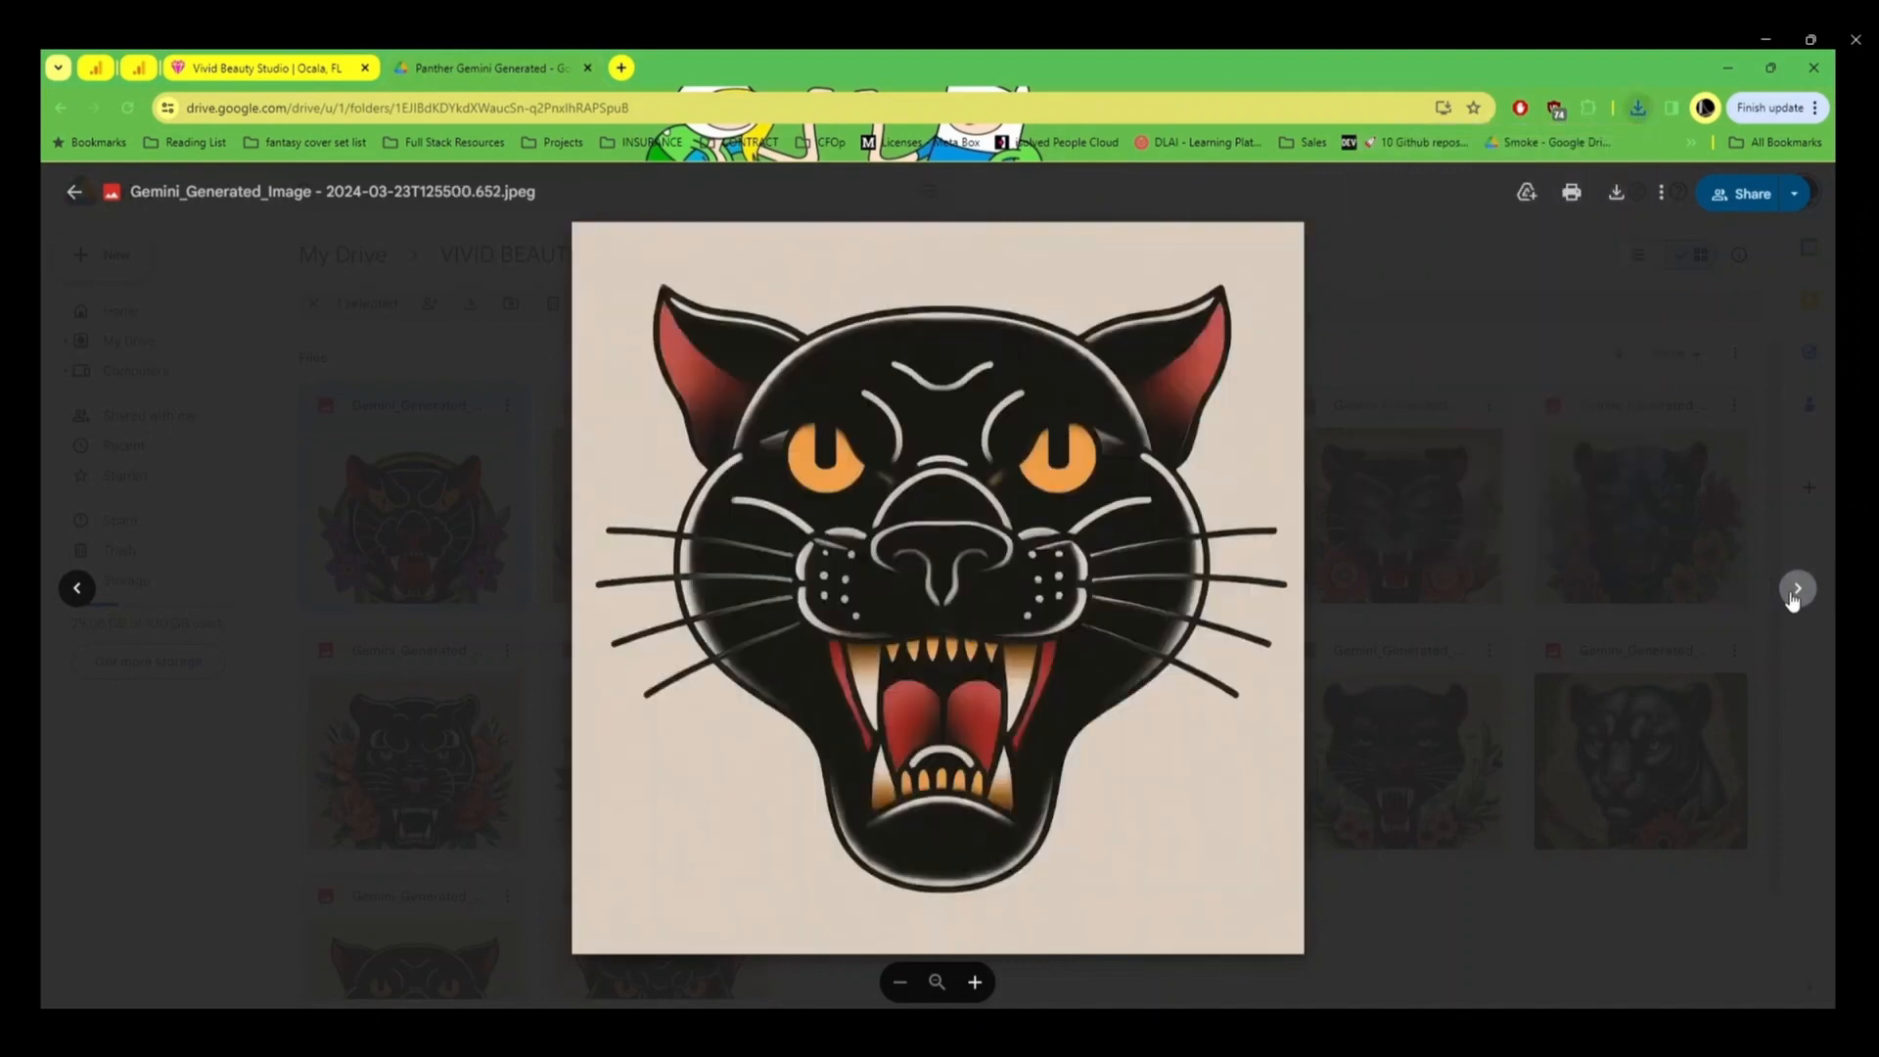
{"action": "left_click", "coordinate": [1797, 589]}
{"action": "left_click", "coordinate": [1616, 192]}
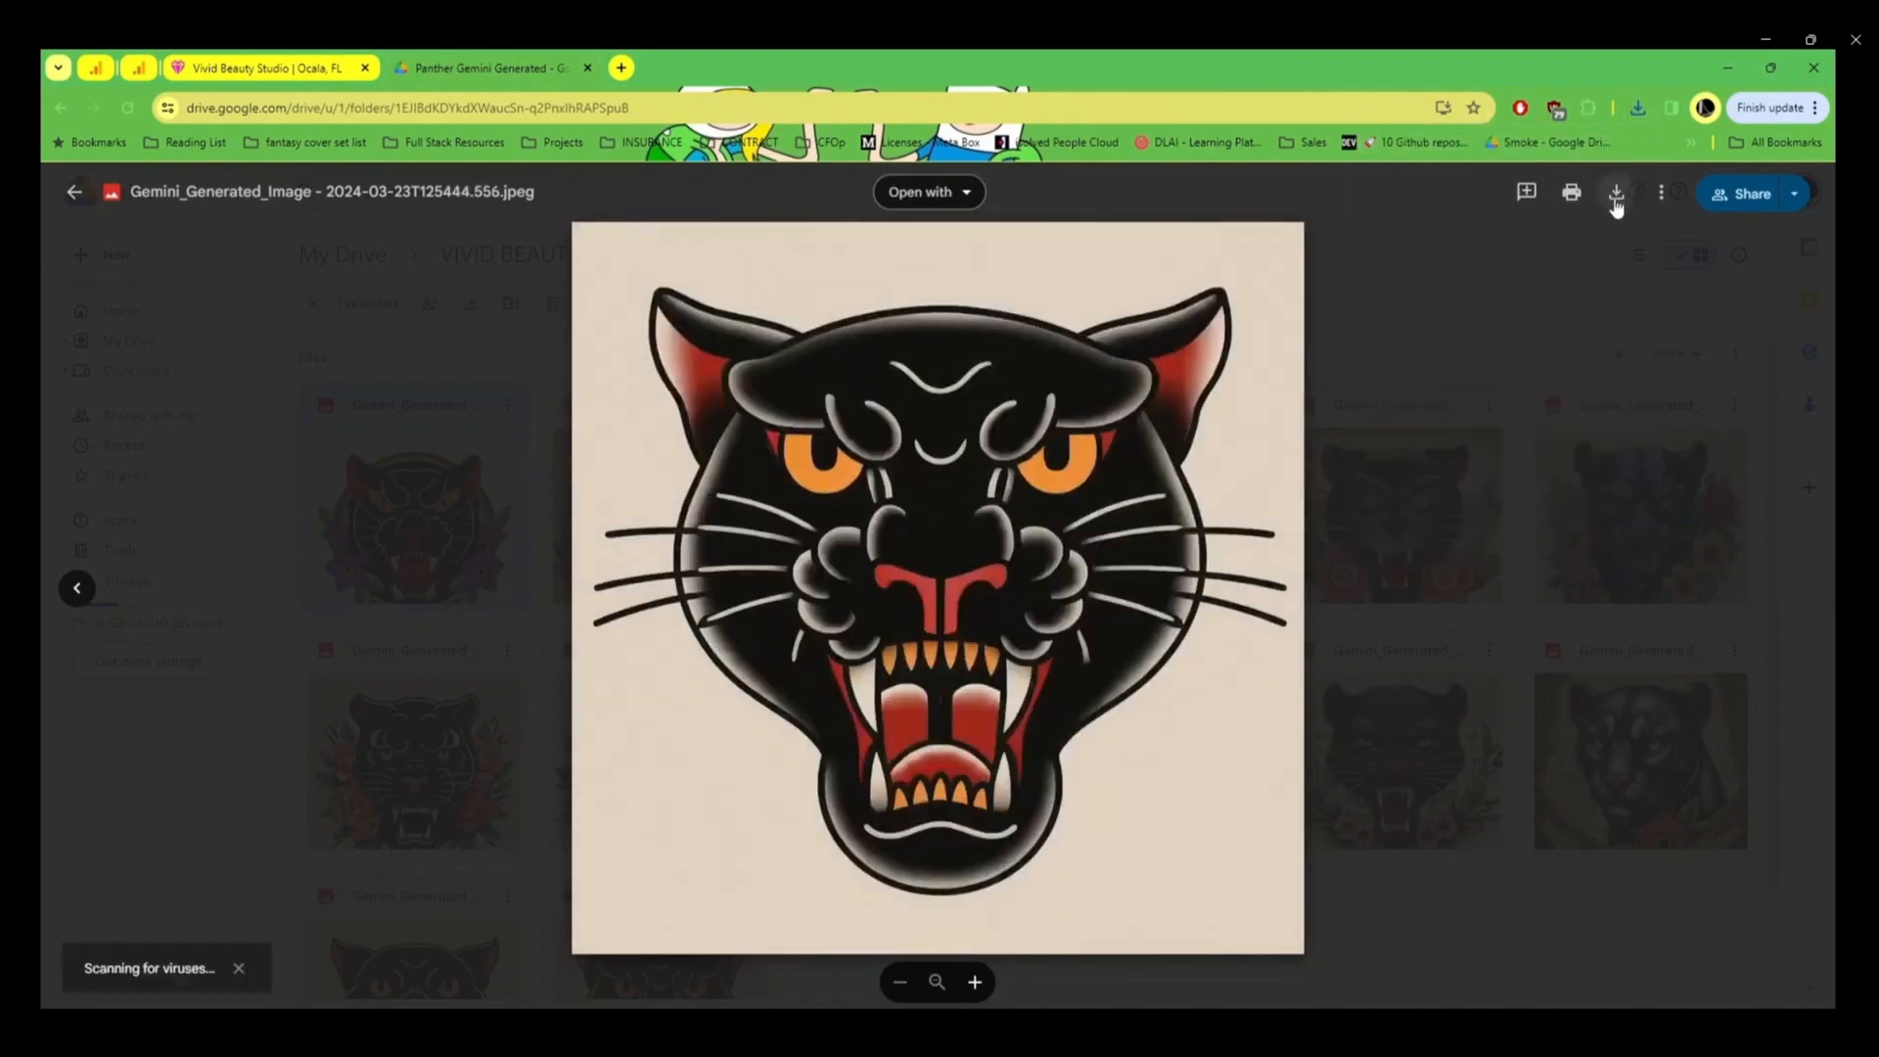
{"action": "left_click", "coordinate": [1770, 634]}
- Switch to the Downloads folder in File Explorer and open the images ending in 125916.236 and 132248.932 in GIMP
{"action": "key", "text": "alt+Tab"}
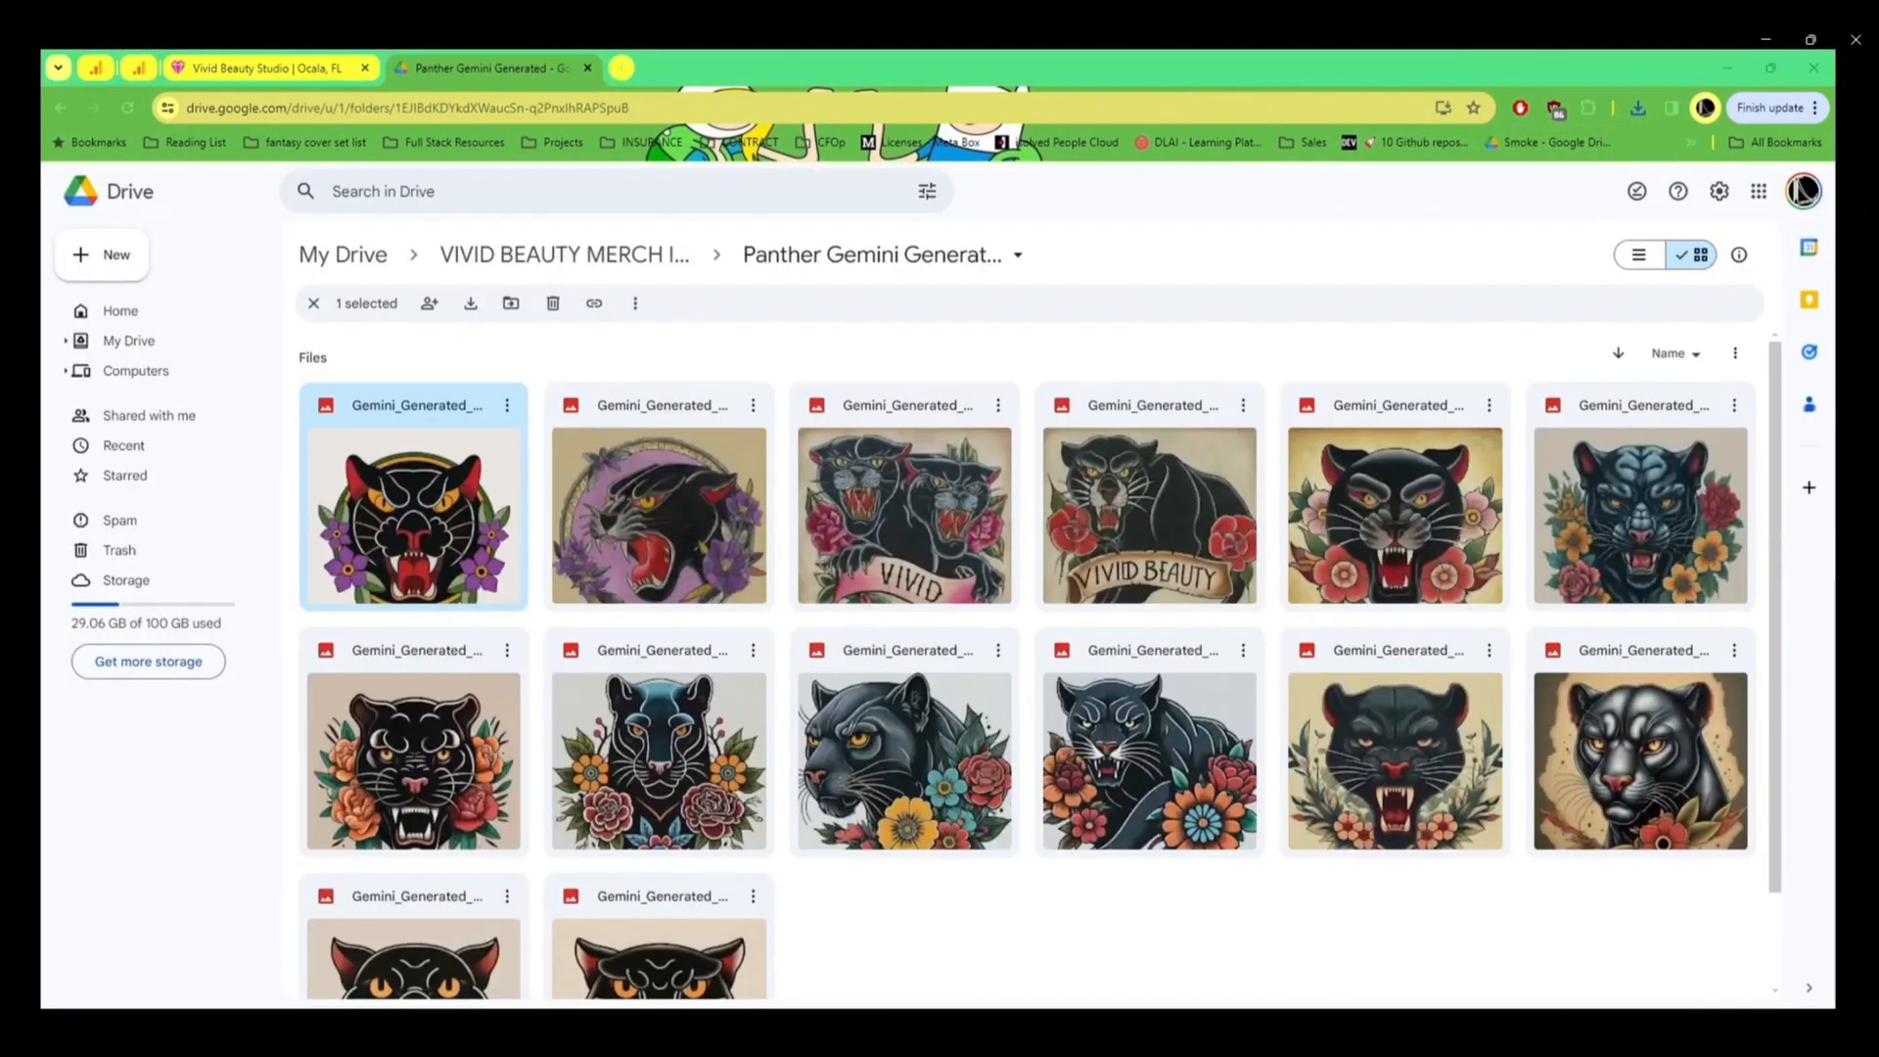
{"action": "left_click_drag", "start_coordinate": [1835, 338], "coordinate": [821, 260]}
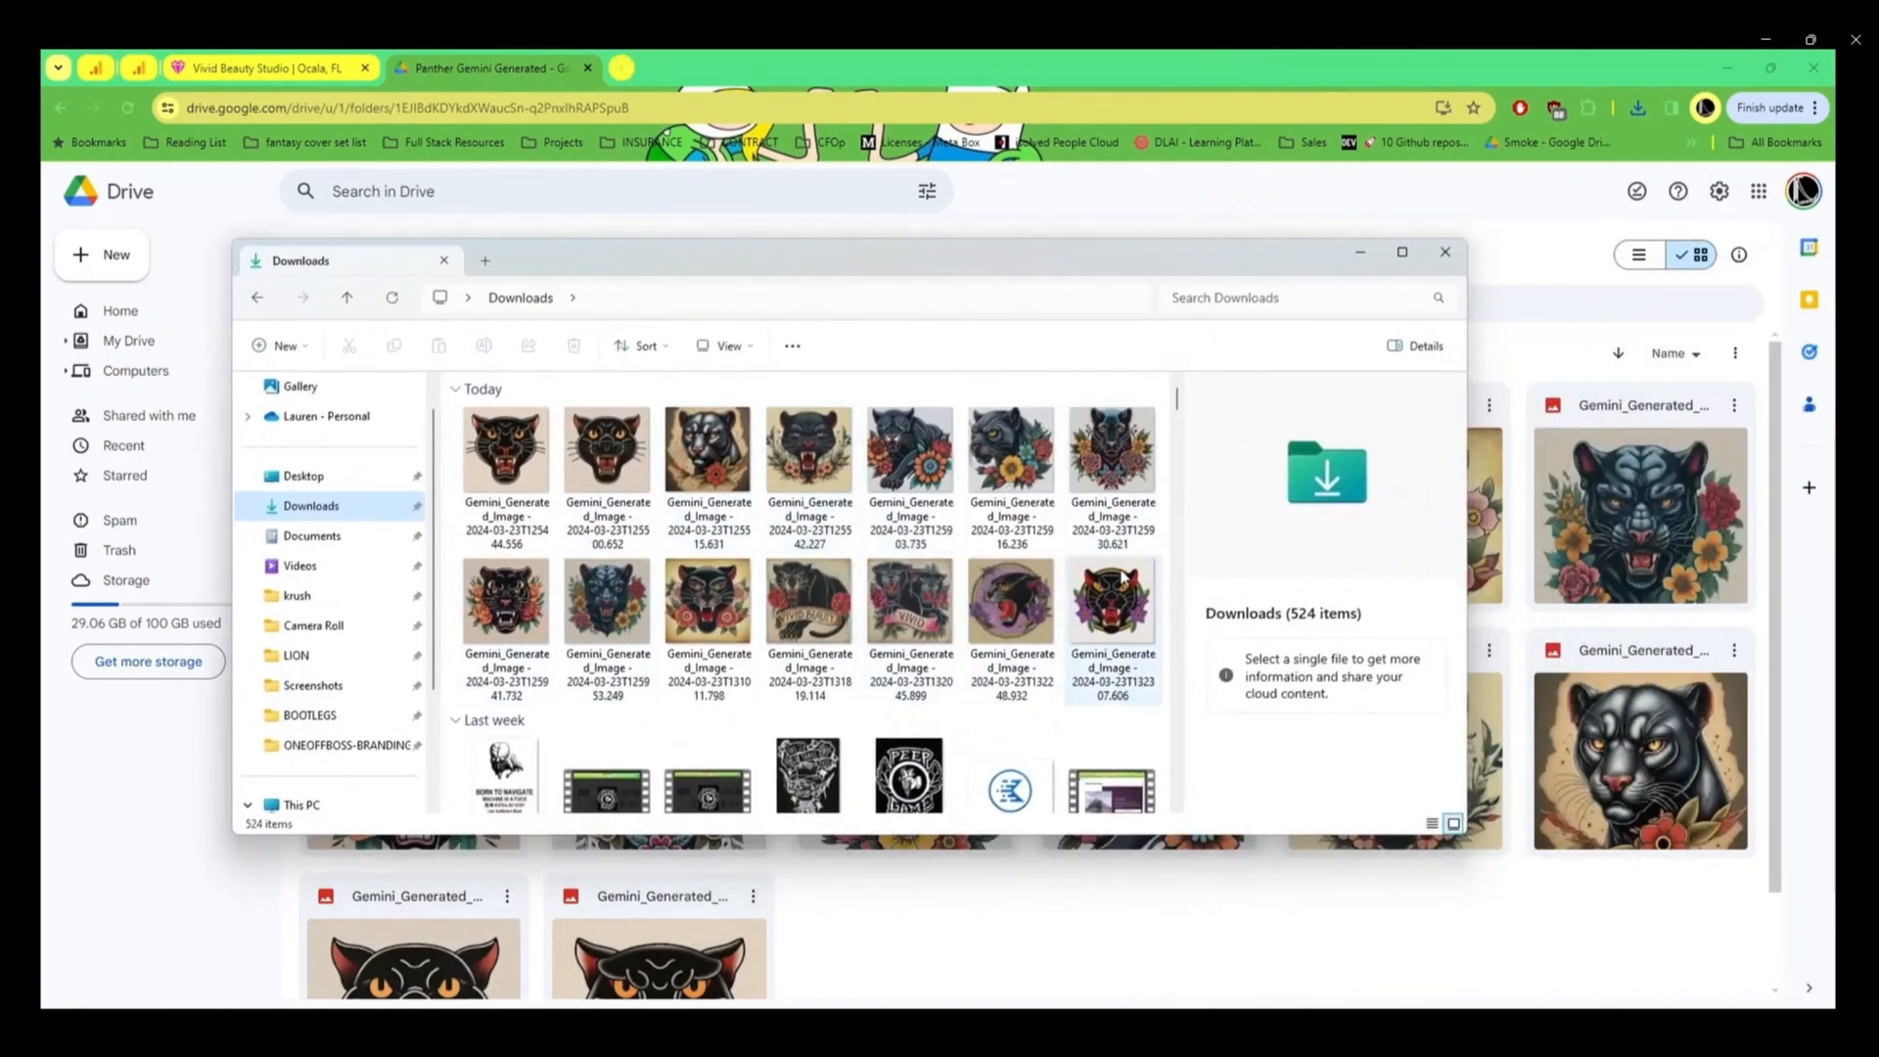
{"action": "right_click", "coordinate": [1011, 453]}
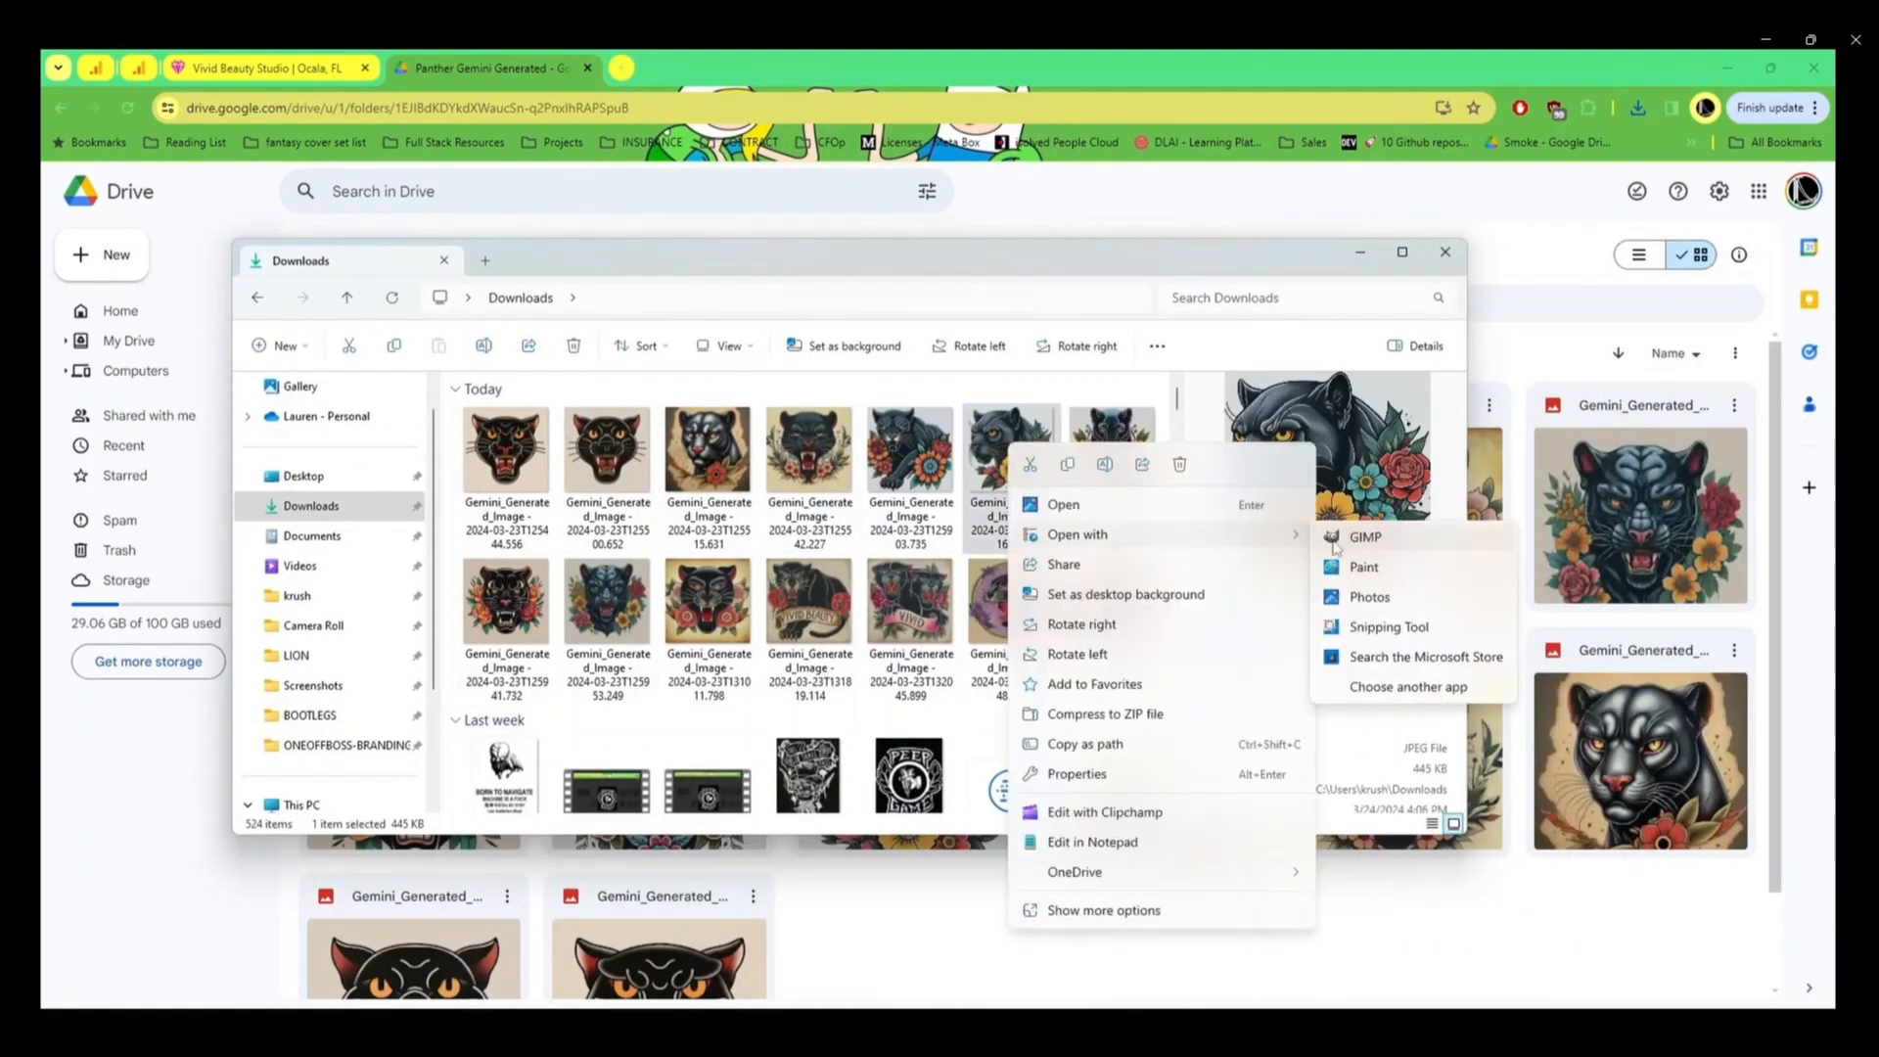
{"action": "left_click", "coordinate": [1363, 536]}
{"action": "right_click", "coordinate": [993, 606]}
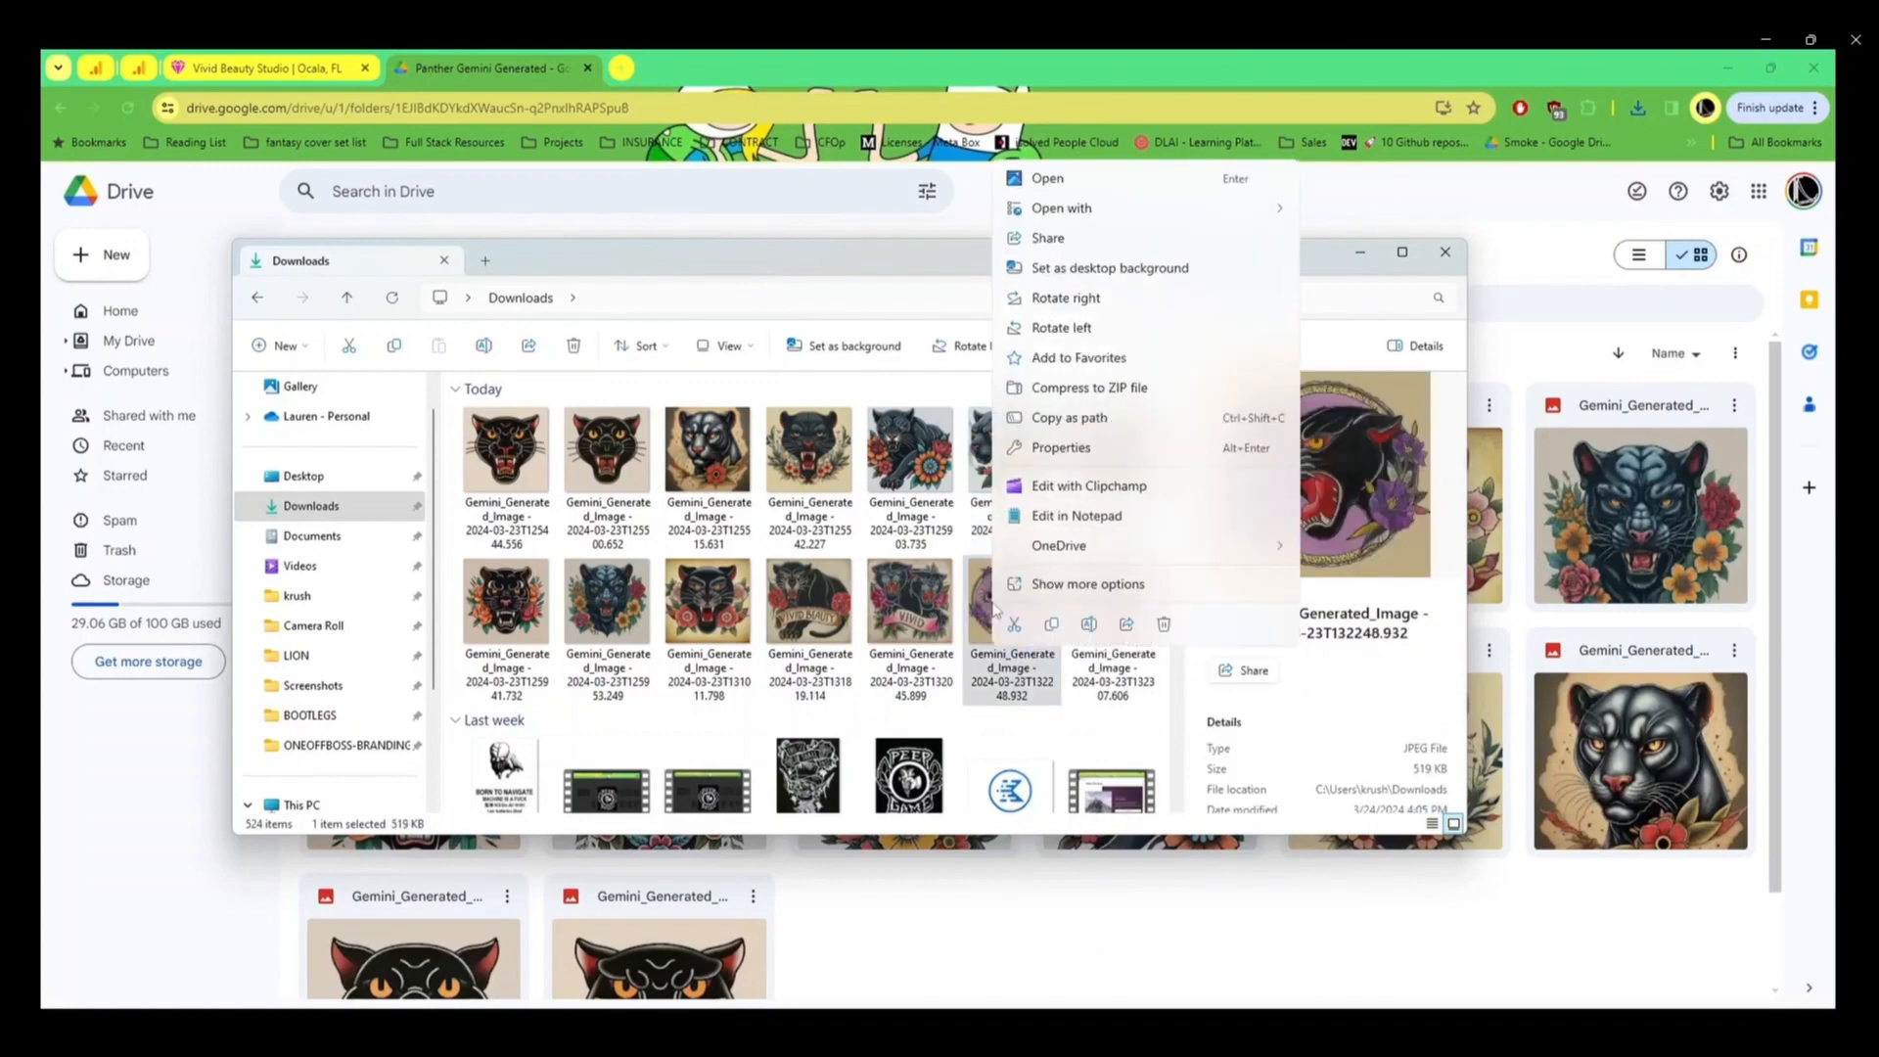
{"action": "mouse_move", "coordinate": [1038, 221]}
{"action": "left_click", "coordinate": [1333, 223]}
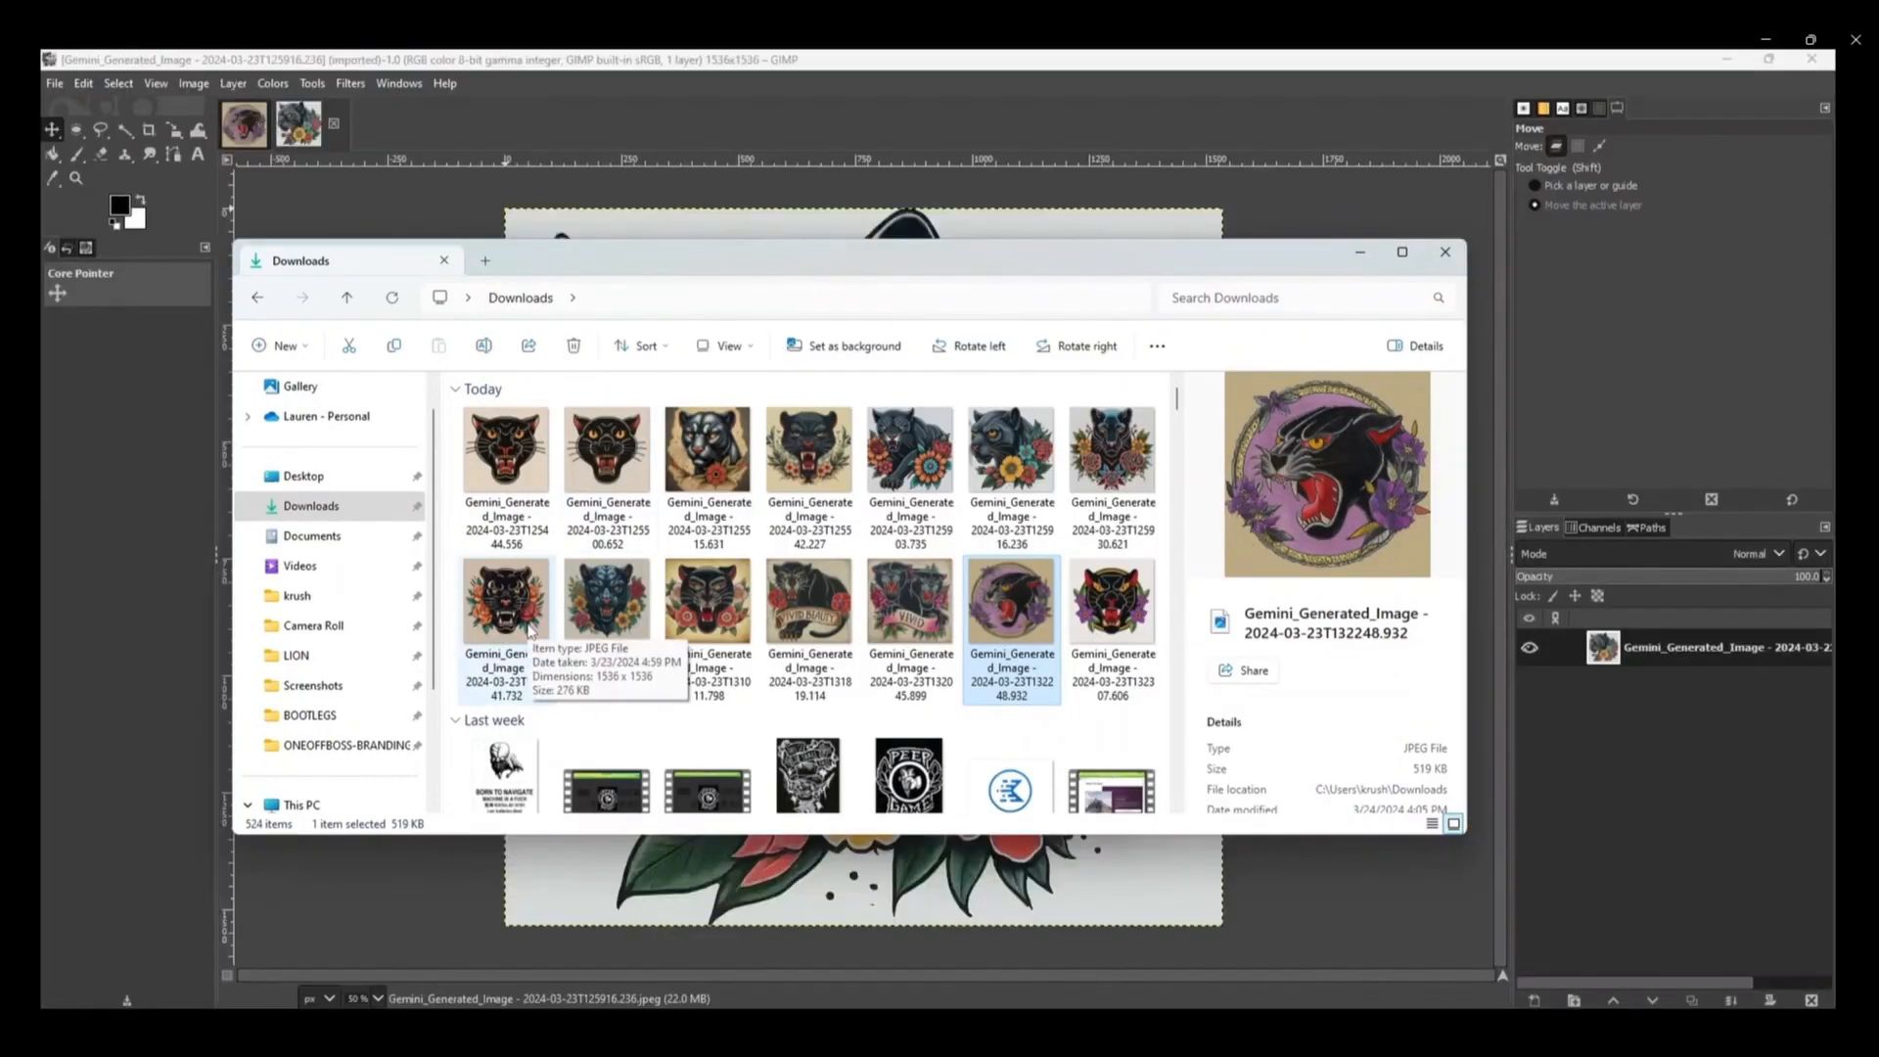
- Open the downloaded panther images ending in 125444.556 and 125903.735 in GIMP
{"action": "right_click", "coordinate": [497, 466]}
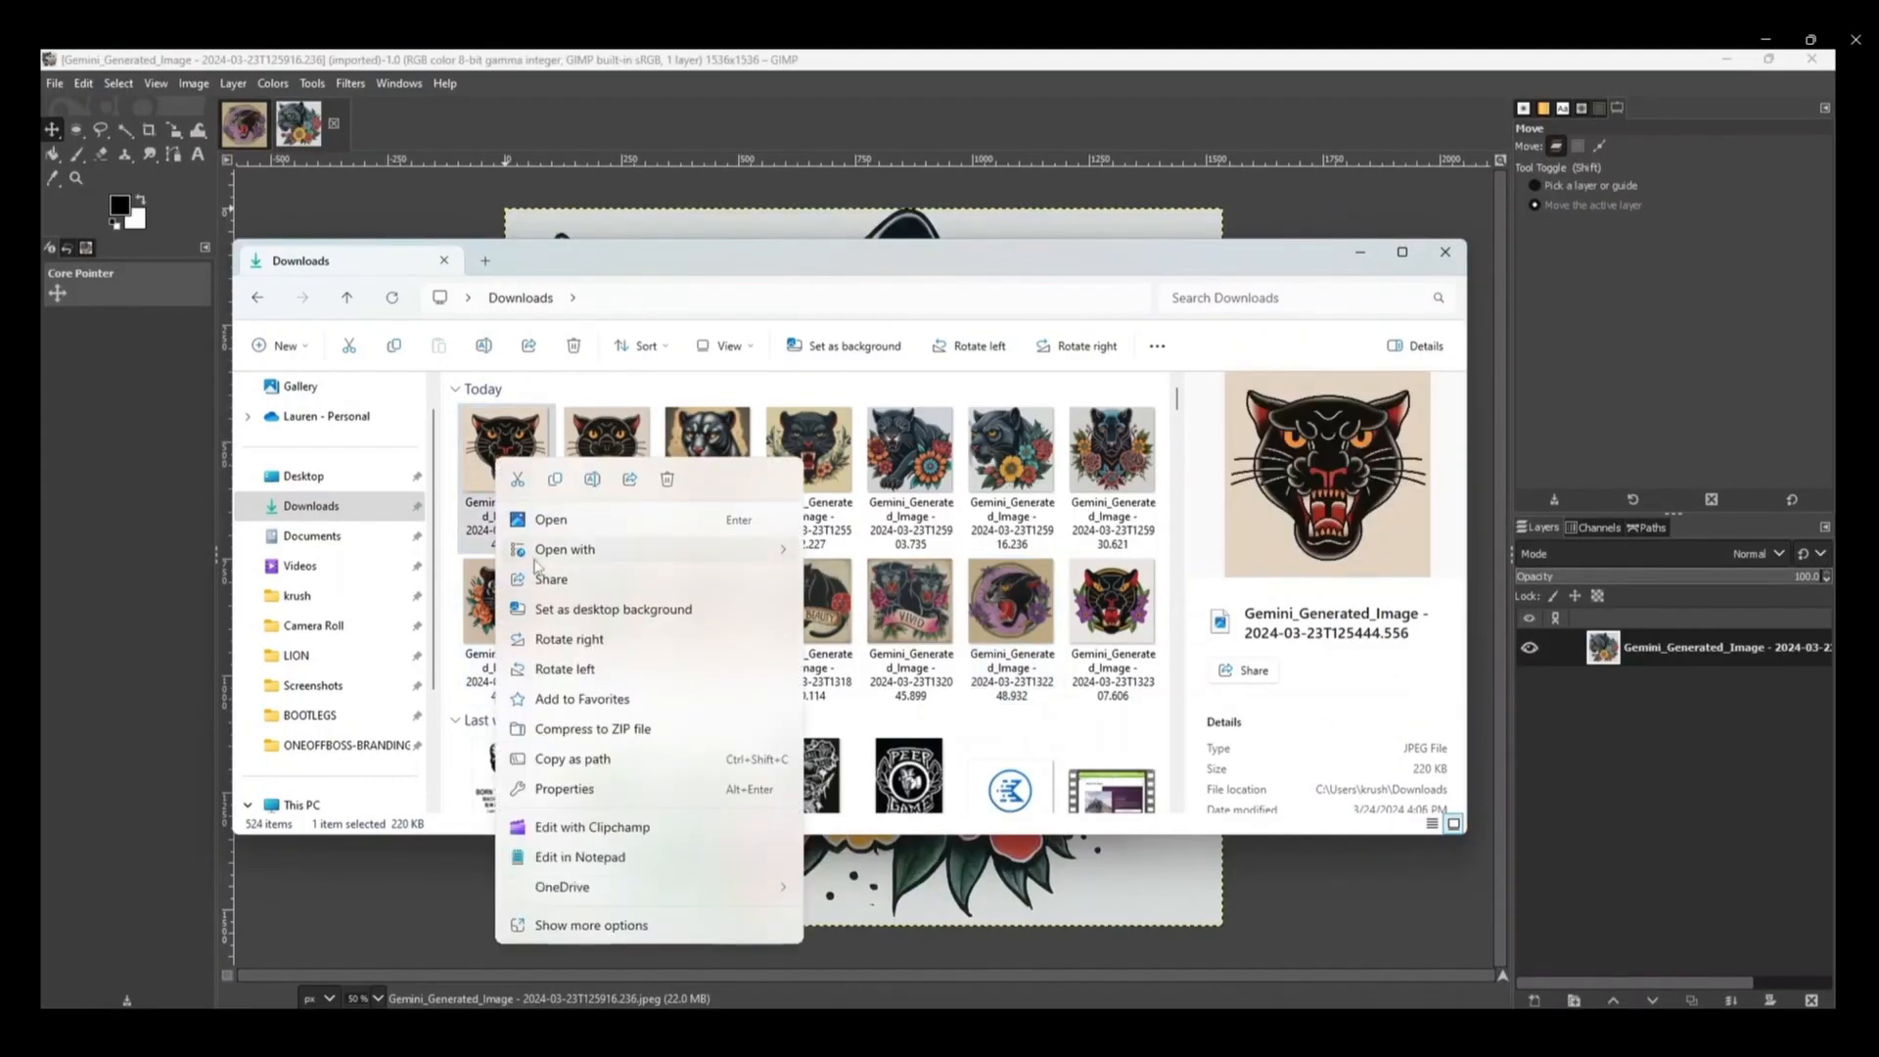
{"action": "mouse_move", "coordinate": [536, 557]}
{"action": "left_click", "coordinate": [828, 551]}
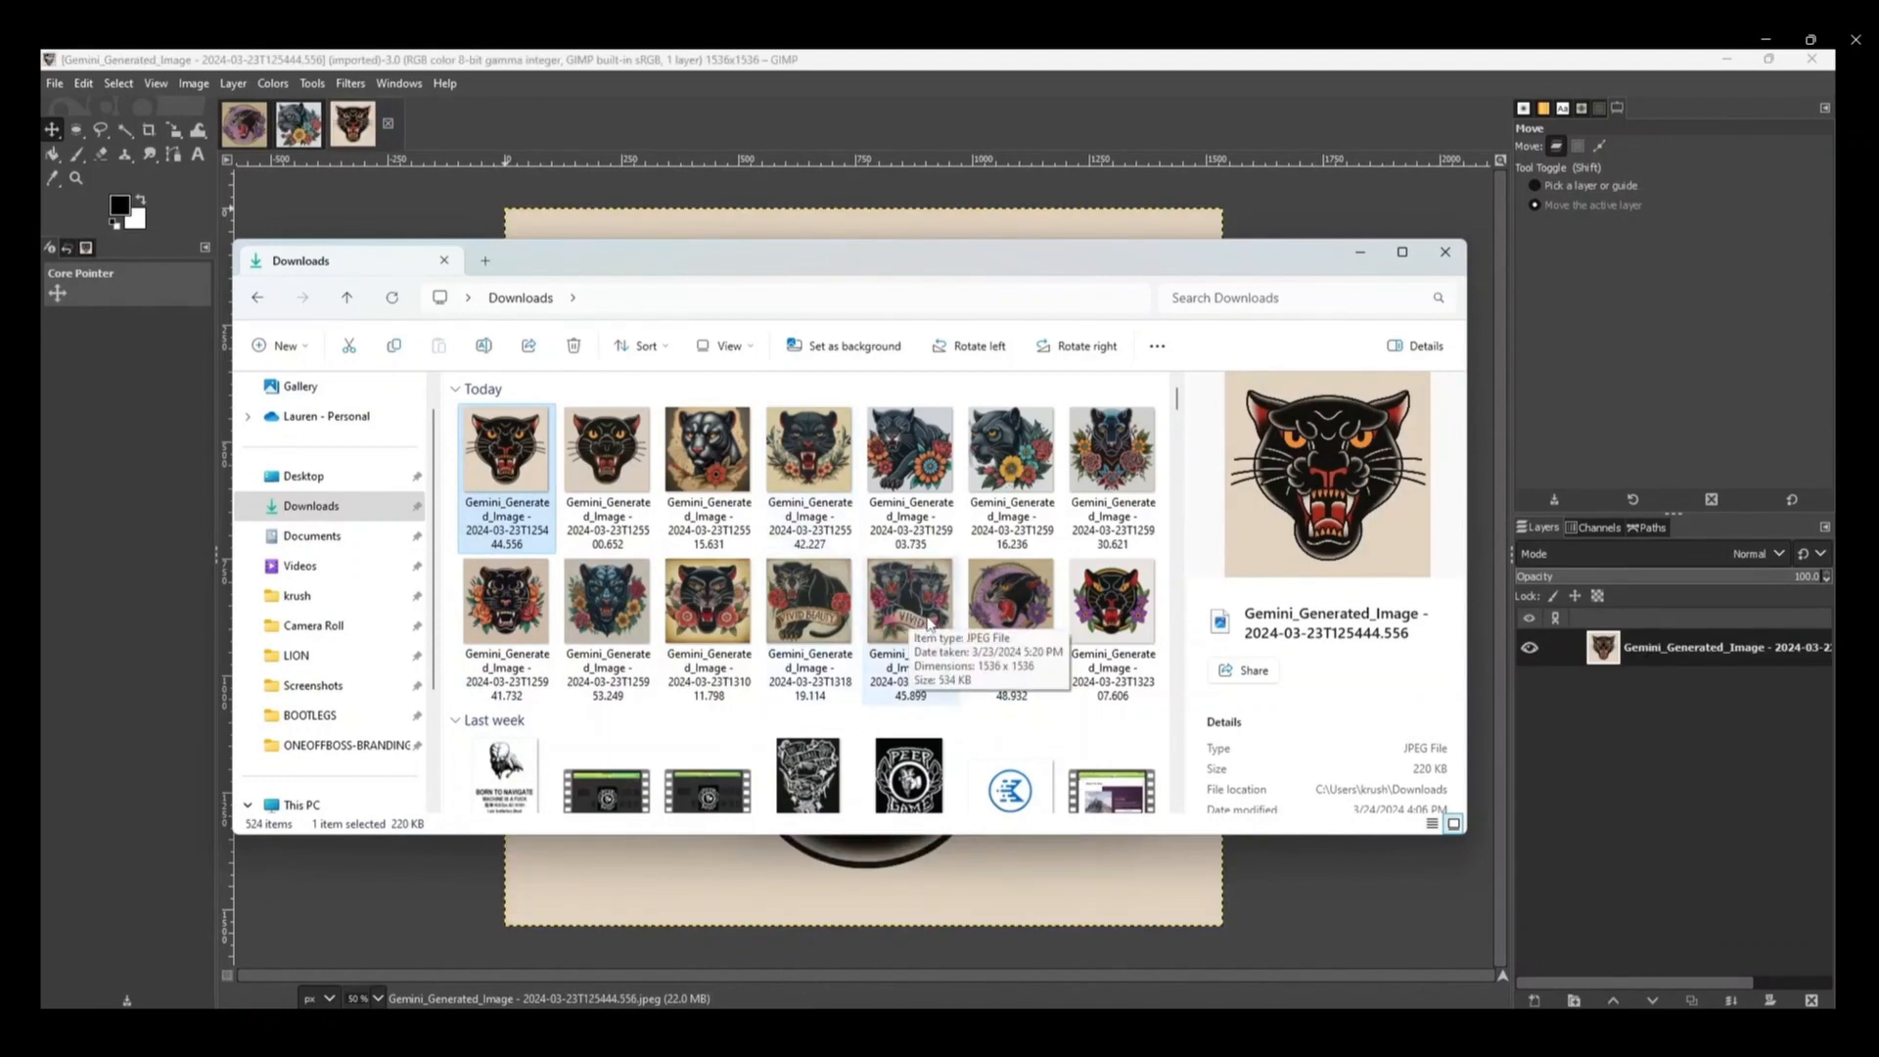
{"action": "right_click", "coordinate": [908, 430]}
{"action": "mouse_move", "coordinate": [979, 538]}
{"action": "left_click", "coordinate": [1285, 553]}
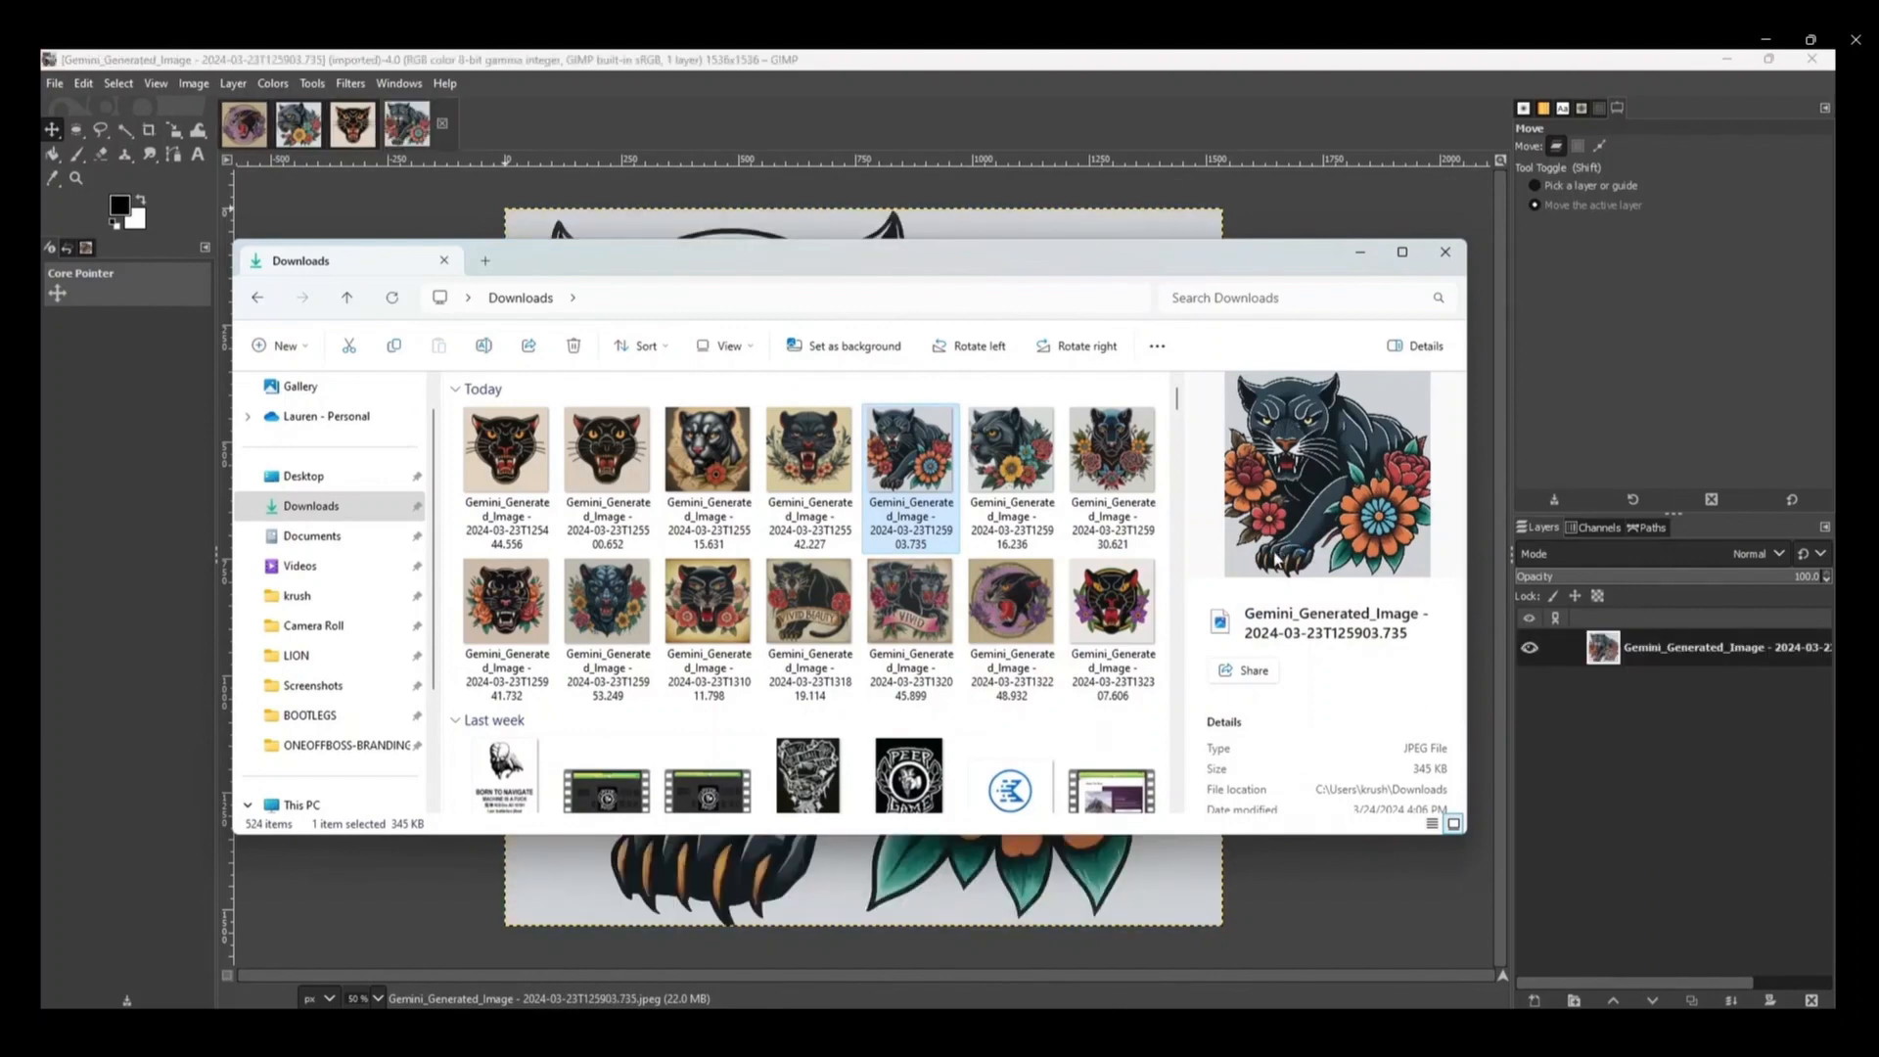
- Open the images ending in 125542.227 and 125941.732 in GIMP and dismiss the About GIMP window
{"action": "left_click", "coordinate": [822, 482]}
{"action": "right_click", "coordinate": [818, 489]}
{"action": "mouse_move", "coordinate": [861, 554]}
{"action": "left_click", "coordinate": [1155, 560]}
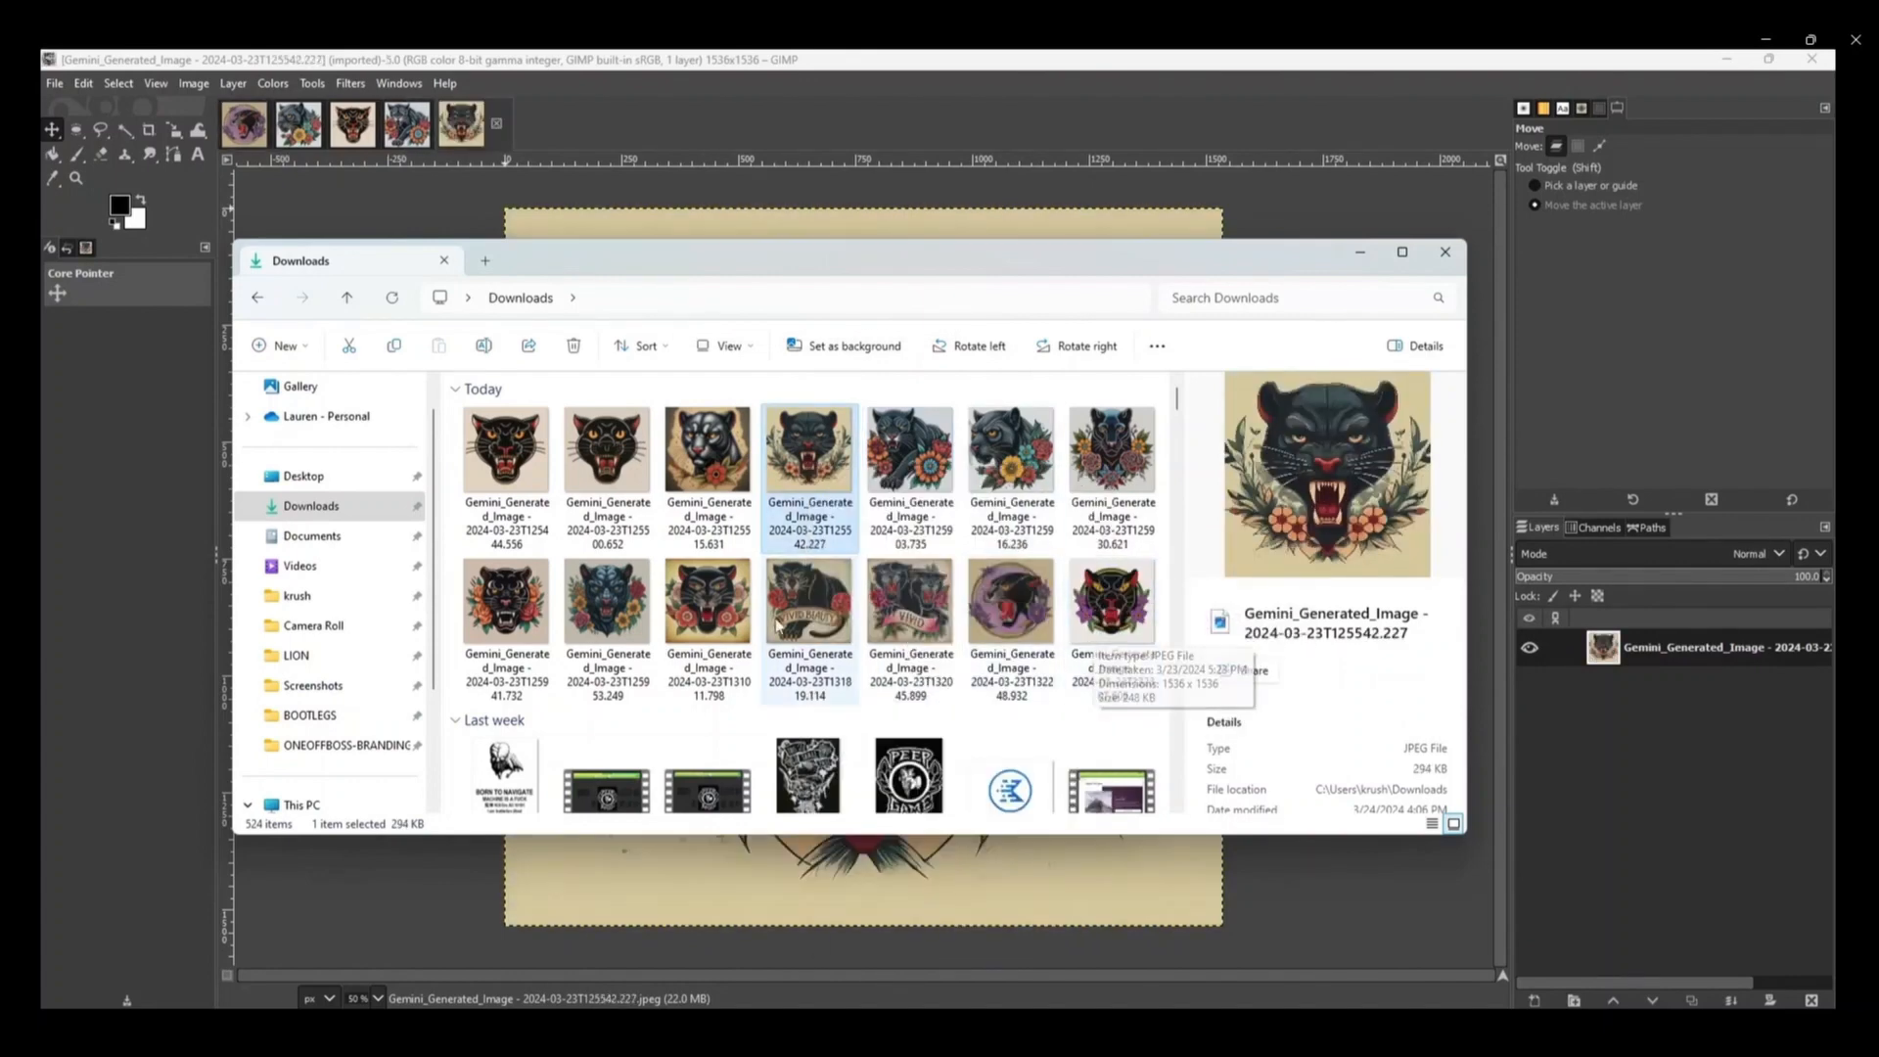
{"action": "right_click", "coordinate": [513, 614]}
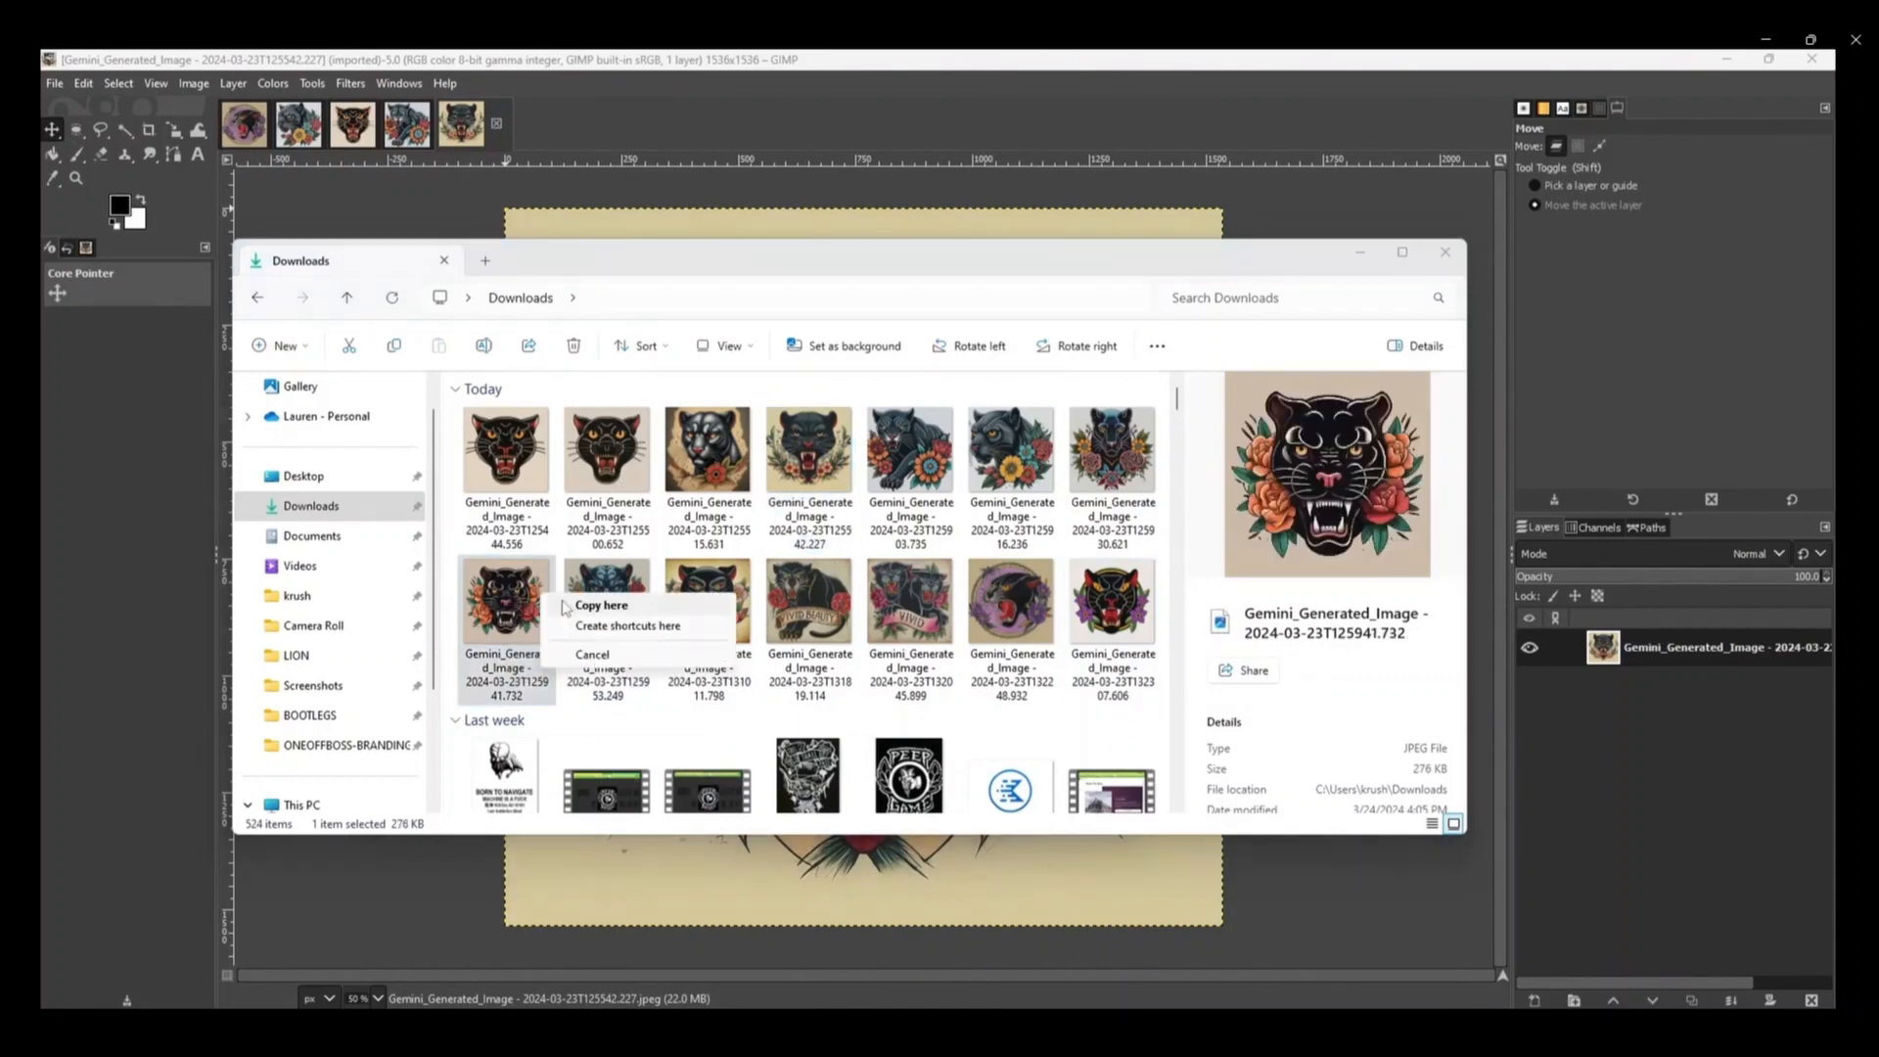
{"action": "mouse_move", "coordinate": [607, 205]}
{"action": "left_click", "coordinate": [874, 205]}
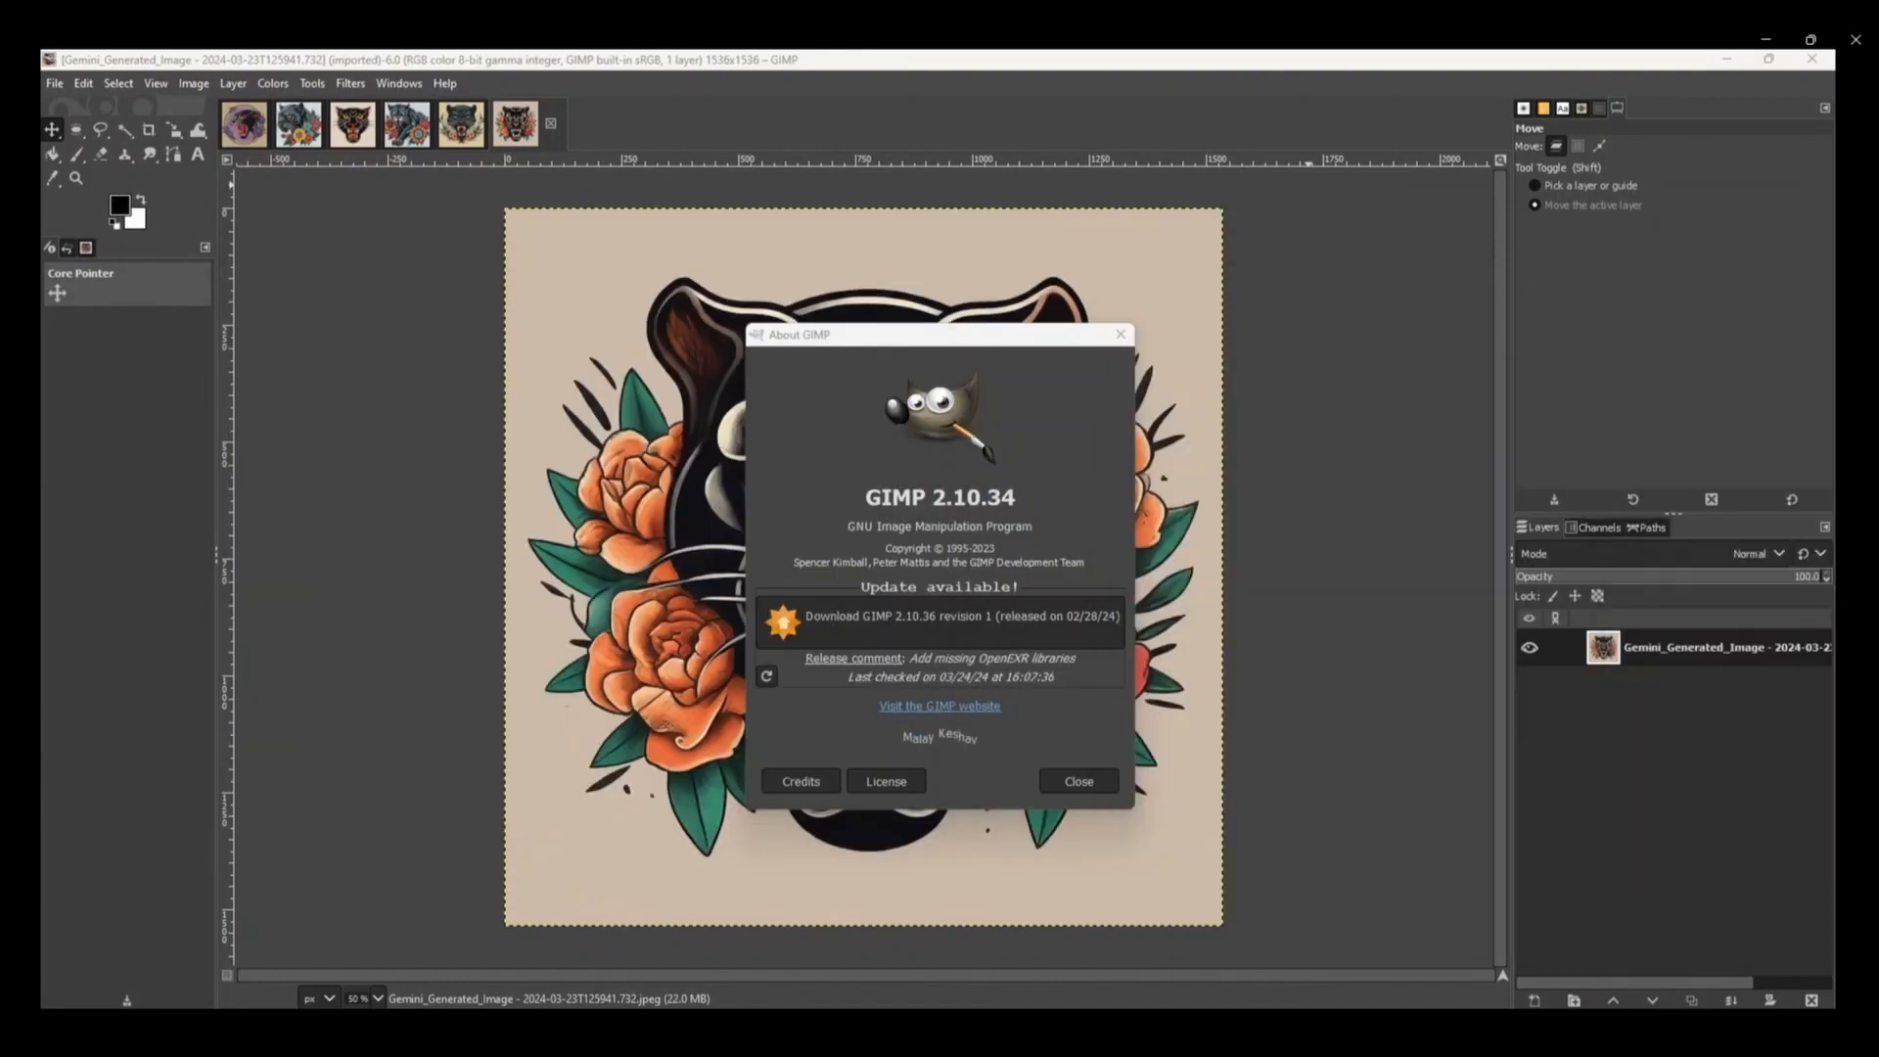
{"action": "left_click", "coordinate": [1077, 782]}
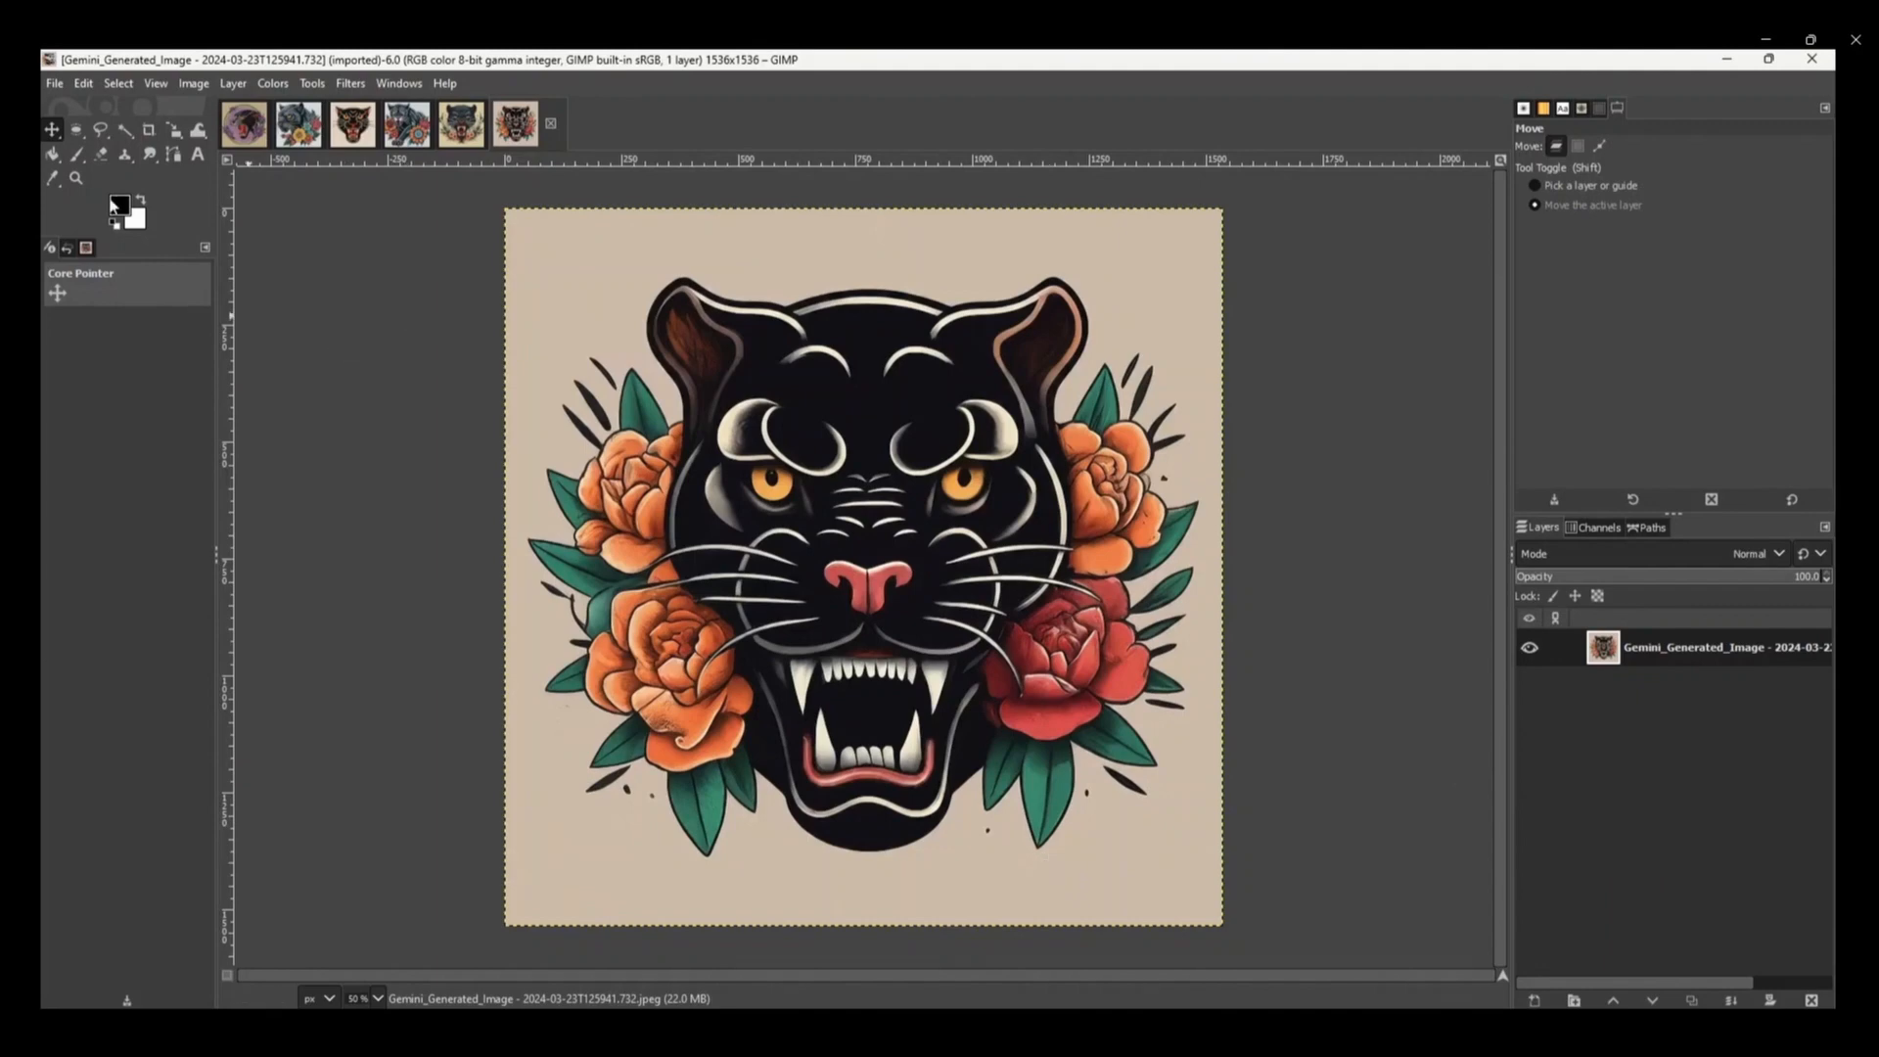
- Select the beige background around the panther with Fuzzy Select, make it transparent with Color to Alpha, and clear the selection
{"action": "left_click", "coordinate": [125, 130]}
{"action": "left_click", "coordinate": [568, 274]}
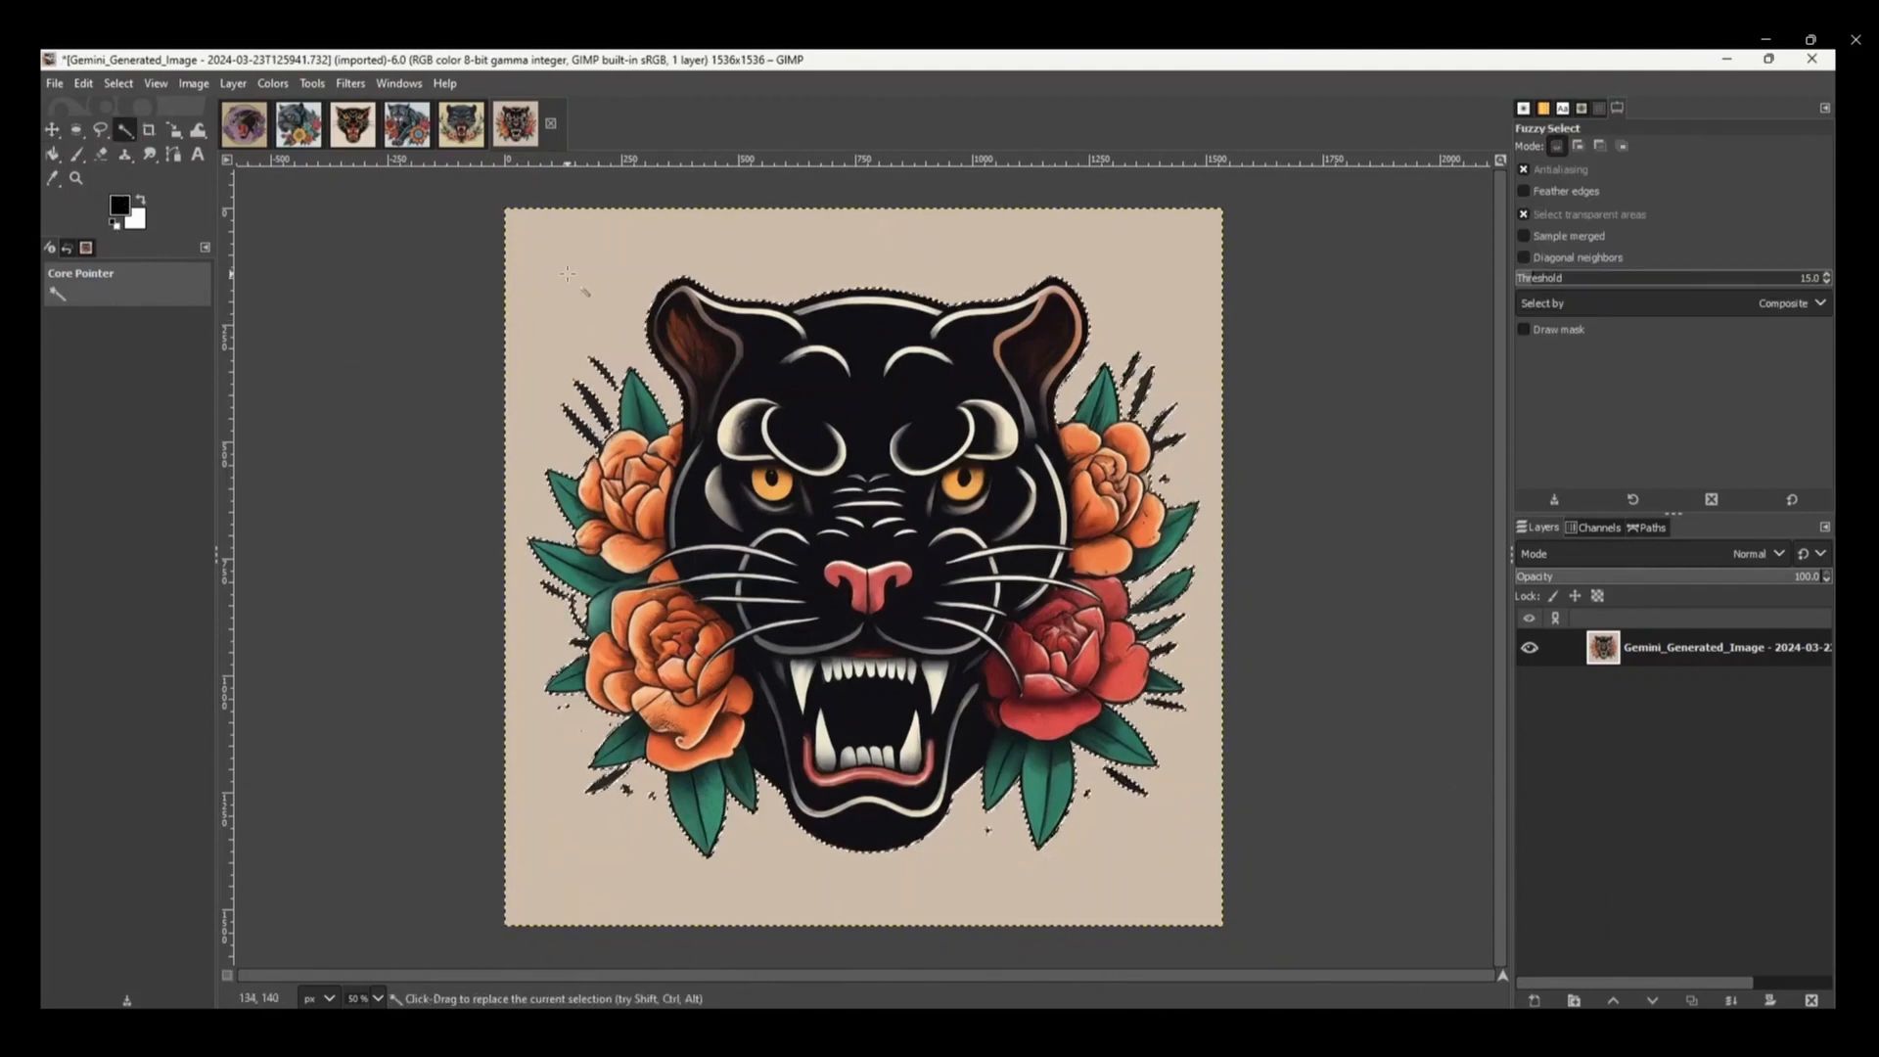
{"action": "right_click", "coordinate": [570, 277]}
{"action": "mouse_move", "coordinate": [625, 448]}
{"action": "left_click", "coordinate": [769, 973]}
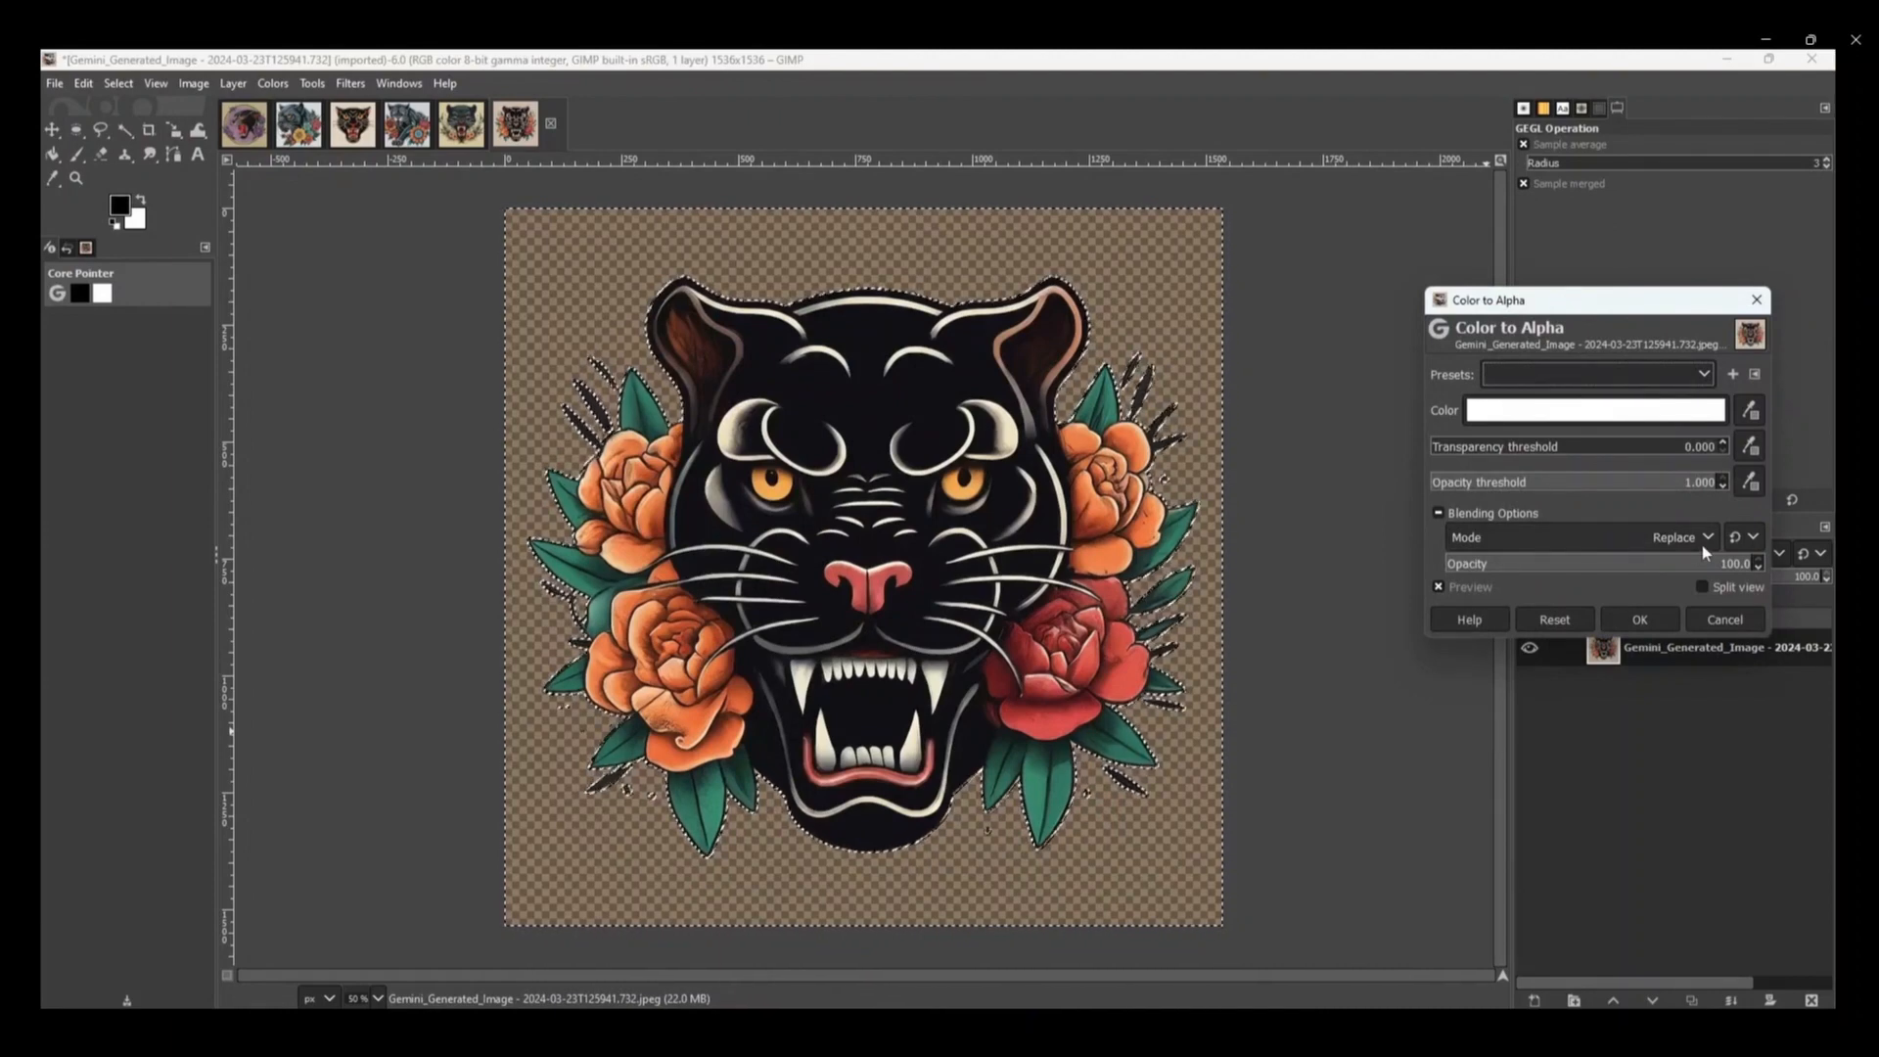
{"action": "left_click", "coordinate": [1639, 619]}
{"action": "key", "text": "ctrl+shift+a"}
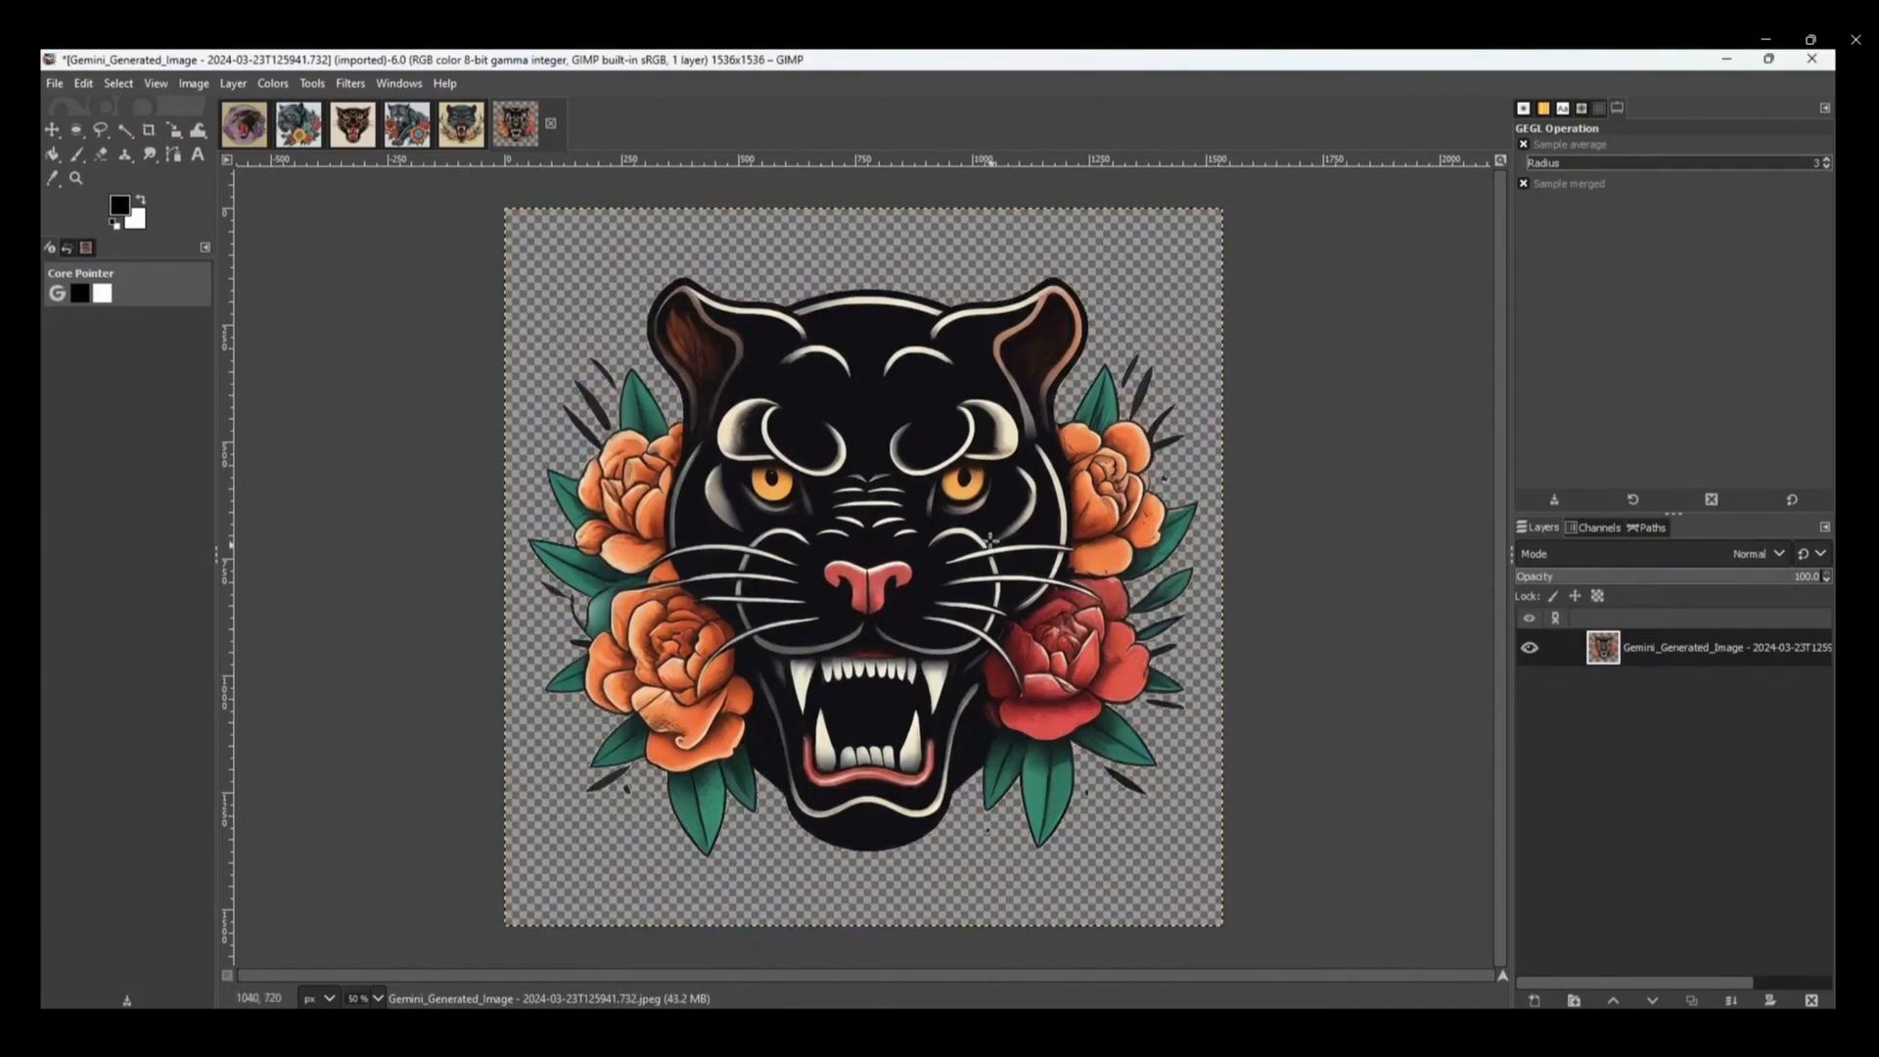
- Export the panther image to the Downloads folder as a PNG image named front-face-panther
{"action": "left_click", "coordinate": [55, 83]}
{"action": "left_click", "coordinate": [116, 397]}
{"action": "type", "text": "front-face-panther.jpeg"}
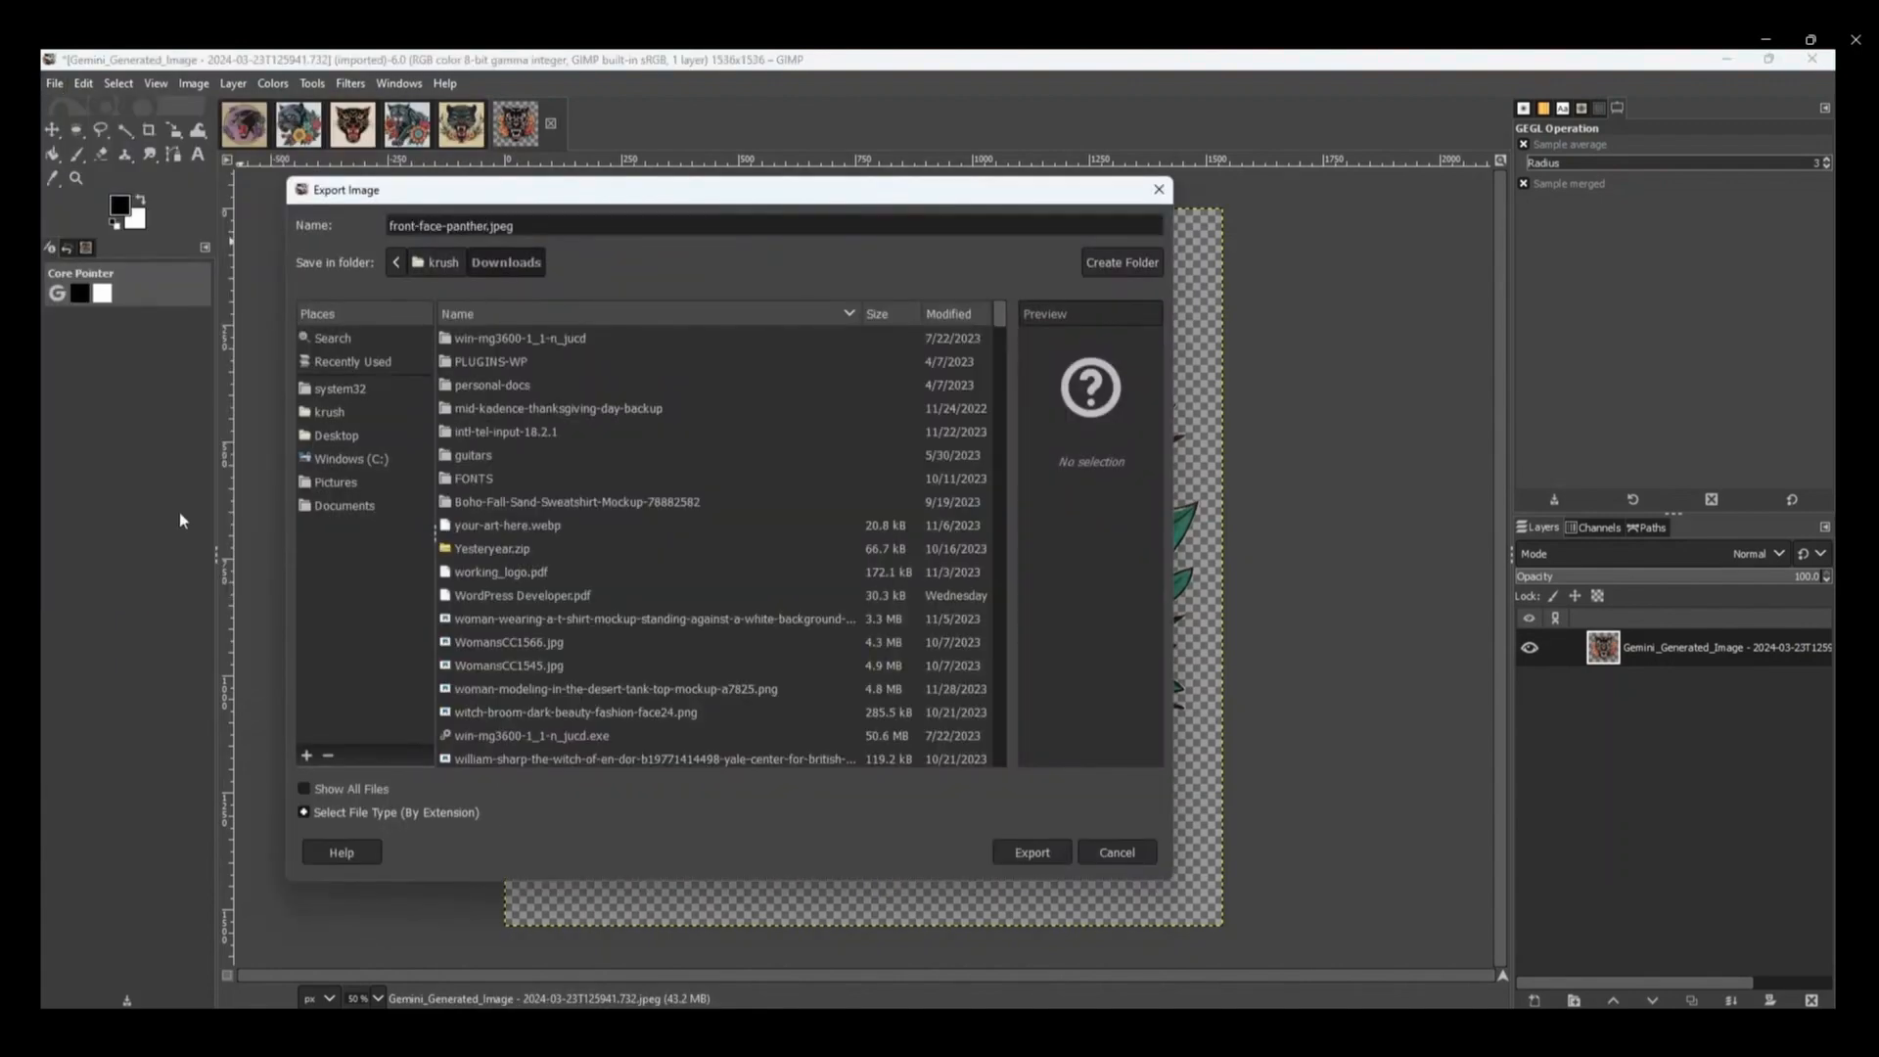
{"action": "left_click", "coordinate": [333, 812]}
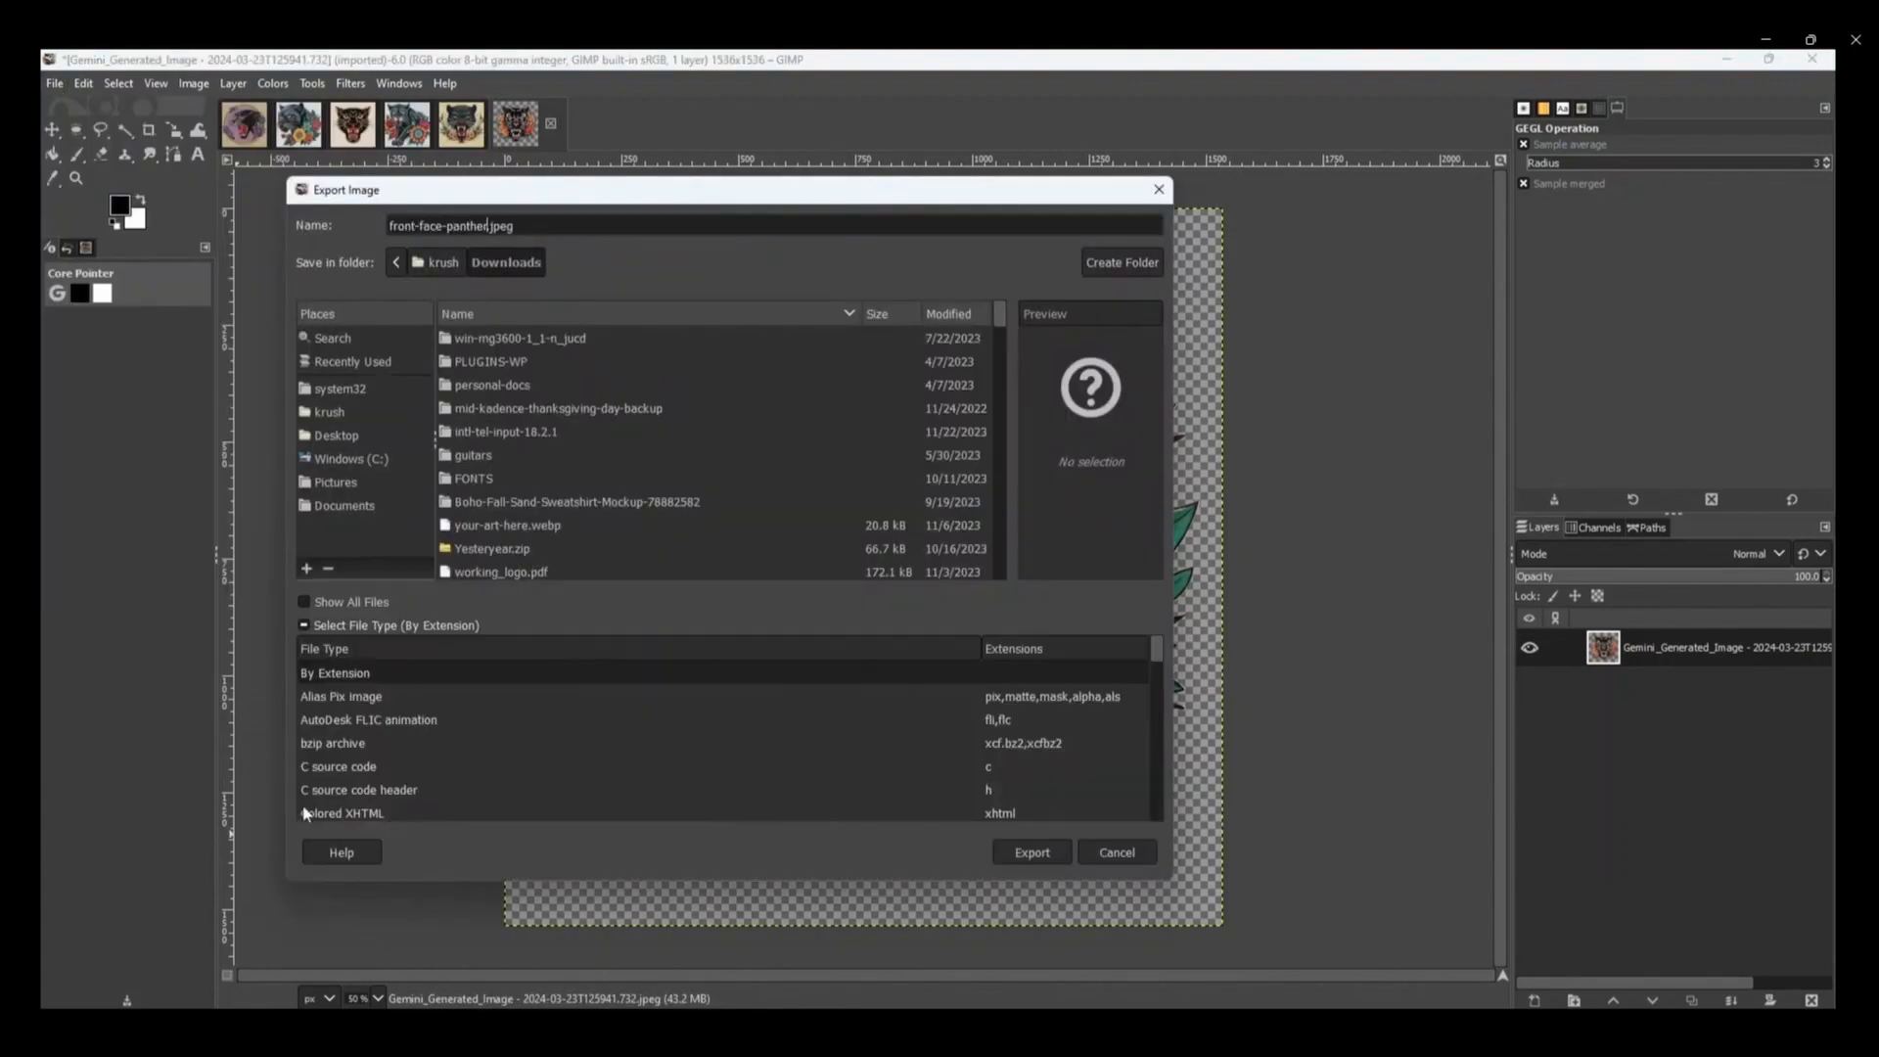
{"action": "scroll", "coordinate": [337, 753], "scroll_direction": "down", "scroll_amount": 10}
{"action": "left_click", "coordinate": [330, 736]}
{"action": "left_click", "coordinate": [1024, 852]}
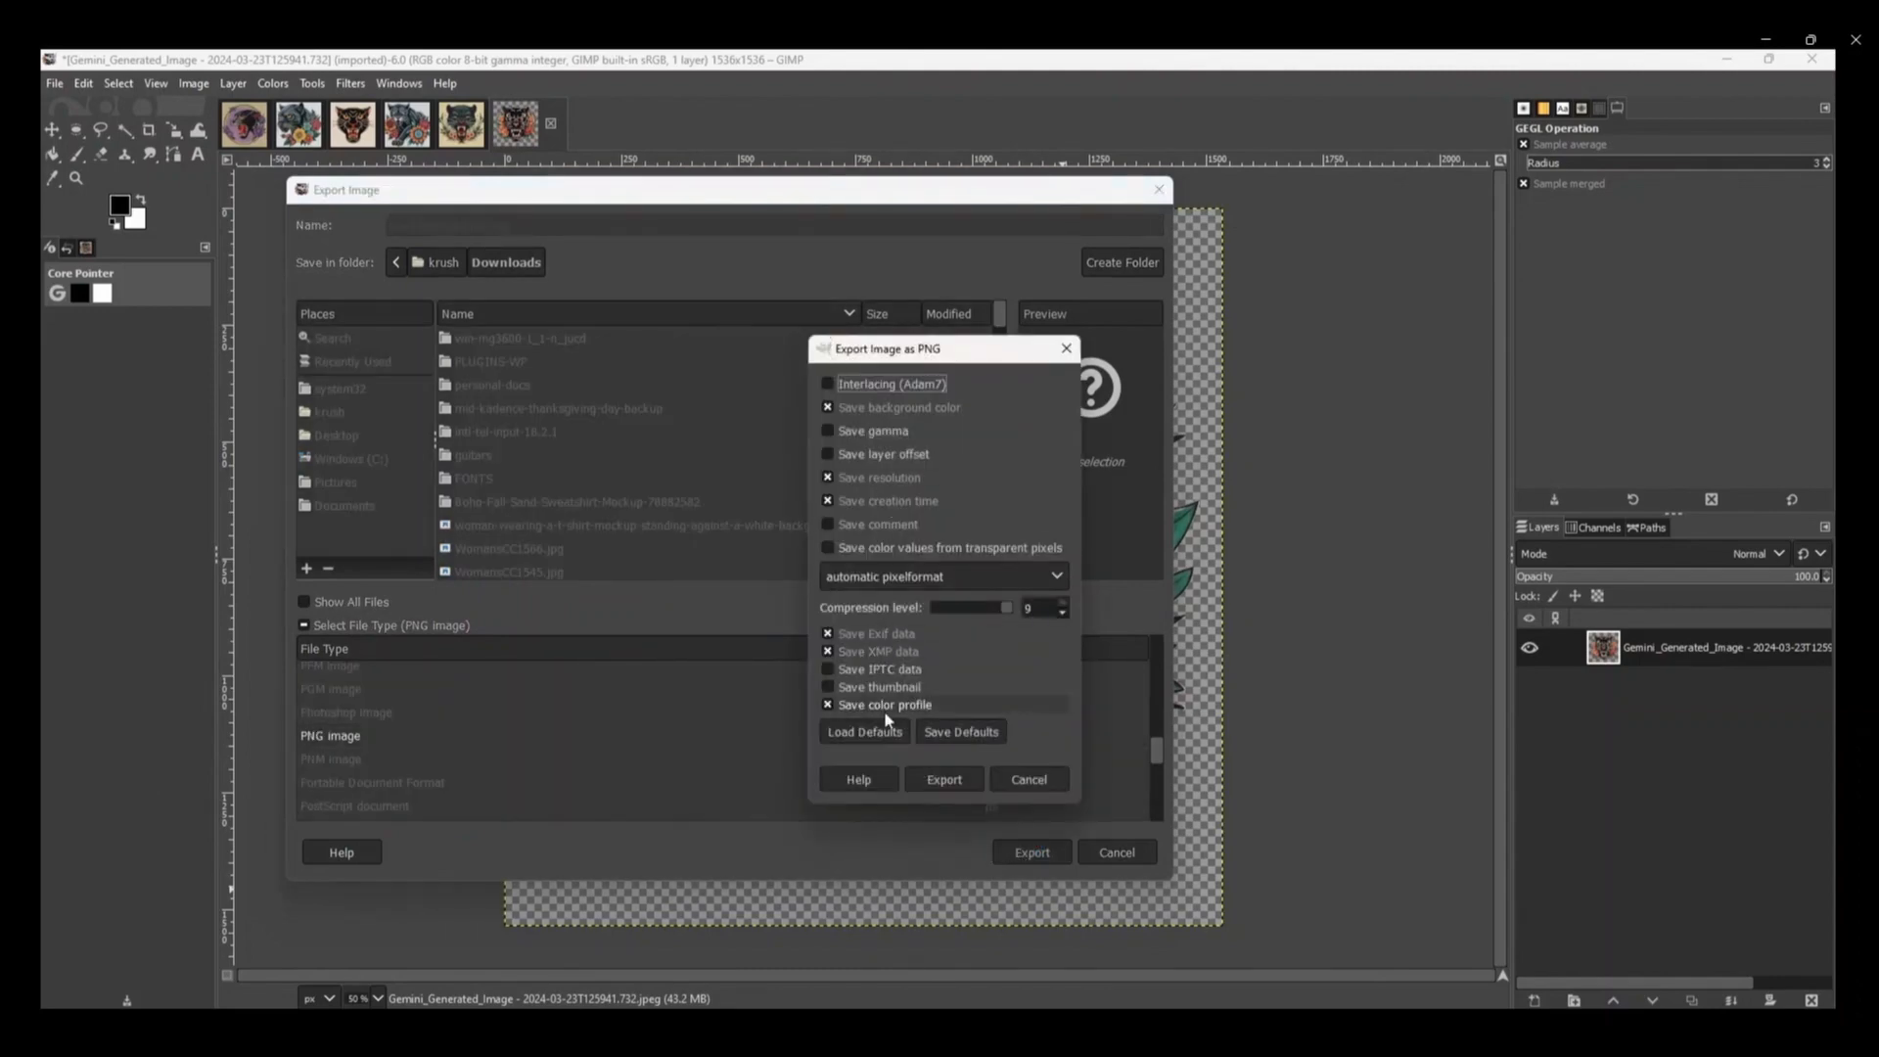
{"action": "left_click", "coordinate": [944, 780]}
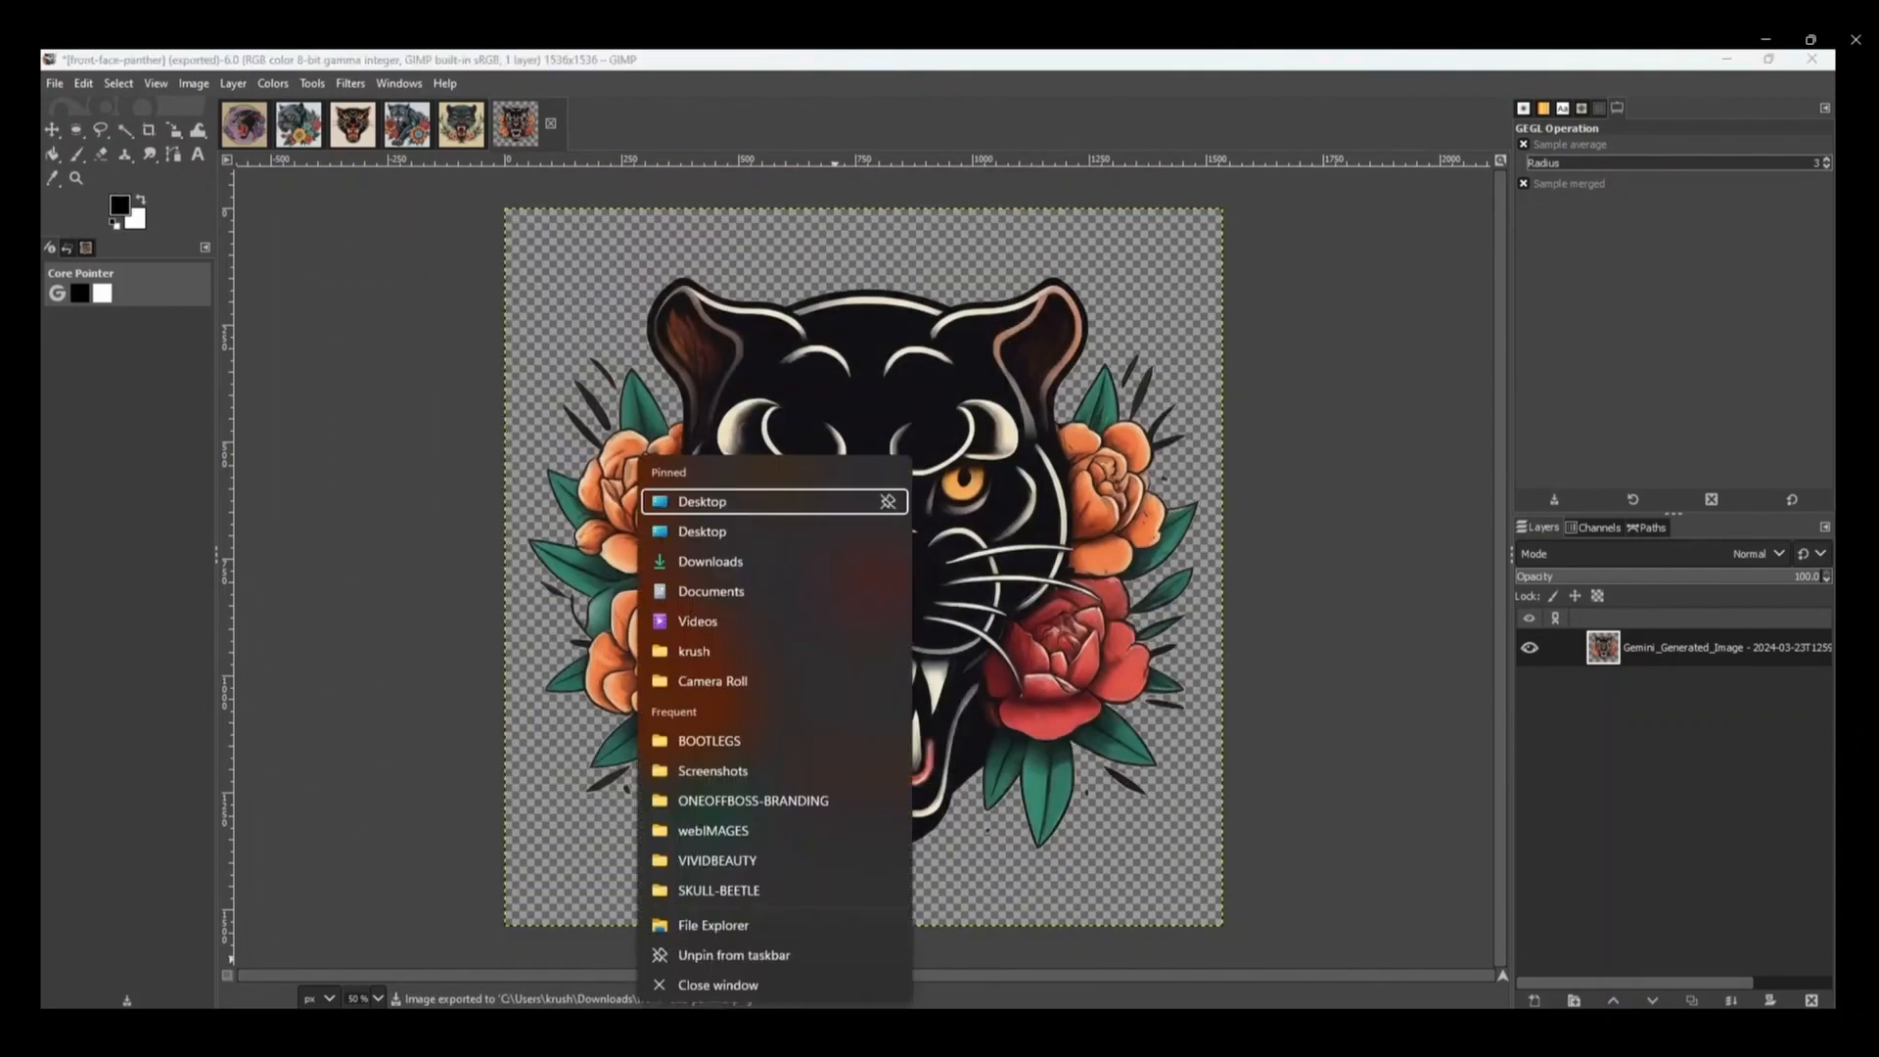
- Open the MERCH folder under VIVIDBEAUTY in File Explorer and arrange it side by side with the Downloads folder
{"action": "left_click", "coordinate": [717, 862]}
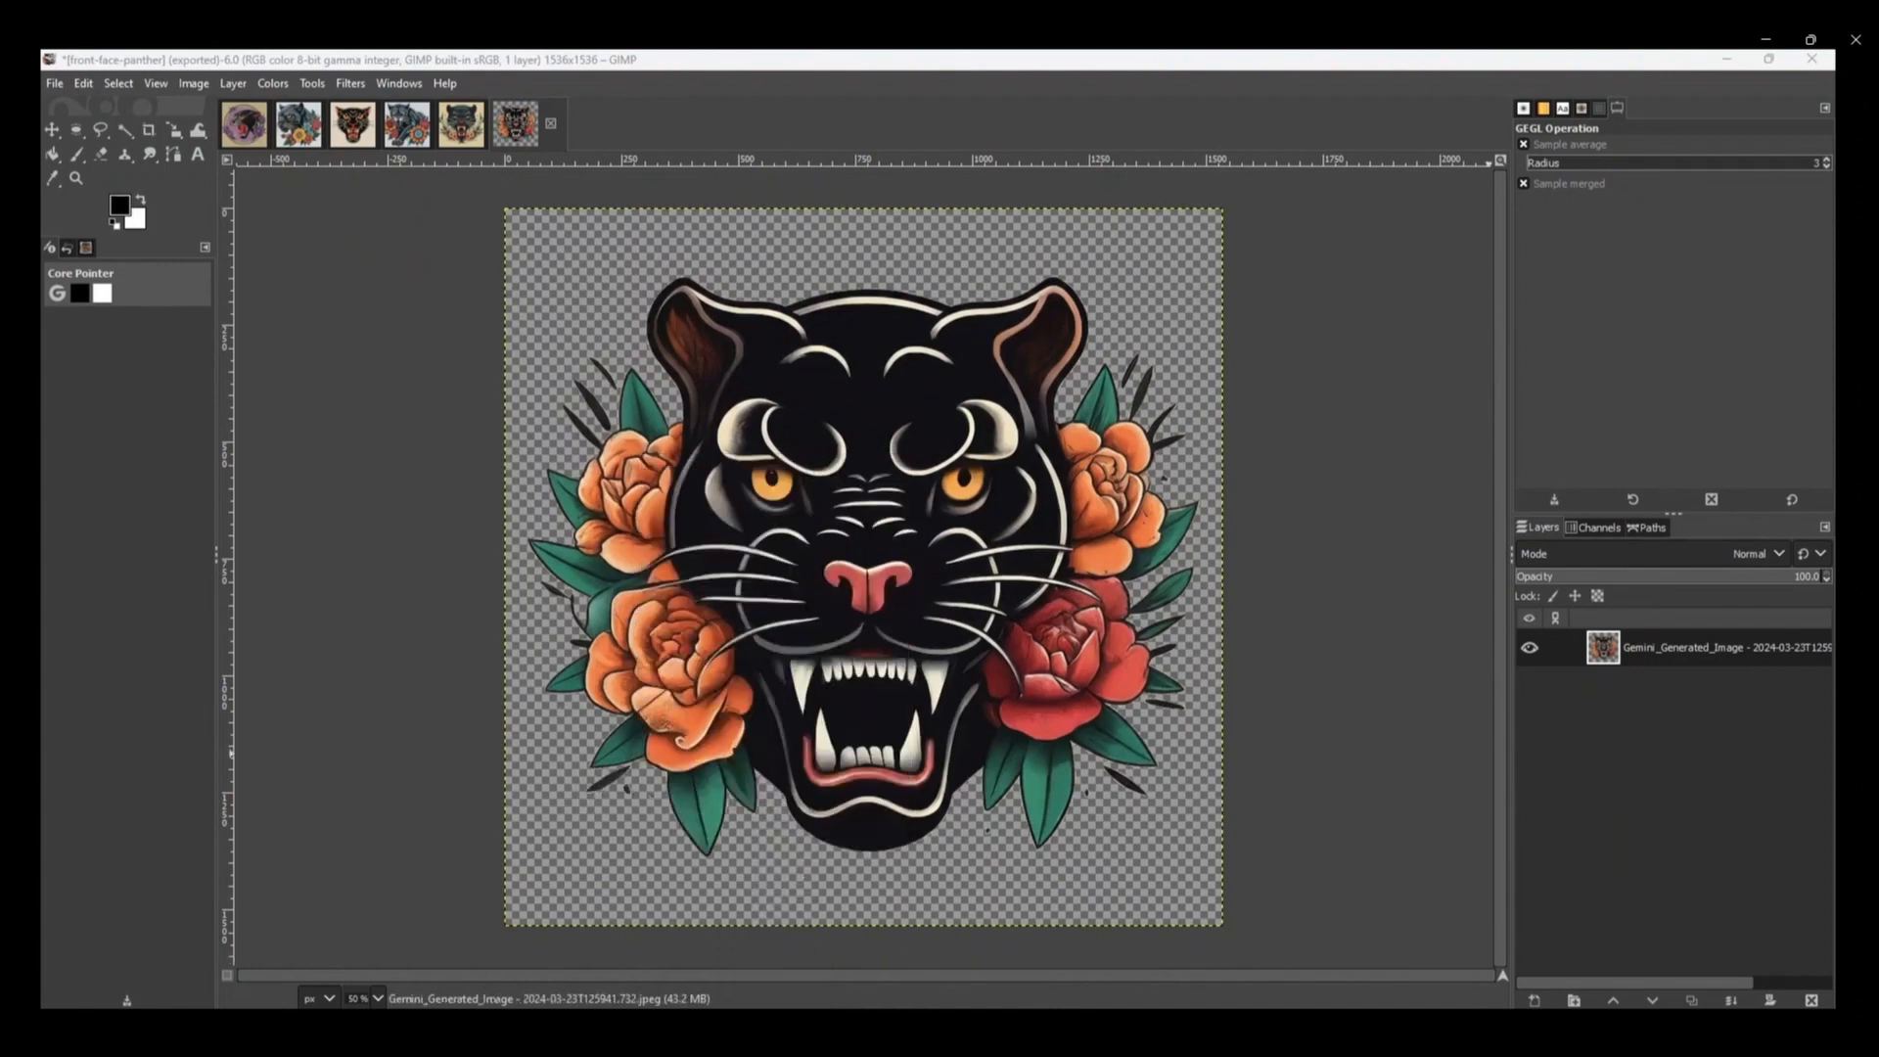
{"action": "left_click_drag", "start_coordinate": [1821, 376], "coordinate": [426, 249]}
{"action": "left_click_drag", "start_coordinate": [1436, 544], "coordinate": [995, 543]}
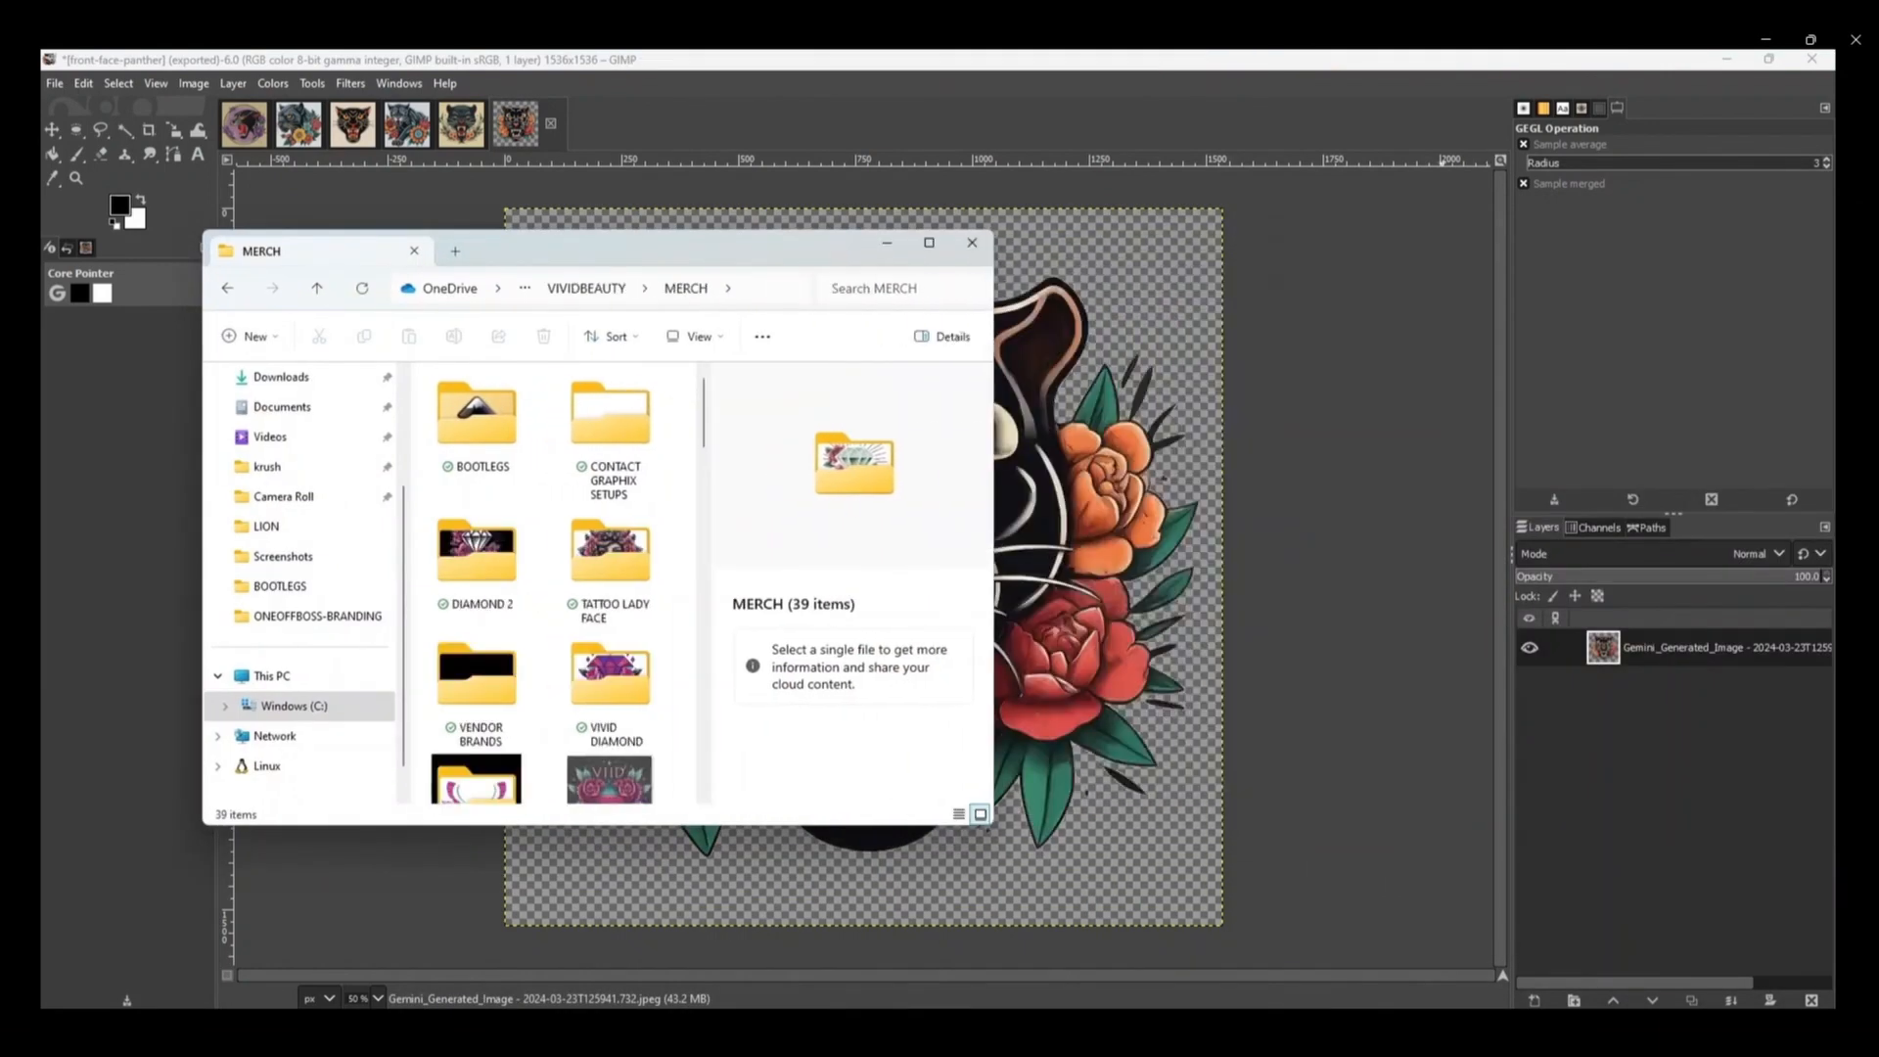
{"action": "left_click_drag", "start_coordinate": [1828, 416], "coordinate": [1515, 273]}
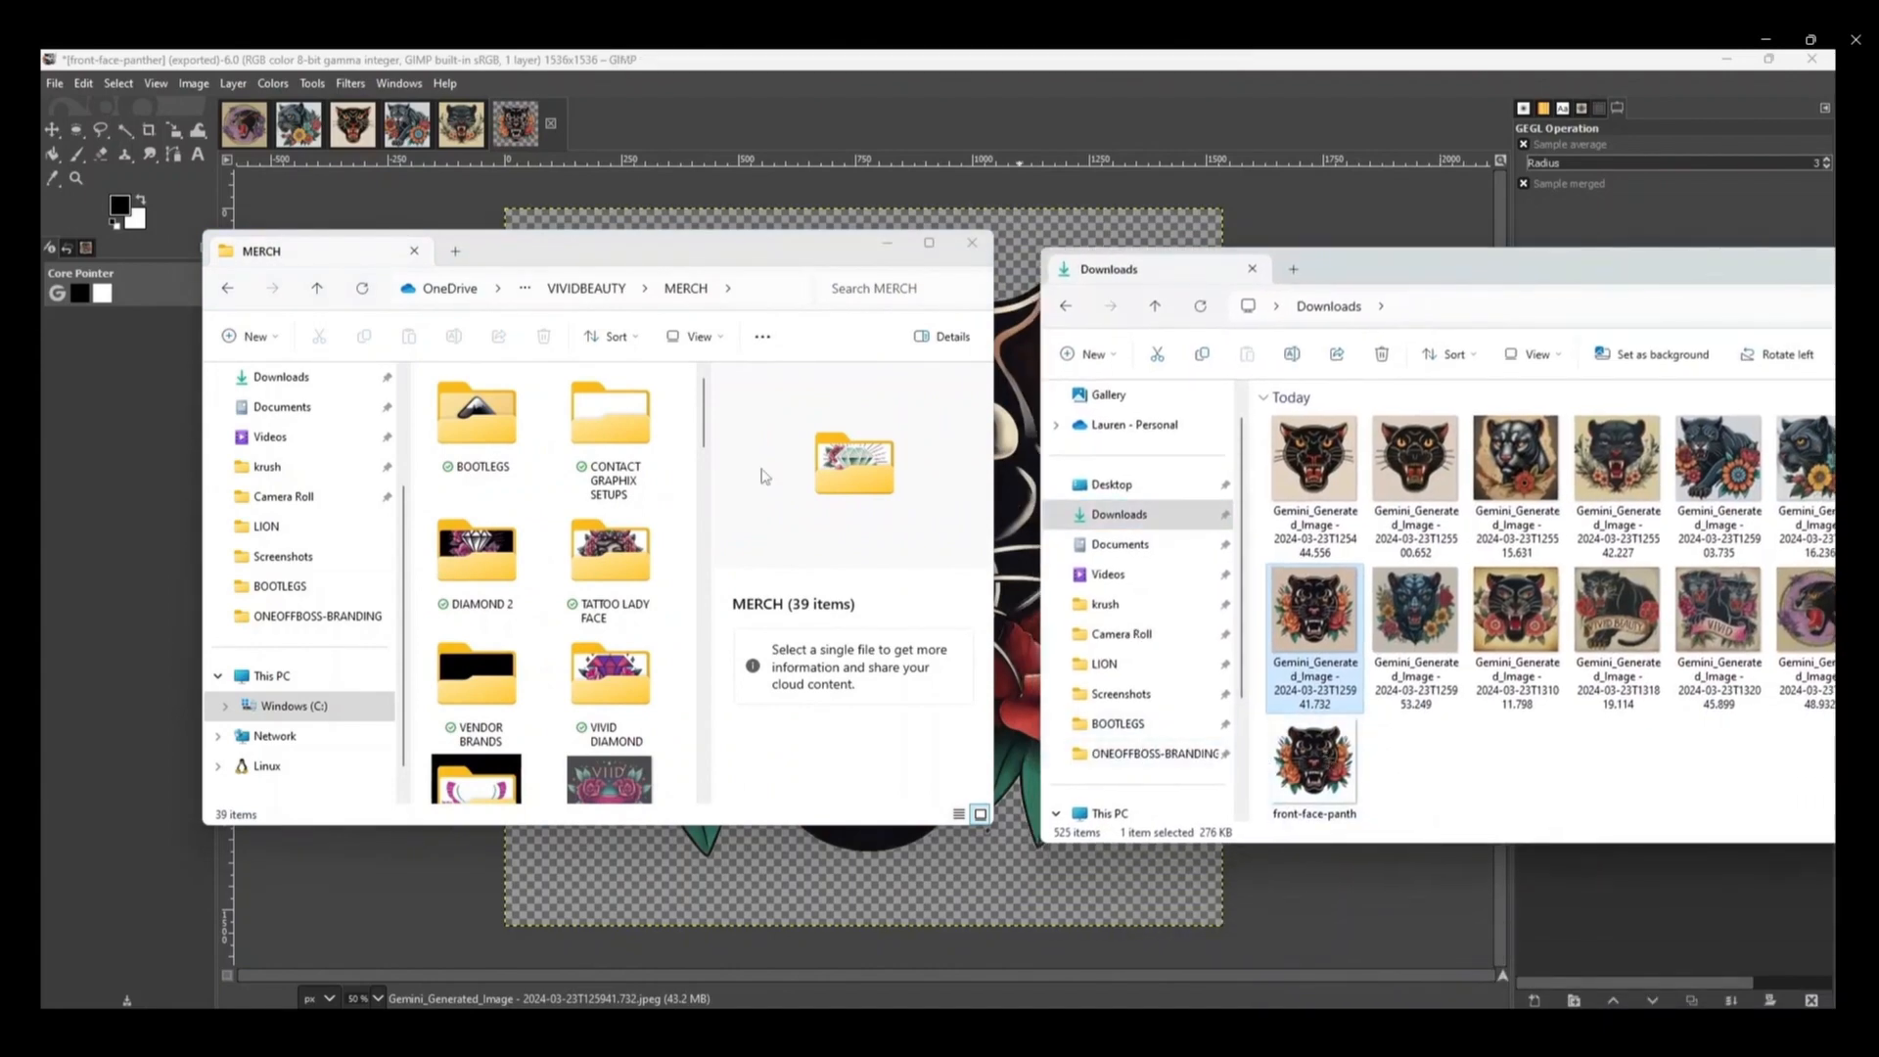
{"action": "scroll", "coordinate": [540, 496], "scroll_direction": "down", "scroll_amount": 10}
{"action": "scroll", "coordinate": [540, 496], "scroll_direction": "up", "scroll_amount": 10}
- Create a new folder named PROJECT-PANTHER inside MERCH
{"action": "left_click", "coordinate": [269, 335]}
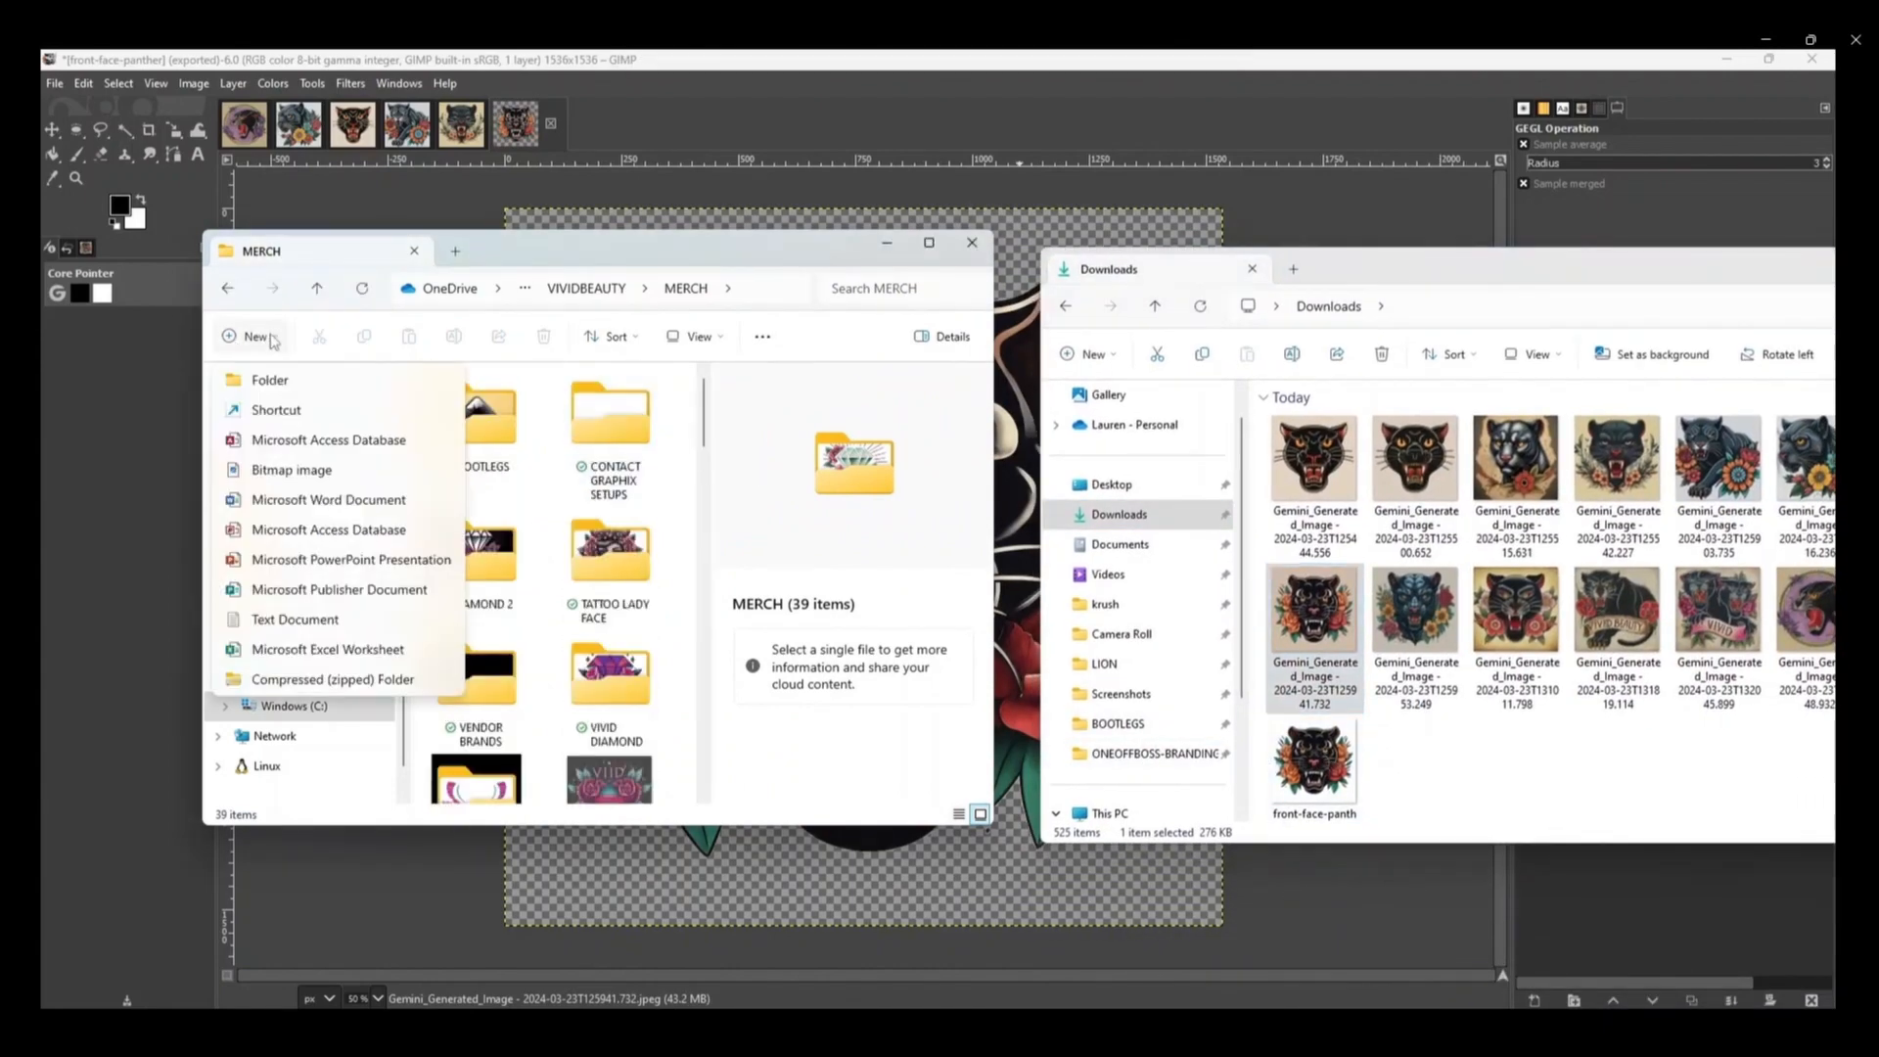
{"action": "left_click", "coordinate": [270, 377]}
{"action": "type", "text": "PANTHER"}
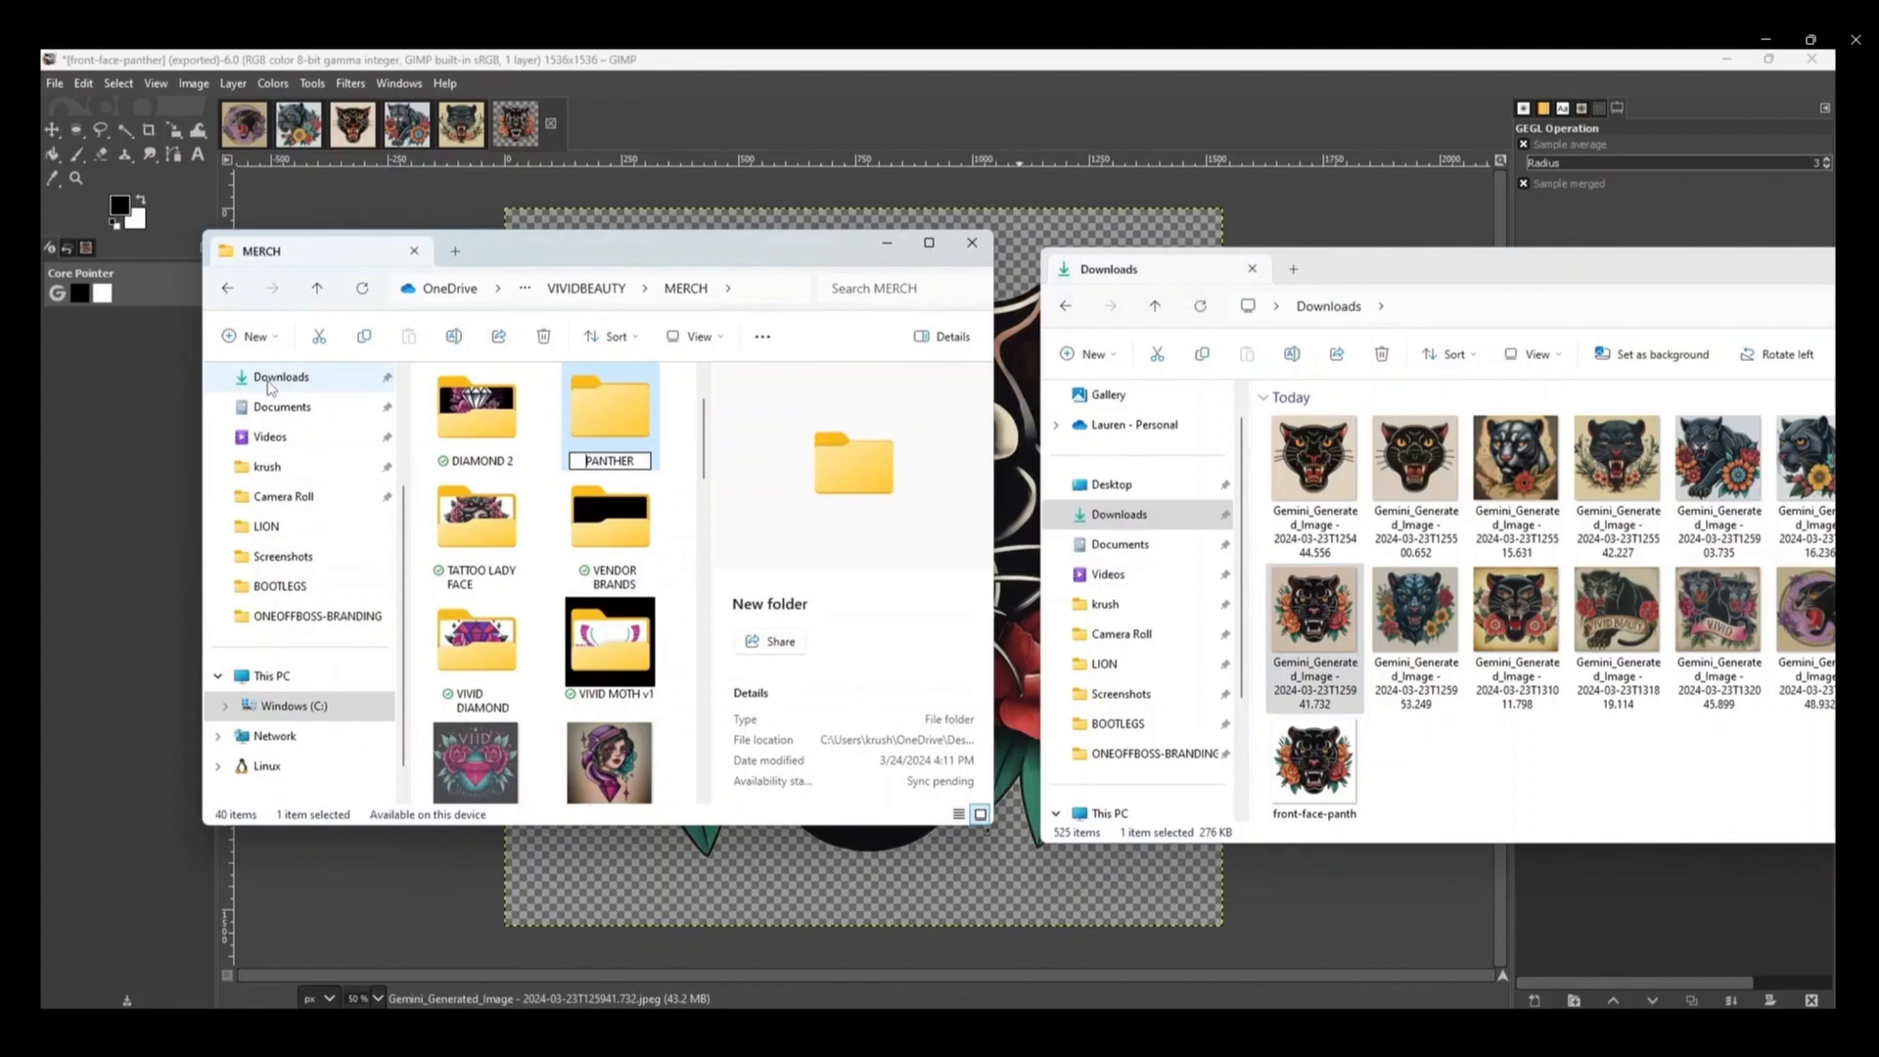
{"action": "type", "text": "PROJECT-"}
{"action": "key", "text": "Return"}
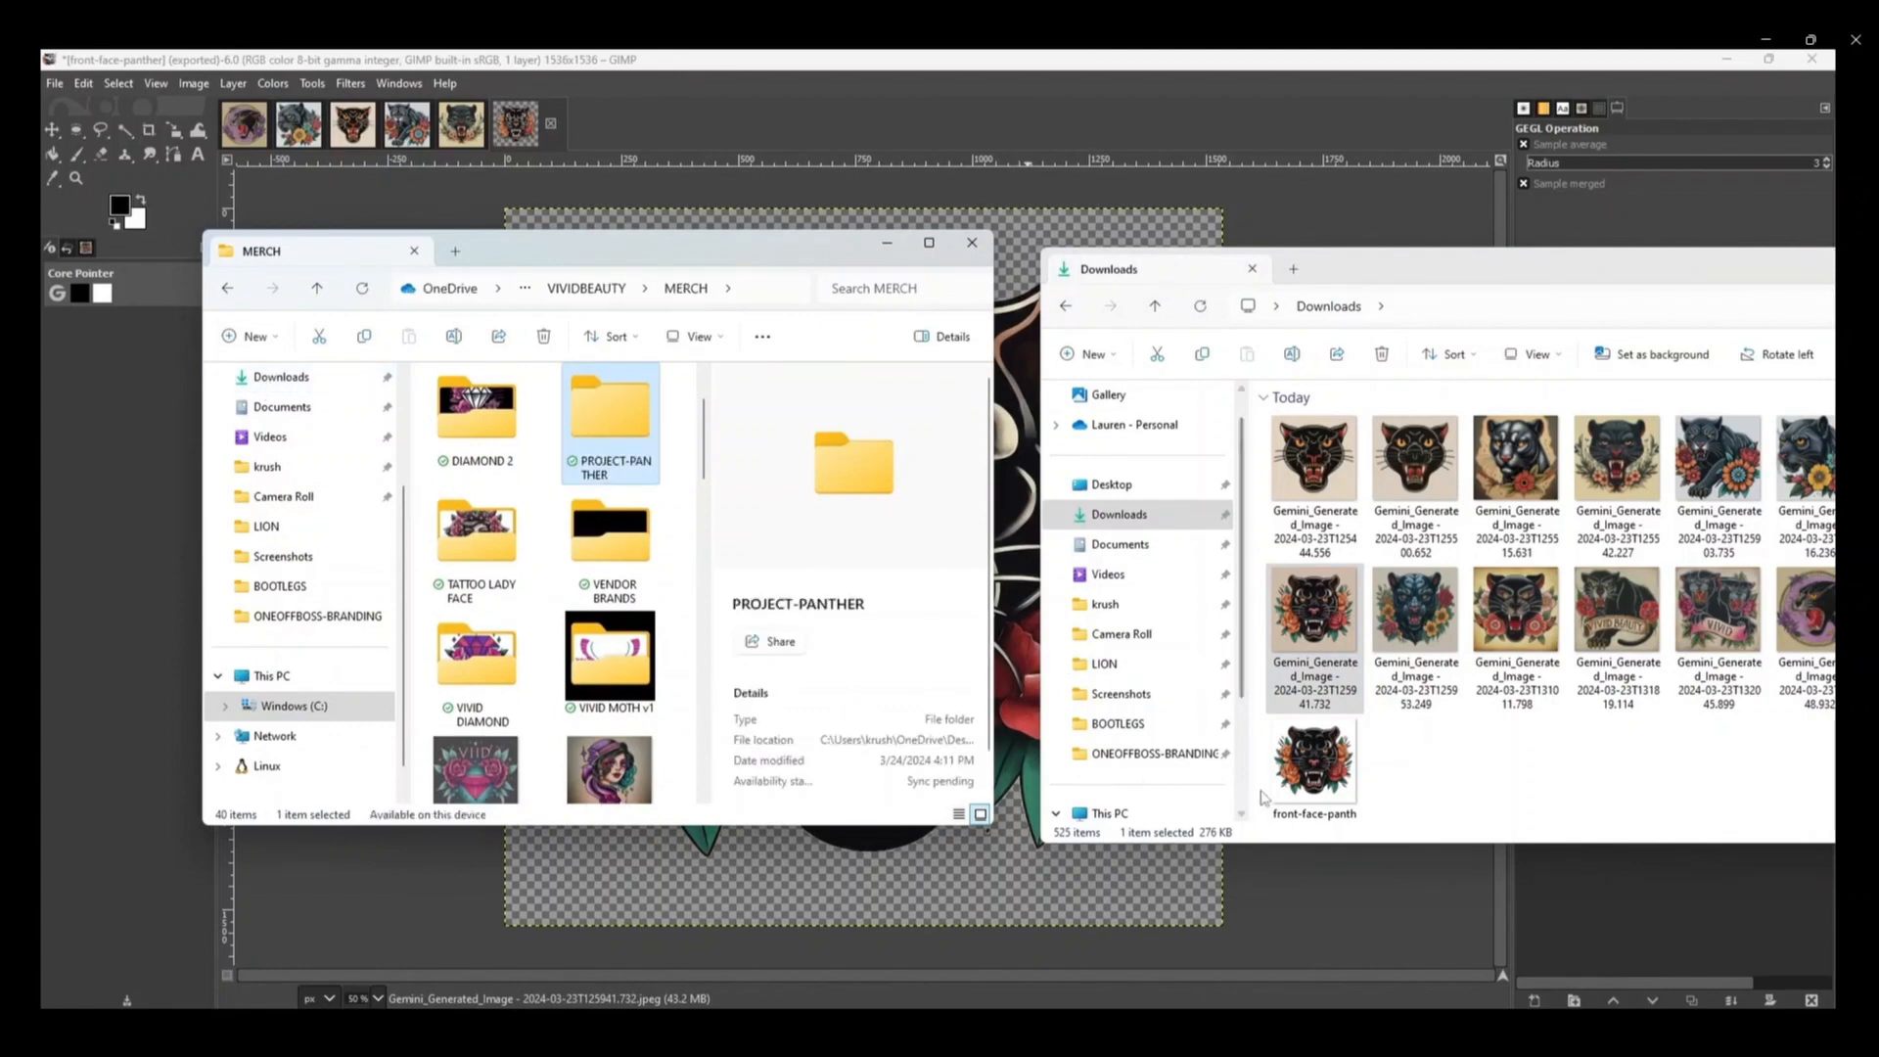
- Move the front-face-panther file from Downloads into PROJECT-PANTHER, and switch to the image ending in 125916.236 in GIMP
{"action": "left_click_drag", "start_coordinate": [1314, 759], "coordinate": [622, 468]}
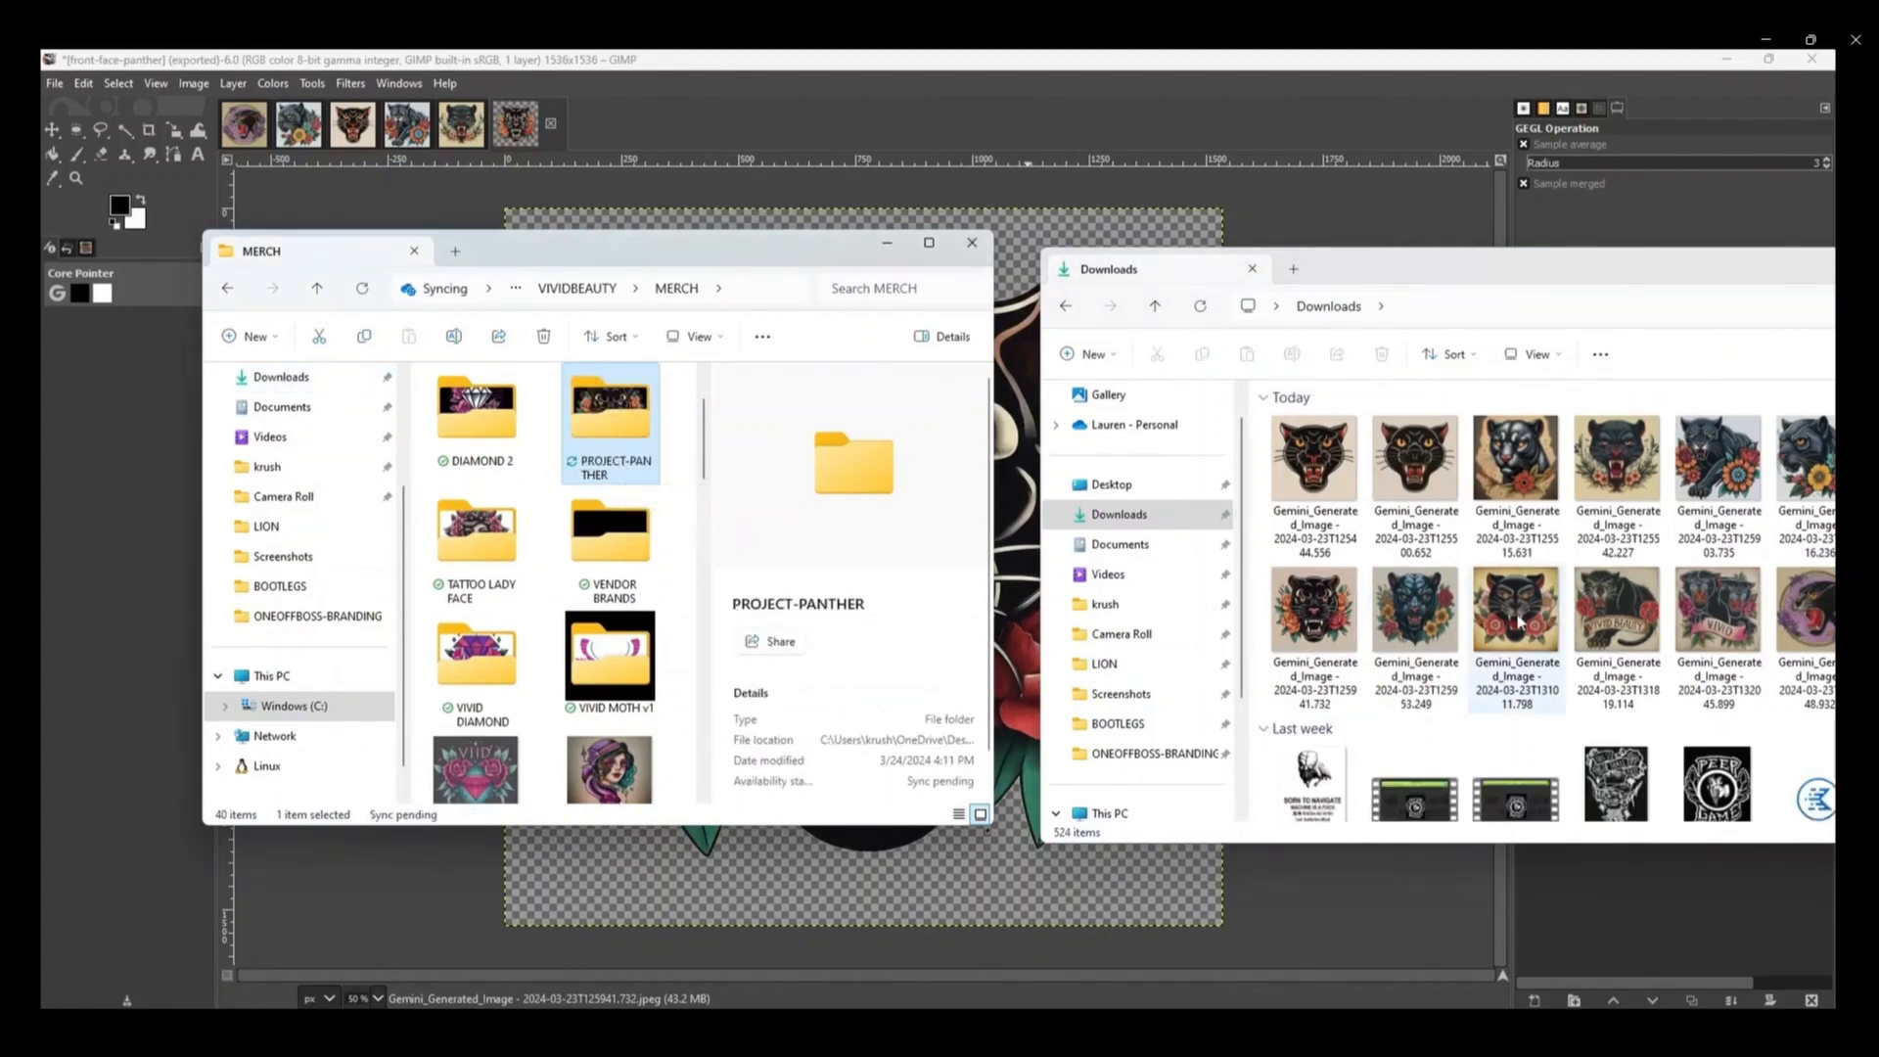
{"action": "left_click_drag", "start_coordinate": [1390, 267], "coordinate": [1874, 251]}
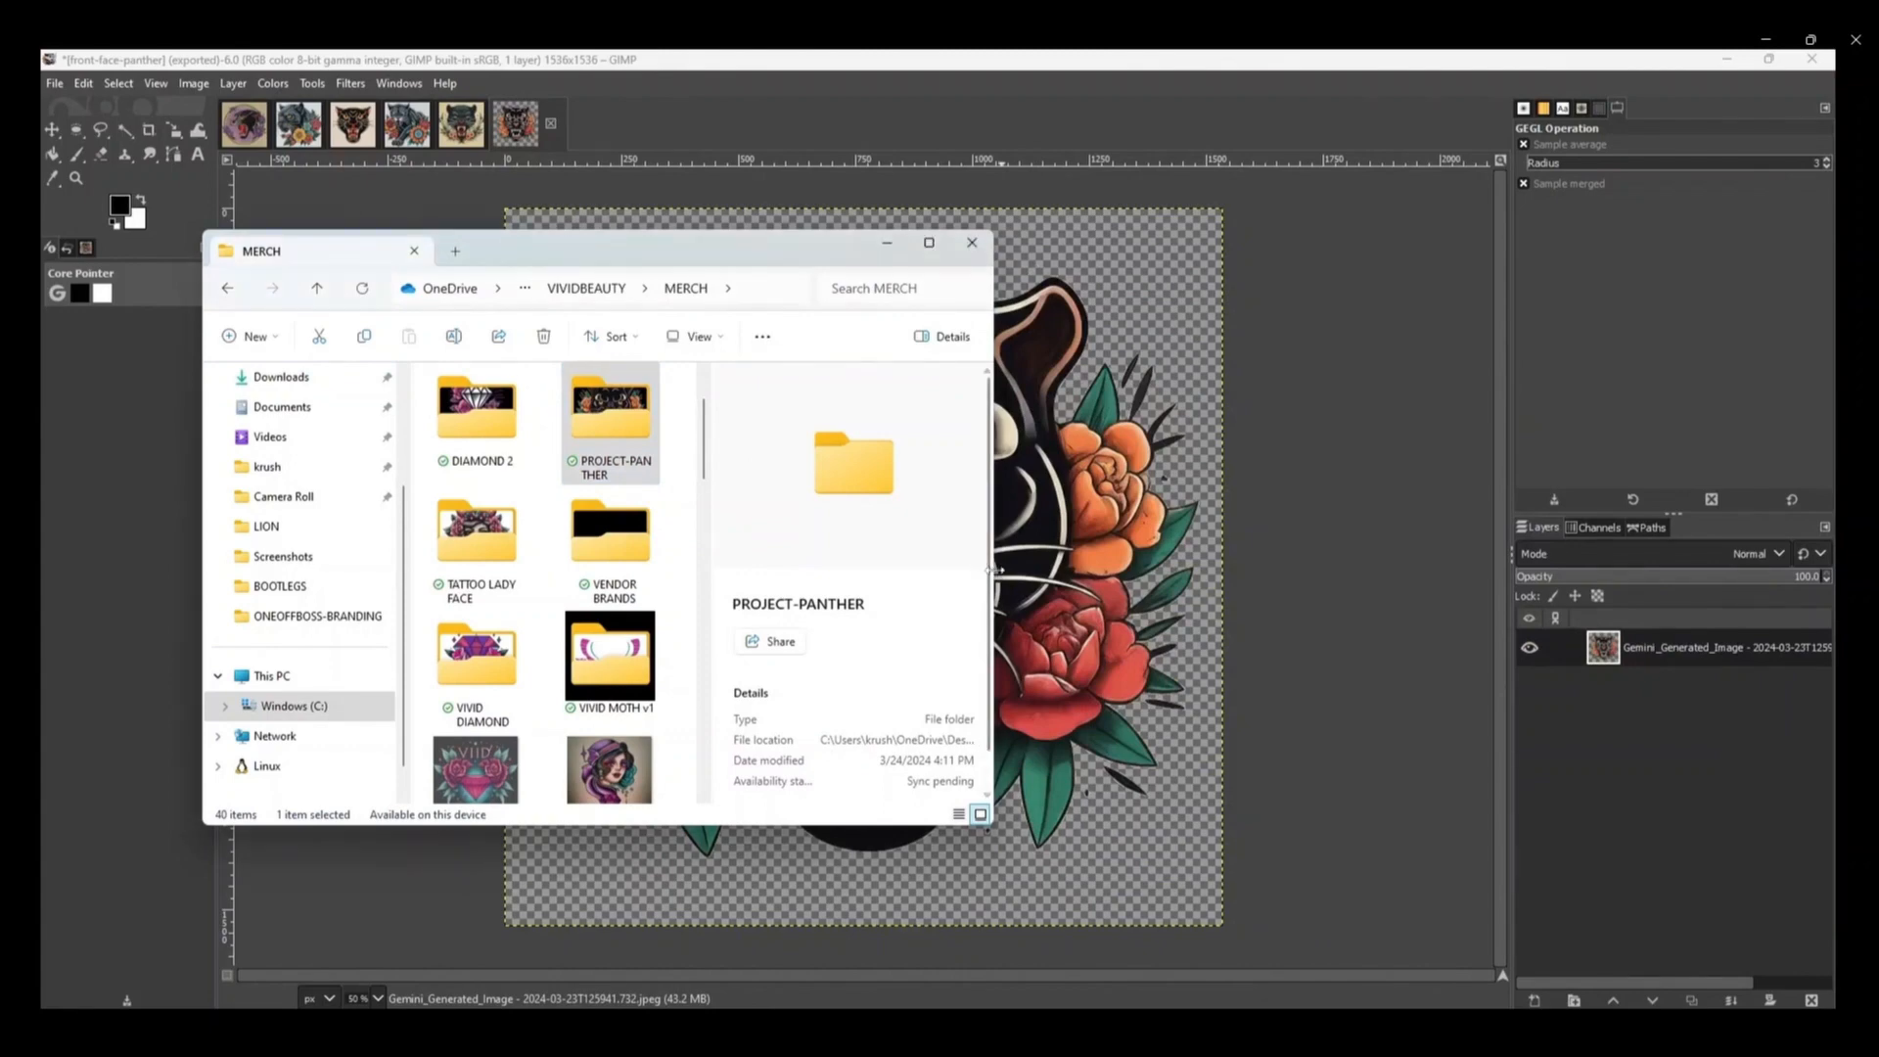
{"action": "left_click_drag", "start_coordinate": [992, 567], "coordinate": [1395, 568]}
{"action": "left_click", "coordinate": [893, 219]}
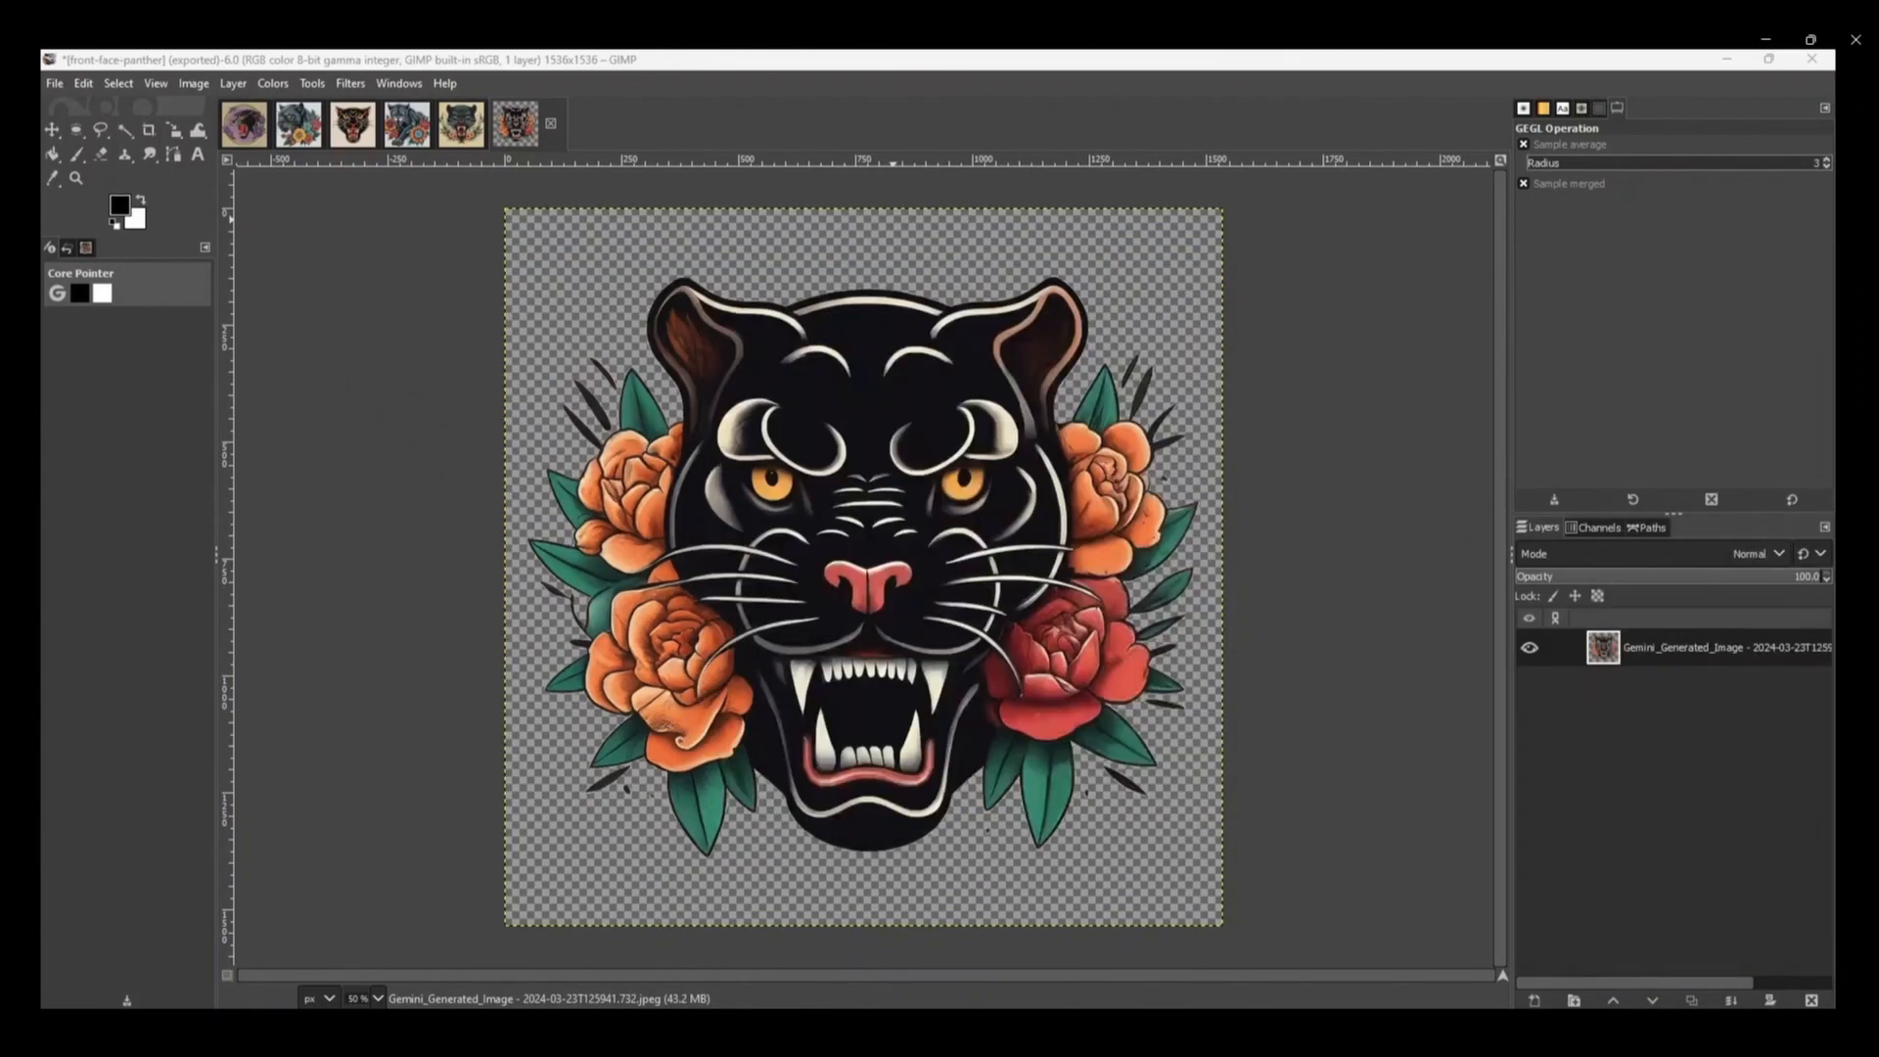
{"action": "left_click", "coordinate": [299, 124]}
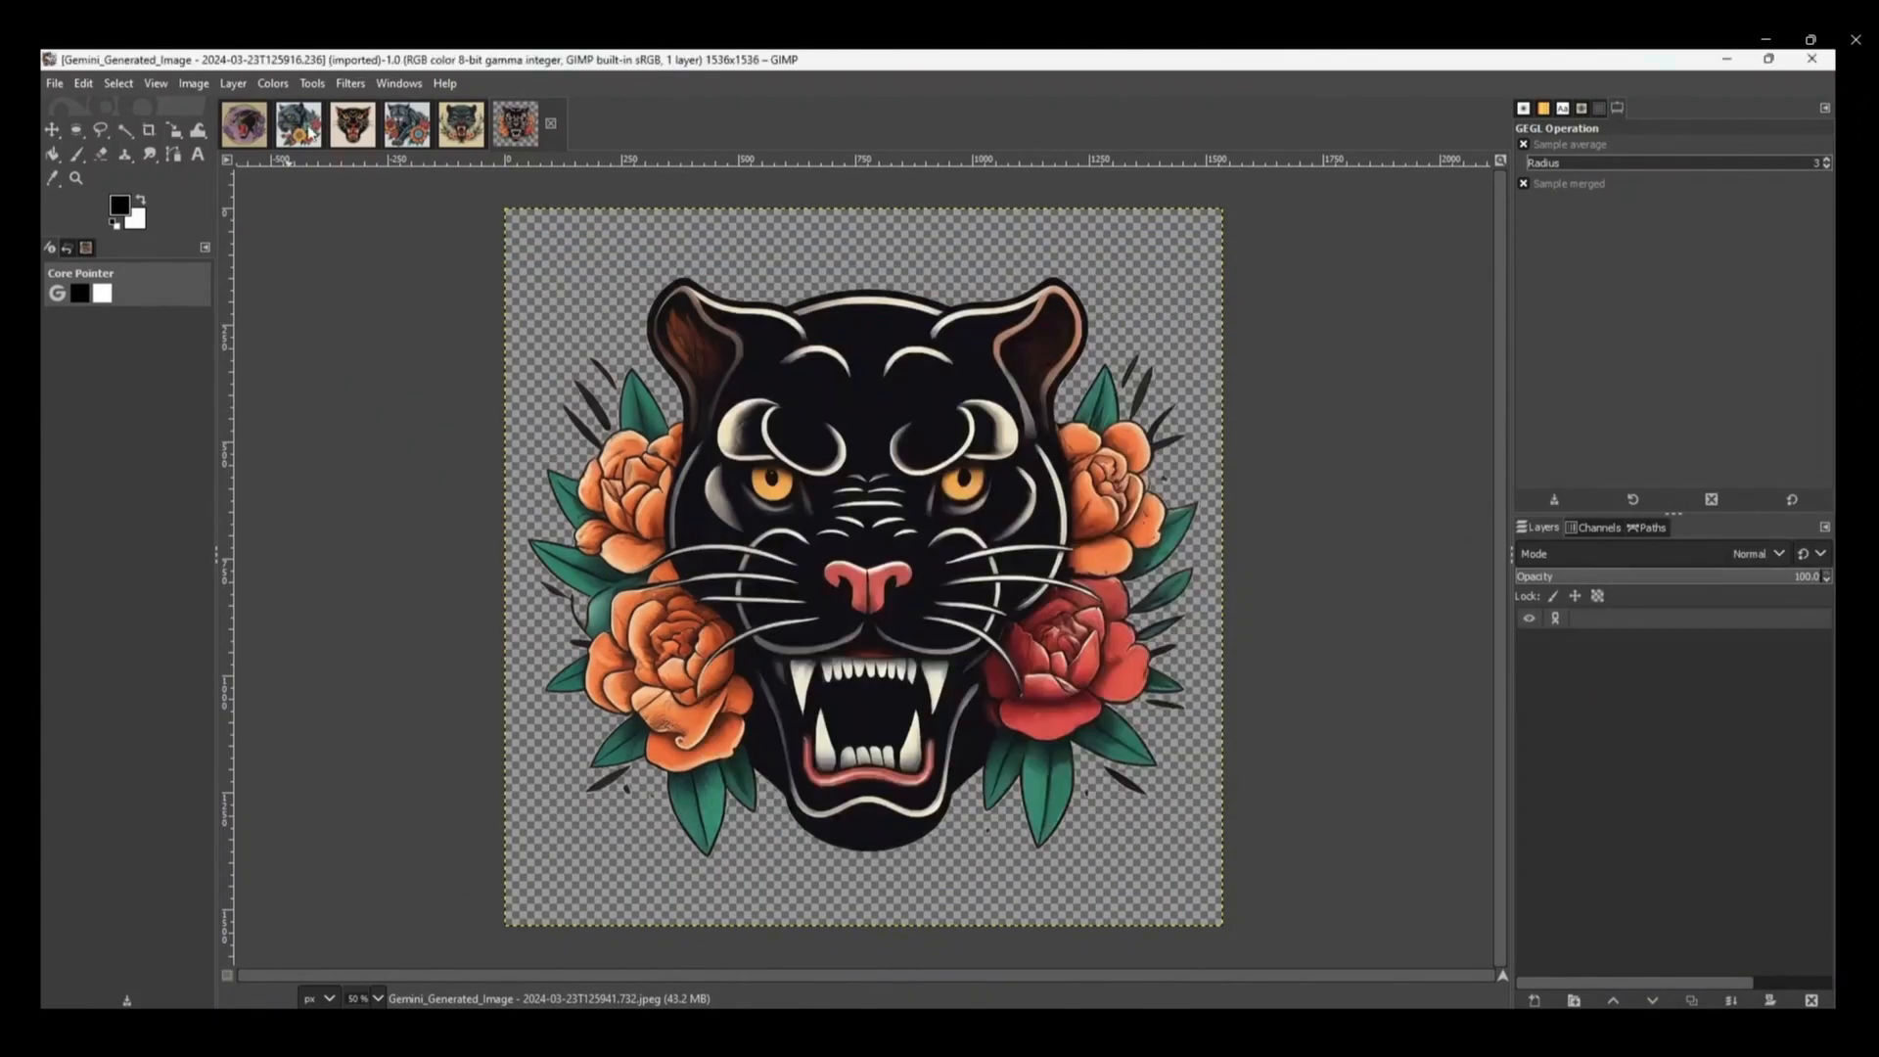
- Try to make the light background behind the panther's head and neck transparent with Fuzzy Select and Color to Alpha
{"action": "left_click", "coordinate": [125, 130]}
{"action": "left_click", "coordinate": [1078, 262]}
{"action": "right_click", "coordinate": [1078, 262]}
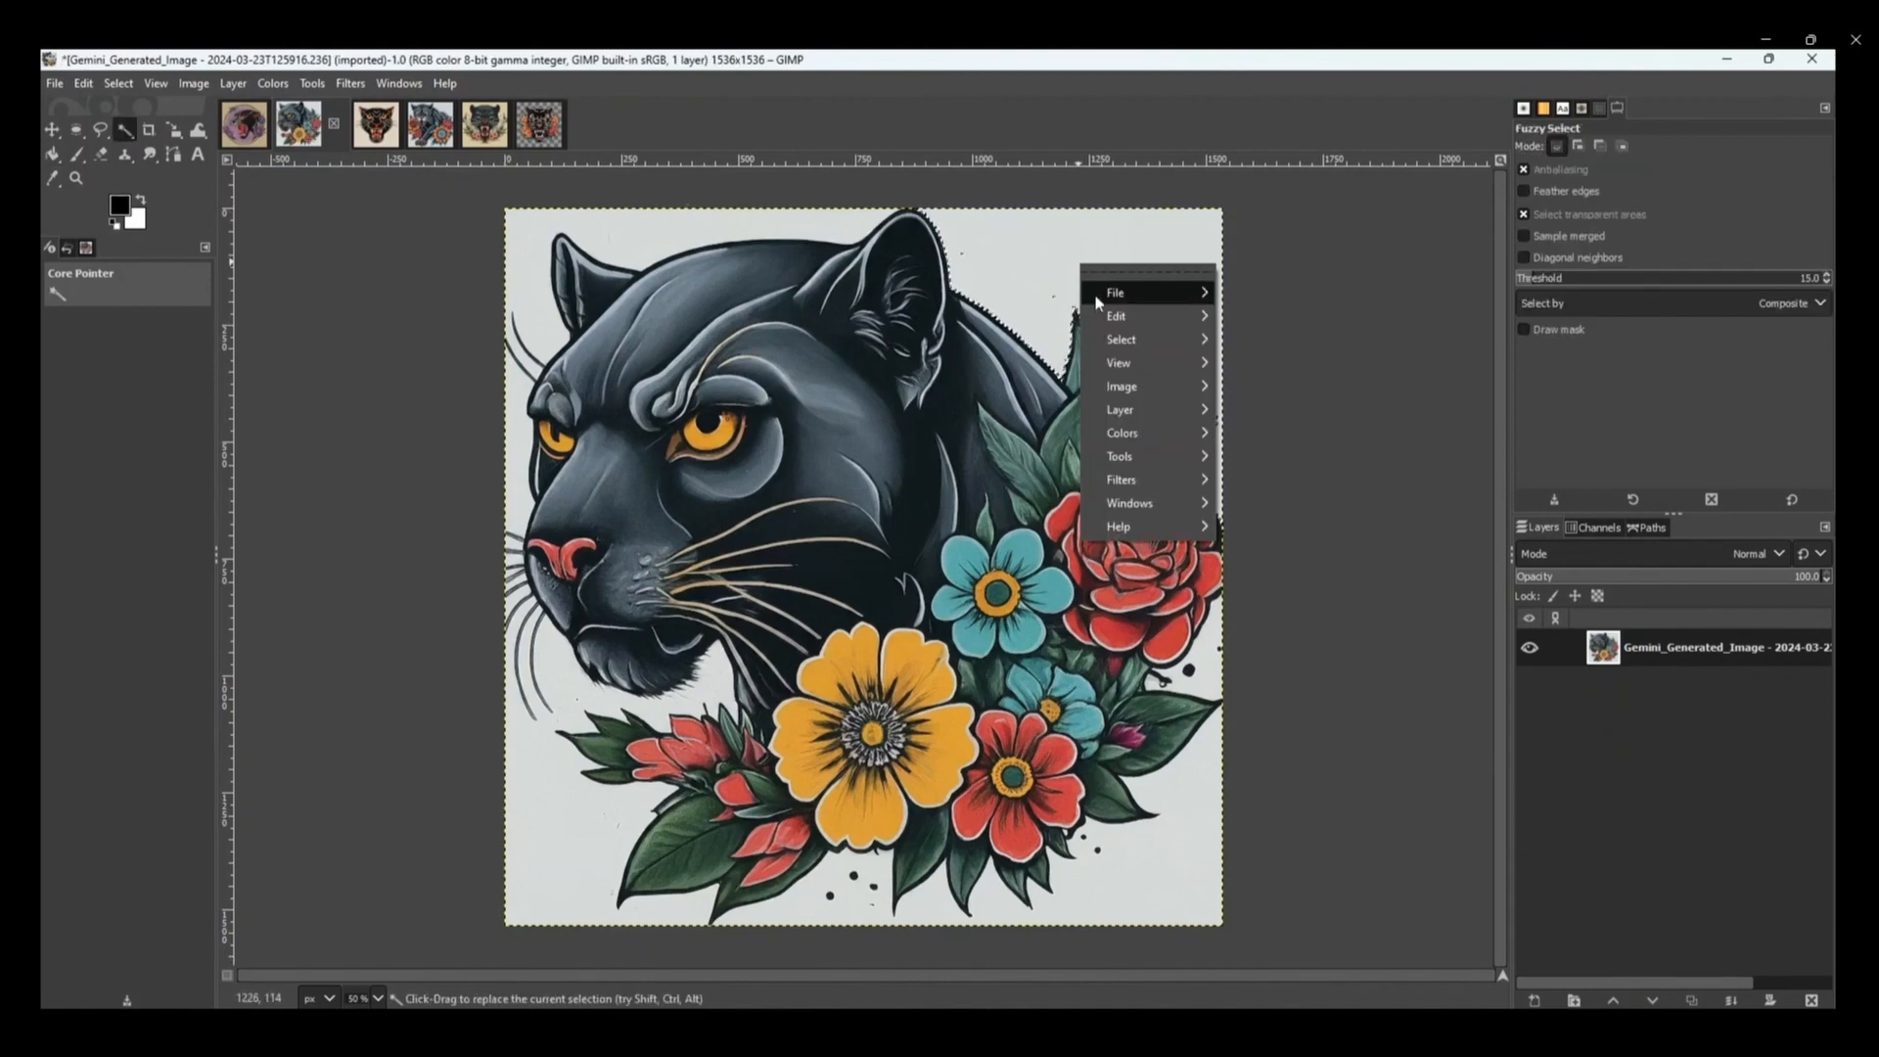
{"action": "mouse_move", "coordinate": [1125, 431]}
{"action": "left_click", "coordinate": [1325, 979]}
{"action": "left_click", "coordinate": [1640, 621]}
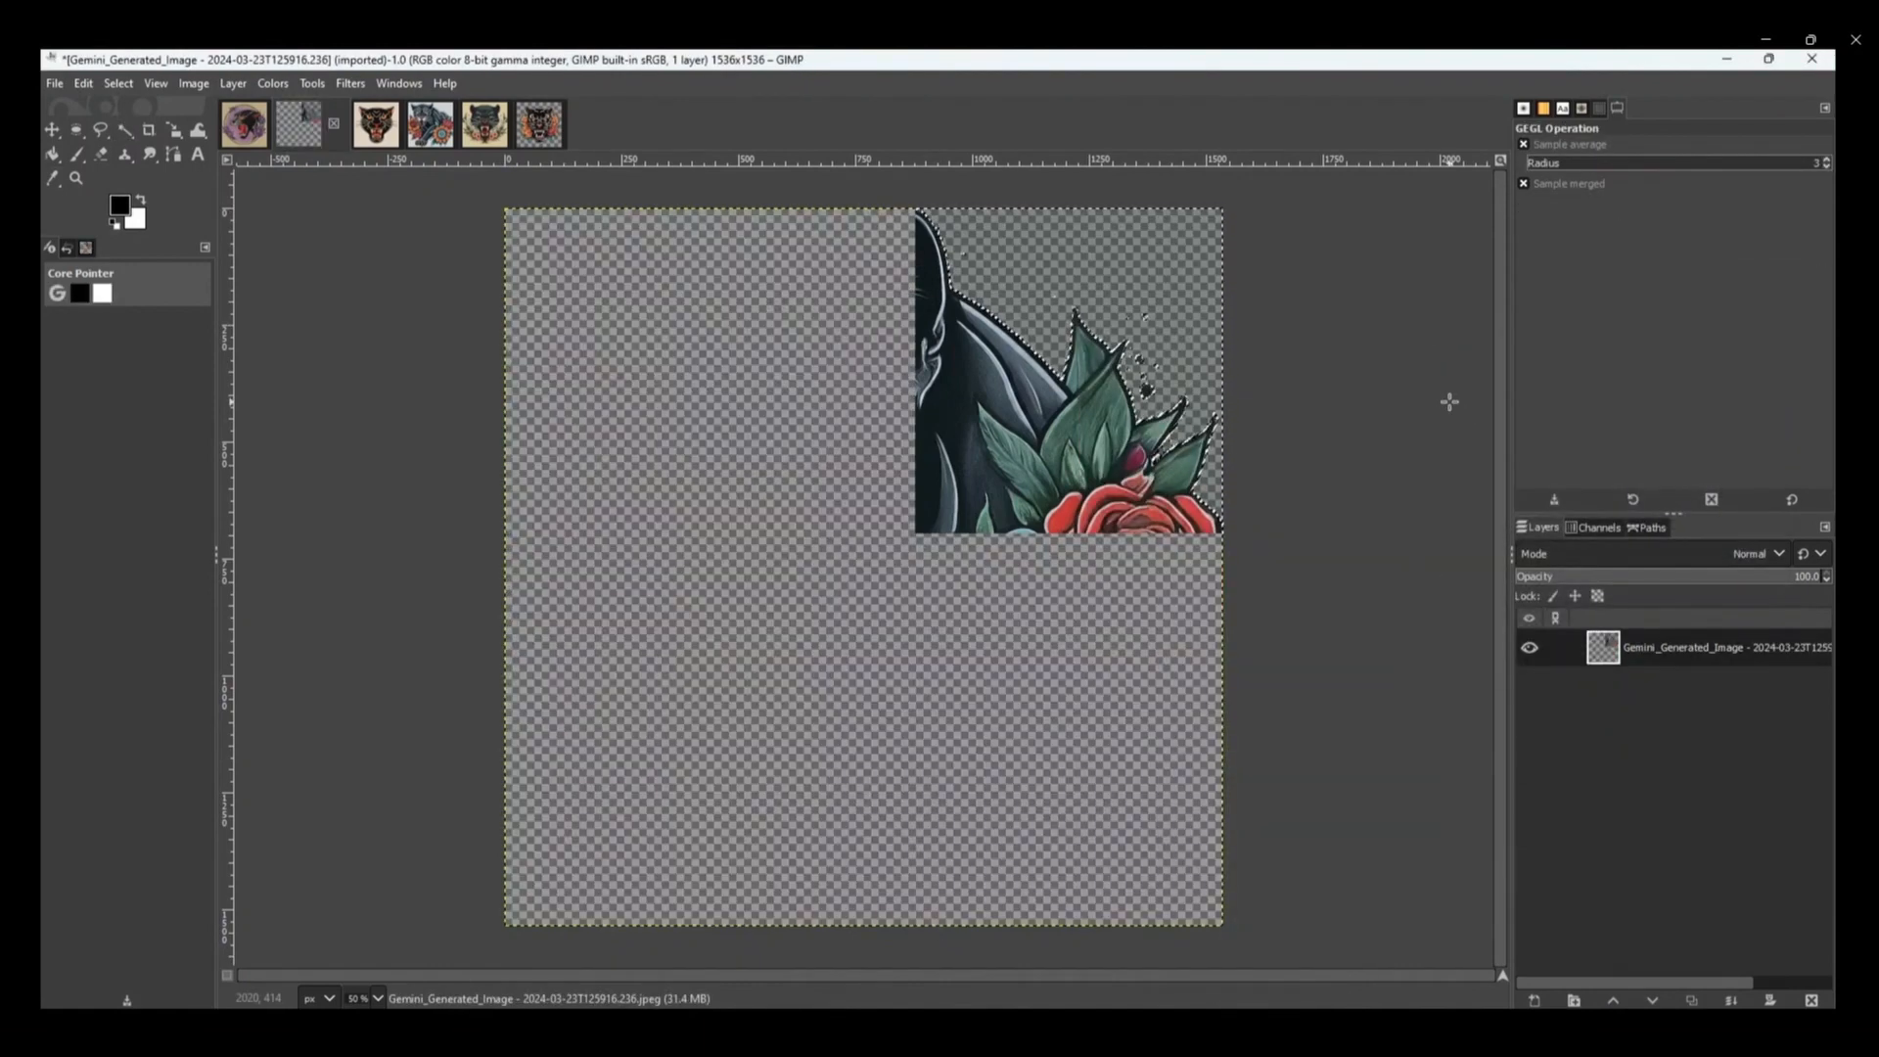
- Try Color to Alpha again on the selected background area between the panther's ear and the flowers
{"action": "mouse_move", "coordinate": [1238, 464]}
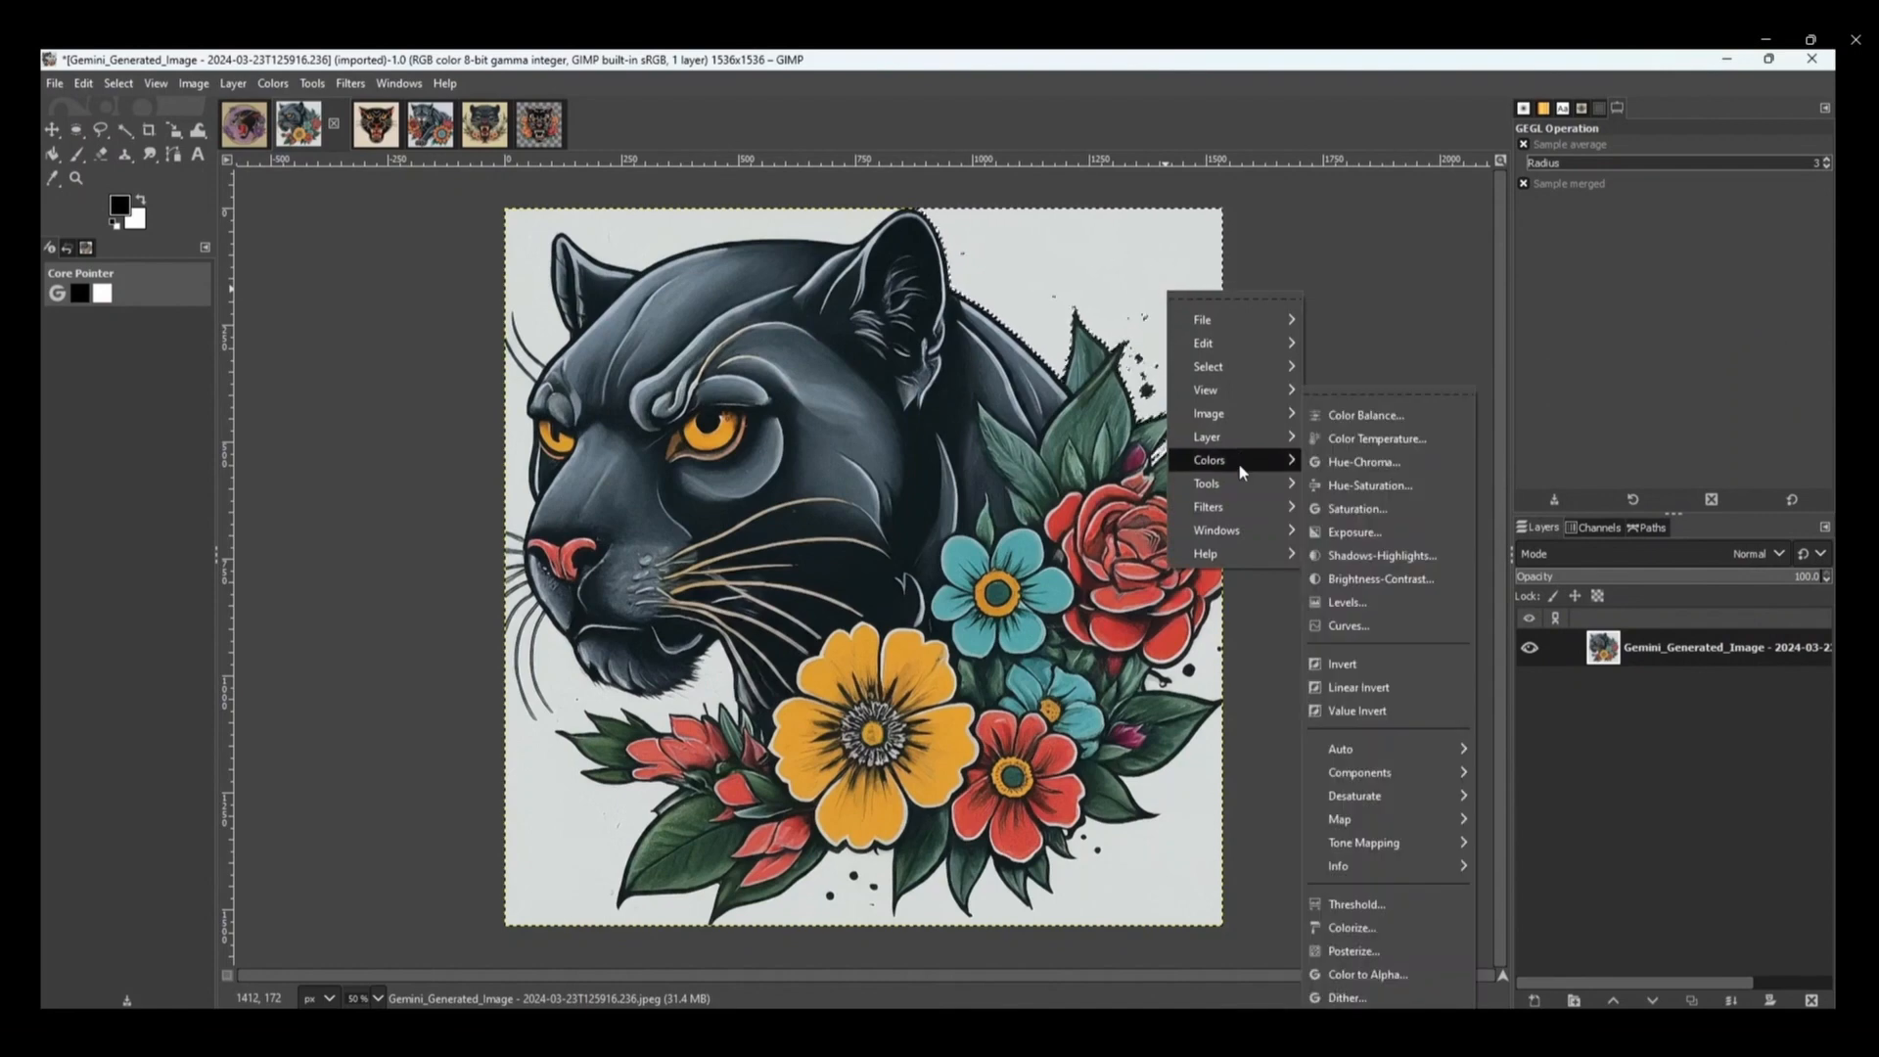
{"action": "left_click", "coordinate": [1354, 976]}
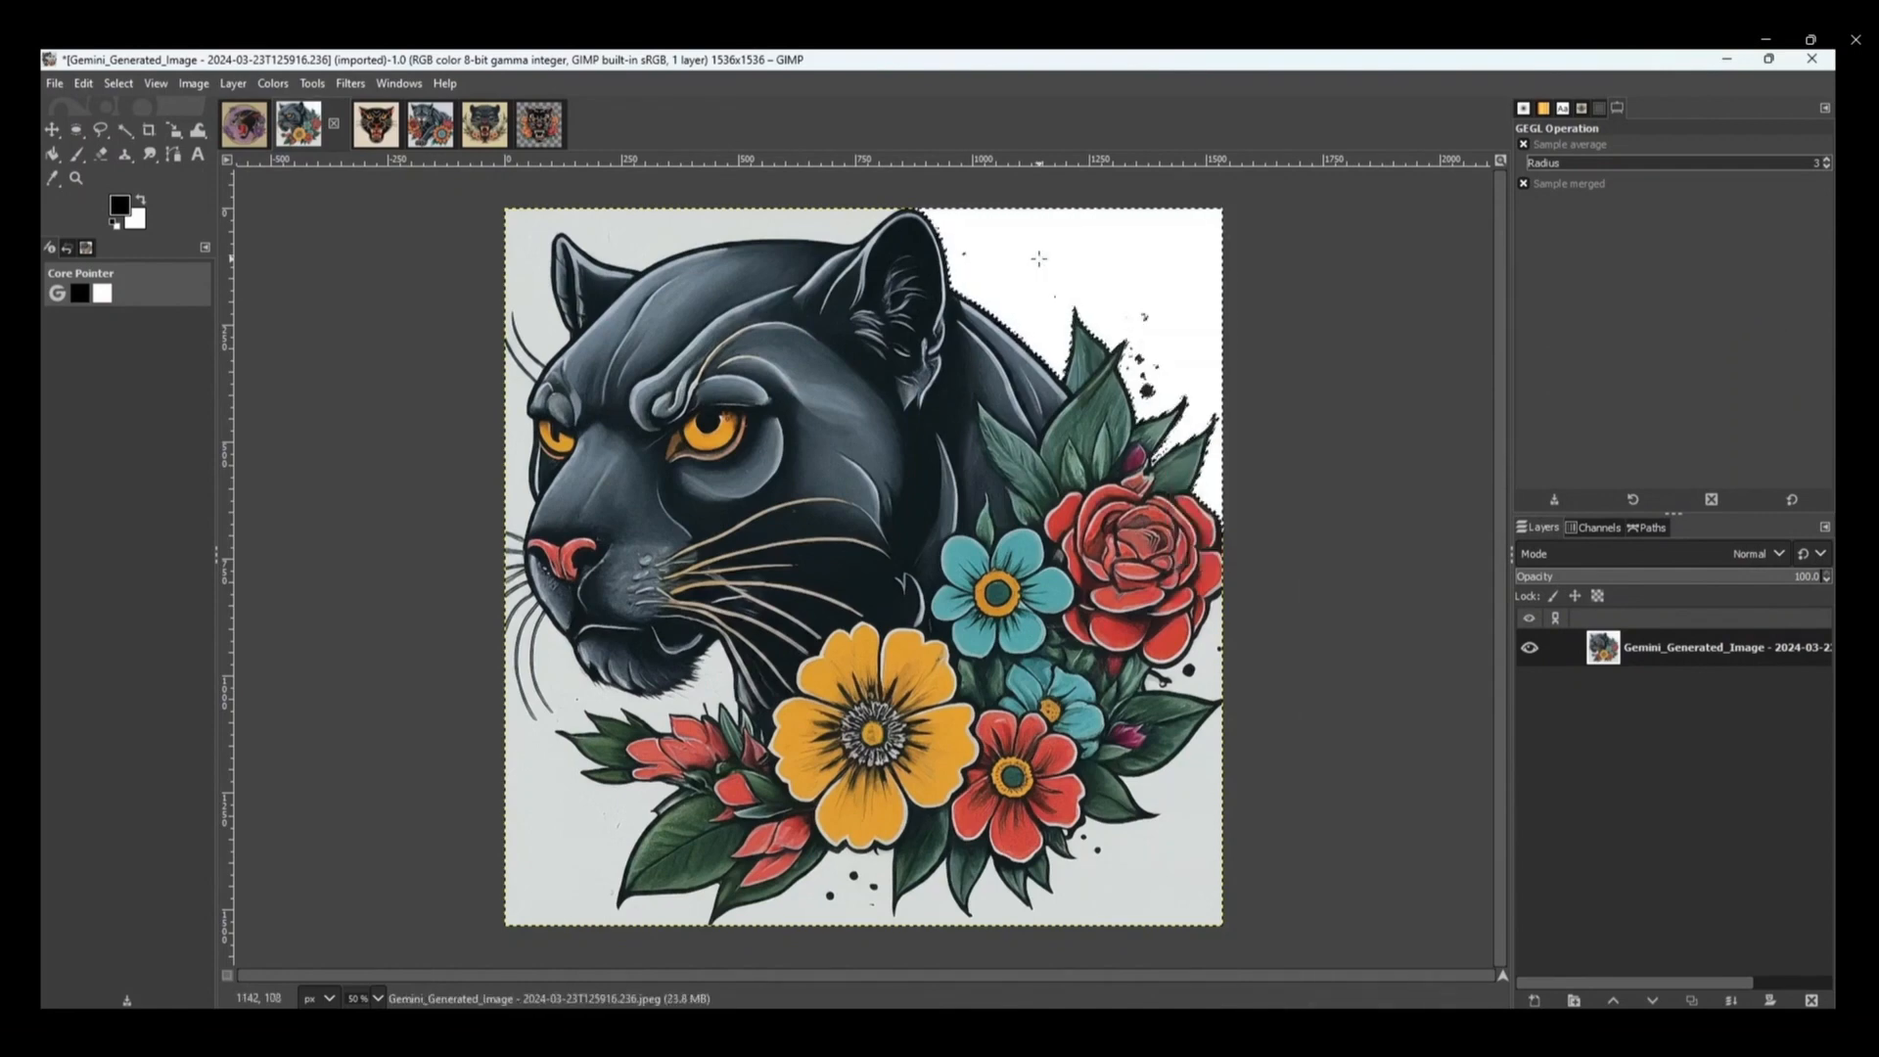
{"action": "right_click", "coordinate": [1040, 258]}
{"action": "mouse_move", "coordinate": [1107, 424]}
{"action": "left_click", "coordinate": [1219, 971]}
{"action": "left_click", "coordinate": [1646, 622]}
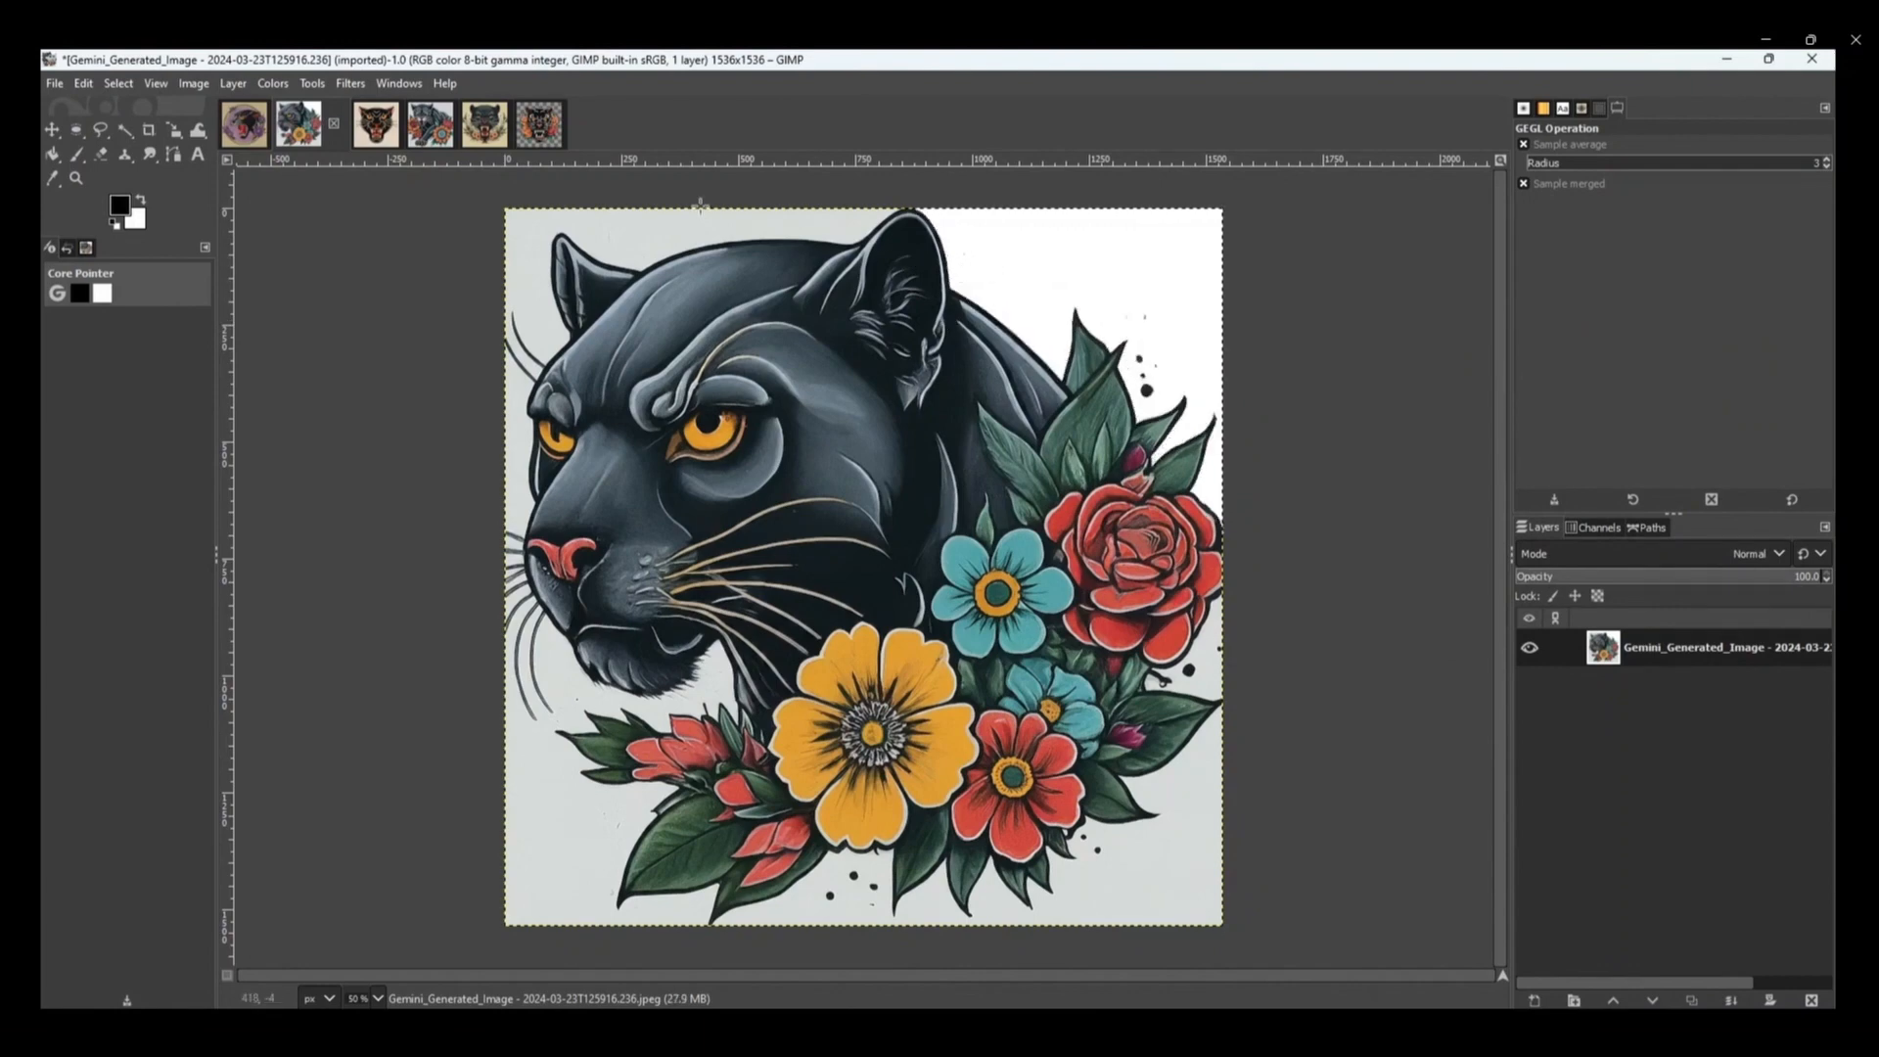
- Reselect the area behind the neck with Fuzzy Select, try Color to Alpha once more, and undo all edits to the image
{"action": "key", "text": "u"}
{"action": "left_click", "coordinate": [1052, 271]}
{"action": "right_click", "coordinate": [1064, 277]}
{"action": "mouse_move", "coordinate": [1135, 452]}
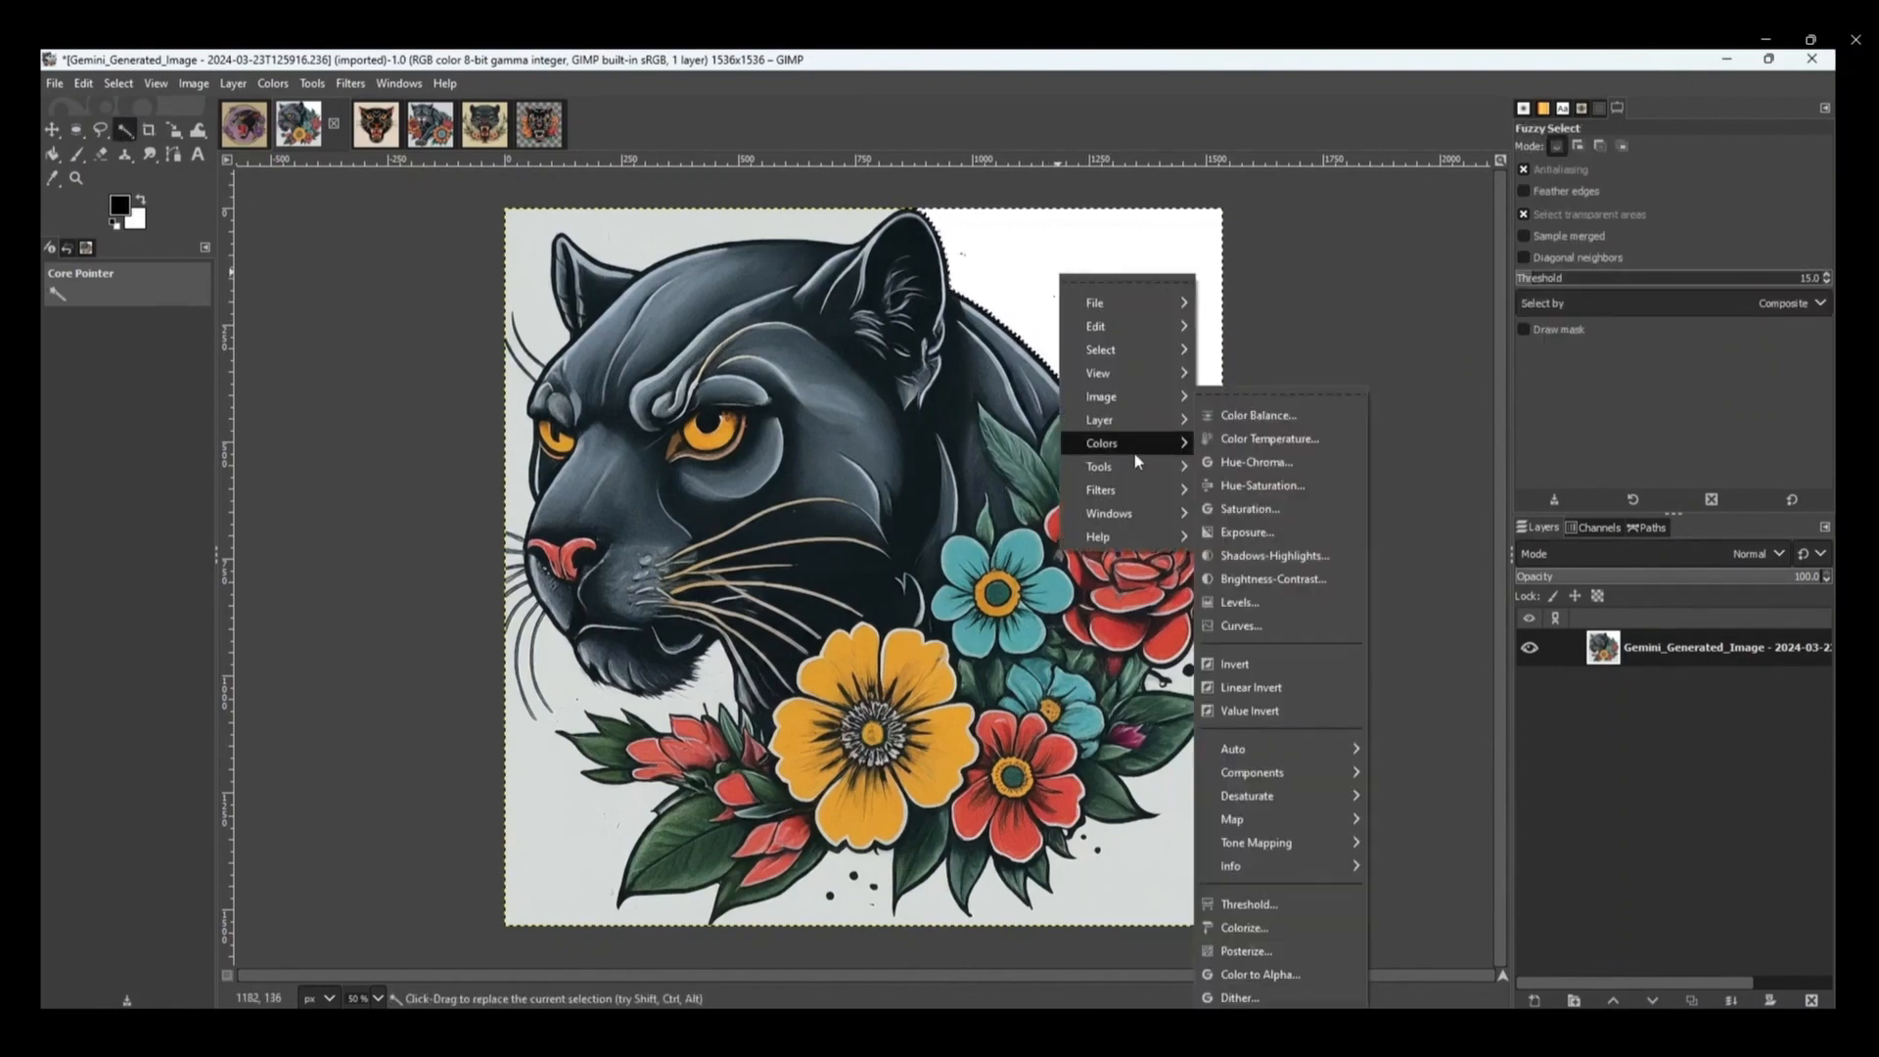
{"action": "left_click", "coordinate": [1248, 973]}
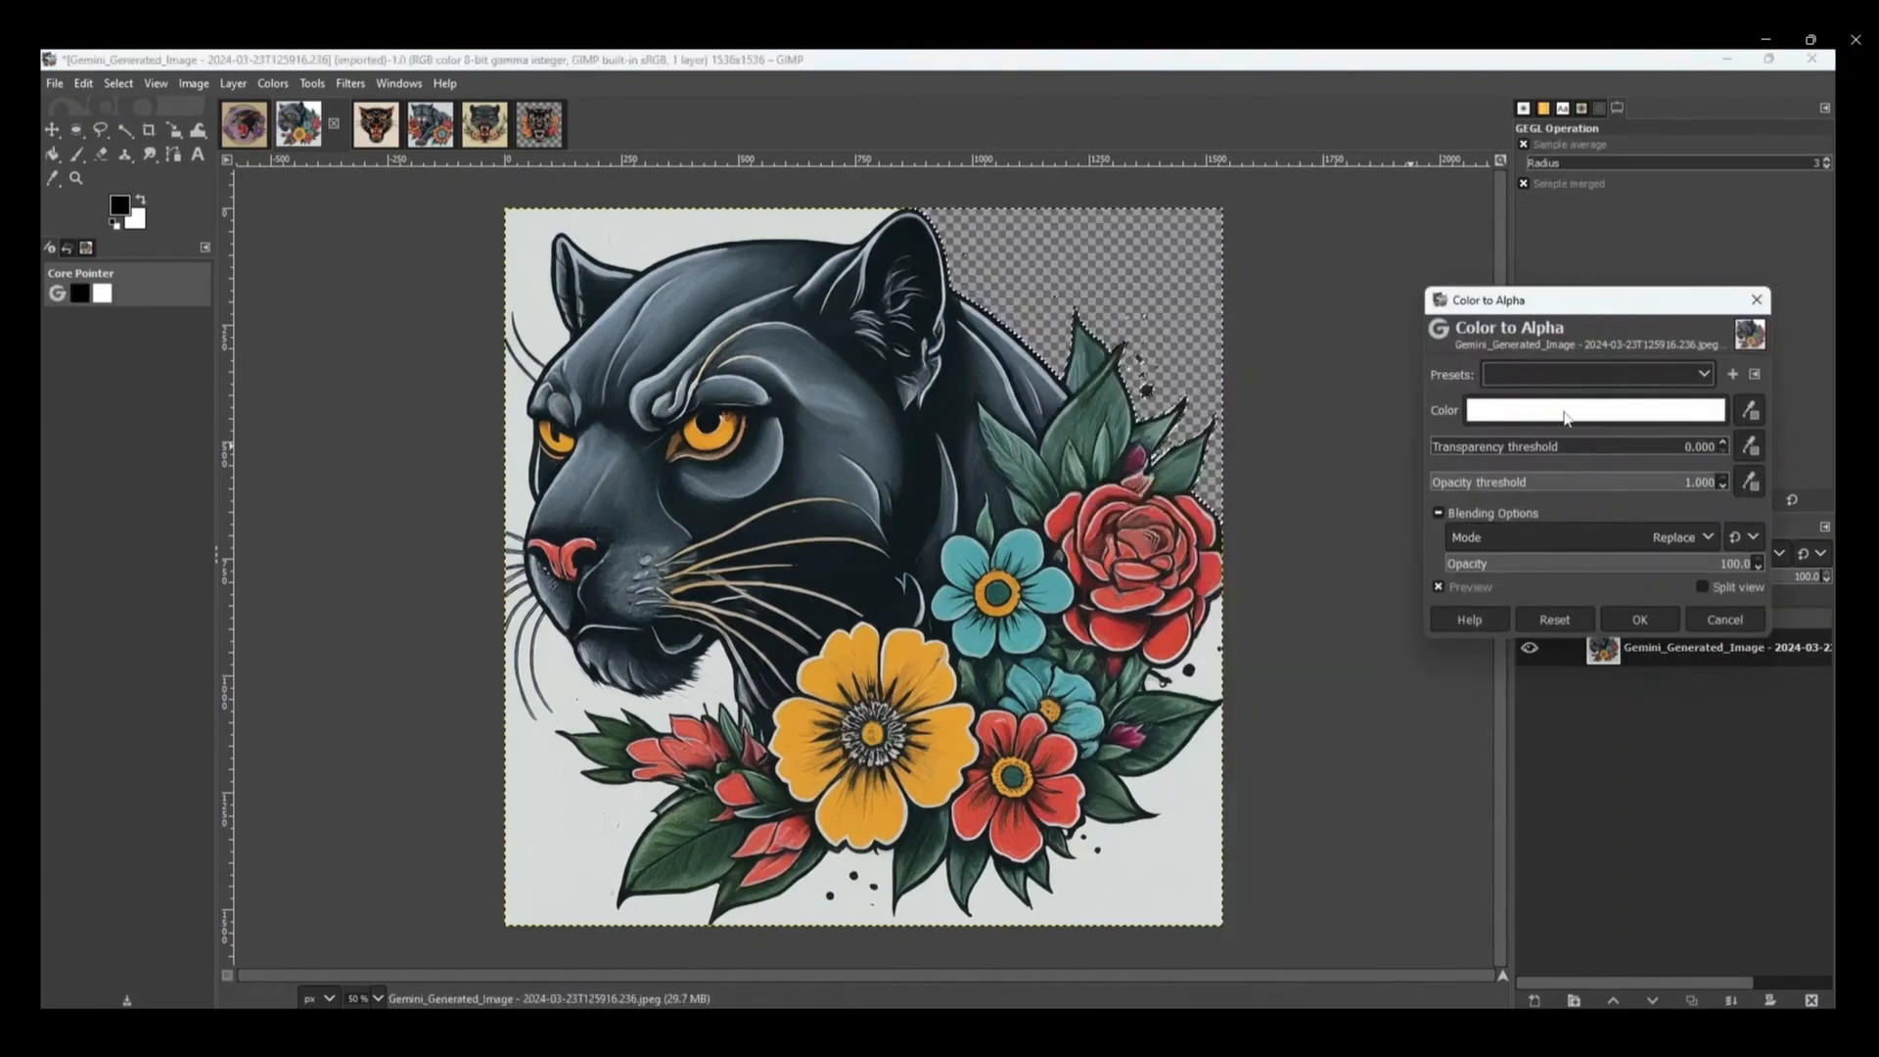
{"action": "left_click", "coordinate": [1641, 624]}
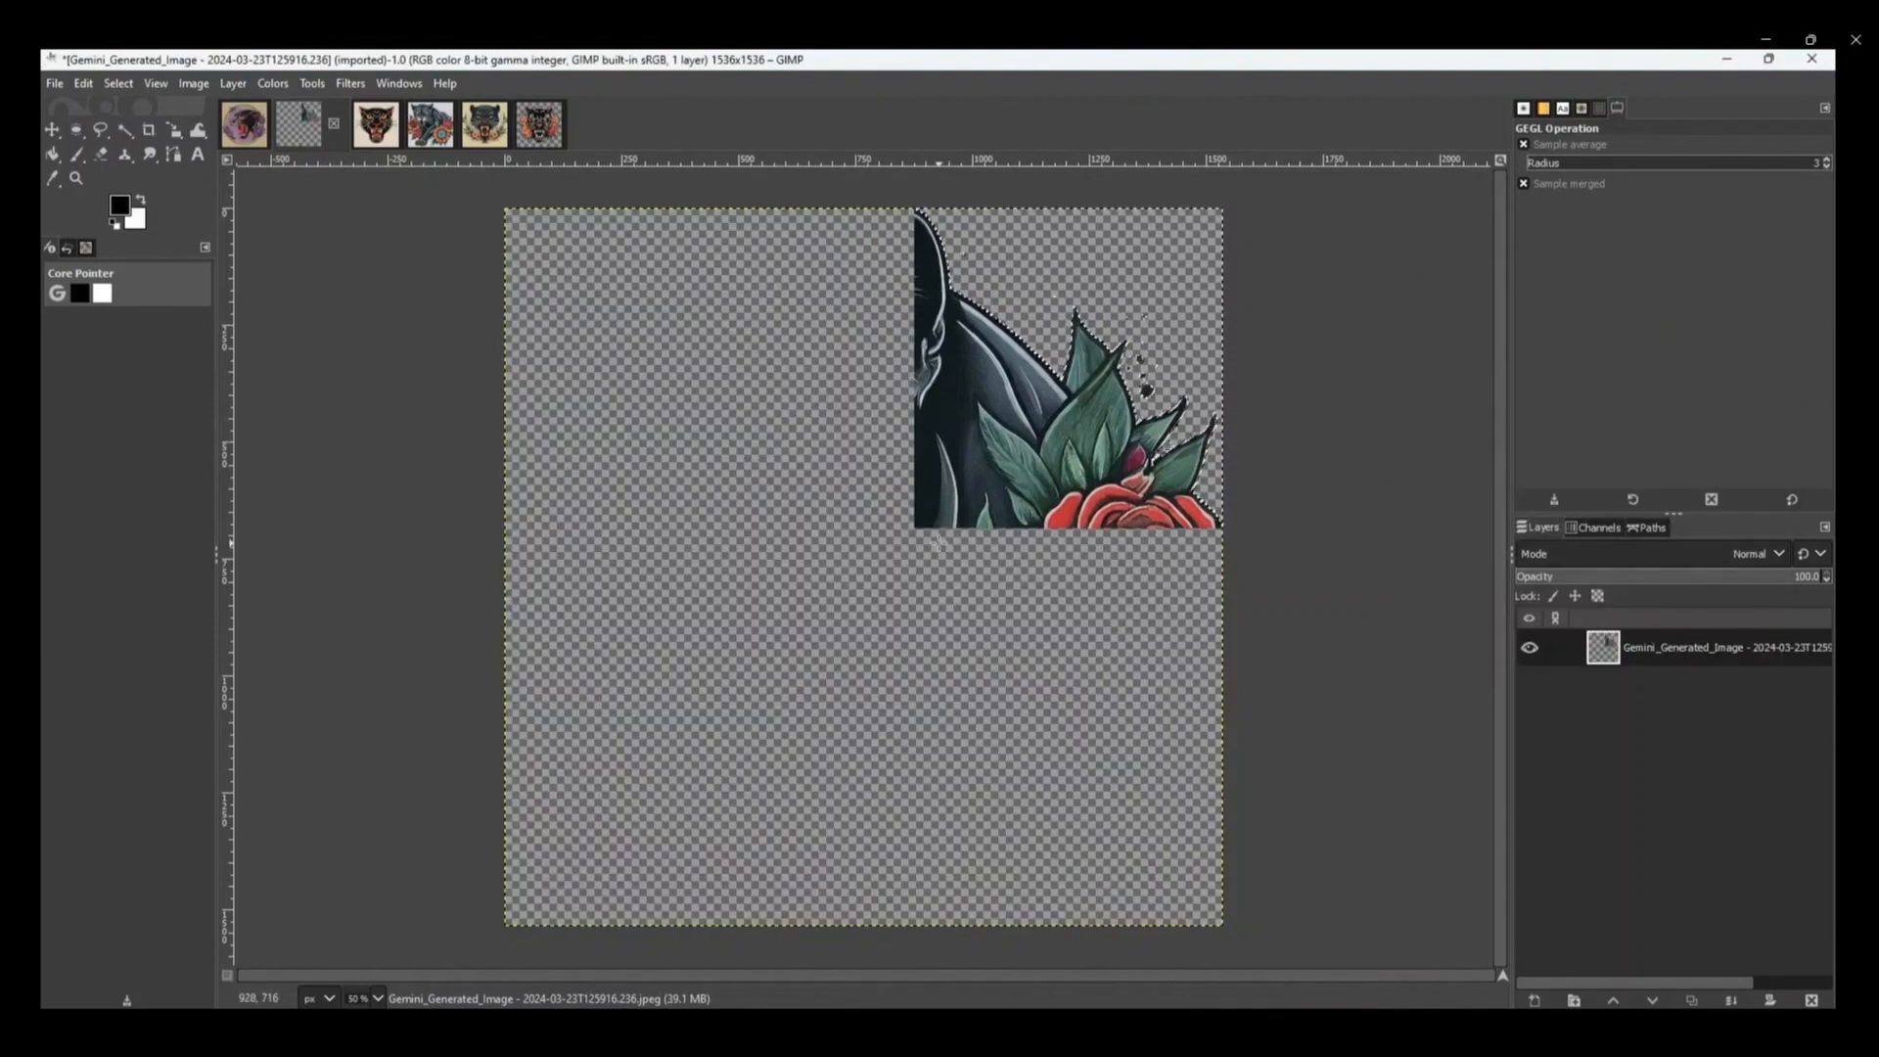
{"action": "key", "text": "ctrl+z"}
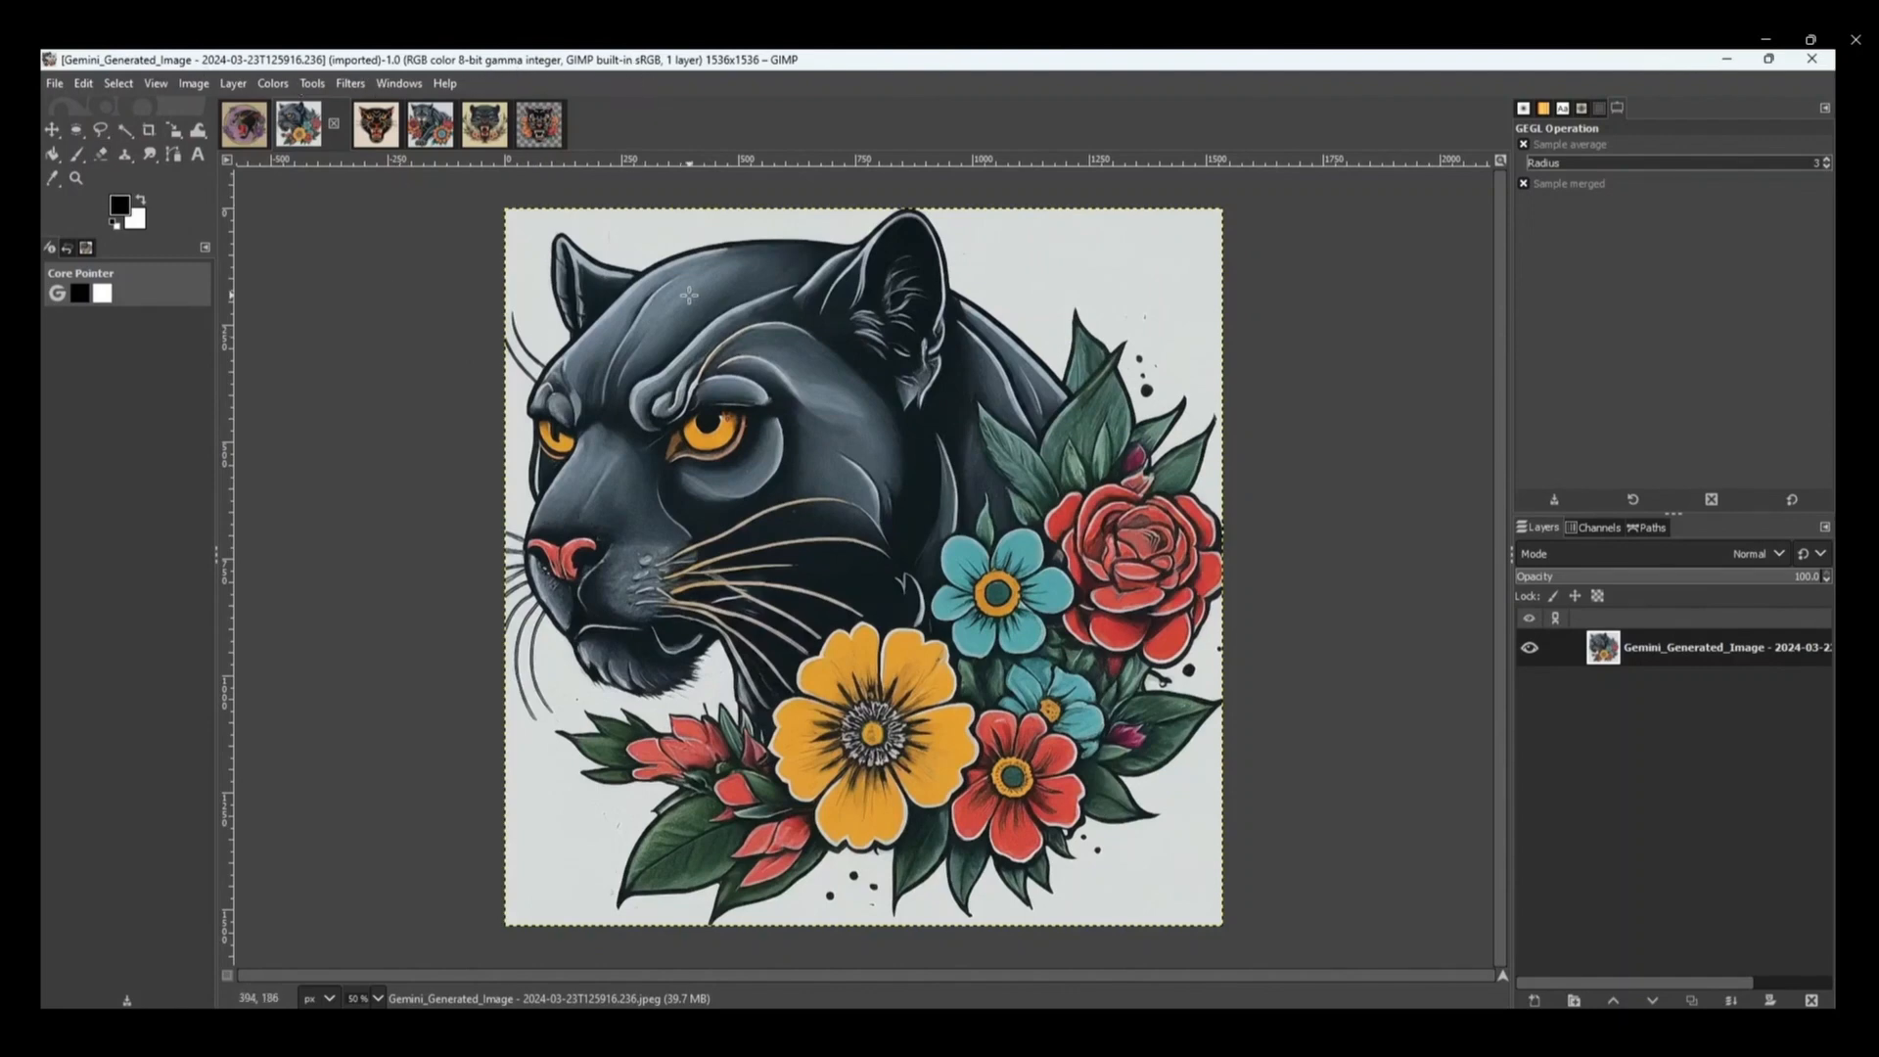
- Select the light background areas around the panther and flowers with Fuzzy Select, delete each to white, and clear the selection
{"action": "left_click", "coordinate": [124, 131]}
{"action": "left_click", "coordinate": [1213, 323]}
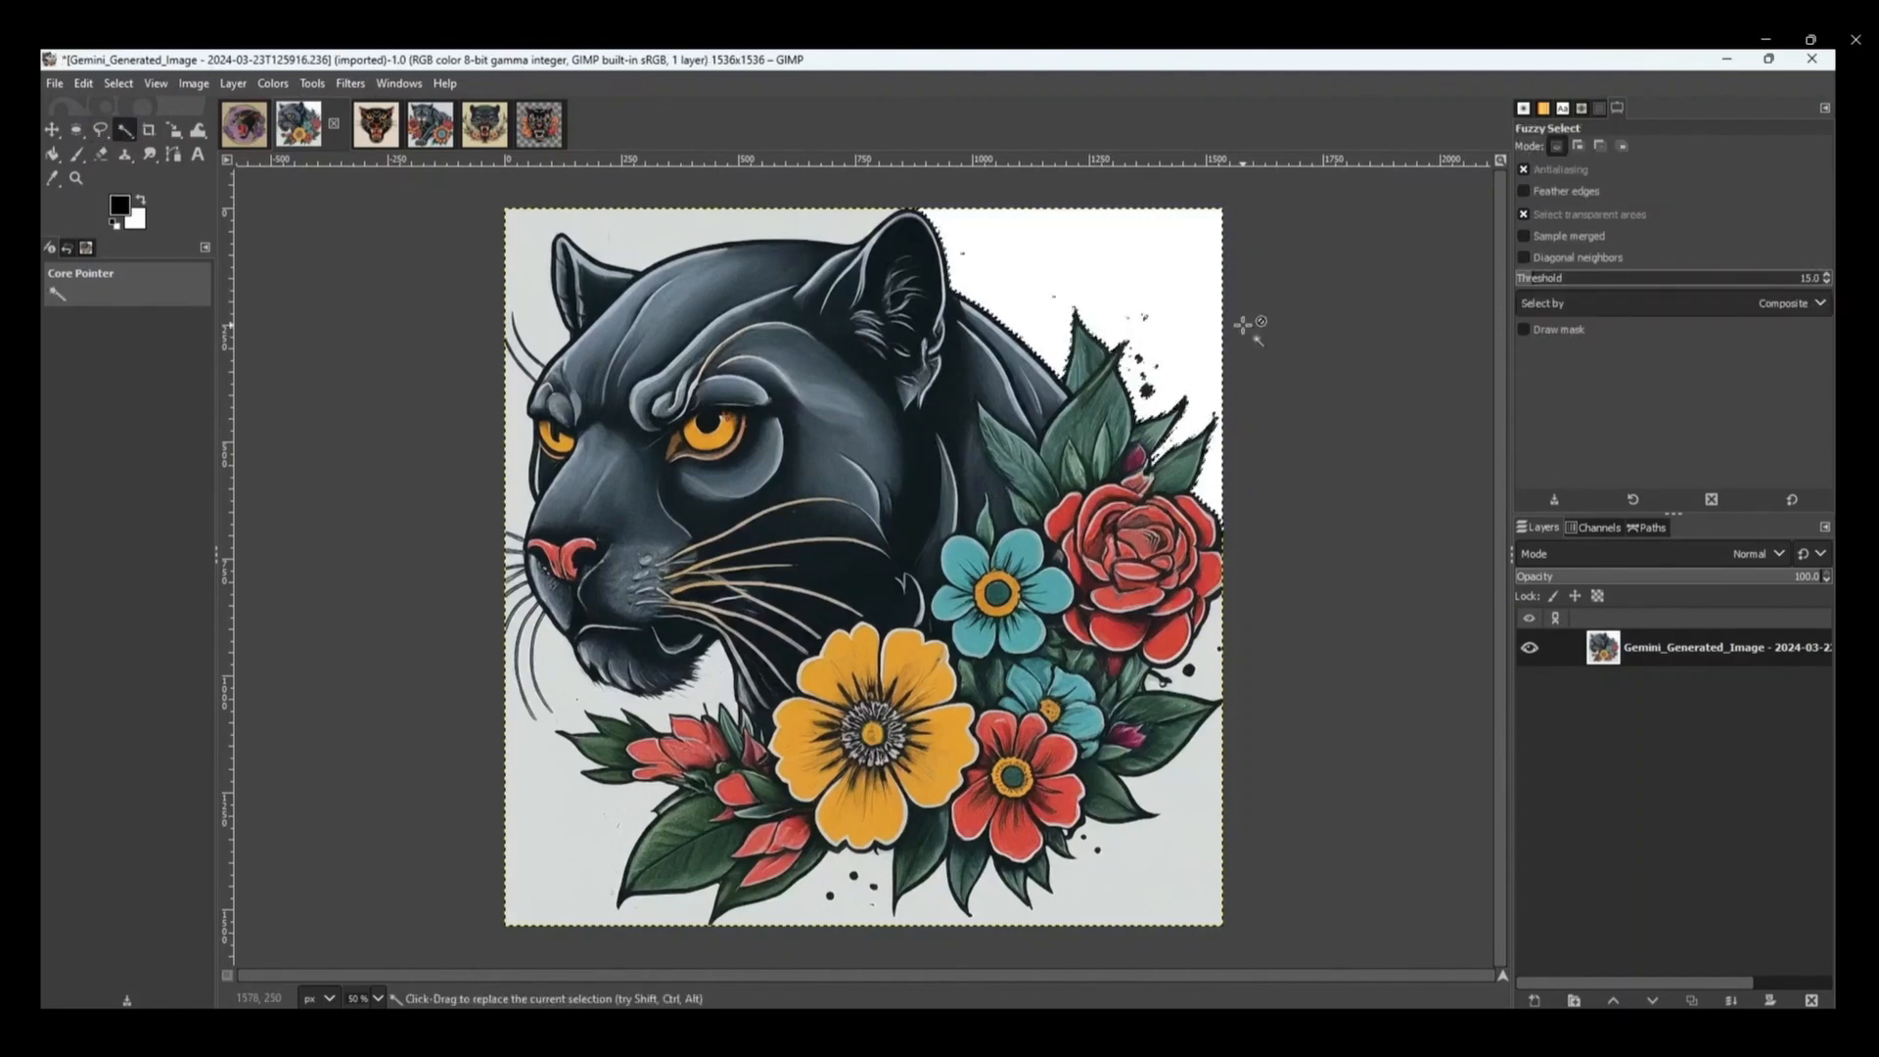
{"action": "key", "text": "Delete"}
{"action": "left_click", "coordinate": [560, 812]}
{"action": "key", "text": "Delete"}
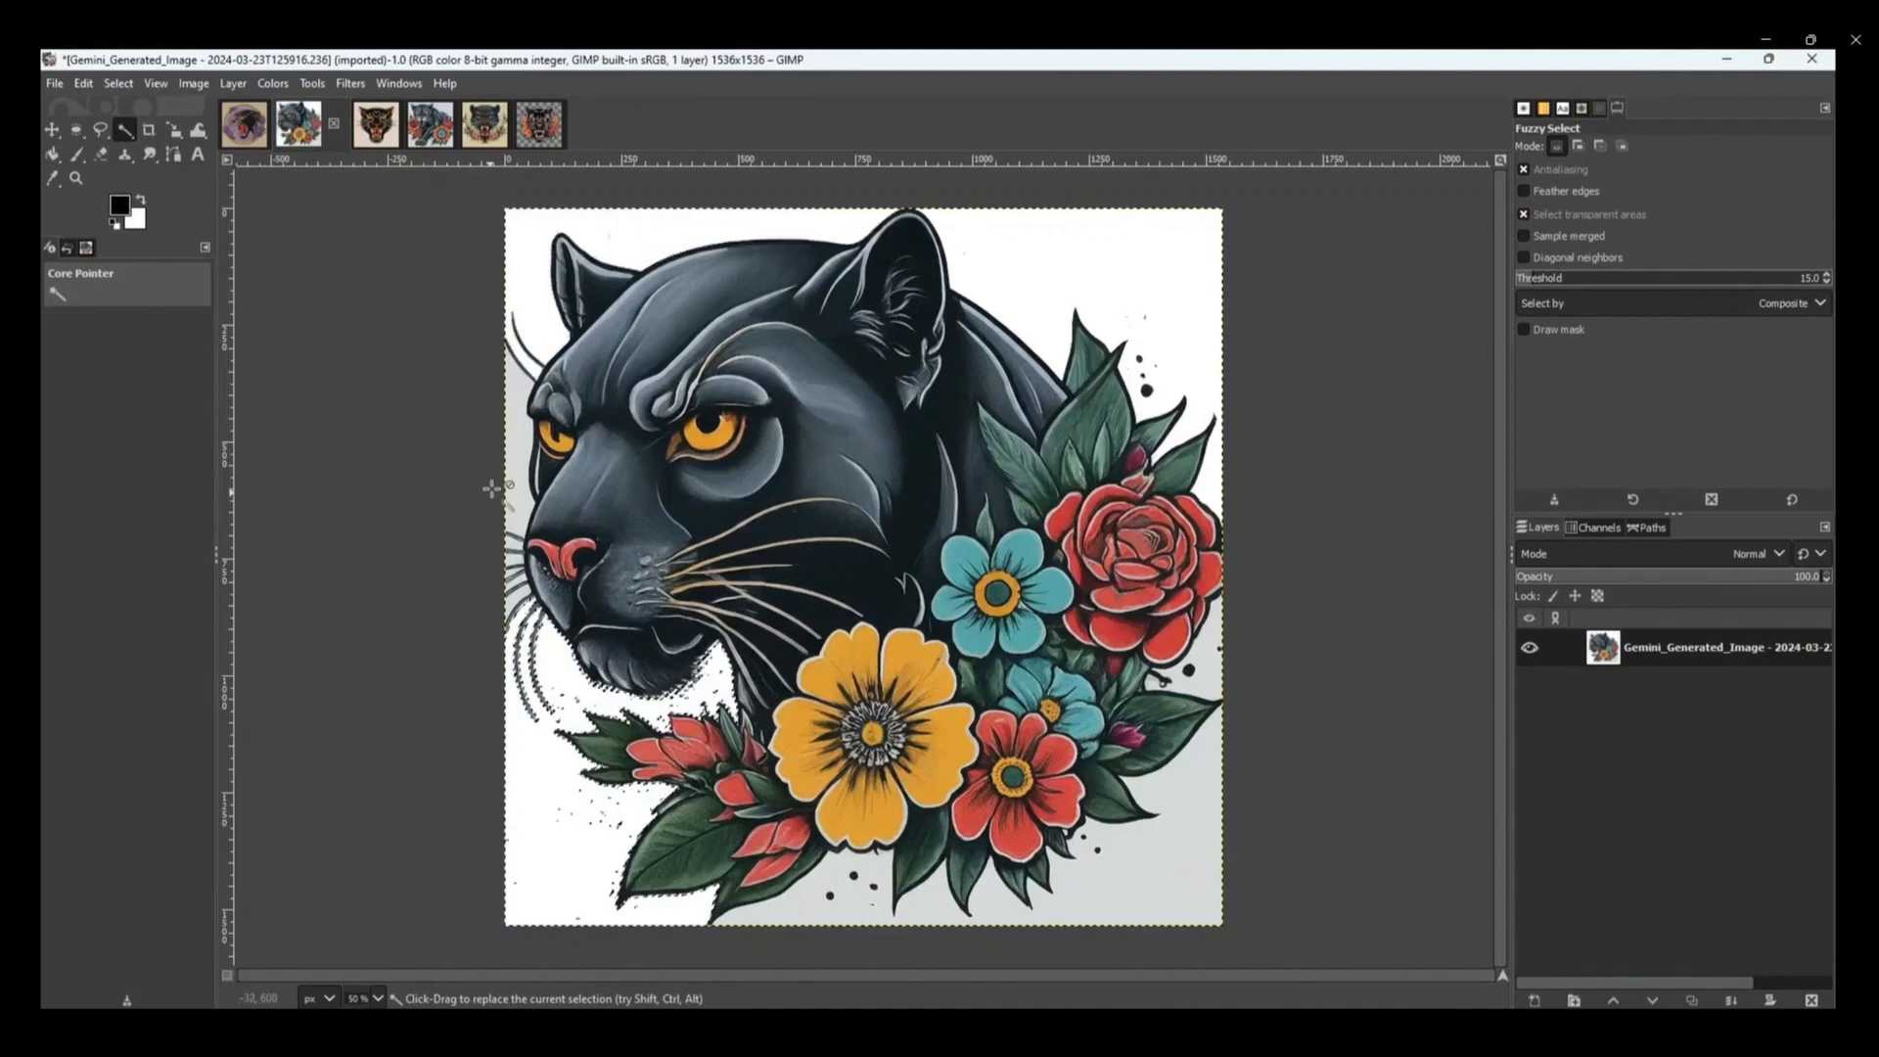
{"action": "left_click", "coordinate": [516, 470]}
{"action": "key", "text": "Delete"}
{"action": "left_click", "coordinate": [1161, 850]}
{"action": "key", "text": "Delete"}
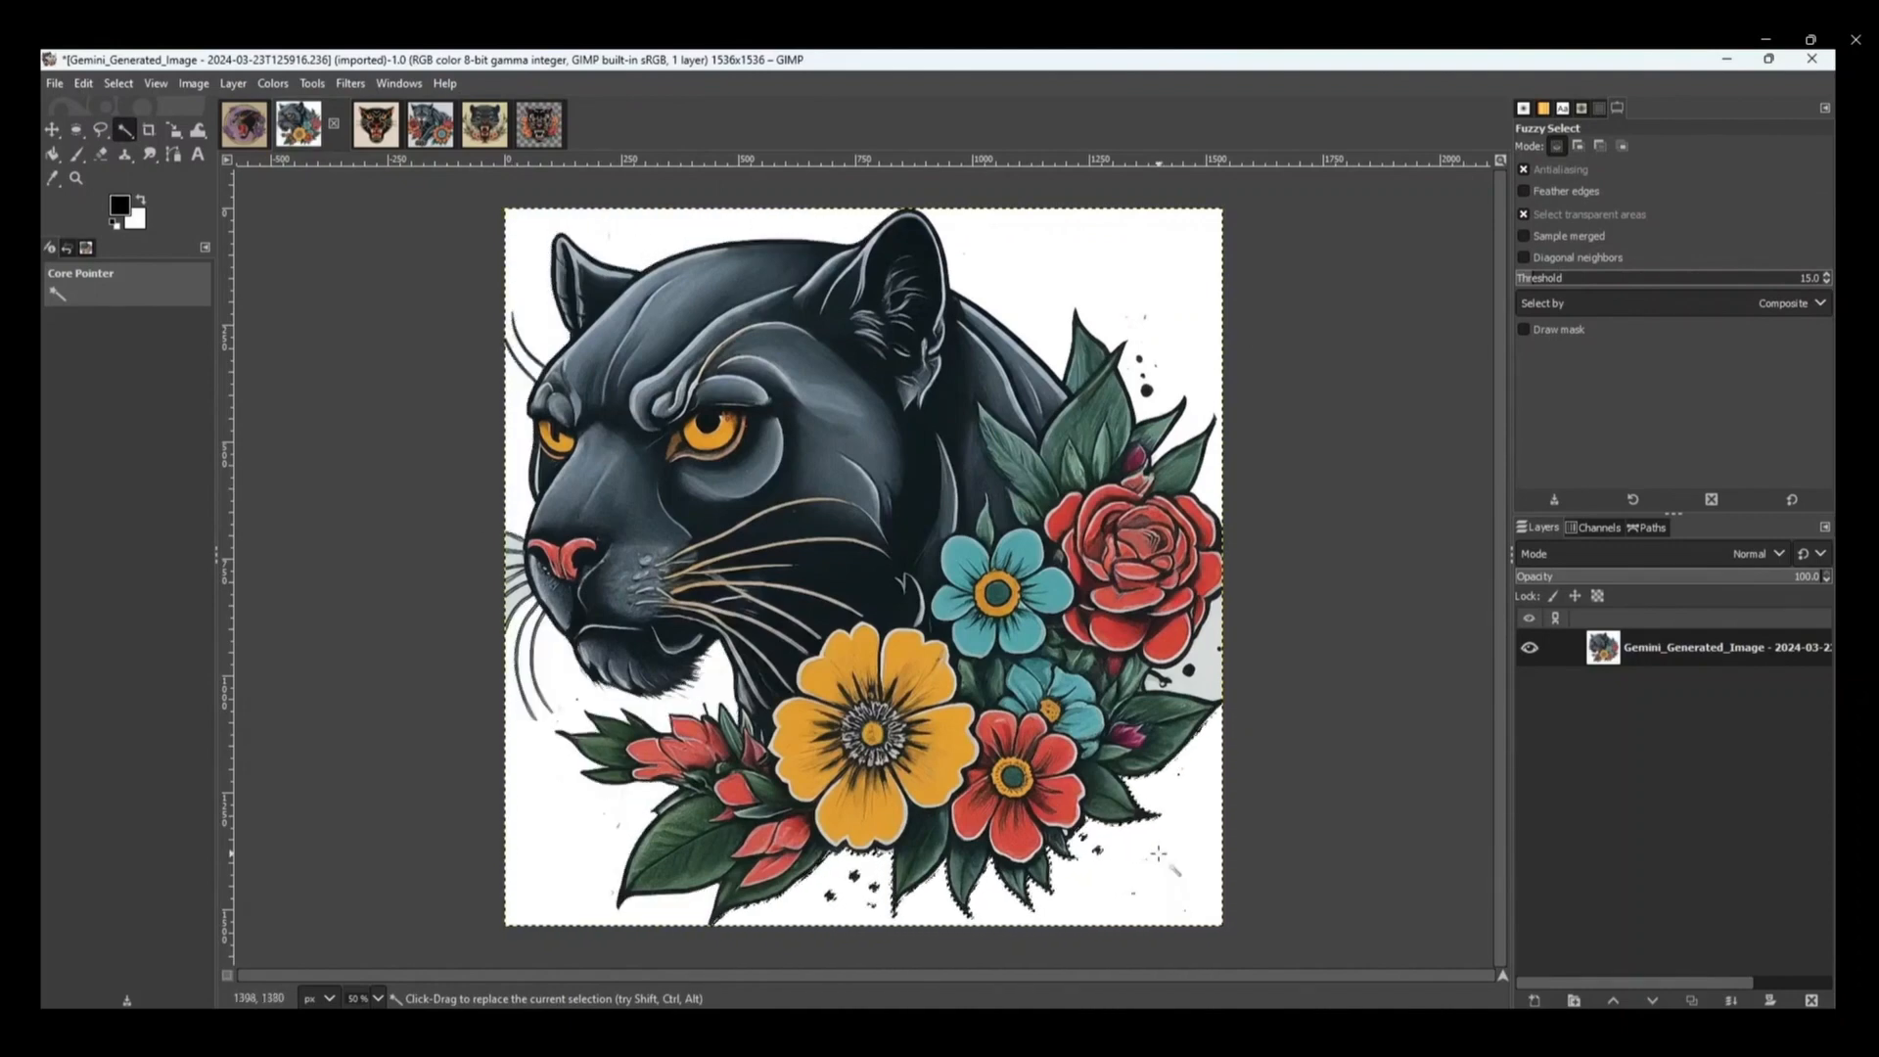
{"action": "key", "text": "ctrl+shift+a"}
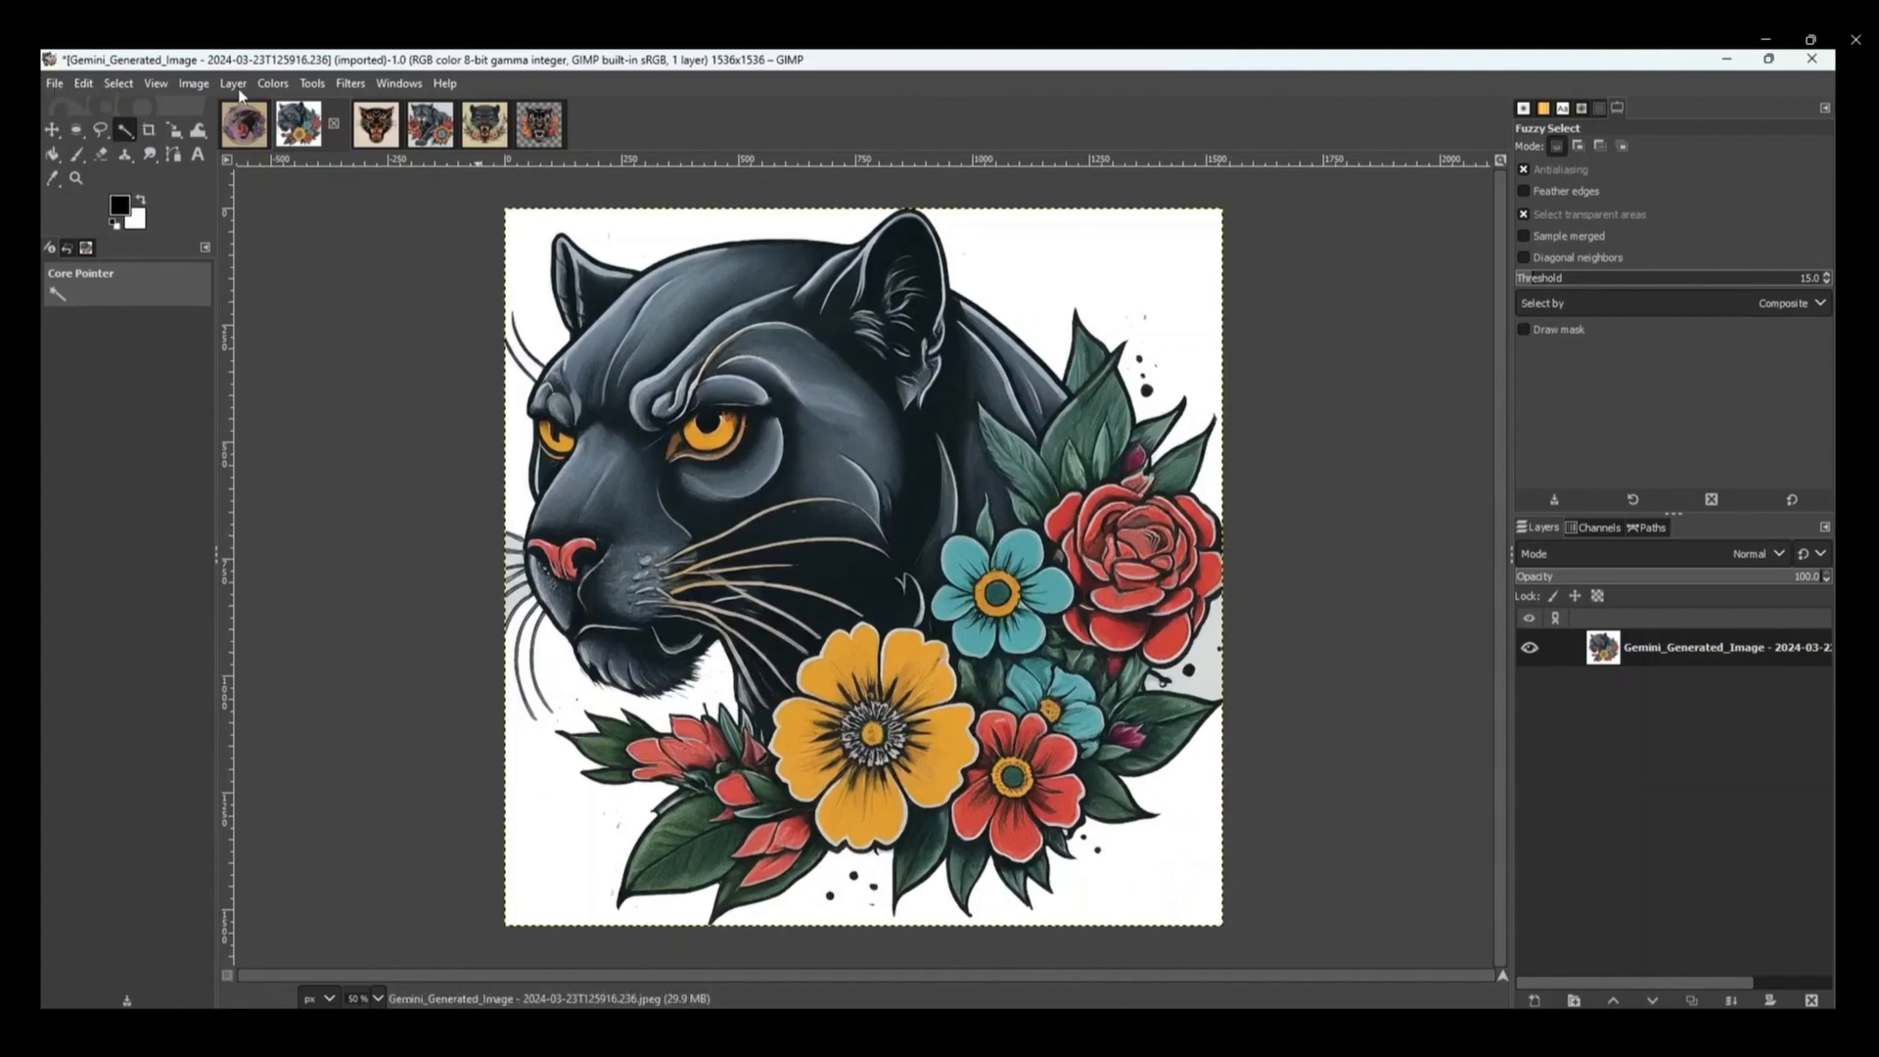
- Set the image canvas size to 2400 × 2400 px with the fill set to Background color, and apply the resize
{"action": "left_click", "coordinate": [194, 83]}
{"action": "left_click", "coordinate": [230, 256]}
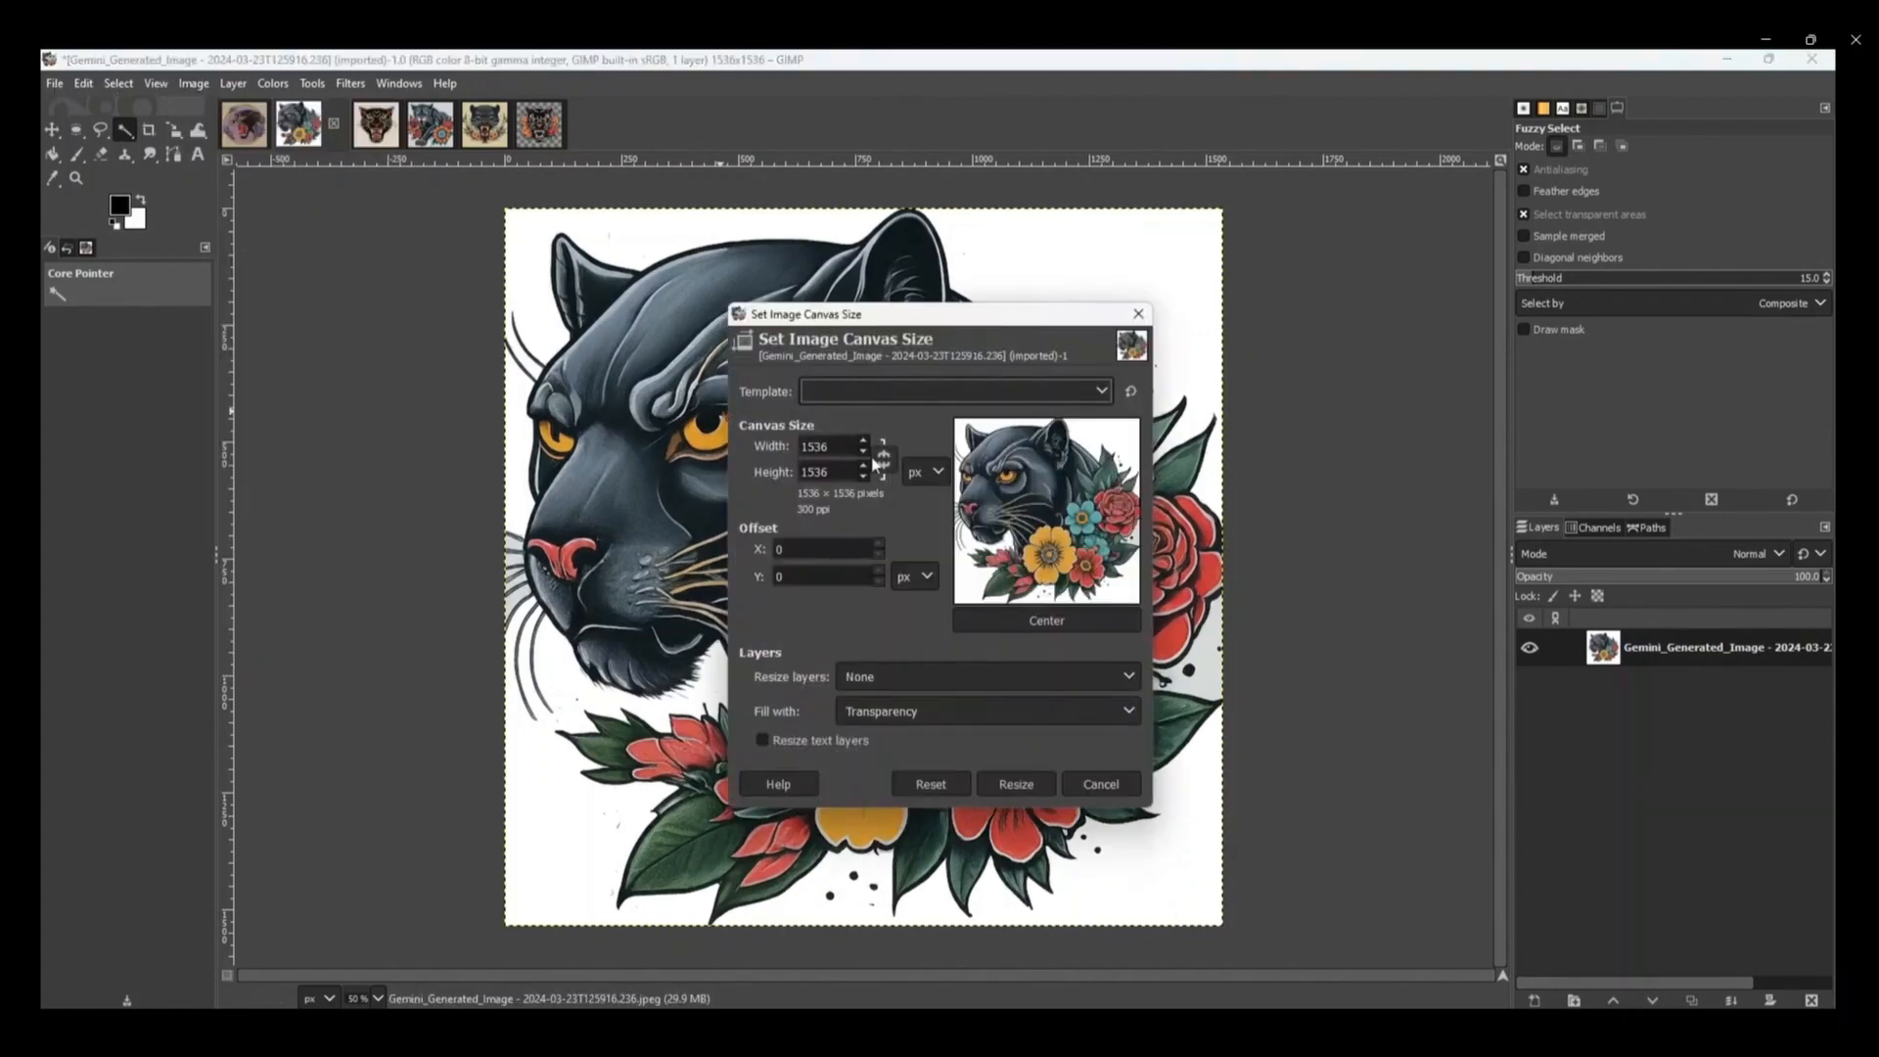
{"action": "type", "text": "2400"}
{"action": "key", "text": "Tab"}
{"action": "type", "text": "35"}
{"action": "key", "text": "BackSpace"}
{"action": "key", "text": "BackSpace"}
{"action": "key", "text": "BackSpace"}
{"action": "key", "text": "Down"}
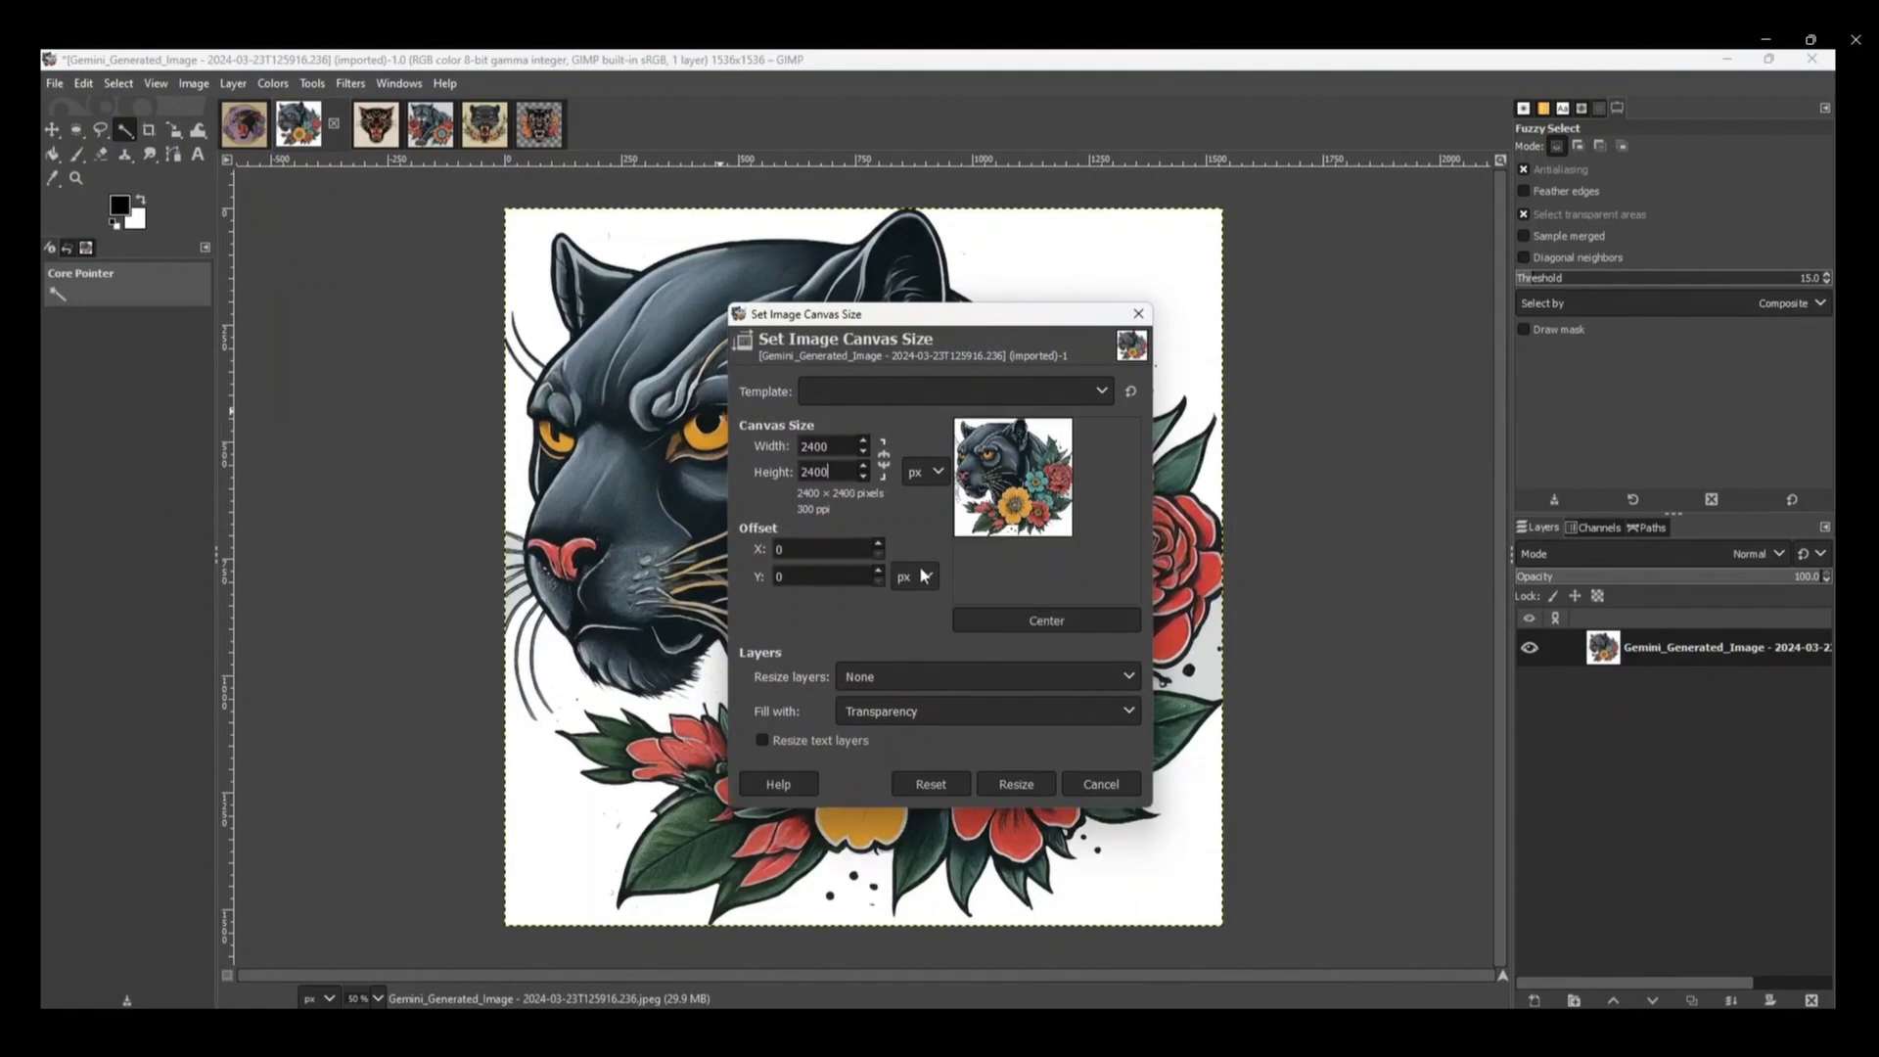
{"action": "left_click", "coordinate": [893, 712]}
{"action": "left_click", "coordinate": [900, 769]}
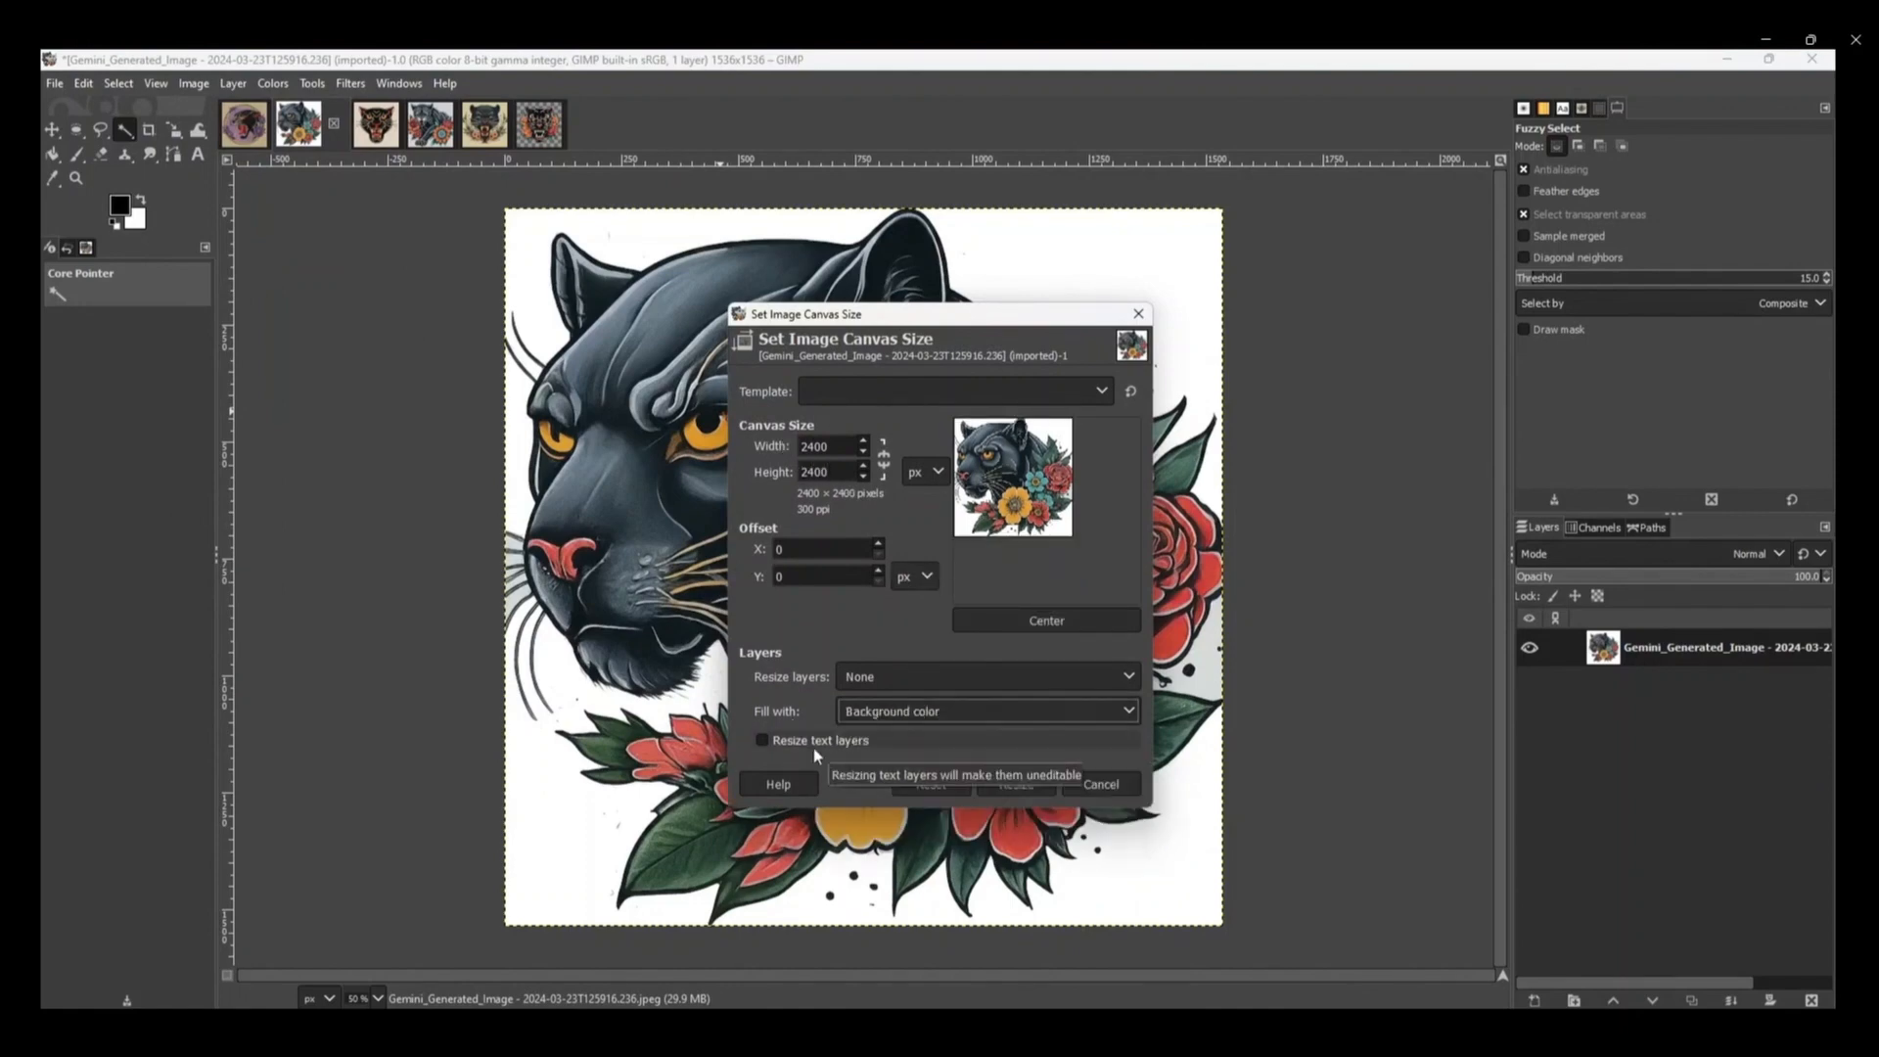
{"action": "left_click", "coordinate": [1047, 785]}
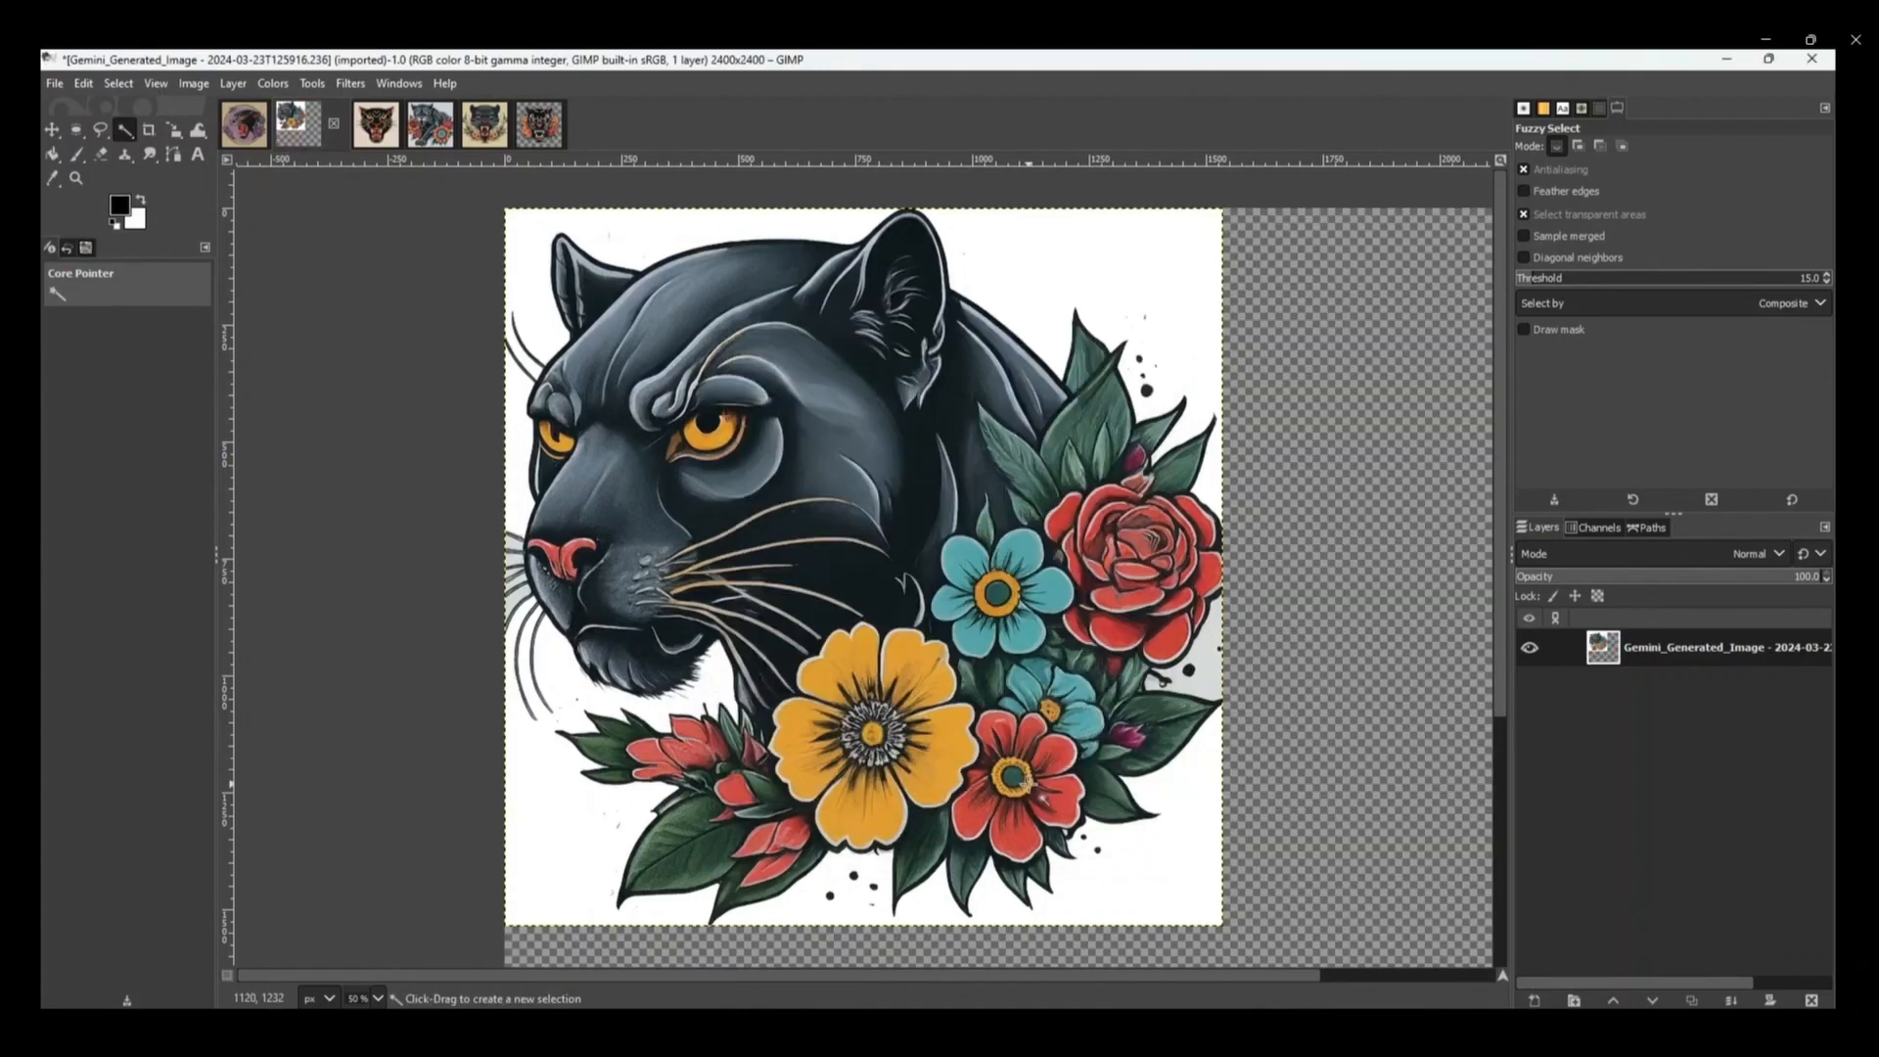
- Move the panther layer to roughly the centre of the enlarged canvas
{"action": "key", "text": "m"}
{"action": "left_click_drag", "start_coordinate": [1027, 783], "coordinate": [1162, 800]}
{"action": "key", "text": "minus"}
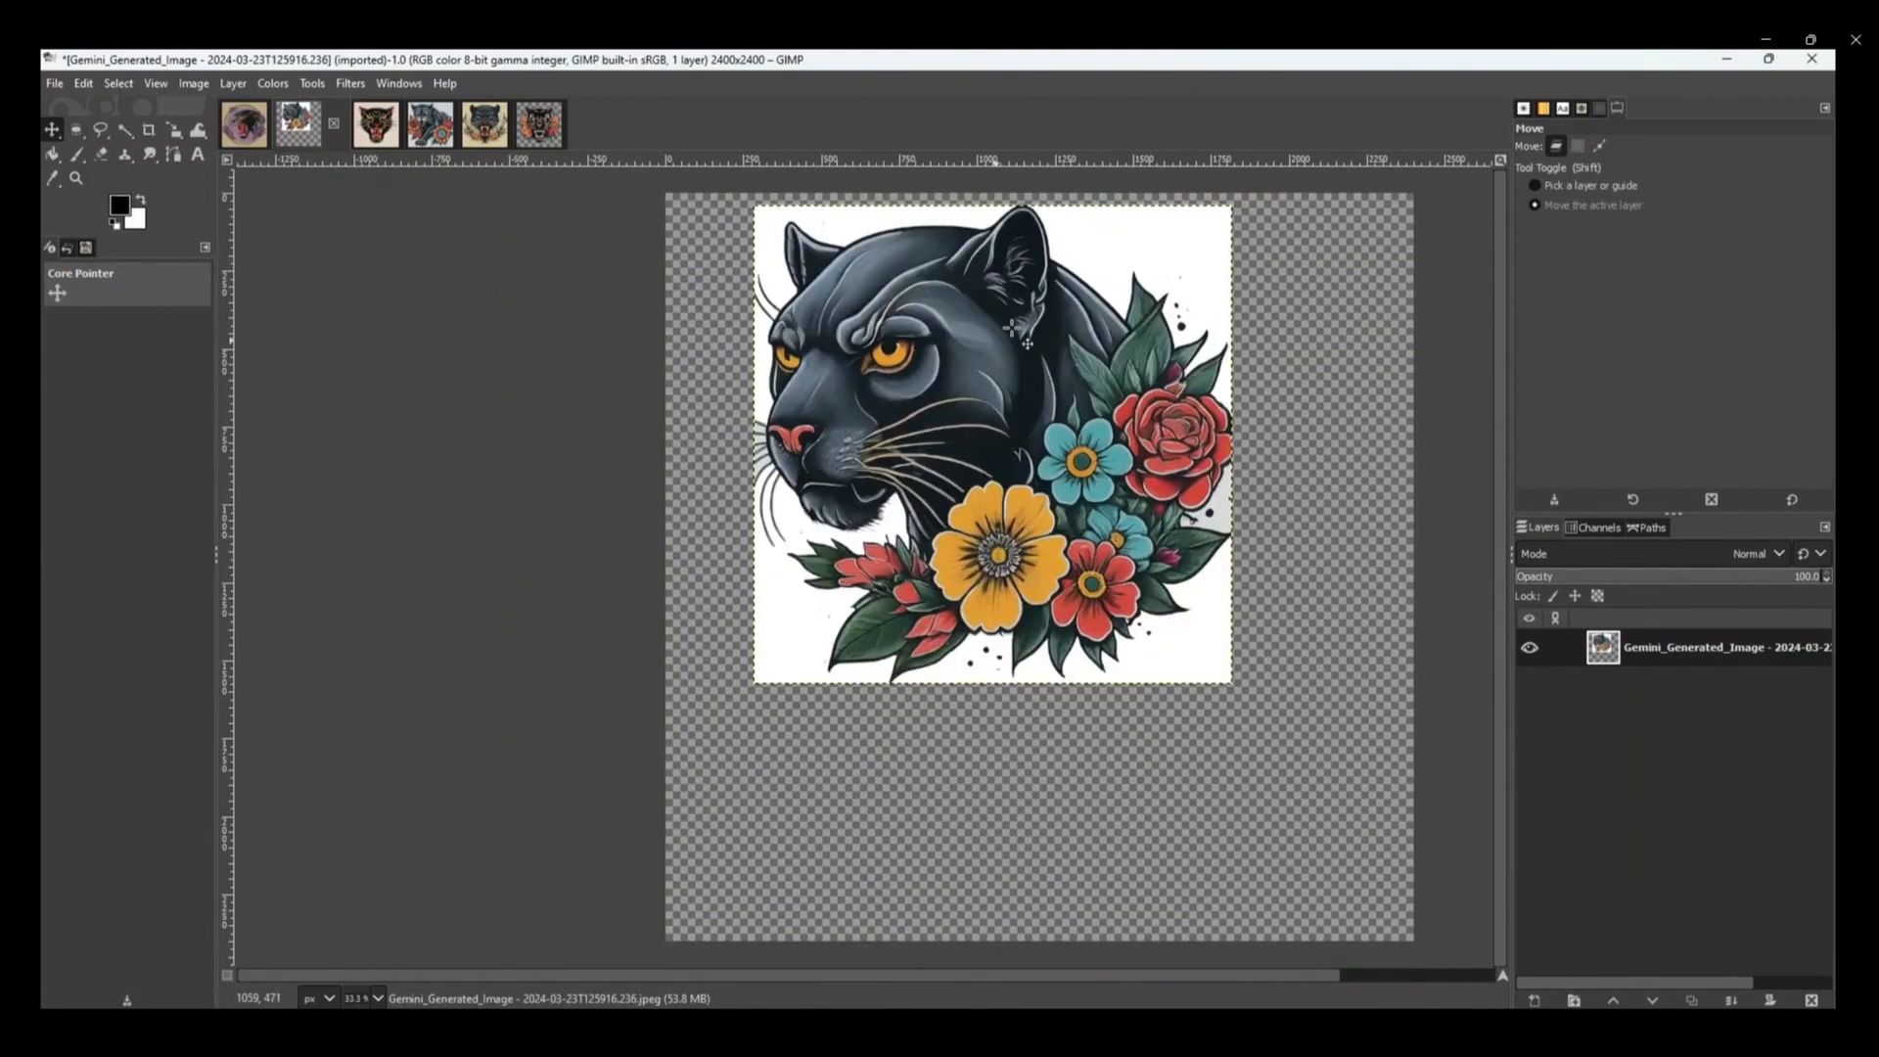
{"action": "left_click_drag", "start_coordinate": [1014, 329], "coordinate": [1070, 446]}
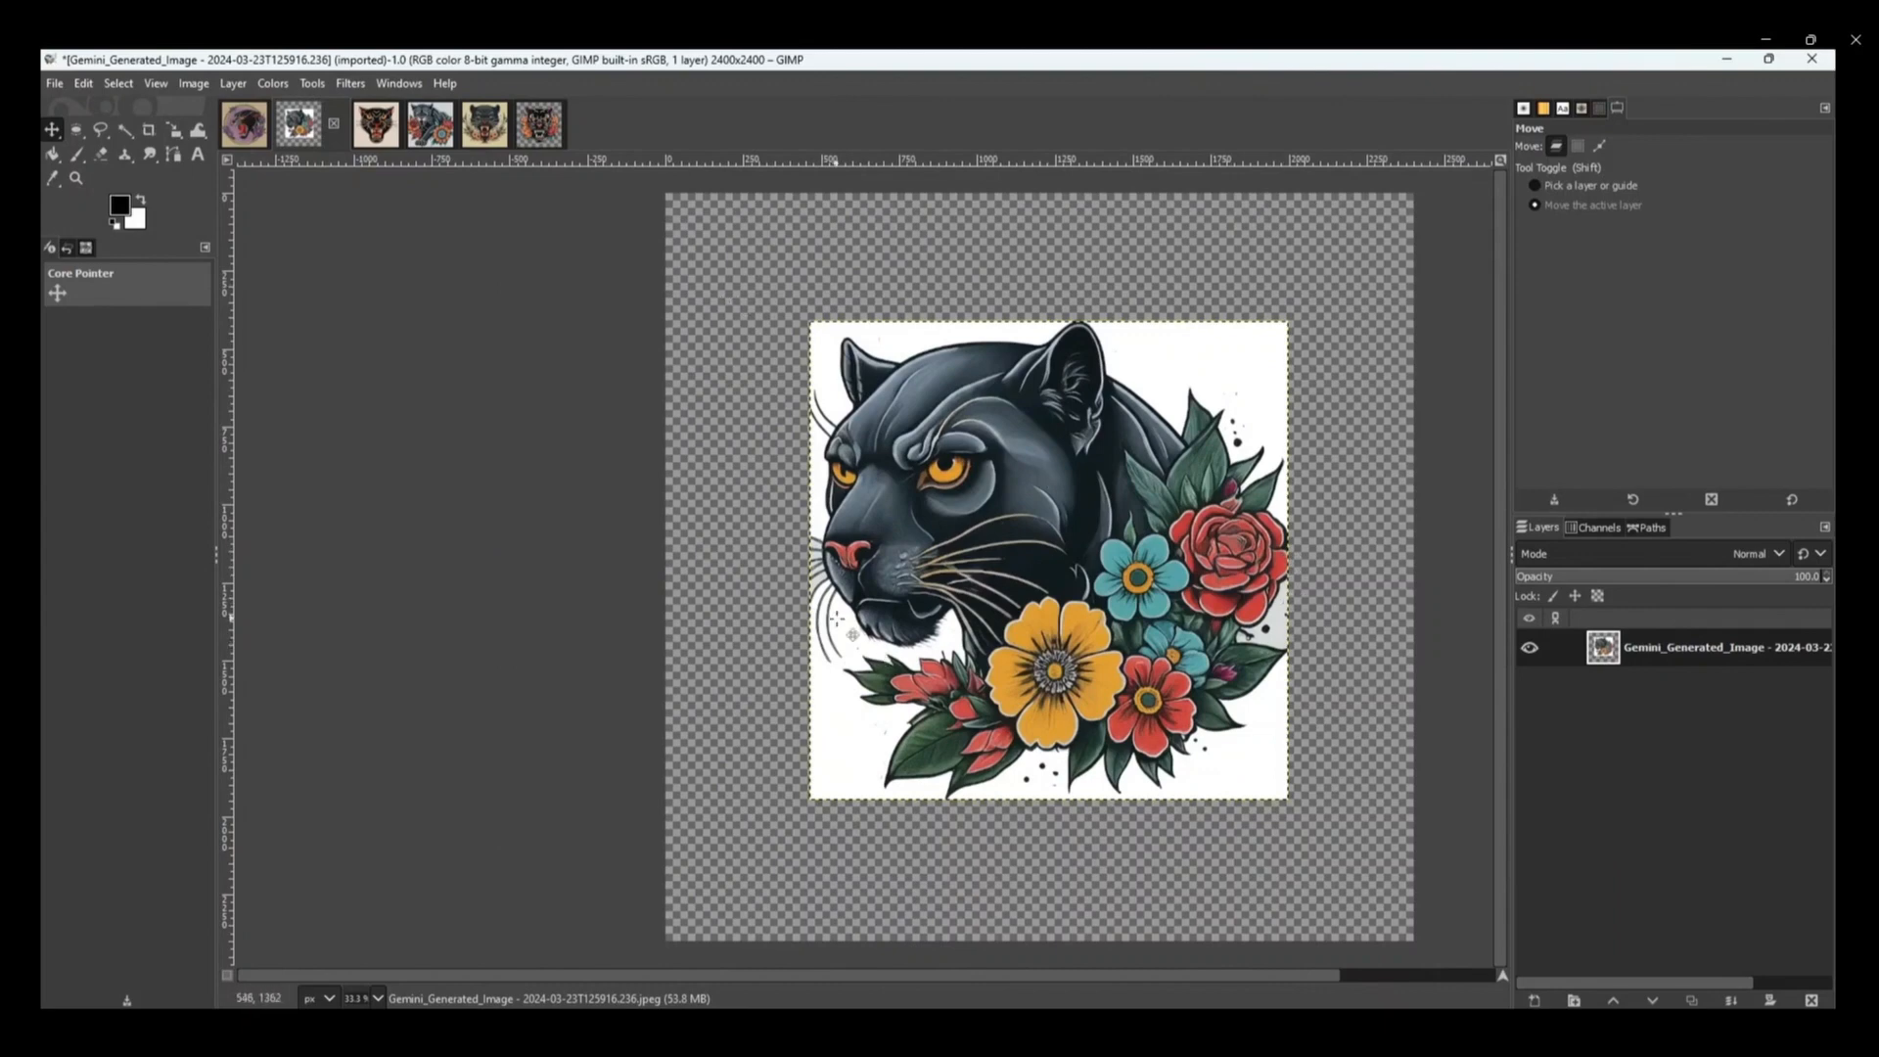
- Select the white background area above the panther's head with Fuzzy Select
{"action": "scroll", "coordinate": [837, 619], "scroll_direction": "up", "scroll_amount": 2}
{"action": "scroll", "coordinate": [834, 587], "scroll_direction": "down", "scroll_amount": 2}
{"action": "left_click", "coordinate": [125, 130]}
{"action": "left_click", "coordinate": [926, 291]}
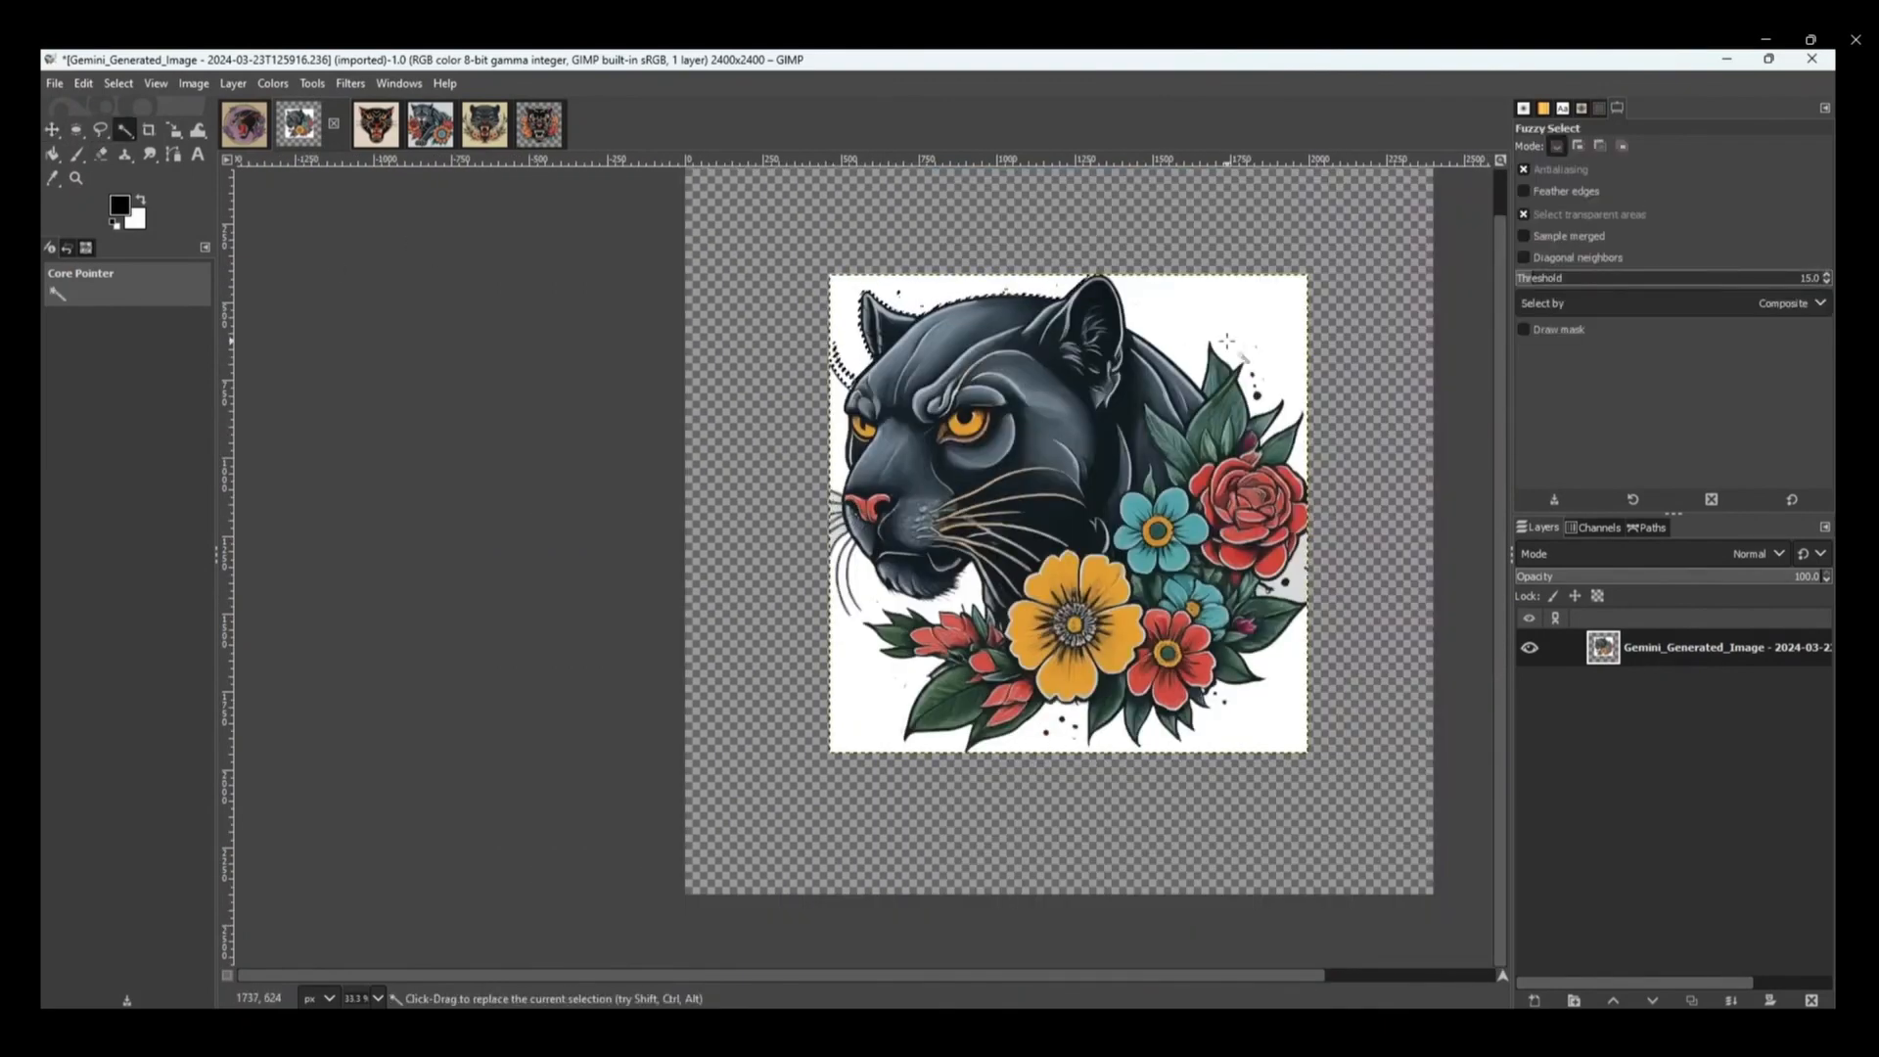
- Try to make the selected white area above the head transparent with Color to Alpha, and undo it
{"action": "right_click", "coordinate": [907, 303]}
{"action": "mouse_move", "coordinate": [978, 461]}
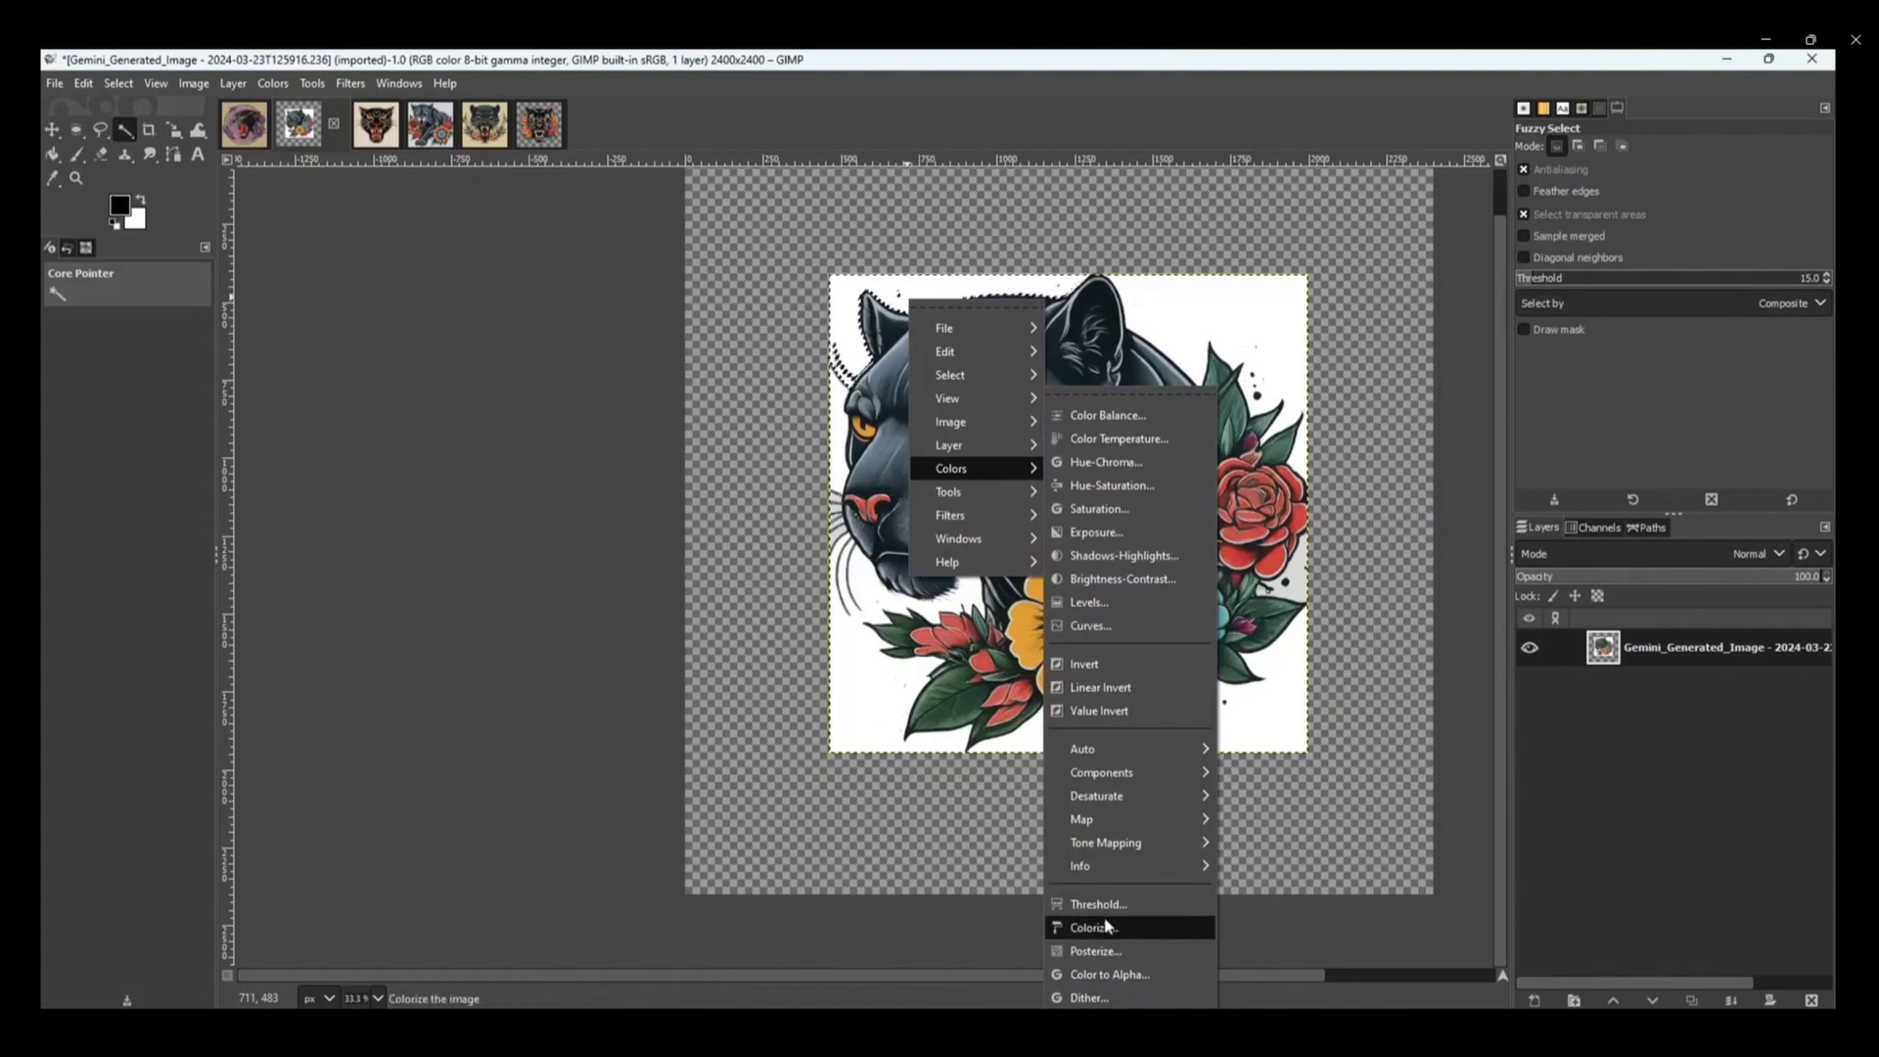
{"action": "left_click", "coordinate": [1124, 983]}
{"action": "left_click", "coordinate": [1658, 625]}
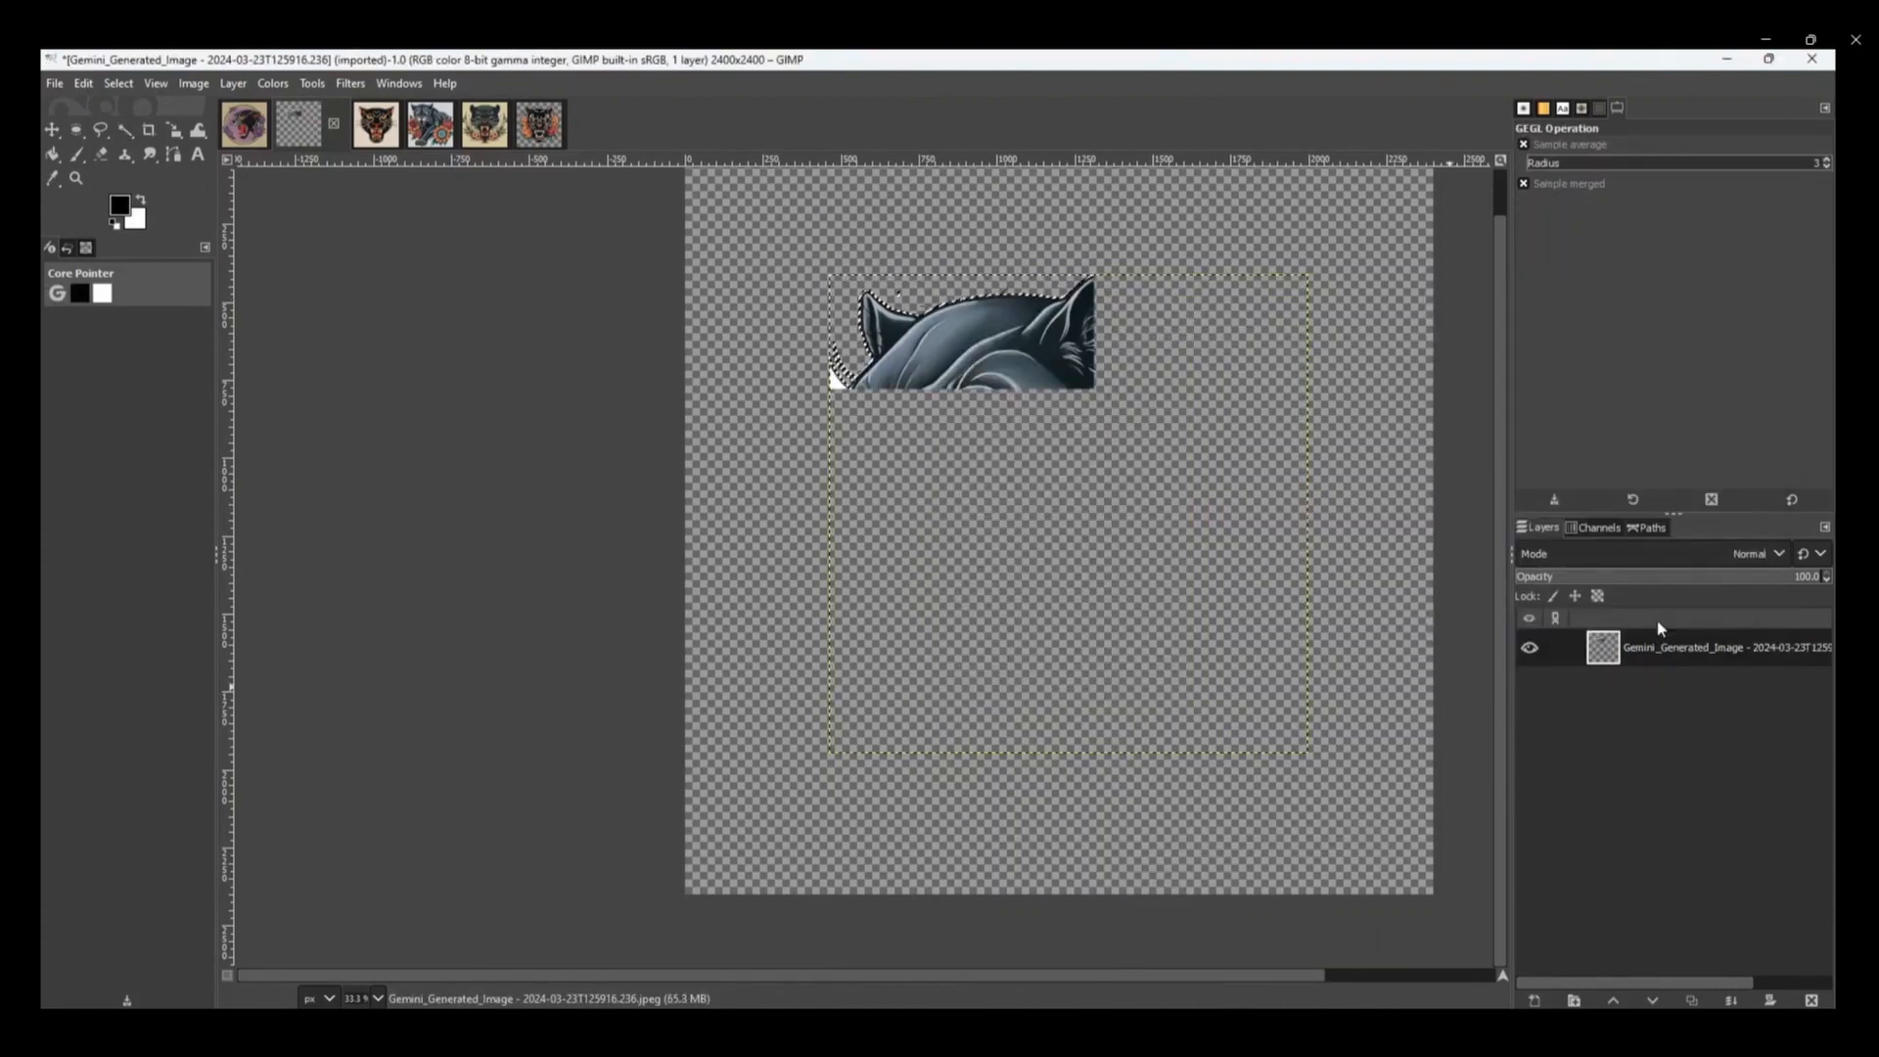
{"action": "key", "text": "ctrl+z"}
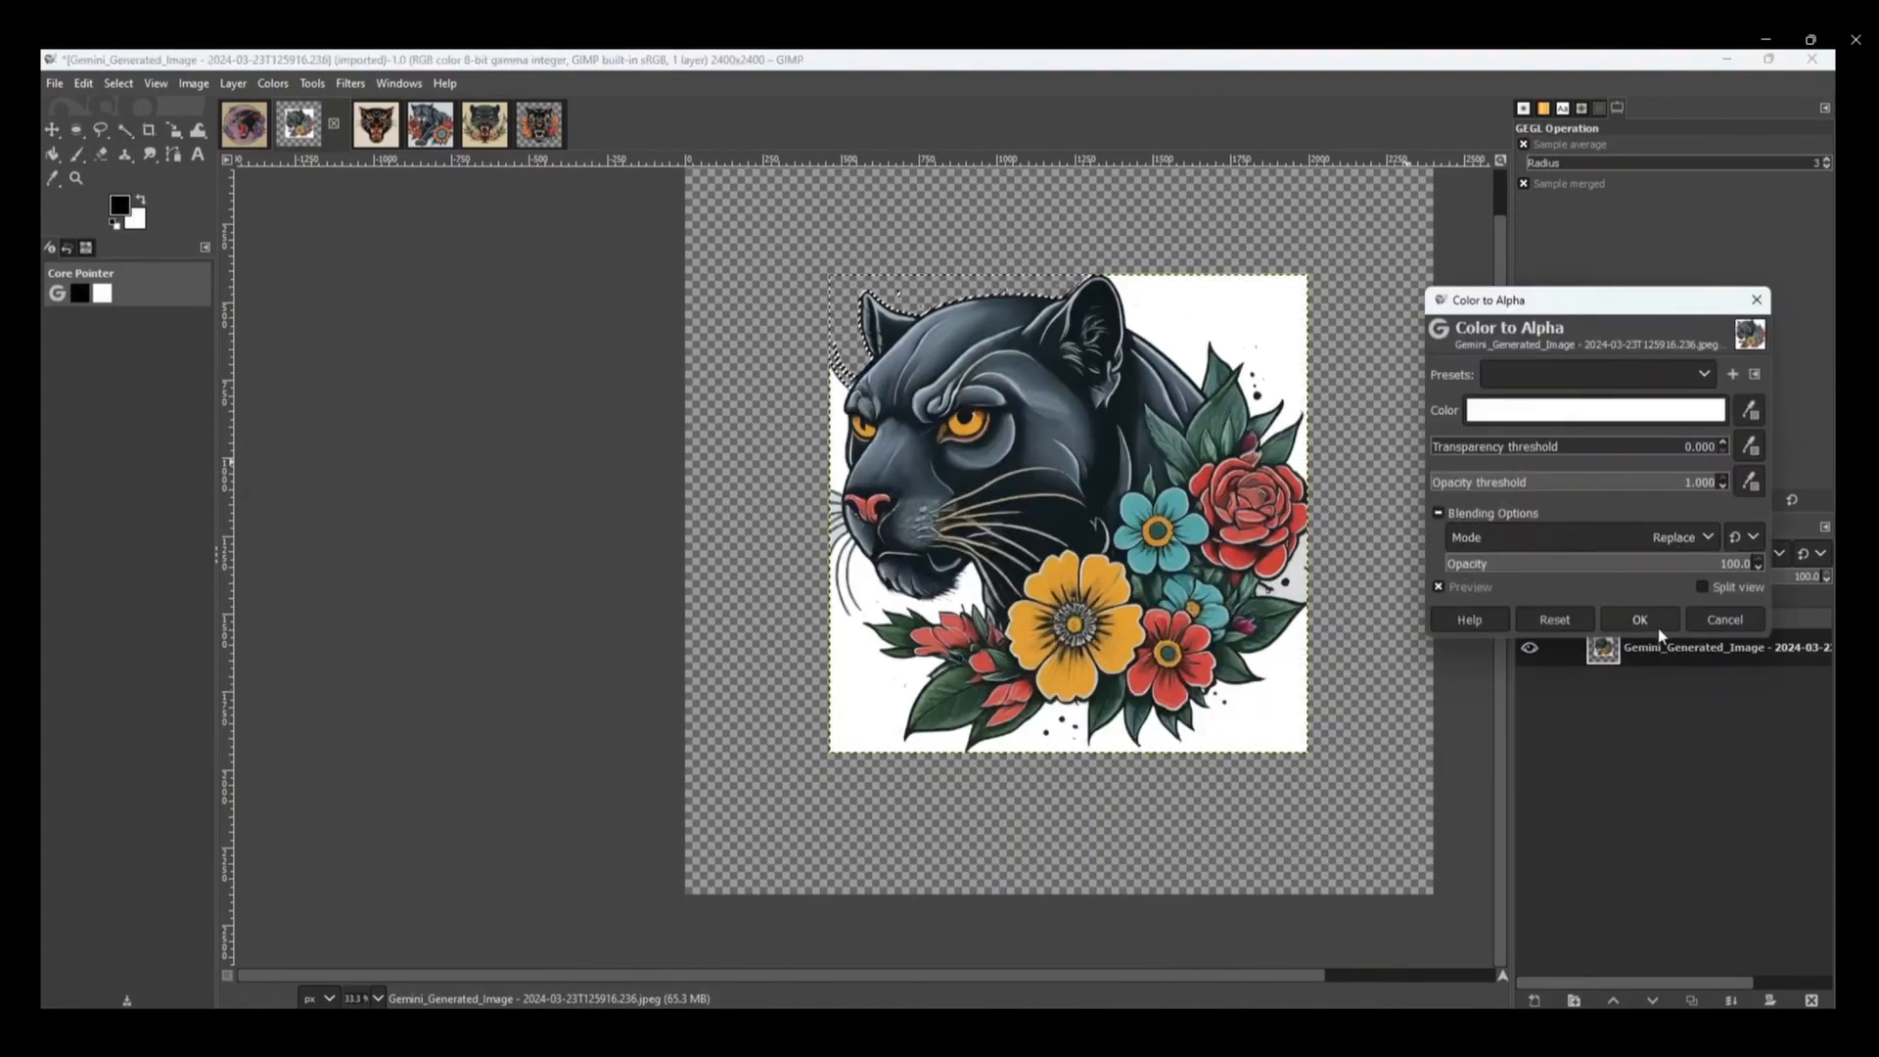
{"action": "left_click", "coordinate": [1657, 628]}
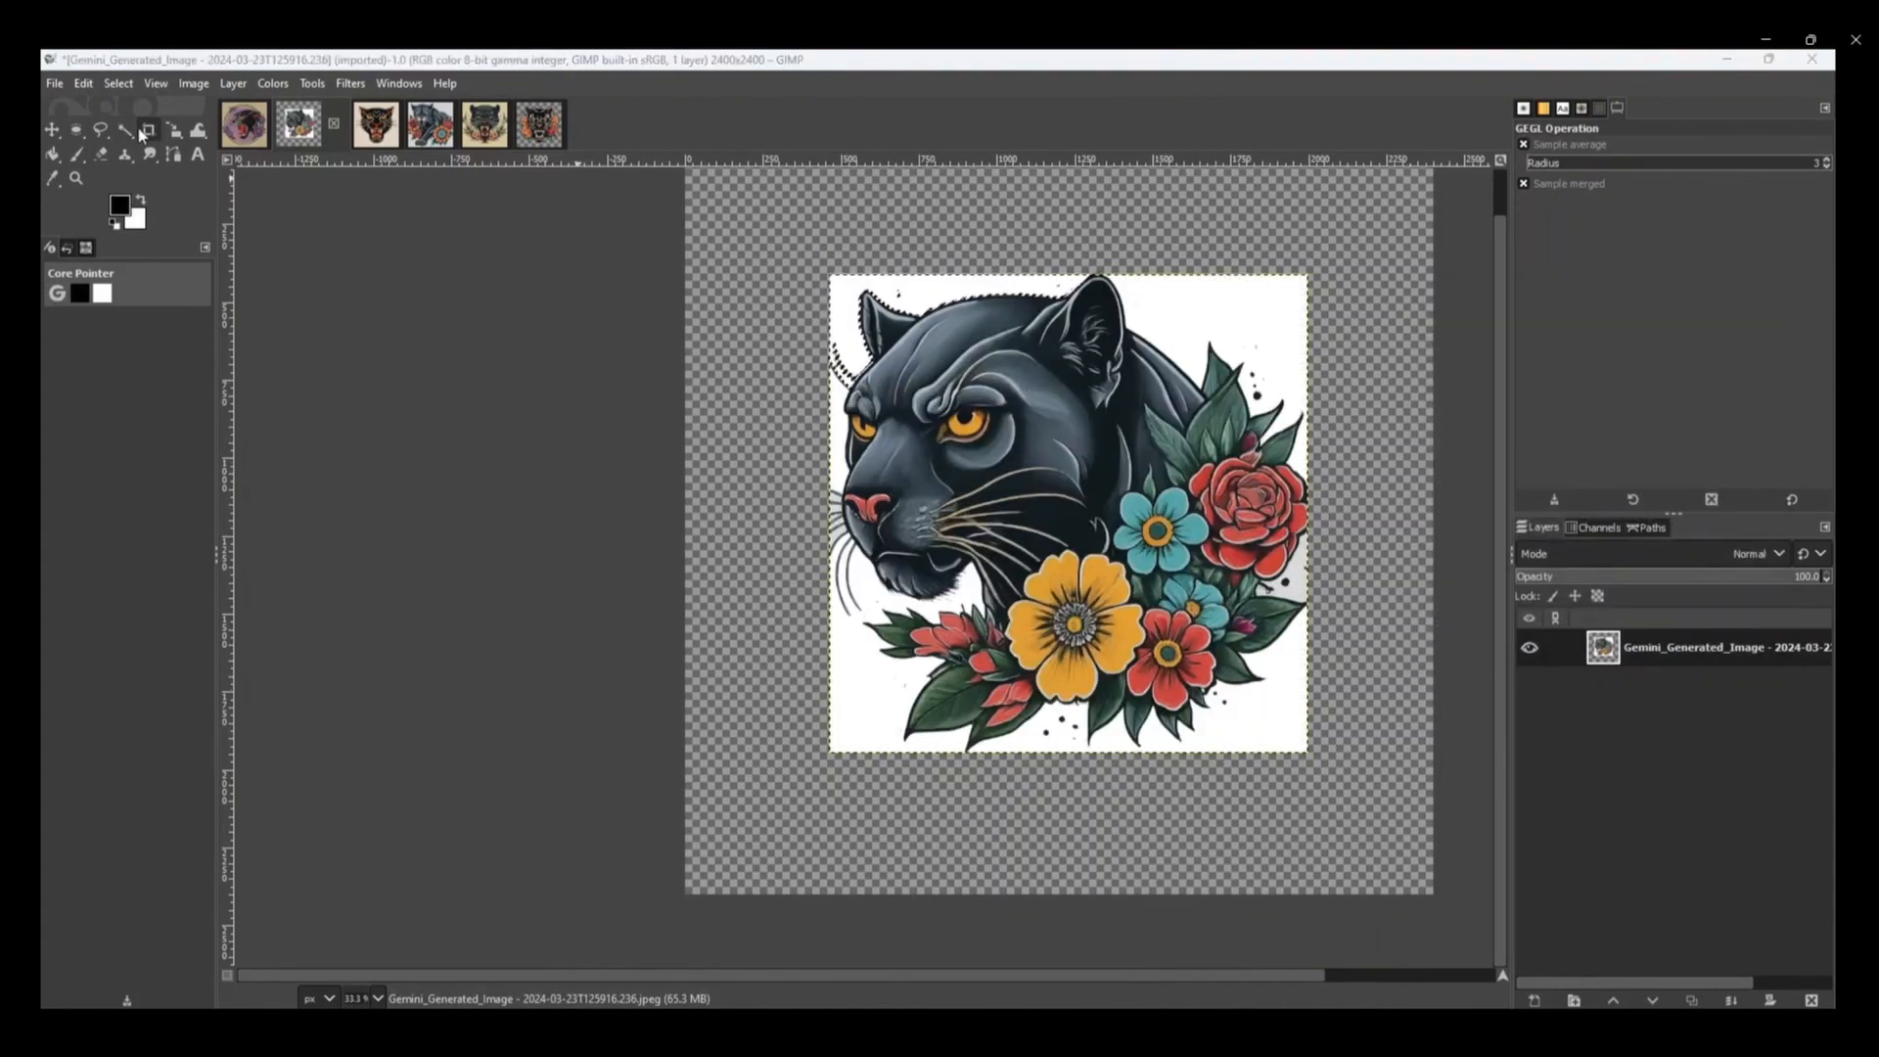
- Add the white background areas behind the neck, below the chin, and below and beside the flowers to the Fuzzy Select selection
{"action": "left_click", "coordinate": [128, 131]}
{"action": "left_click", "coordinate": [1202, 294], "text": "shift"}
{"action": "left_click", "coordinate": [868, 699], "text": "shift"}
{"action": "left_click", "coordinate": [1268, 700], "text": "shift"}
{"action": "left_click", "coordinate": [1301, 573], "text": "shift"}
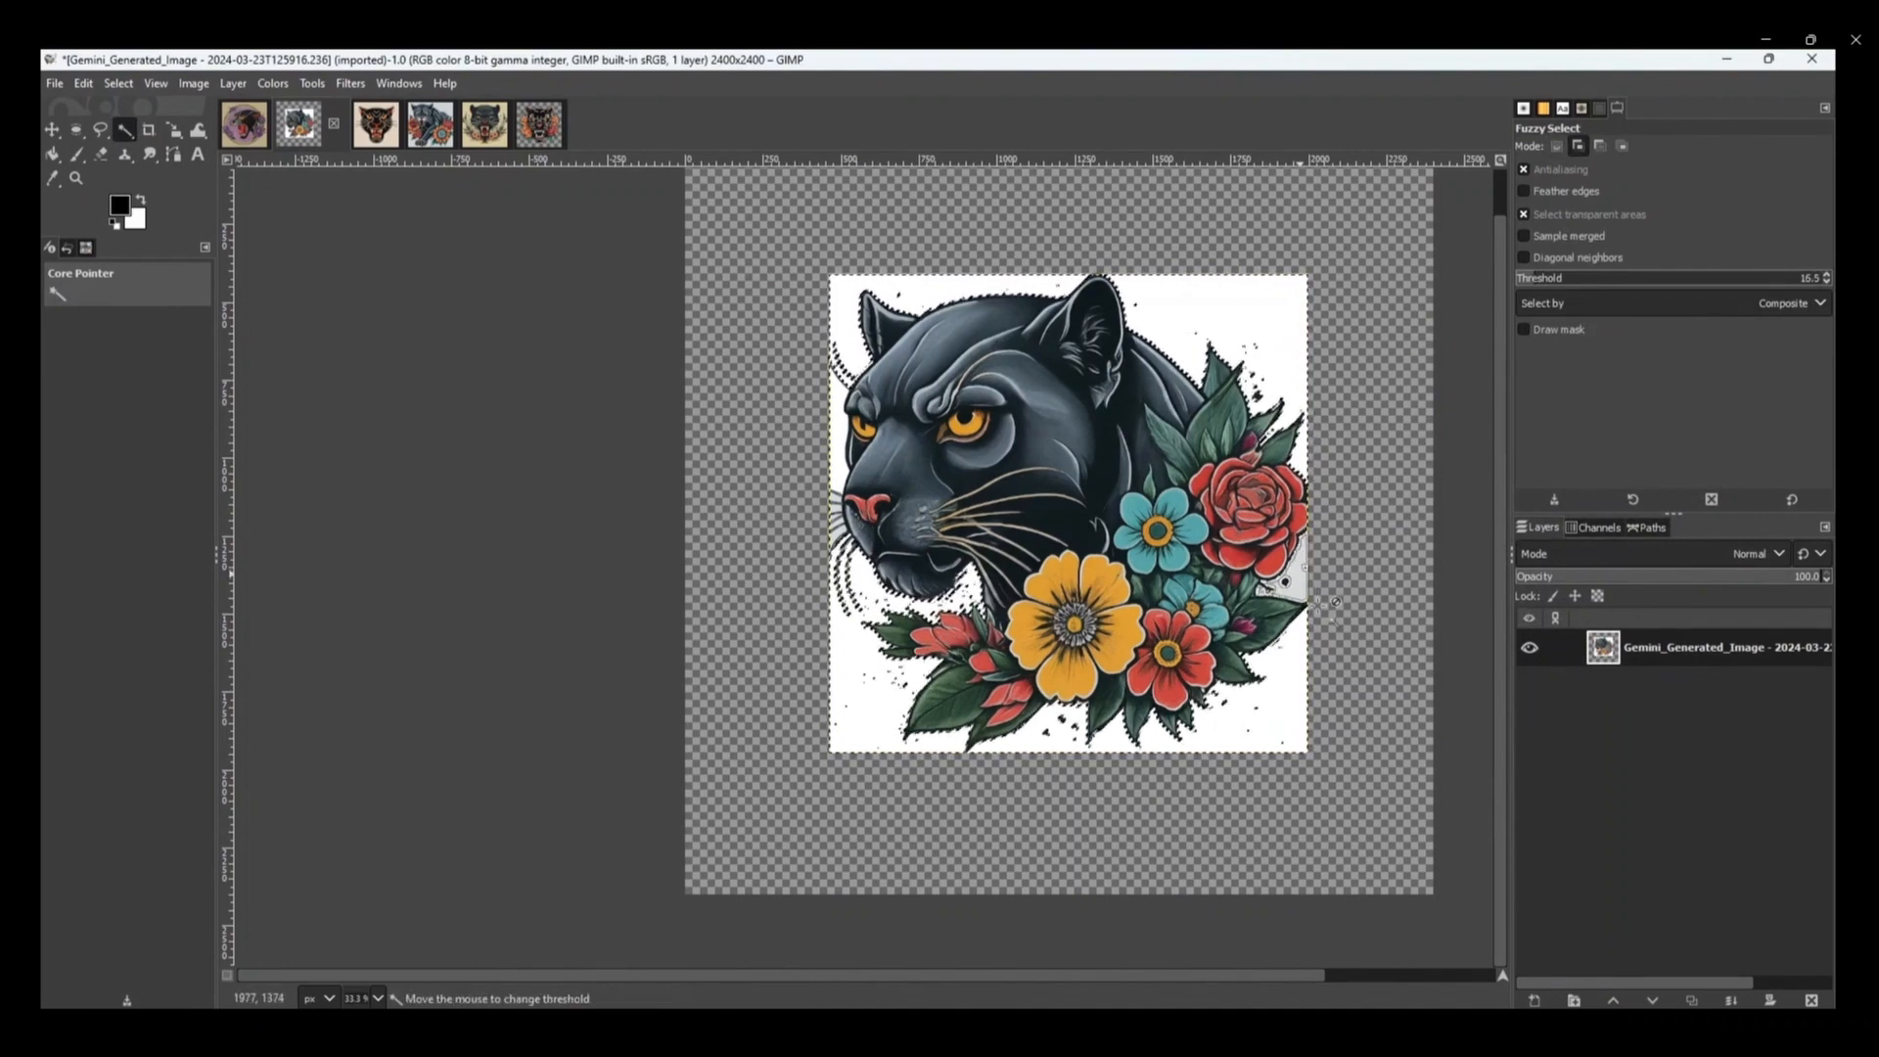
- Make the selected white background areas around the panther and flowers transparent with Color to Alpha
{"action": "right_click", "coordinate": [862, 707]}
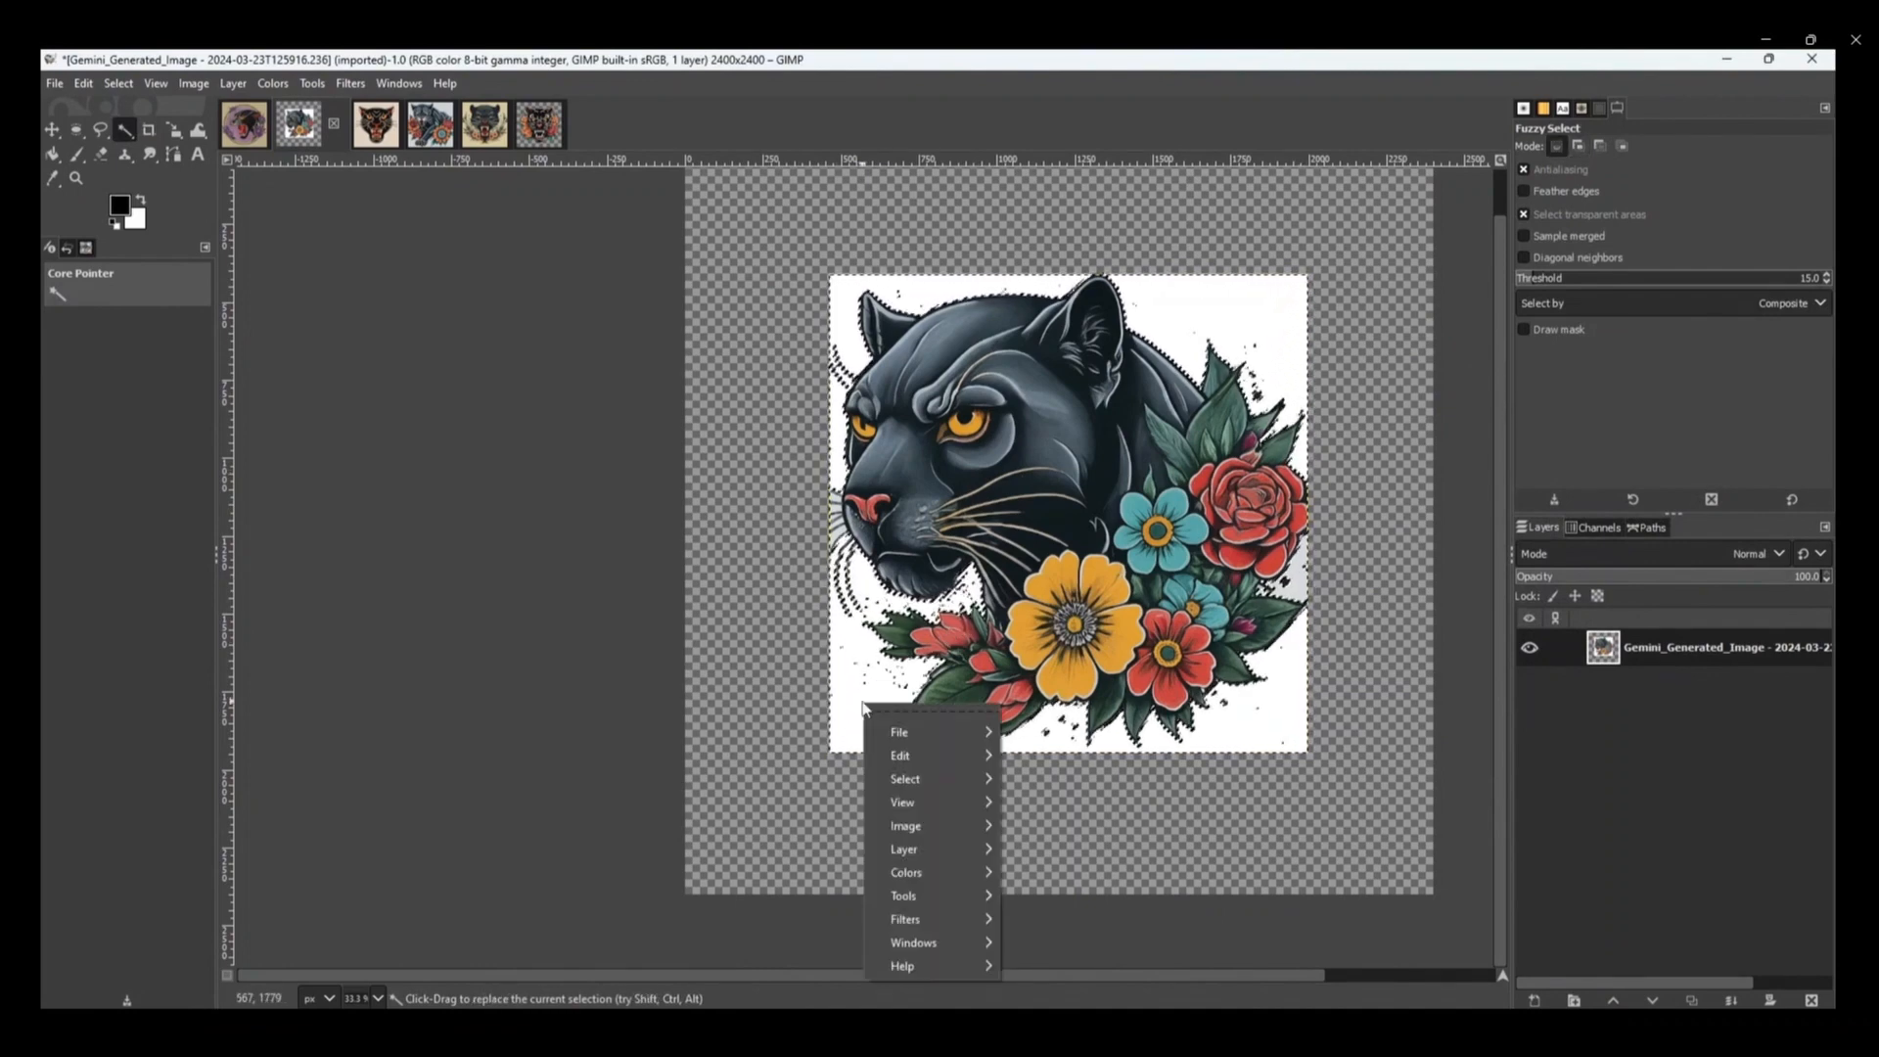
{"action": "mouse_move", "coordinate": [985, 860]}
{"action": "mouse_move", "coordinate": [1057, 888]}
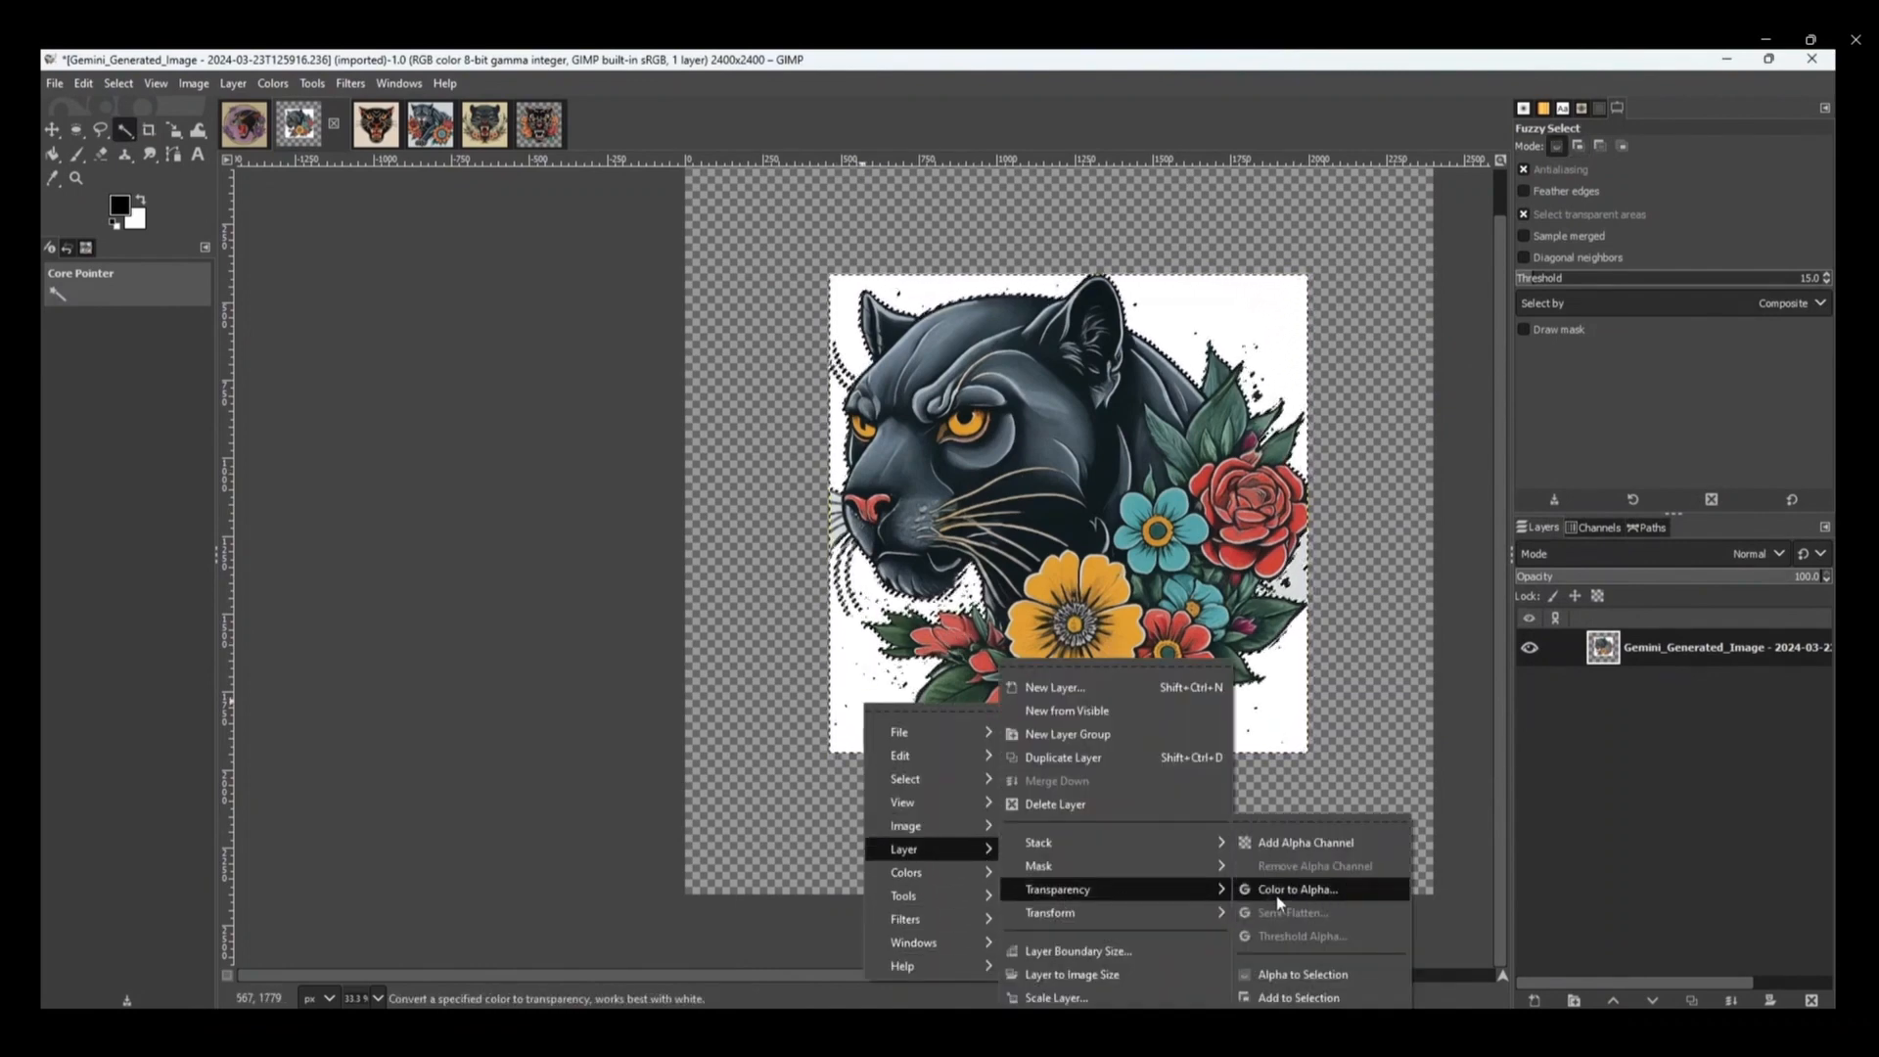
{"action": "left_click", "coordinate": [1277, 896]}
{"action": "left_click", "coordinate": [1648, 616]}
- Outline the white patches between the uppermost whiskers beside the nose with Free Select and delete them
{"action": "key", "text": "1"}
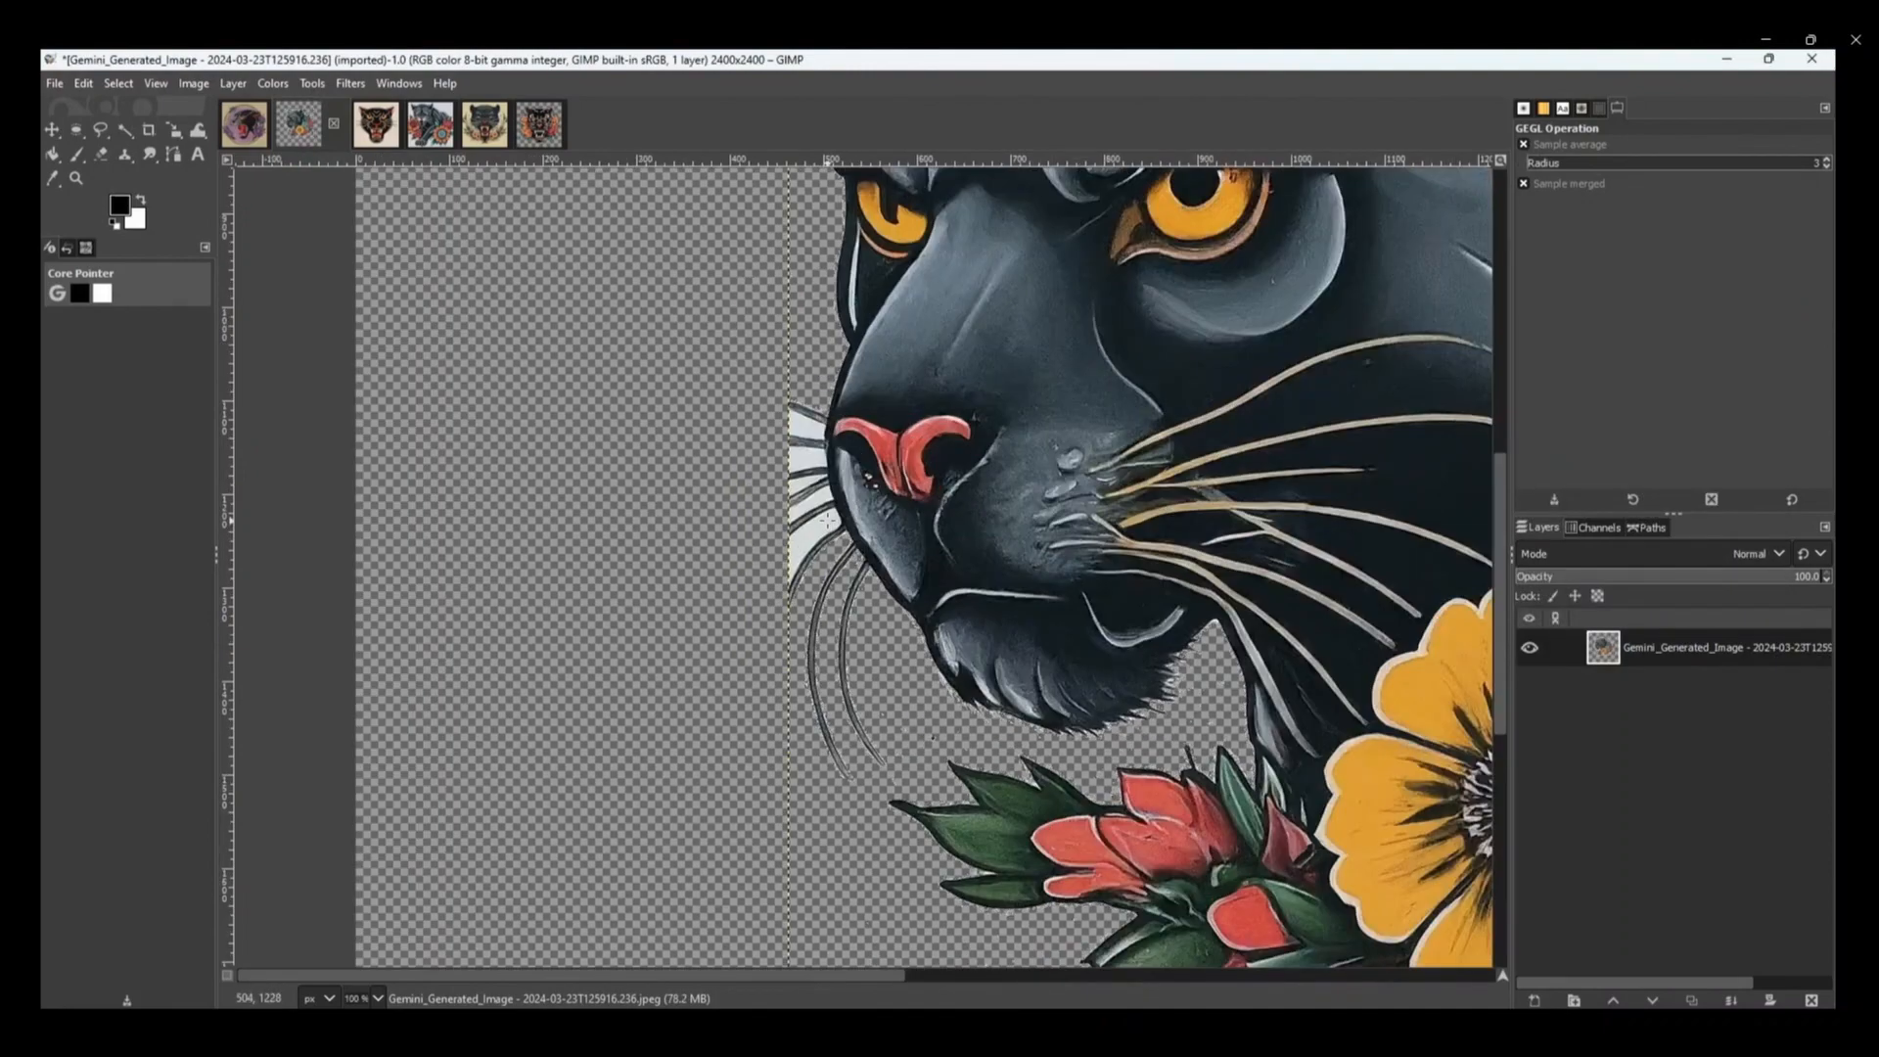
{"action": "scroll", "coordinate": [901, 579], "scroll_direction": "up", "scroll_amount": 1}
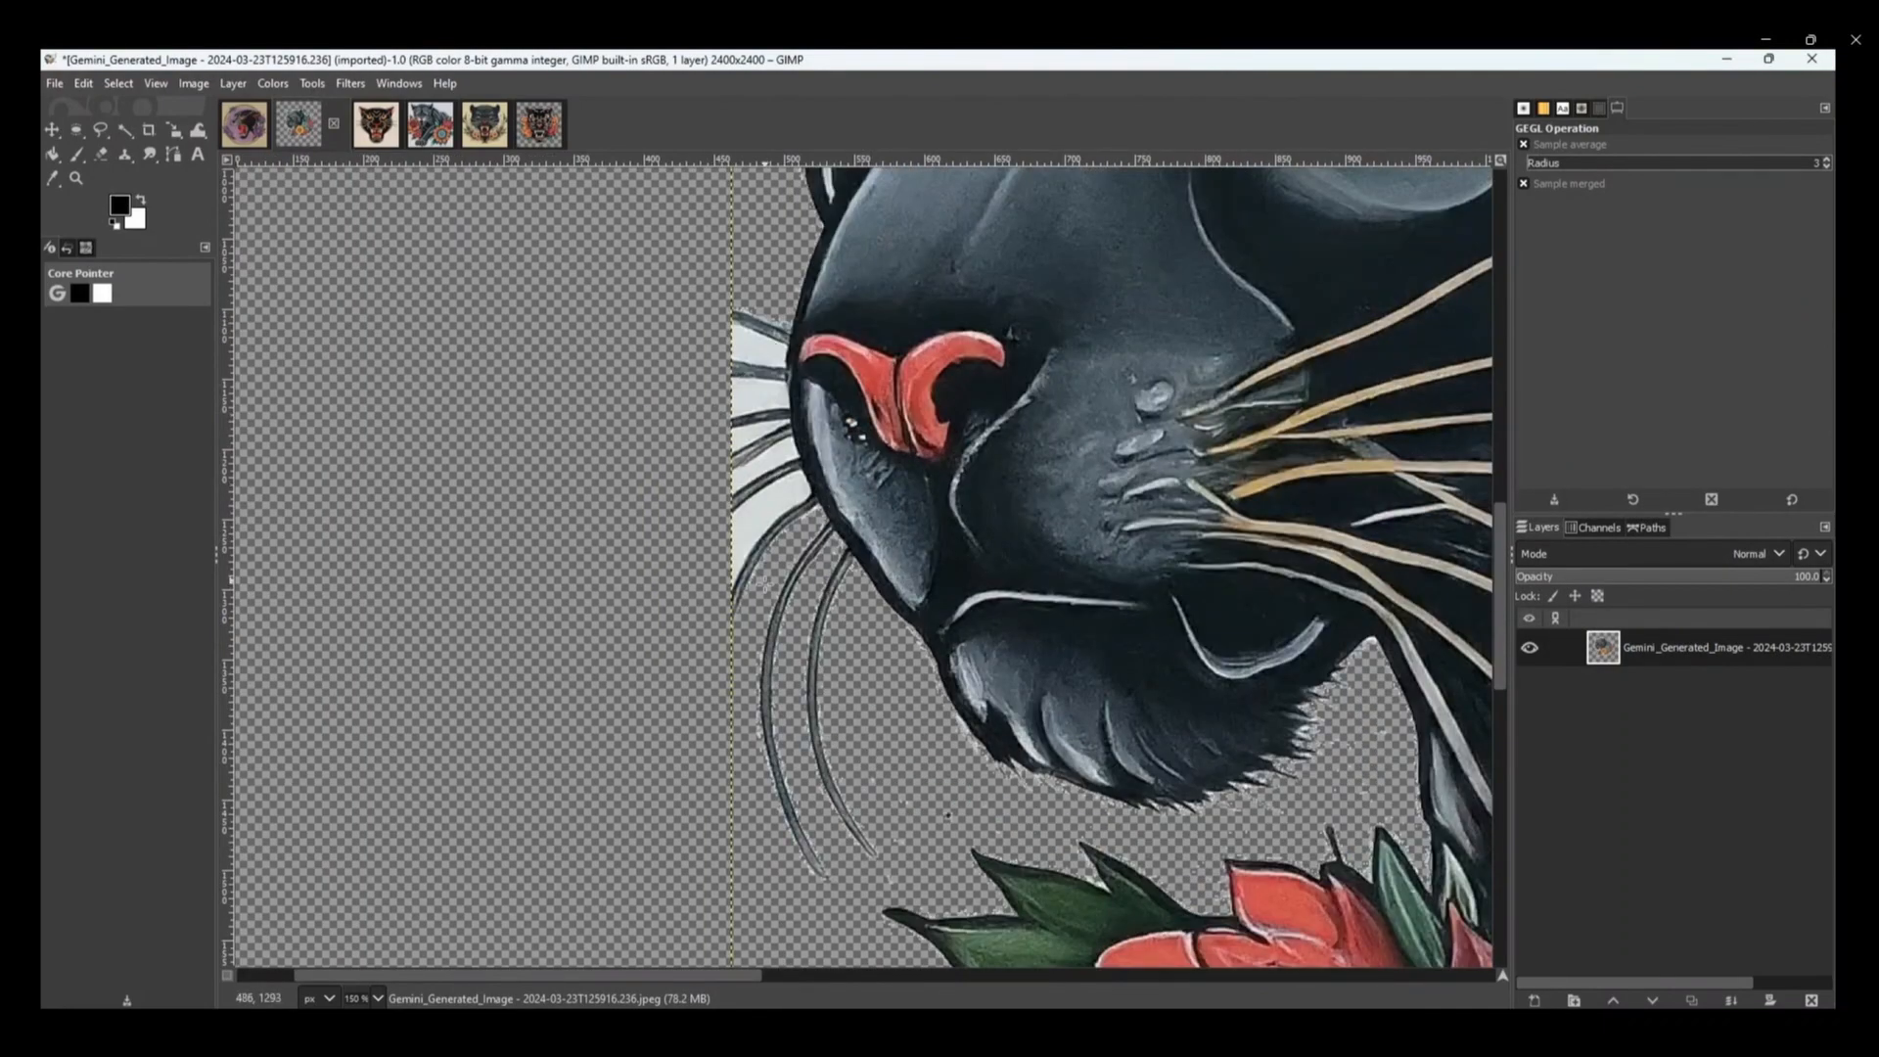
{"action": "scroll", "coordinate": [760, 581], "scroll_direction": "up", "scroll_amount": 2}
{"action": "key", "text": "f"}
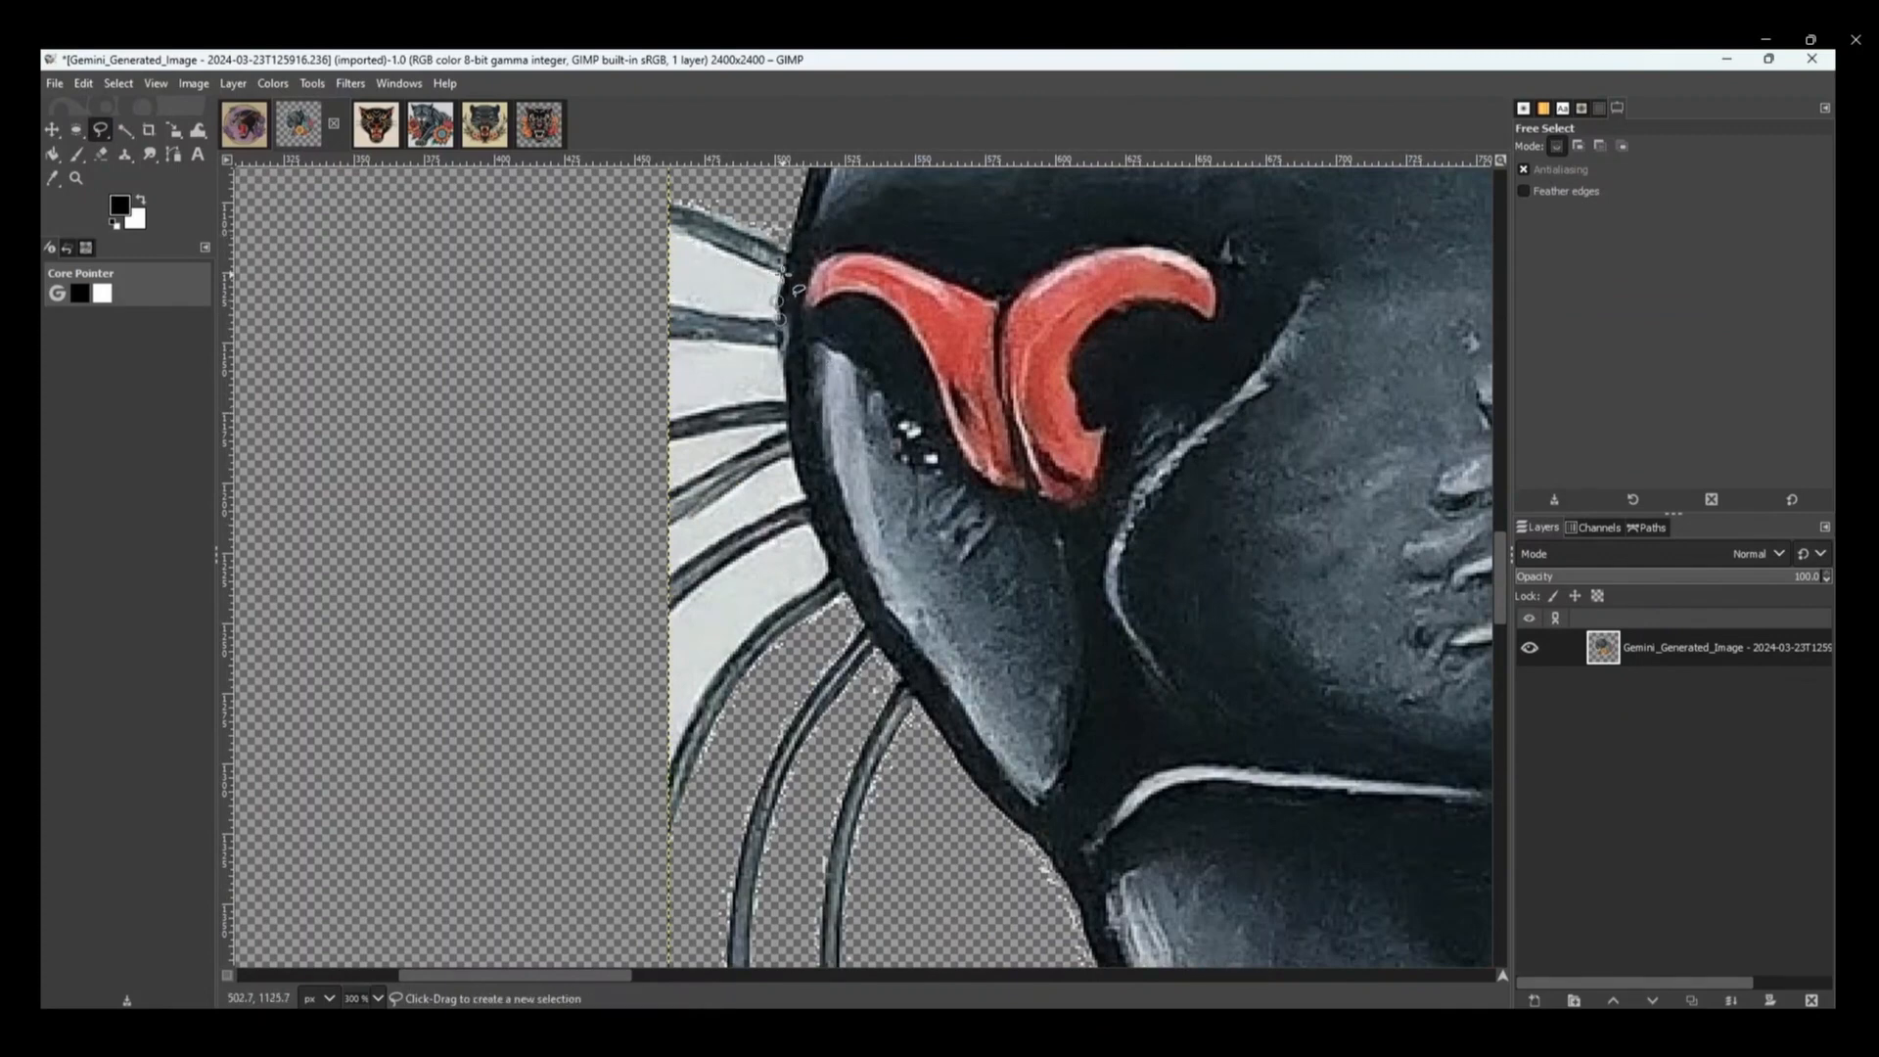
{"action": "mouse_move", "coordinate": [669, 310]}
{"action": "left_mouse_down"}
{"action": "mouse_move", "coordinate": [781, 308]}
{"action": "mouse_move", "coordinate": [782, 274]}
{"action": "left_mouse_up"}
{"action": "key", "text": "Delete"}
{"action": "key", "text": "ctrl+shift+a"}
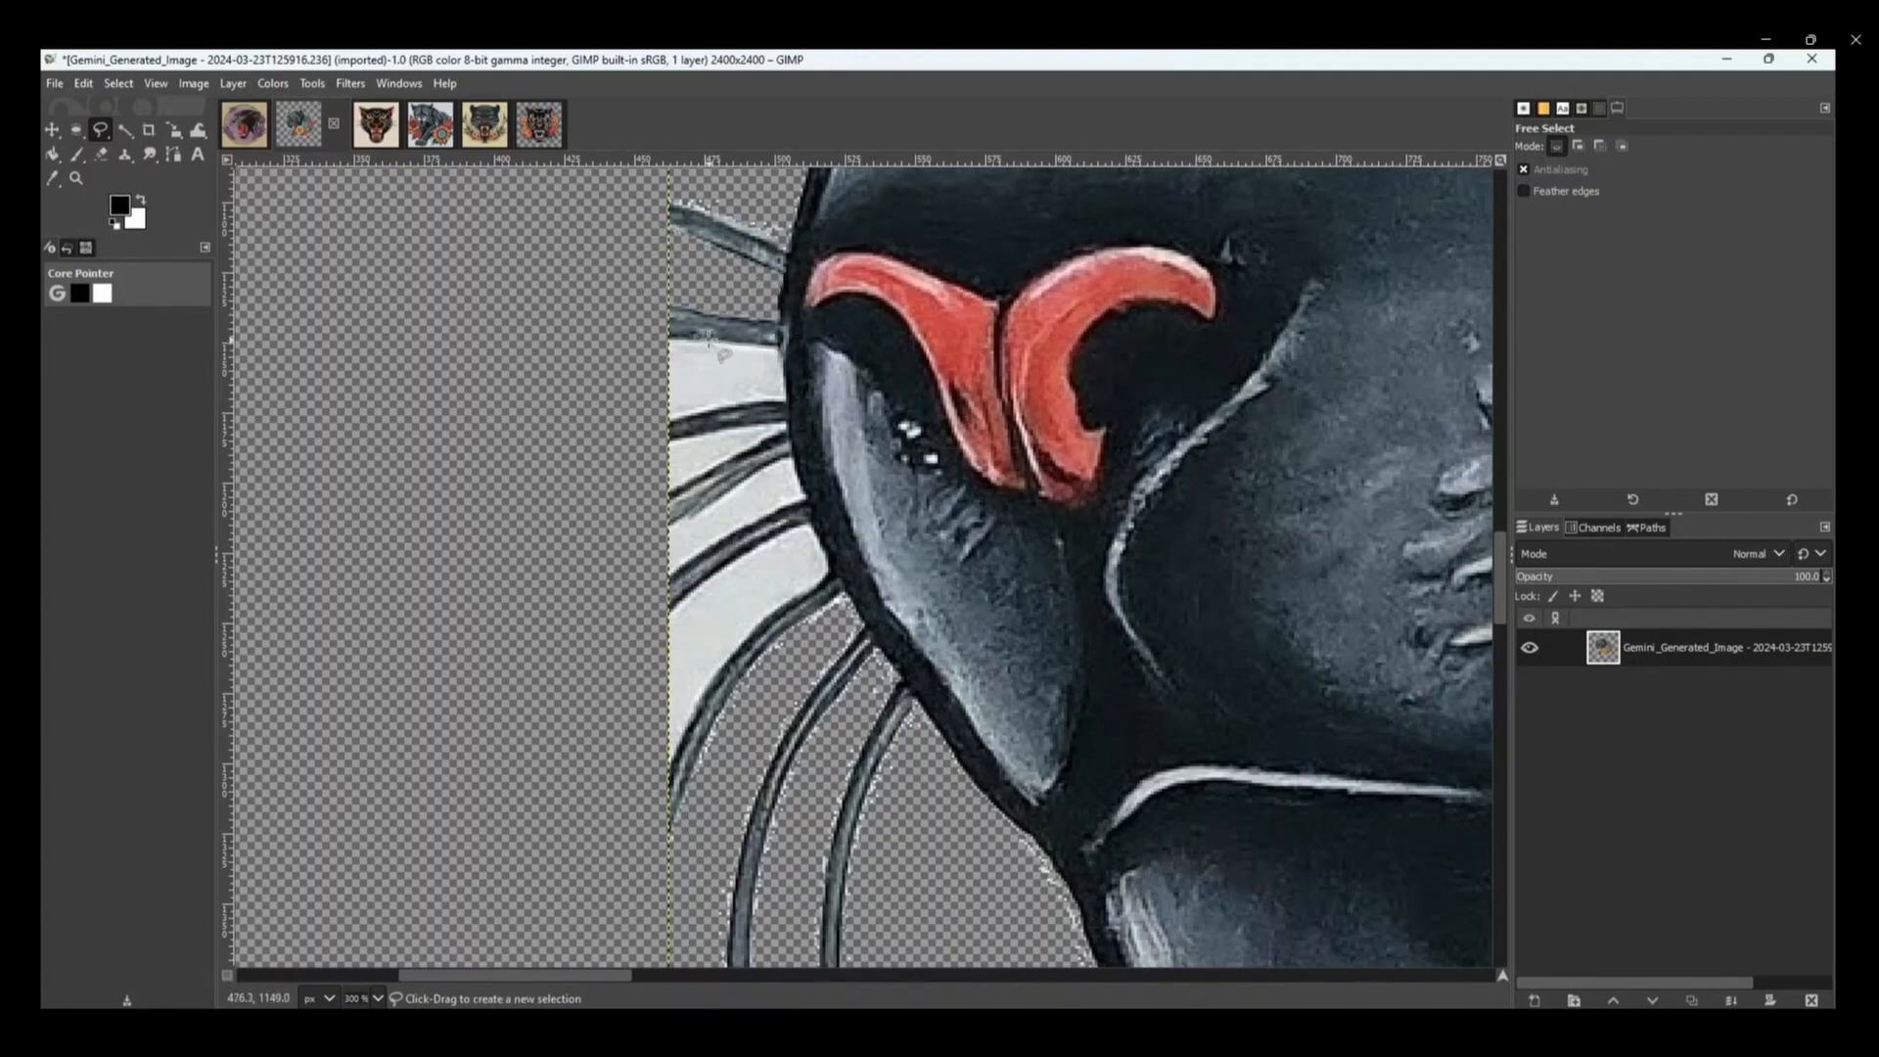
{"action": "mouse_move", "coordinate": [709, 339]}
{"action": "left_mouse_down"}
{"action": "mouse_move", "coordinate": [640, 417]}
{"action": "mouse_move", "coordinate": [783, 415]}
{"action": "mouse_move", "coordinate": [800, 364]}
{"action": "mouse_move", "coordinate": [708, 338]}
{"action": "left_mouse_up"}
{"action": "key", "text": "Delete"}
{"action": "key", "text": "ctrl+shift+a"}
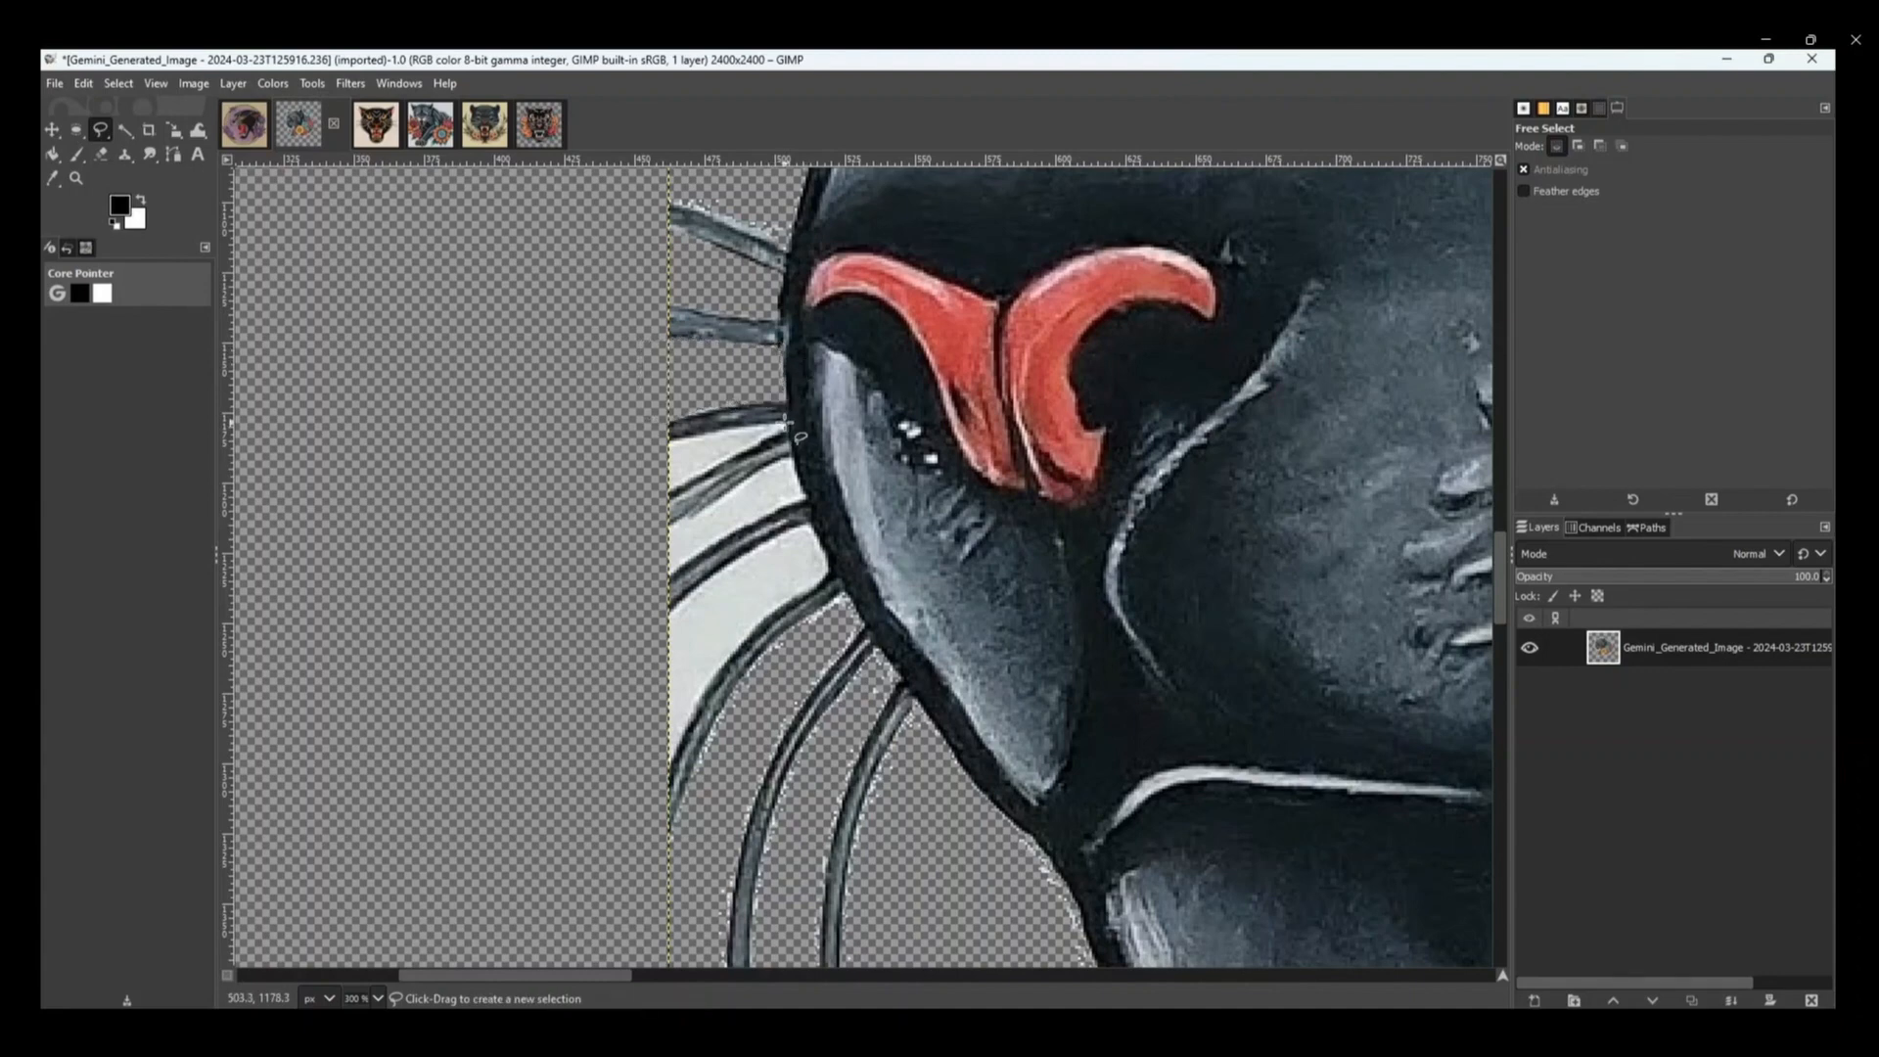
- Delete the remaining white patches between the lower whiskers using Free Select, clearing the selection after each one
{"action": "mouse_move", "coordinate": [788, 423]}
{"action": "left_mouse_down"}
{"action": "mouse_move", "coordinate": [657, 447]}
{"action": "mouse_move", "coordinate": [629, 501]}
{"action": "mouse_move", "coordinate": [797, 426]}
{"action": "mouse_move", "coordinate": [793, 457]}
{"action": "mouse_move", "coordinate": [637, 535]}
{"action": "mouse_move", "coordinate": [649, 585]}
{"action": "mouse_move", "coordinate": [810, 519]}
{"action": "mouse_move", "coordinate": [799, 449]}
{"action": "left_mouse_up"}
{"action": "key", "text": "Delete"}
{"action": "key", "text": "ctrl+shift+a"}
{"action": "key", "text": "Delete"}
{"action": "key", "text": "ctrl+shift+a"}
{"action": "scroll", "coordinate": [799, 448], "scroll_direction": "down", "scroll_amount": 3}
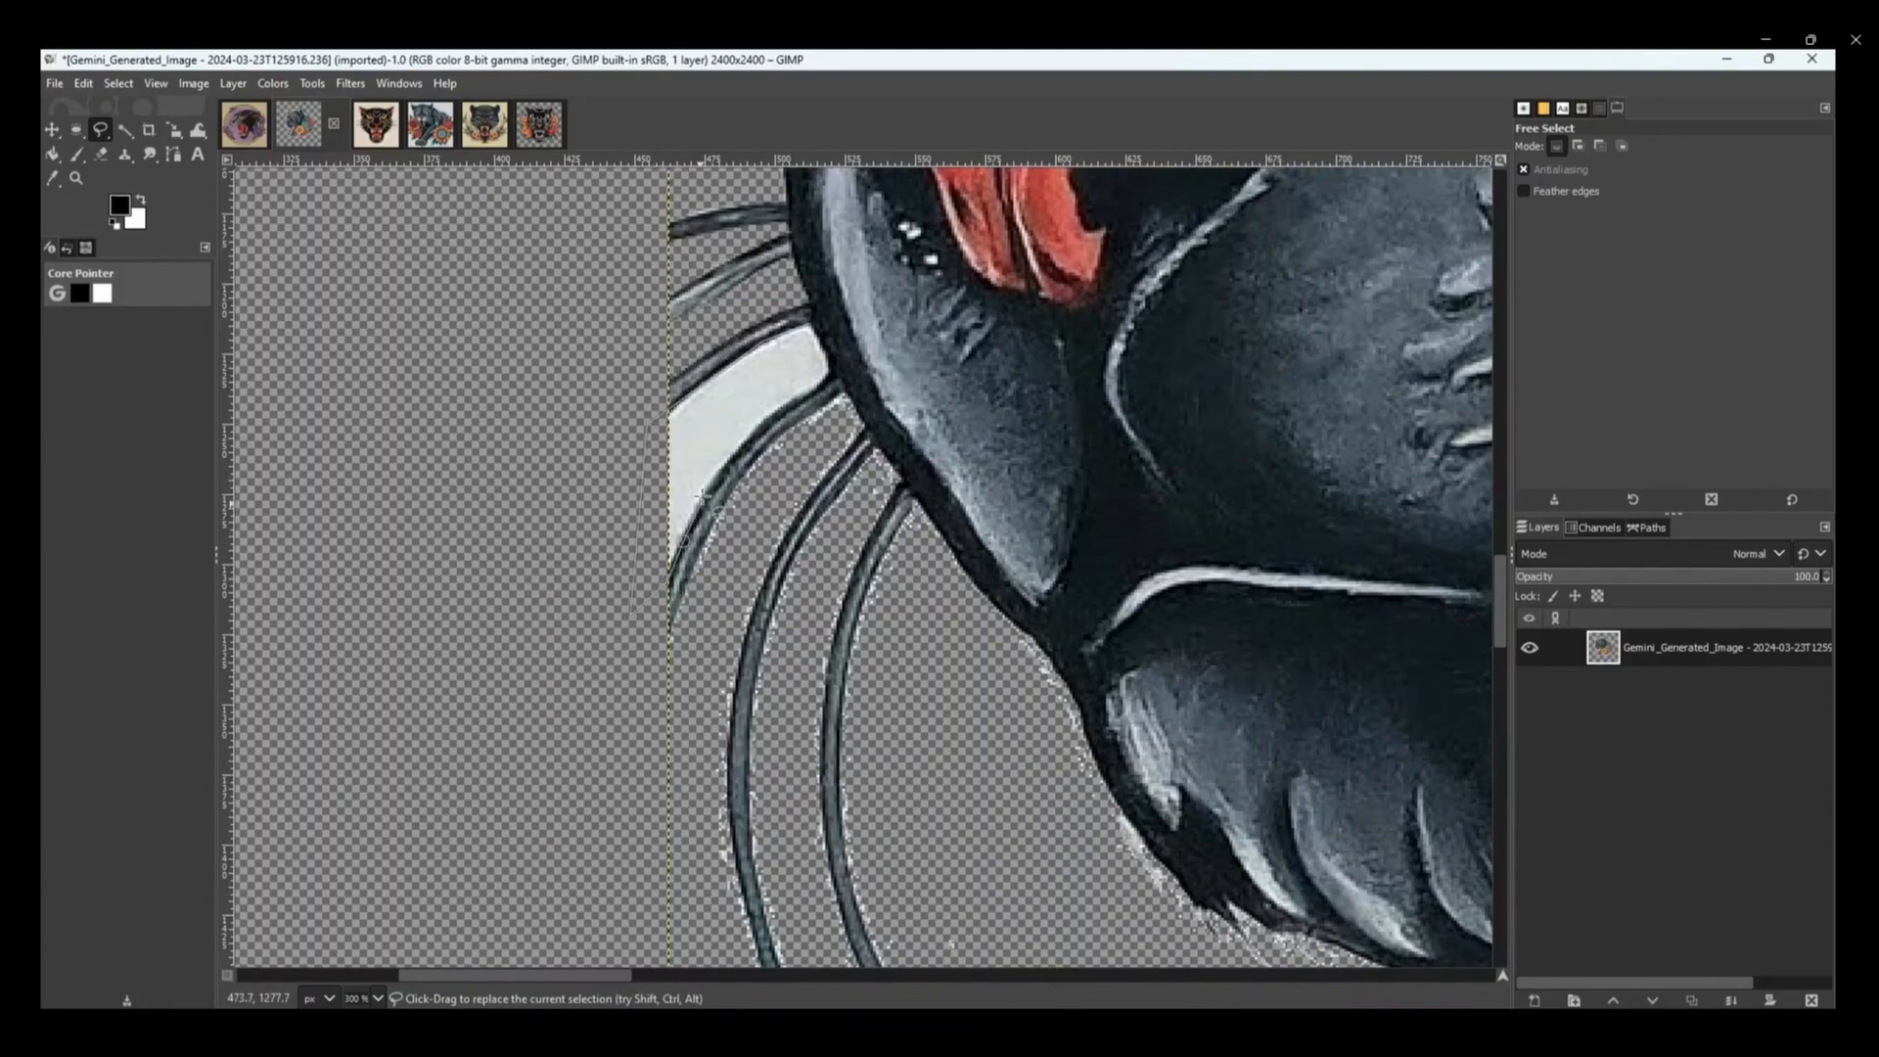
{"action": "mouse_move", "coordinate": [729, 448]}
{"action": "left_mouse_down"}
{"action": "mouse_move", "coordinate": [830, 377]}
{"action": "mouse_move", "coordinate": [836, 345]}
{"action": "mouse_move", "coordinate": [809, 321]}
{"action": "left_mouse_up"}
{"action": "key", "text": "Delete"}
{"action": "key", "text": "ctrl+shift+a"}
- Erase the stray white specks between the whisker tips and the green leaves with the Eraser at size 26
{"action": "scroll", "coordinate": [798, 352], "scroll_direction": "down", "scroll_amount": 3}
{"action": "scroll", "coordinate": [905, 759], "scroll_direction": "down", "scroll_amount": 3}
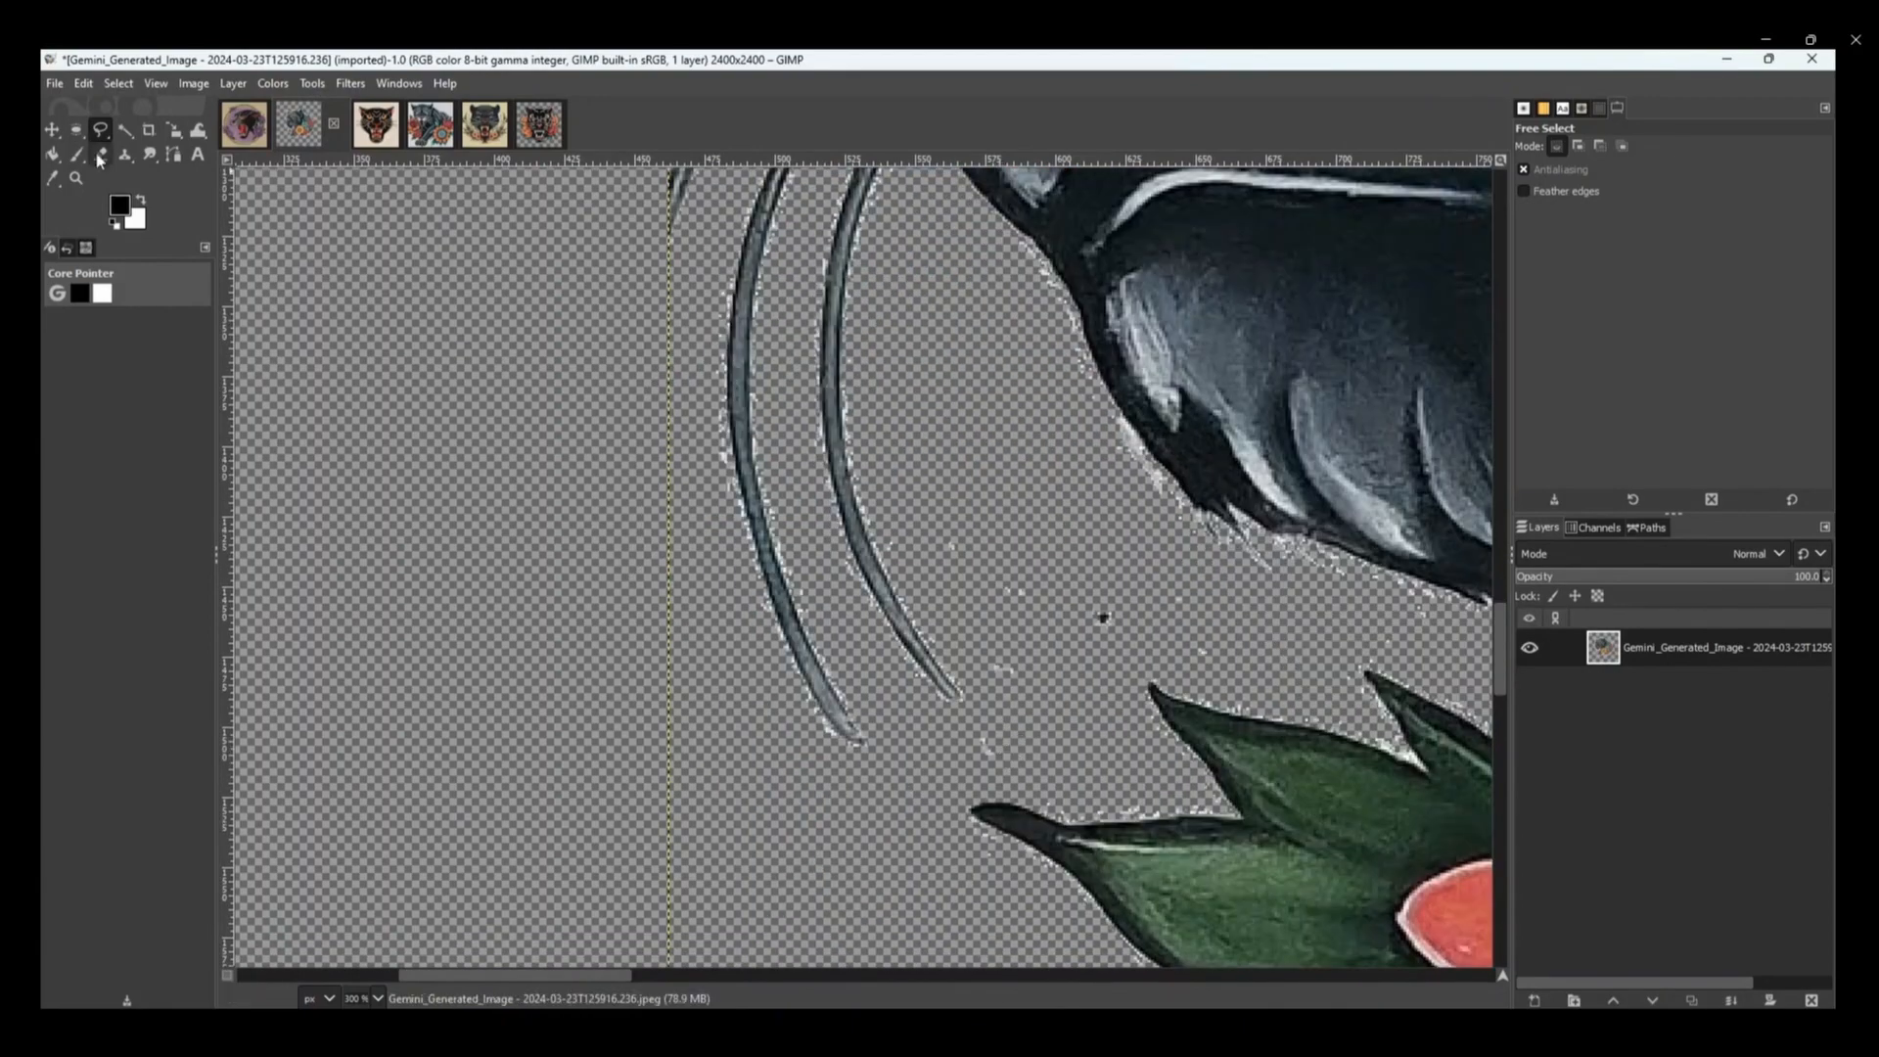
{"action": "key", "text": "shift+e"}
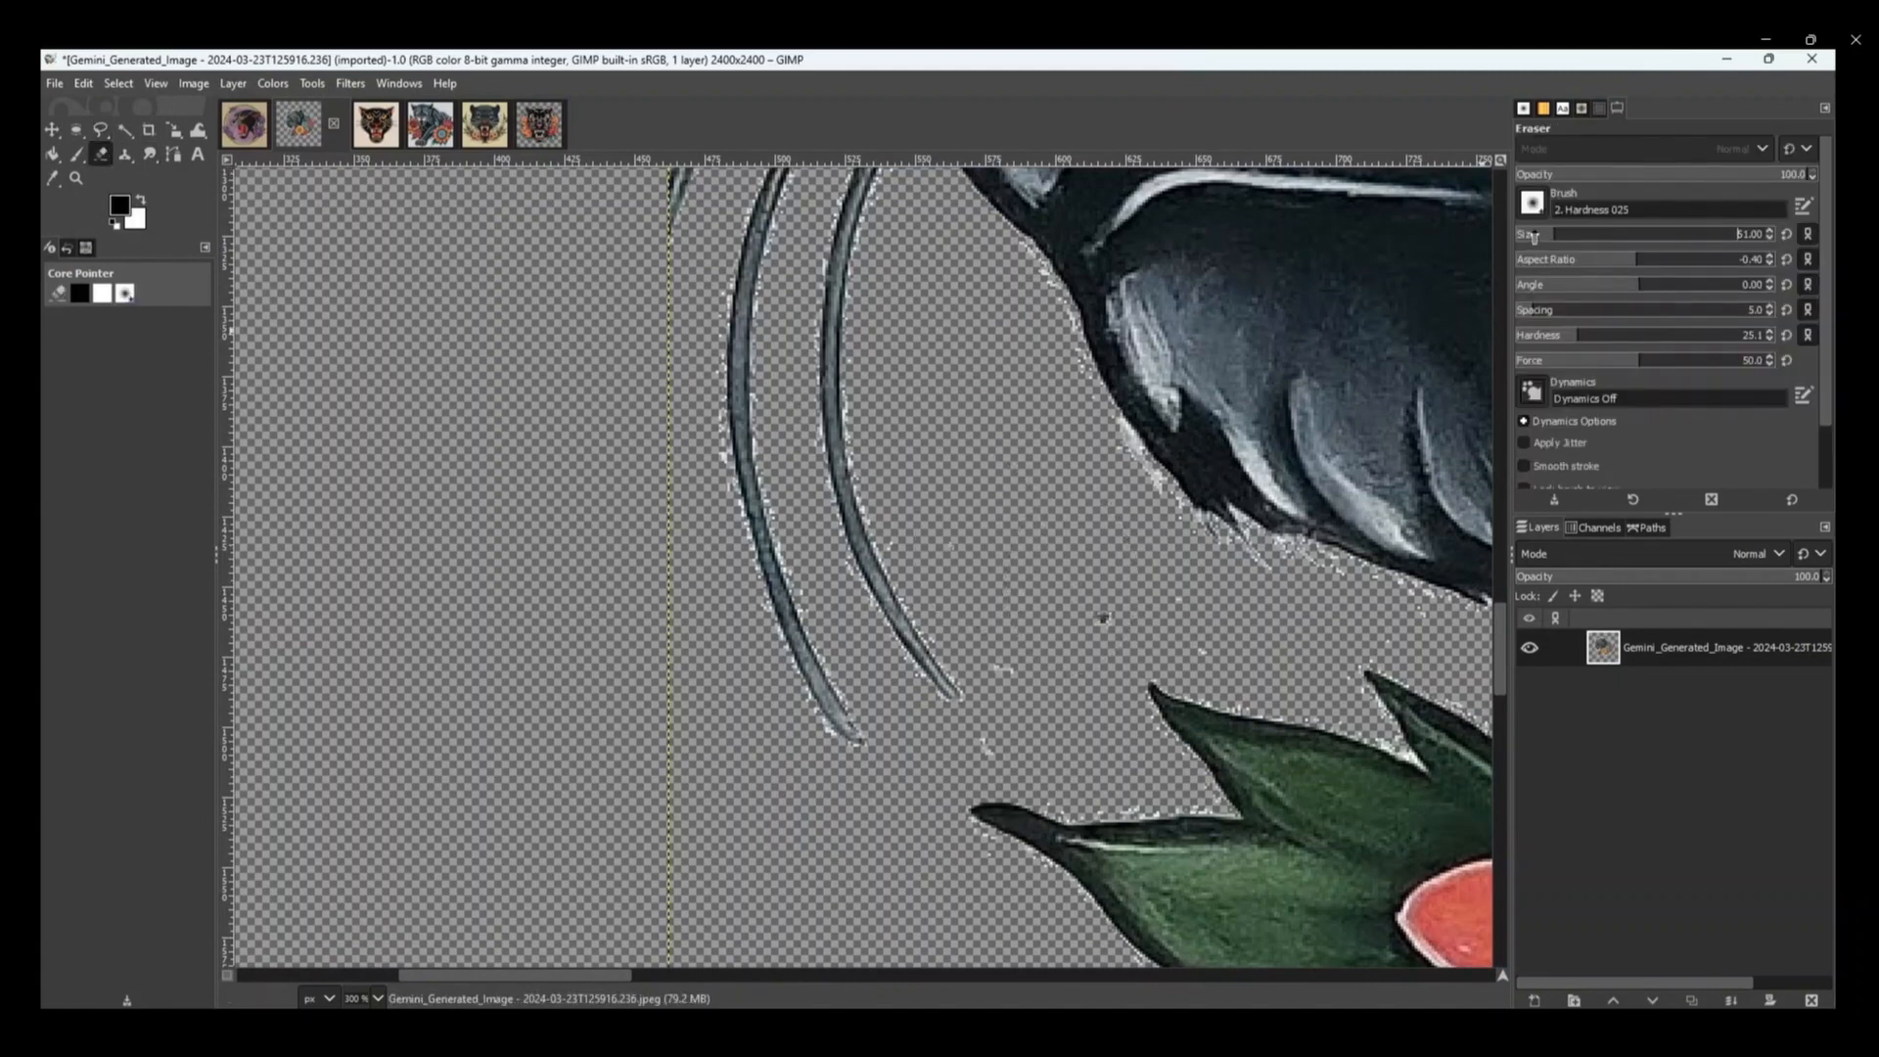
{"action": "scroll", "coordinate": [1534, 238], "scroll_direction": "down", "scroll_amount": 2}
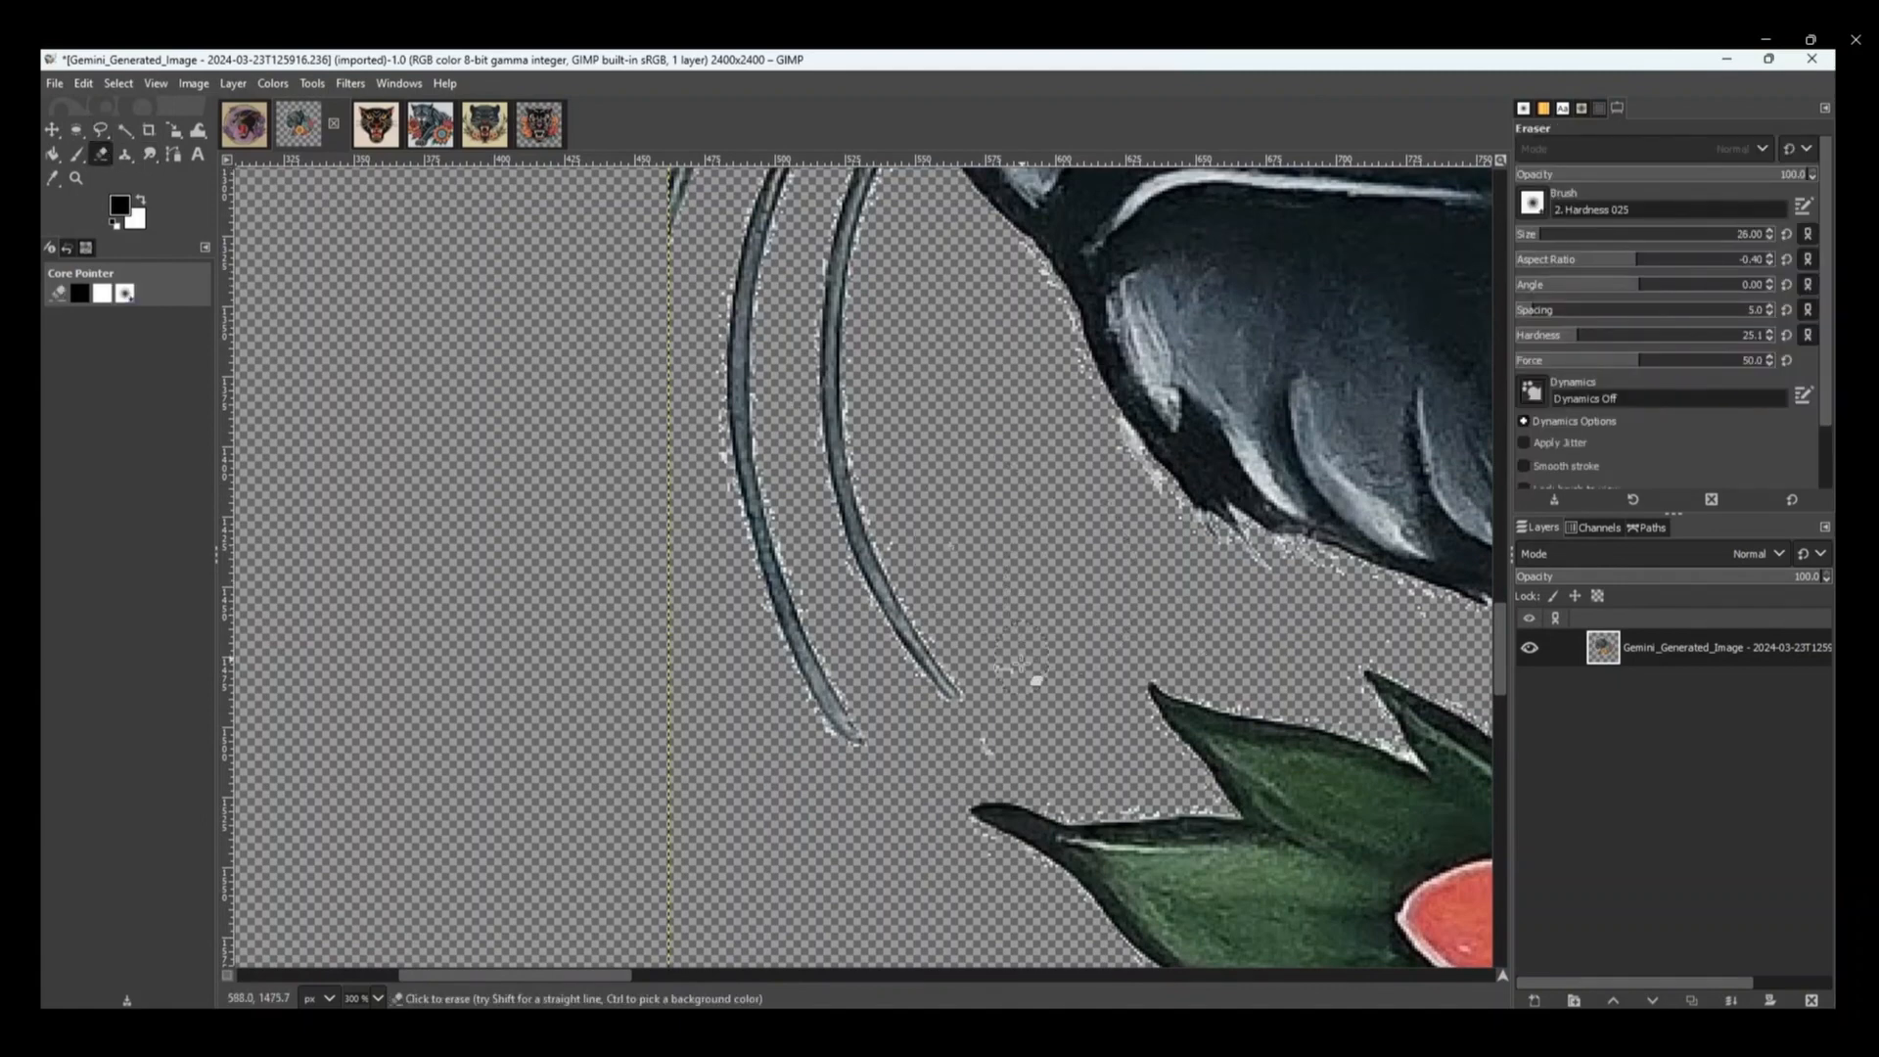
- Trim the white fringe along the green leaf tips and the front of the chin with Free Select
{"action": "scroll", "coordinate": [967, 481], "scroll_direction": "up", "scroll_amount": 3}
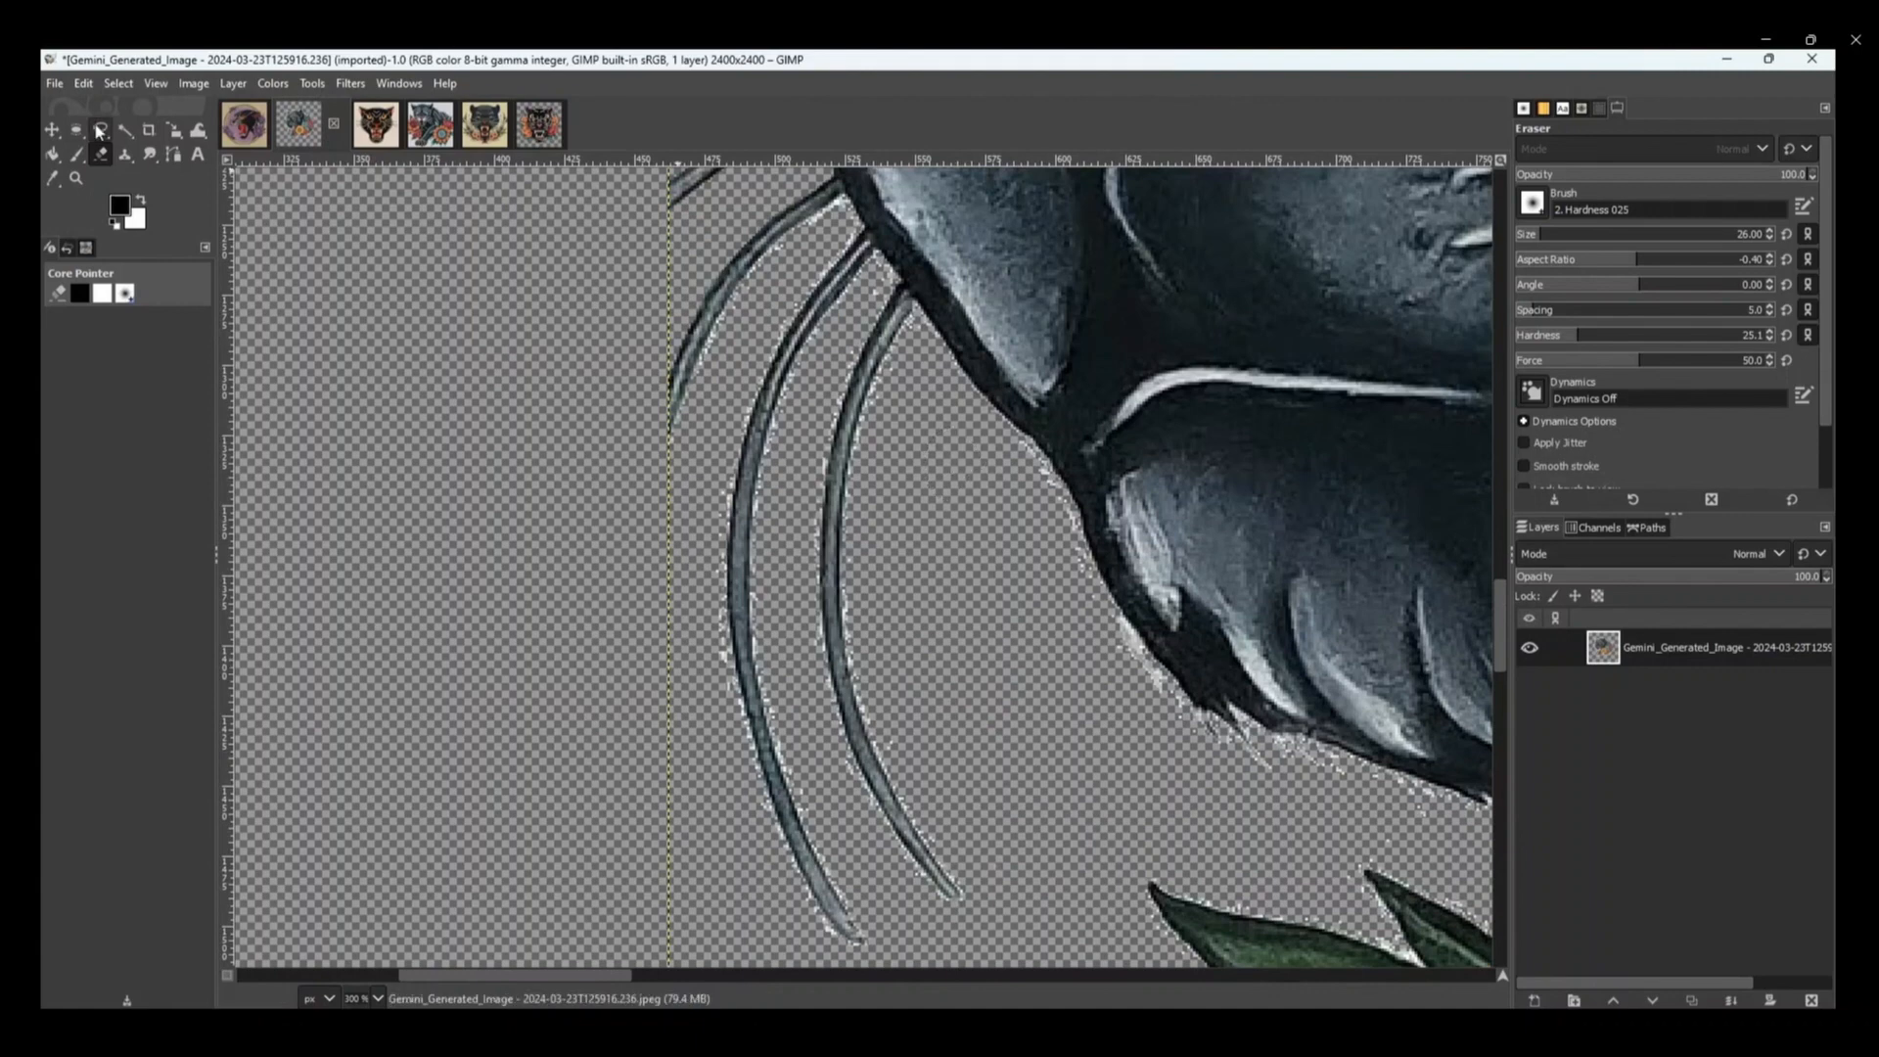
{"action": "key", "text": "f"}
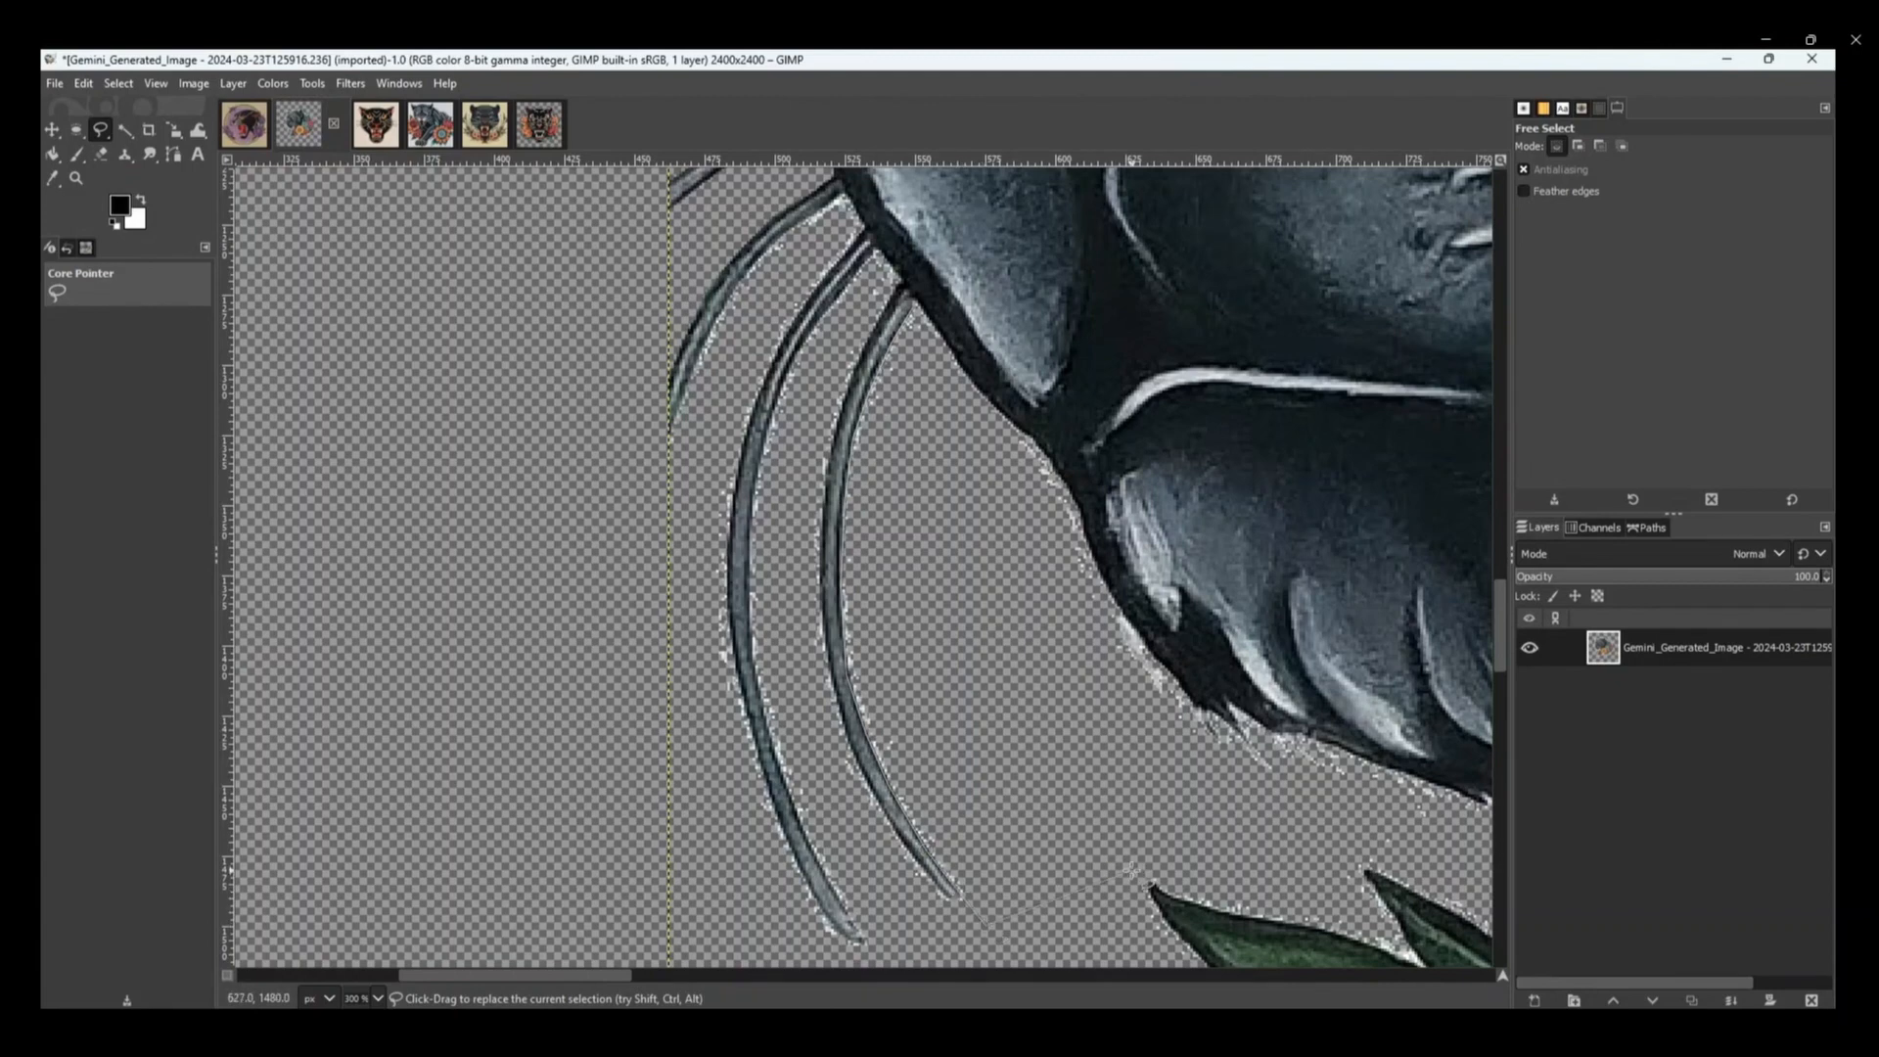
{"action": "left_click", "coordinate": [1269, 919]}
{"action": "scroll", "coordinate": [1420, 969], "scroll_direction": "down", "scroll_amount": 3}
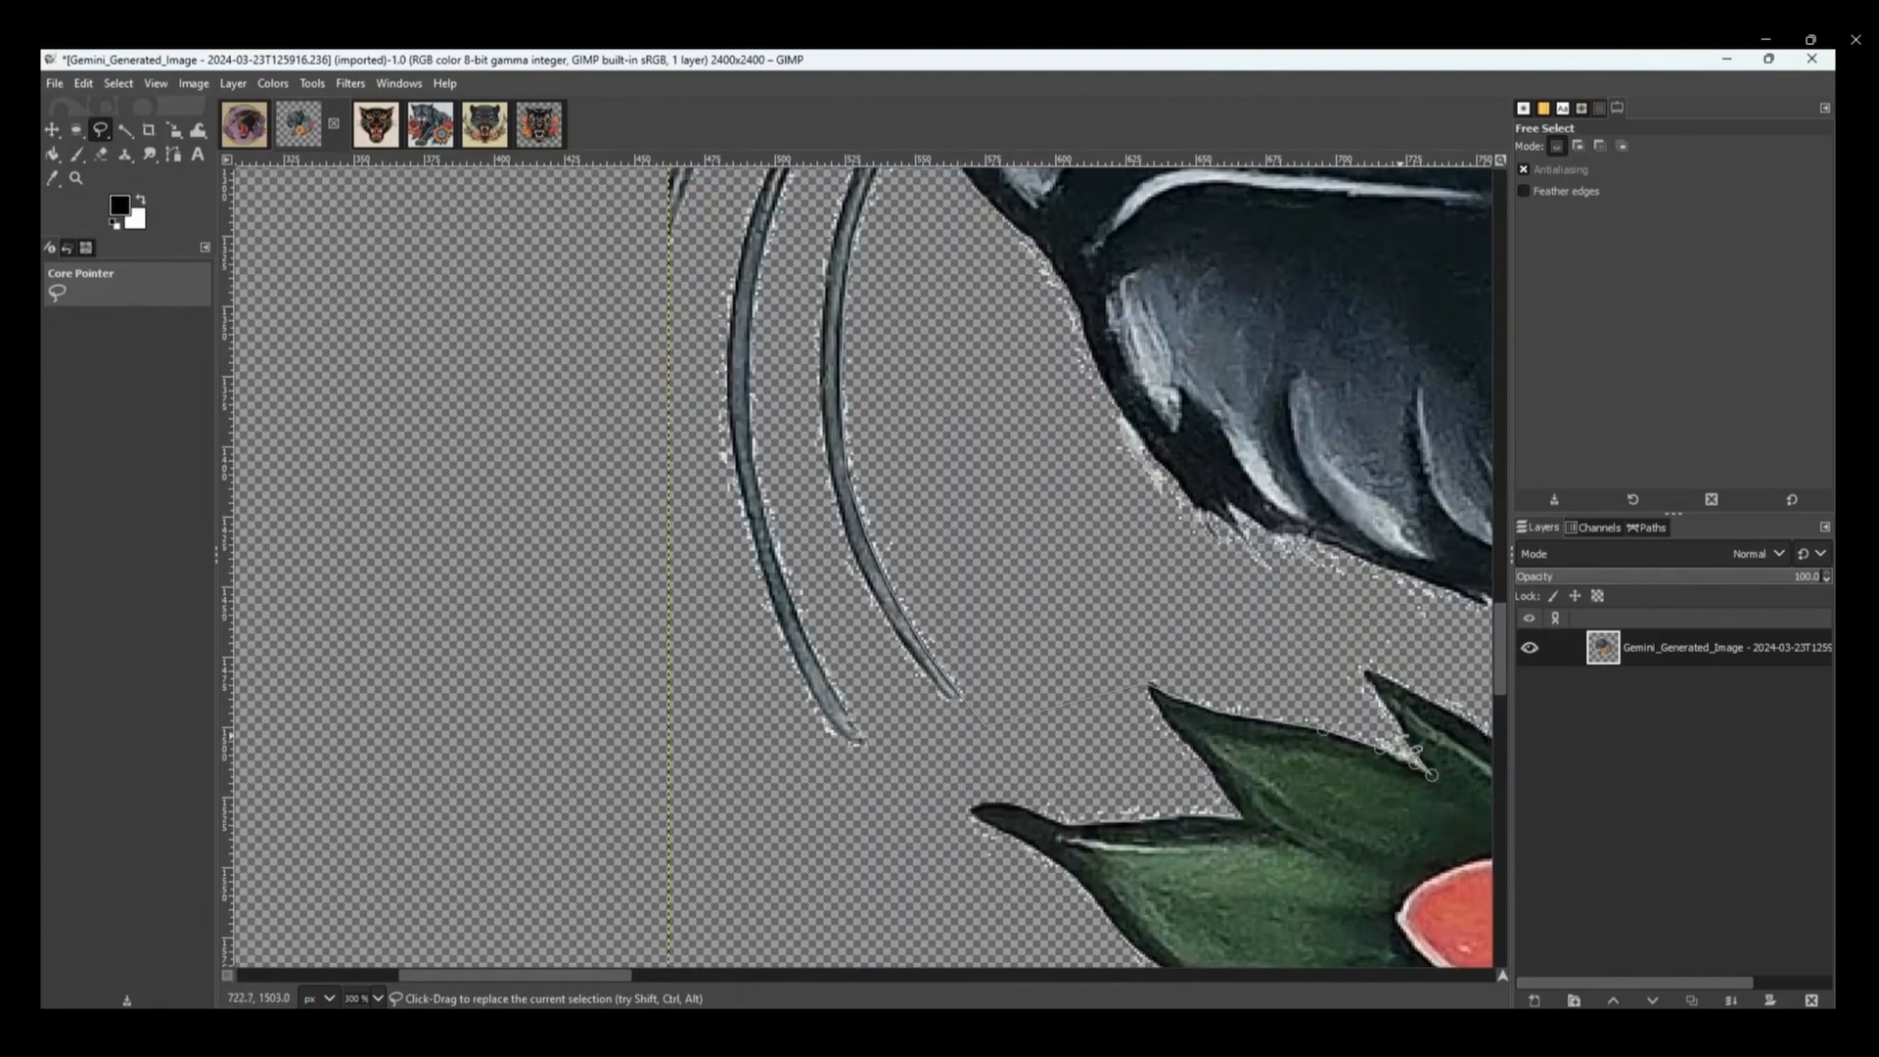
{"action": "left_click", "coordinate": [1363, 671]}
{"action": "left_click", "coordinate": [1172, 477]}
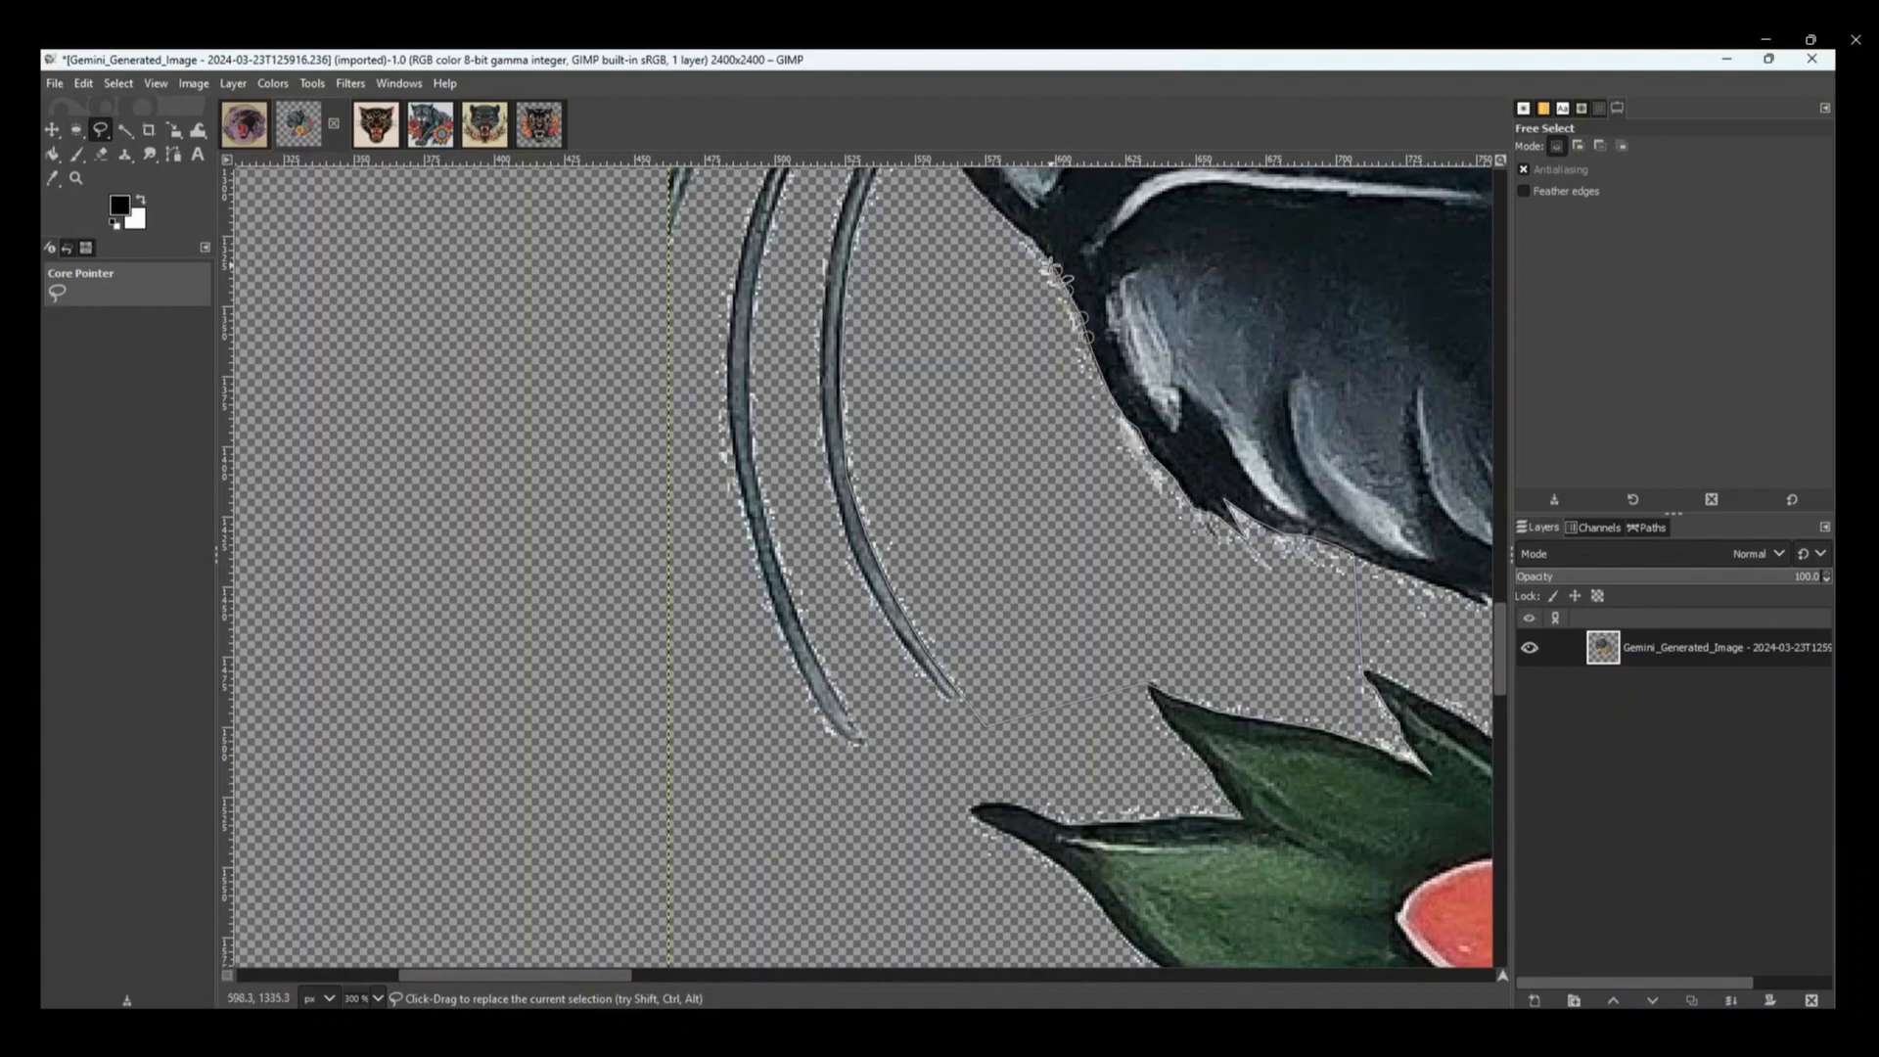
{"action": "scroll", "coordinate": [984, 293], "scroll_direction": "up", "scroll_amount": 3}
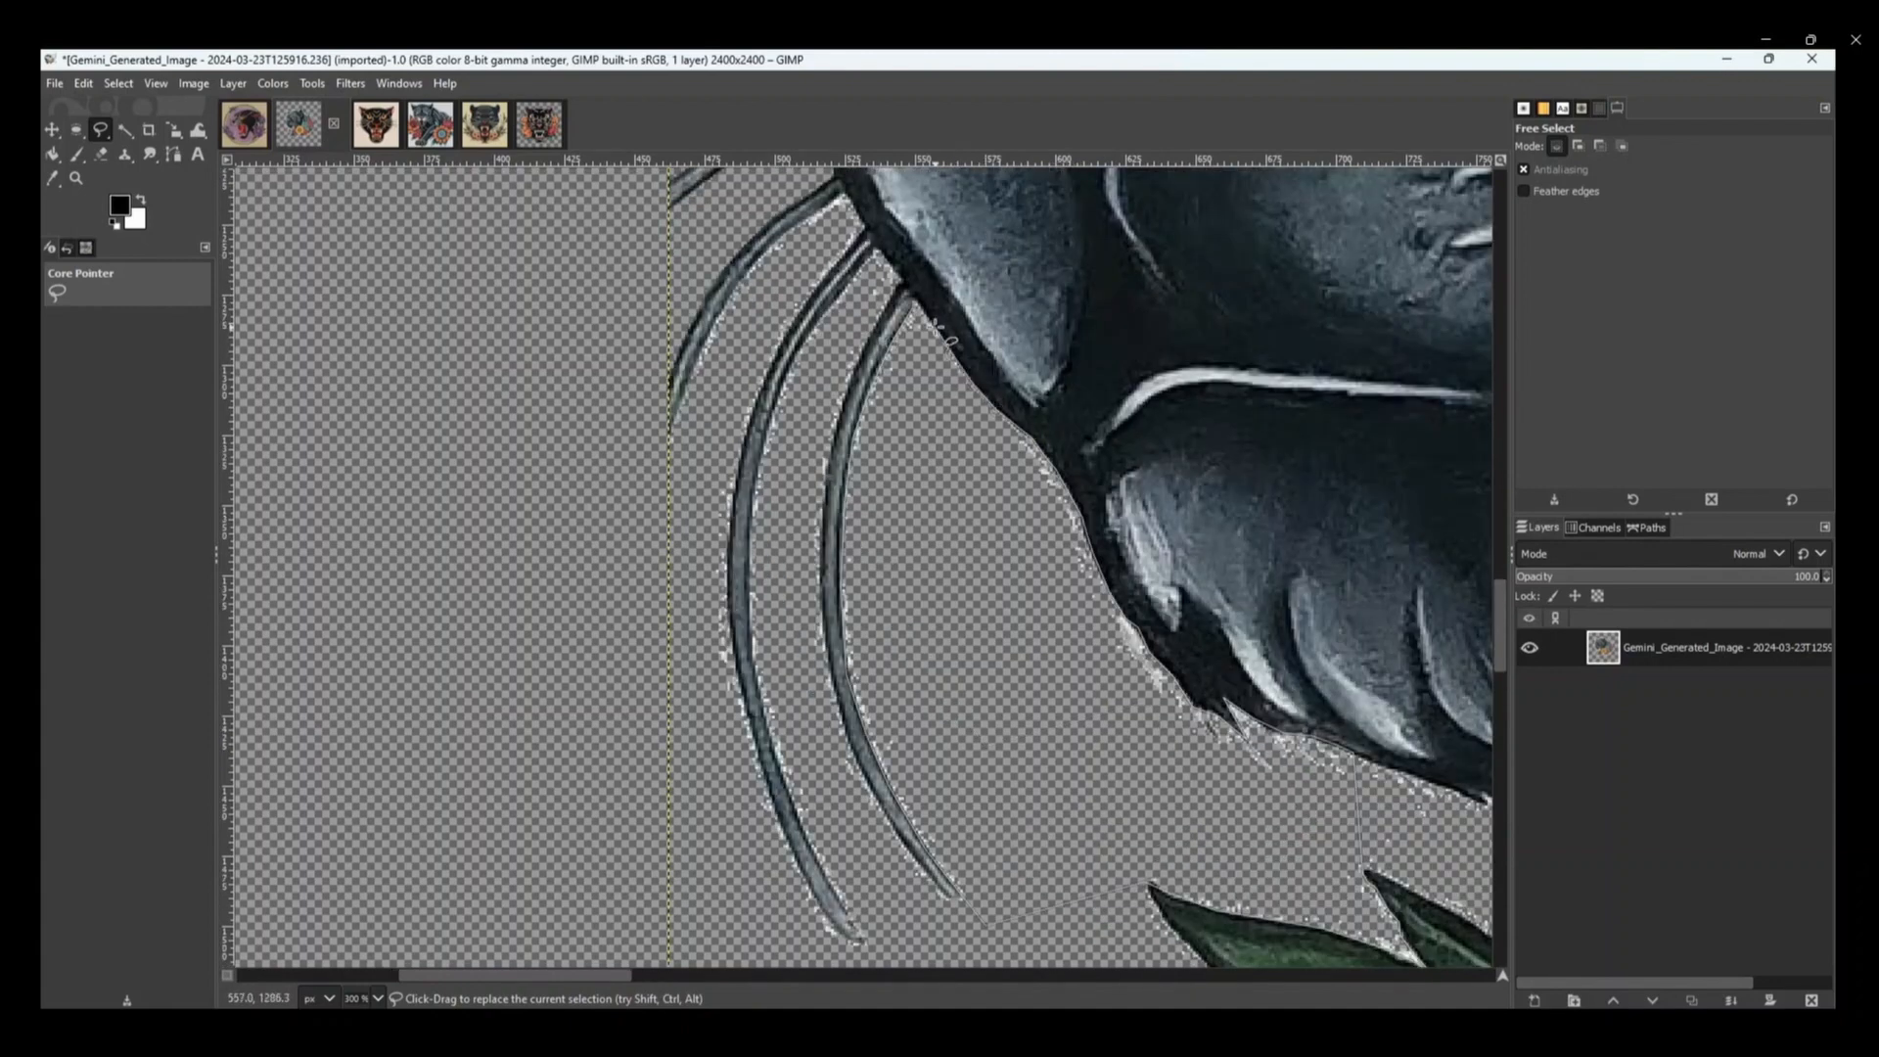
{"action": "key", "text": "Escape"}
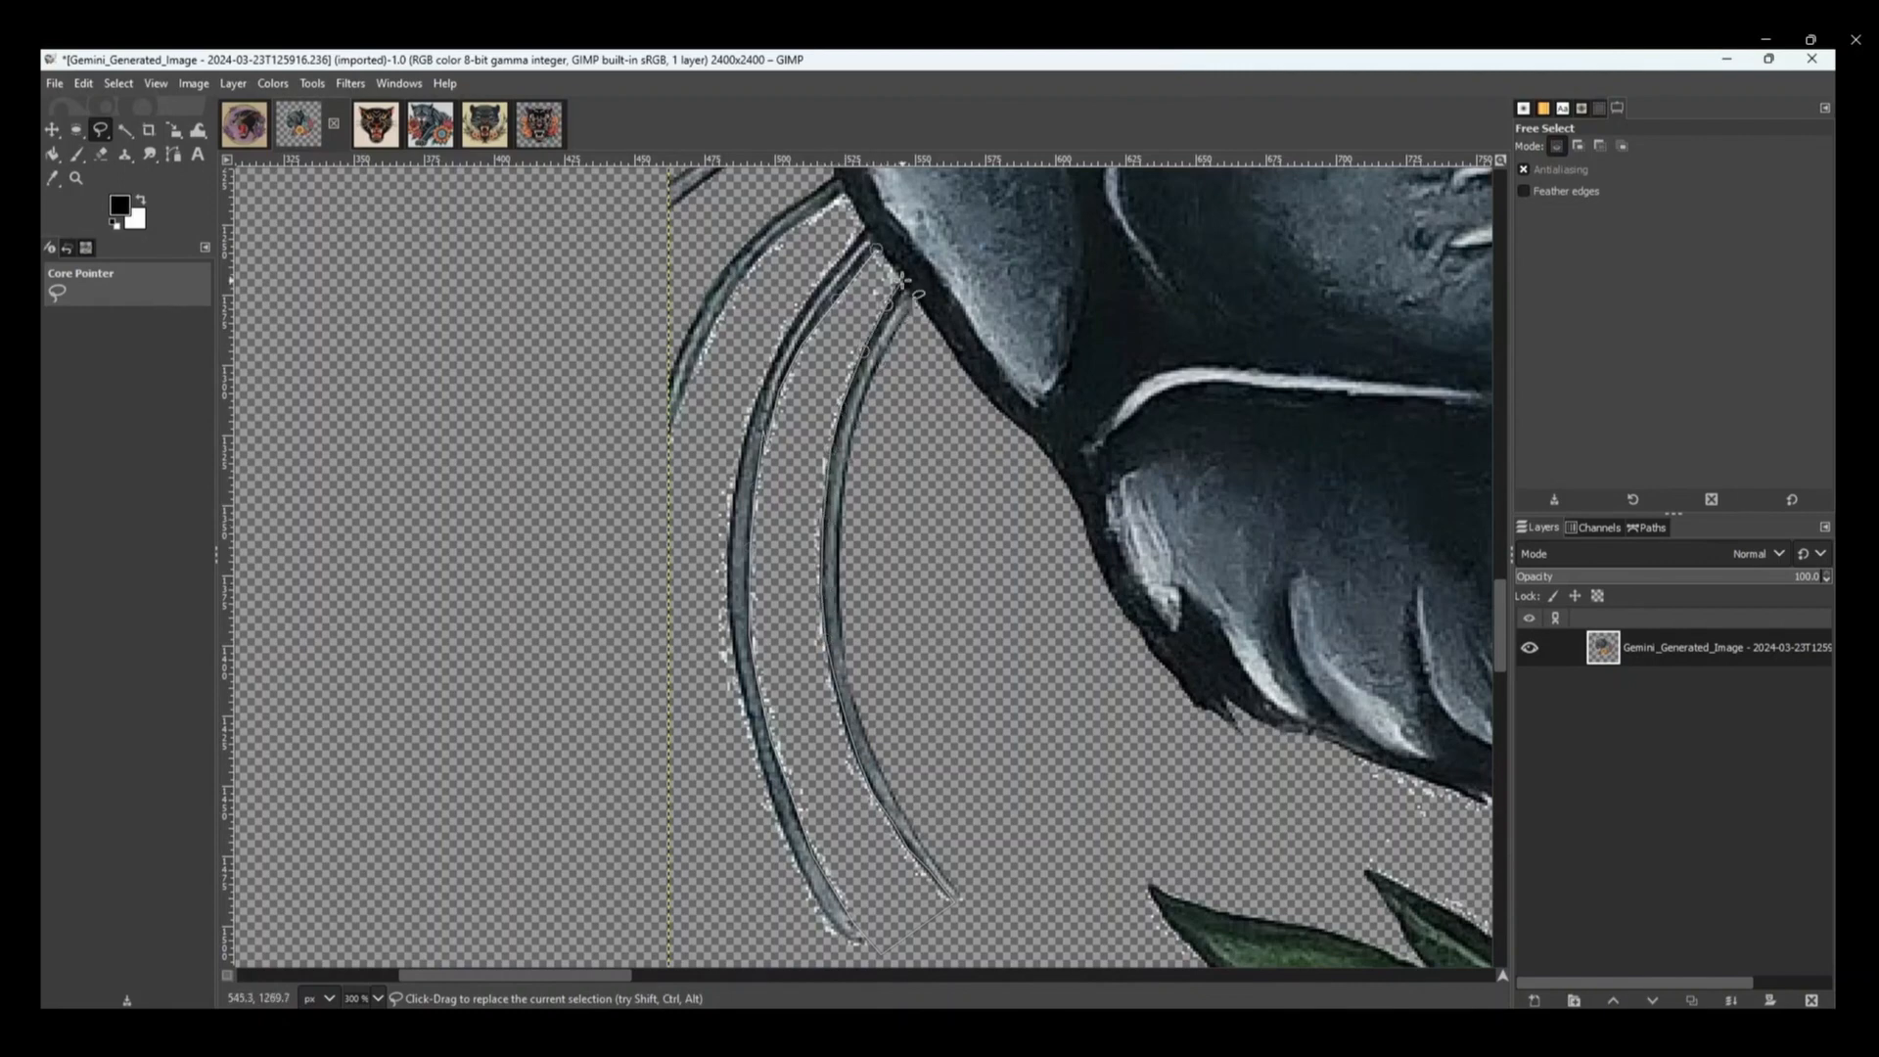
- Delete the white fringe around the whisker nearest the chin with a Free Select outline, and clear the selection
{"action": "left_click", "coordinate": [876, 250]}
{"action": "key", "text": "Delete"}
{"action": "key", "text": "ctrl+shift+a"}
- Delete the white fringe along the second whisker from the chin and the underside of the whisker above it
{"action": "left_click", "coordinate": [843, 199]}
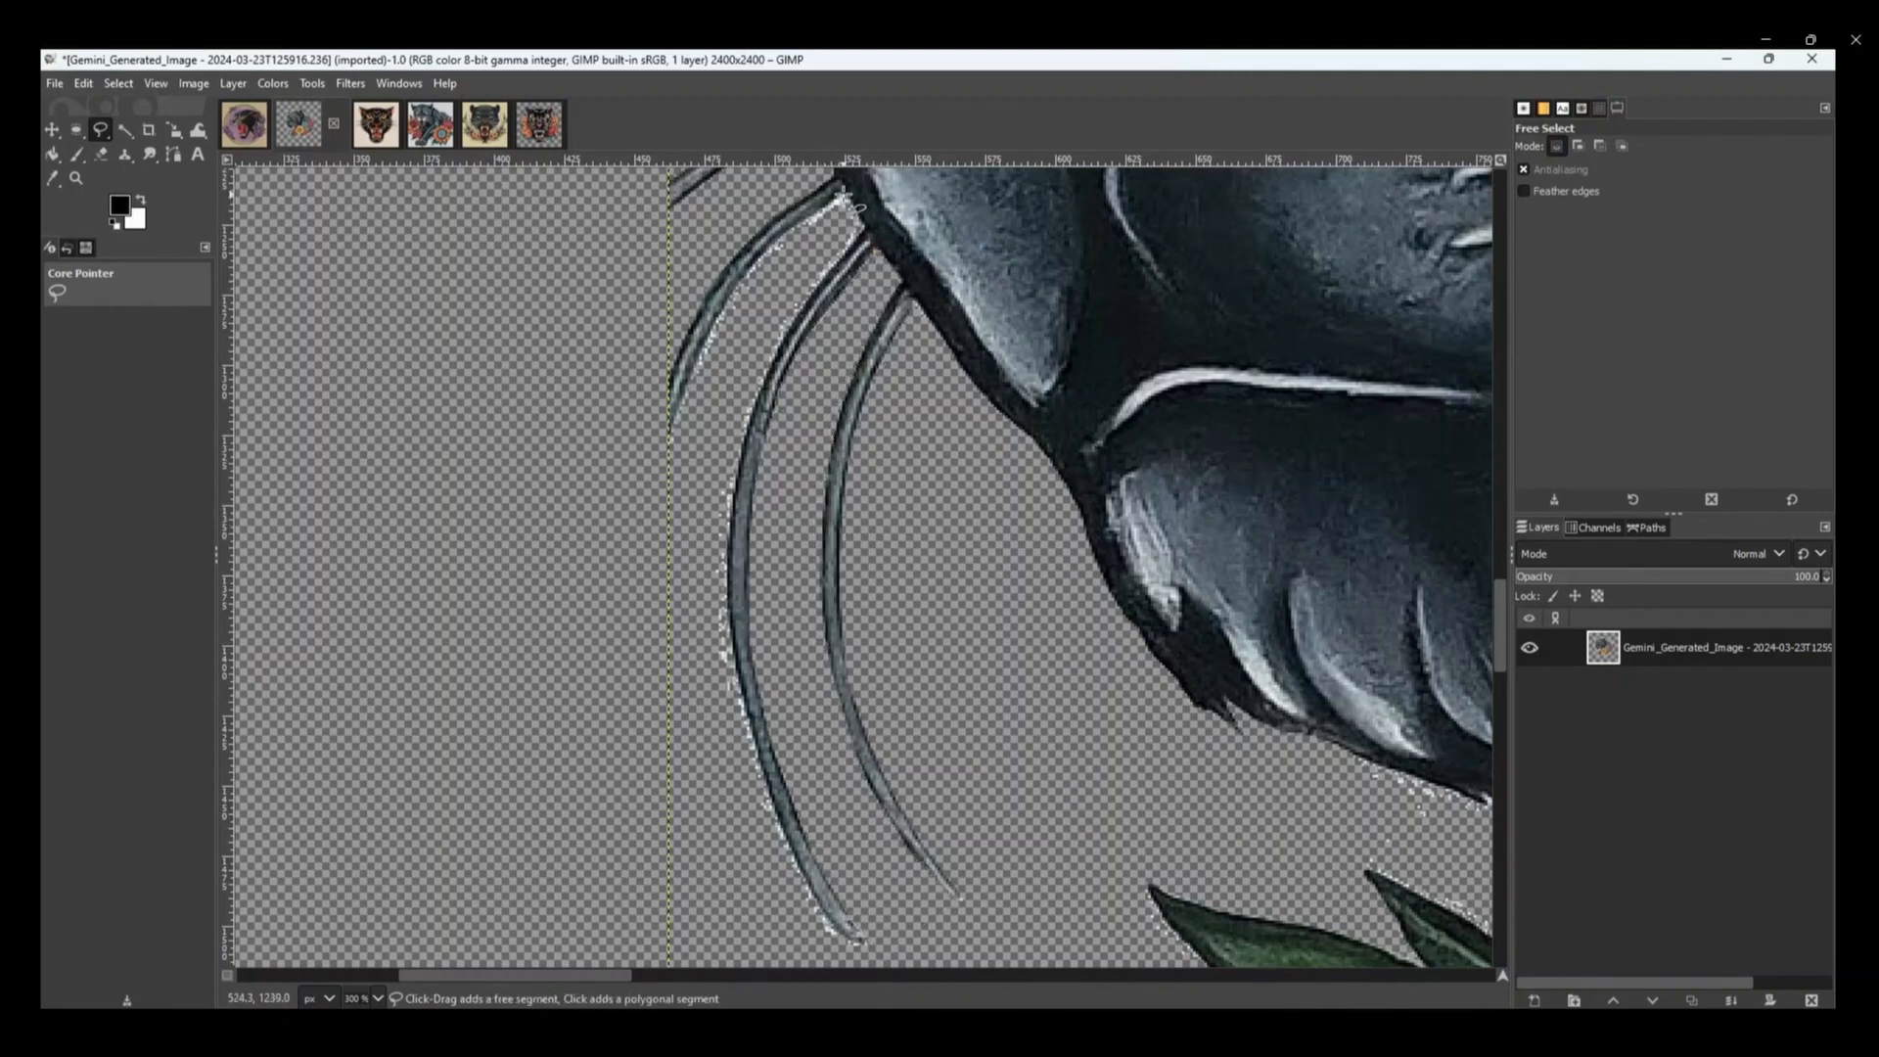
{"action": "left_click", "coordinate": [867, 230]}
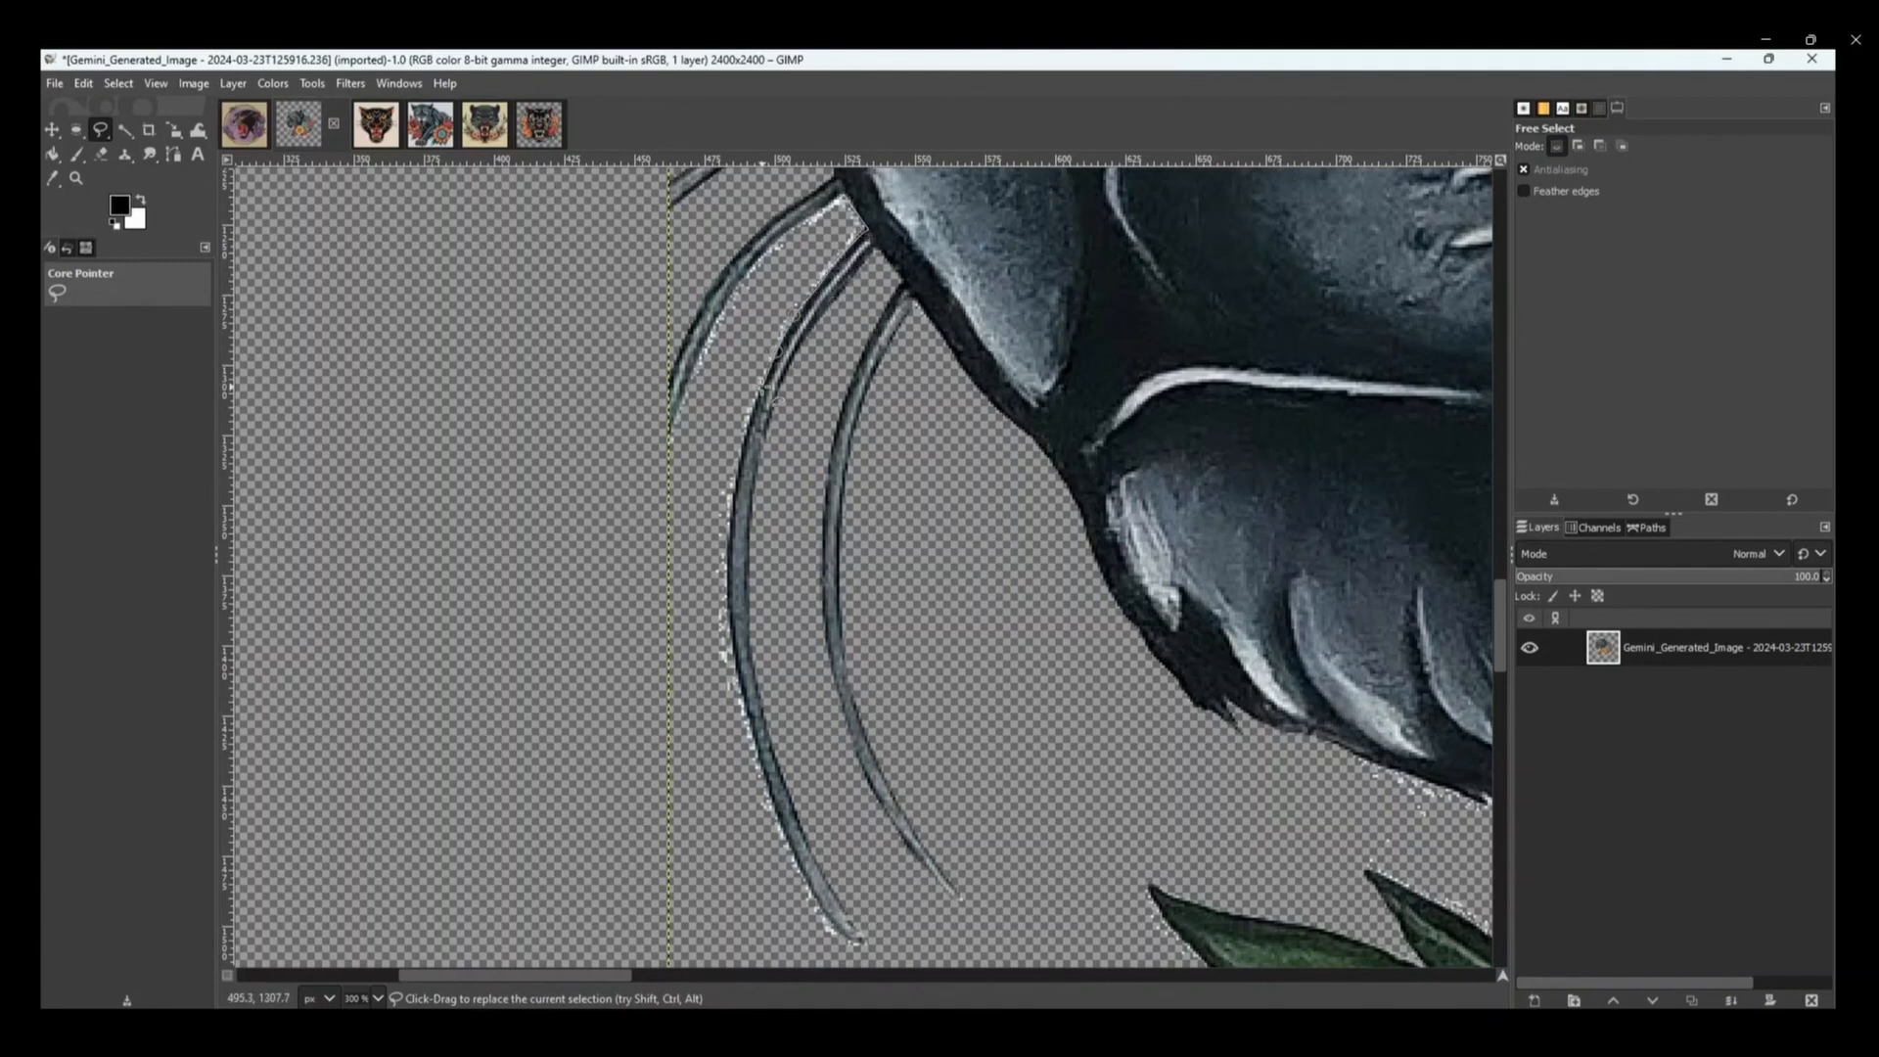
{"action": "left_click", "coordinate": [736, 485]}
{"action": "left_click", "coordinate": [728, 592]}
{"action": "left_click", "coordinate": [742, 679]}
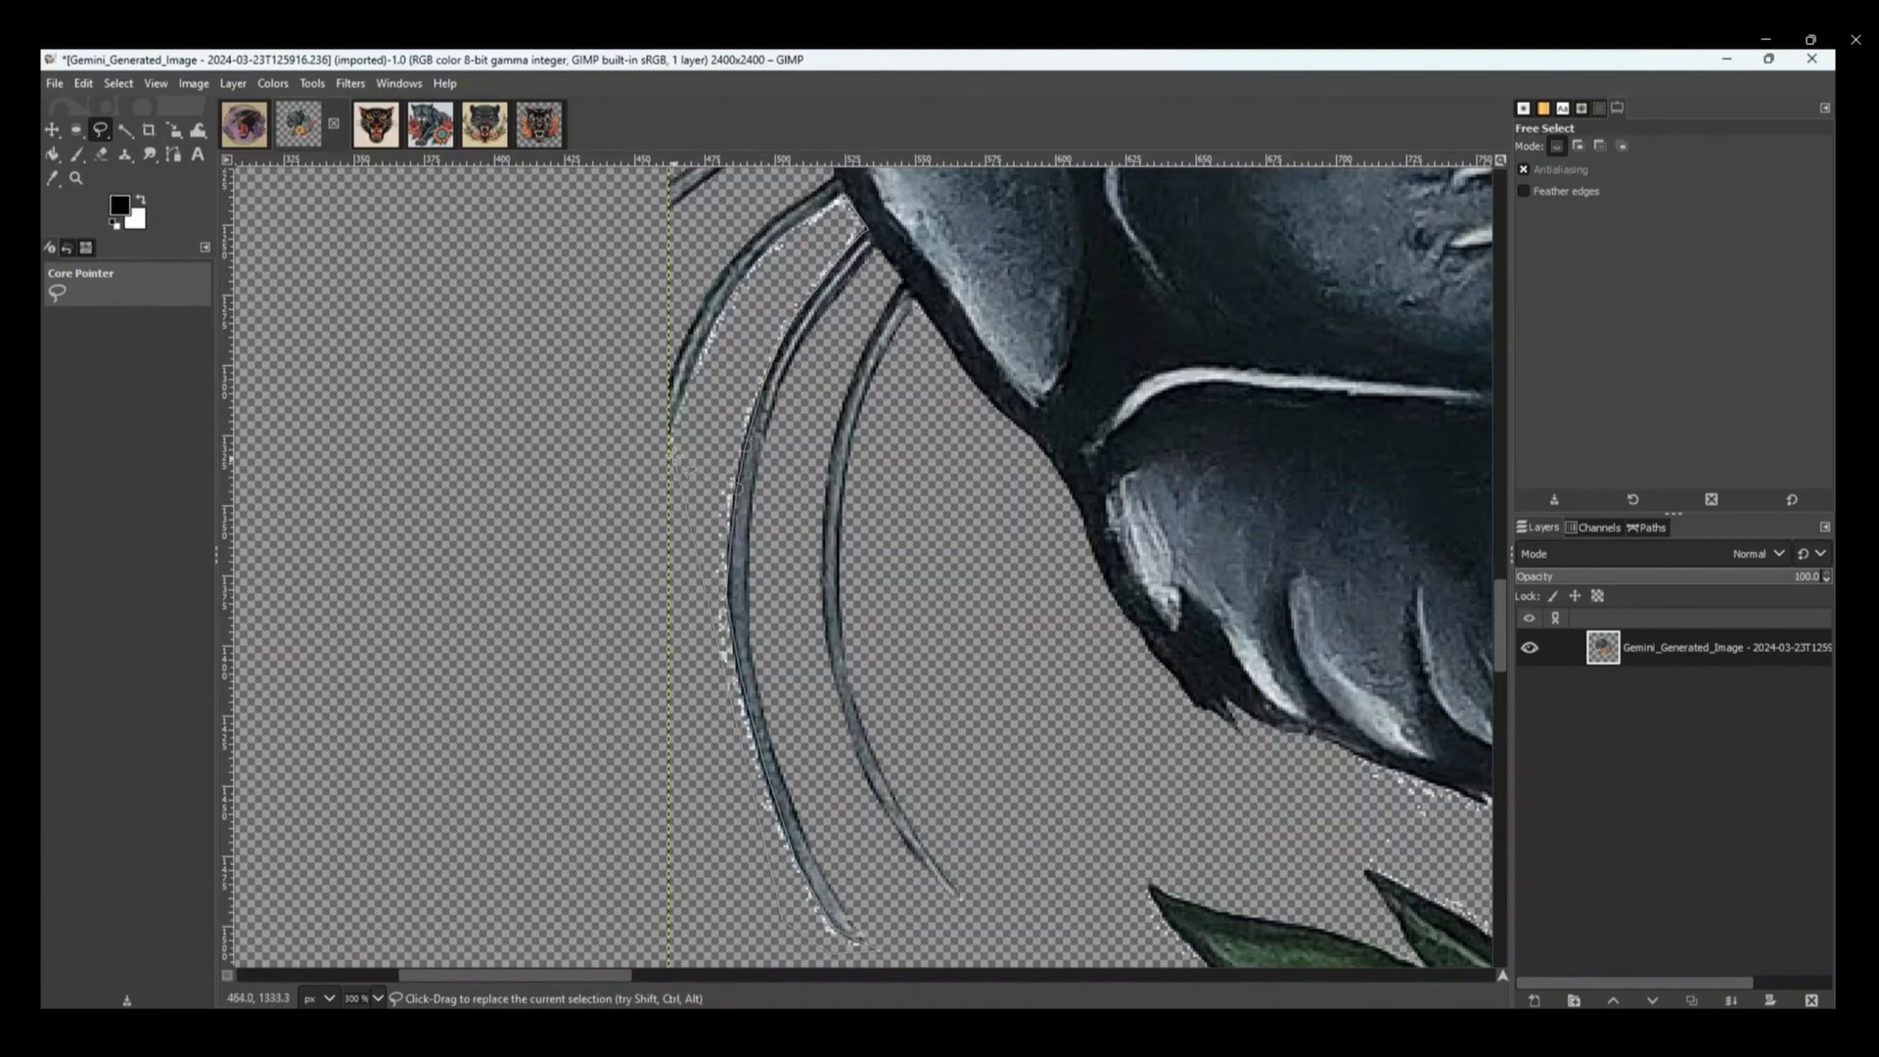
{"action": "left_click", "coordinate": [756, 252]}
{"action": "left_click", "coordinate": [844, 196]}
{"action": "key", "text": "Delete"}
{"action": "key", "text": "ctrl+shift+a"}
- Erase the leftover white specks around the tip of the longest whisker with the Eraser
{"action": "scroll", "coordinate": [885, 358], "scroll_direction": "down", "scroll_amount": 1}
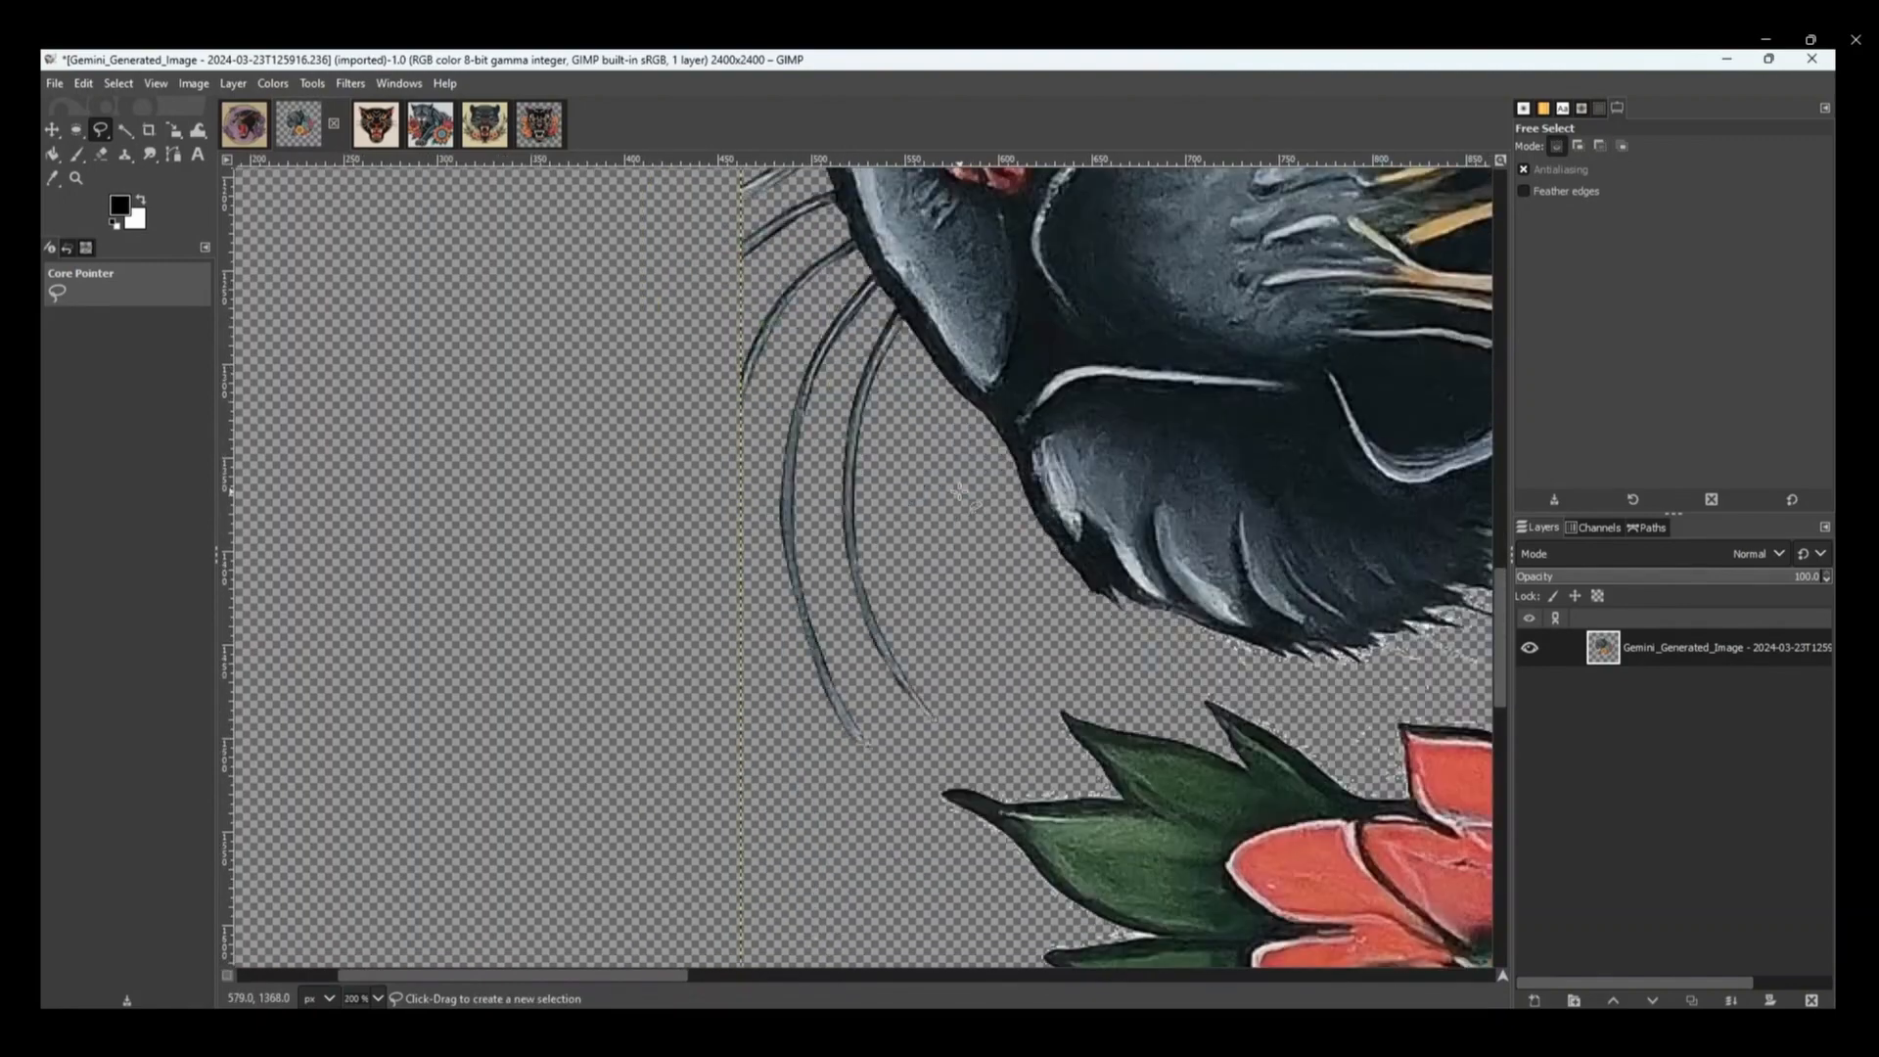
{"action": "scroll", "coordinate": [959, 498], "scroll_direction": "up", "scroll_amount": 1}
{"action": "scroll", "coordinate": [1499, 619], "scroll_direction": "up", "scroll_amount": 2}
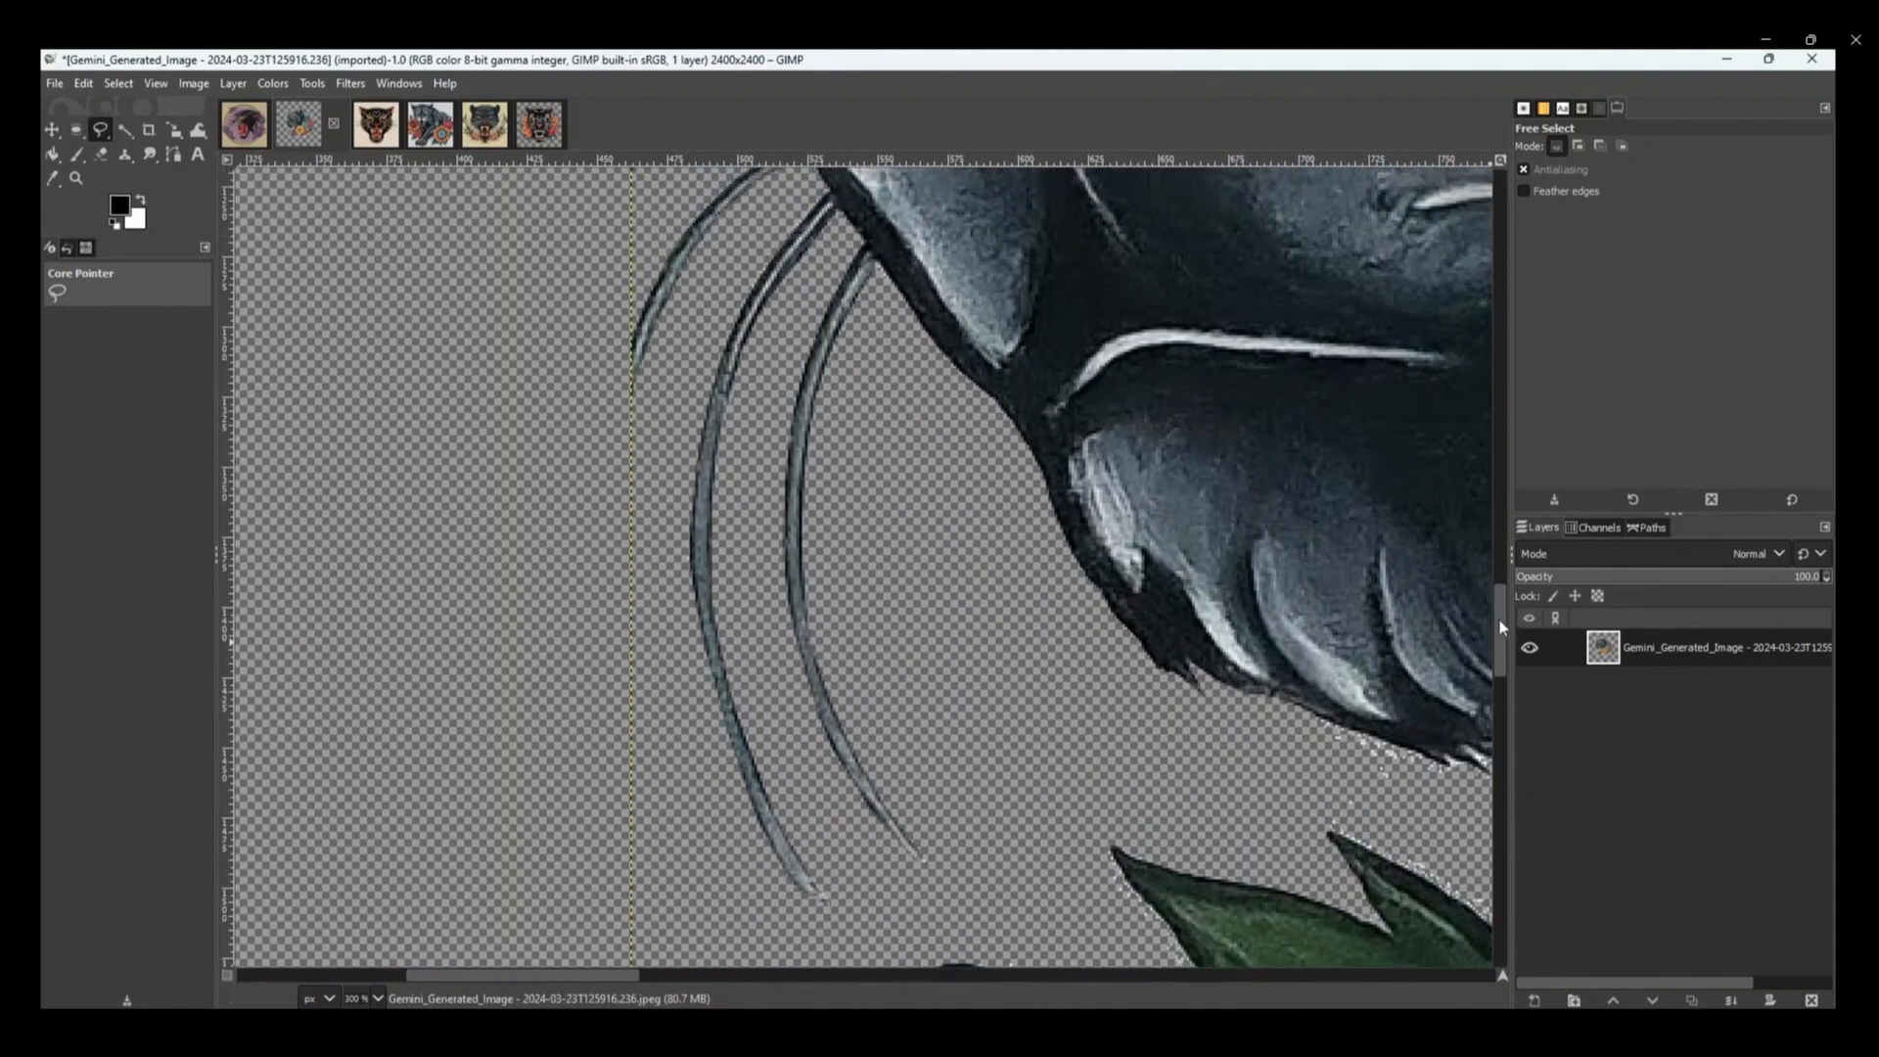
{"action": "left_click", "coordinate": [101, 154]}
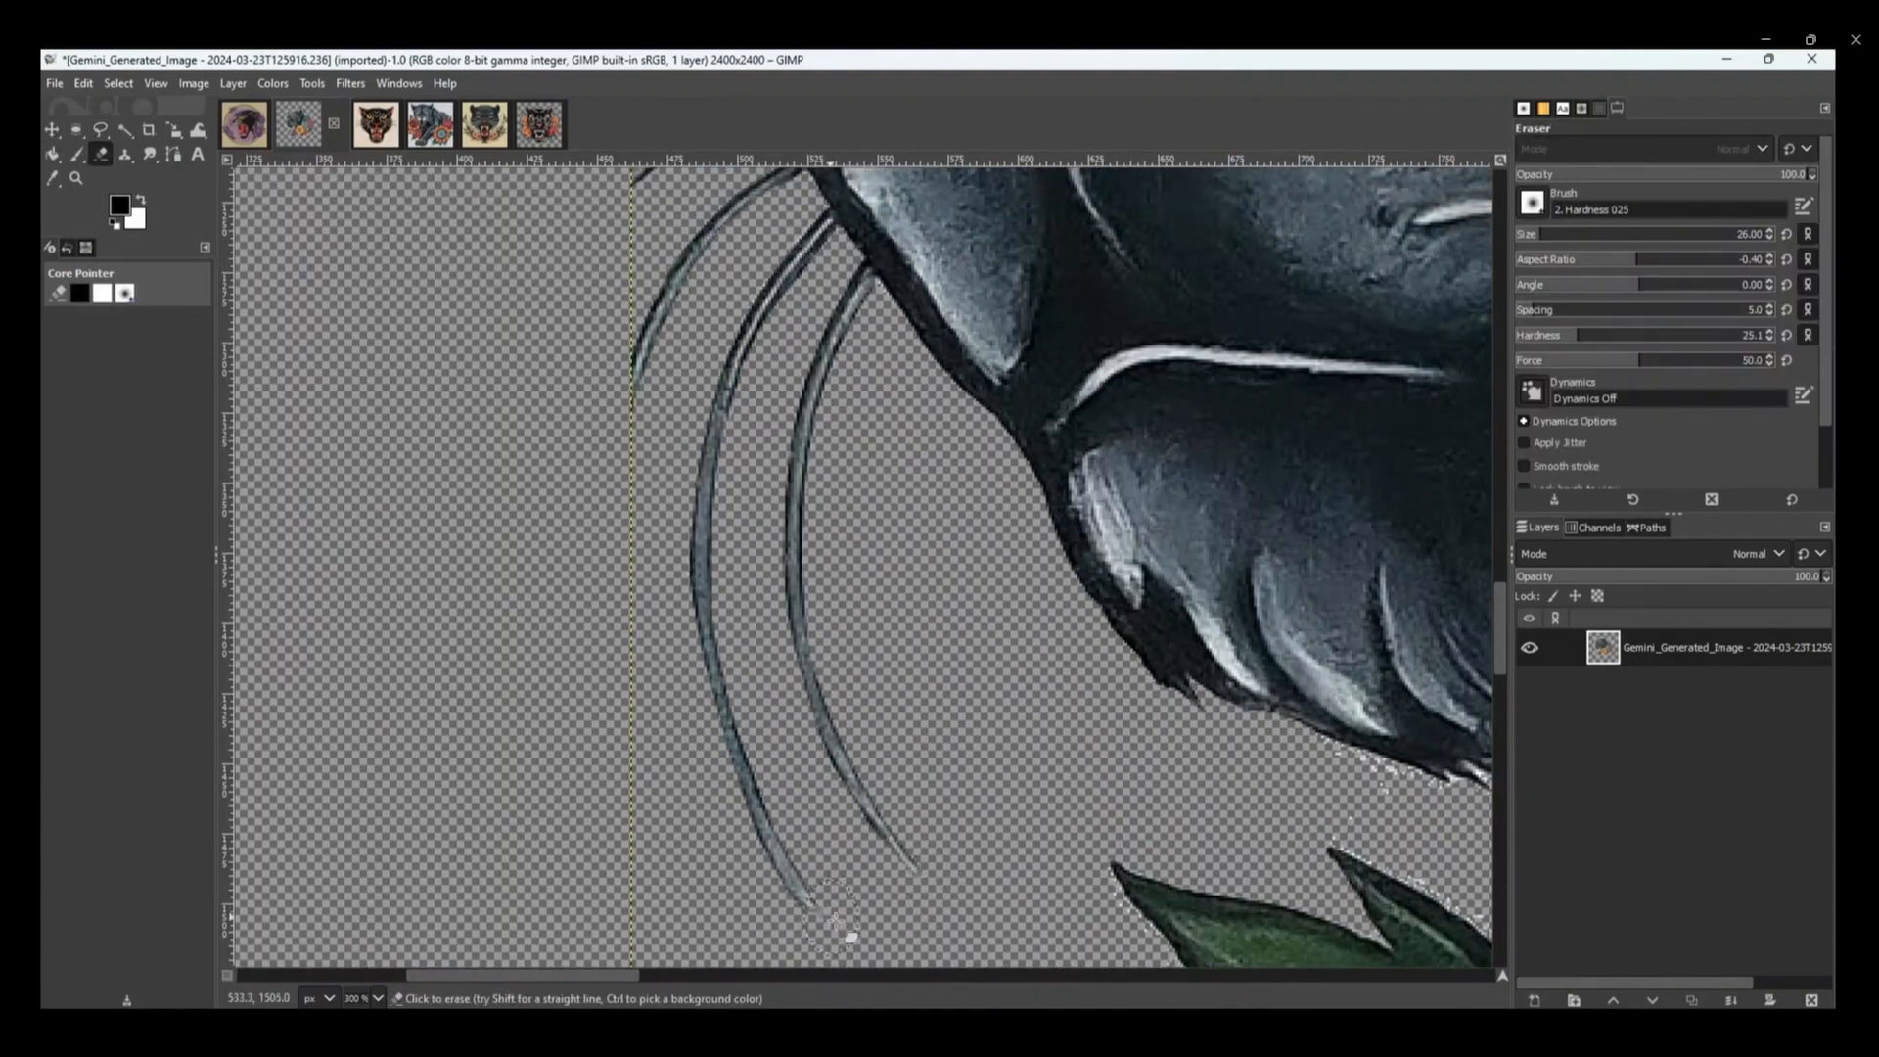
- Outline the longest whisker, second from the chin, with Free Select and copy it
{"action": "key", "text": "f"}
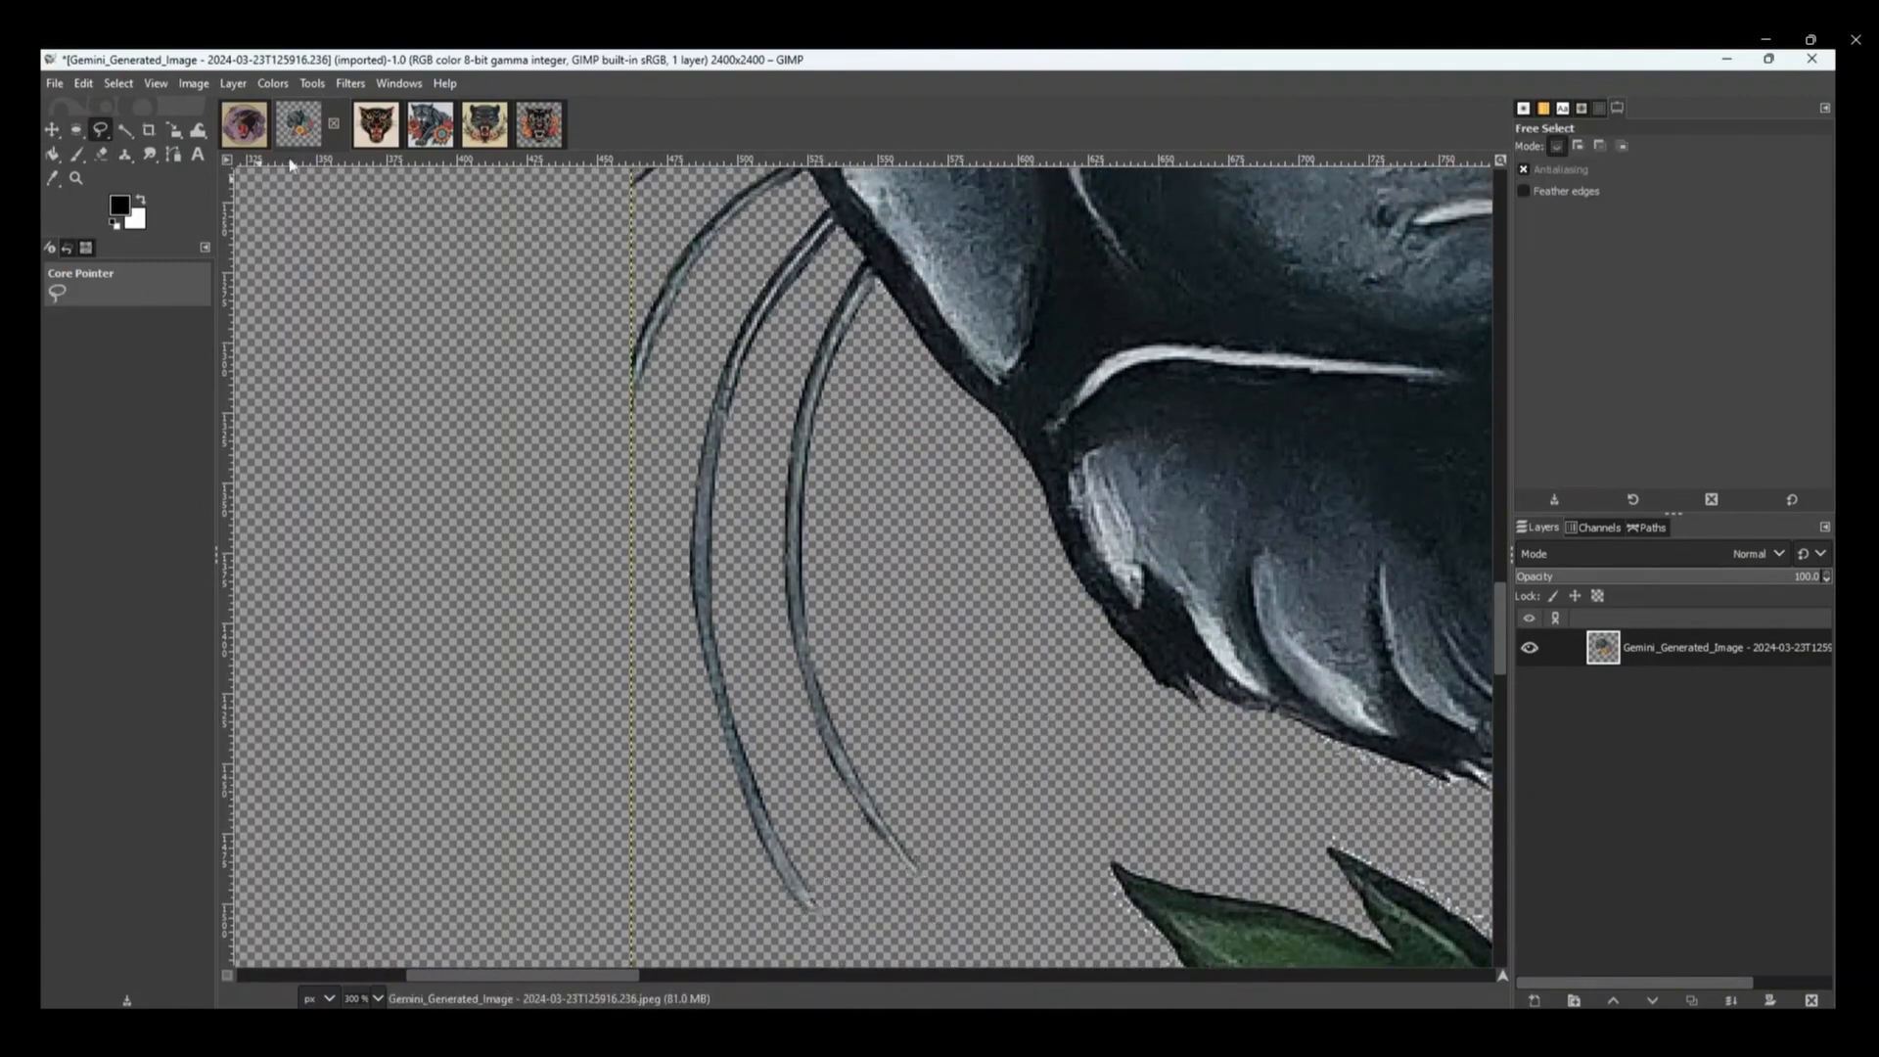
{"action": "left_click", "coordinate": [839, 224]}
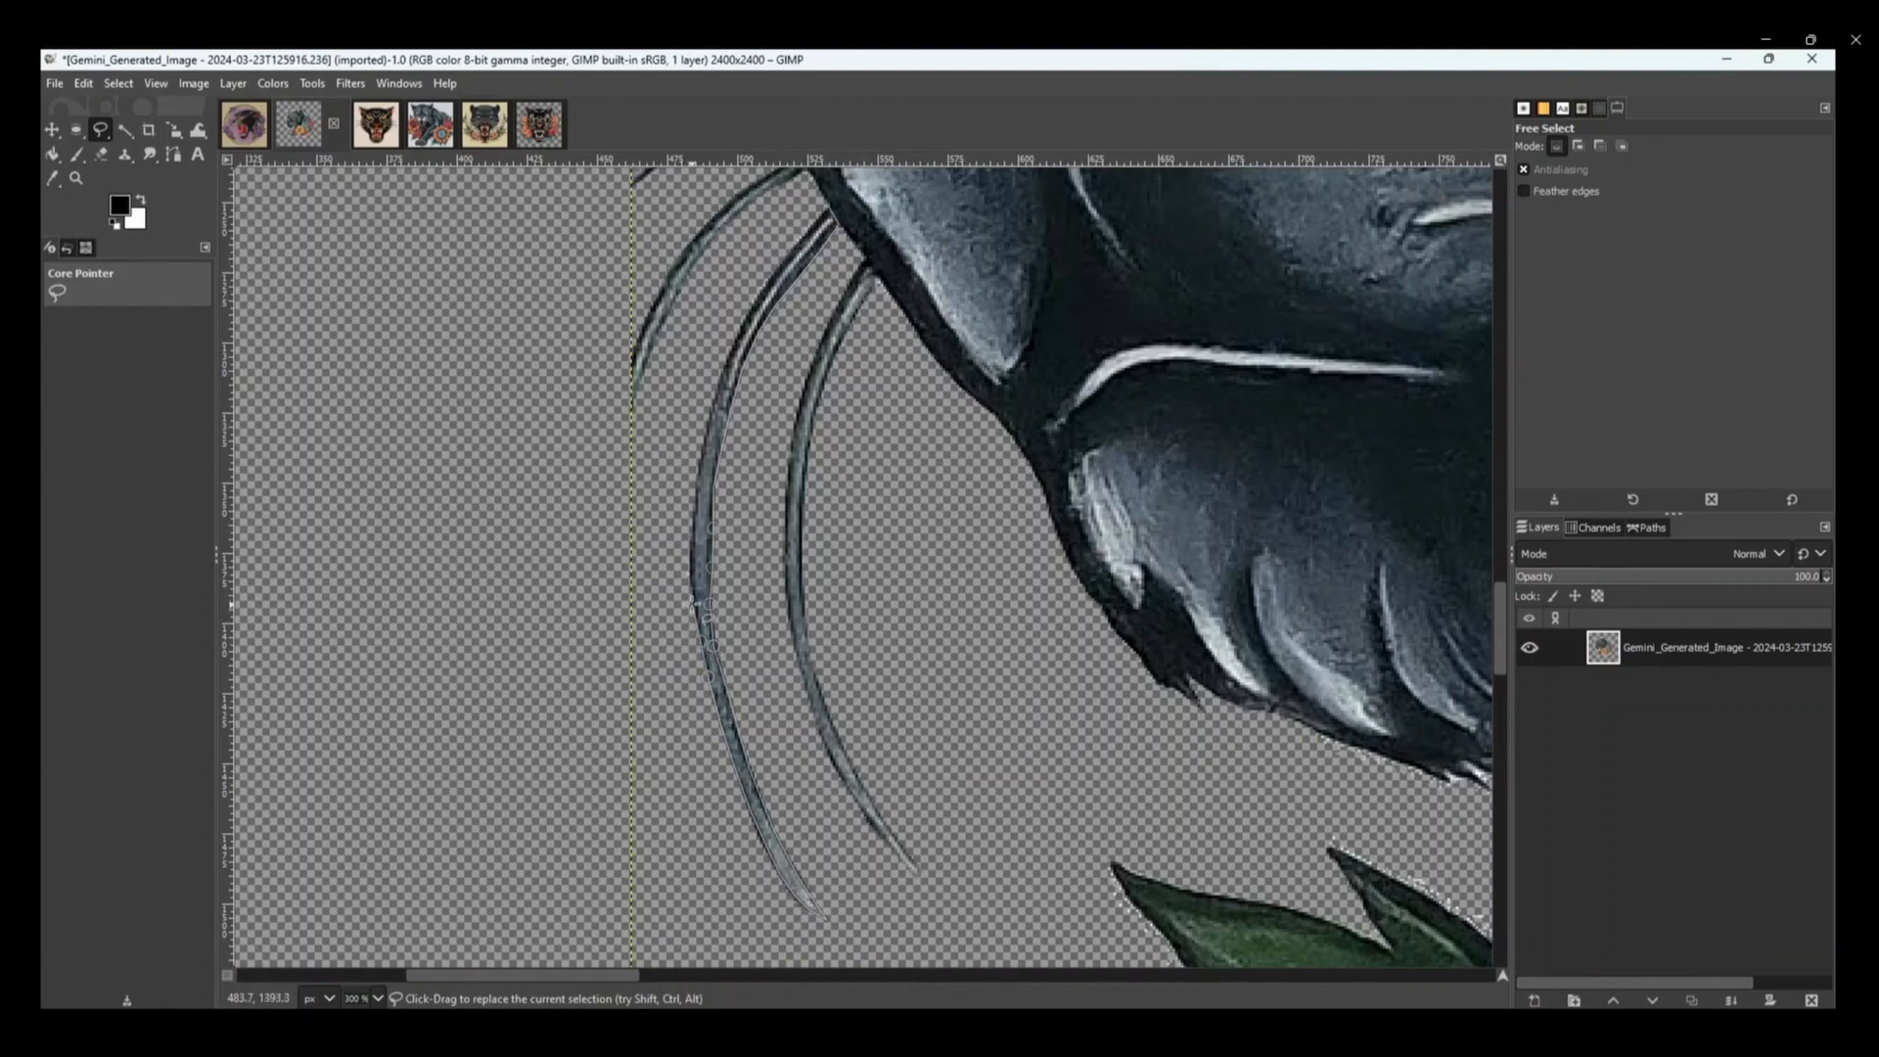
{"action": "left_click", "coordinate": [693, 597]}
{"action": "left_click", "coordinate": [769, 280]}
{"action": "left_click", "coordinate": [795, 238]}
{"action": "left_click", "coordinate": [830, 209]}
{"action": "key", "text": "ctrl+c"}
- Paste the copied whisker as a new layer and move it up toward the cut-off whisker above the original
{"action": "scroll", "coordinate": [868, 362], "scroll_direction": "up", "scroll_amount": 2}
{"action": "scroll", "coordinate": [868, 362], "scroll_direction": "down", "scroll_amount": 1}
{"action": "key", "text": "ctrl+v"}
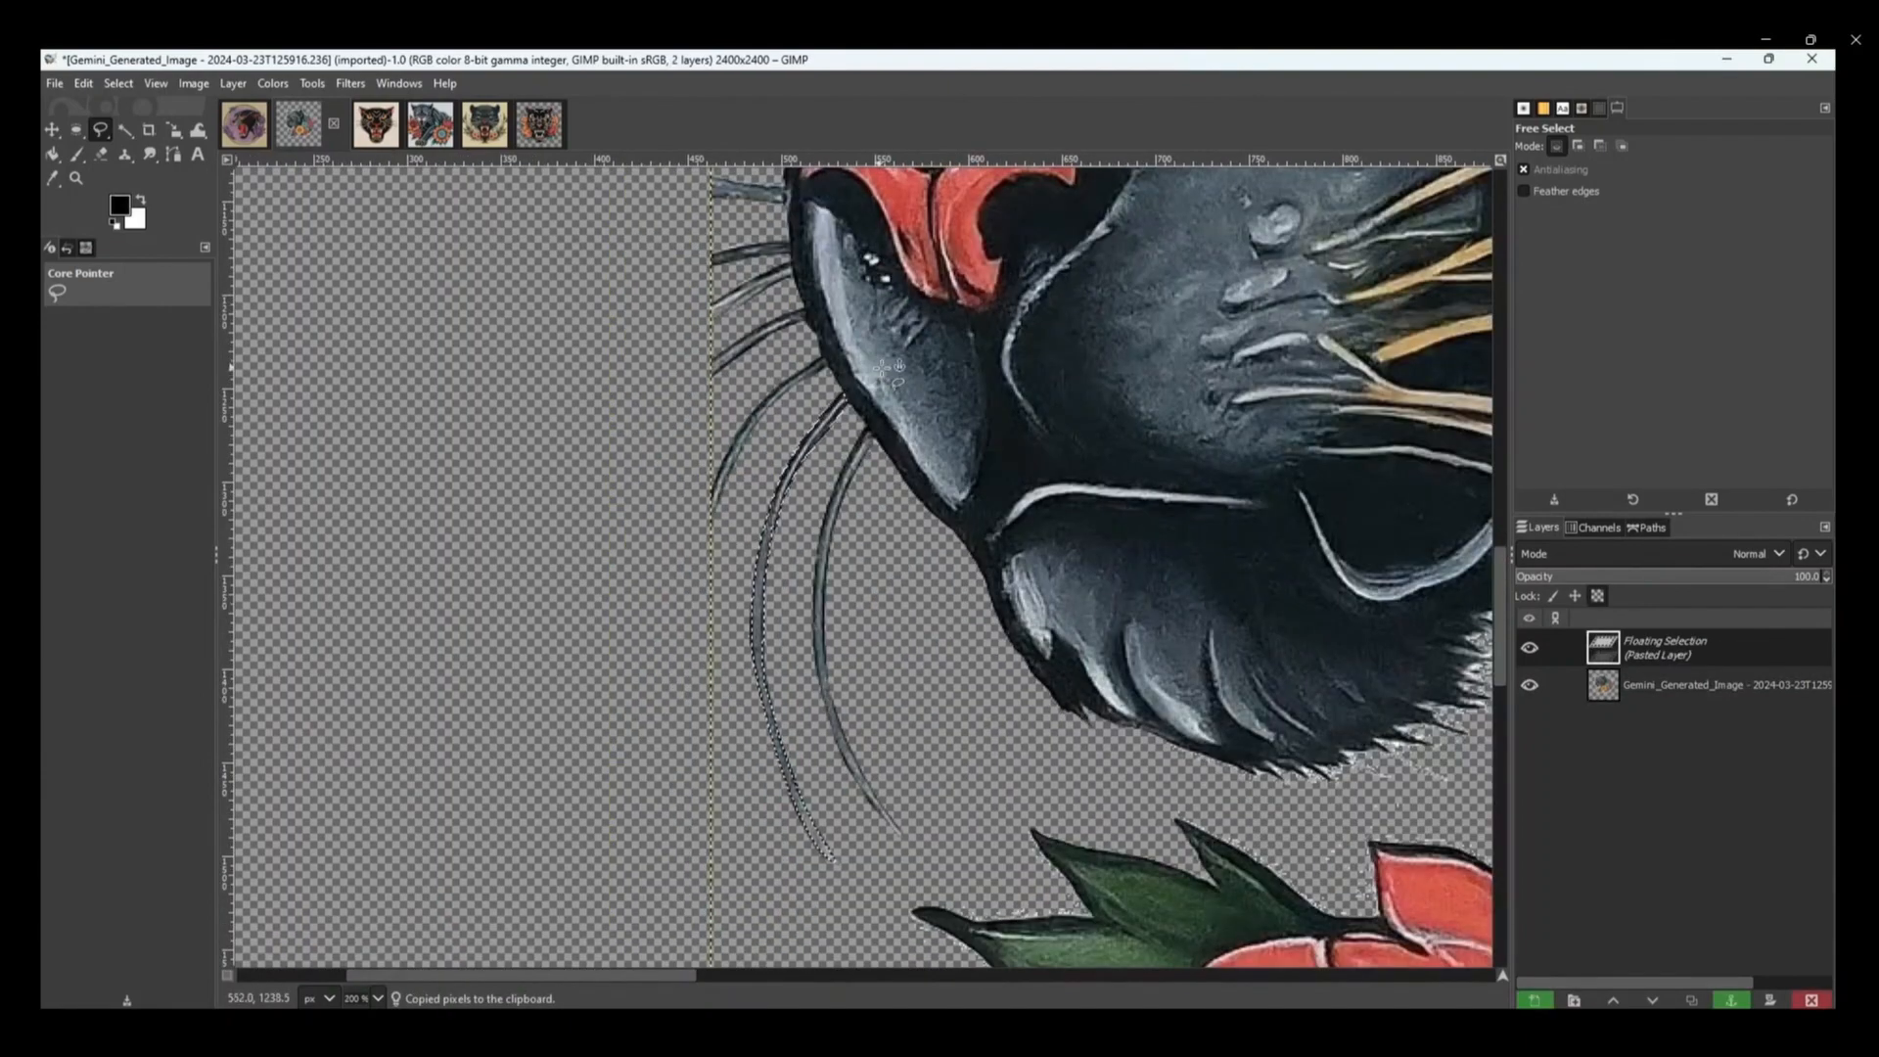
{"action": "right_click", "coordinate": [1628, 657]}
{"action": "left_click", "coordinate": [1677, 195]}
{"action": "left_click", "coordinate": [53, 130]}
{"action": "left_click_drag", "start_coordinate": [784, 556], "coordinate": [758, 512]}
- Rotate the pasted whisker slightly clockwise and position it over the cut-off third whisker from the chin
{"action": "left_click", "coordinate": [174, 129]}
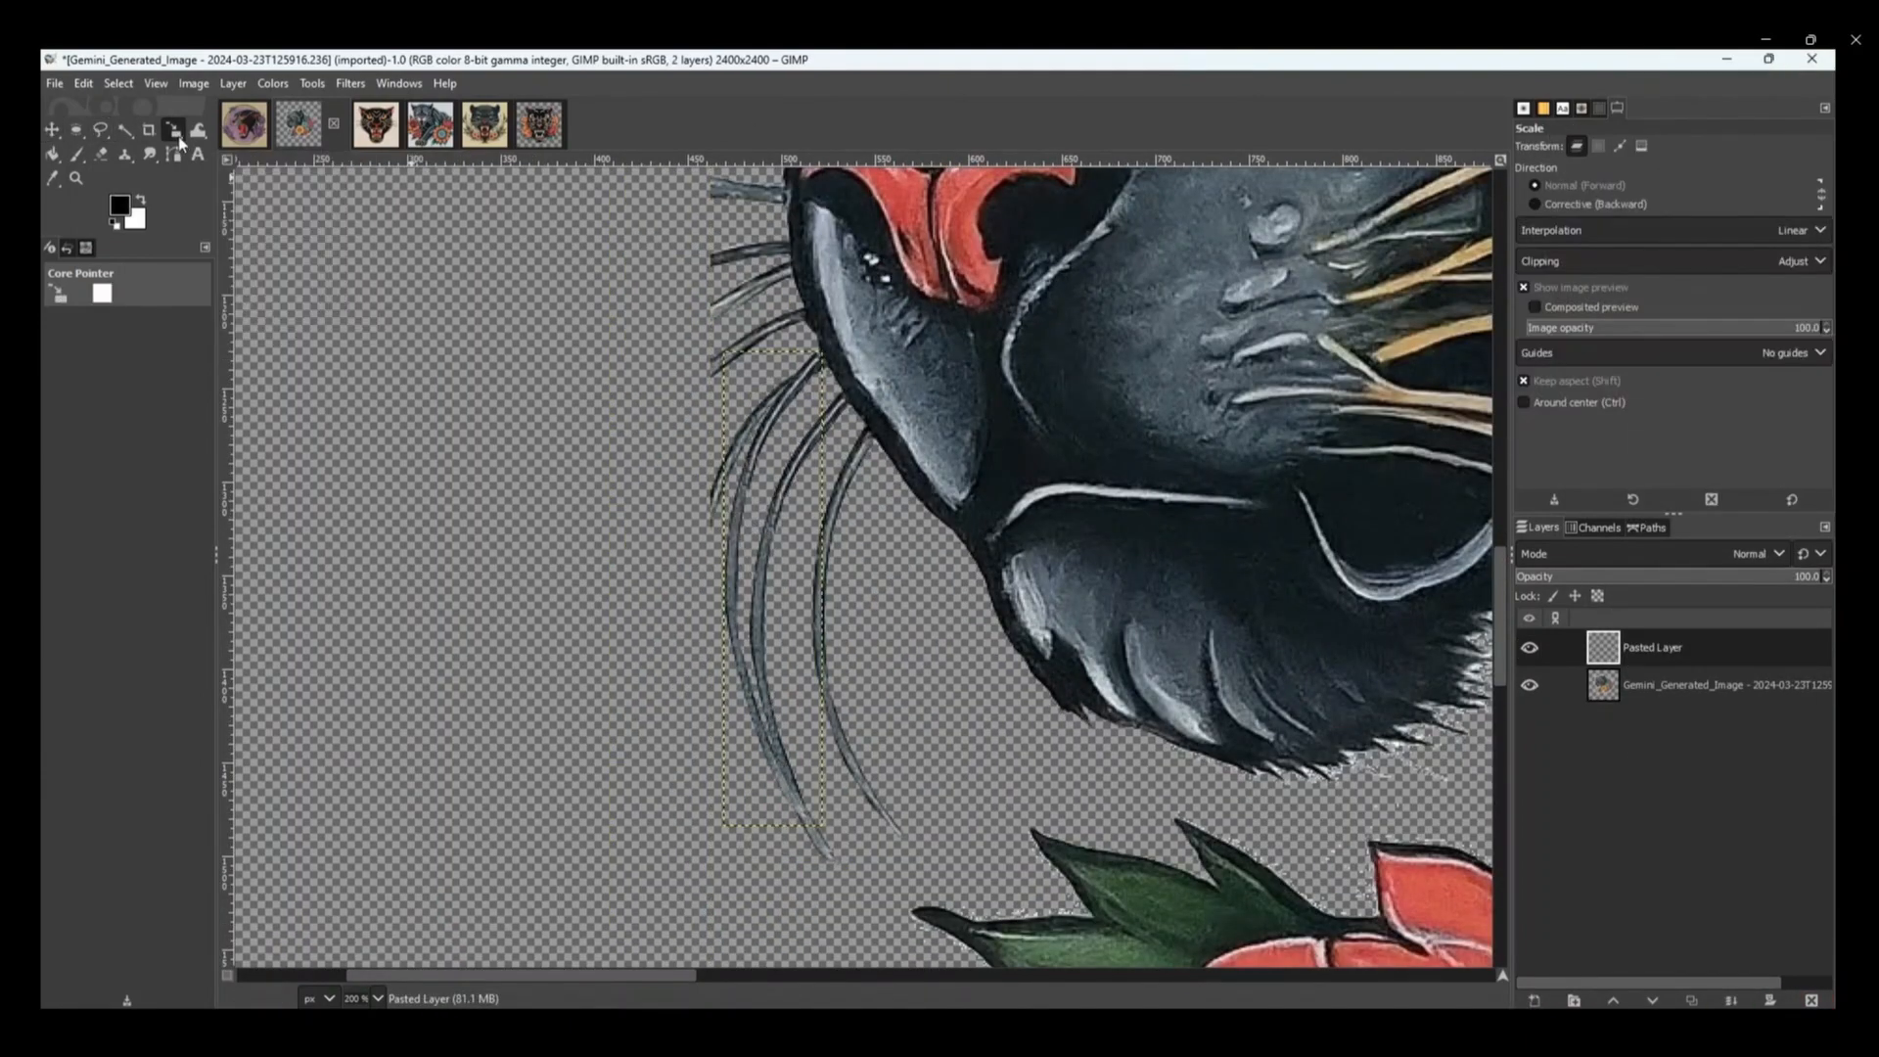
{"action": "left_click", "coordinate": [763, 494]}
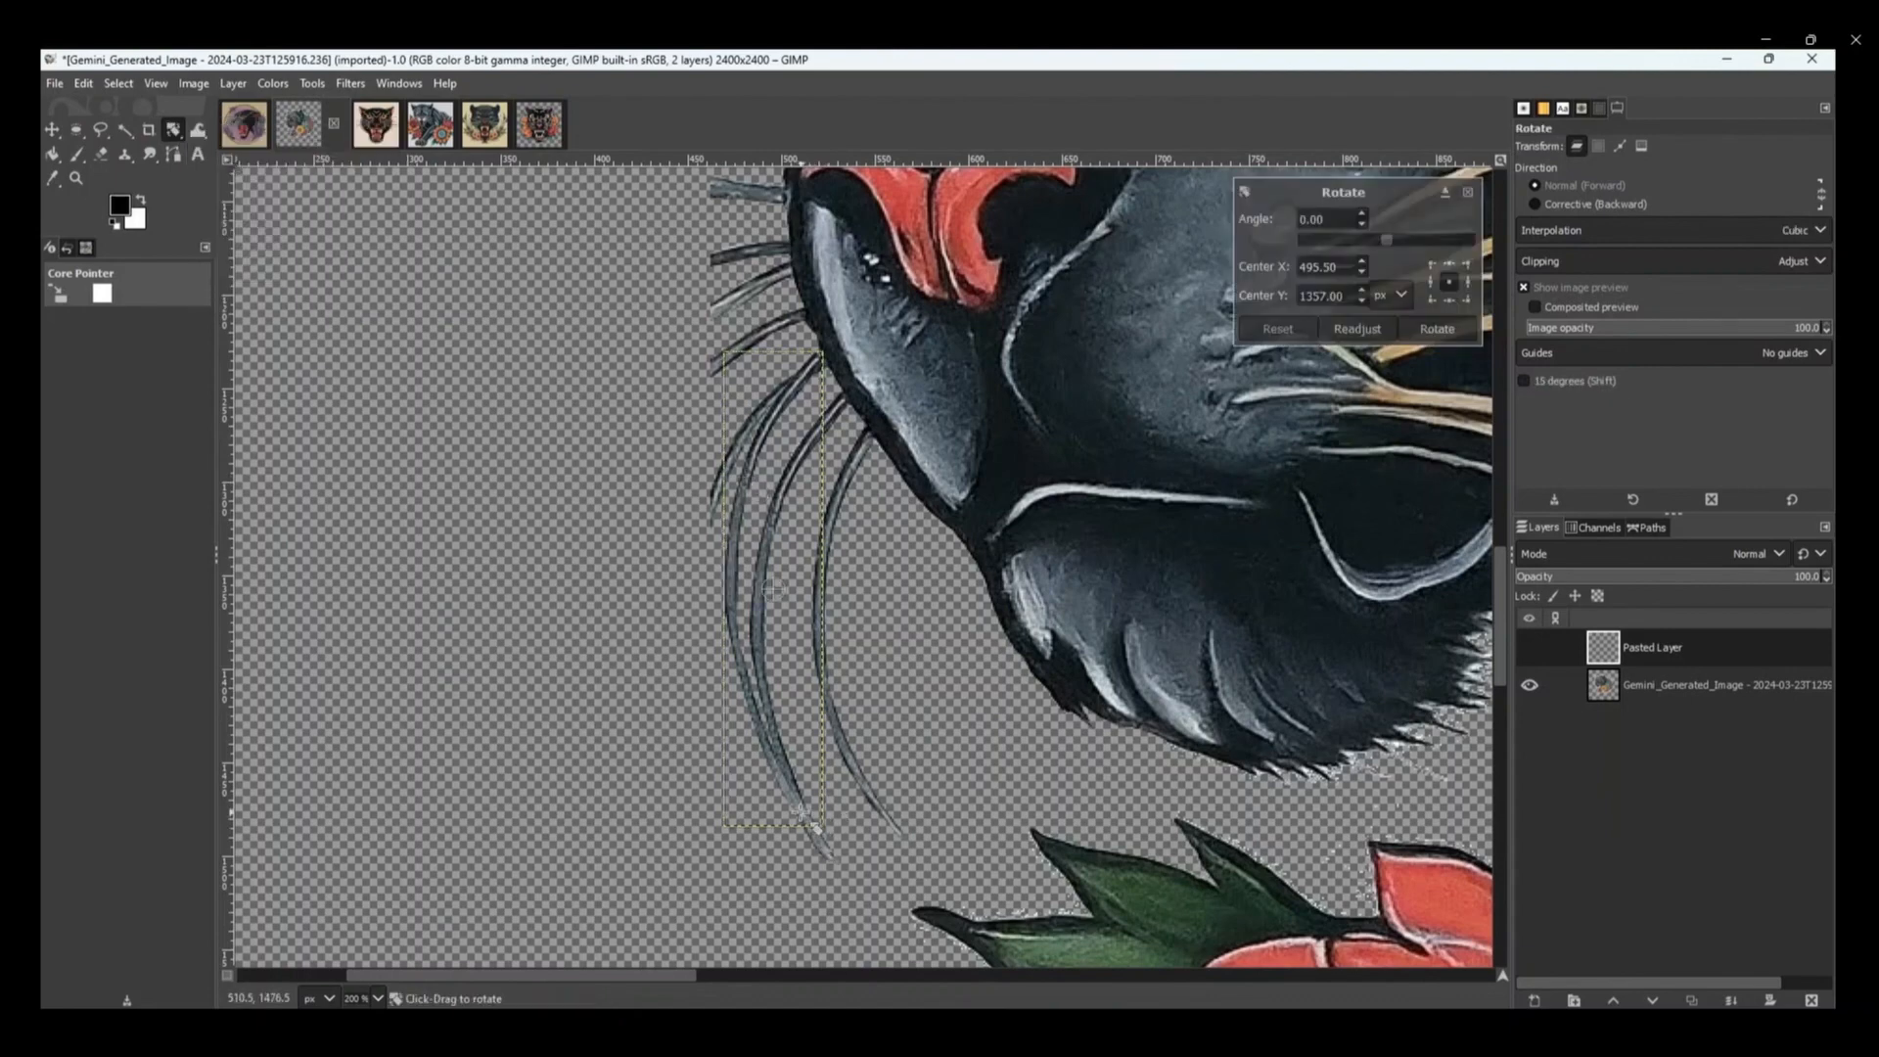
{"action": "left_click_drag", "start_coordinate": [800, 812], "coordinate": [766, 812]}
{"action": "left_click", "coordinate": [1437, 328]}
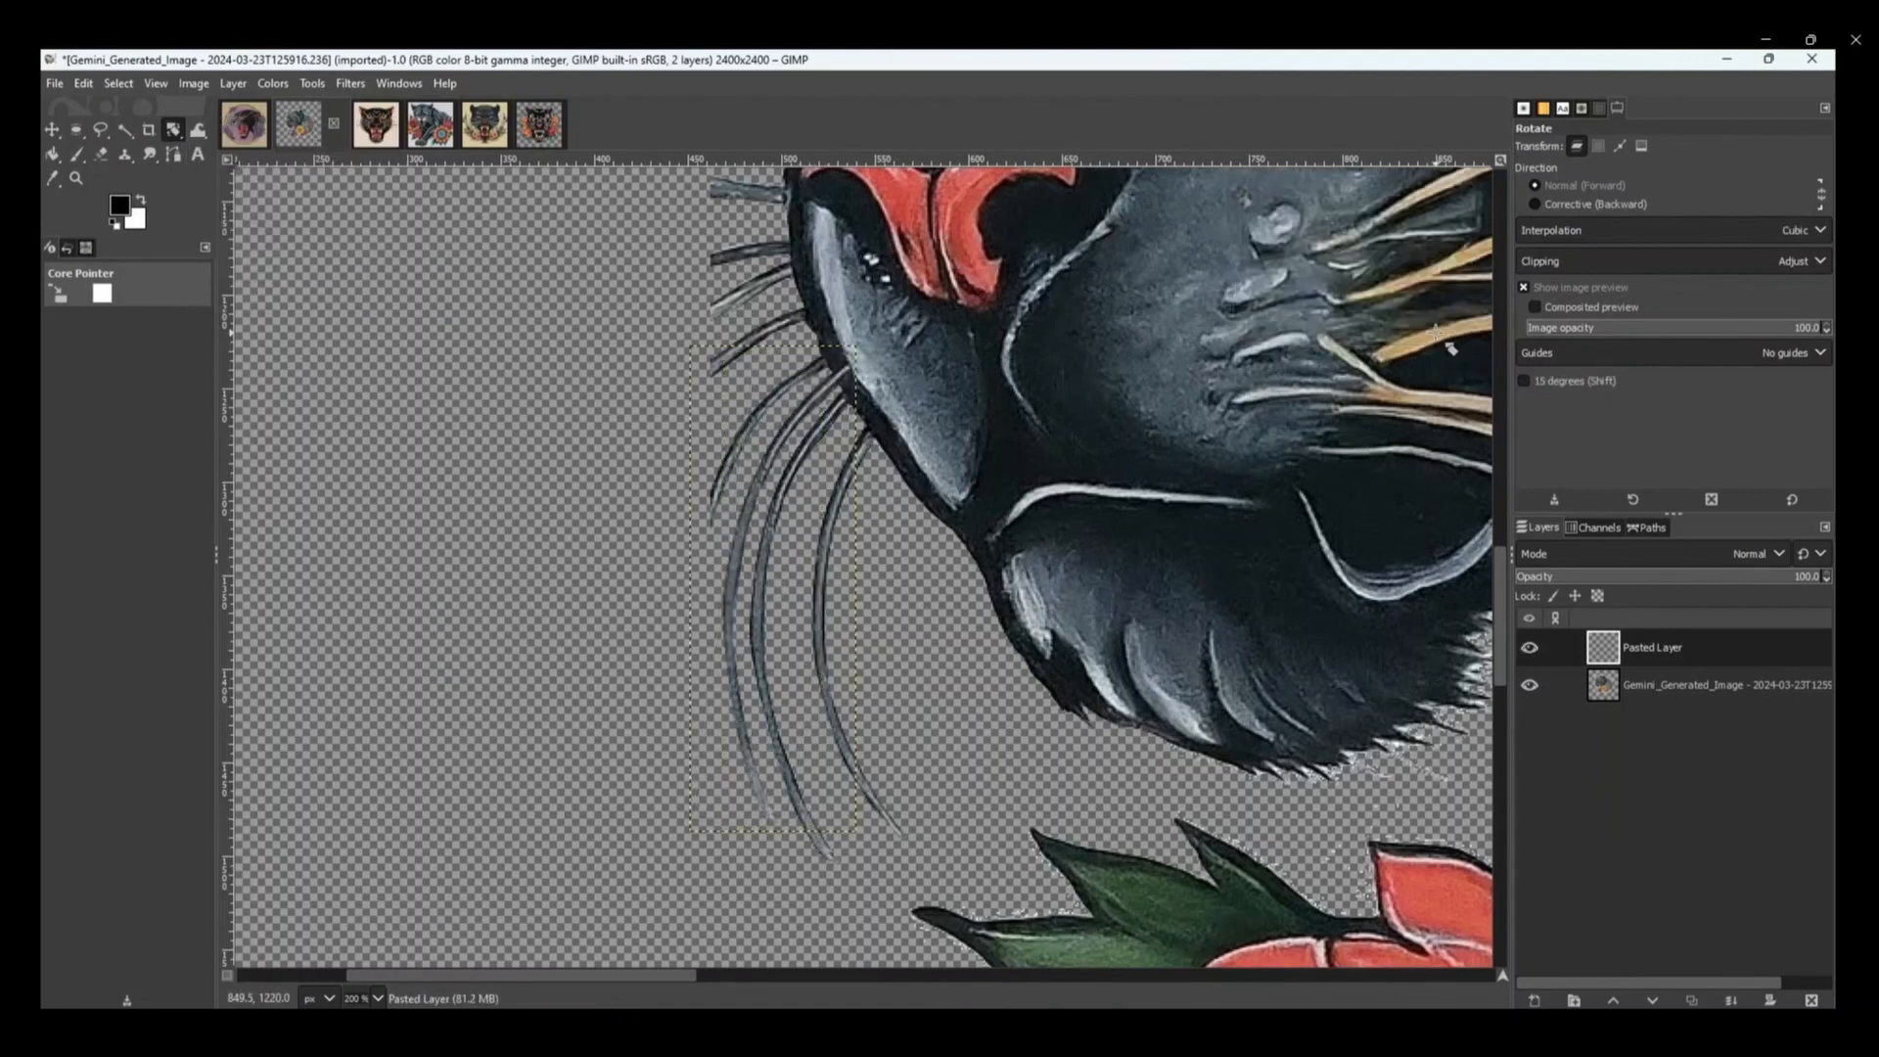
{"action": "key", "text": "m"}
{"action": "left_click_drag", "start_coordinate": [797, 453], "coordinate": [758, 433]}
- Add a second whisker copy as a new layer, rotated and placed to extend the fourth whisker from the chin
{"action": "key", "text": "ctrl+v"}
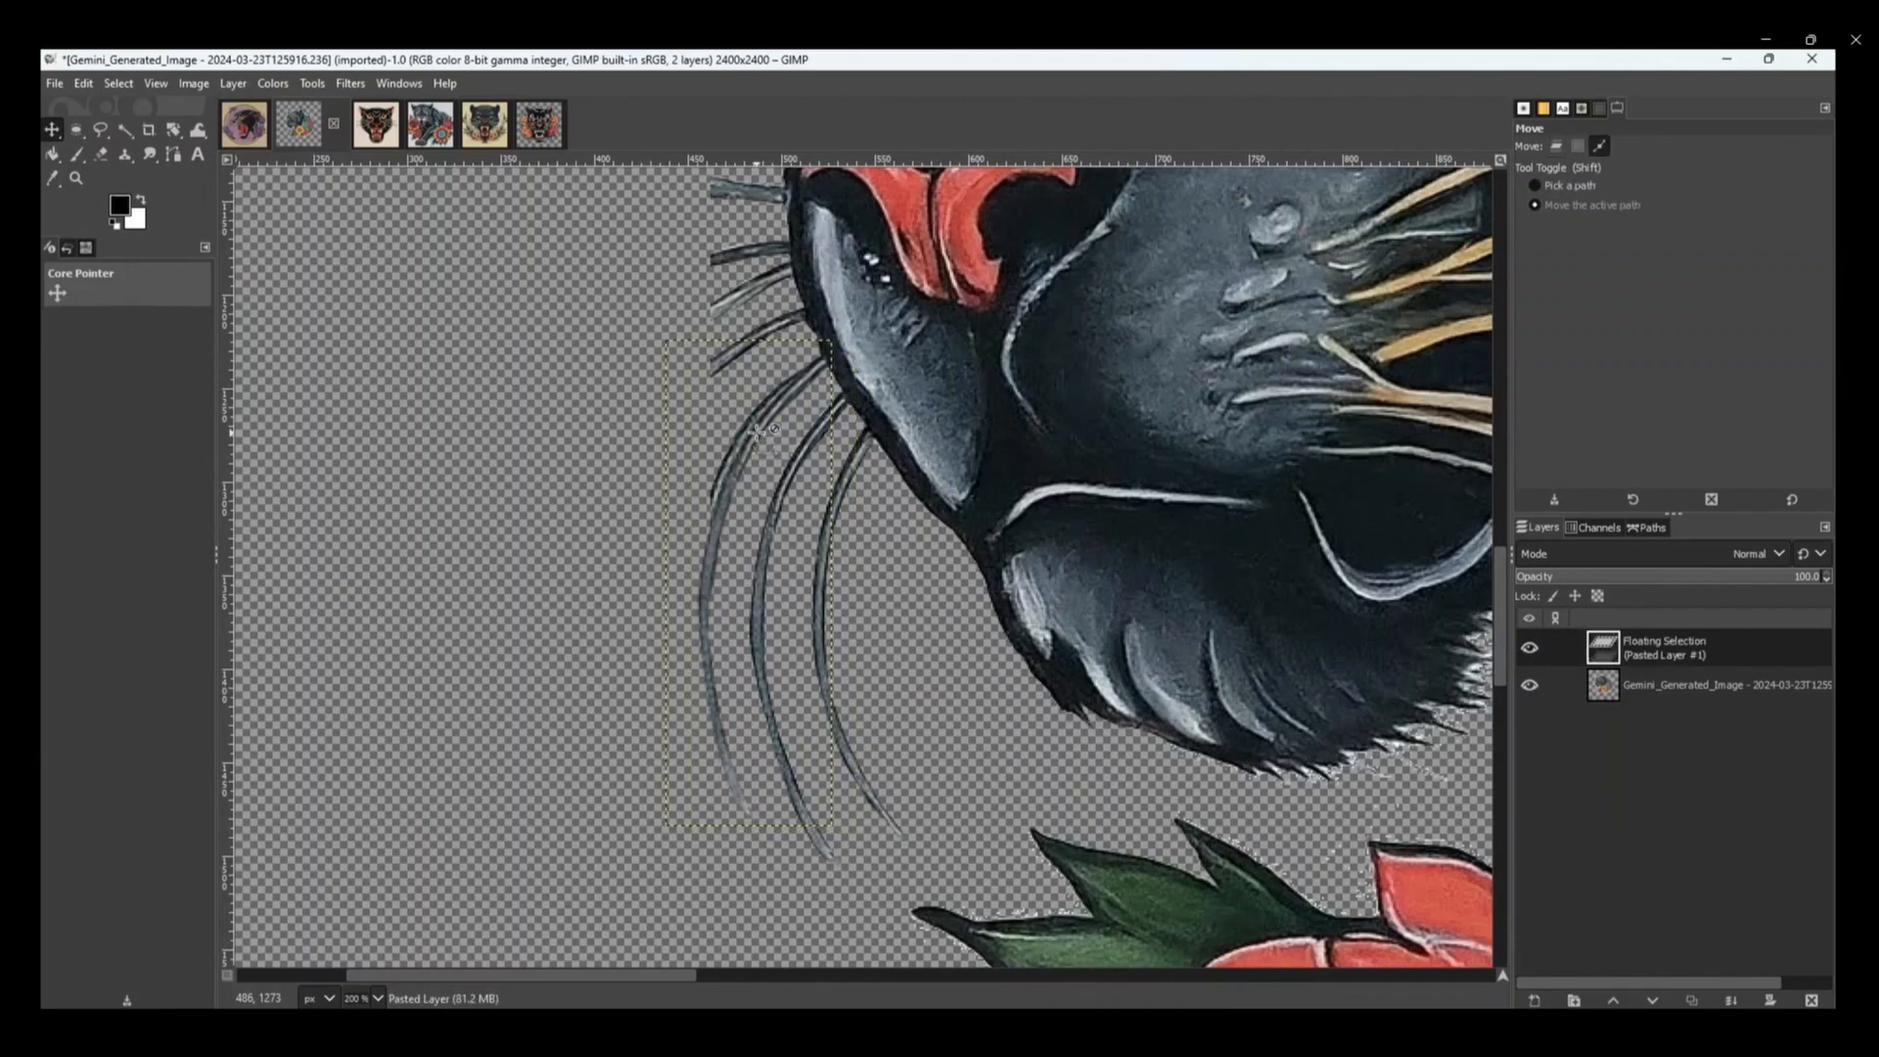
{"action": "right_click", "coordinate": [1632, 647]}
{"action": "left_click", "coordinate": [1681, 194]}
{"action": "left_click", "coordinate": [174, 130]}
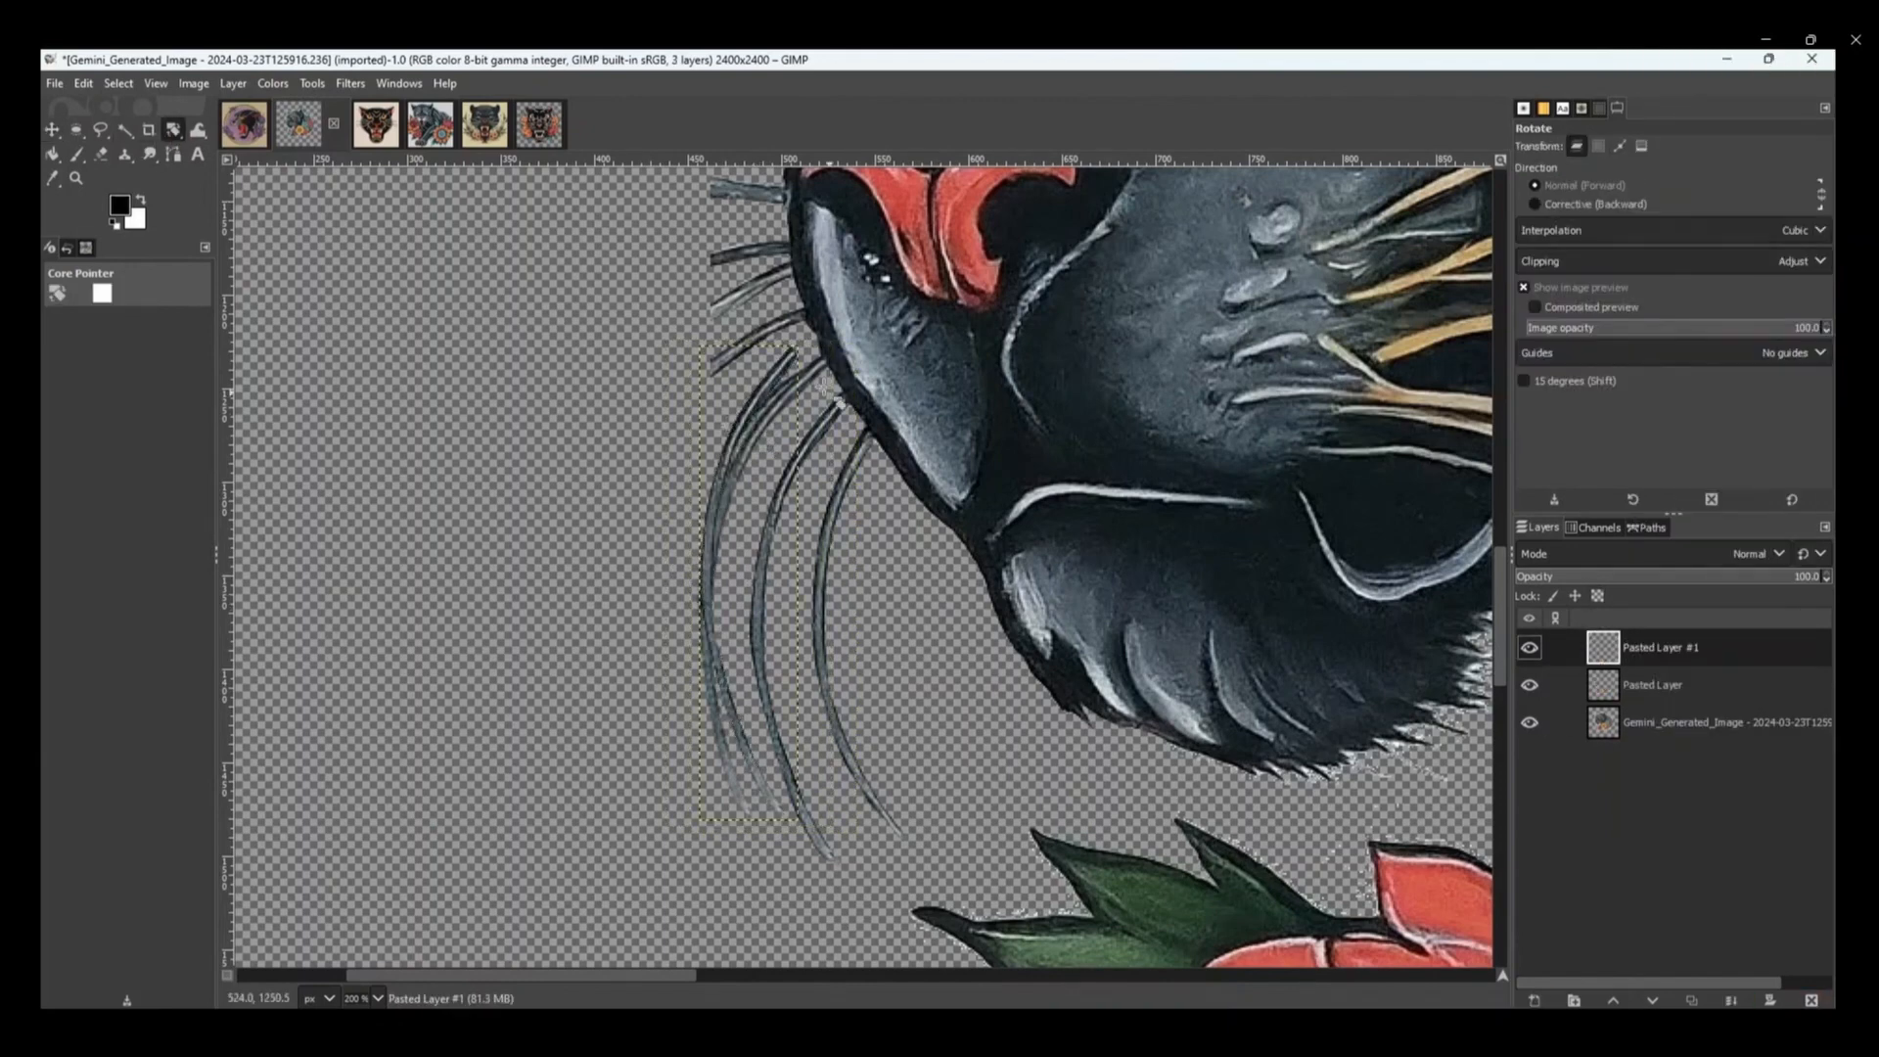
{"action": "mouse_move", "coordinate": [791, 359]}
{"action": "left_mouse_down"}
{"action": "mouse_move", "coordinate": [839, 365]}
{"action": "mouse_move", "coordinate": [793, 354]}
{"action": "left_mouse_up"}
{"action": "key", "text": "Return"}
{"action": "key", "text": "m"}
- Add a third whisker copy as a new layer, rotated and placed to extend the fifth whisker from the chin
{"action": "key", "text": "ctrl+v"}
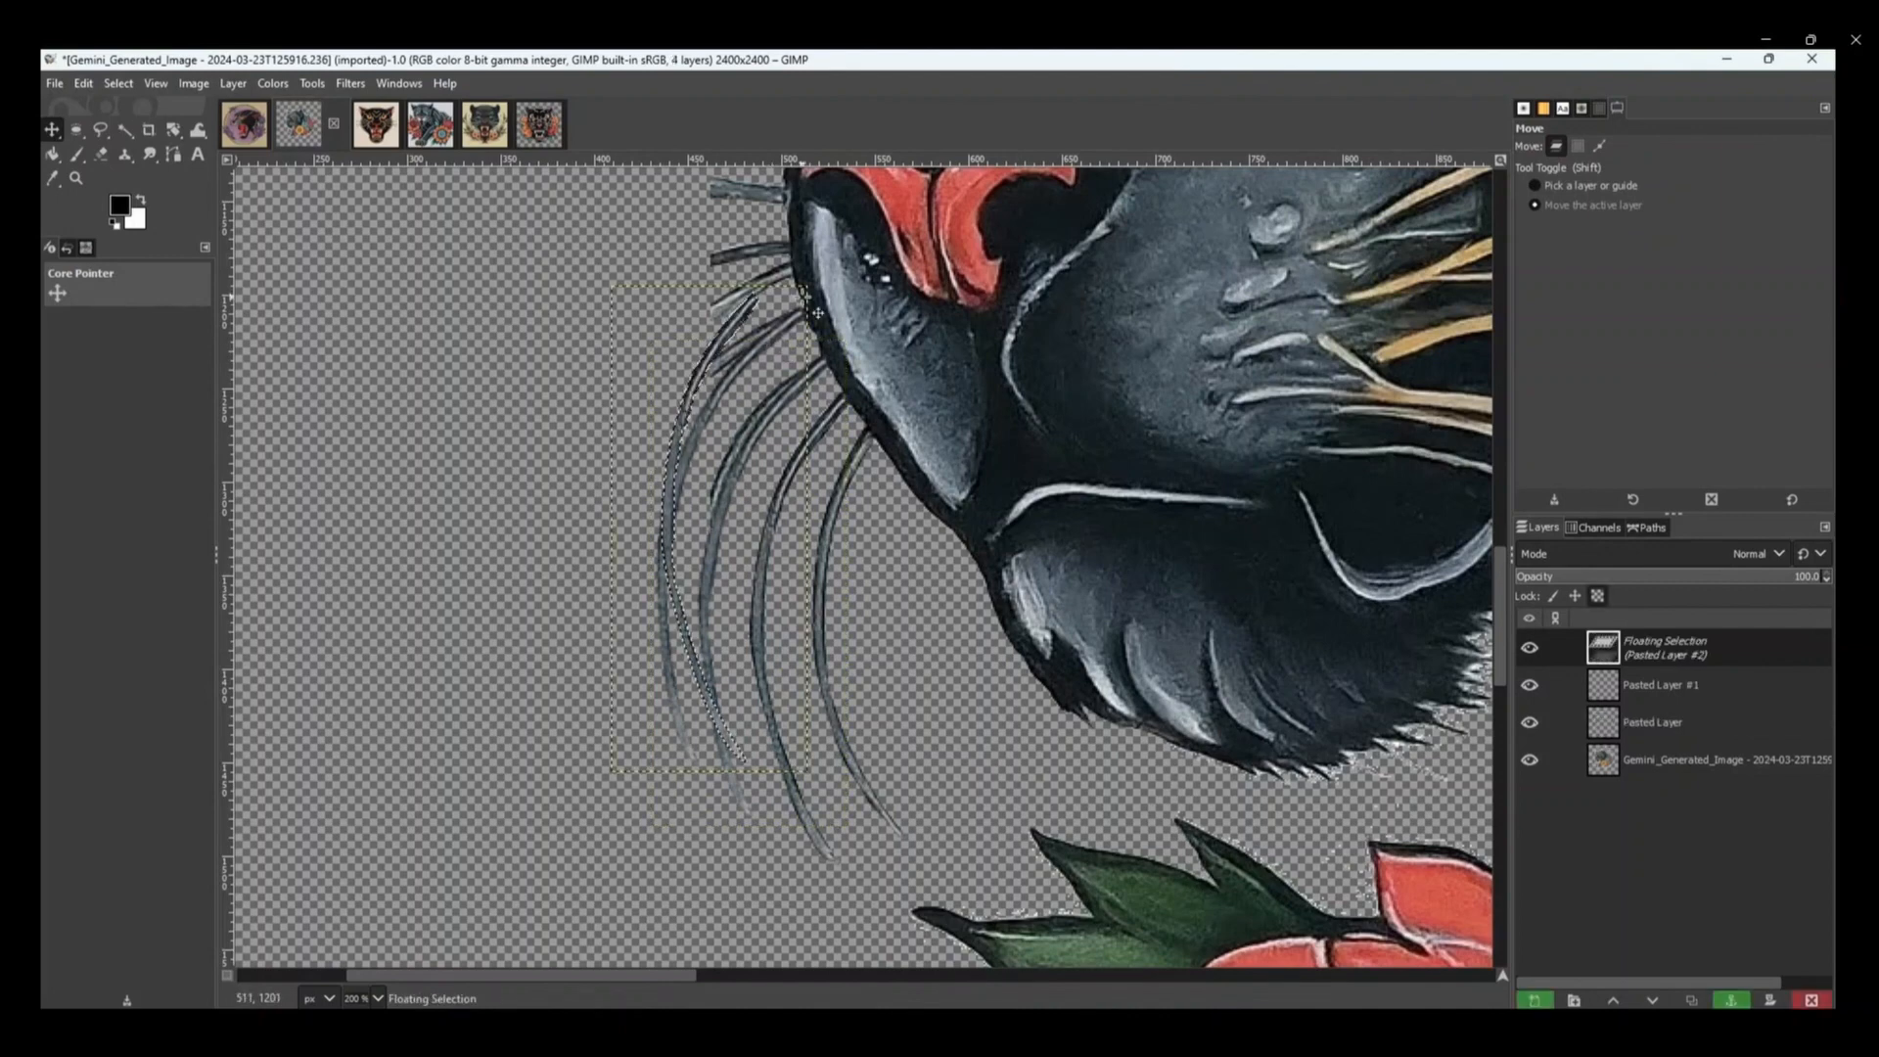
{"action": "right_click", "coordinate": [1632, 647]}
{"action": "left_click", "coordinate": [1624, 205]}
{"action": "left_click", "coordinate": [173, 130]}
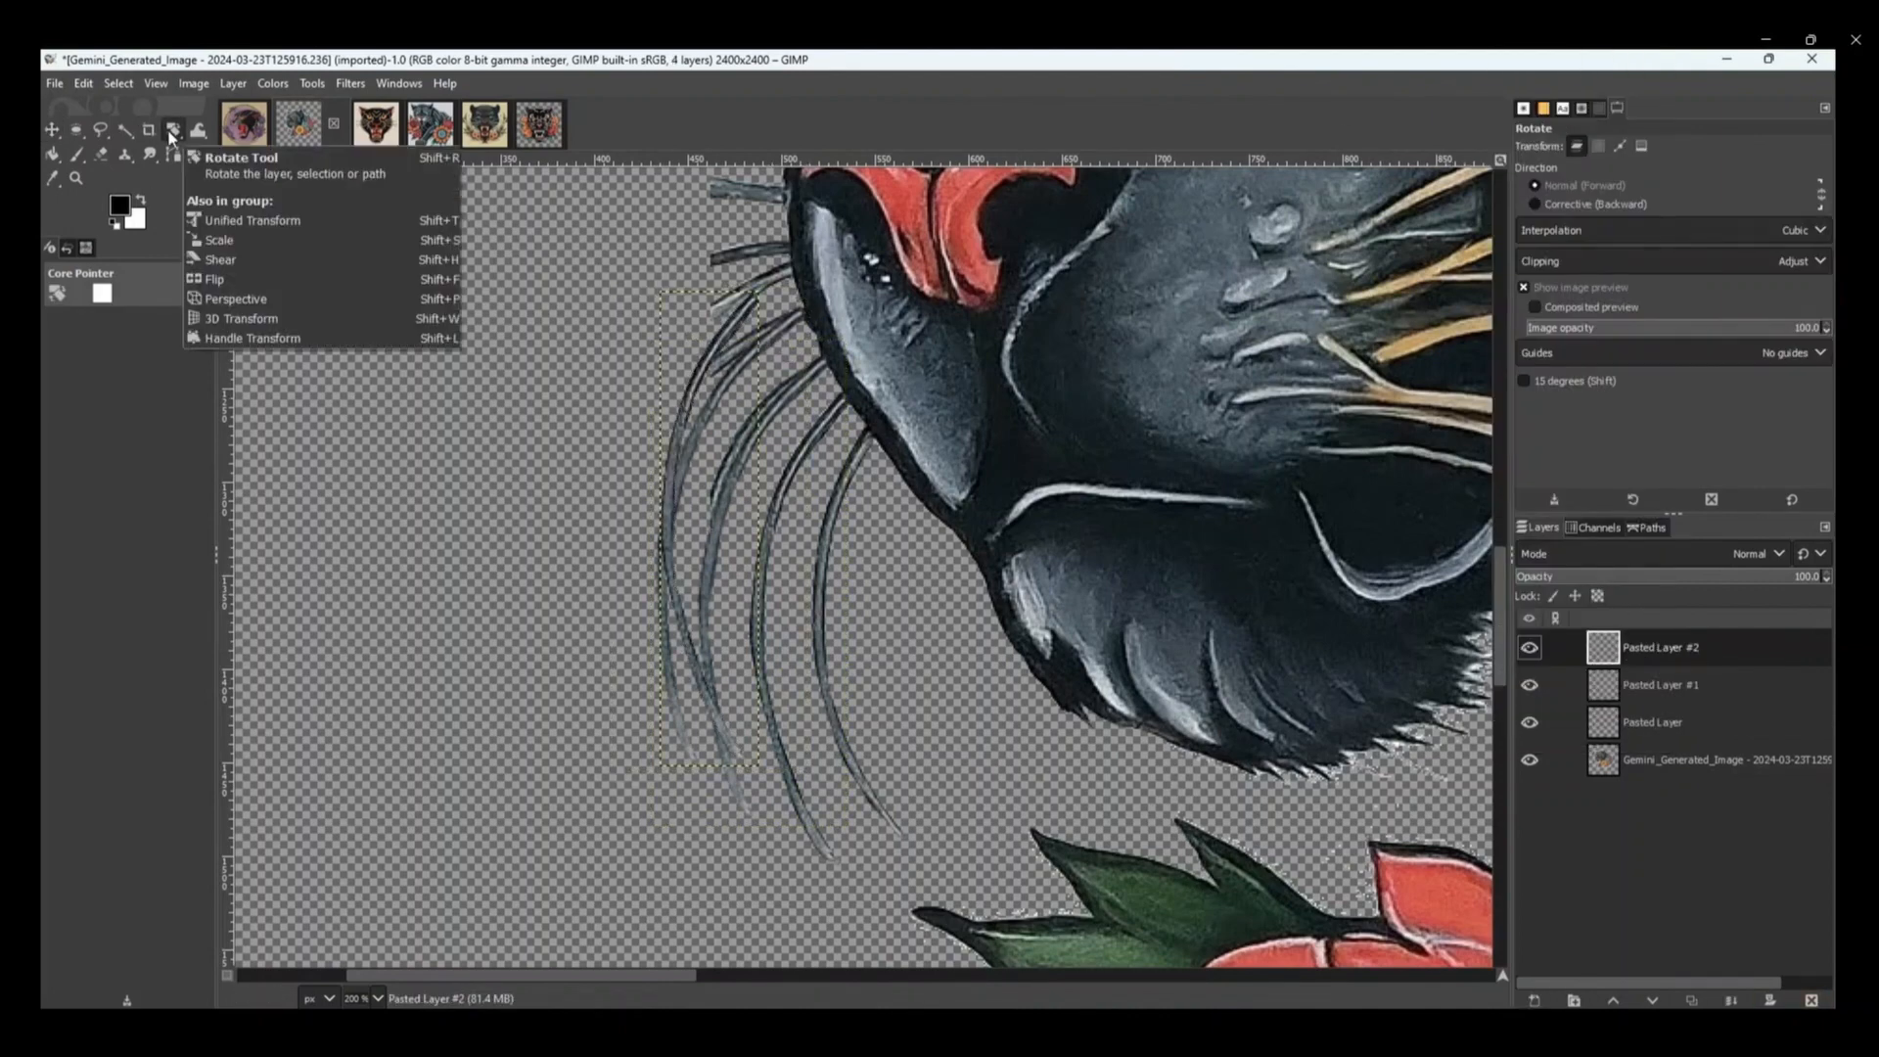
{"action": "left_click", "coordinate": [720, 367]}
{"action": "left_click_drag", "start_coordinate": [719, 367], "coordinate": [739, 325]}
{"action": "key", "text": "Return"}
{"action": "key", "text": "m"}
- Rotate the third whisker copy further and scale it to 123 × 225 px beside the outermost whisker
{"action": "left_click", "coordinate": [173, 130]}
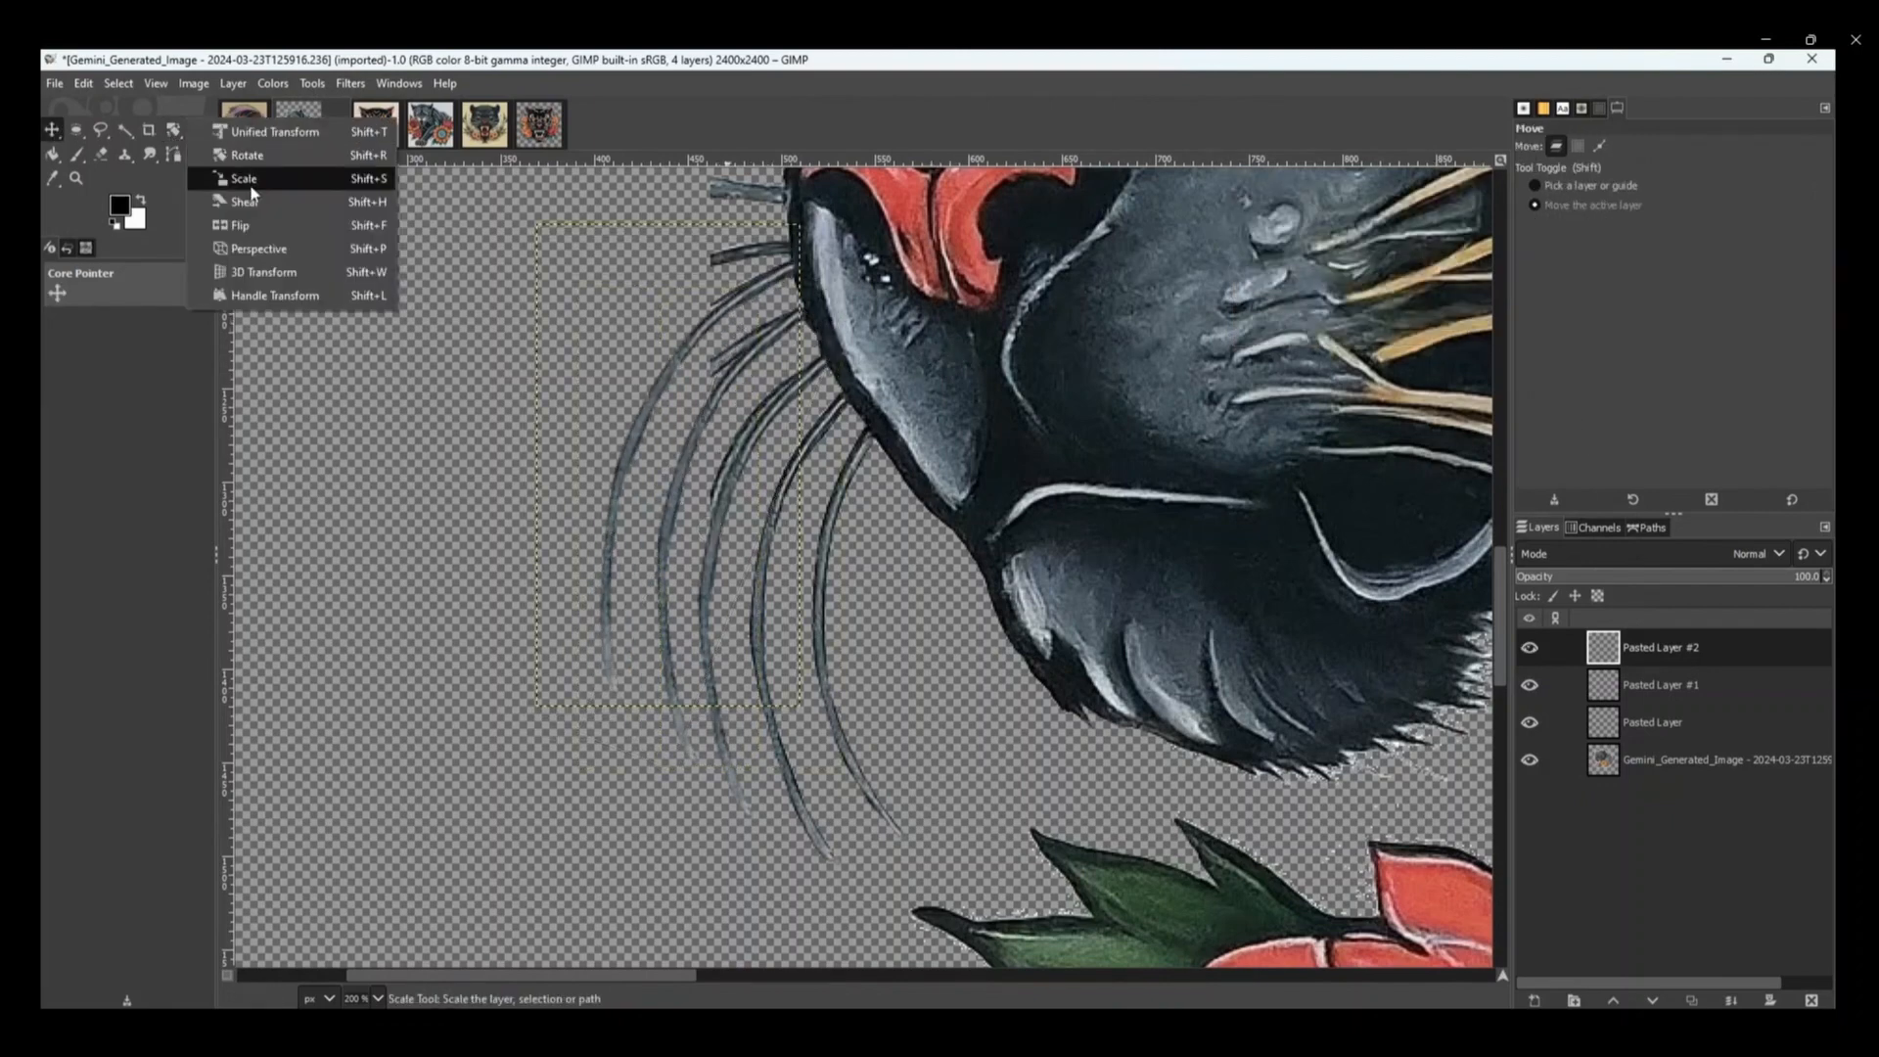
{"action": "left_click", "coordinate": [268, 200]}
{"action": "left_click", "coordinate": [623, 640]}
{"action": "left_click_drag", "start_coordinate": [553, 653], "coordinate": [568, 646]}
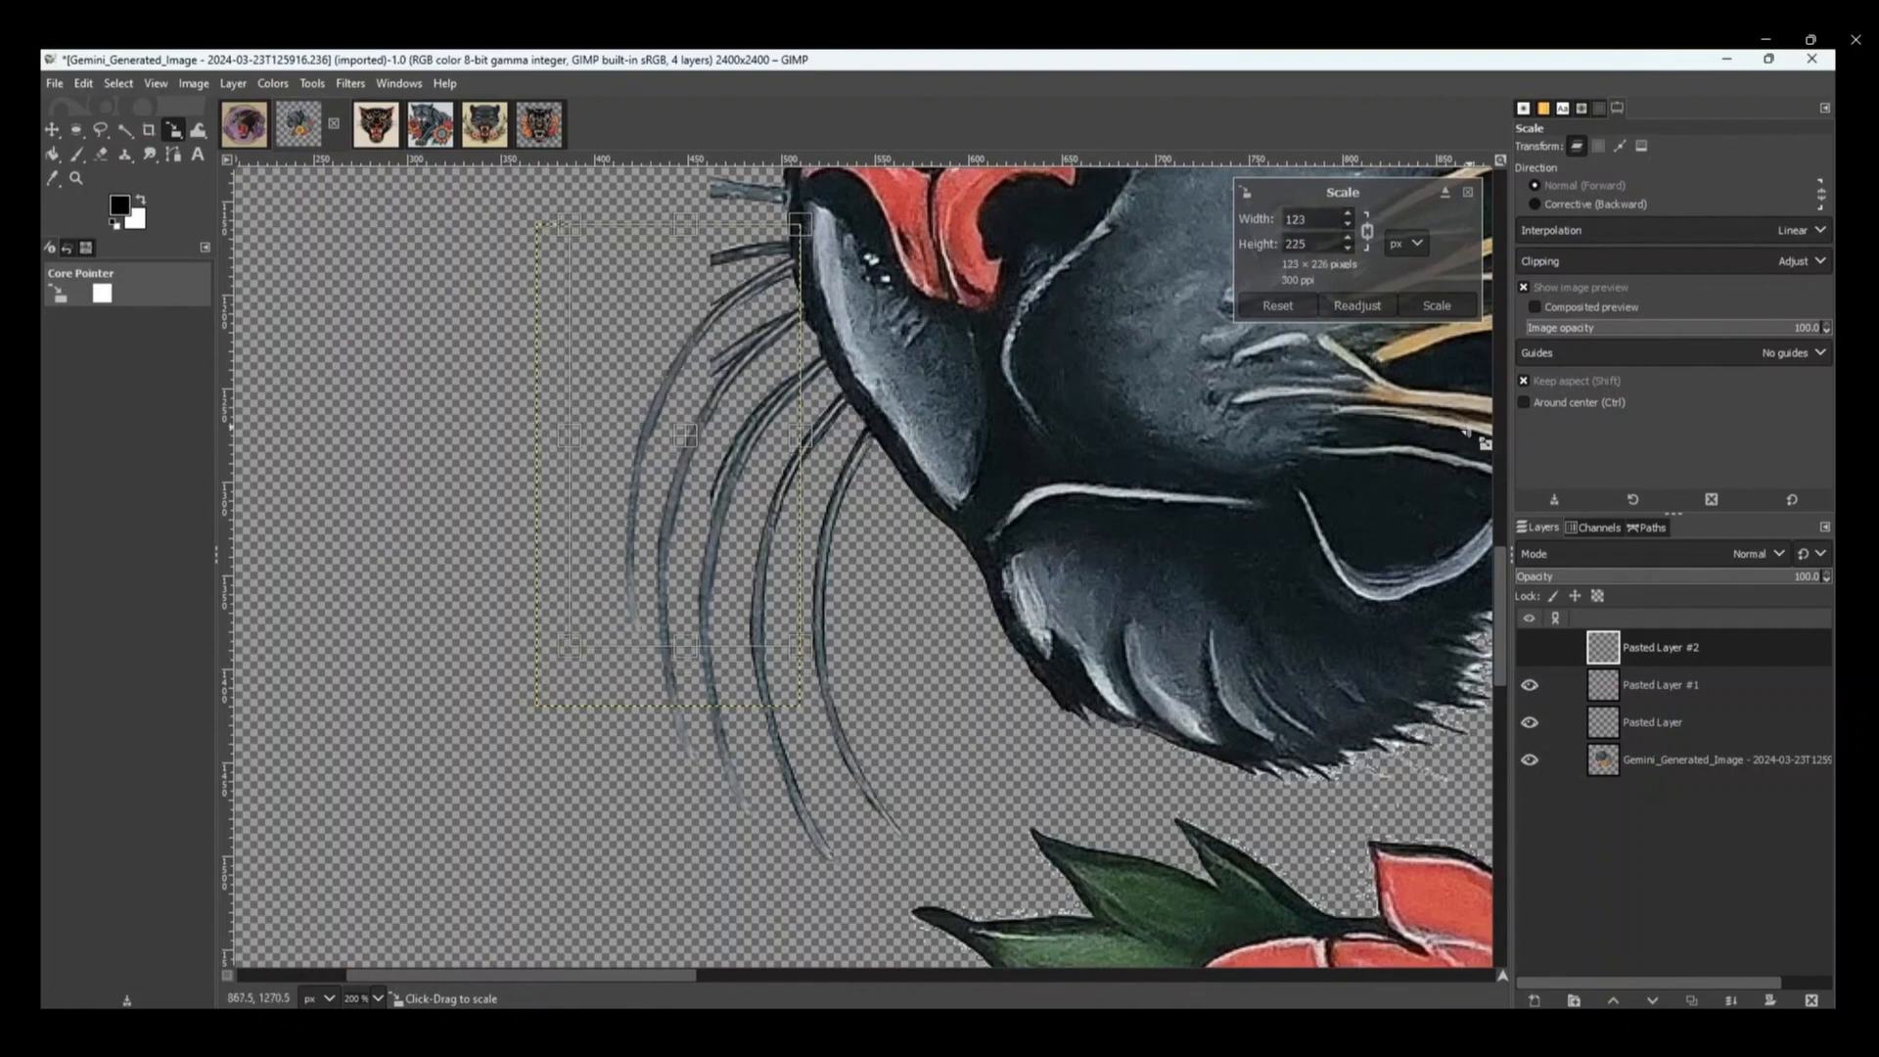
{"action": "left_click", "coordinate": [1418, 308]}
- Add a copy of the scaled whisker as a new layer, rotated slightly clockwise and moved up toward the next cut-off whisker
{"action": "key", "text": "ctrl+c"}
{"action": "key", "text": "ctrl+v"}
{"action": "right_click", "coordinate": [1676, 656]}
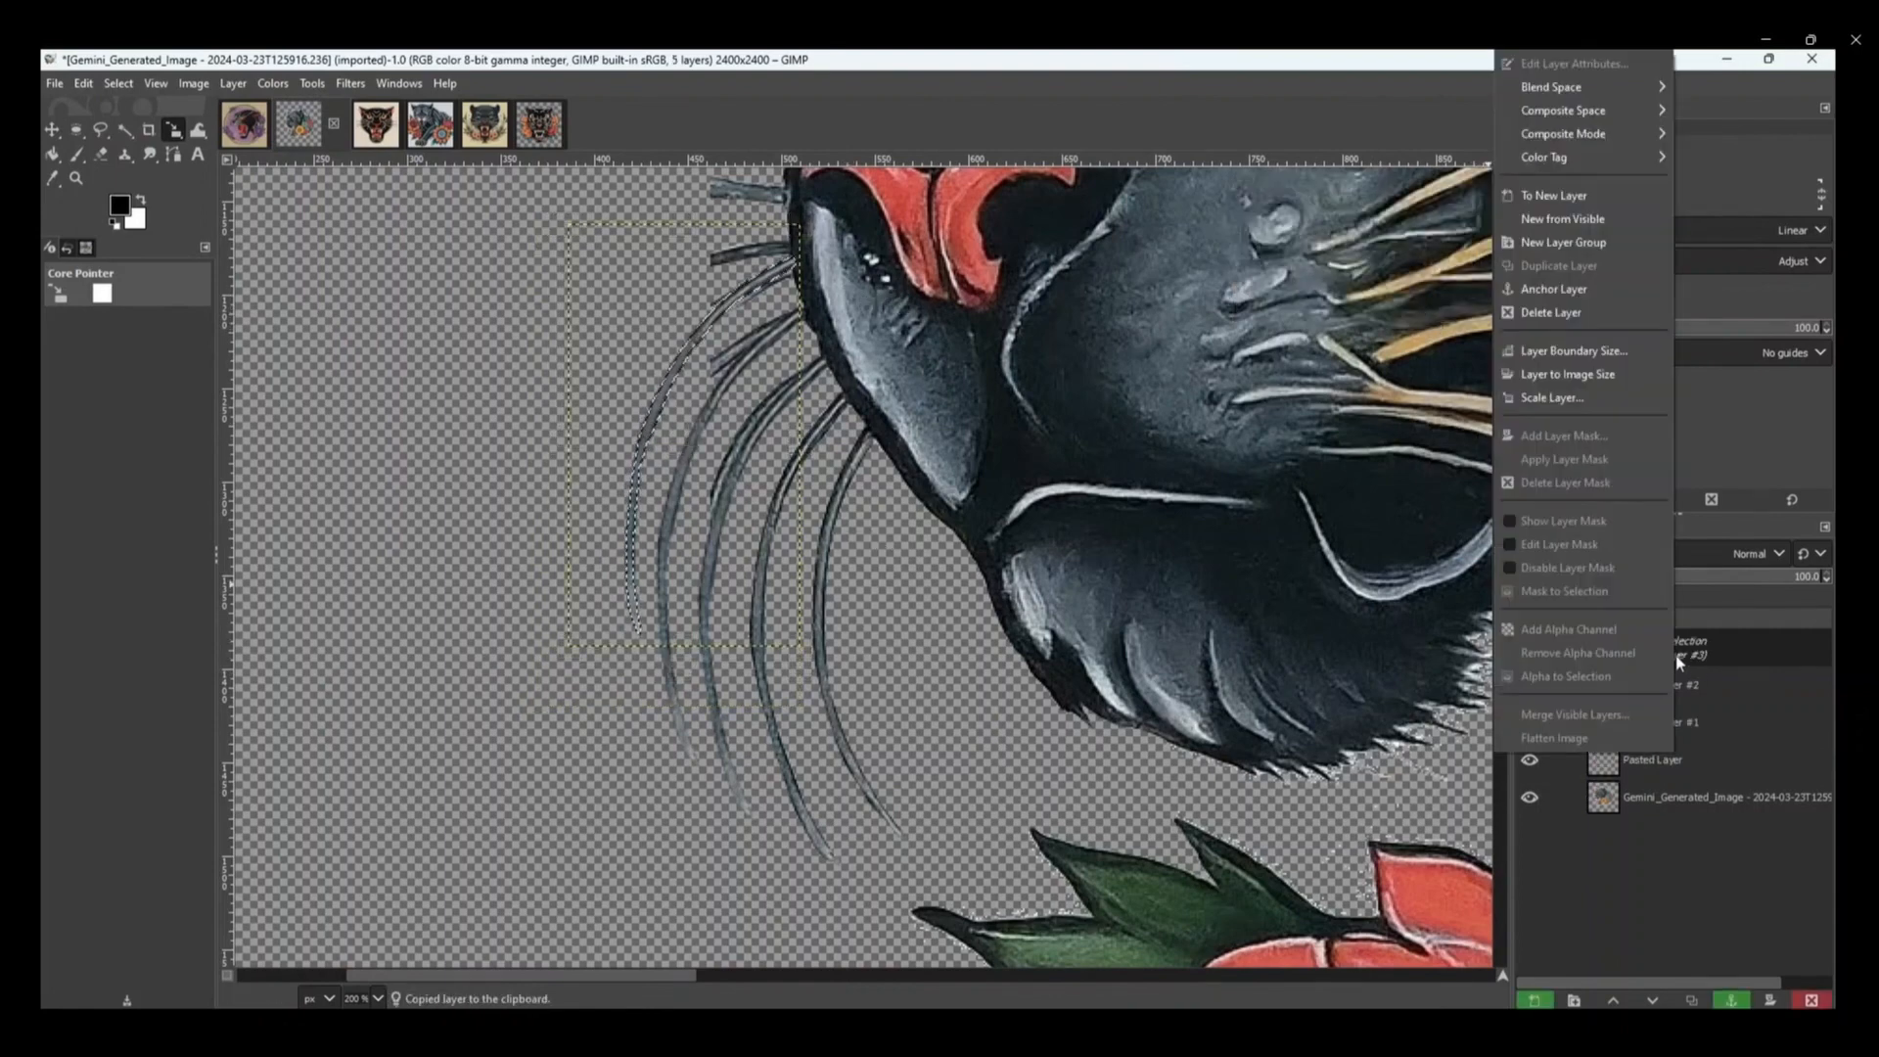
{"action": "left_click", "coordinate": [1544, 197]}
{"action": "left_click", "coordinate": [173, 131]}
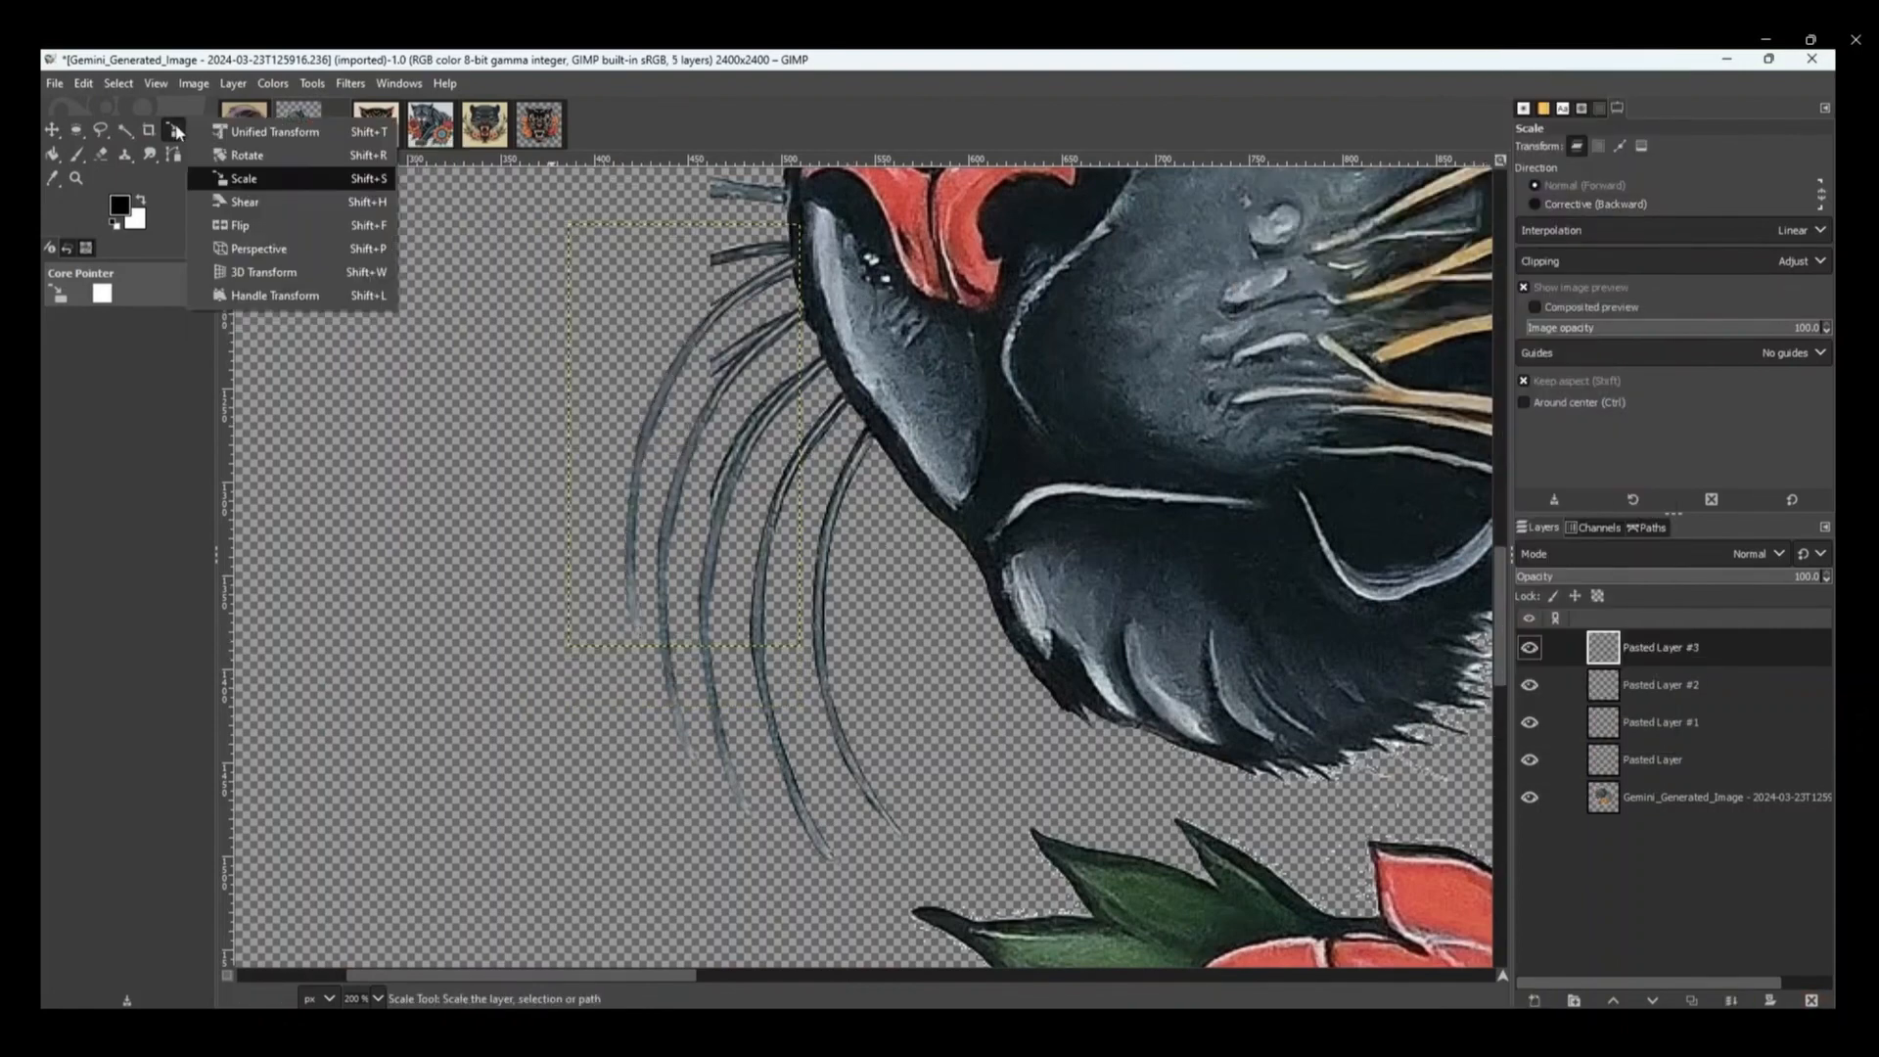
{"action": "left_click", "coordinate": [250, 178]}
{"action": "left_click", "coordinate": [664, 427]}
{"action": "left_click_drag", "start_coordinate": [635, 538], "coordinate": [616, 528]}
{"action": "left_click", "coordinate": [1436, 329]}
{"action": "left_click", "coordinate": [52, 129]}
{"action": "left_click_drag", "start_coordinate": [788, 321], "coordinate": [732, 248]}
- Rotate the fourth whisker copy slightly and nudge it down and inward
{"action": "key", "text": "shift+r"}
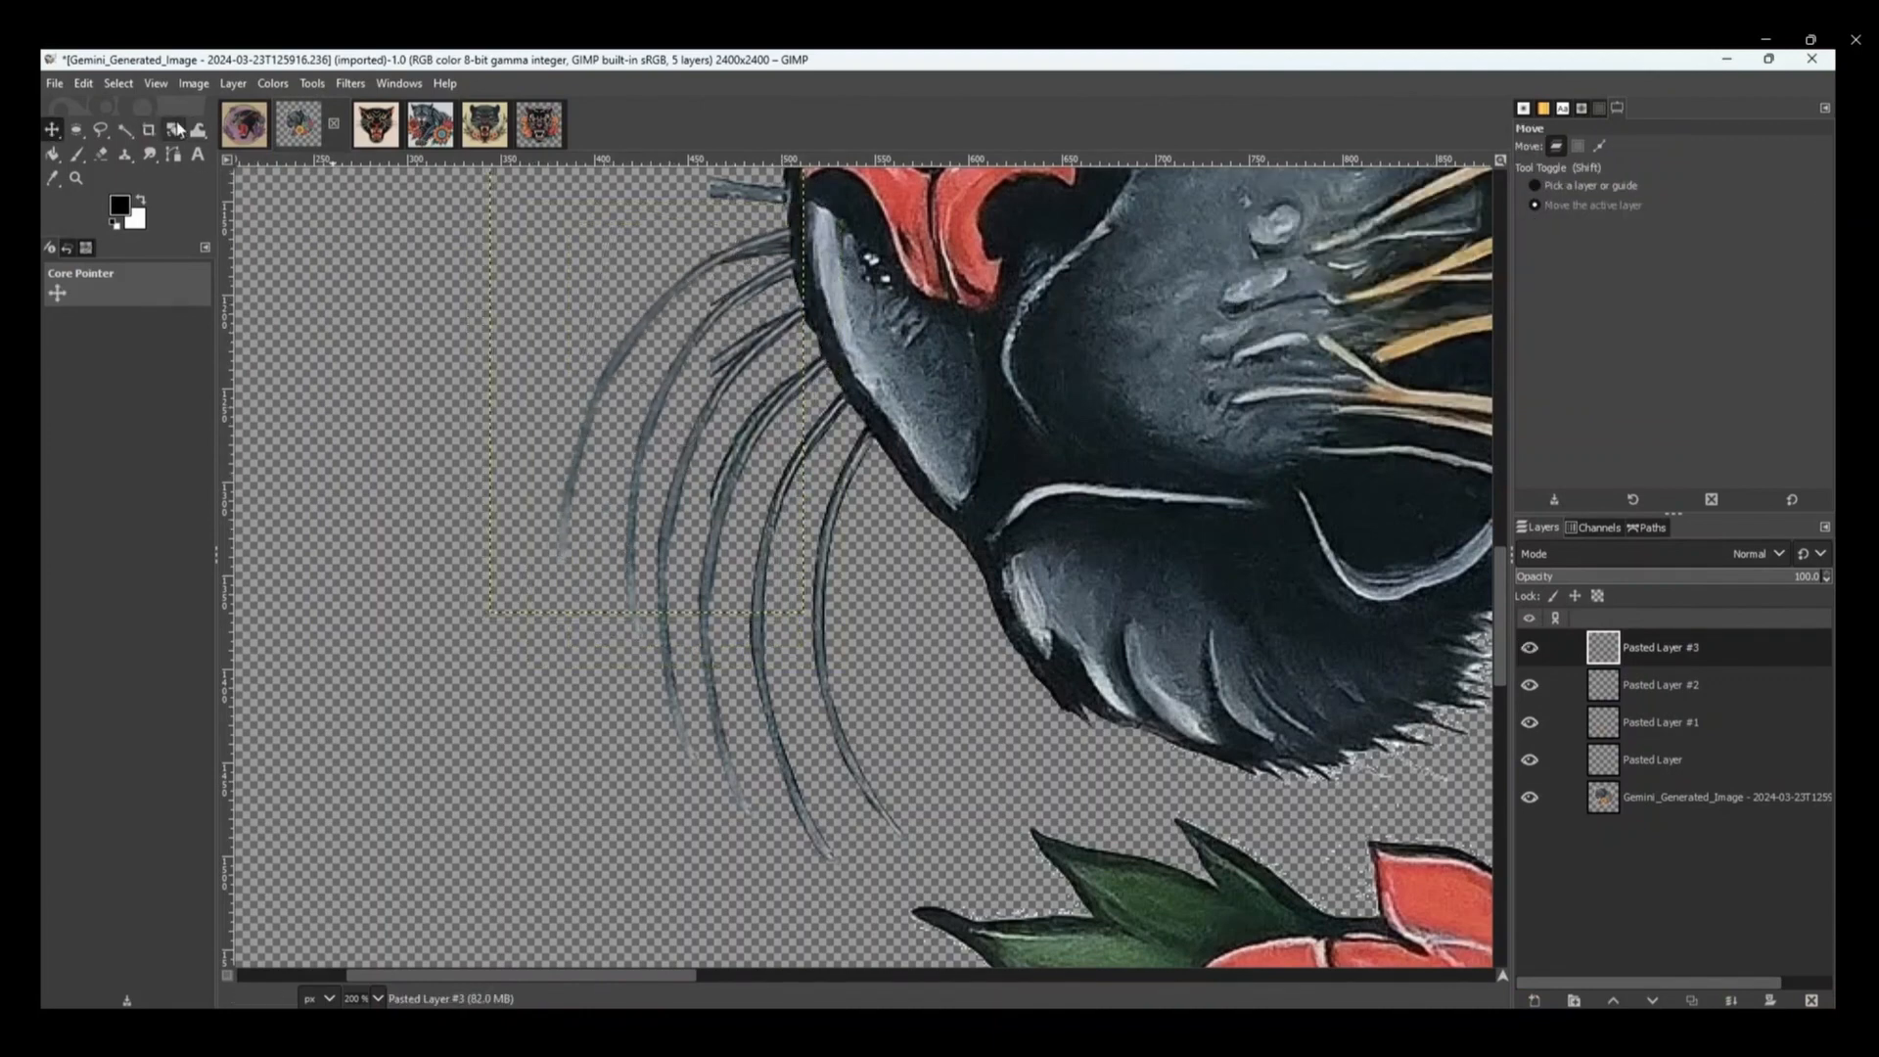
{"action": "left_click", "coordinate": [684, 284]}
{"action": "left_click_drag", "start_coordinate": [586, 443], "coordinate": [592, 450]}
{"action": "left_click", "coordinate": [1436, 329]}
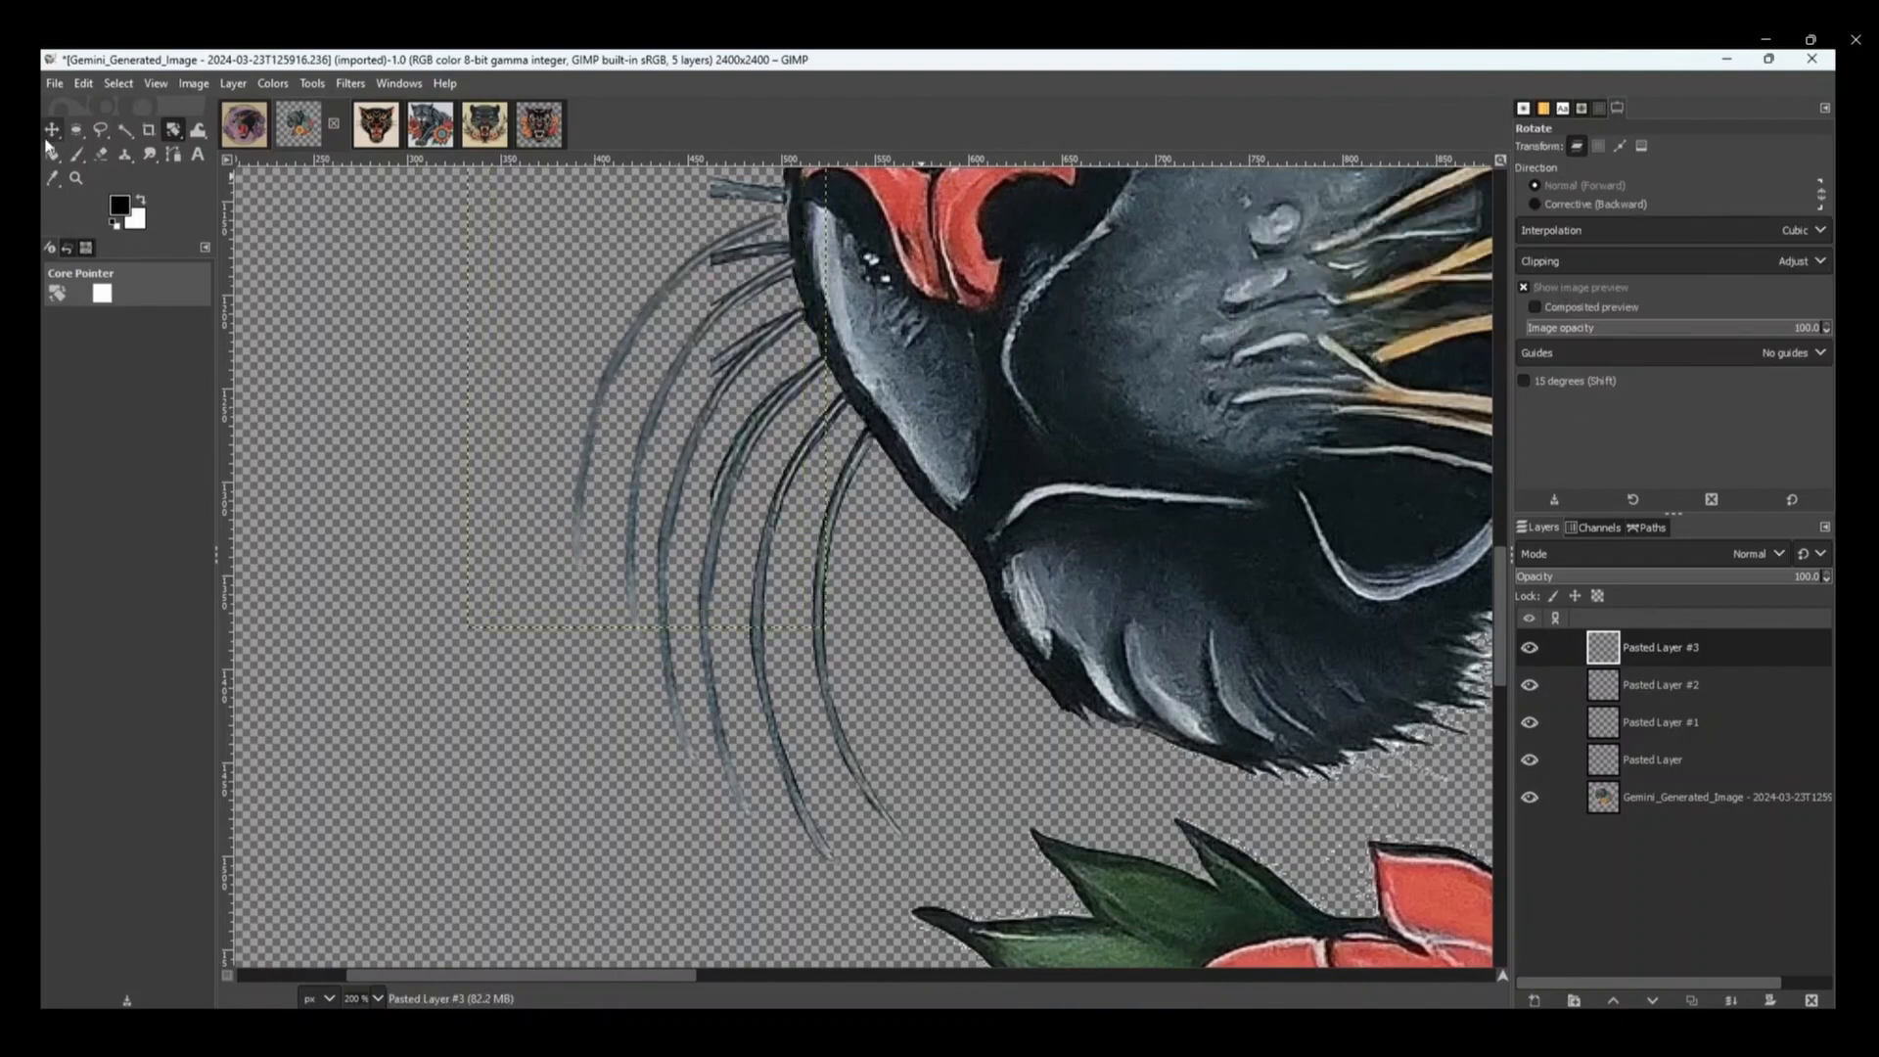
{"action": "left_click", "coordinate": [52, 129]}
{"action": "left_click_drag", "start_coordinate": [629, 339], "coordinate": [639, 365]}
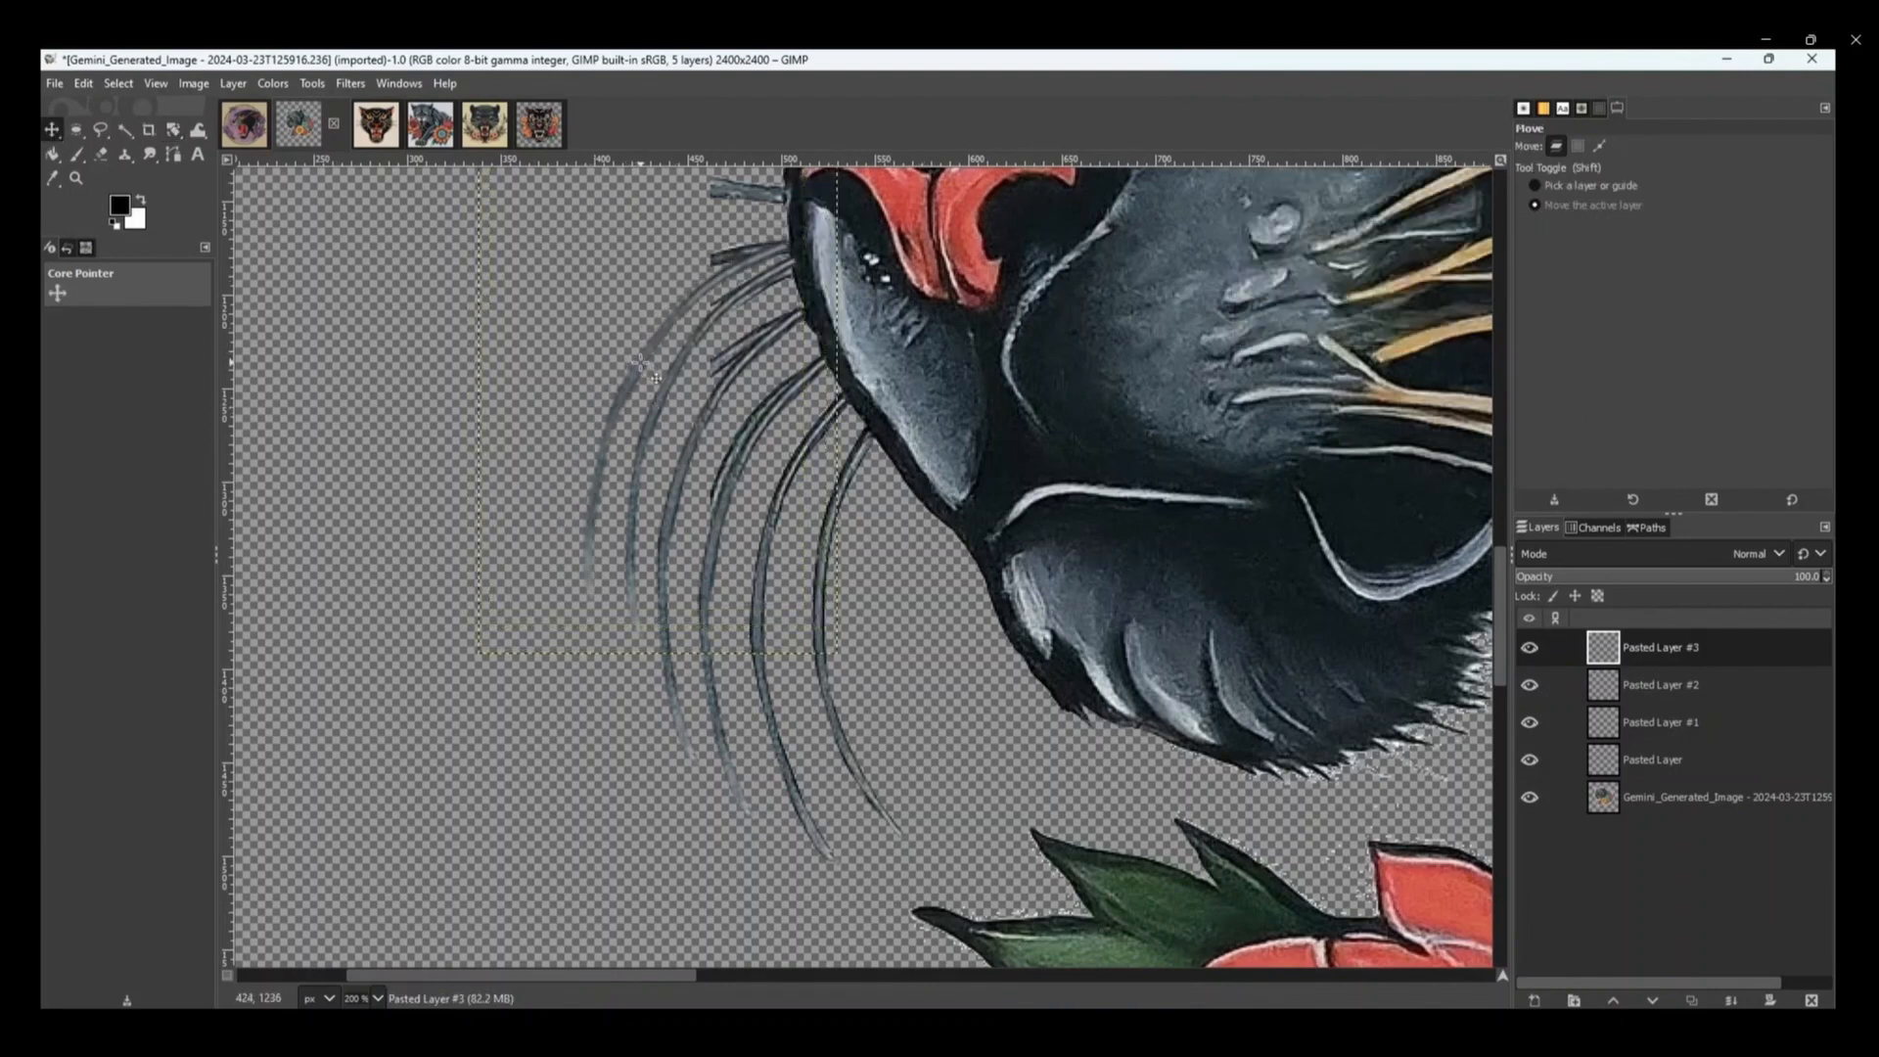
- Scale the fourth whisker copy to 167 × 230 px and move it up to the cut-off whisker below the nose
{"action": "left_click", "coordinate": [173, 130]}
{"action": "left_click", "coordinate": [240, 180]}
{"action": "left_click", "coordinate": [615, 421]}
{"action": "left_click_drag", "start_coordinate": [482, 648], "coordinate": [527, 589]}
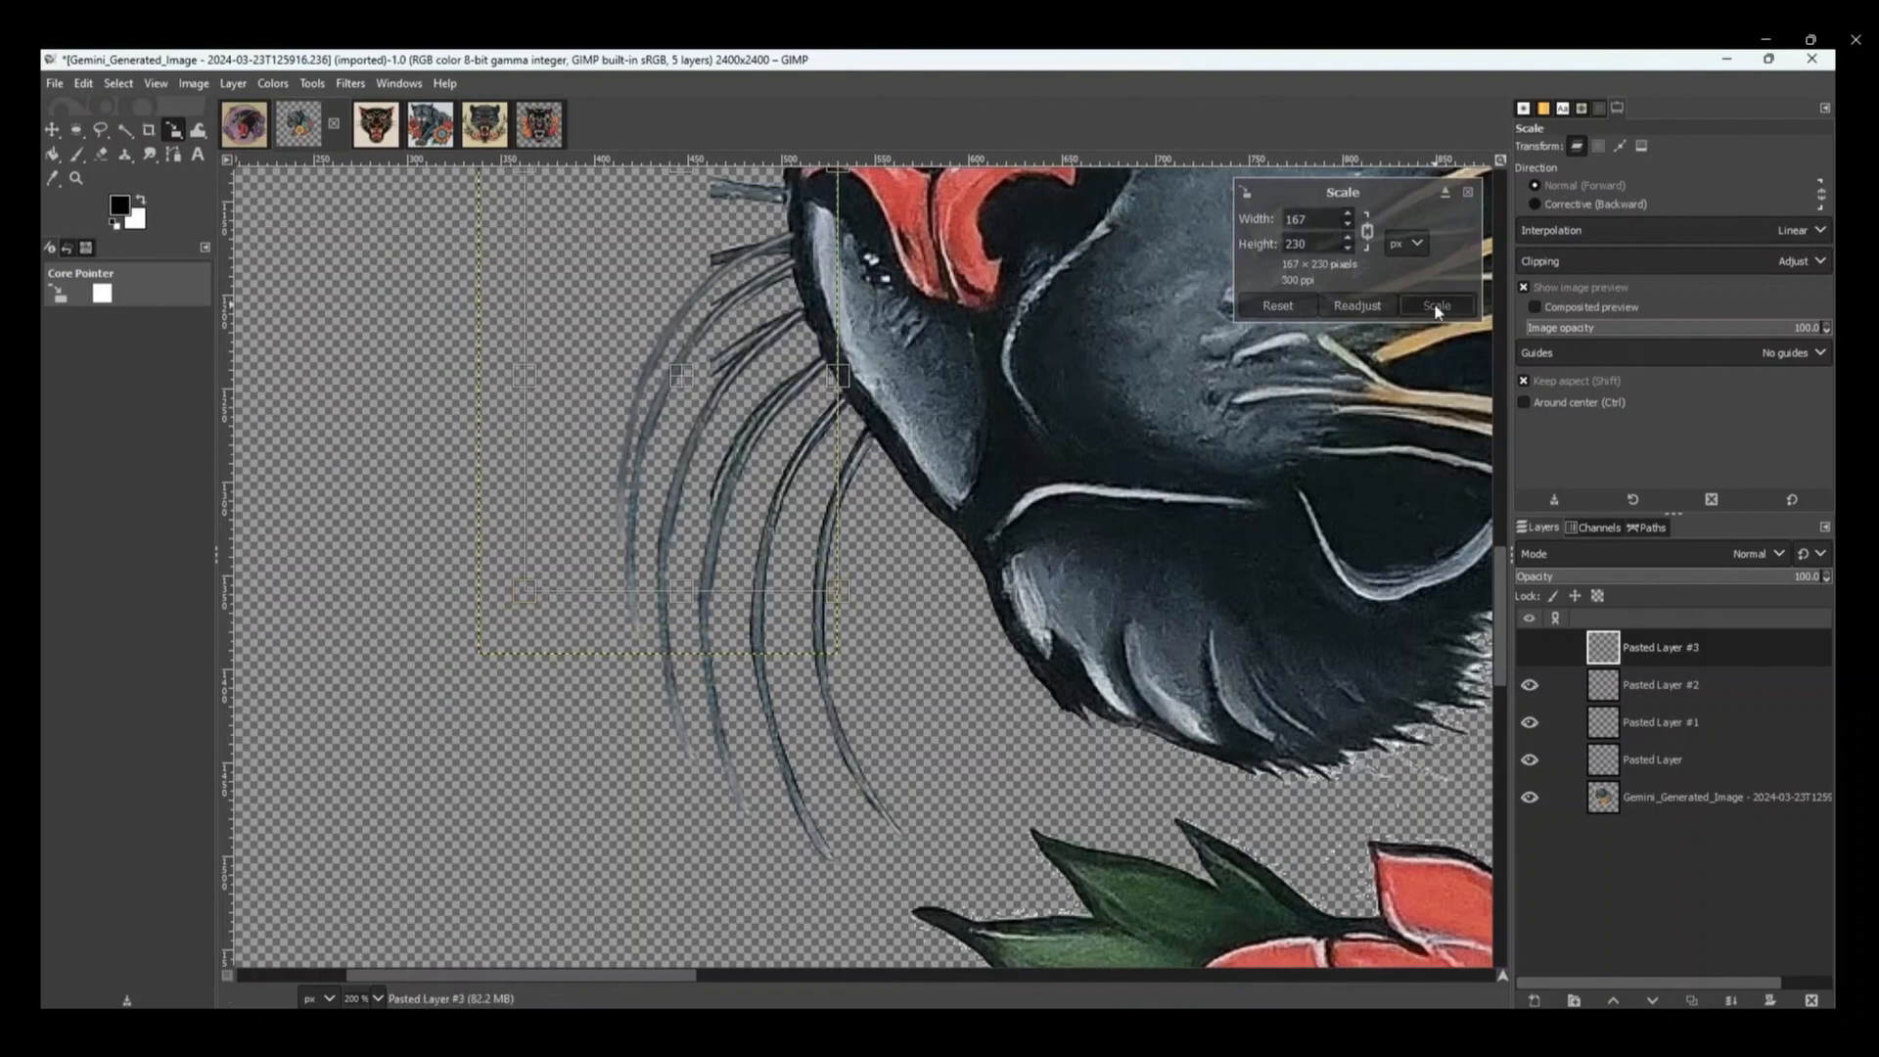
{"action": "left_click", "coordinate": [1433, 305]}
{"action": "left_click", "coordinate": [51, 129]}
{"action": "left_click_drag", "start_coordinate": [633, 405], "coordinate": [601, 321]}
- Rotate the fourth whisker copy to follow the direction of the cut-off whisker below the nose
{"action": "left_click", "coordinate": [173, 131]}
{"action": "left_click", "coordinate": [240, 151]}
{"action": "left_click", "coordinate": [609, 473]}
{"action": "left_click", "coordinate": [1437, 328]}
{"action": "left_click", "coordinate": [52, 129]}
- Add a fifth whisker copy as a new layer, scale it down and place it over the next whisker beside the nose
{"action": "key", "text": "ctrl+c"}
{"action": "key", "text": "ctrl+v"}
{"action": "right_click", "coordinate": [1654, 647]}
{"action": "left_click", "coordinate": [1571, 197]}
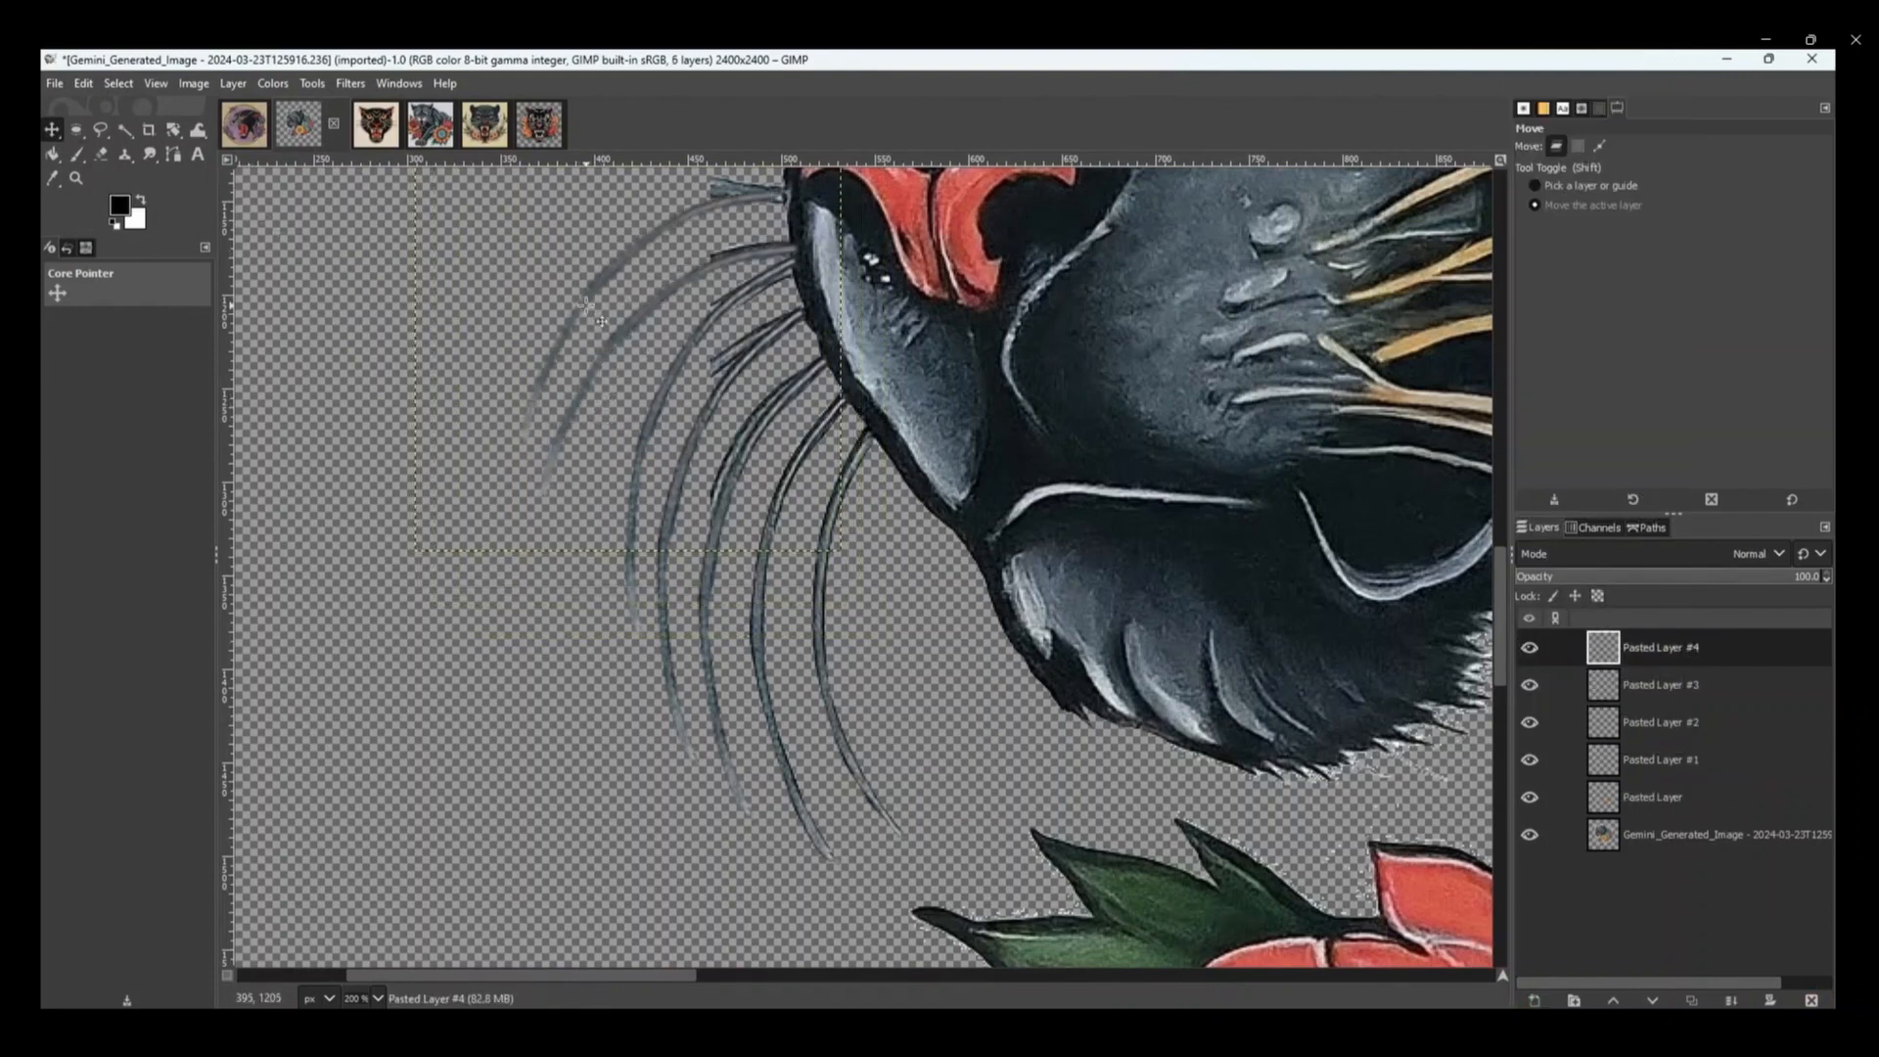
{"action": "left_click", "coordinate": [171, 135]}
{"action": "left_click", "coordinate": [234, 180]}
{"action": "left_click_drag", "start_coordinate": [436, 550], "coordinate": [491, 473]}
{"action": "left_click", "coordinate": [1436, 306]}
{"action": "left_click", "coordinate": [52, 130]}
{"action": "left_click_drag", "start_coordinate": [667, 223], "coordinate": [674, 243]}
- Hide the five pasted whisker layers and trim the stray edges along the panther's muzzle on the base layer with Free Select
{"action": "left_click_drag", "start_coordinate": [1530, 797], "coordinate": [1529, 647]}
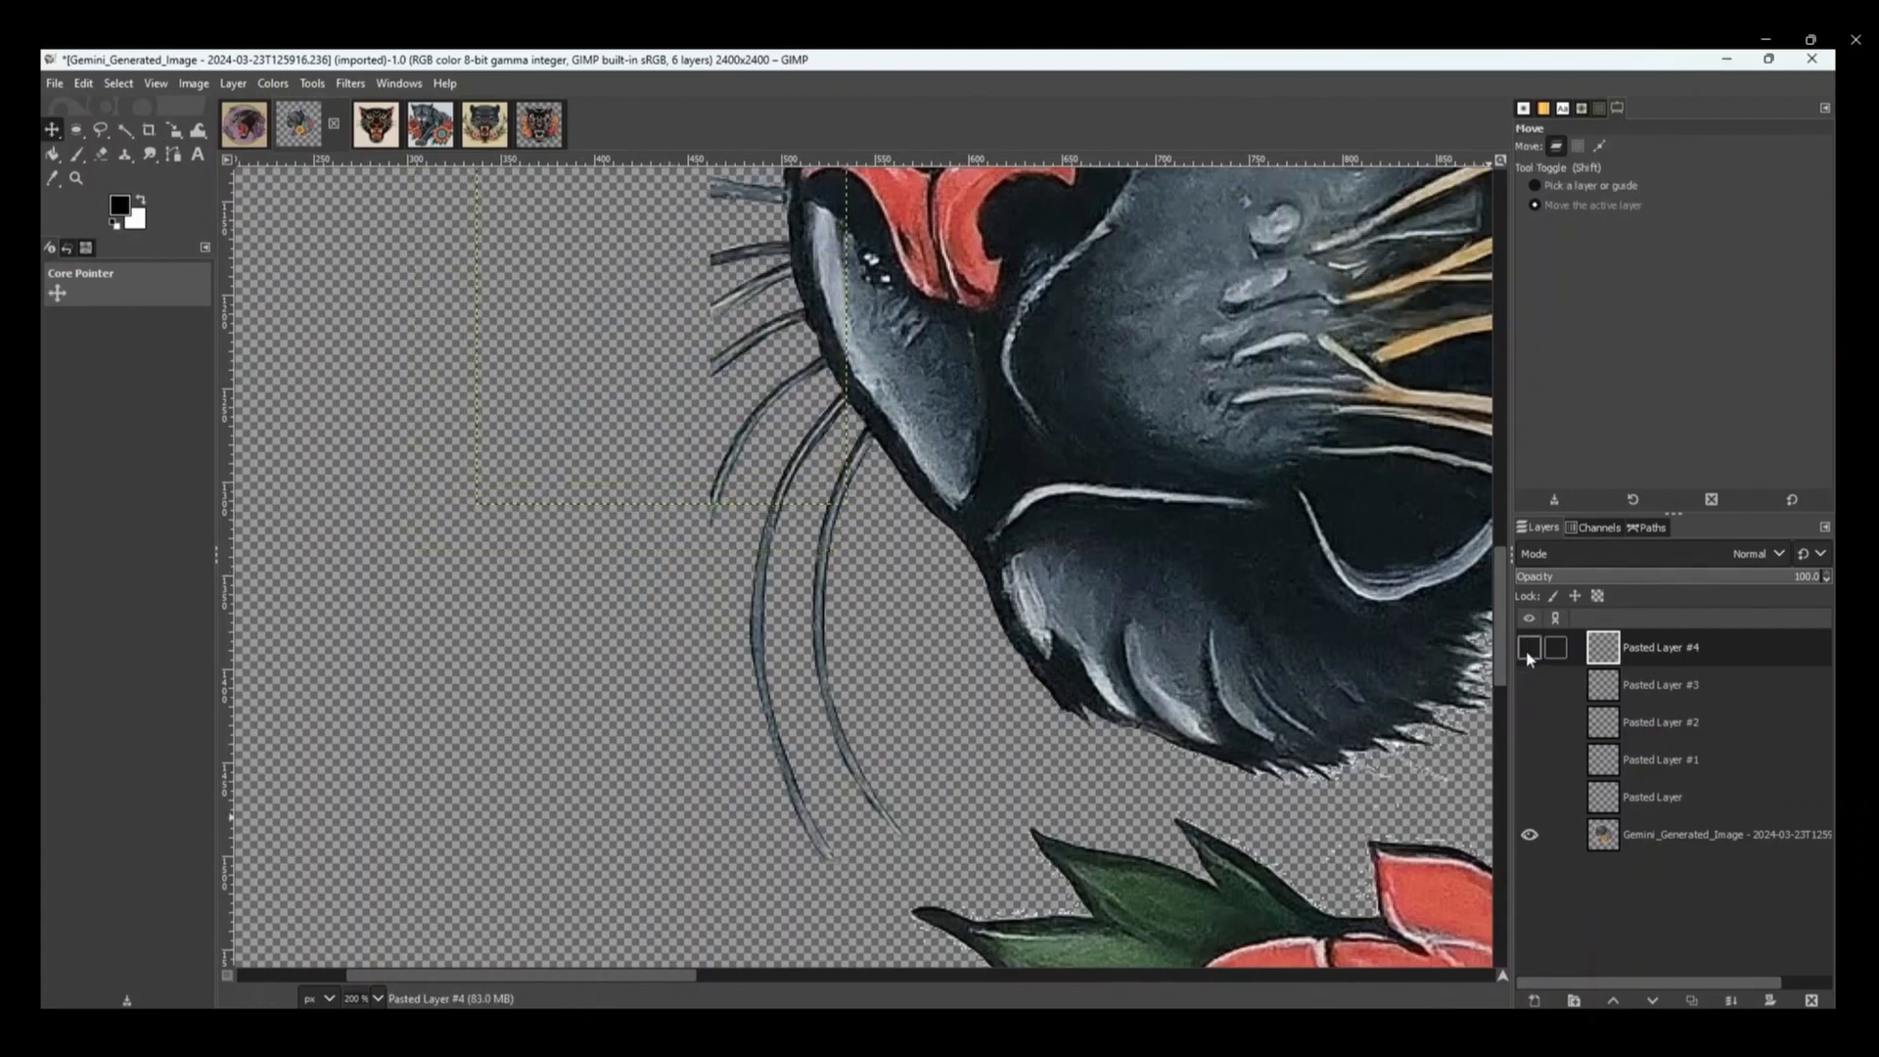
{"action": "left_click", "coordinate": [104, 133]}
{"action": "left_click", "coordinate": [1653, 835]}
{"action": "scroll", "coordinate": [787, 218], "scroll_direction": "up", "scroll_amount": 2}
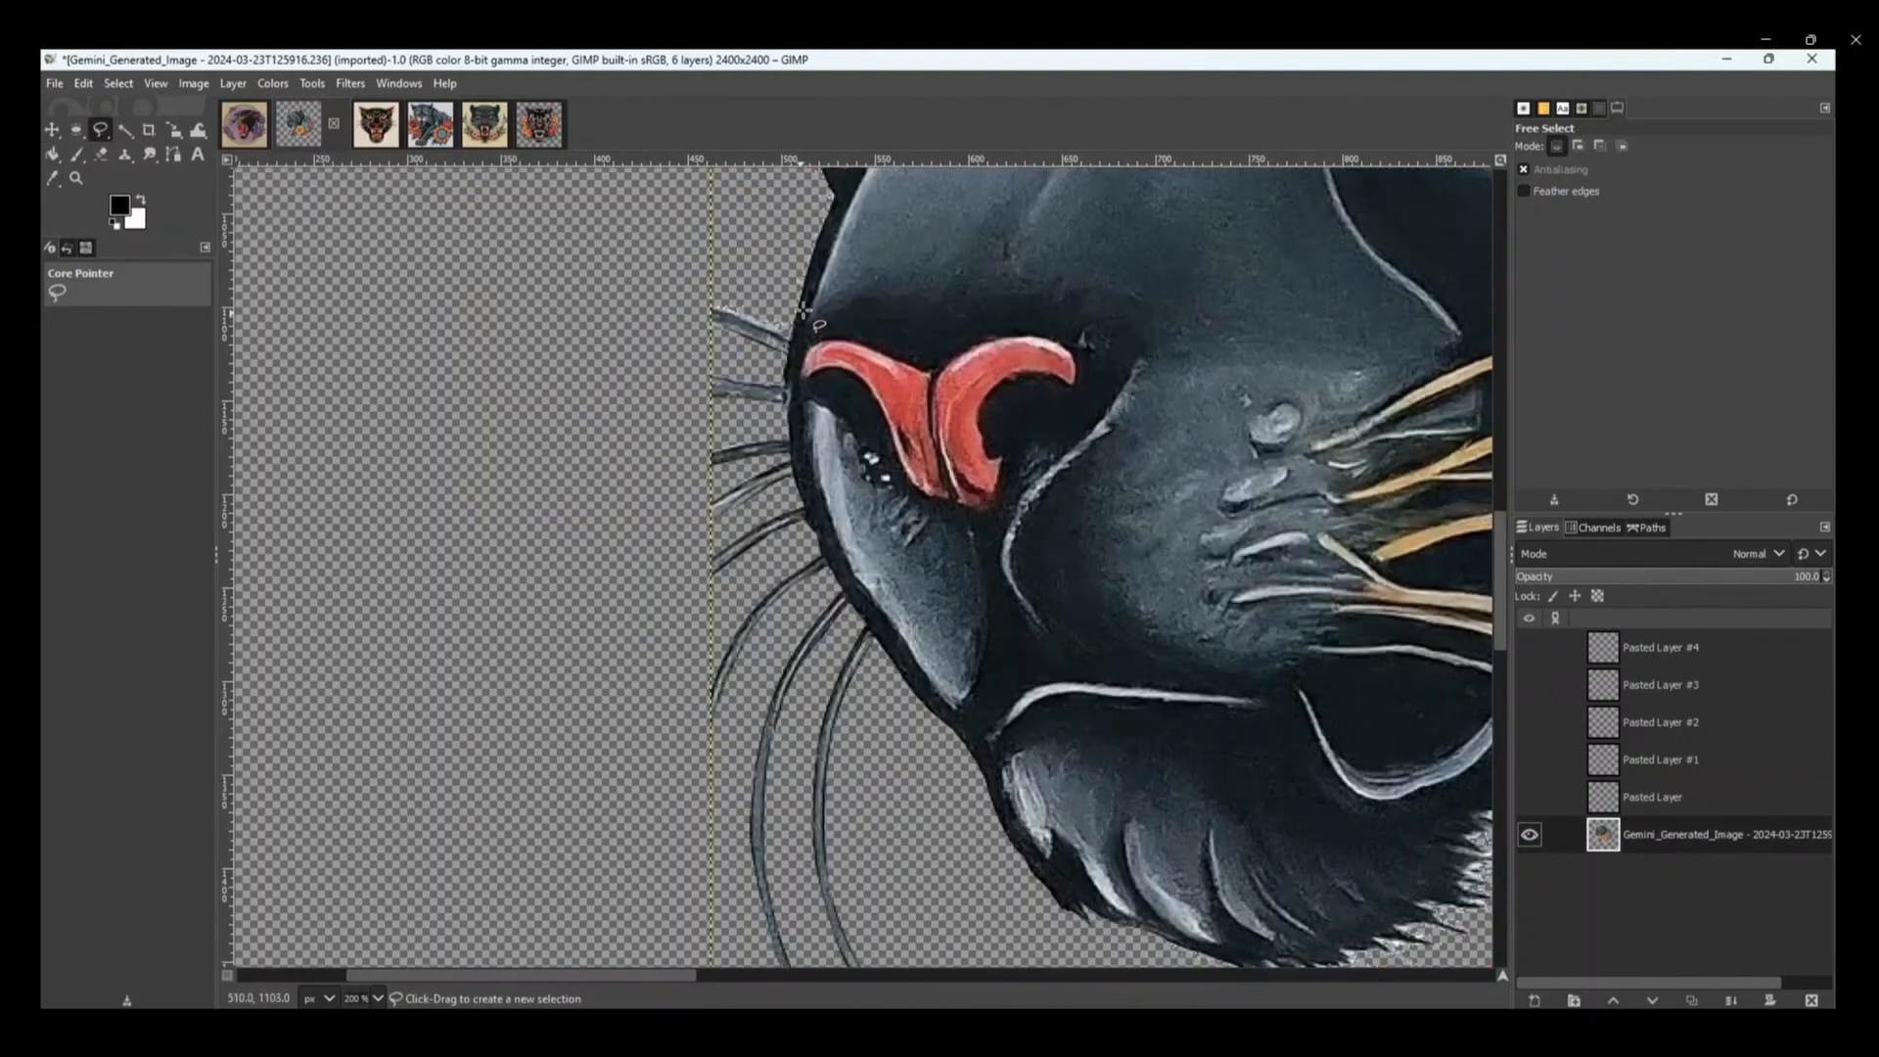
{"action": "left_click", "coordinate": [835, 400]}
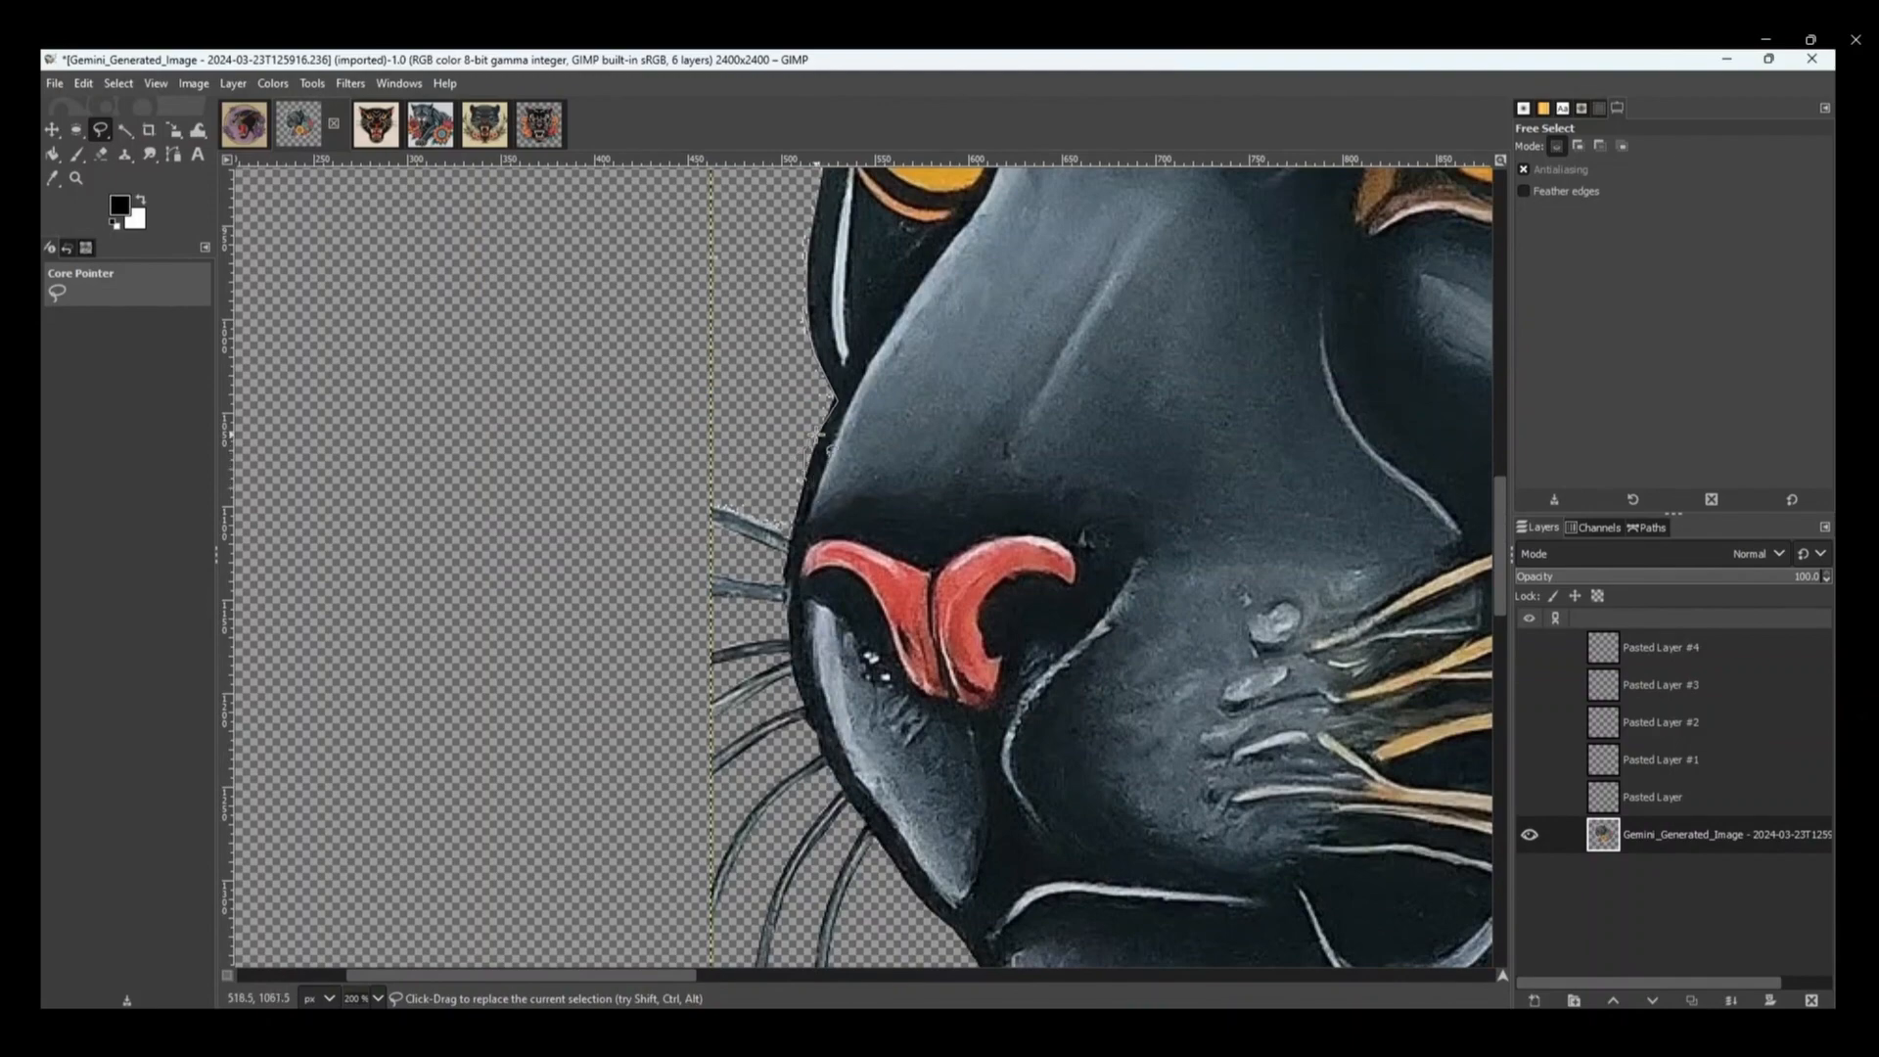
{"action": "left_click", "coordinate": [805, 479]}
{"action": "mouse_move", "coordinate": [798, 584]}
{"action": "left_mouse_down"}
{"action": "mouse_move", "coordinate": [829, 778]}
{"action": "mouse_move", "coordinate": [863, 812]}
{"action": "left_mouse_up"}
{"action": "scroll", "coordinate": [863, 812], "scroll_direction": "down", "scroll_amount": 1}
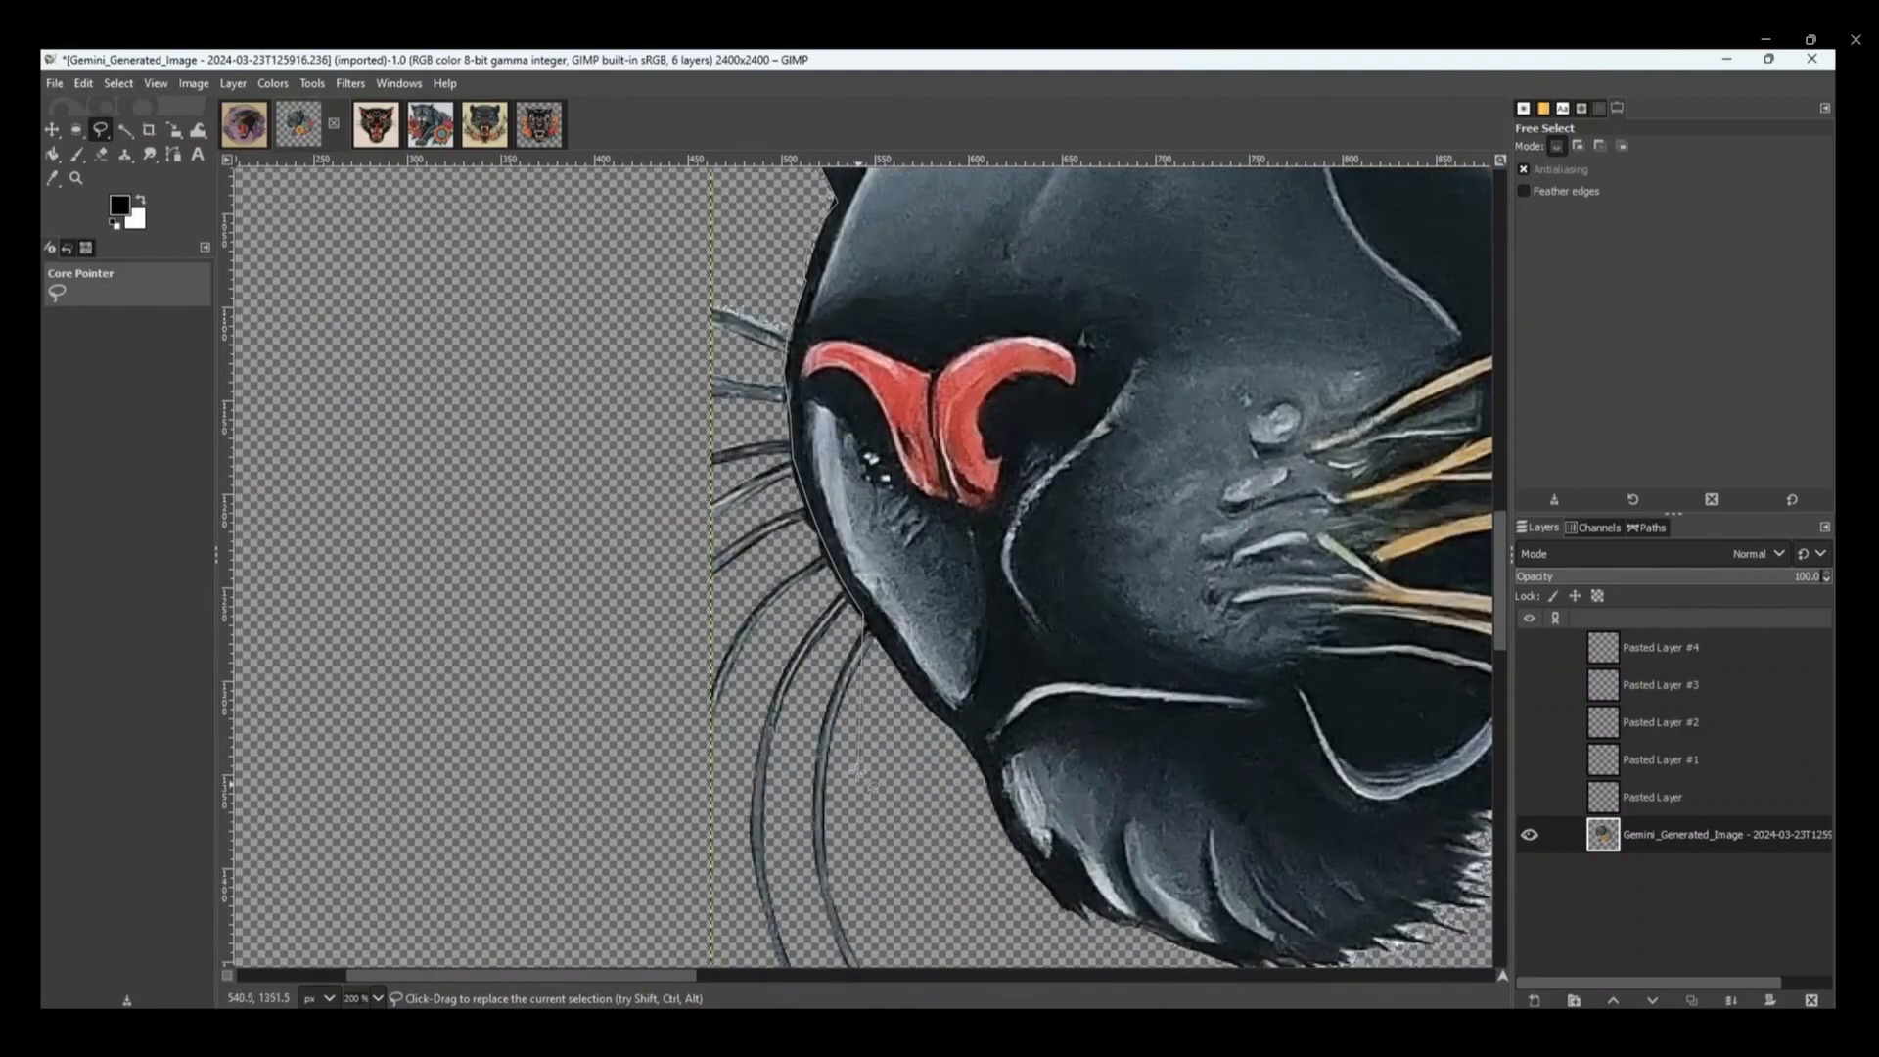
{"action": "mouse_move", "coordinate": [889, 651]}
{"action": "left_mouse_down"}
{"action": "mouse_move", "coordinate": [897, 681]}
{"action": "mouse_move", "coordinate": [706, 757]}
{"action": "left_mouse_up"}
{"action": "scroll", "coordinate": [762, 372], "scroll_direction": "up", "scroll_amount": 4}
{"action": "scroll", "coordinate": [793, 548], "scroll_direction": "down", "scroll_amount": 4}
{"action": "scroll", "coordinate": [773, 756], "scroll_direction": "down", "scroll_amount": 2}
{"action": "scroll", "coordinate": [774, 757], "scroll_direction": "down", "scroll_amount": 1}
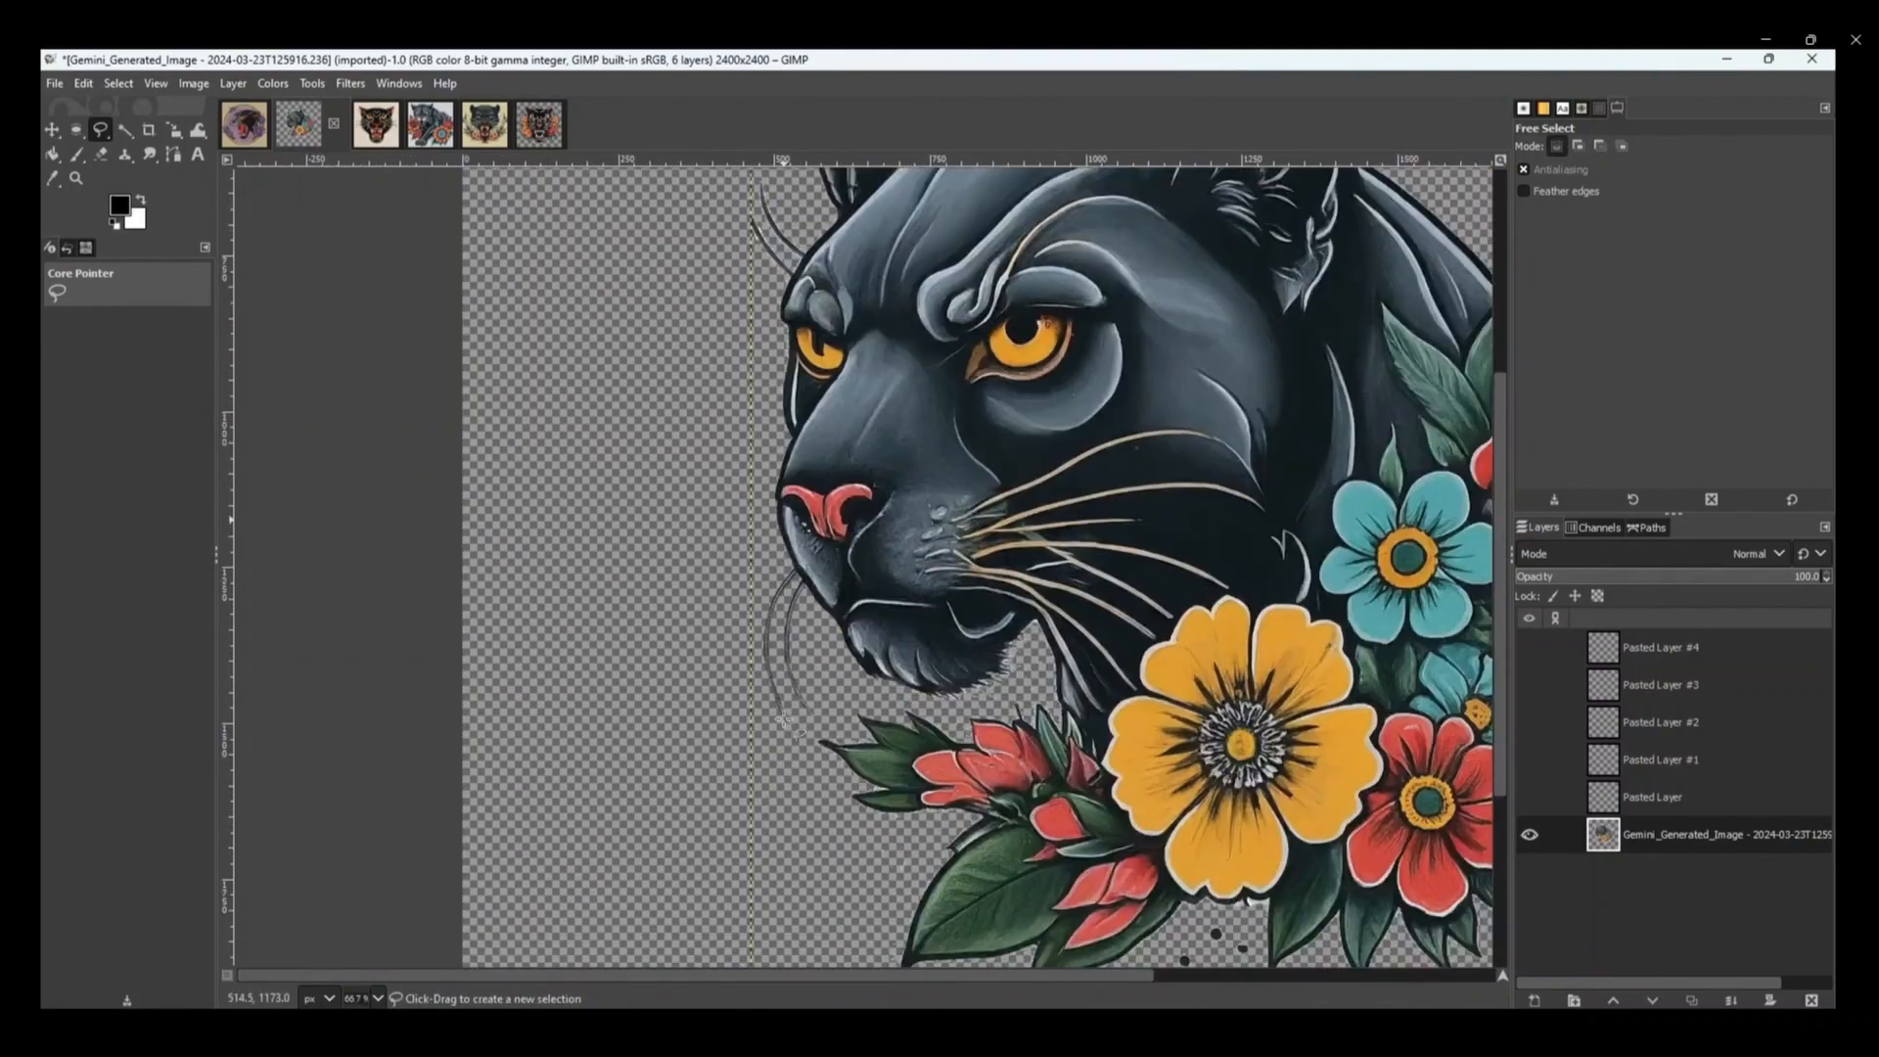
- Show the five pasted whisker layers and merge them one by one down into the base panther layer
{"action": "left_click_drag", "start_coordinate": [1530, 797], "coordinate": [1531, 651]}
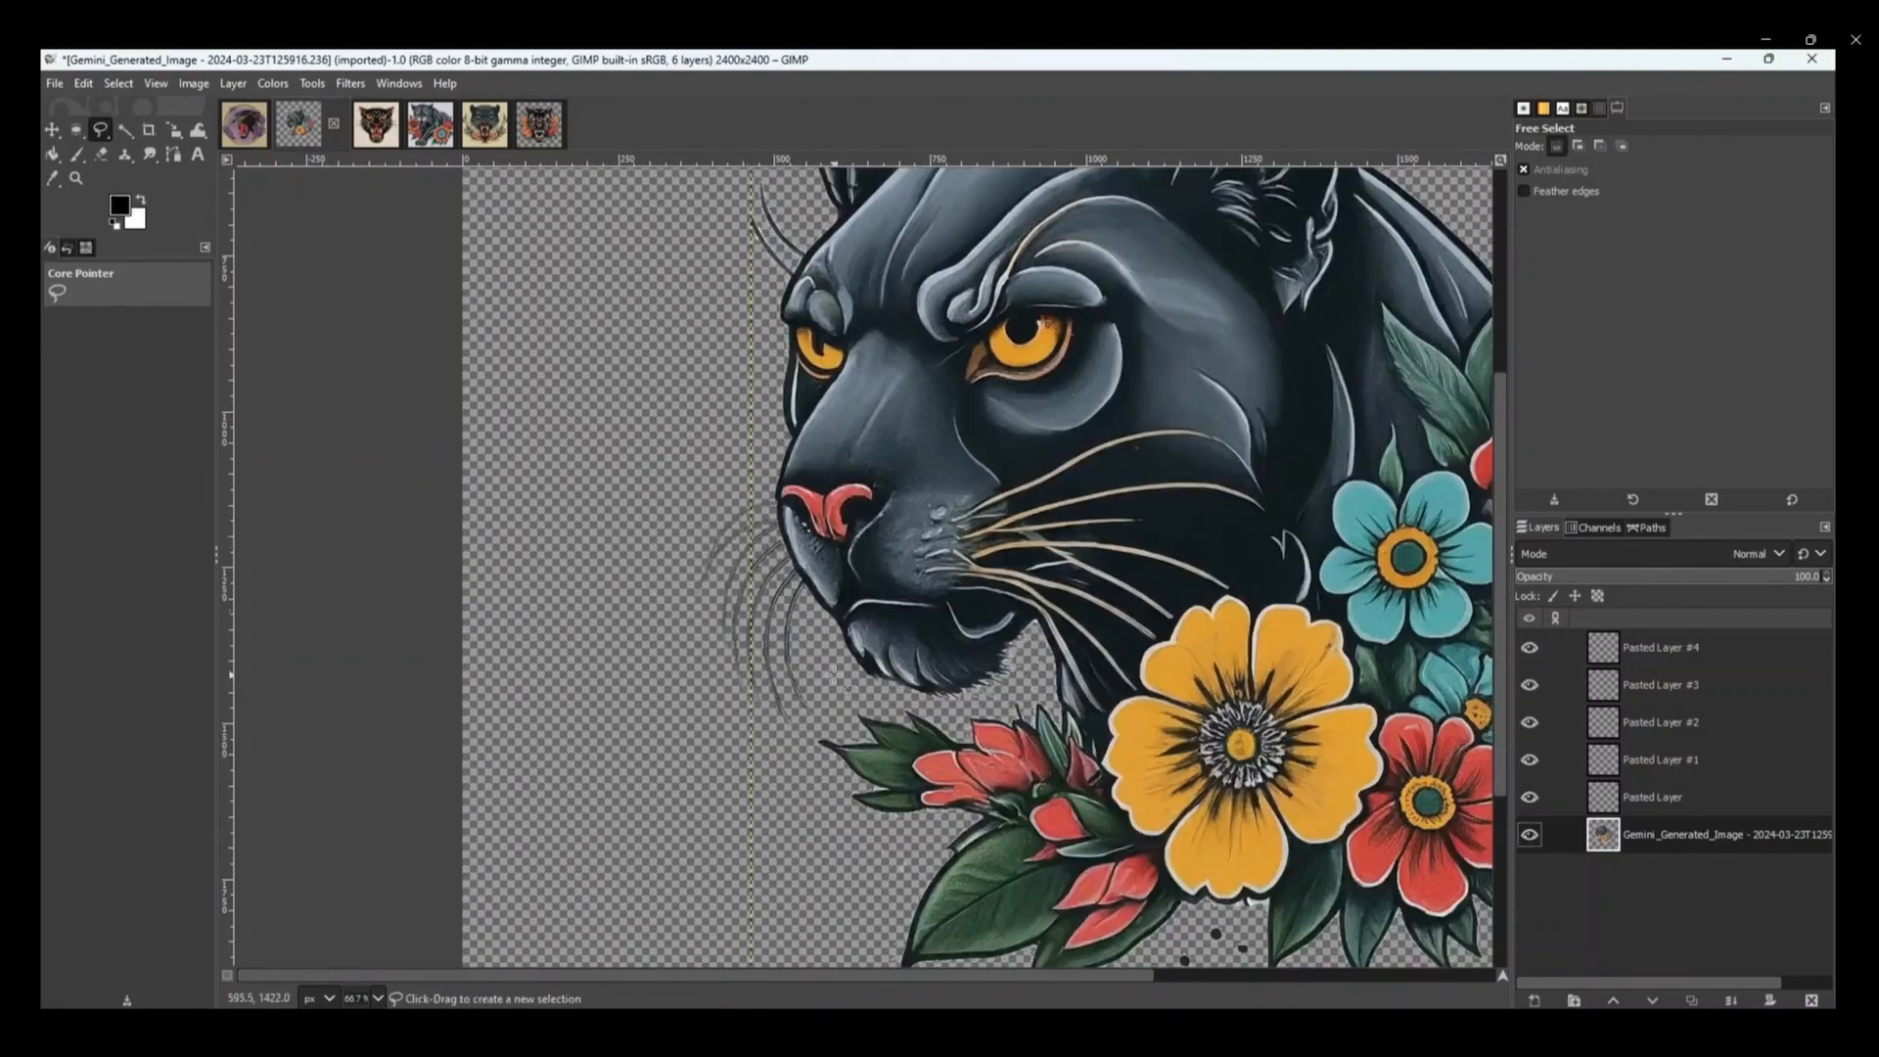
{"action": "scroll", "coordinate": [852, 499], "scroll_direction": "down", "scroll_amount": 2}
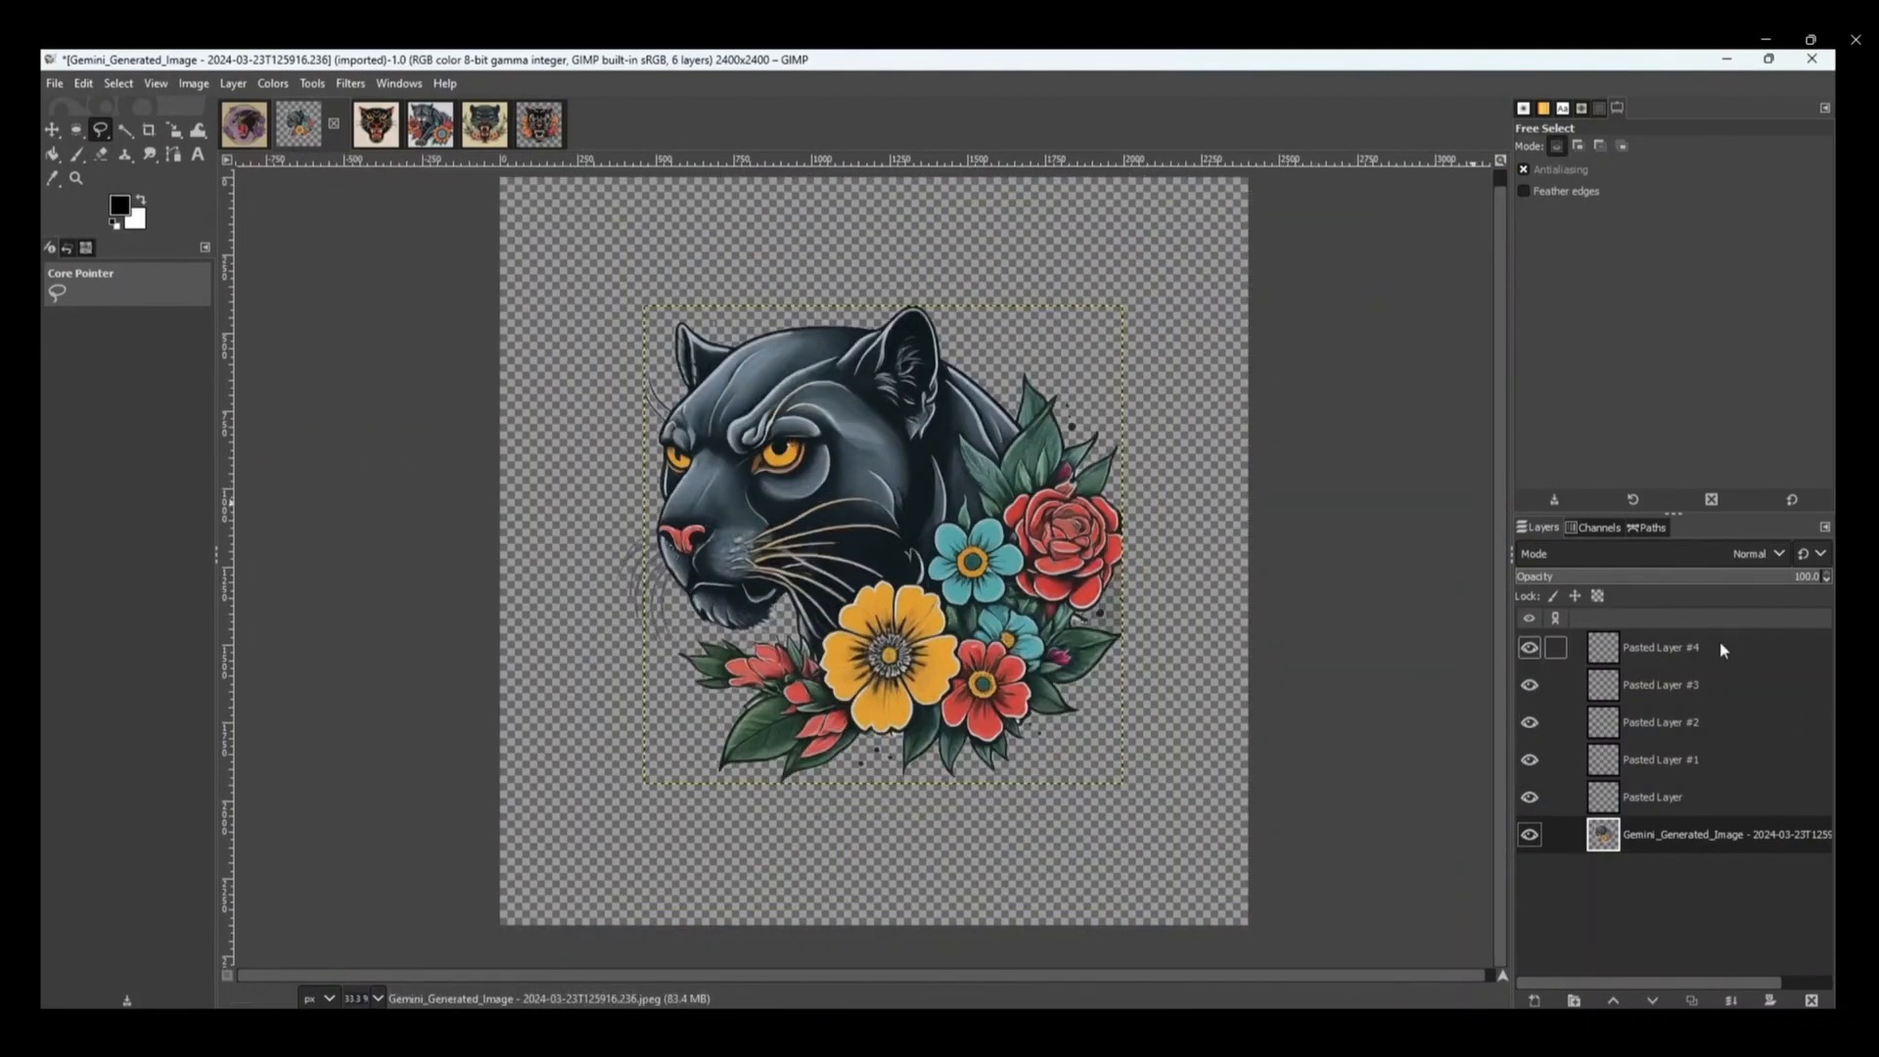
{"action": "right_click", "coordinate": [1692, 647]}
{"action": "left_click", "coordinate": [1566, 312]}
{"action": "right_click", "coordinate": [1683, 646]}
{"action": "left_click", "coordinate": [1568, 291]}
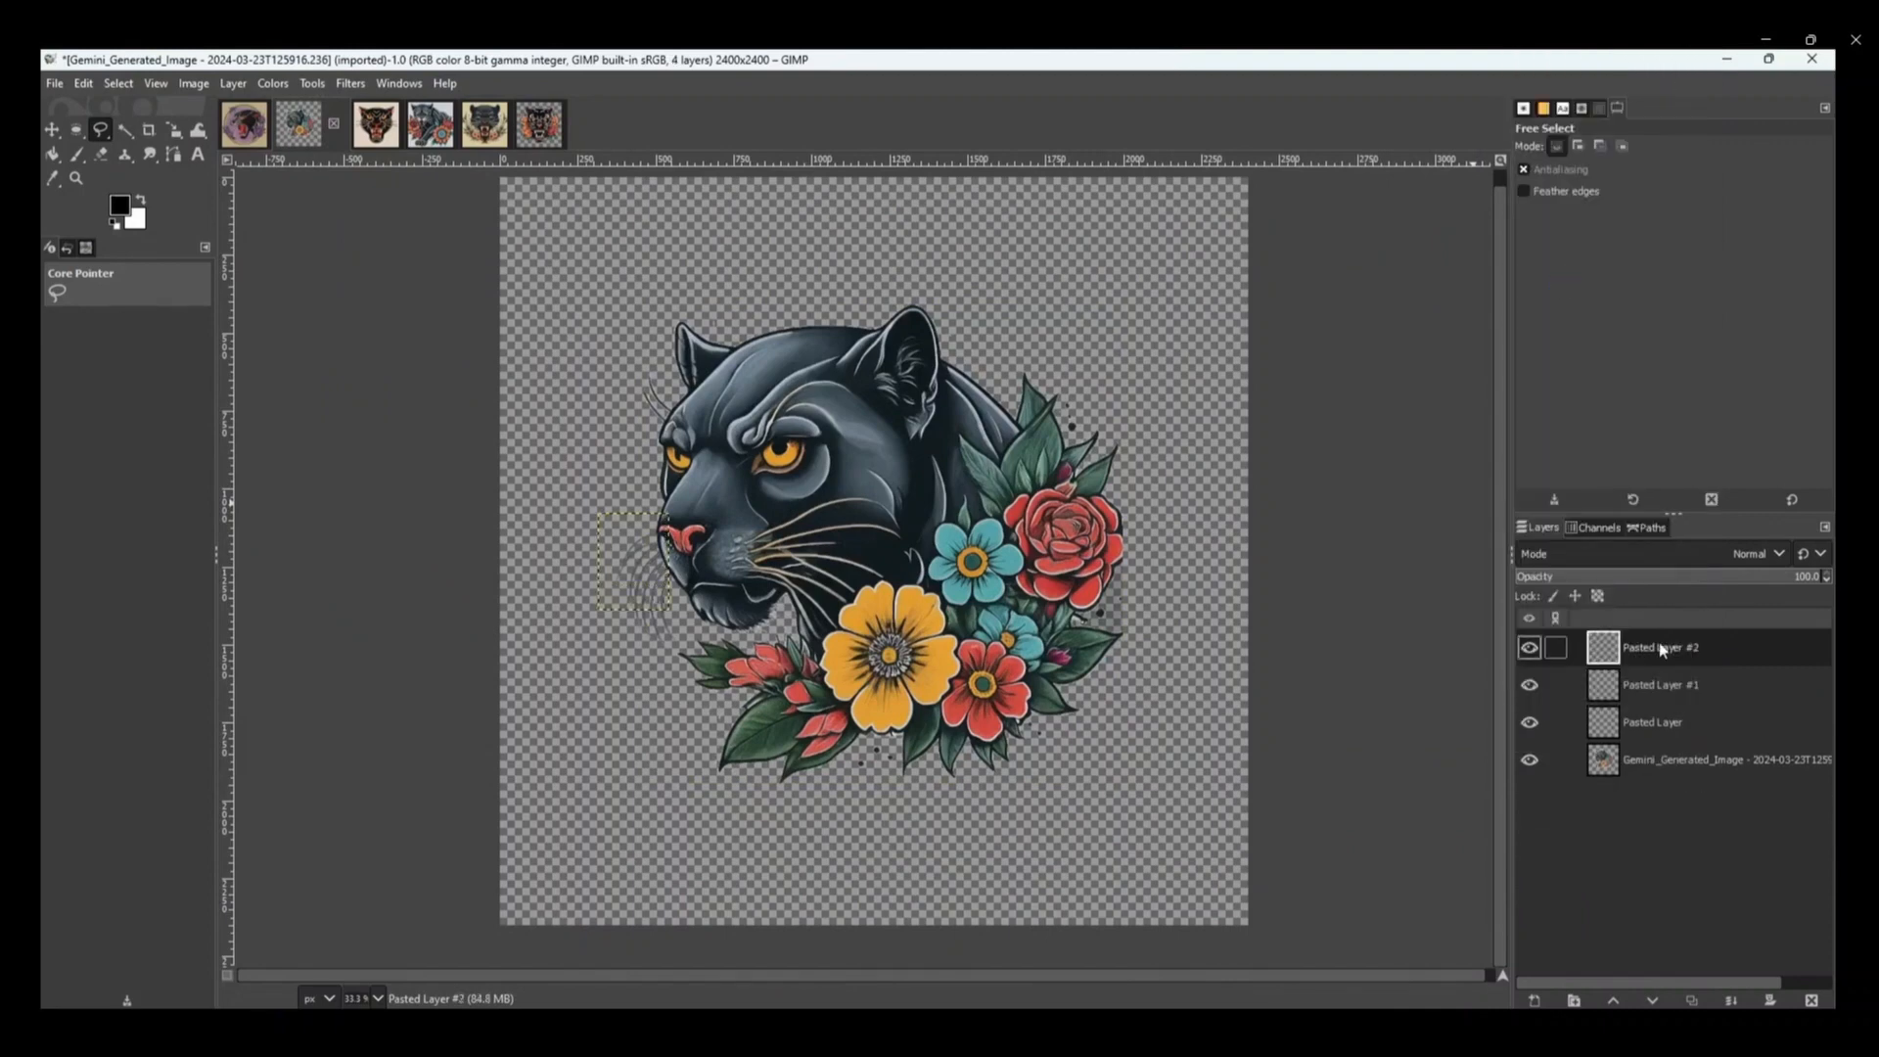
{"action": "right_click", "coordinate": [1667, 649]}
{"action": "left_click", "coordinate": [1566, 292]}
{"action": "right_click", "coordinate": [1642, 647]}
{"action": "left_click", "coordinate": [1745, 293]}
{"action": "right_click", "coordinate": [1639, 647]}
{"action": "left_click", "coordinate": [1703, 288]}
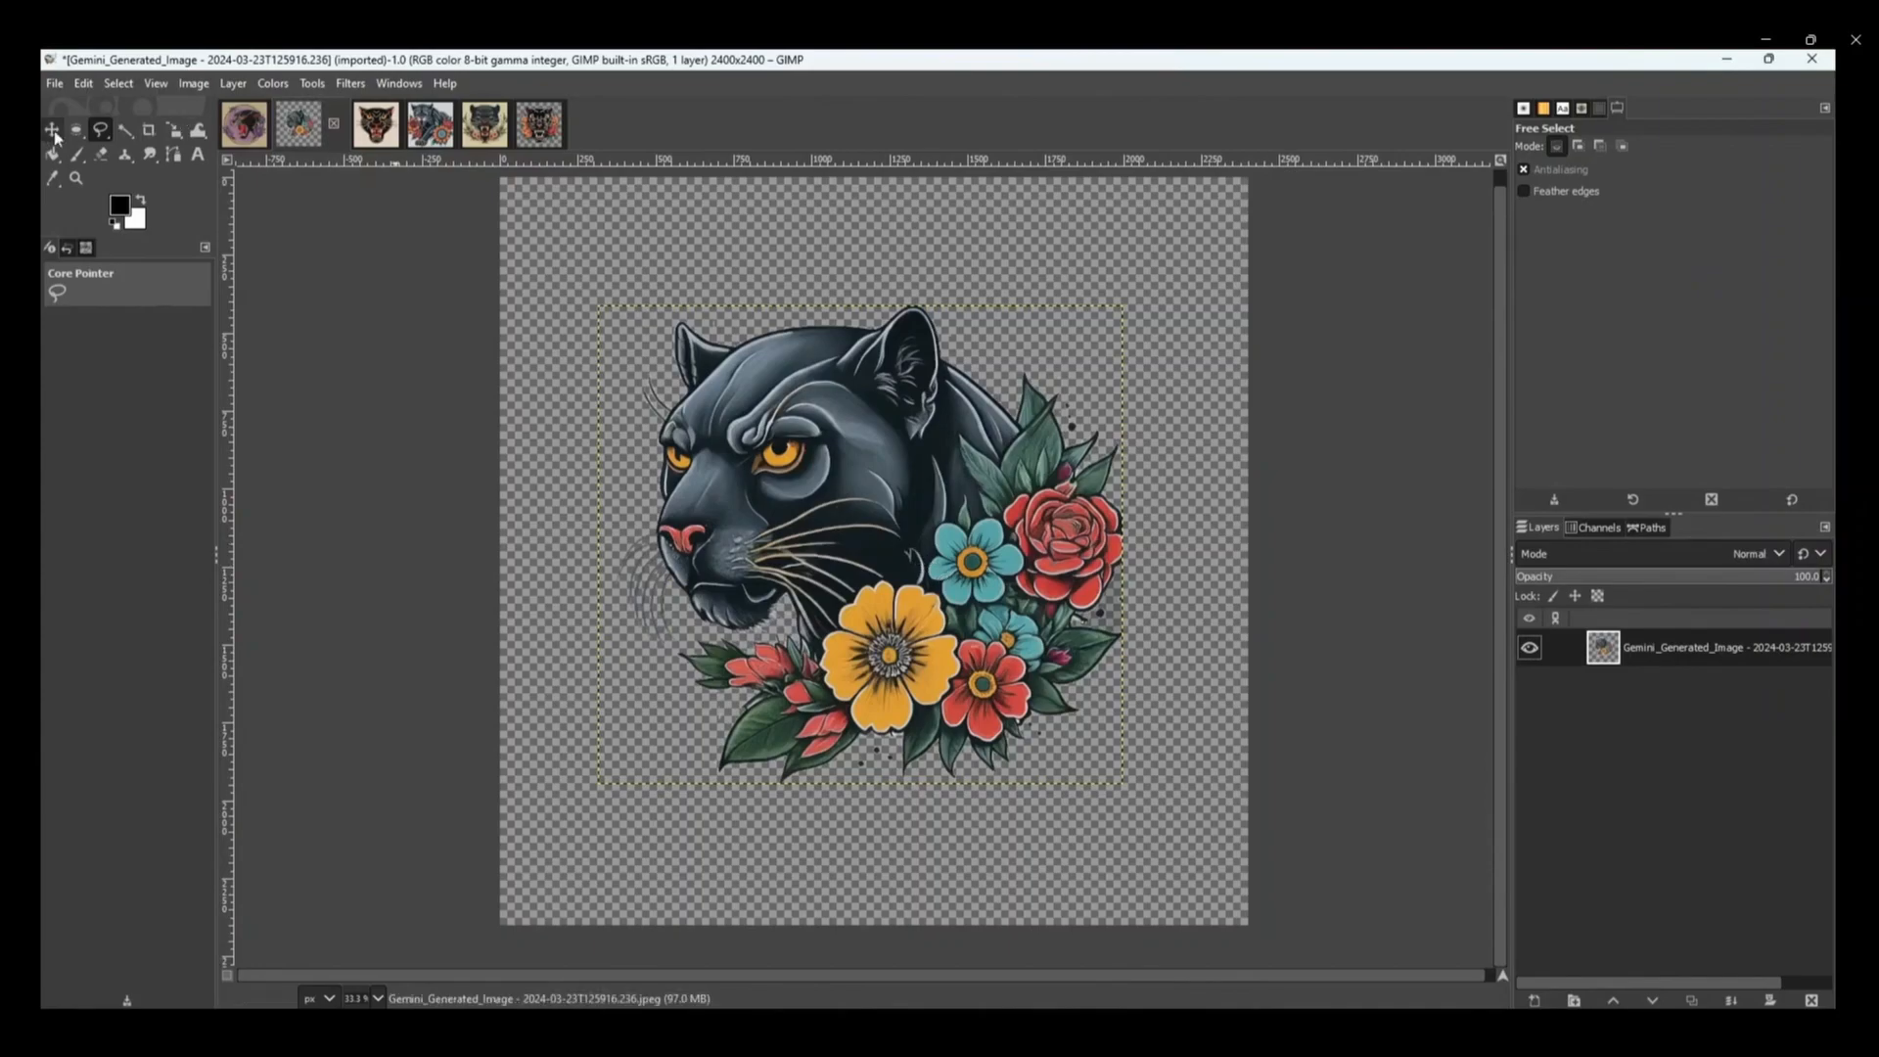
- Switch to Inkscape and set the new document's page size to 8 × 10 in
{"action": "left_click", "coordinate": [1727, 59]}
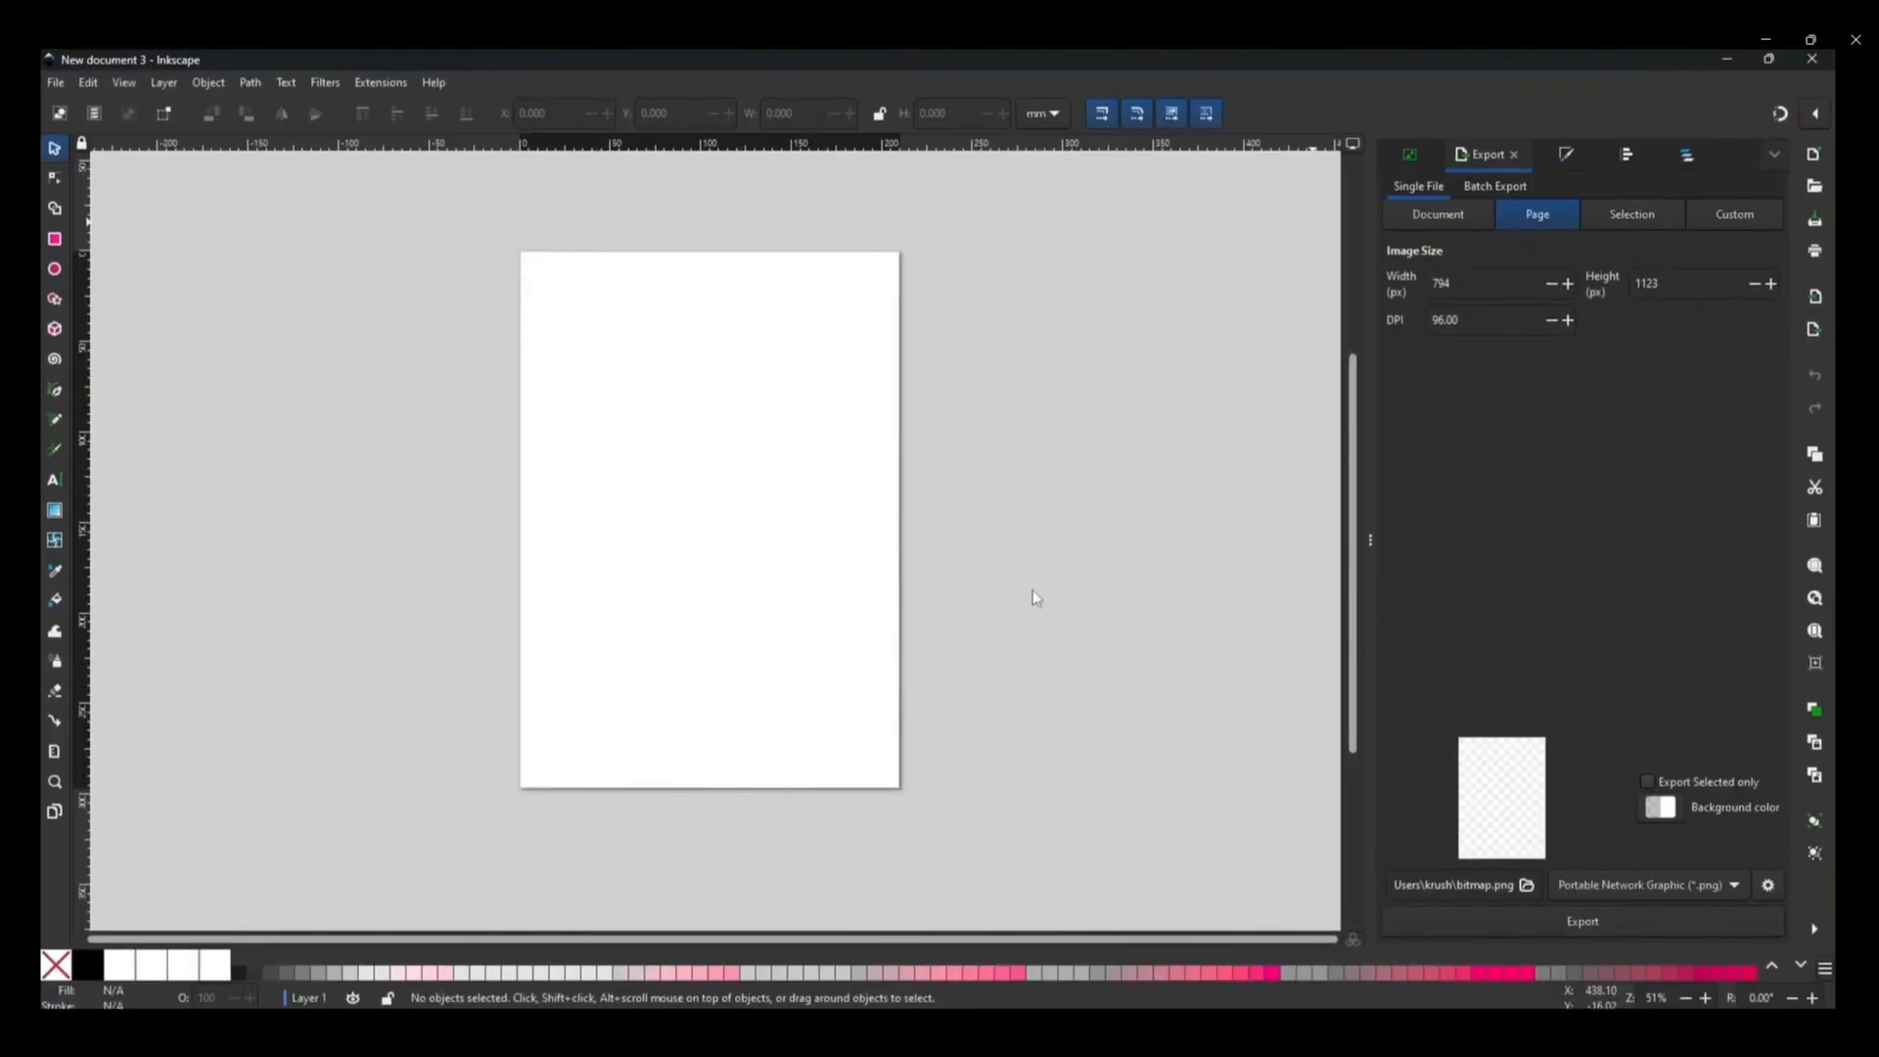
{"action": "key", "text": "ctrl+shift+d"}
{"action": "left_click", "coordinate": [849, 404]}
{"action": "left_click", "coordinate": [833, 299]}
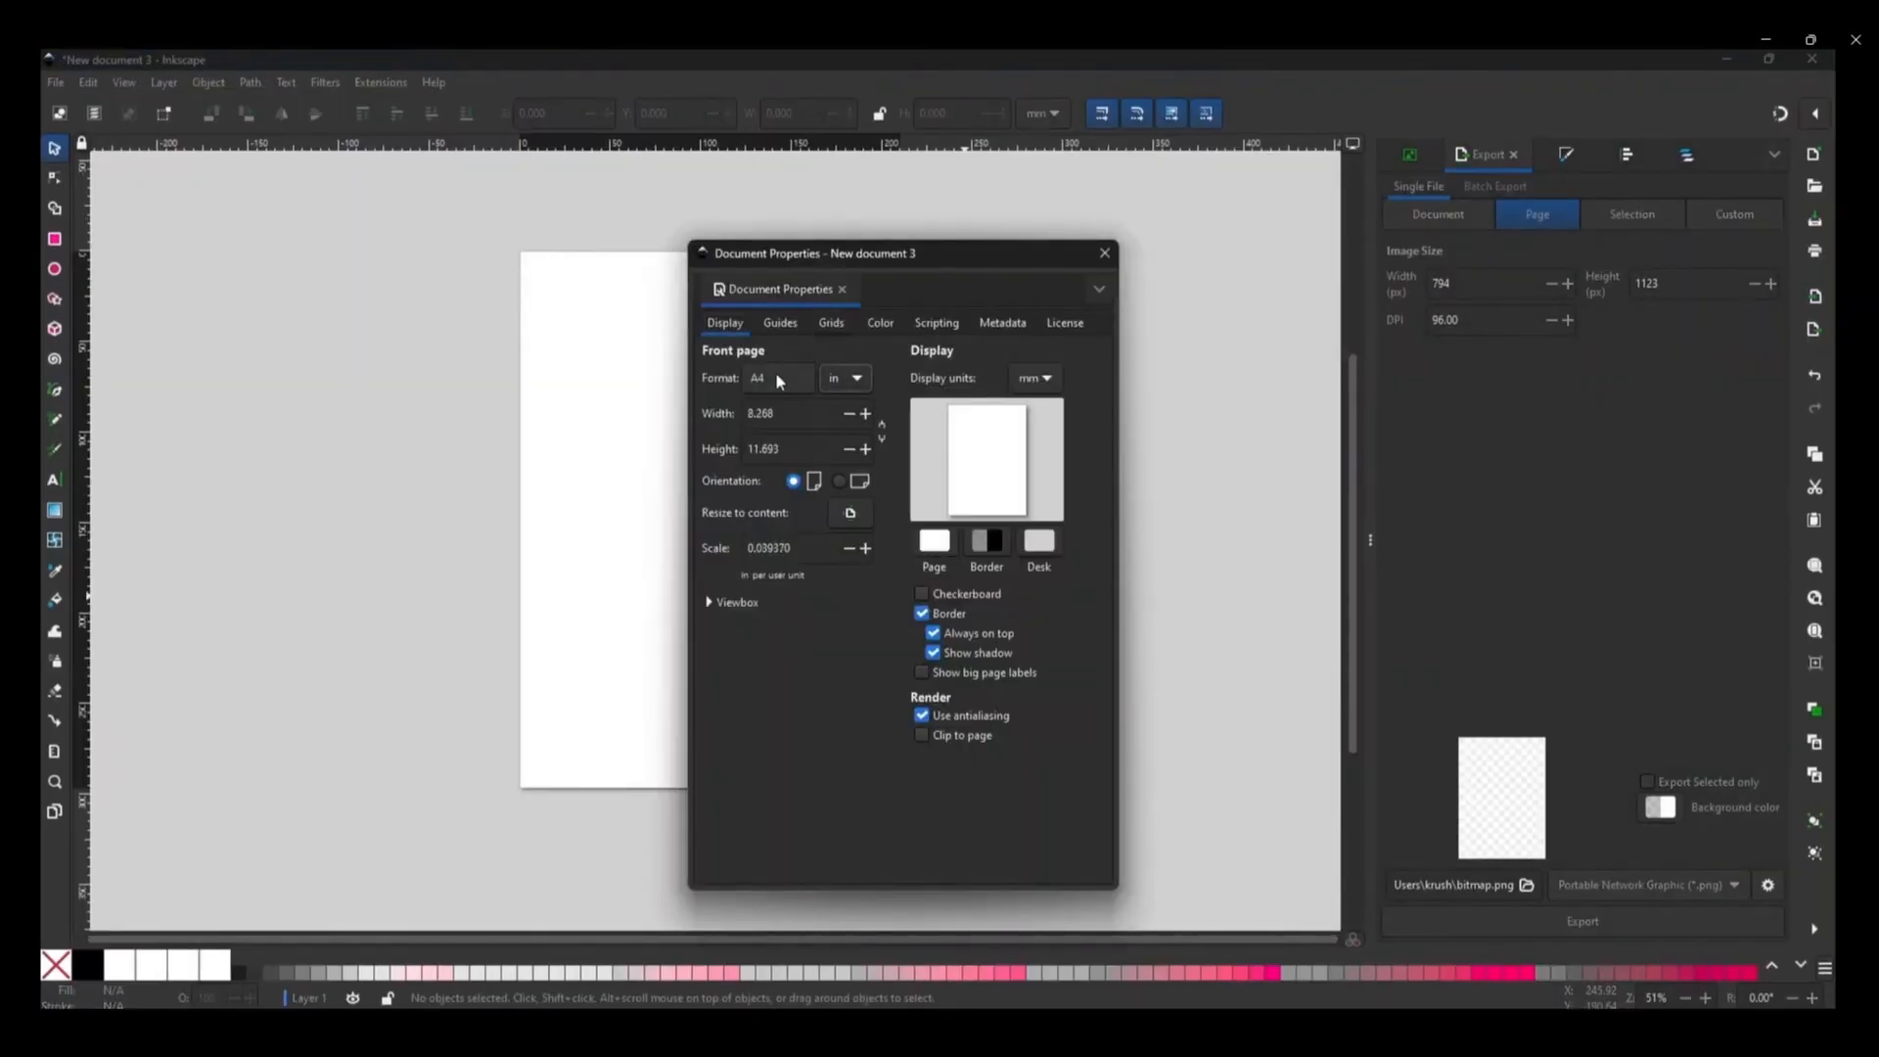
{"action": "type", "text": "8"}
{"action": "key", "text": "Tab"}
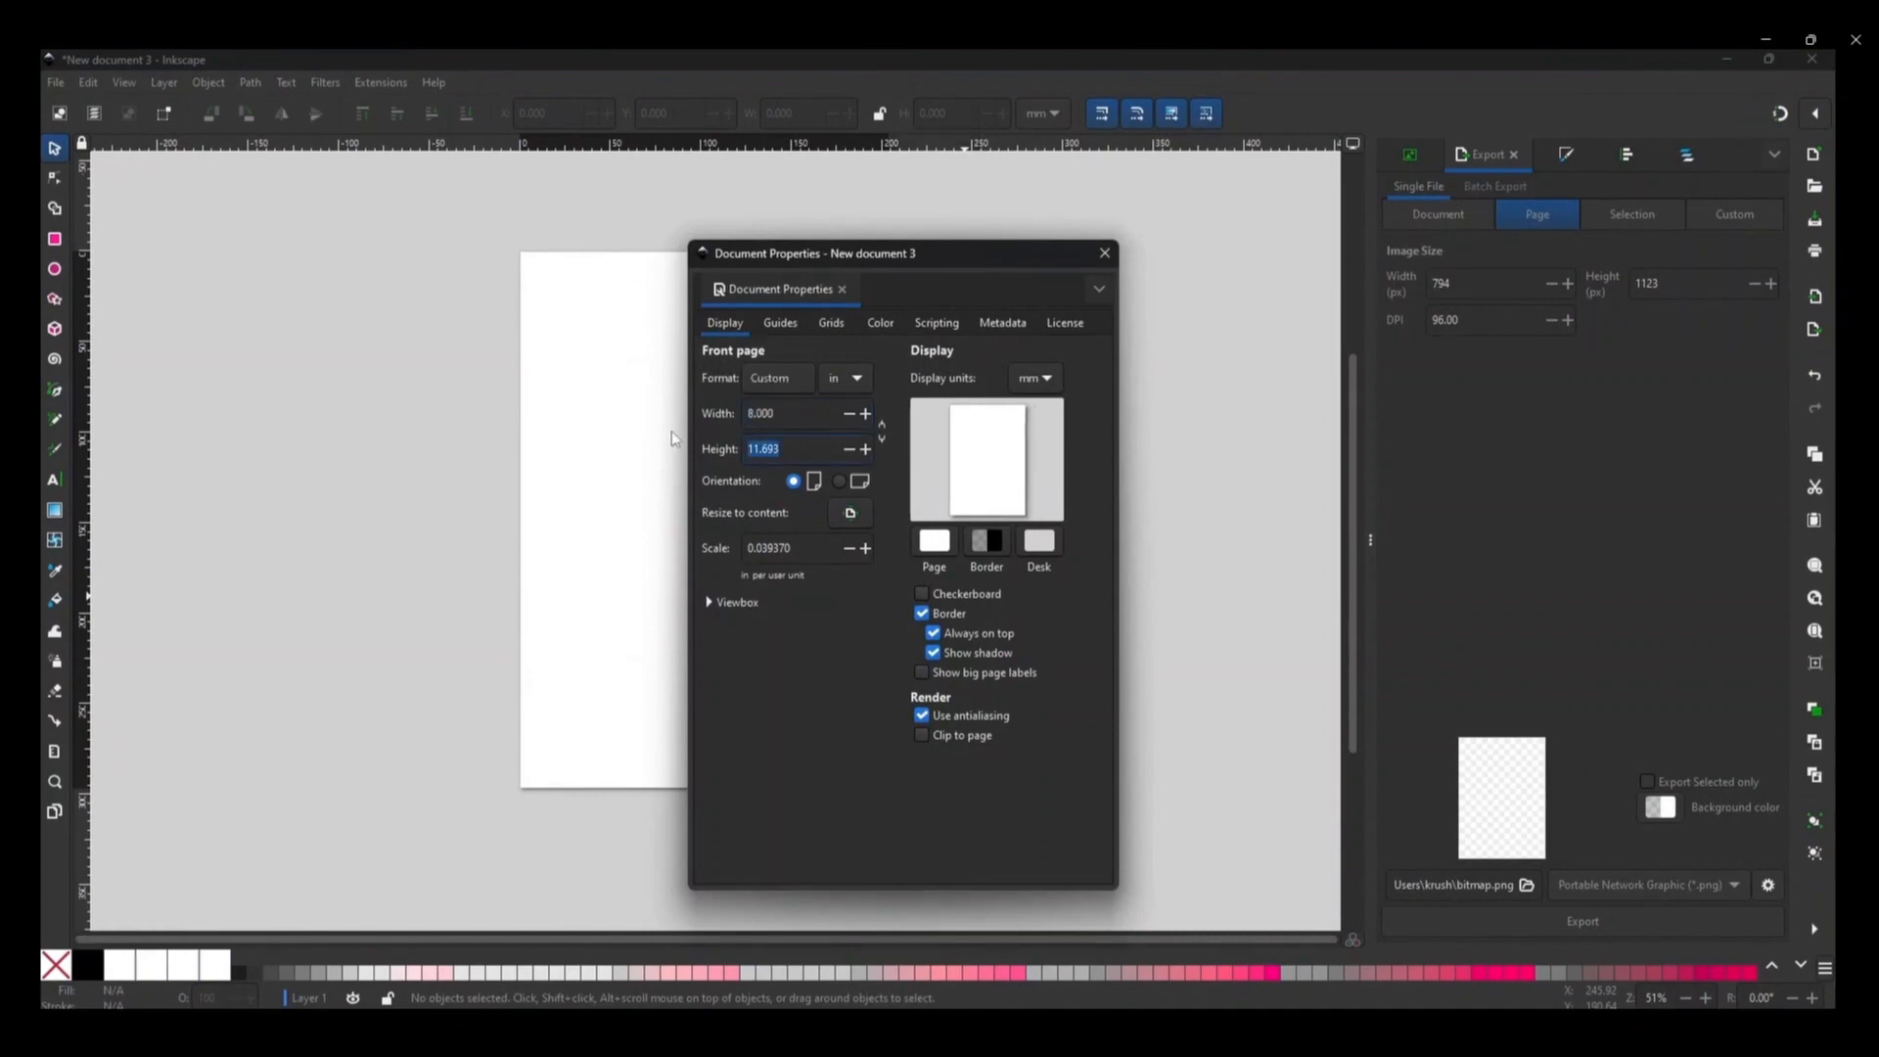
{"action": "type", "text": "10"}
{"action": "left_click", "coordinate": [881, 323]}
{"action": "left_click", "coordinate": [782, 324]}
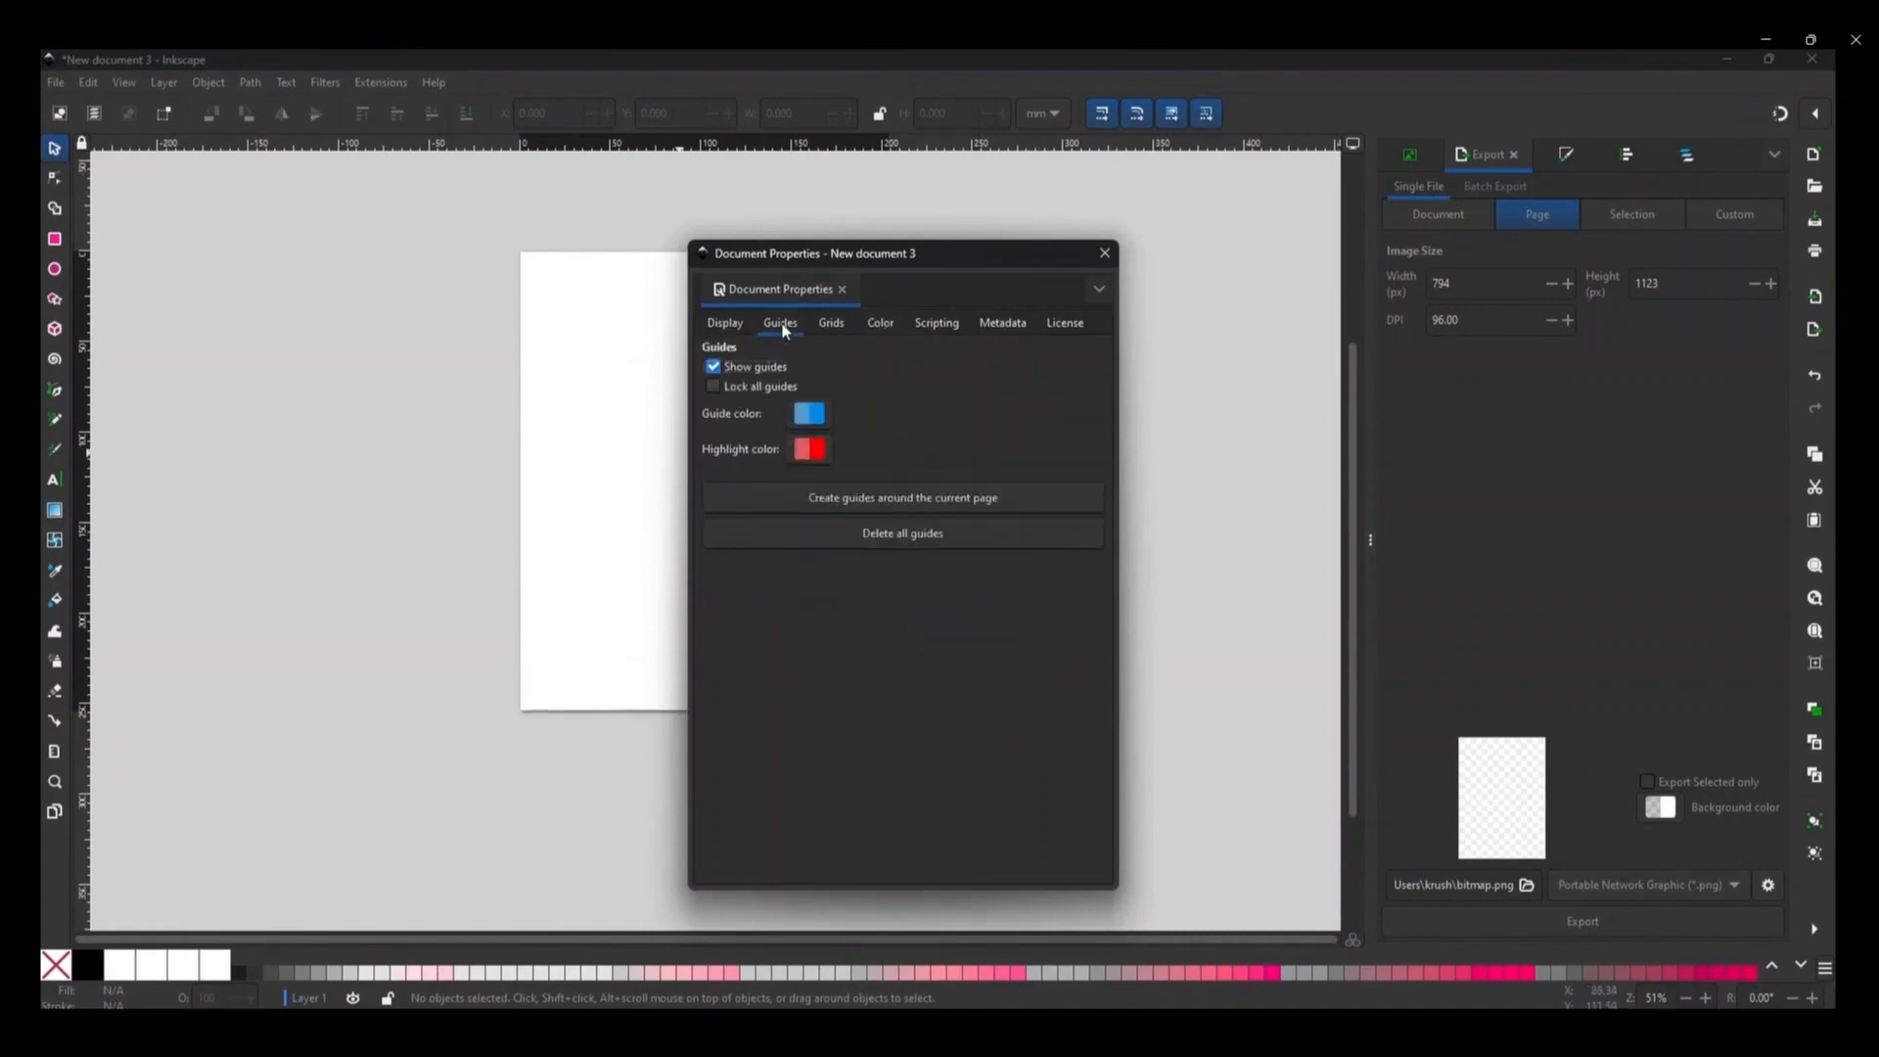
{"action": "left_click", "coordinate": [721, 325]}
{"action": "left_click", "coordinate": [1103, 253]}
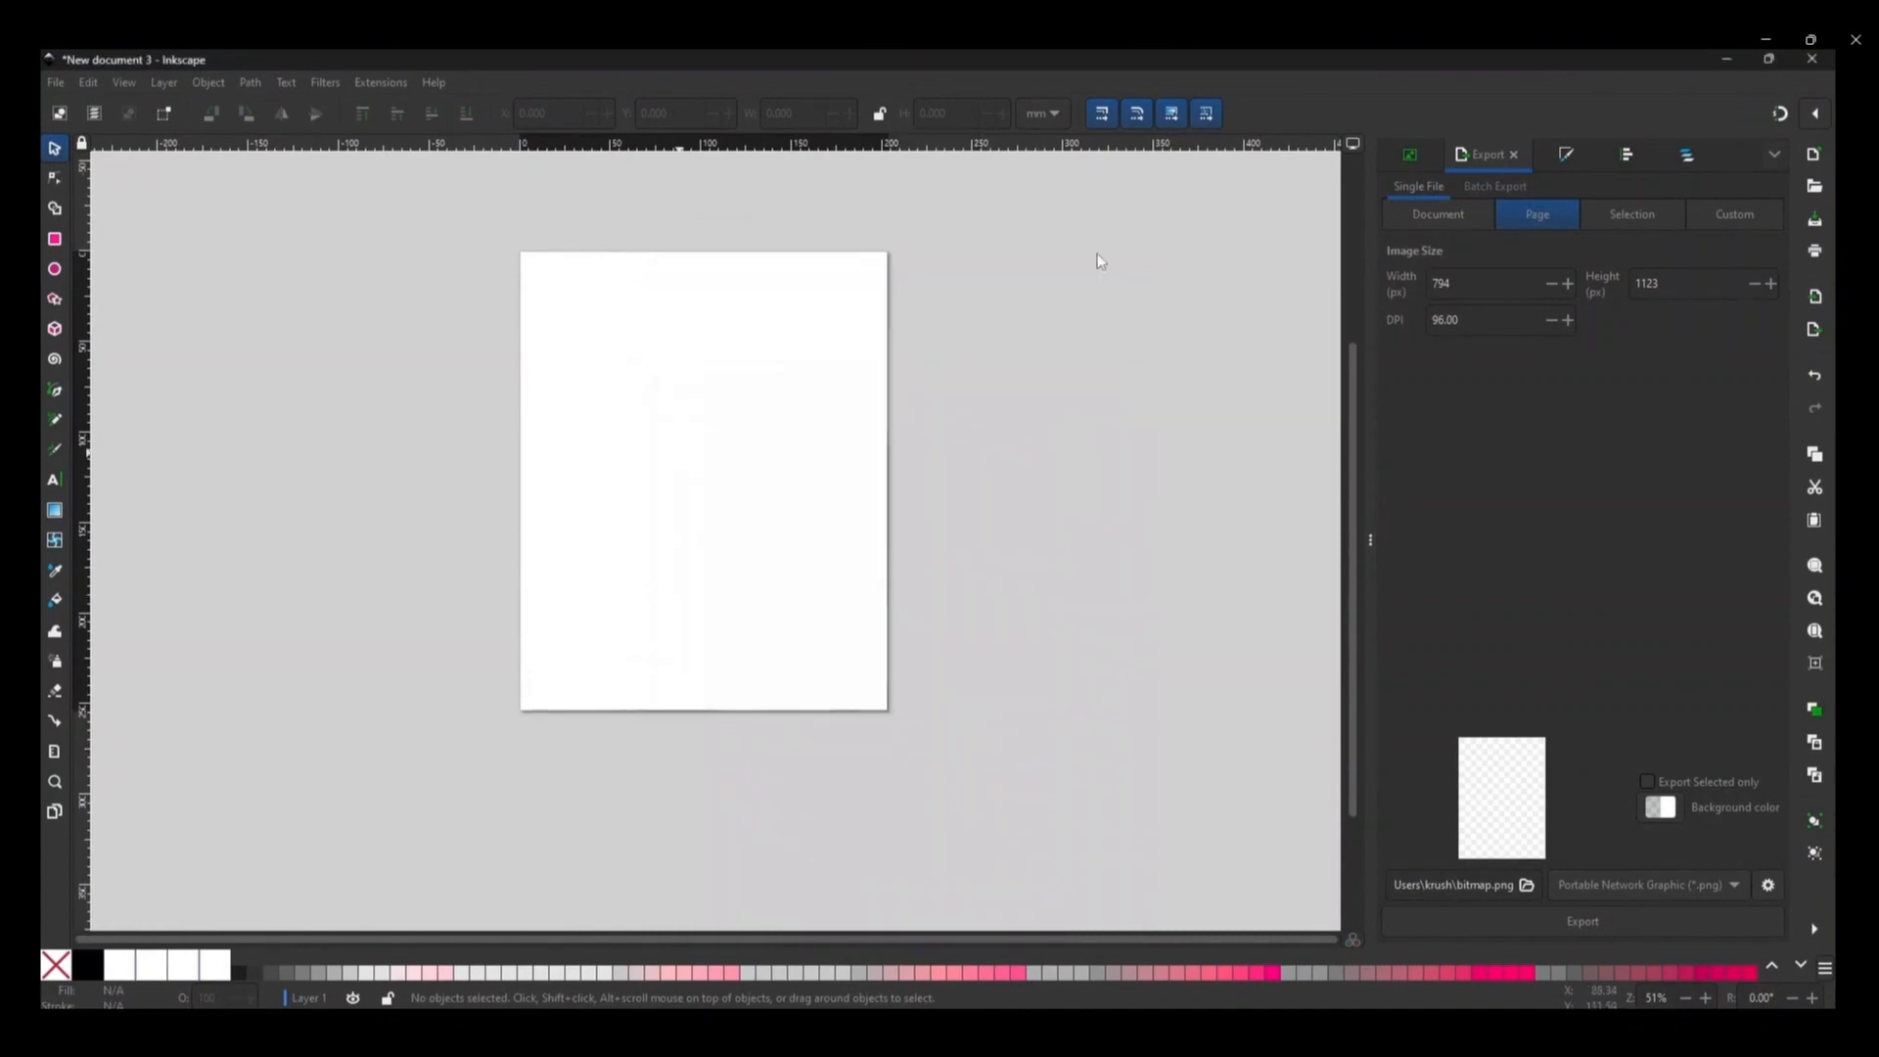
- Paste the repaired panther artwork into the document, shrink it and position it over the page
{"action": "key", "text": "ctrl+v"}
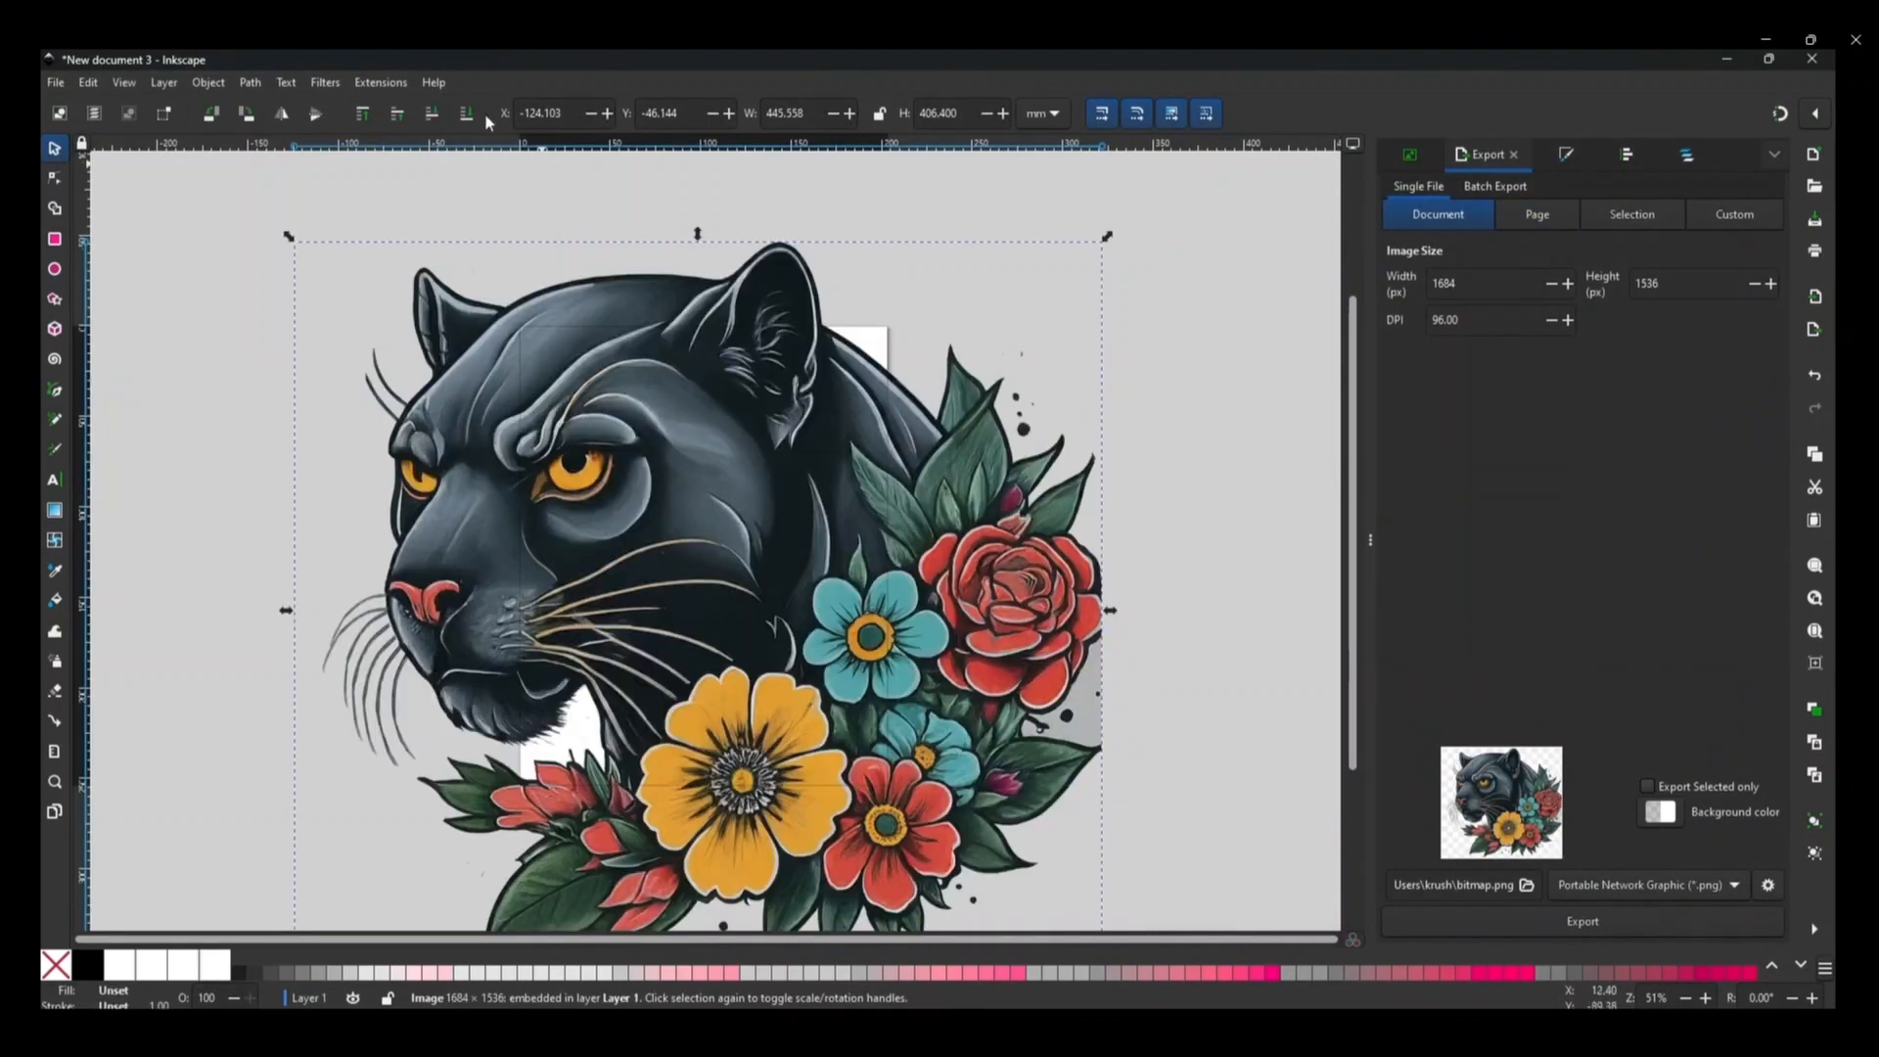
{"action": "left_click_drag", "start_coordinate": [289, 236], "coordinate": [605, 523]}
{"action": "left_click_drag", "start_coordinate": [1089, 811], "coordinate": [820, 590]}
{"action": "left_click", "coordinate": [904, 618]}
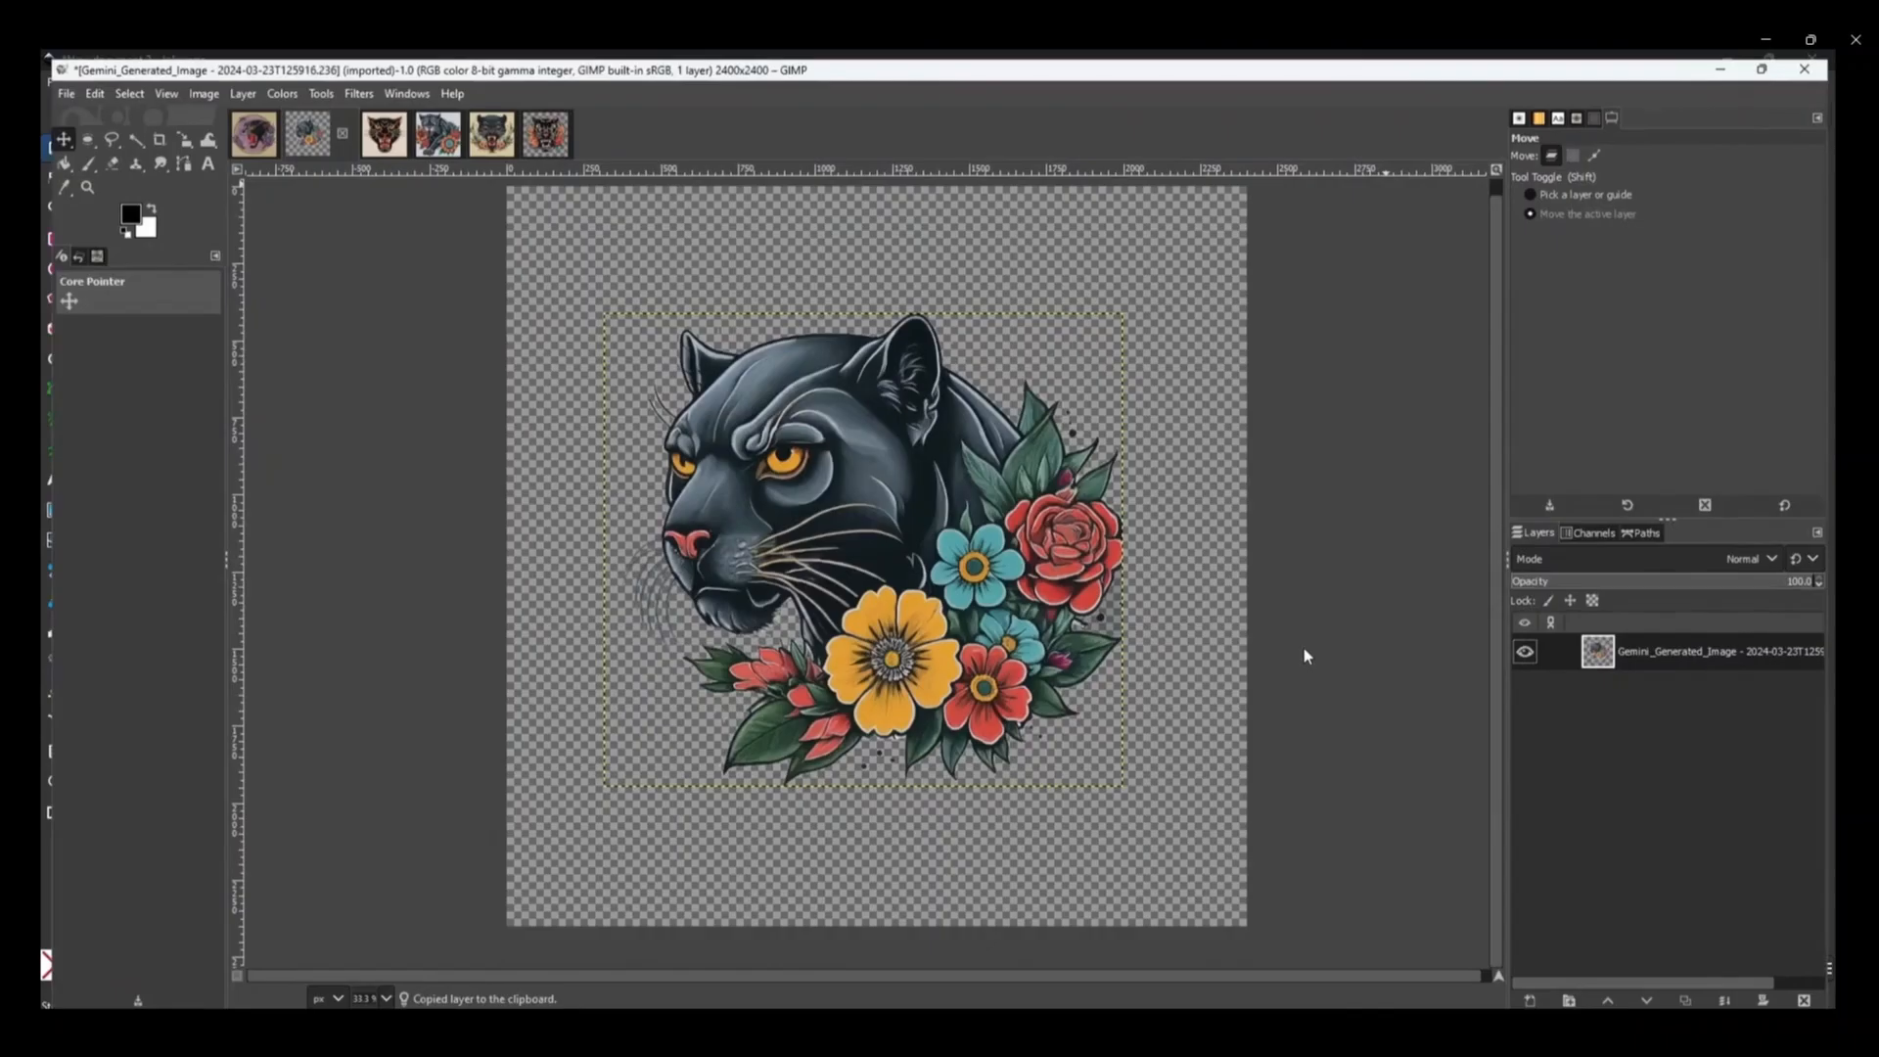
- Switch back to GIMP and delete the leftover background and splatter spots between the rose and the leaf with Free Select
{"action": "scroll", "coordinate": [1304, 648], "scroll_direction": "up", "scroll_amount": 3}
{"action": "key", "text": "f"}
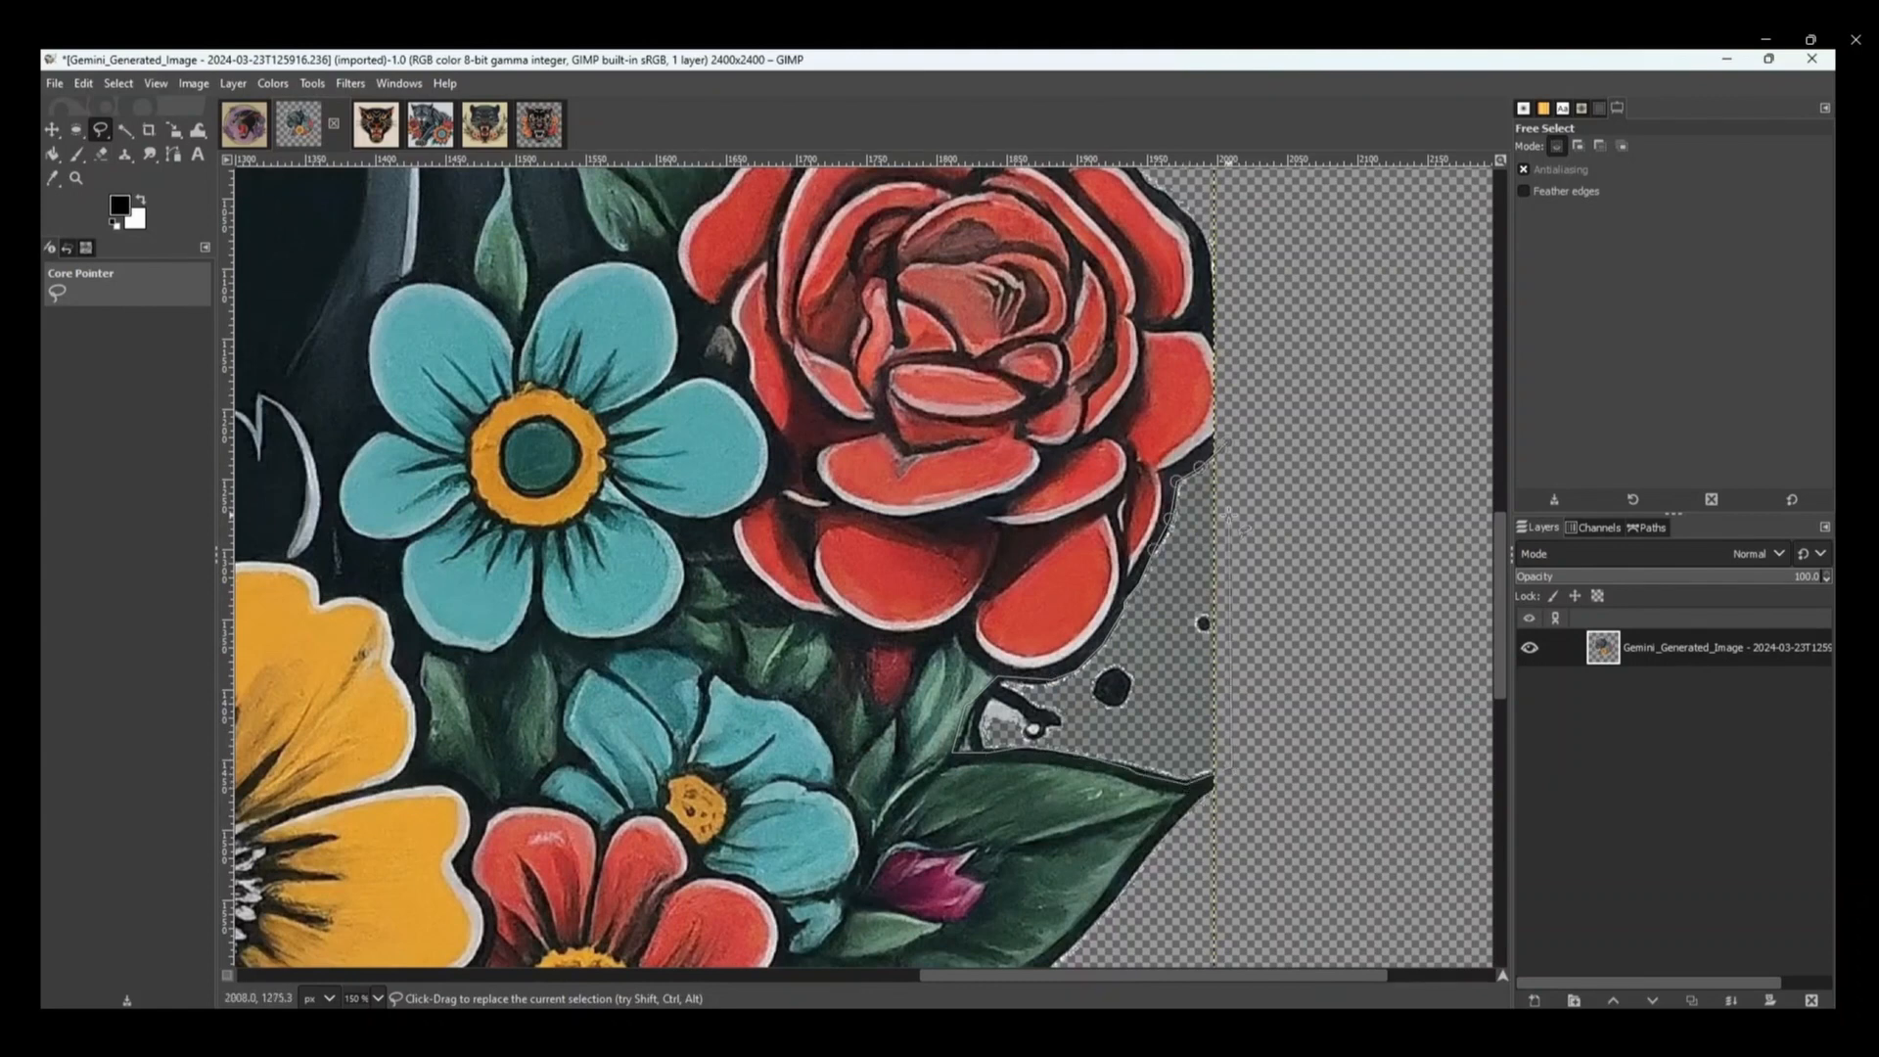
{"action": "key", "text": "Return"}
{"action": "key", "text": "Delete"}
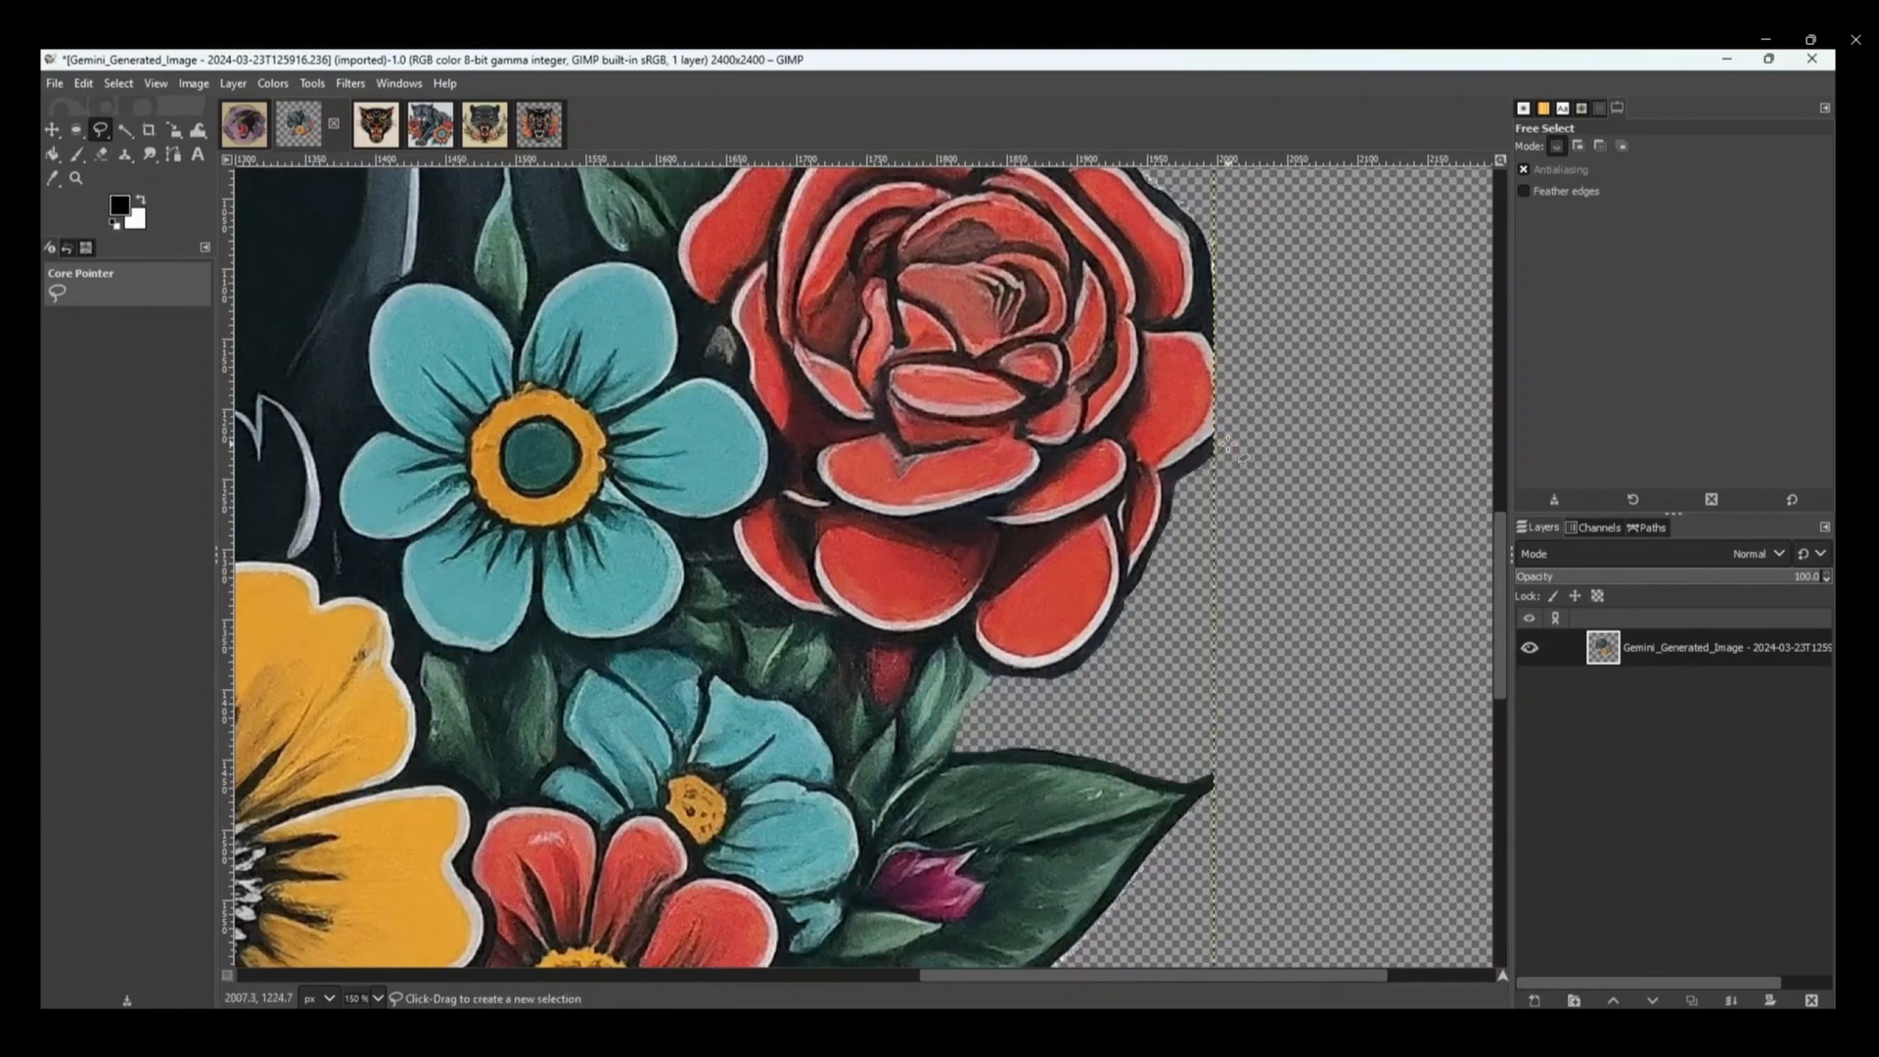
- Inspect the outer edges of the flowers and leaves for leftover background and cut-off parts
{"action": "scroll", "coordinate": [1052, 734], "scroll_direction": "down", "scroll_amount": 2}
{"action": "scroll", "coordinate": [1038, 734], "scroll_direction": "down", "scroll_amount": 5}
{"action": "scroll", "coordinate": [1025, 734], "scroll_direction": "up", "scroll_amount": 2}
{"action": "scroll", "coordinate": [949, 738], "scroll_direction": "up", "scroll_amount": 7}
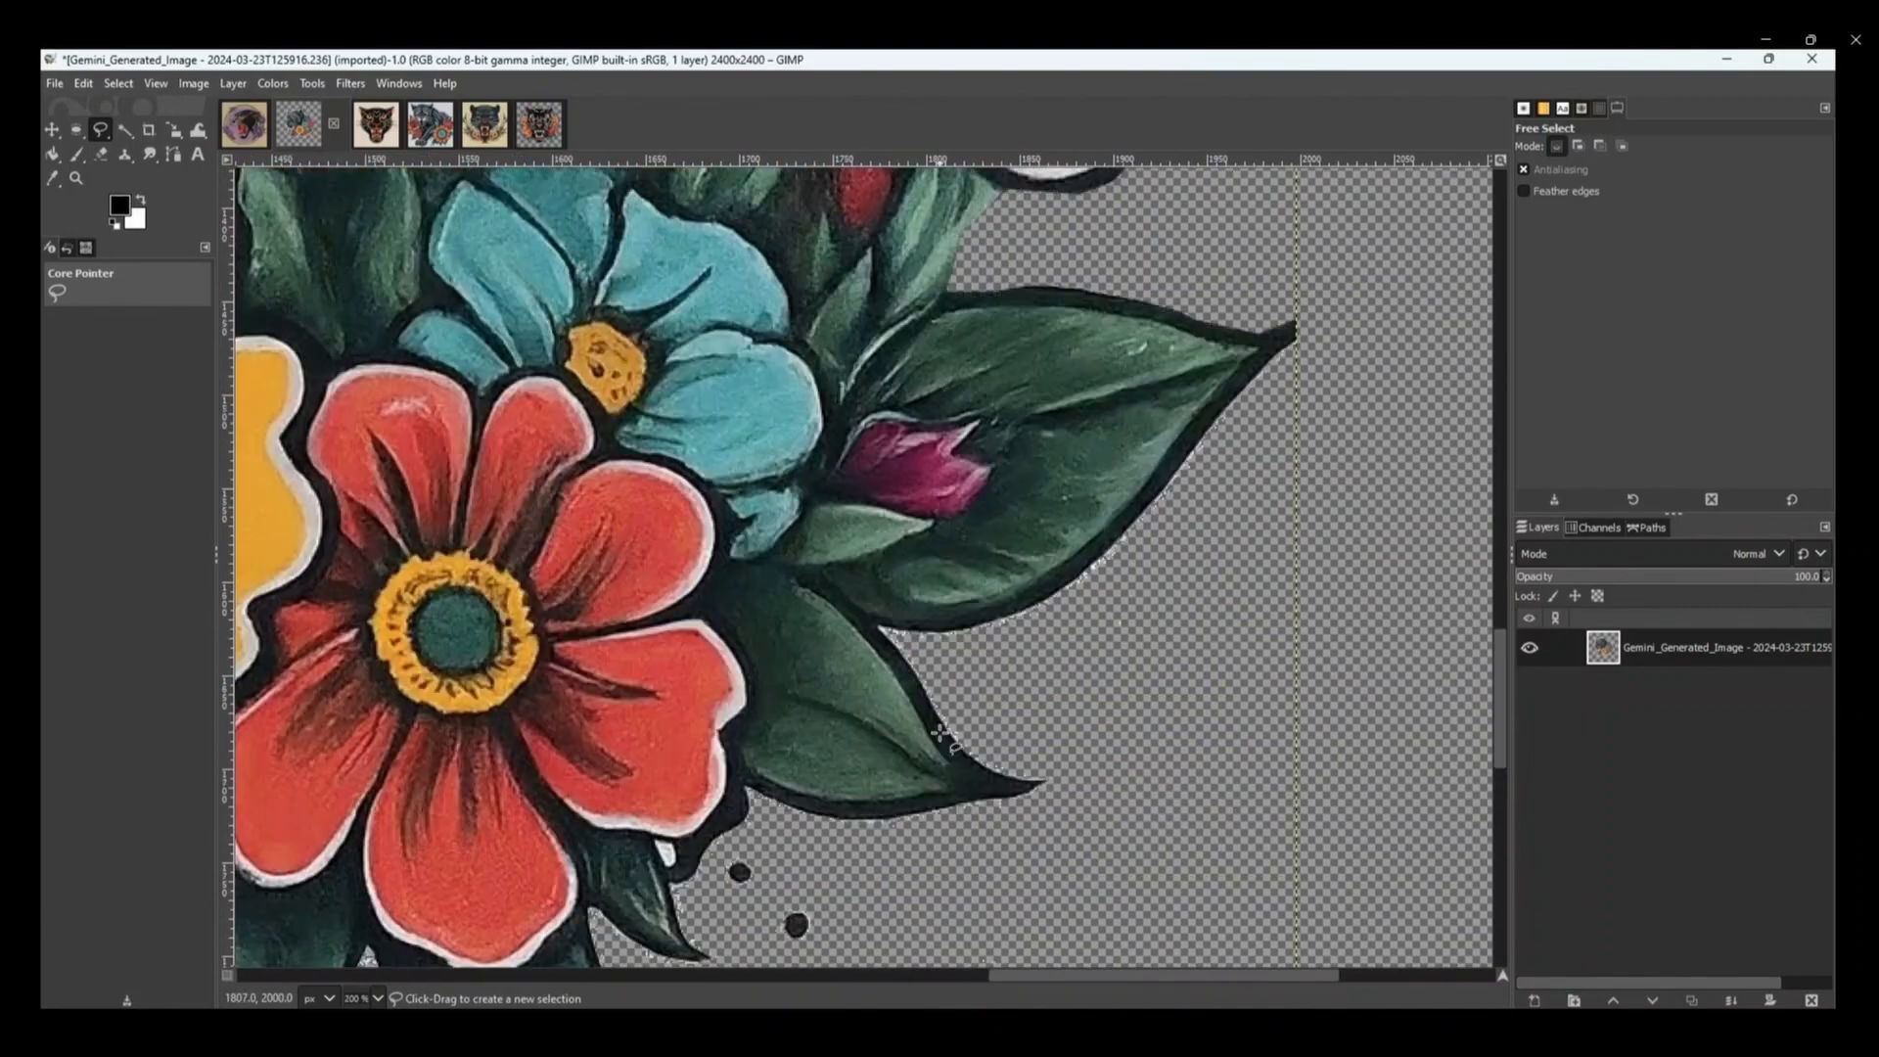
{"action": "scroll", "coordinate": [936, 733], "scroll_direction": "down", "scroll_amount": 3}
{"action": "scroll", "coordinate": [936, 733], "scroll_direction": "left", "scroll_amount": 4}
{"action": "scroll", "coordinate": [936, 733], "scroll_direction": "down", "scroll_amount": 2}
{"action": "scroll", "coordinate": [1126, 594], "scroll_direction": "up", "scroll_amount": 4}
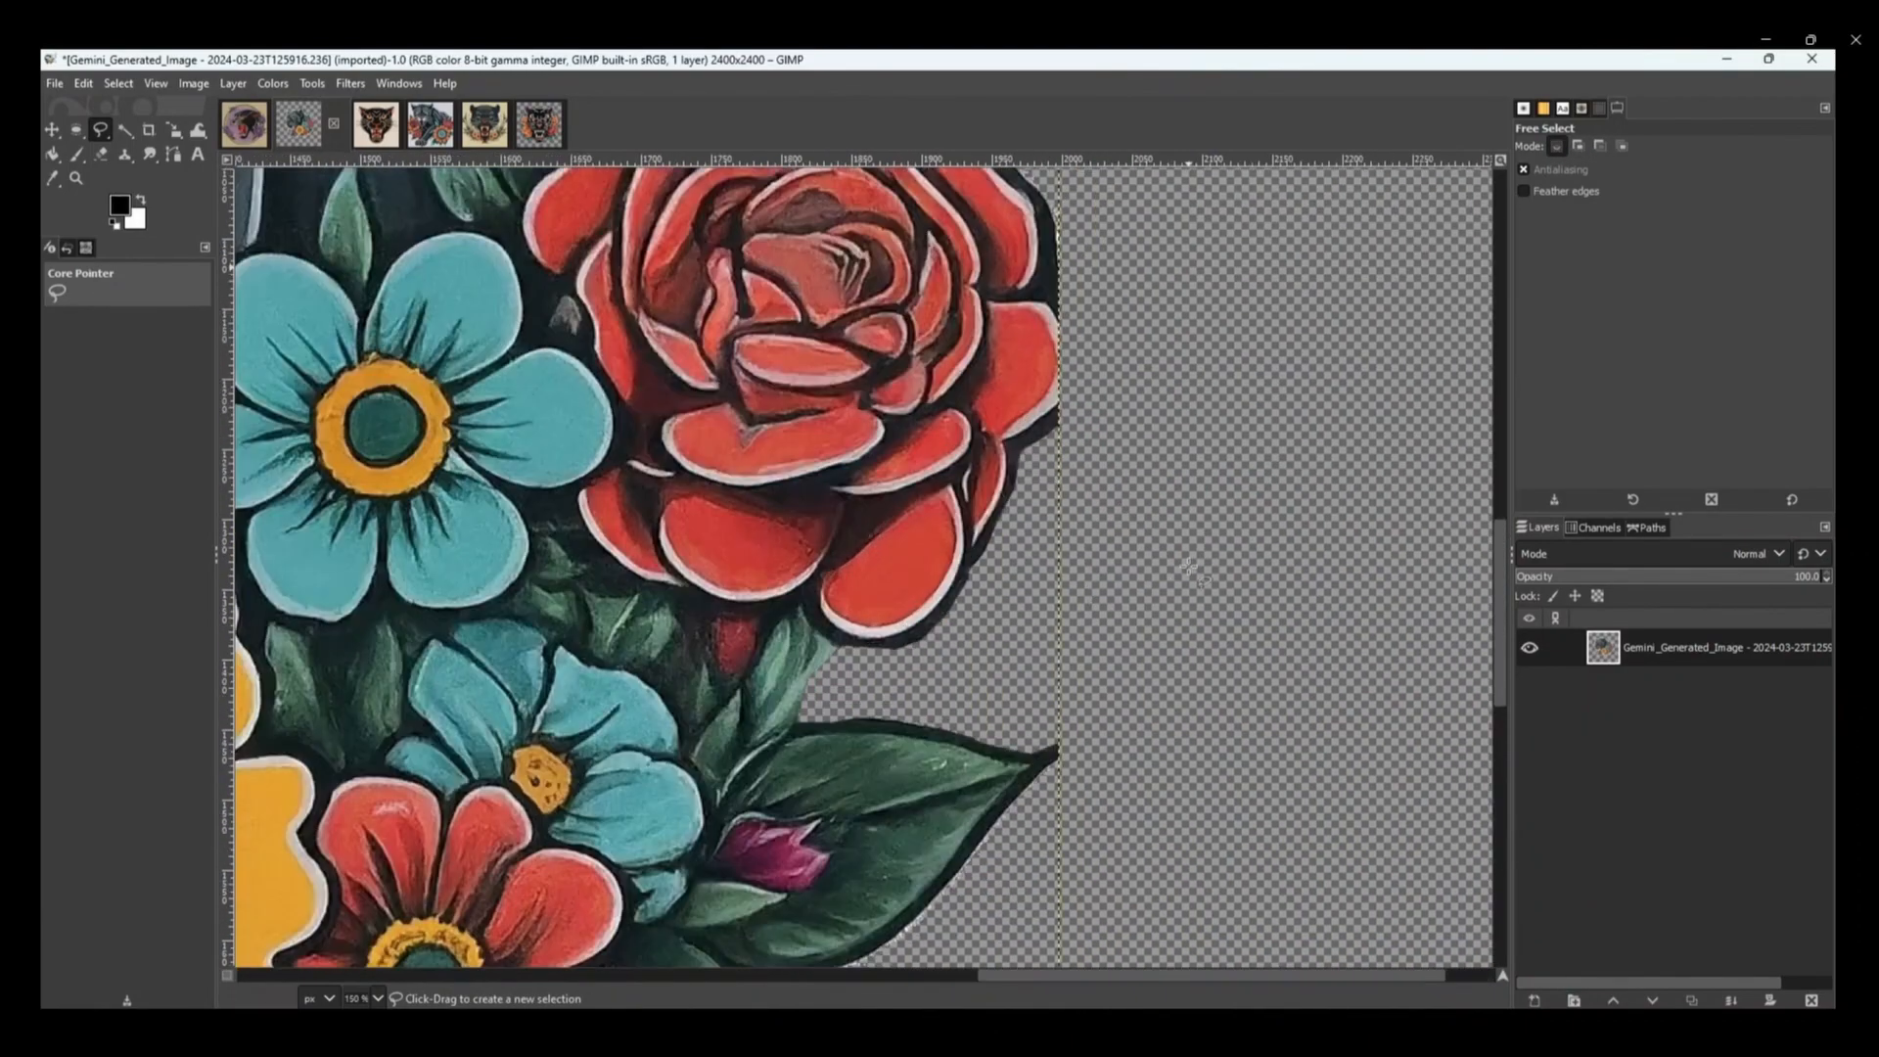
- Free-select a dark outline section of the rose's lower outer petal and paste a copy as a new layer
{"action": "scroll", "coordinate": [1033, 675], "scroll_direction": "up", "scroll_amount": 2}
{"action": "left_click", "coordinate": [945, 648]}
{"action": "left_click", "coordinate": [999, 647]}
{"action": "left_click", "coordinate": [989, 703]}
{"action": "left_click", "coordinate": [959, 759]}
{"action": "left_click", "coordinate": [938, 804]}
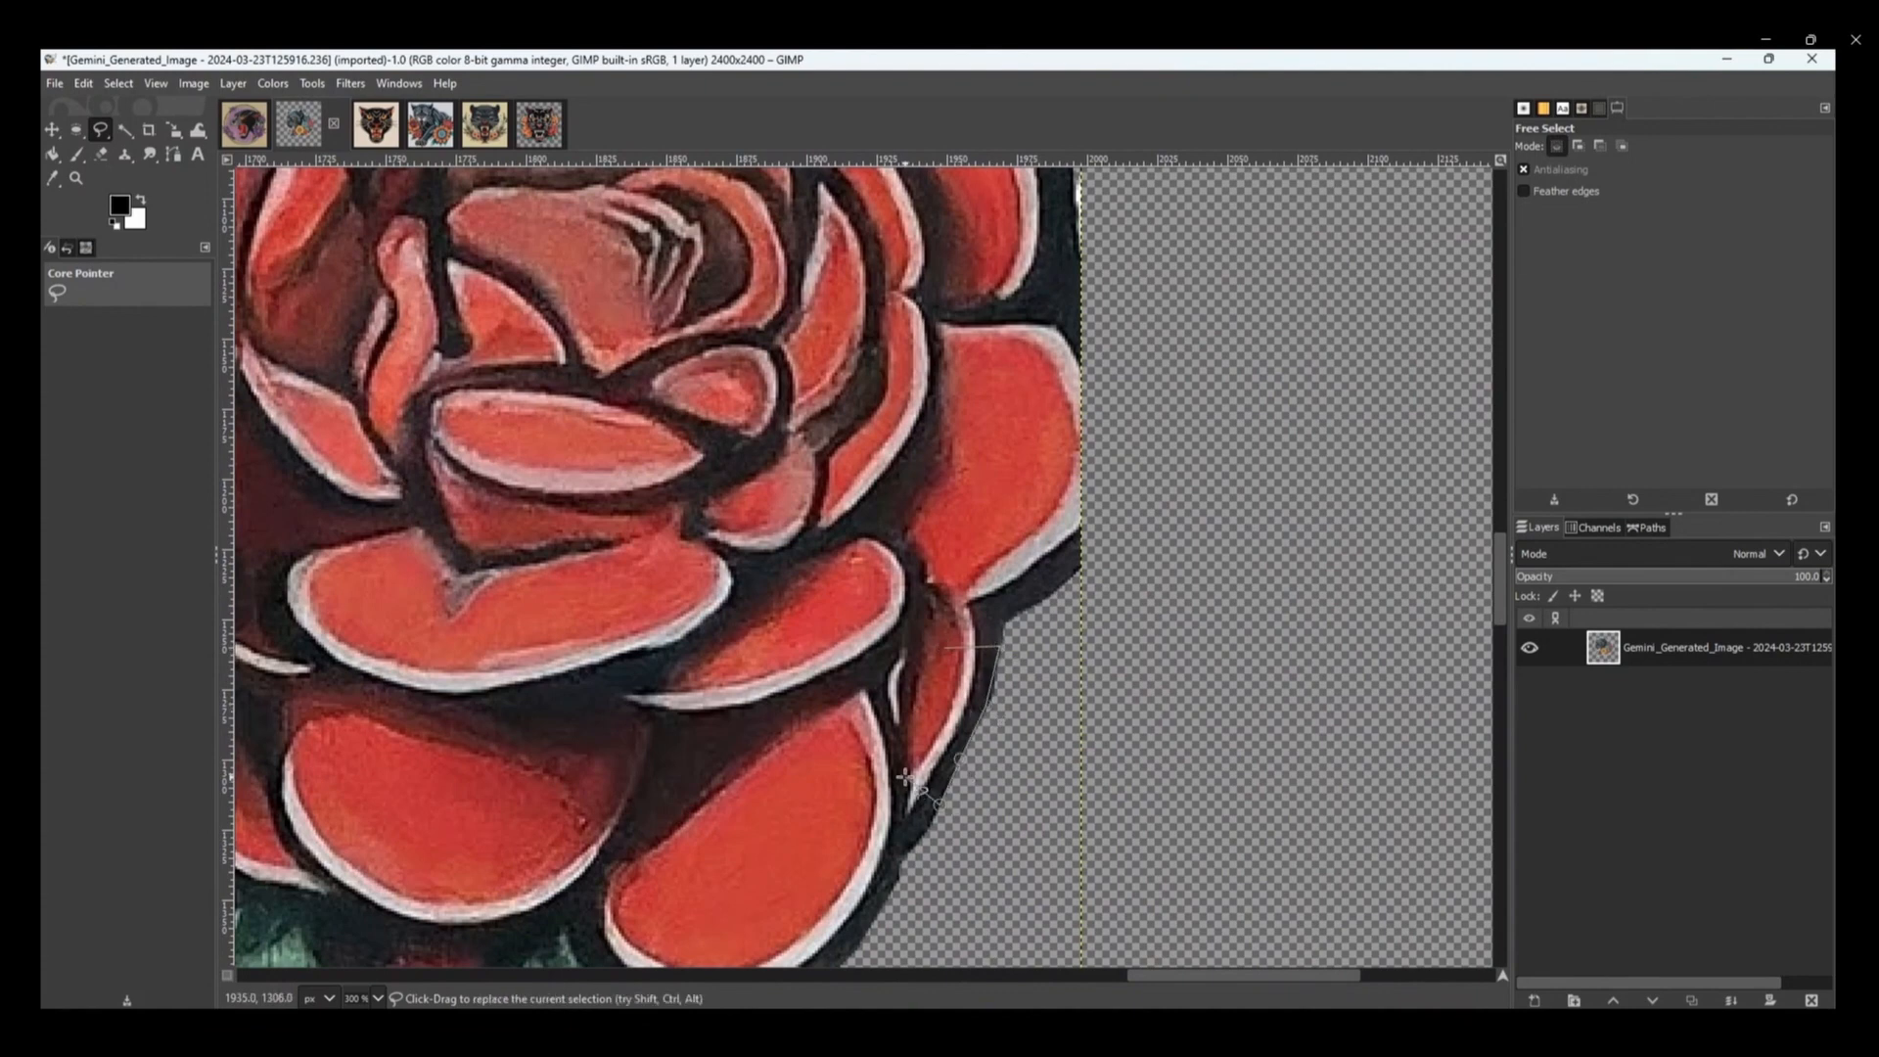
{"action": "key", "text": "ctrl+c"}
{"action": "key", "text": "ctrl+v"}
{"action": "right_click", "coordinate": [1638, 647]}
{"action": "left_click", "coordinate": [1698, 194]}
- Move the copied outline to the rose's cut-off side petal, then rotate and scale it to follow the petal's edge
{"action": "left_click", "coordinate": [52, 131]}
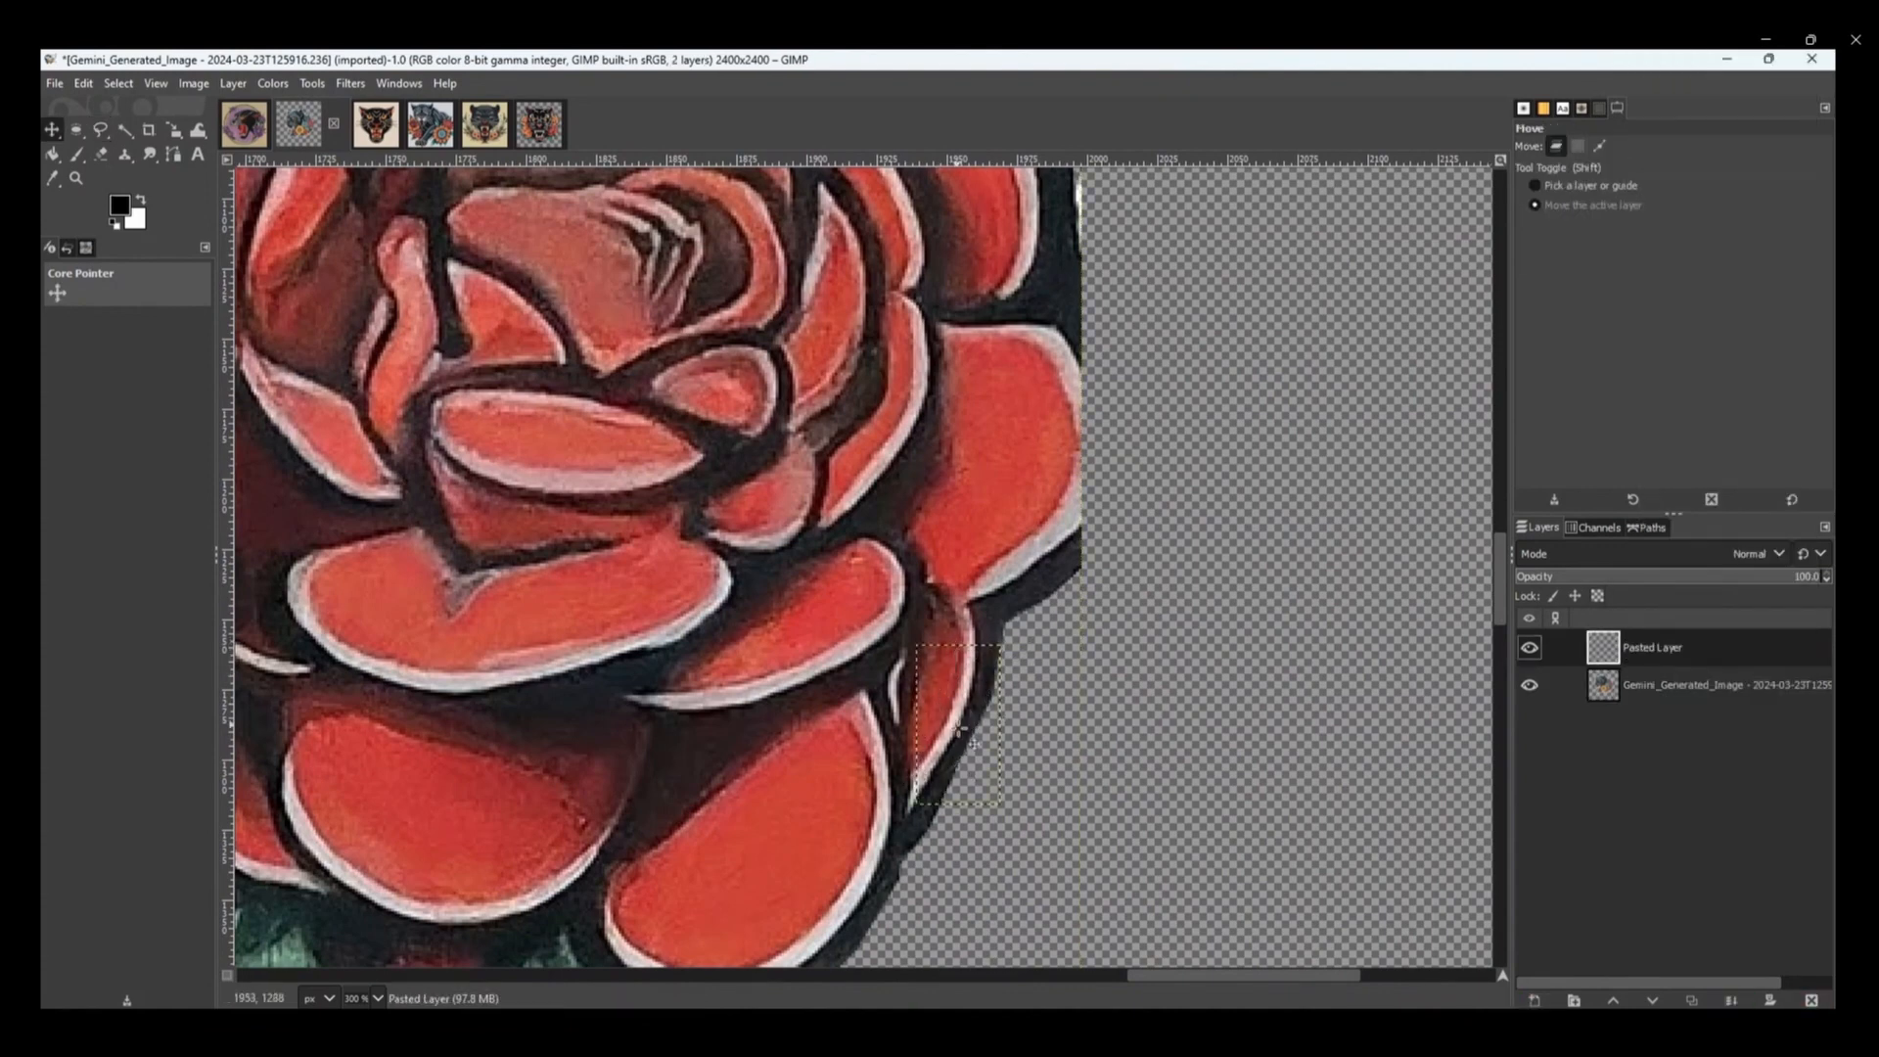
{"action": "left_click_drag", "start_coordinate": [954, 729], "coordinate": [1101, 556]}
{"action": "left_click", "coordinate": [174, 130]}
{"action": "right_click", "coordinate": [173, 131]}
{"action": "left_click", "coordinate": [233, 160]}
{"action": "left_click", "coordinate": [1432, 331]}
{"action": "right_click", "coordinate": [173, 130]}
{"action": "left_click", "coordinate": [243, 179]}
{"action": "left_click", "coordinate": [1447, 329]}
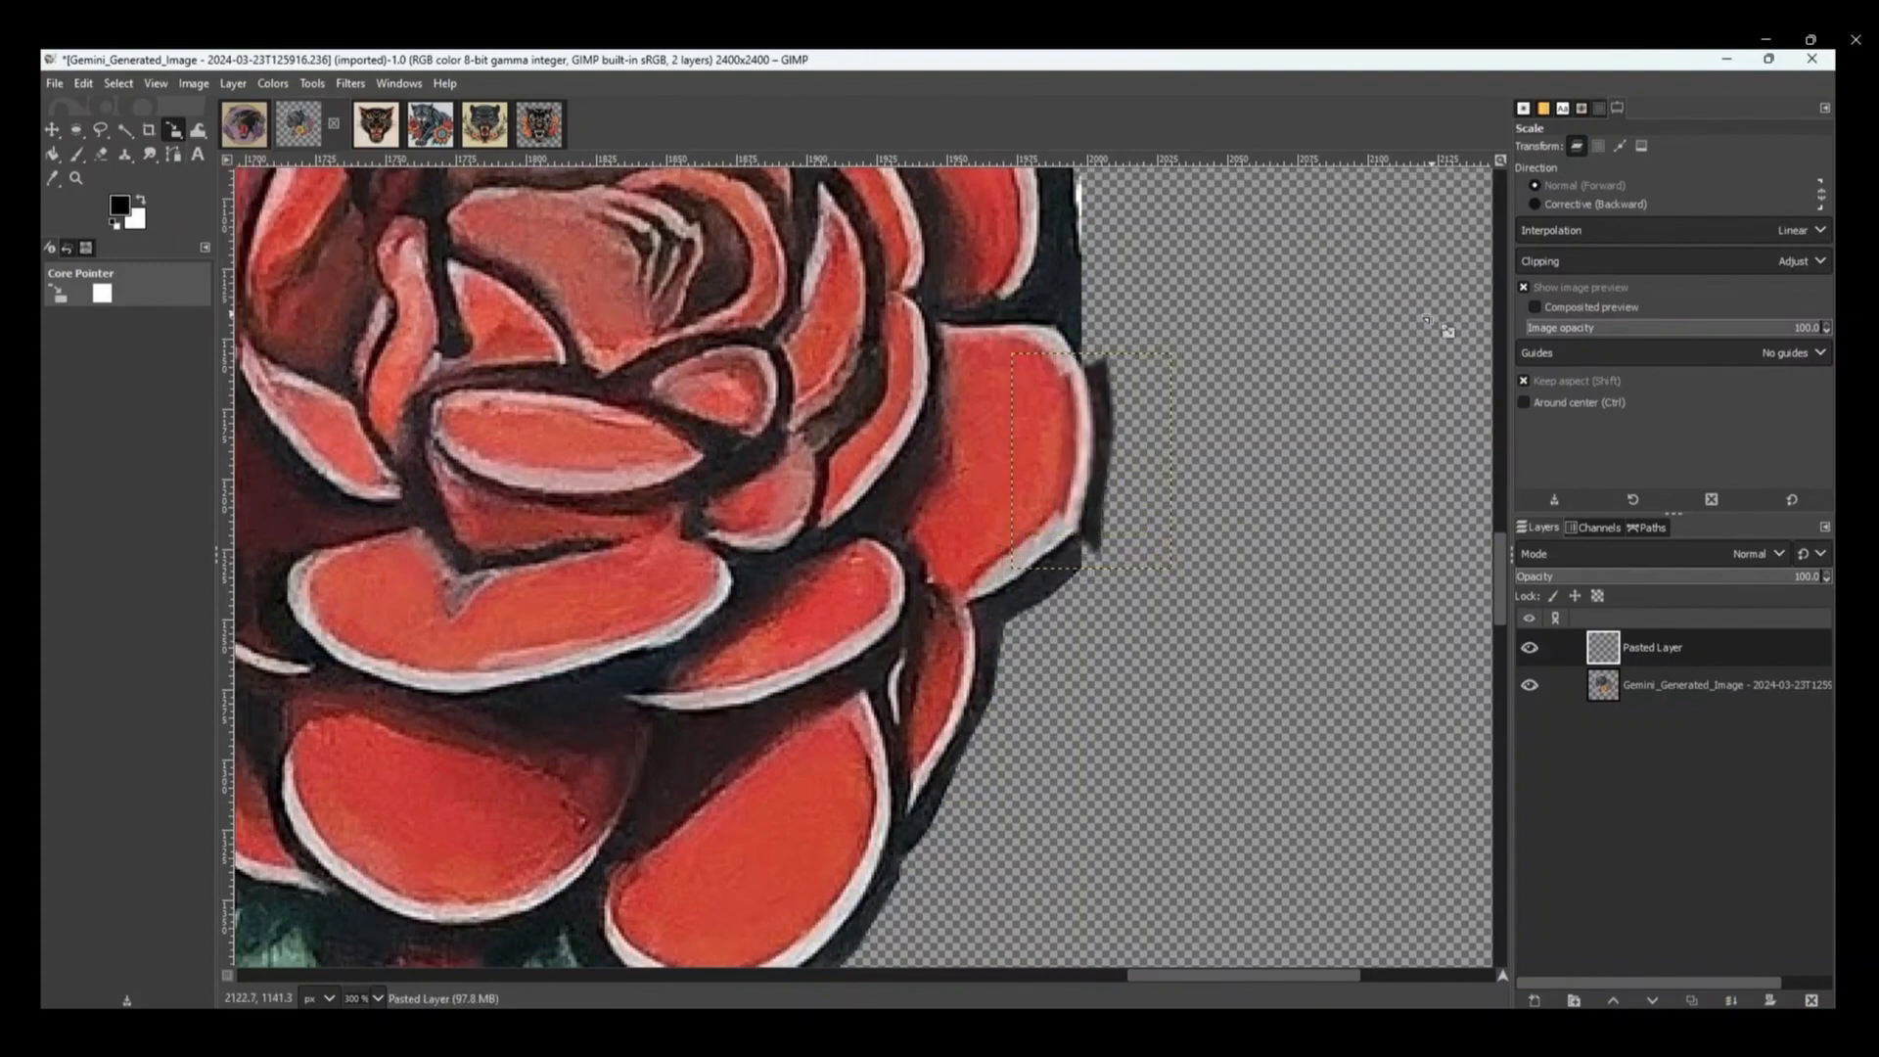
- Nudge the outline patch against the side petal and merge it down into the panther layer
{"action": "left_click", "coordinate": [52, 130]}
{"action": "left_click_drag", "start_coordinate": [1094, 457], "coordinate": [1091, 461]}
{"action": "scroll", "coordinate": [1206, 431], "scroll_direction": "down", "scroll_amount": 1}
{"action": "right_click", "coordinate": [1635, 647]}
{"action": "left_click", "coordinate": [1698, 277]}
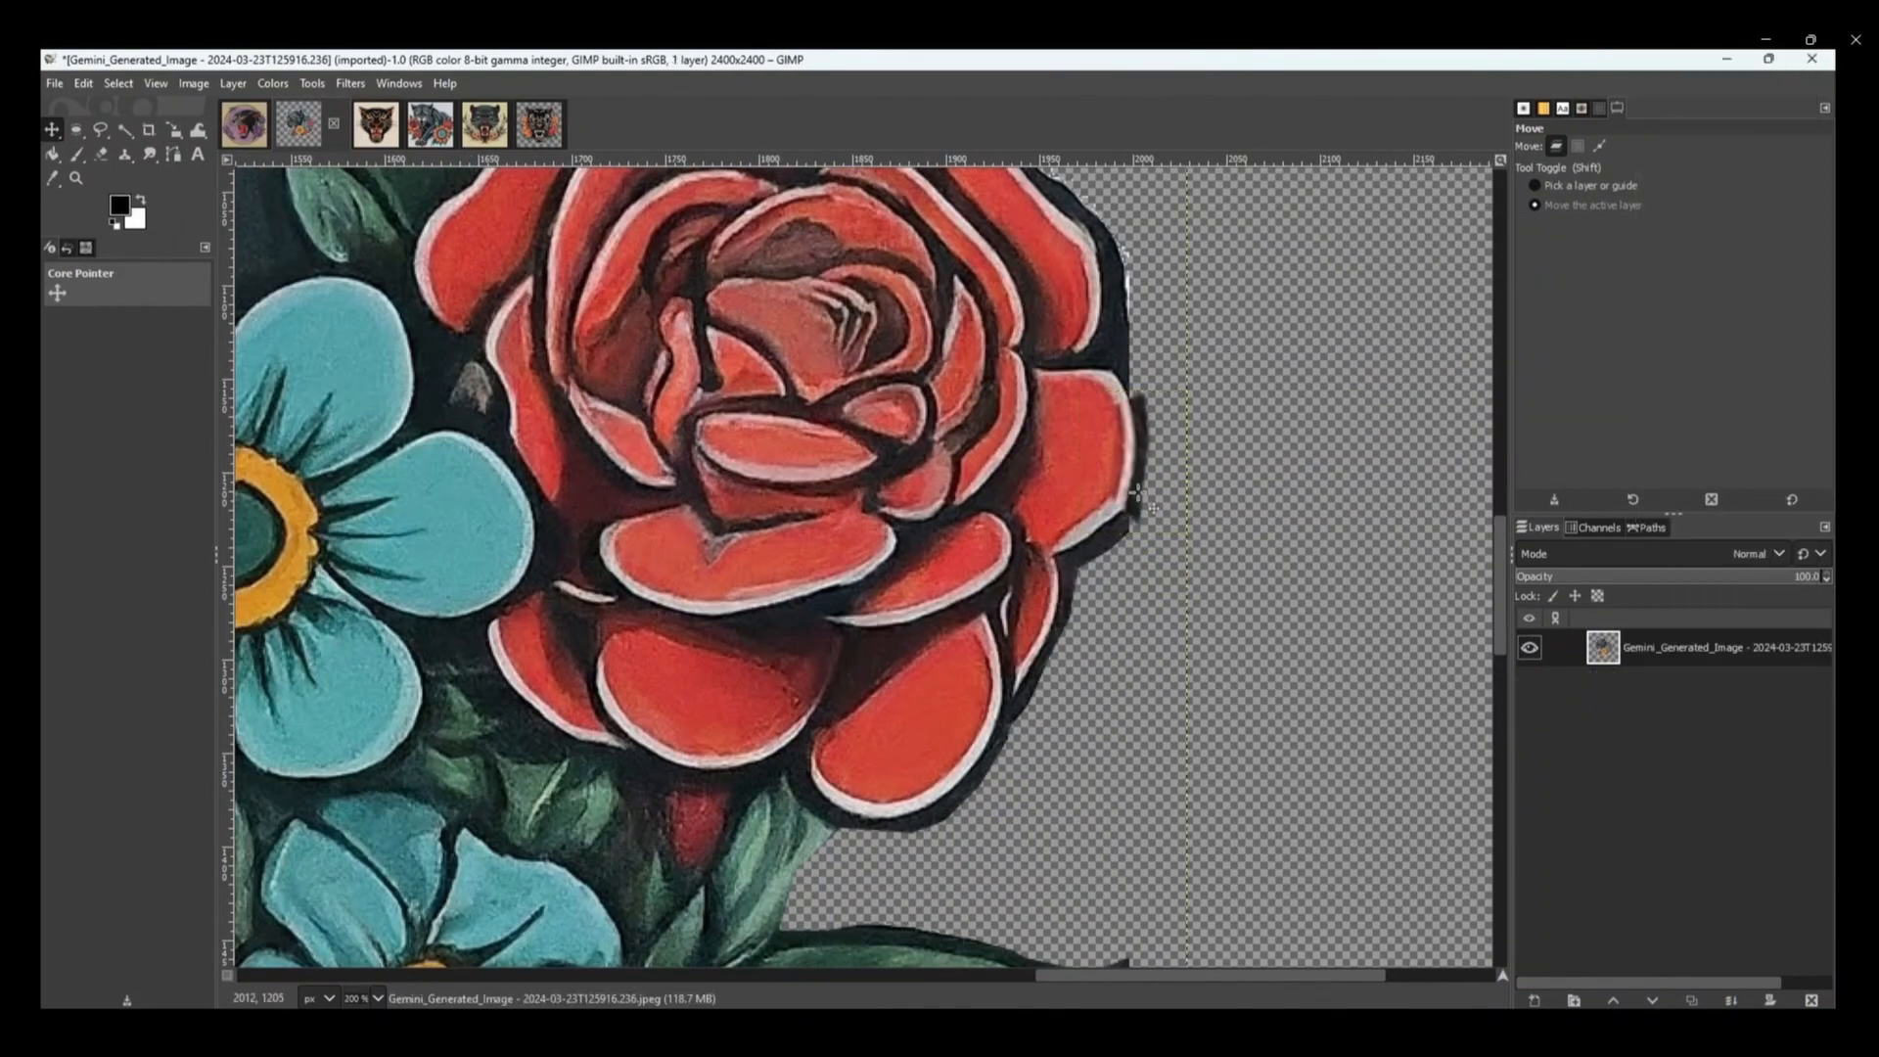
- Blend the upper end of the outline patch into the rose's dark edge using the Smudge tool at size 13
{"action": "left_click", "coordinate": [150, 155]}
{"action": "scroll", "coordinate": [1162, 372], "scroll_direction": "up", "scroll_amount": 2}
{"action": "left_click", "coordinate": [1525, 235]}
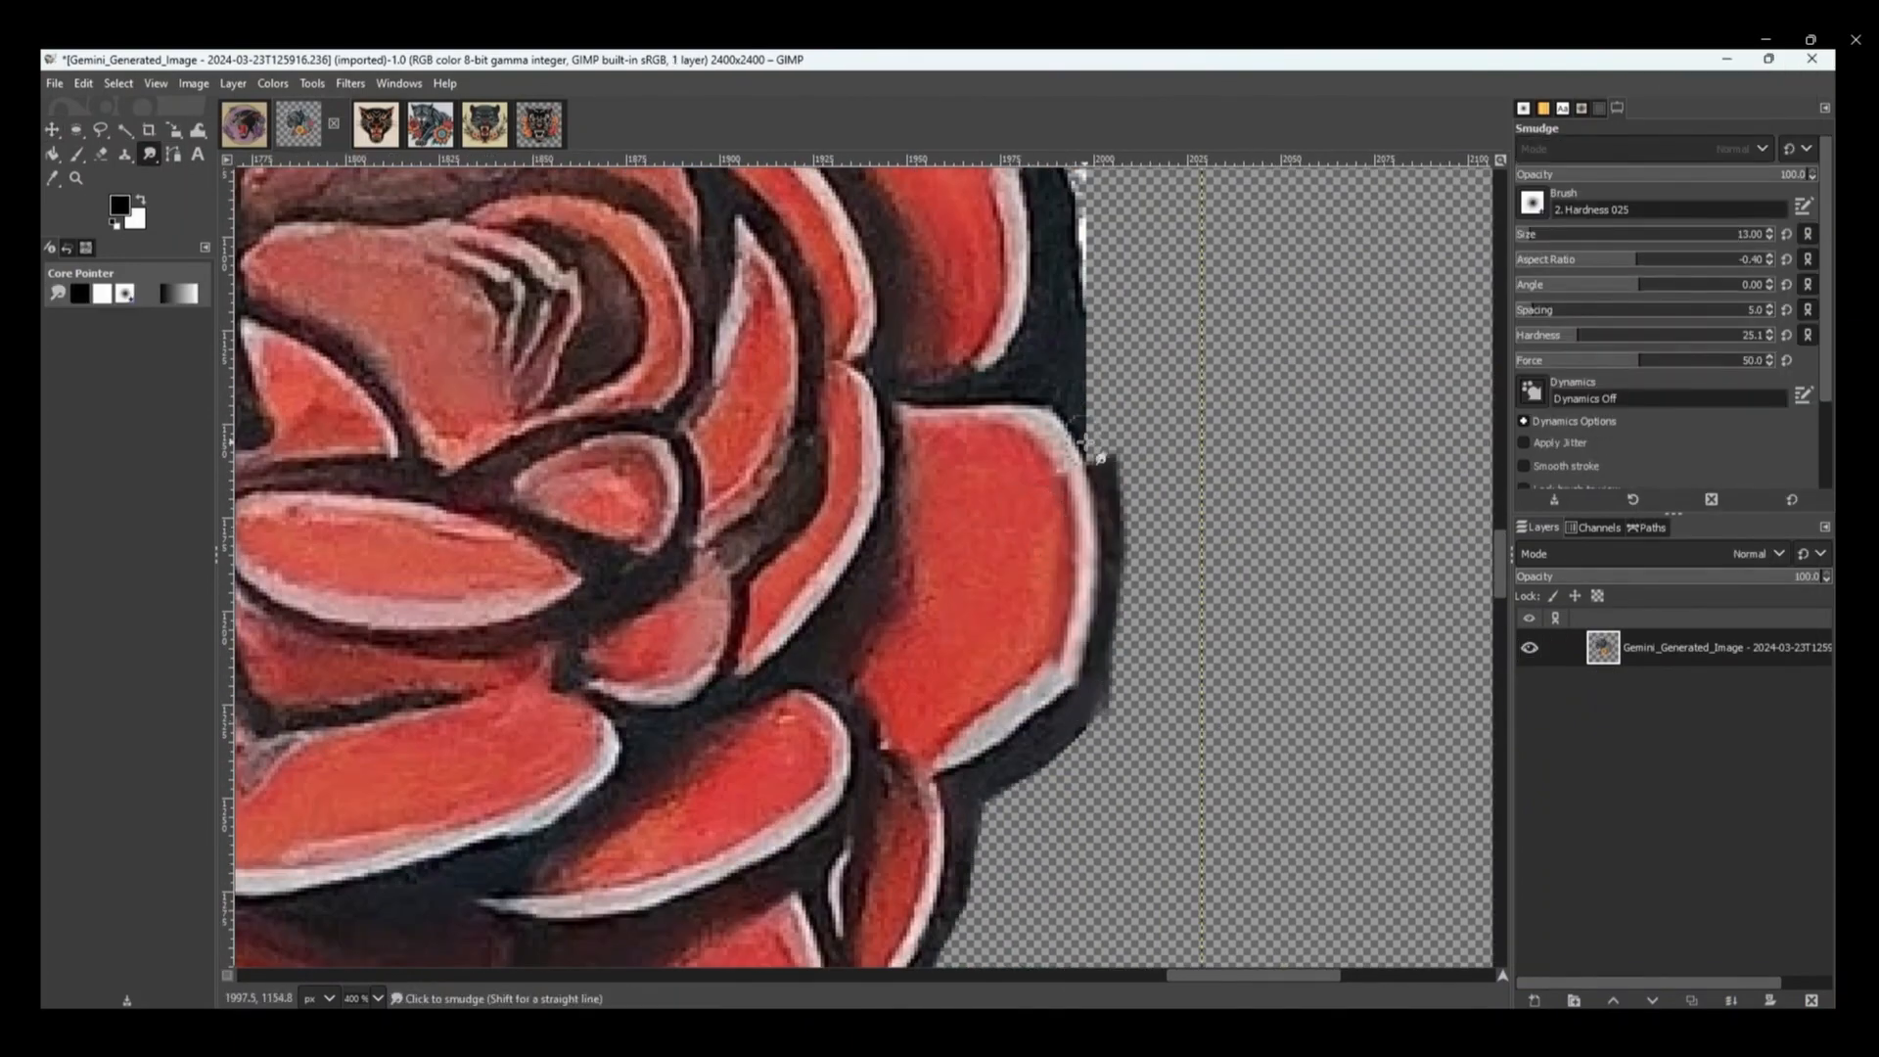
{"action": "left_click_drag", "start_coordinate": [1097, 439], "coordinate": [1105, 462]}
{"action": "scroll", "coordinate": [1409, 577], "scroll_direction": "up", "scroll_amount": 2}
{"action": "scroll", "coordinate": [1311, 528], "scroll_direction": "down", "scroll_amount": 1}
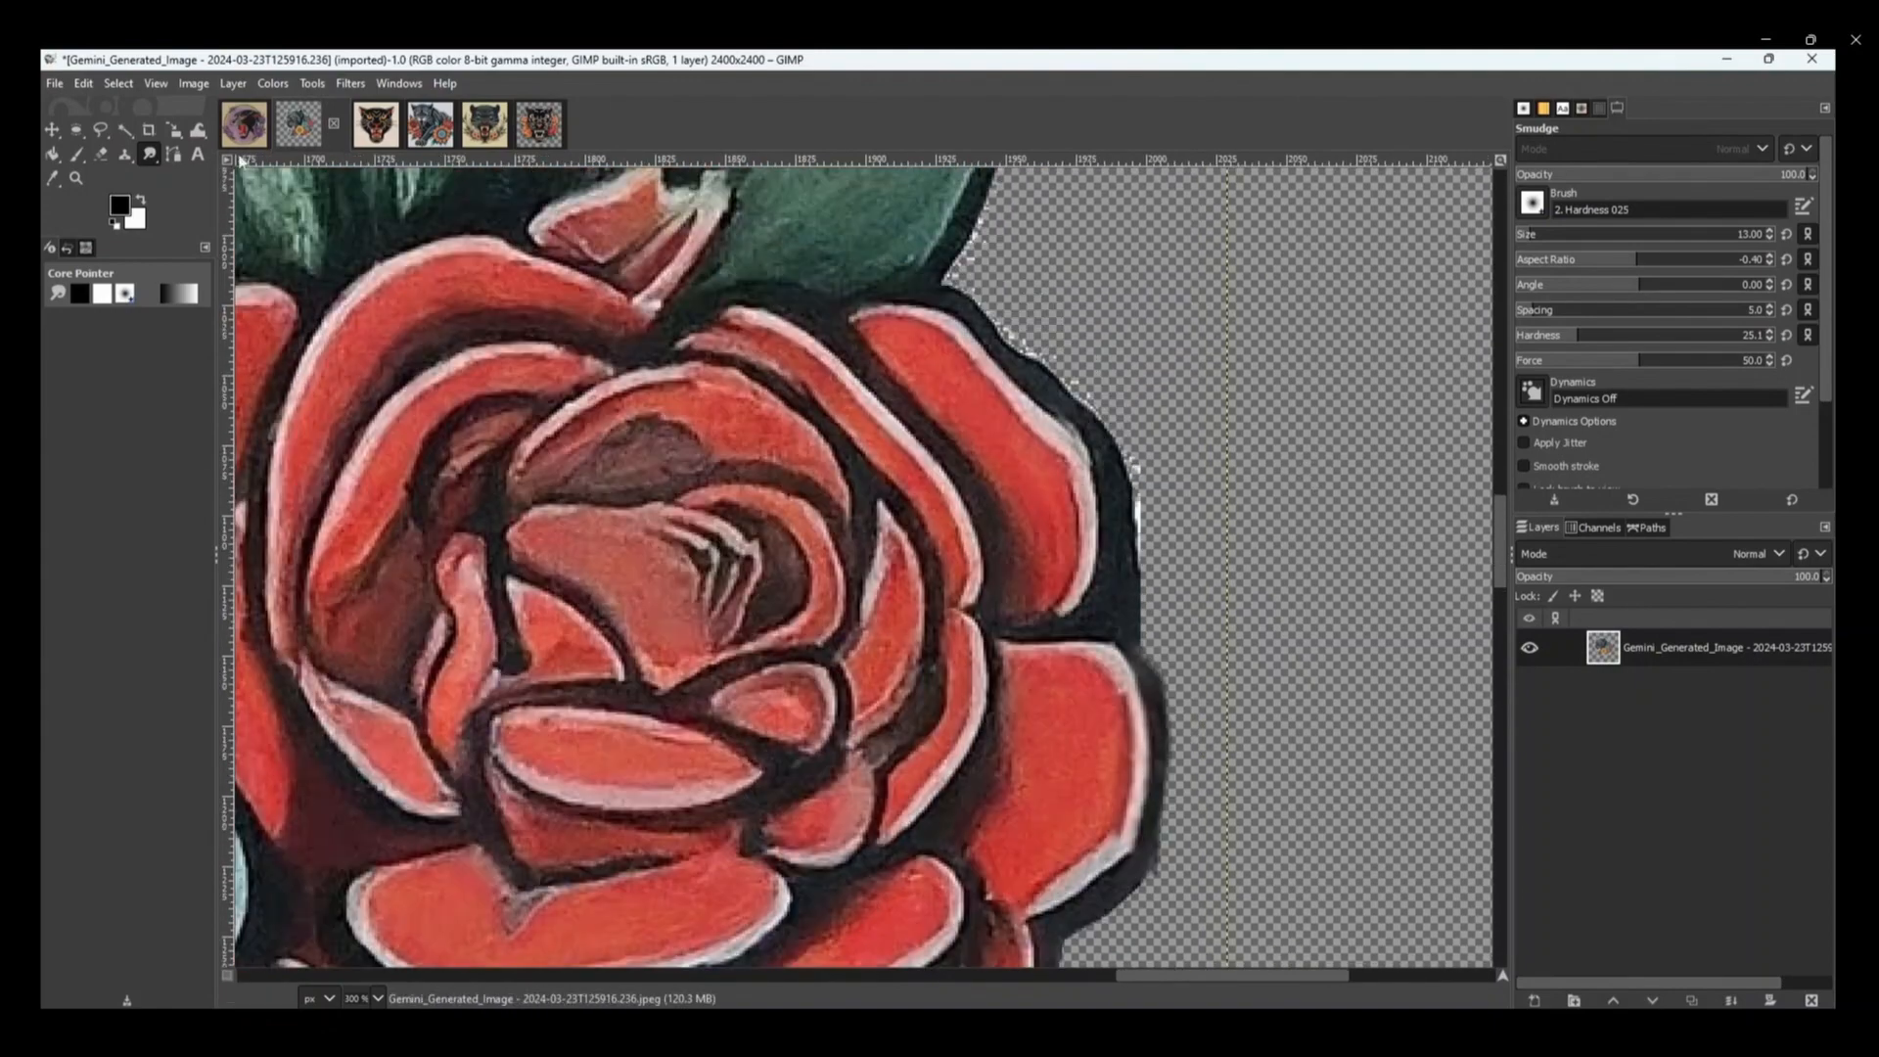
- Free-select the rough outer edge of the rose's side petals and the leaf above, and delete the stray pixels
{"action": "left_click", "coordinate": [101, 130]}
{"action": "left_click", "coordinate": [956, 259]}
{"action": "left_click", "coordinate": [938, 283]}
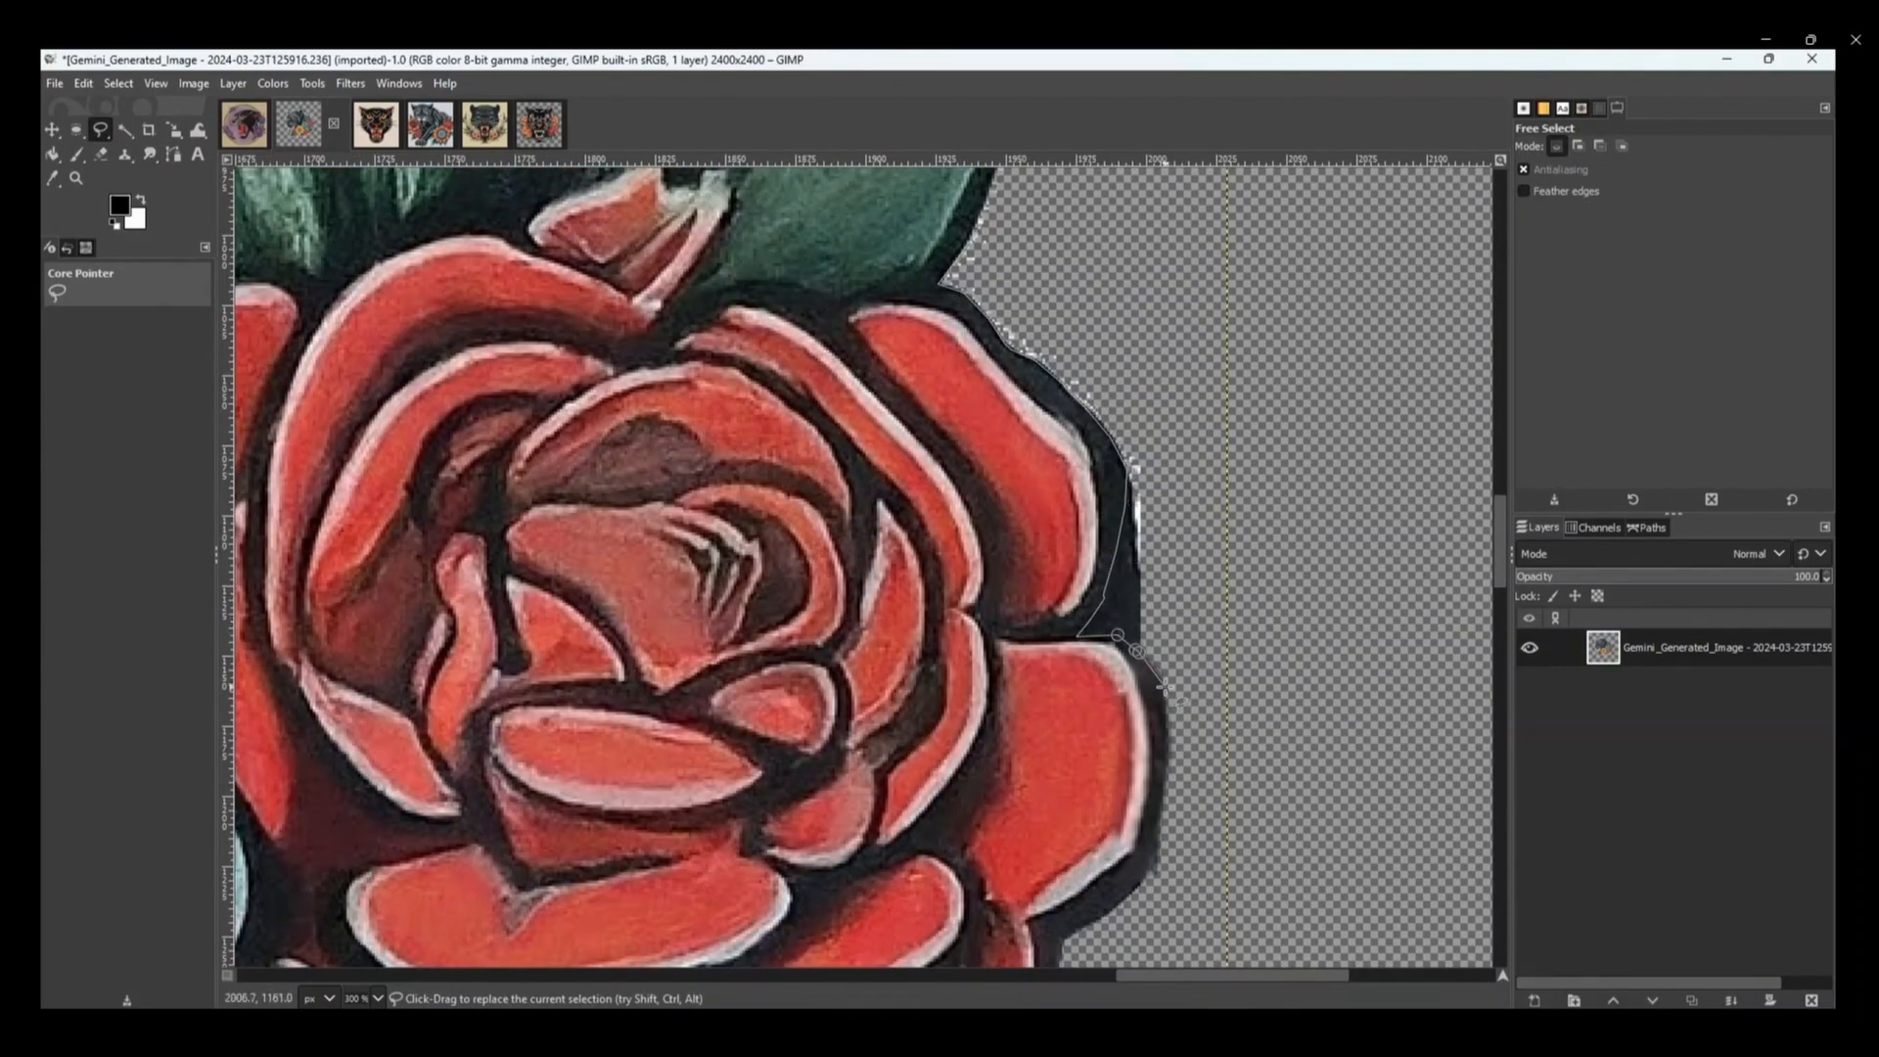
{"action": "left_click", "coordinate": [1140, 886]}
{"action": "left_click", "coordinate": [1193, 881]}
{"action": "scroll", "coordinate": [1193, 487], "scroll_direction": "up", "scroll_amount": 4}
{"action": "left_click", "coordinate": [1186, 225]}
{"action": "left_click", "coordinate": [1103, 245]}
{"action": "left_click", "coordinate": [1054, 357]}
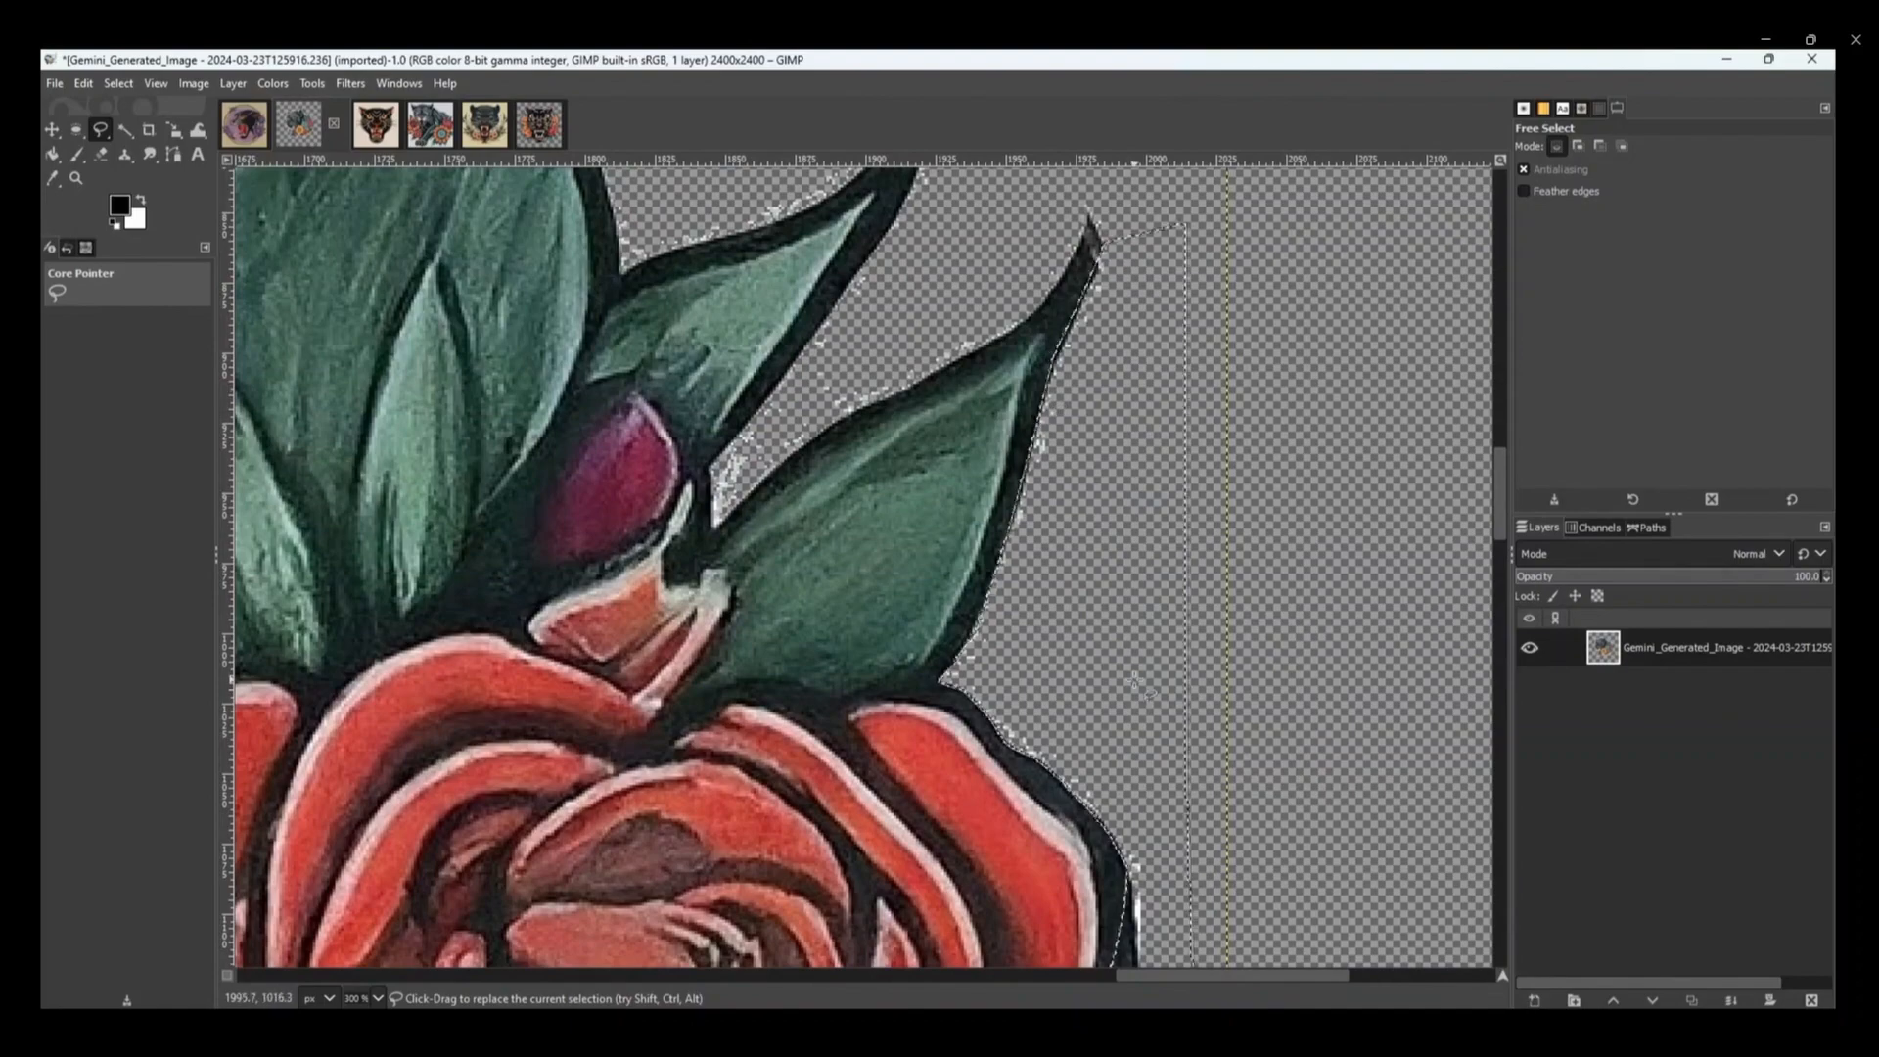
{"action": "scroll", "coordinate": [1135, 682], "scroll_direction": "down", "scroll_amount": 5}
{"action": "scroll", "coordinate": [1026, 696], "scroll_direction": "up", "scroll_amount": 7}
{"action": "key", "text": "s"}
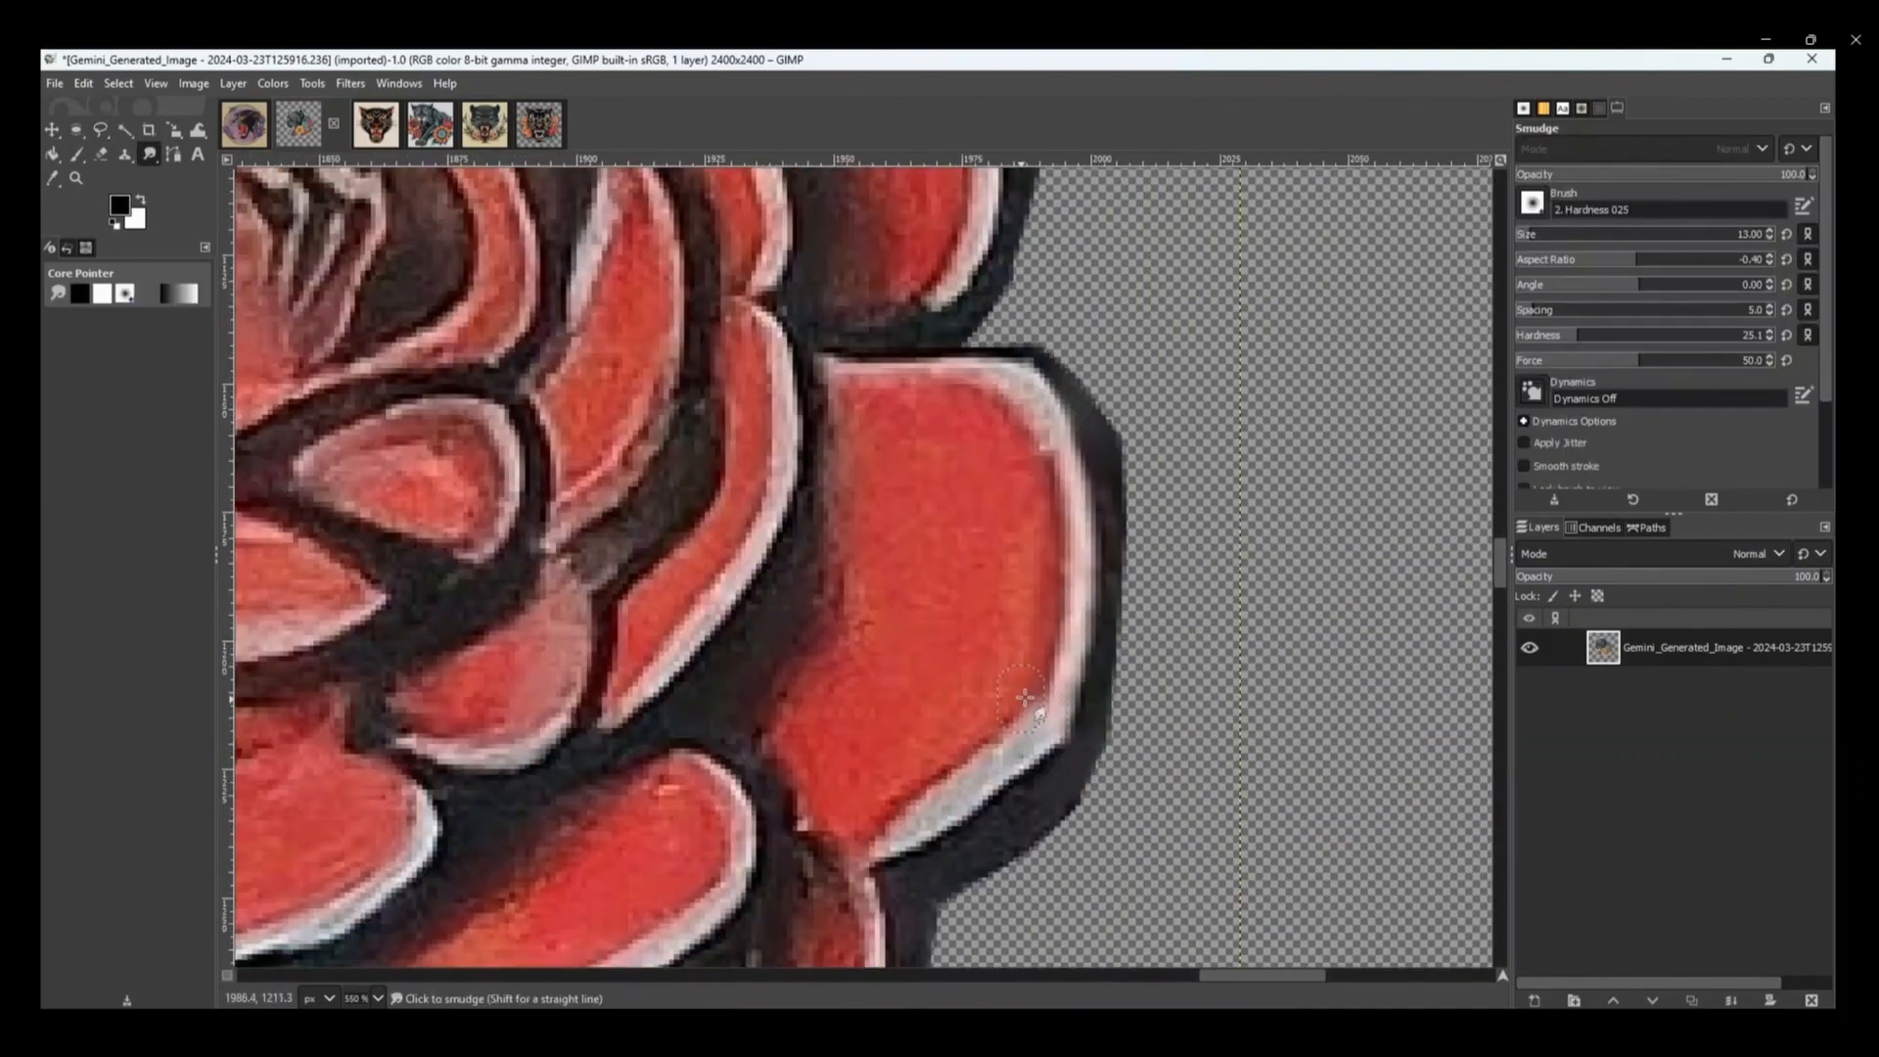
- Free-select the pupil of the panther's larger eye and paste a copy as a new layer
{"action": "scroll", "coordinate": [1026, 663], "scroll_direction": "down", "scroll_amount": 7}
{"action": "scroll", "coordinate": [599, 462], "scroll_direction": "up", "scroll_amount": 6}
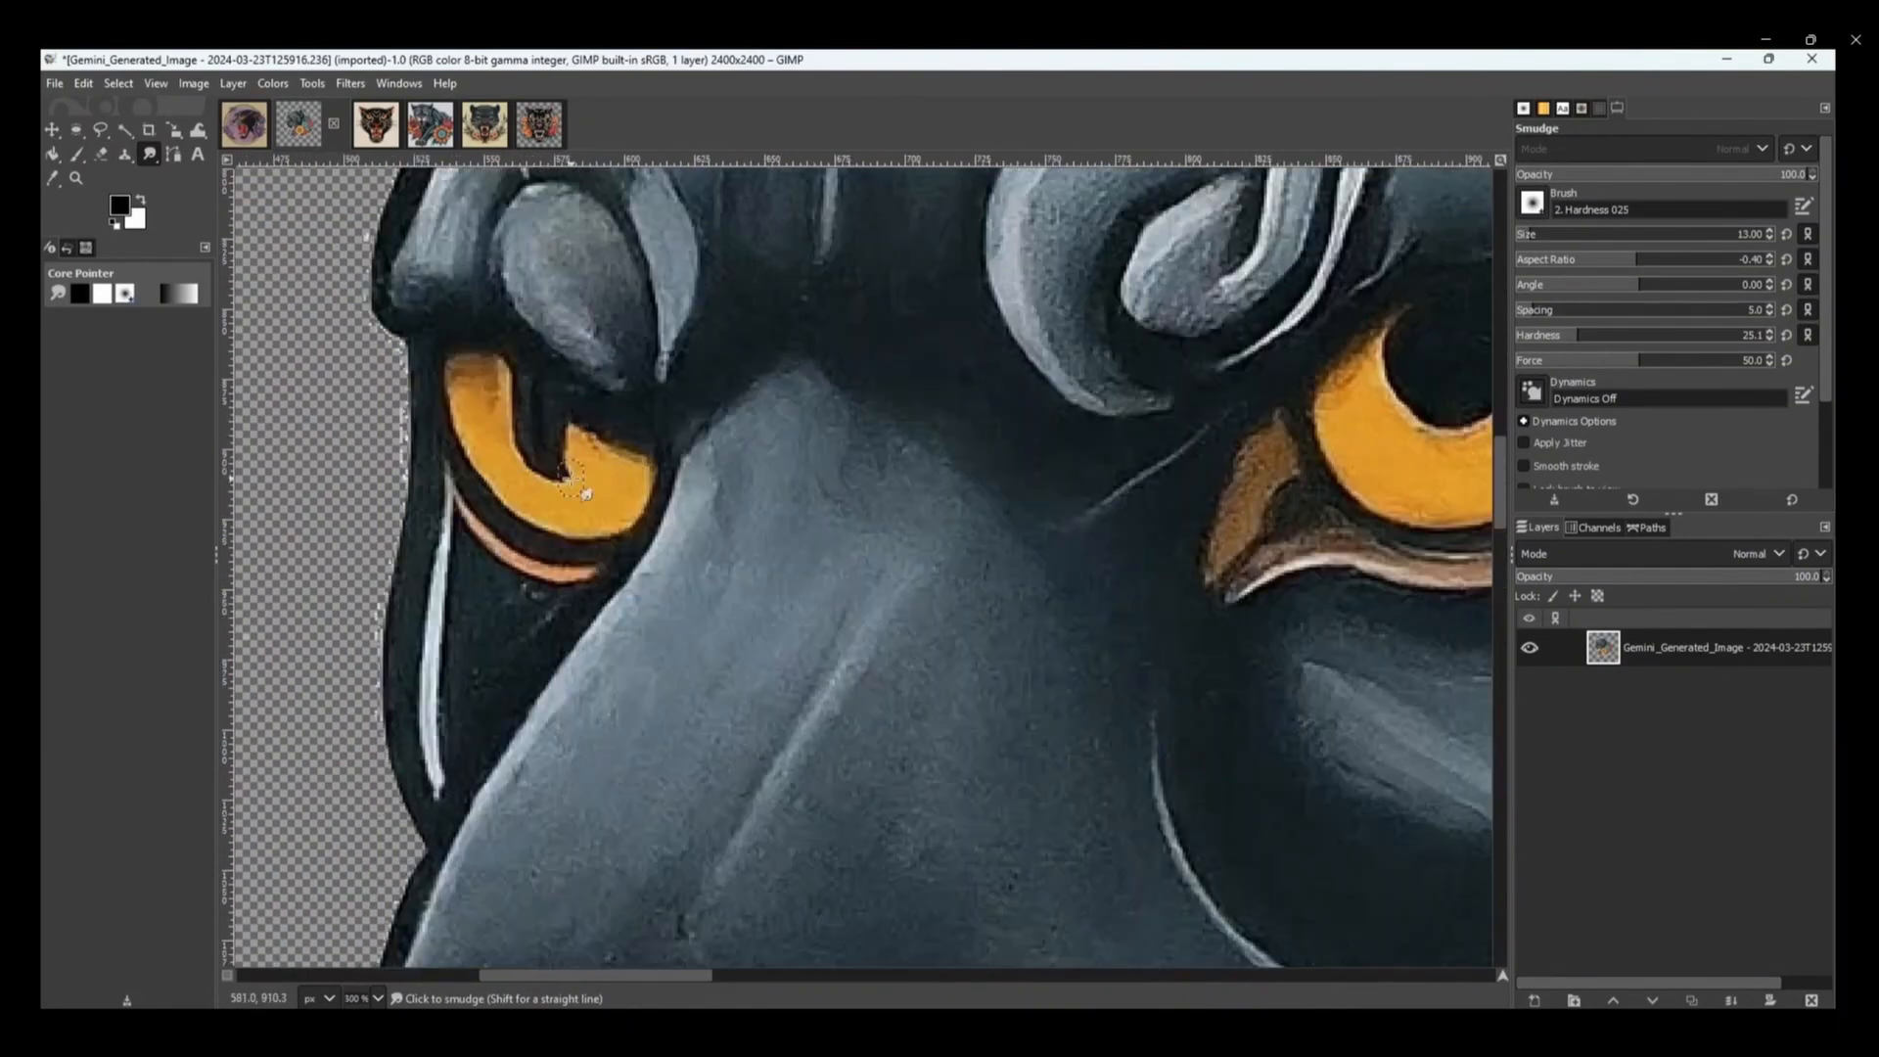
{"action": "scroll", "coordinate": [599, 462], "scroll_direction": "down", "scroll_amount": 4}
{"action": "scroll", "coordinate": [599, 462], "scroll_direction": "down", "scroll_amount": 4}
{"action": "scroll", "coordinate": [631, 490], "scroll_direction": "up", "scroll_amount": 4}
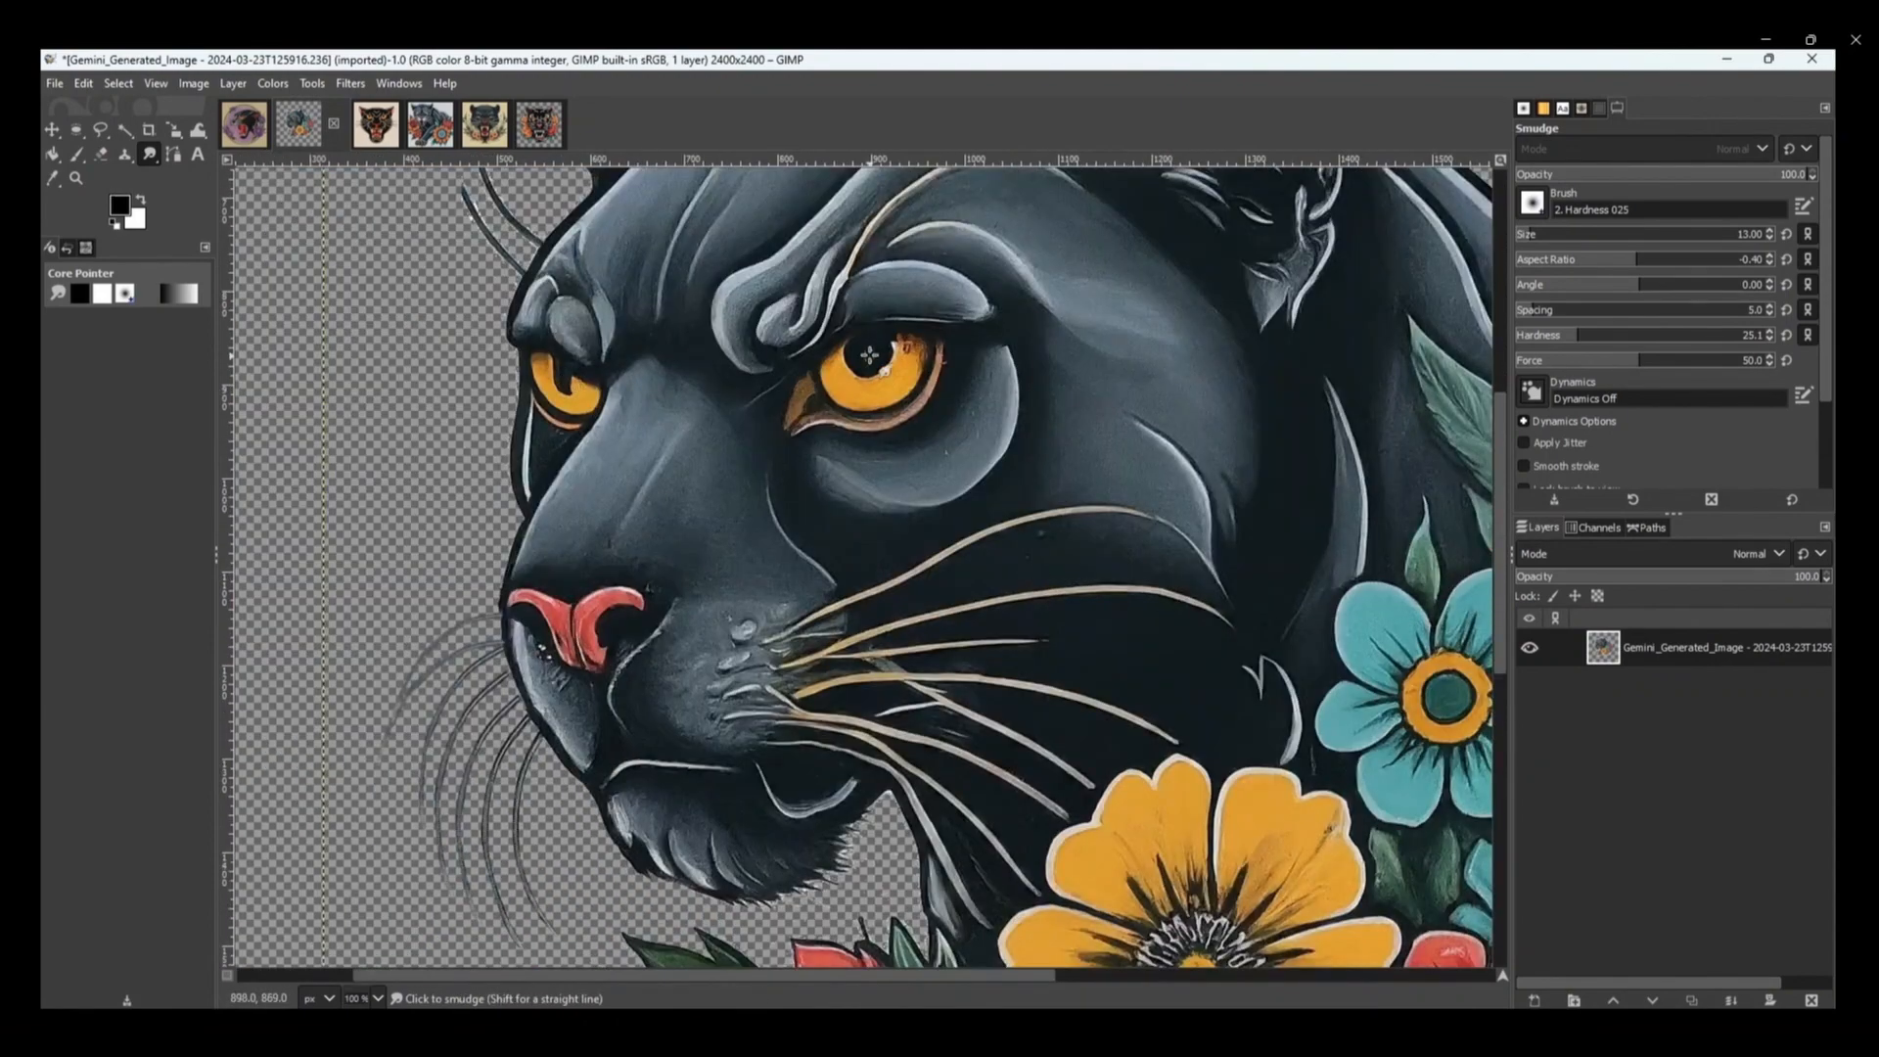
{"action": "scroll", "coordinate": [812, 370], "scroll_direction": "up", "scroll_amount": 2}
{"action": "key", "text": "f"}
{"action": "mouse_move", "coordinate": [996, 295]}
{"action": "left_mouse_down"}
{"action": "mouse_move", "coordinate": [954, 297]}
{"action": "mouse_move", "coordinate": [937, 390]}
{"action": "left_mouse_up"}
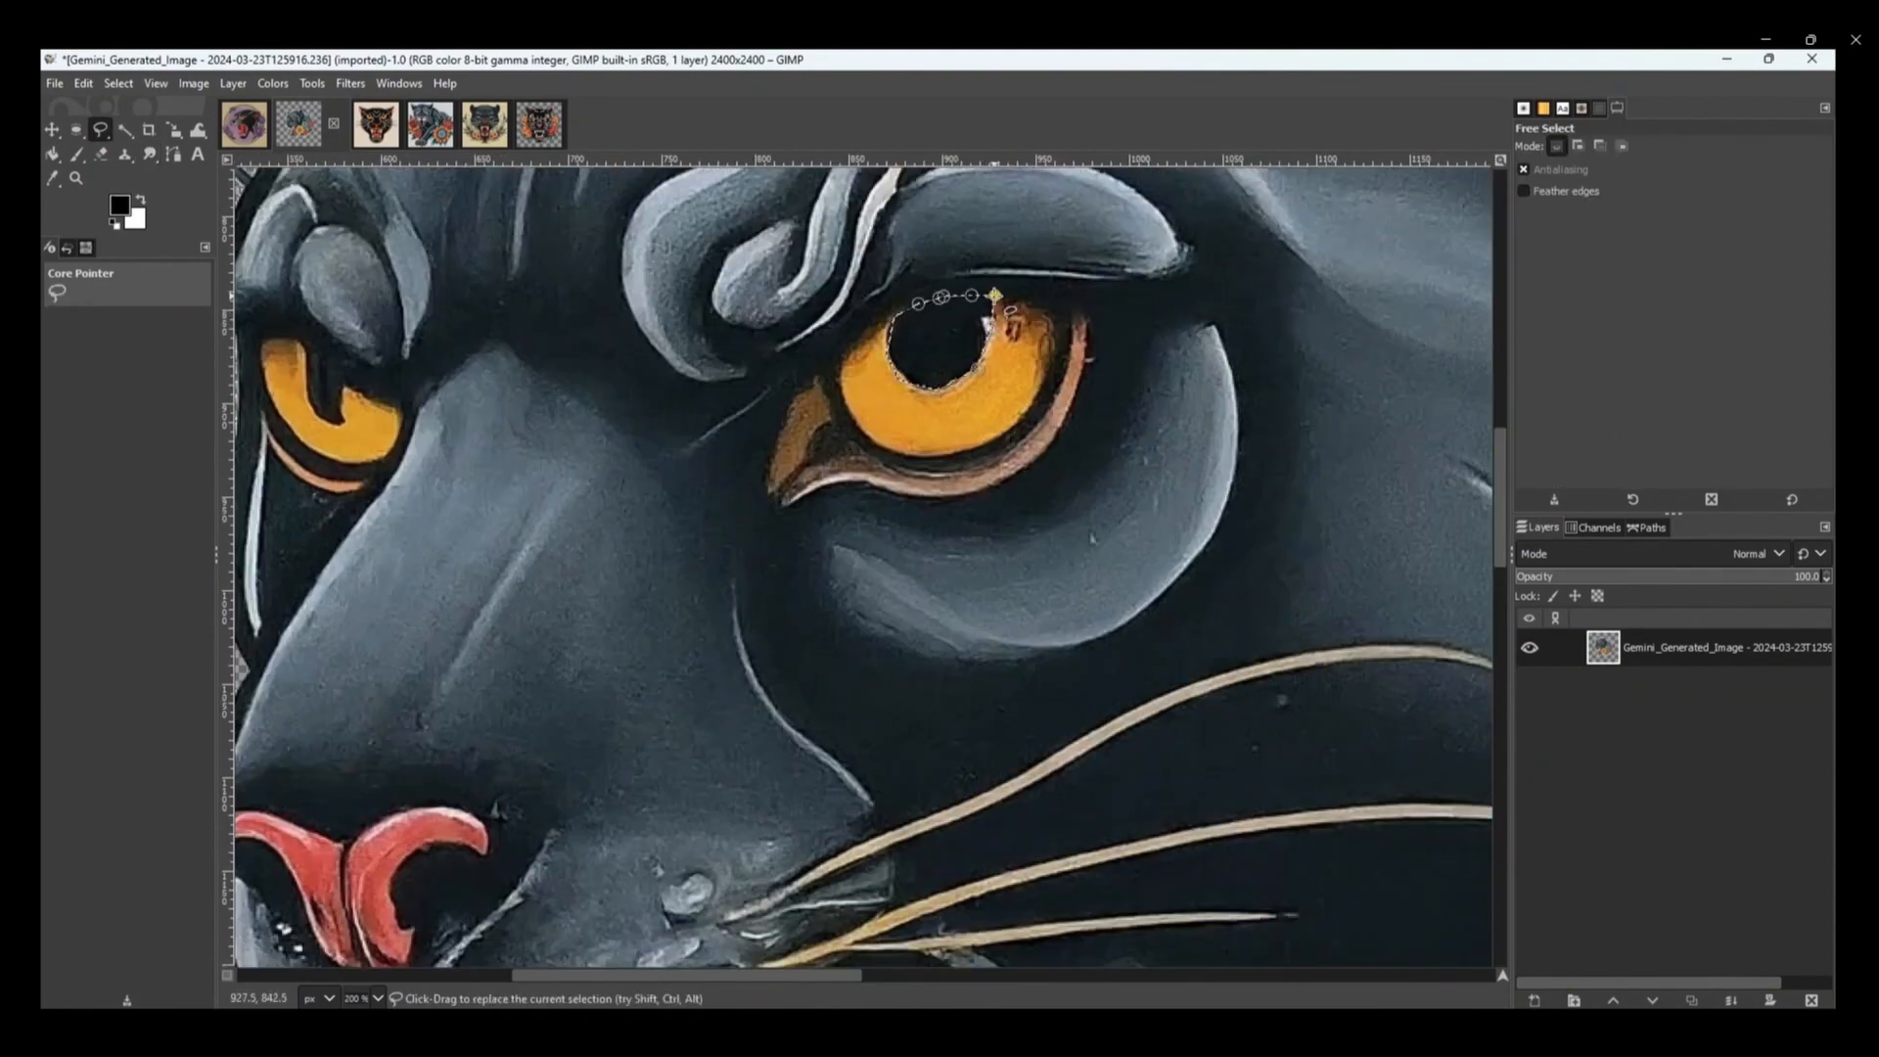
{"action": "key", "text": "ctrl+c"}
{"action": "key", "text": "ctrl+v"}
{"action": "right_click", "coordinate": [1656, 647]}
{"action": "left_click", "coordinate": [1705, 195]}
- Move the pupil copy onto the panther's smaller eye and flip it horizontally
{"action": "key", "text": "m"}
{"action": "left_click_drag", "start_coordinate": [1228, 358], "coordinate": [608, 391]}
{"action": "right_click", "coordinate": [620, 383]}
{"action": "mouse_move", "coordinate": [689, 529]}
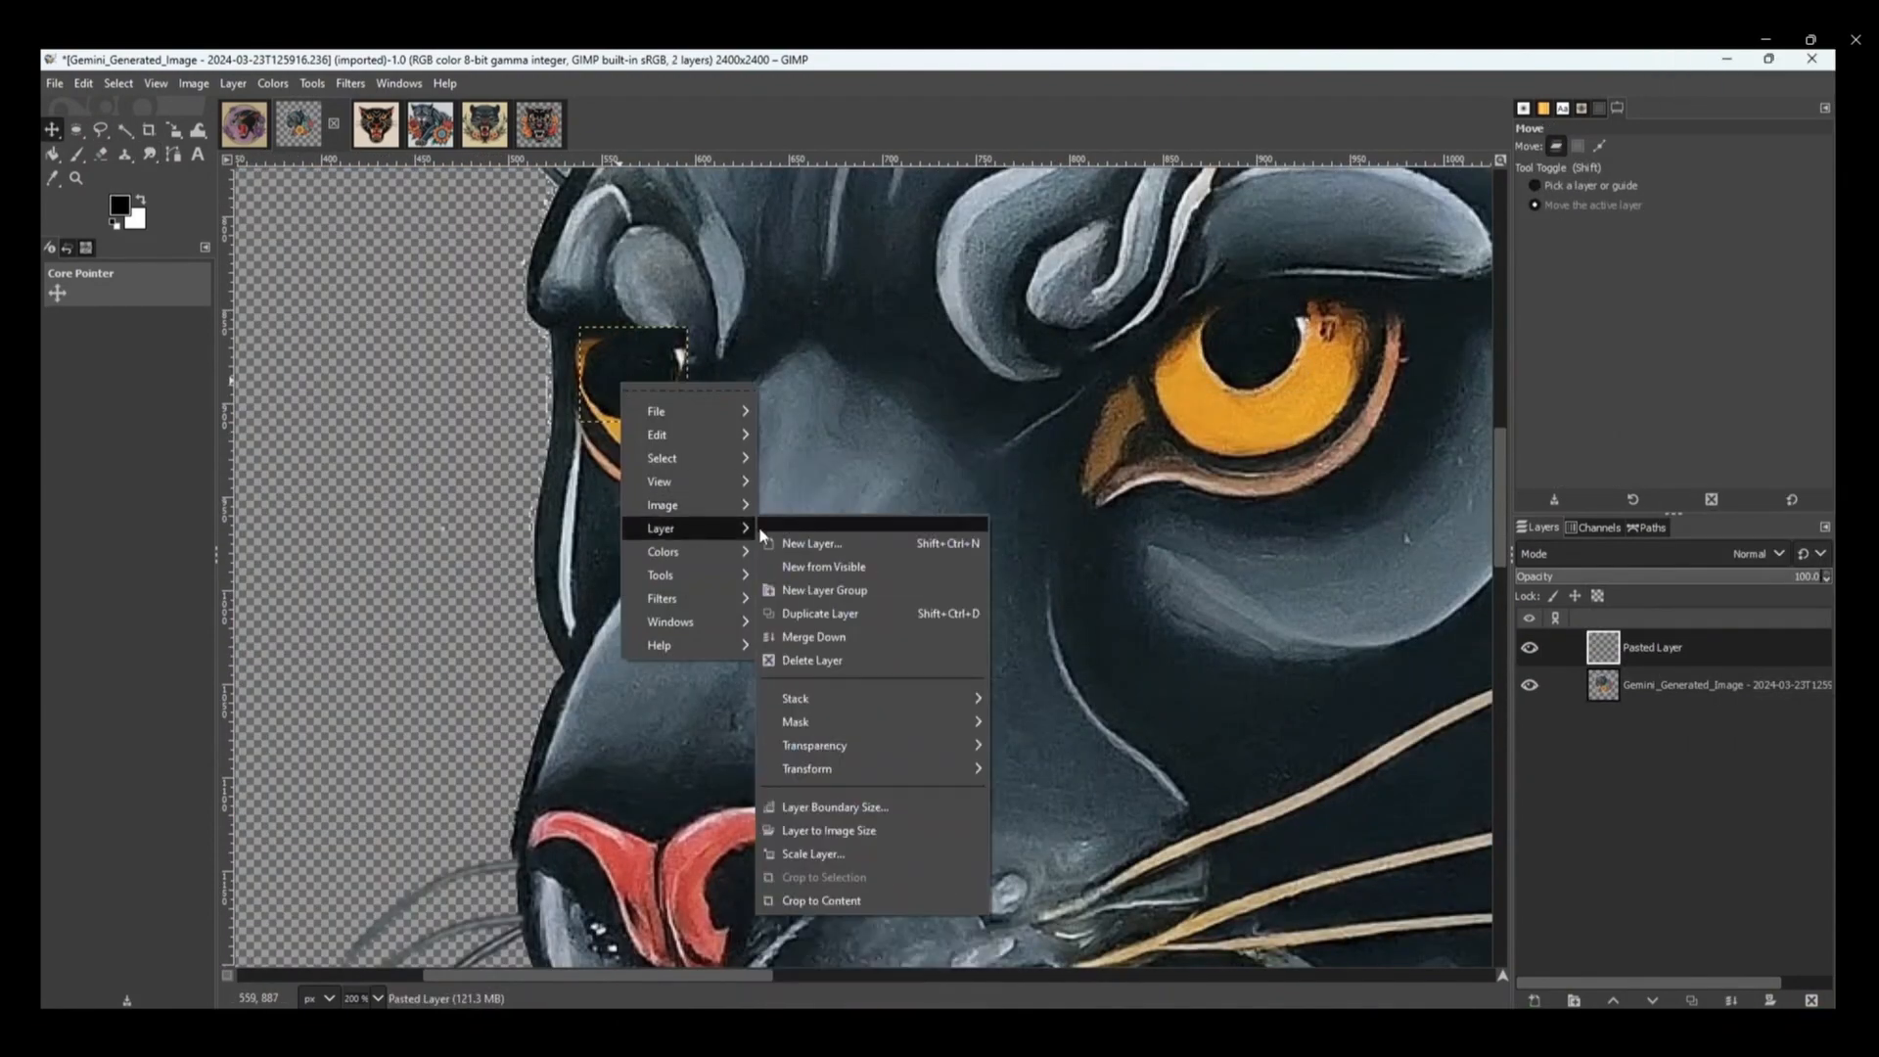
{"action": "mouse_move", "coordinate": [809, 769]}
{"action": "left_click", "coordinate": [1045, 784]}
- Scale the flipped pupil copy down to fit inside the smaller eye
{"action": "left_click", "coordinate": [174, 129]}
{"action": "left_click", "coordinate": [665, 384]}
{"action": "left_click", "coordinate": [1436, 304]}
{"action": "left_click_drag", "start_coordinate": [579, 327], "coordinate": [650, 382]}
{"action": "left_click", "coordinate": [52, 129]}
- Rotate the pupil layer slightly to match the angle of the smaller eye
{"action": "scroll", "coordinate": [1086, 440], "scroll_direction": "down", "scroll_amount": 2}
{"action": "left_click", "coordinate": [1707, 691]}
{"action": "scroll", "coordinate": [549, 509], "scroll_direction": "down", "scroll_amount": 2}
{"action": "scroll", "coordinate": [782, 498], "scroll_direction": "up", "scroll_amount": 6}
{"action": "right_click", "coordinate": [174, 130]}
{"action": "left_click", "coordinate": [255, 155]}
{"action": "left_click", "coordinate": [518, 493]}
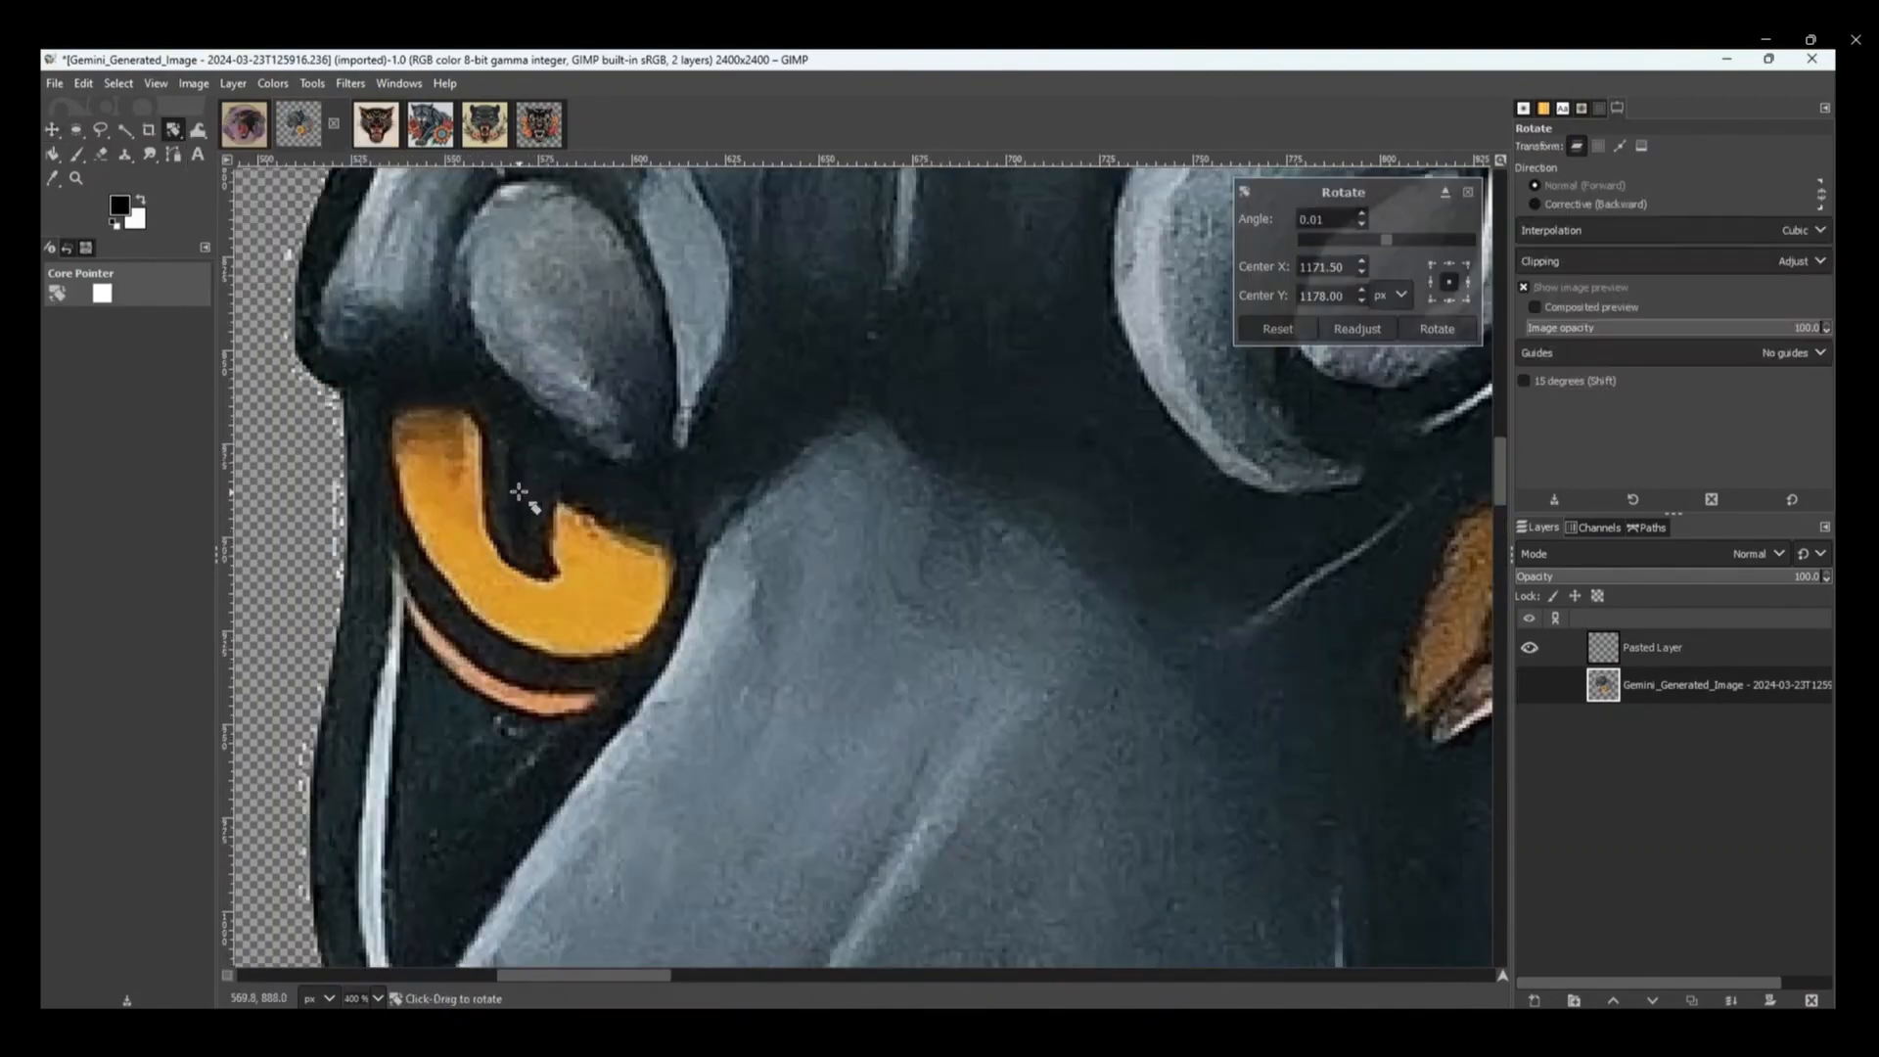
{"action": "left_click", "coordinate": [1660, 651]}
{"action": "left_click", "coordinate": [529, 519]}
{"action": "left_click_drag", "start_coordinate": [572, 548], "coordinate": [567, 555]}
{"action": "left_click", "coordinate": [1436, 328]}
- Nudge the pupil copy slightly upward in the smaller eye and merge it down into the panther layer
{"action": "scroll", "coordinate": [1082, 399], "scroll_direction": "down", "scroll_amount": 2}
{"action": "left_click", "coordinate": [51, 130]}
{"action": "left_click_drag", "start_coordinate": [819, 463], "coordinate": [819, 456]}
{"action": "scroll", "coordinate": [853, 460], "scroll_direction": "down", "scroll_amount": 2}
{"action": "scroll", "coordinate": [842, 411], "scroll_direction": "up", "scroll_amount": 5}
{"action": "right_click", "coordinate": [1654, 646]}
{"action": "left_click", "coordinate": [1586, 587]}
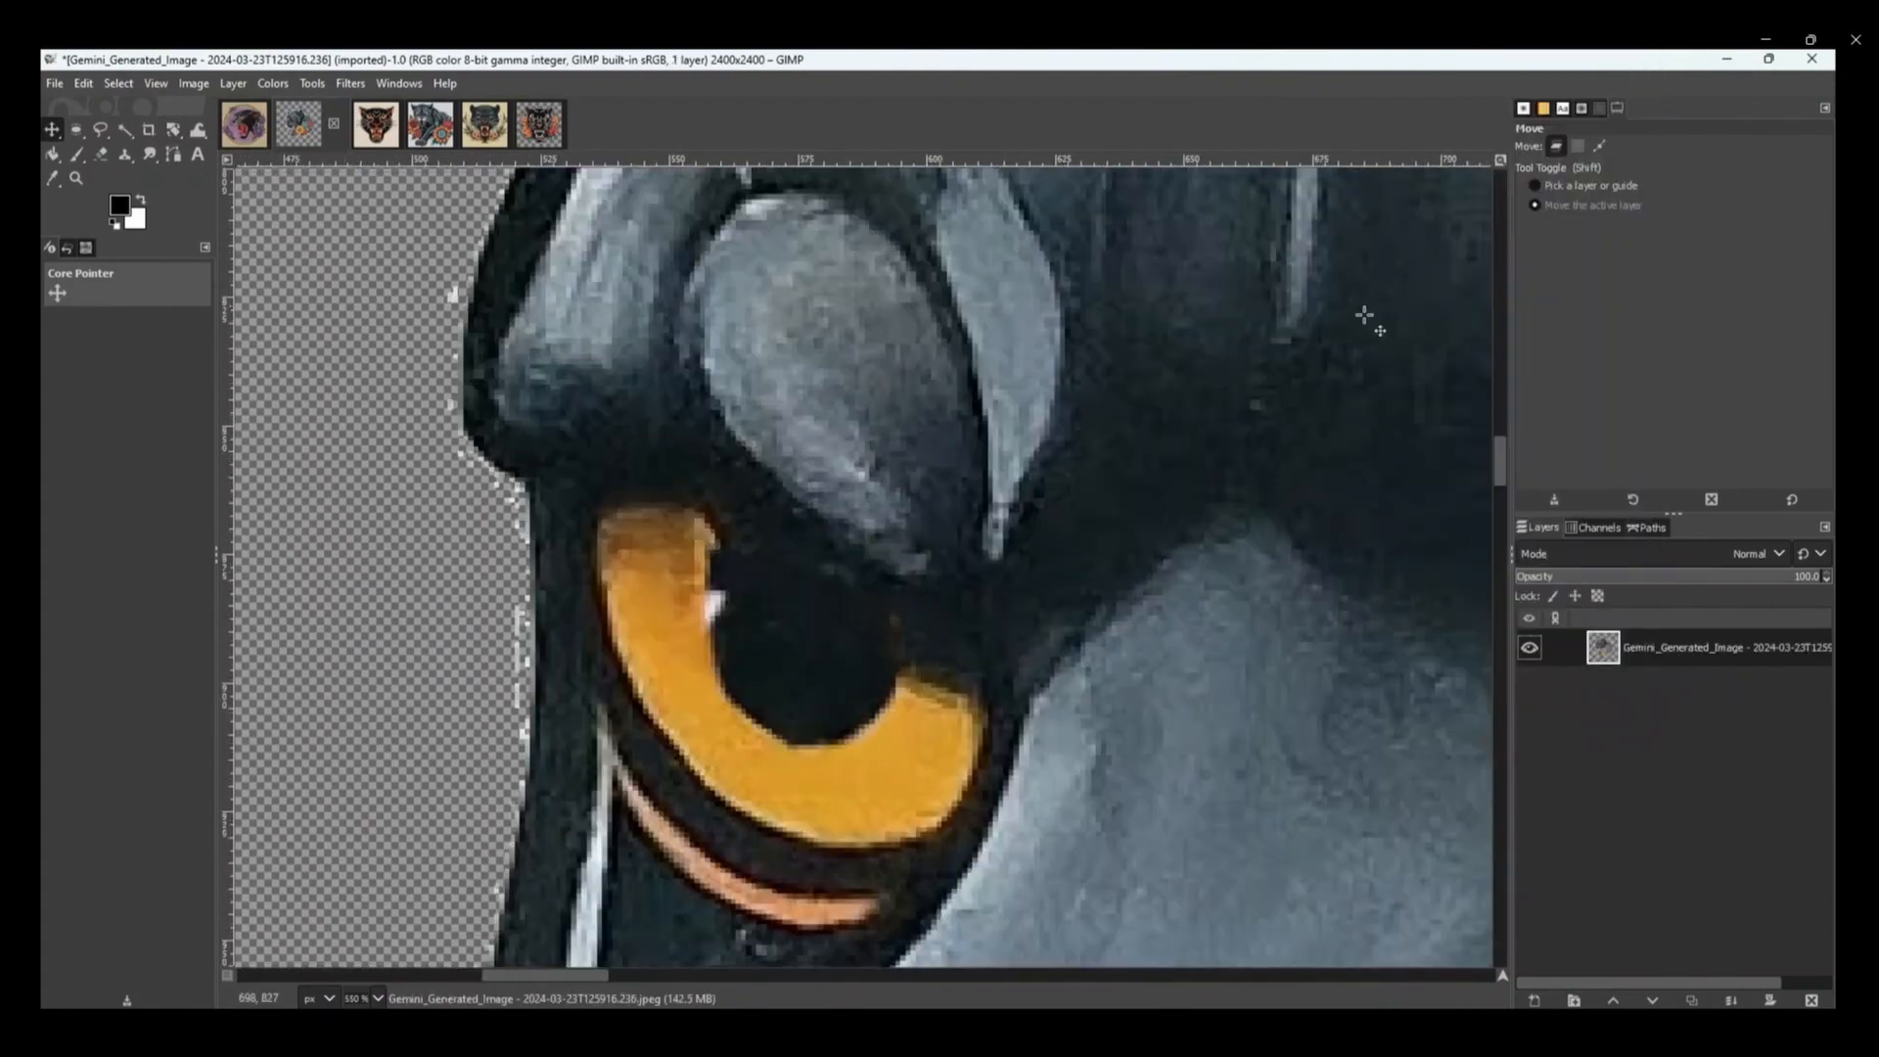
- Smudge the white highlight at the edge of the smaller eye's new pupil into the surrounding colour
{"action": "key", "text": "s"}
{"action": "scroll", "coordinate": [777, 780], "scroll_direction": "down", "scroll_amount": 5}
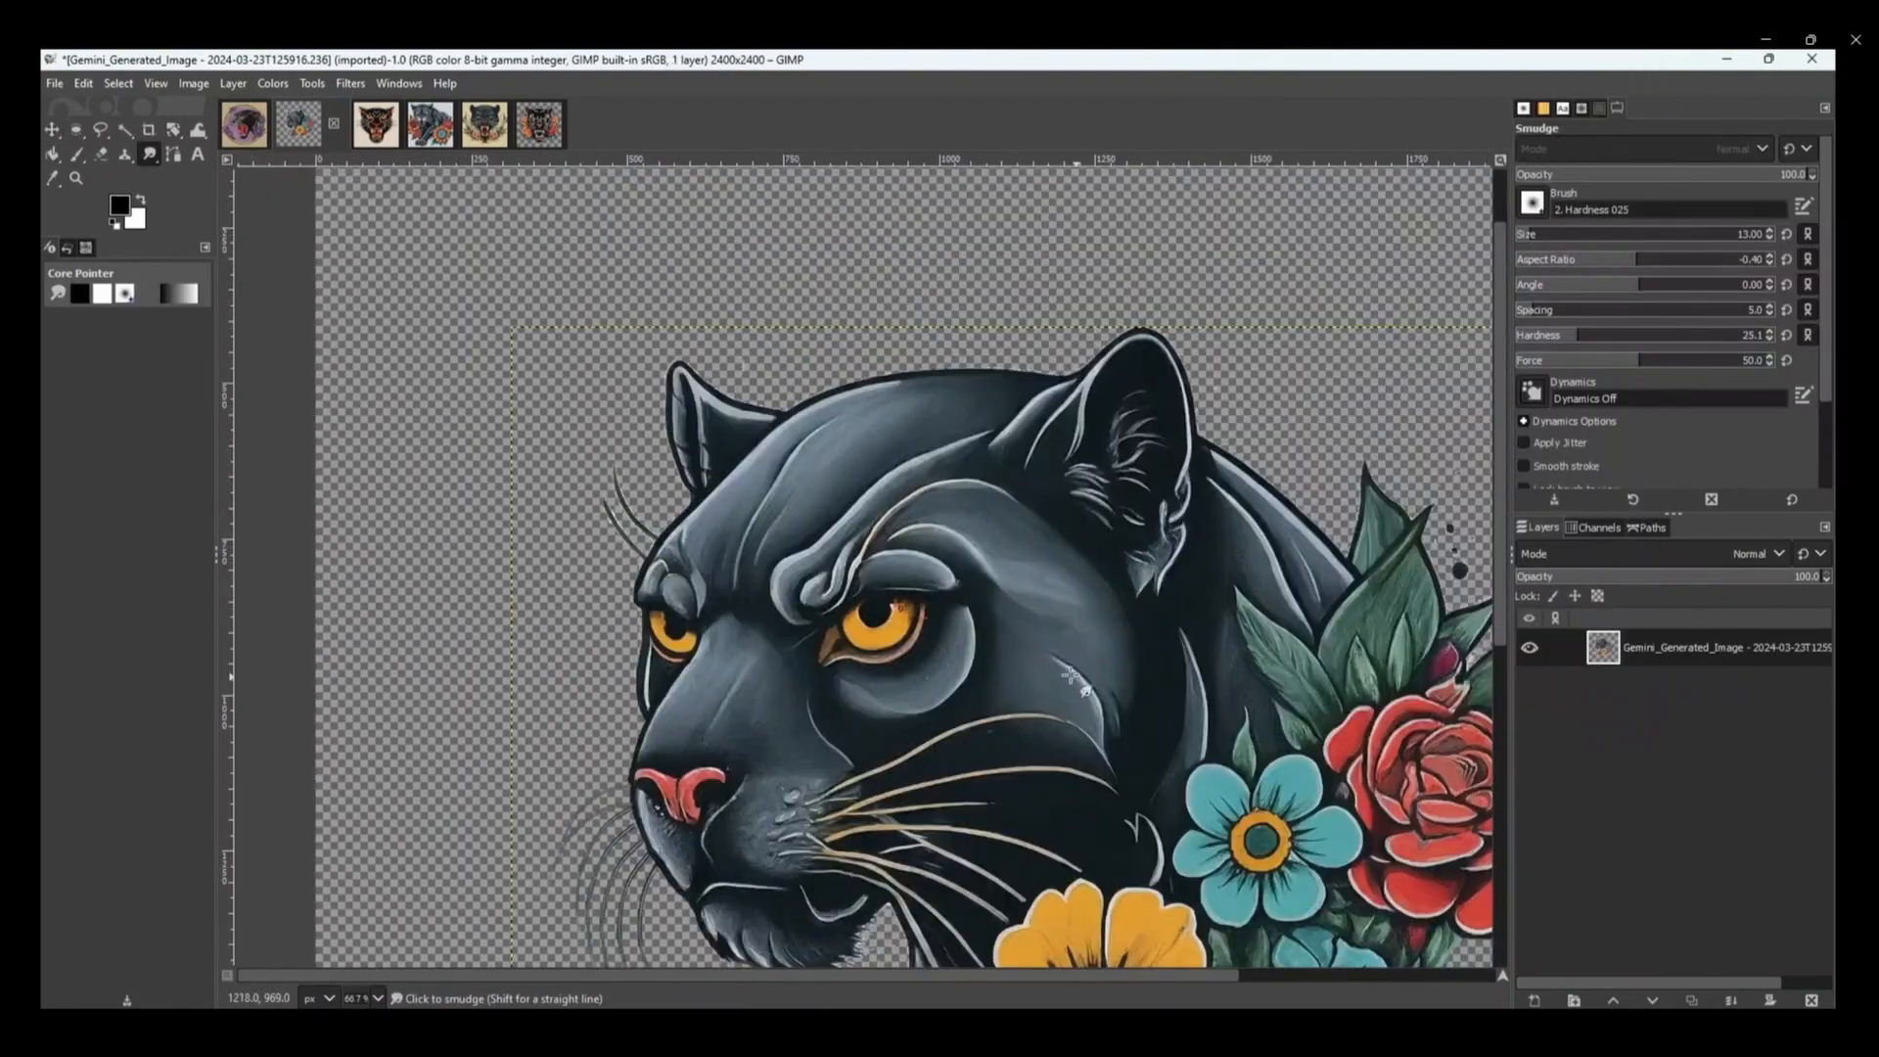
{"action": "scroll", "coordinate": [852, 528], "scroll_direction": "up", "scroll_amount": 7}
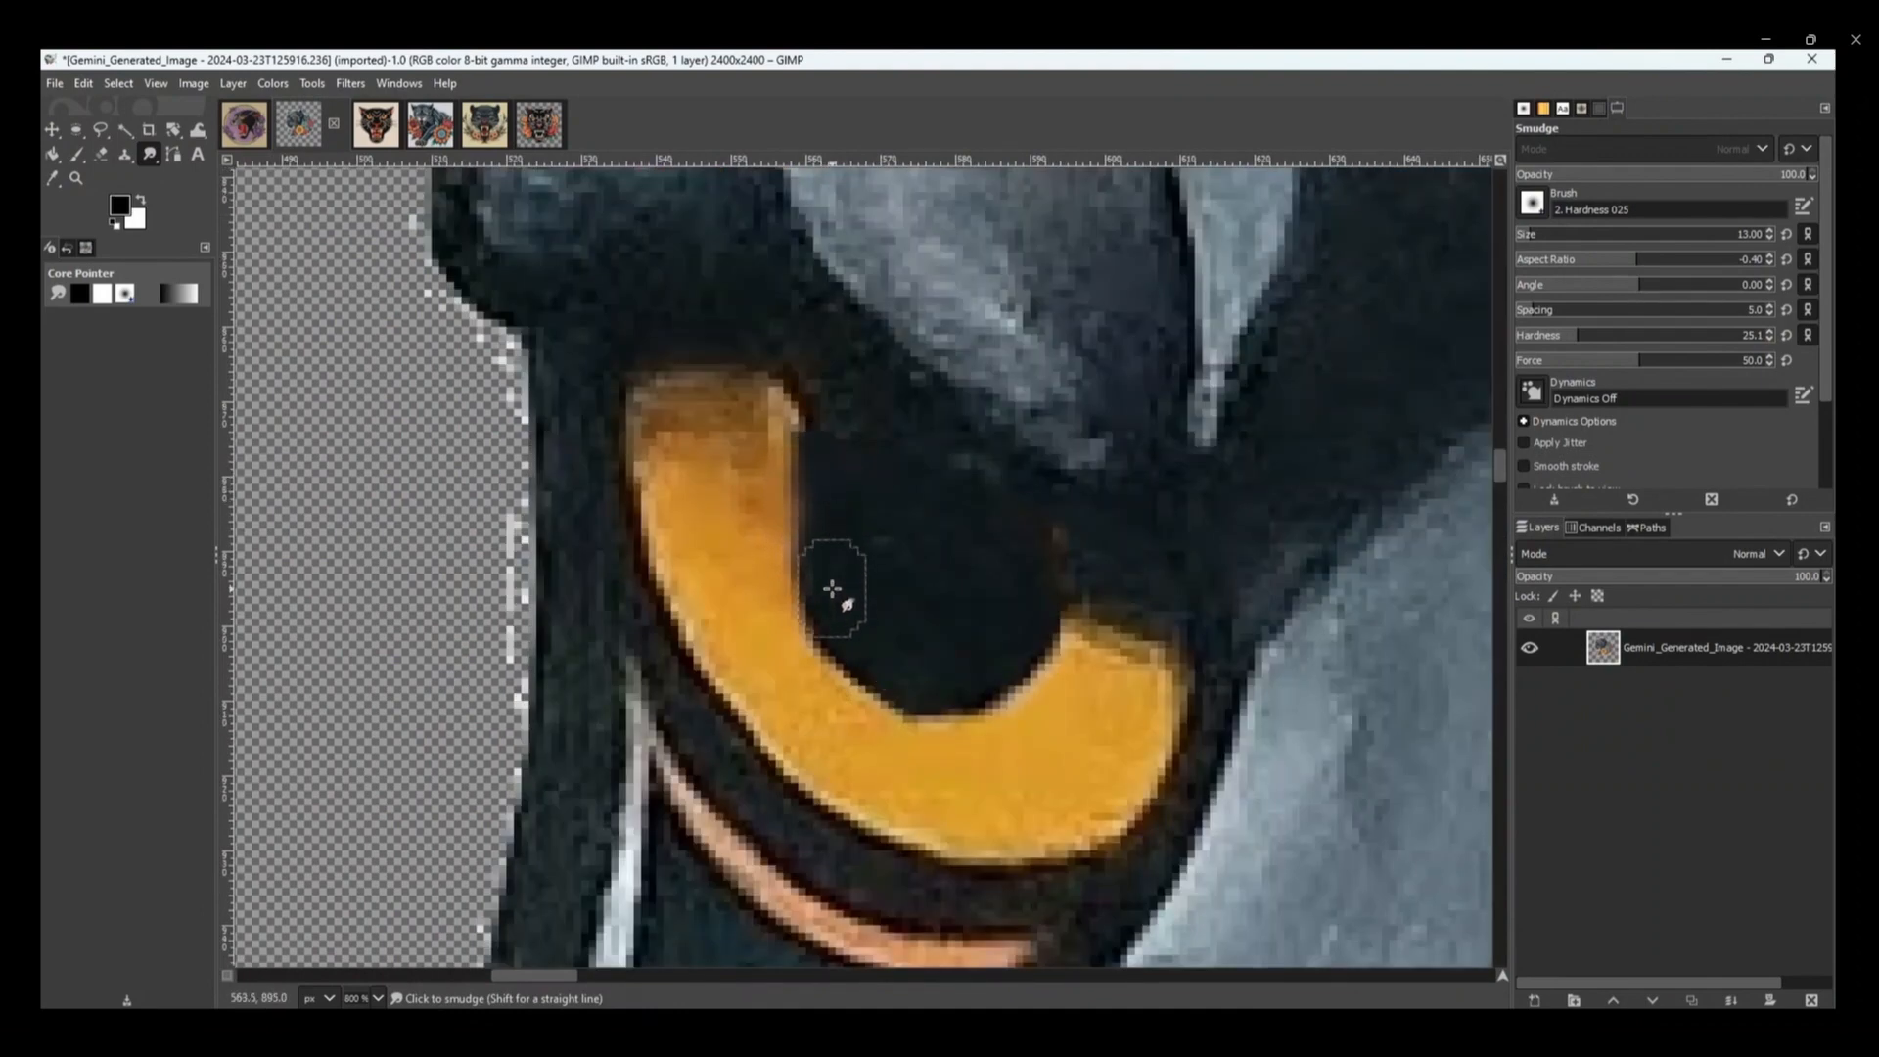
{"action": "scroll", "coordinate": [931, 549], "scroll_direction": "down", "scroll_amount": 1}
- Free-select and delete the white specks along the outer face edge beside the brow, smaller eye and cheek
{"action": "key", "text": "f"}
{"action": "left_click_drag", "start_coordinate": [587, 225], "coordinate": [664, 416]}
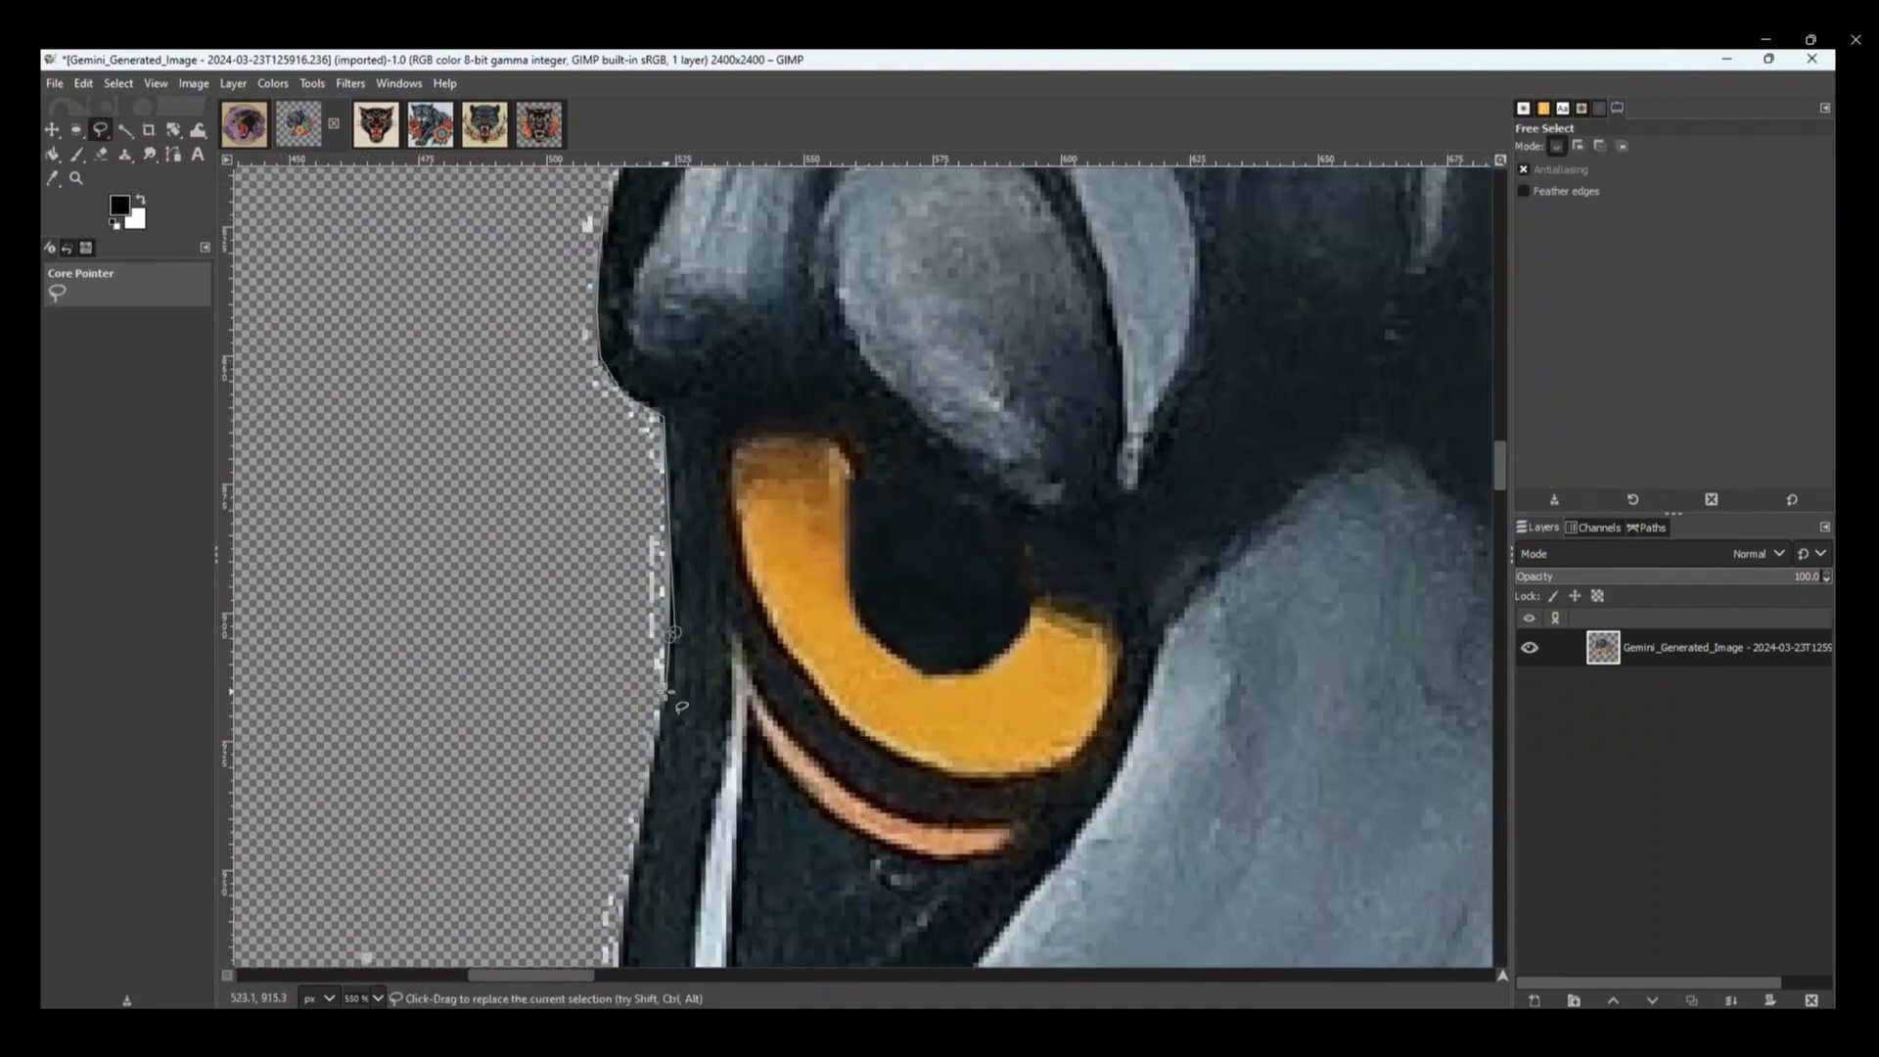
{"action": "scroll", "coordinate": [548, 352], "scroll_direction": "down", "scroll_amount": 3}
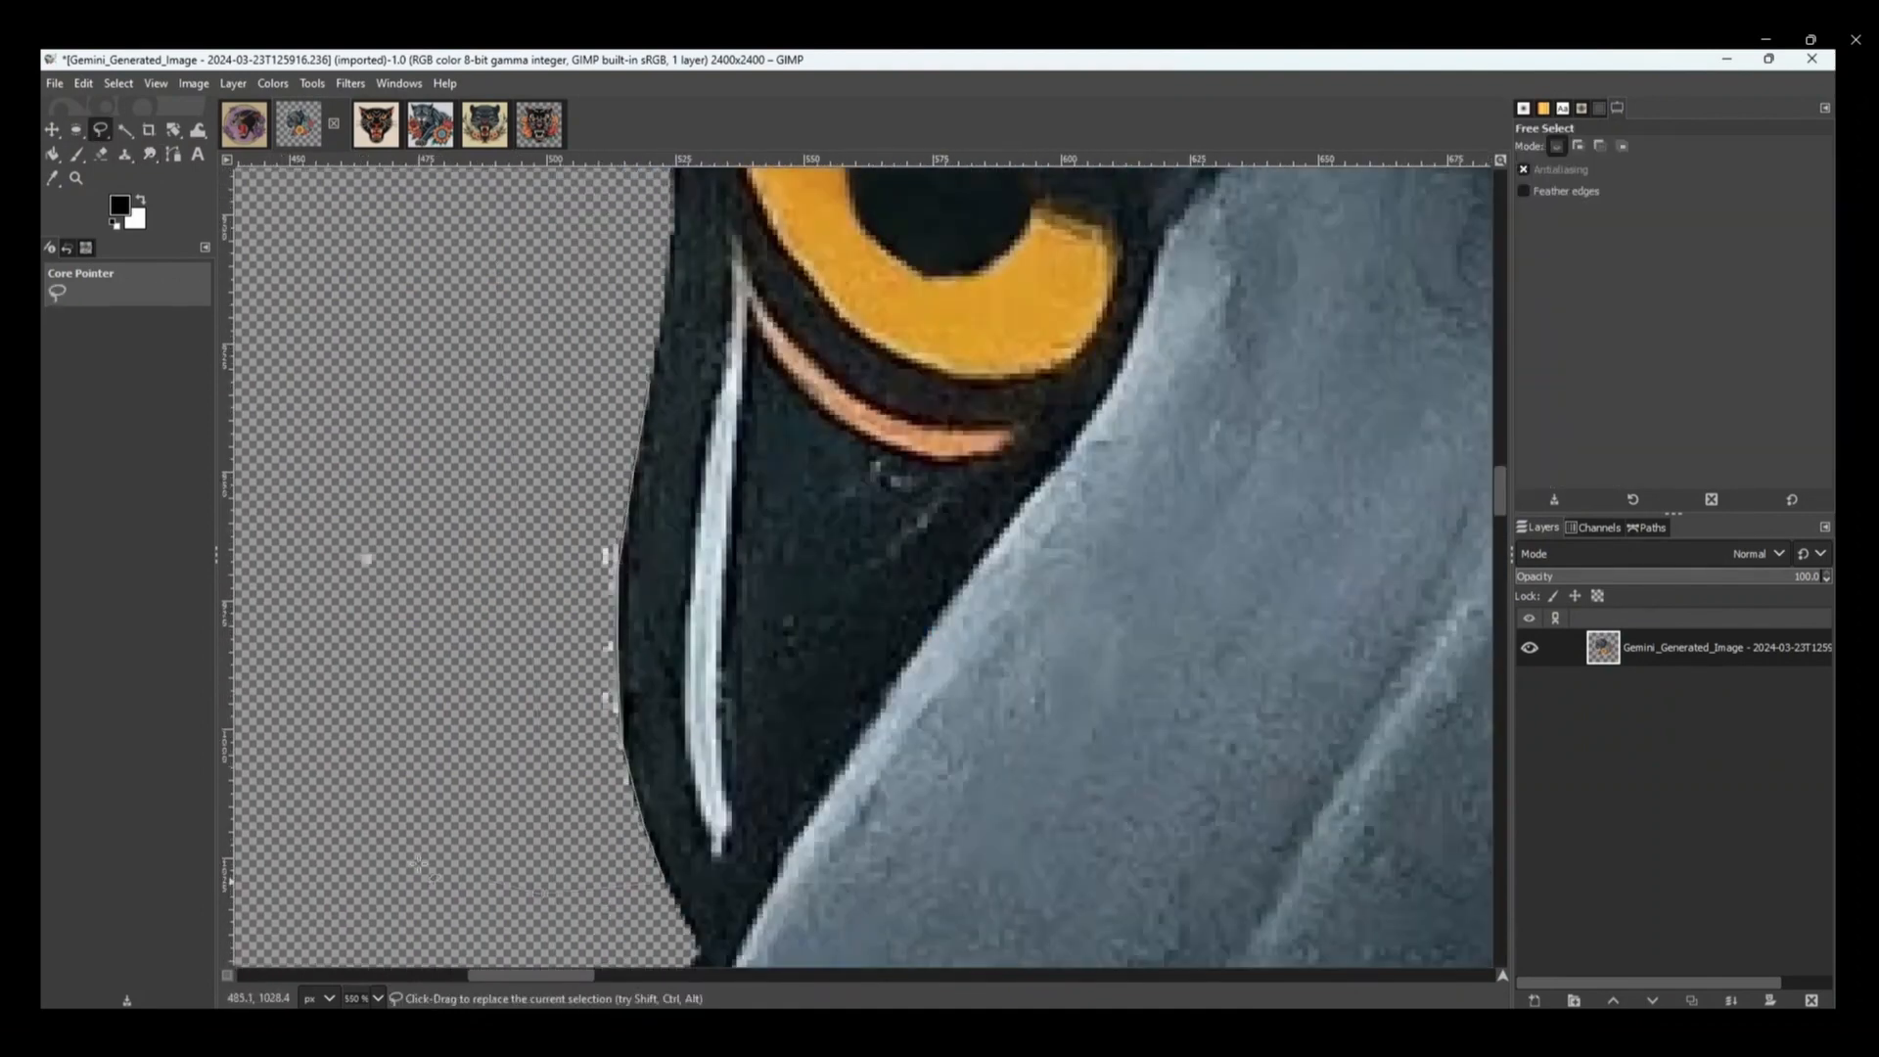
{"action": "scroll", "coordinate": [330, 447], "scroll_direction": "up", "scroll_amount": 2}
{"action": "mouse_move", "coordinate": [419, 864]}
{"action": "left_mouse_down"}
{"action": "mouse_move", "coordinate": [331, 451]}
{"action": "mouse_move", "coordinate": [649, 579]}
{"action": "mouse_move", "coordinate": [495, 426]}
{"action": "mouse_move", "coordinate": [406, 244]}
{"action": "mouse_move", "coordinate": [331, 509]}
{"action": "left_mouse_up"}
{"action": "key", "text": "Delete"}
{"action": "key", "text": "ctrl+shift+a"}
{"action": "scroll", "coordinate": [650, 581], "scroll_direction": "down", "scroll_amount": 4}
{"action": "scroll", "coordinate": [597, 666], "scroll_direction": "up", "scroll_amount": 3}
{"action": "scroll", "coordinate": [406, 244], "scroll_direction": "up", "scroll_amount": 2}
{"action": "key", "text": "Delete"}
{"action": "key", "text": "ctrl+shift+a"}
- Free-select and delete the white specks between the small ear's outer edge and the upper brow whisker
{"action": "scroll", "coordinate": [588, 502], "scroll_direction": "up", "scroll_amount": 2}
{"action": "left_click", "coordinate": [689, 301]}
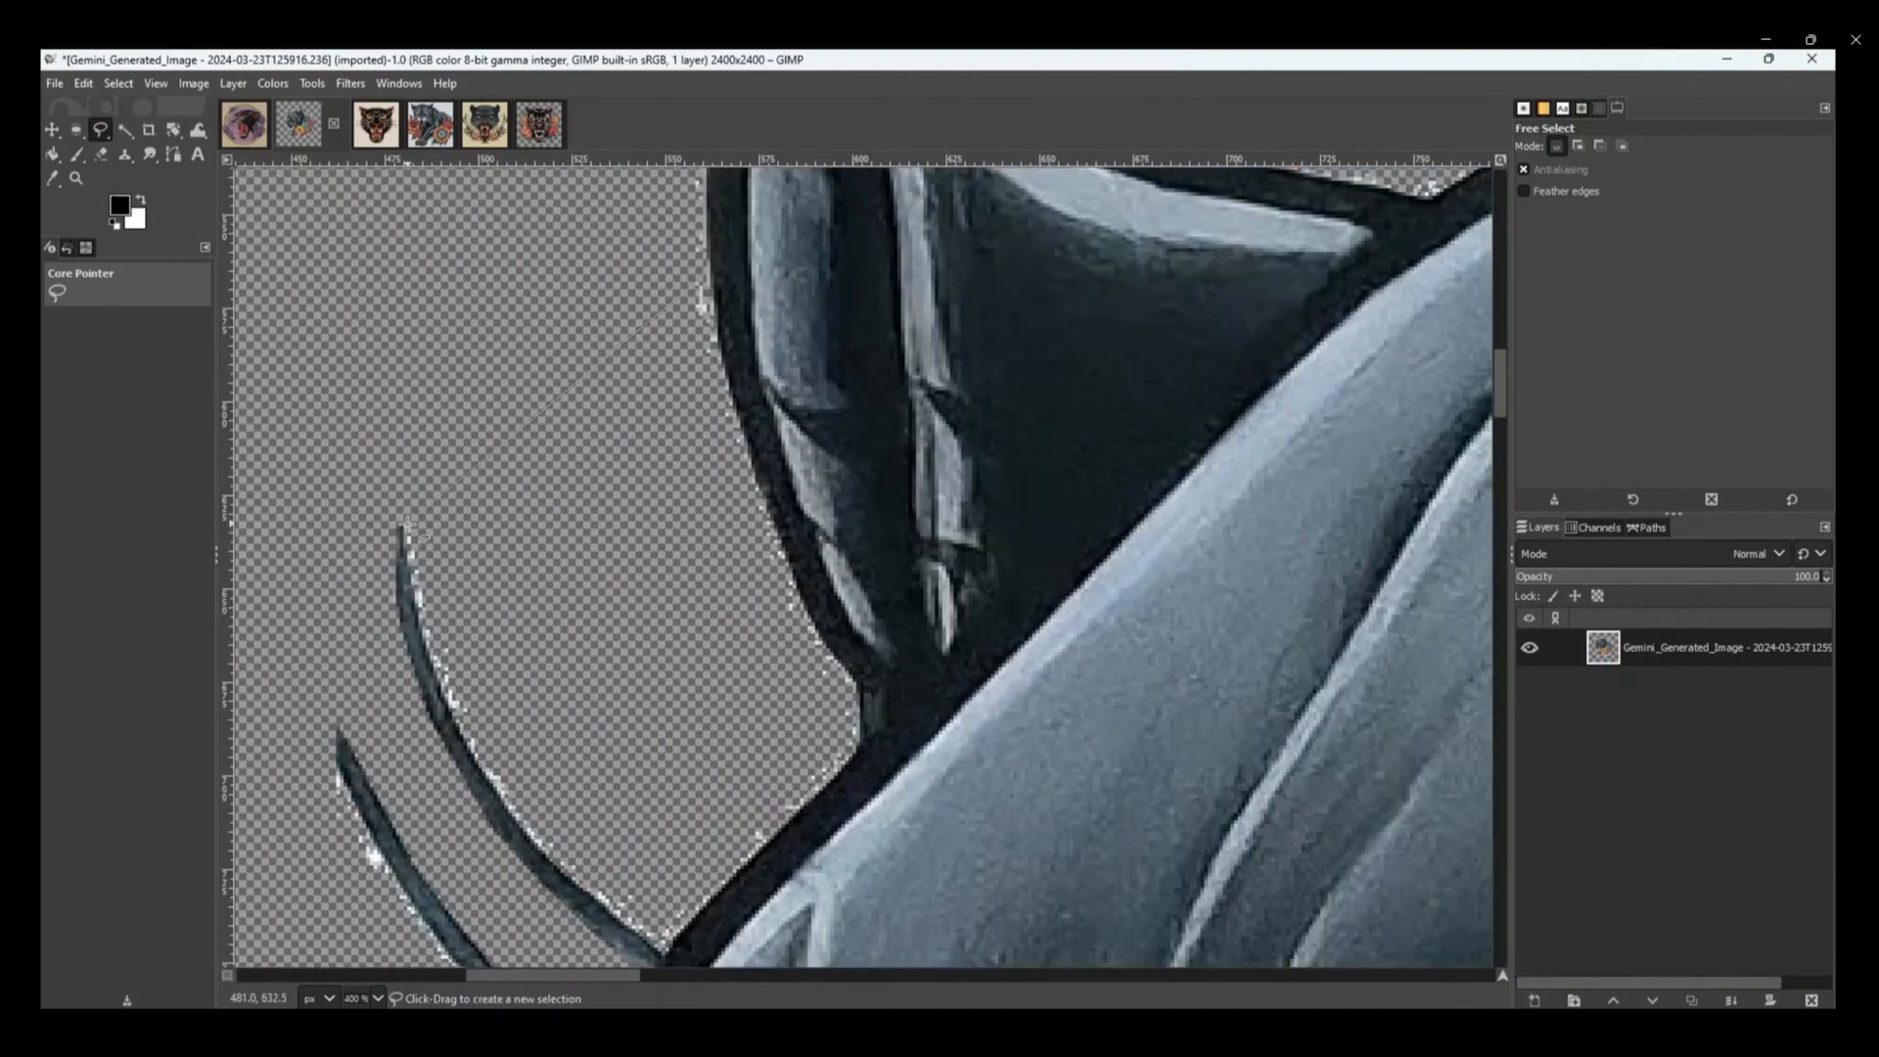
{"action": "left_click", "coordinate": [405, 523]}
{"action": "left_click", "coordinate": [467, 749]}
{"action": "left_click", "coordinate": [511, 814]}
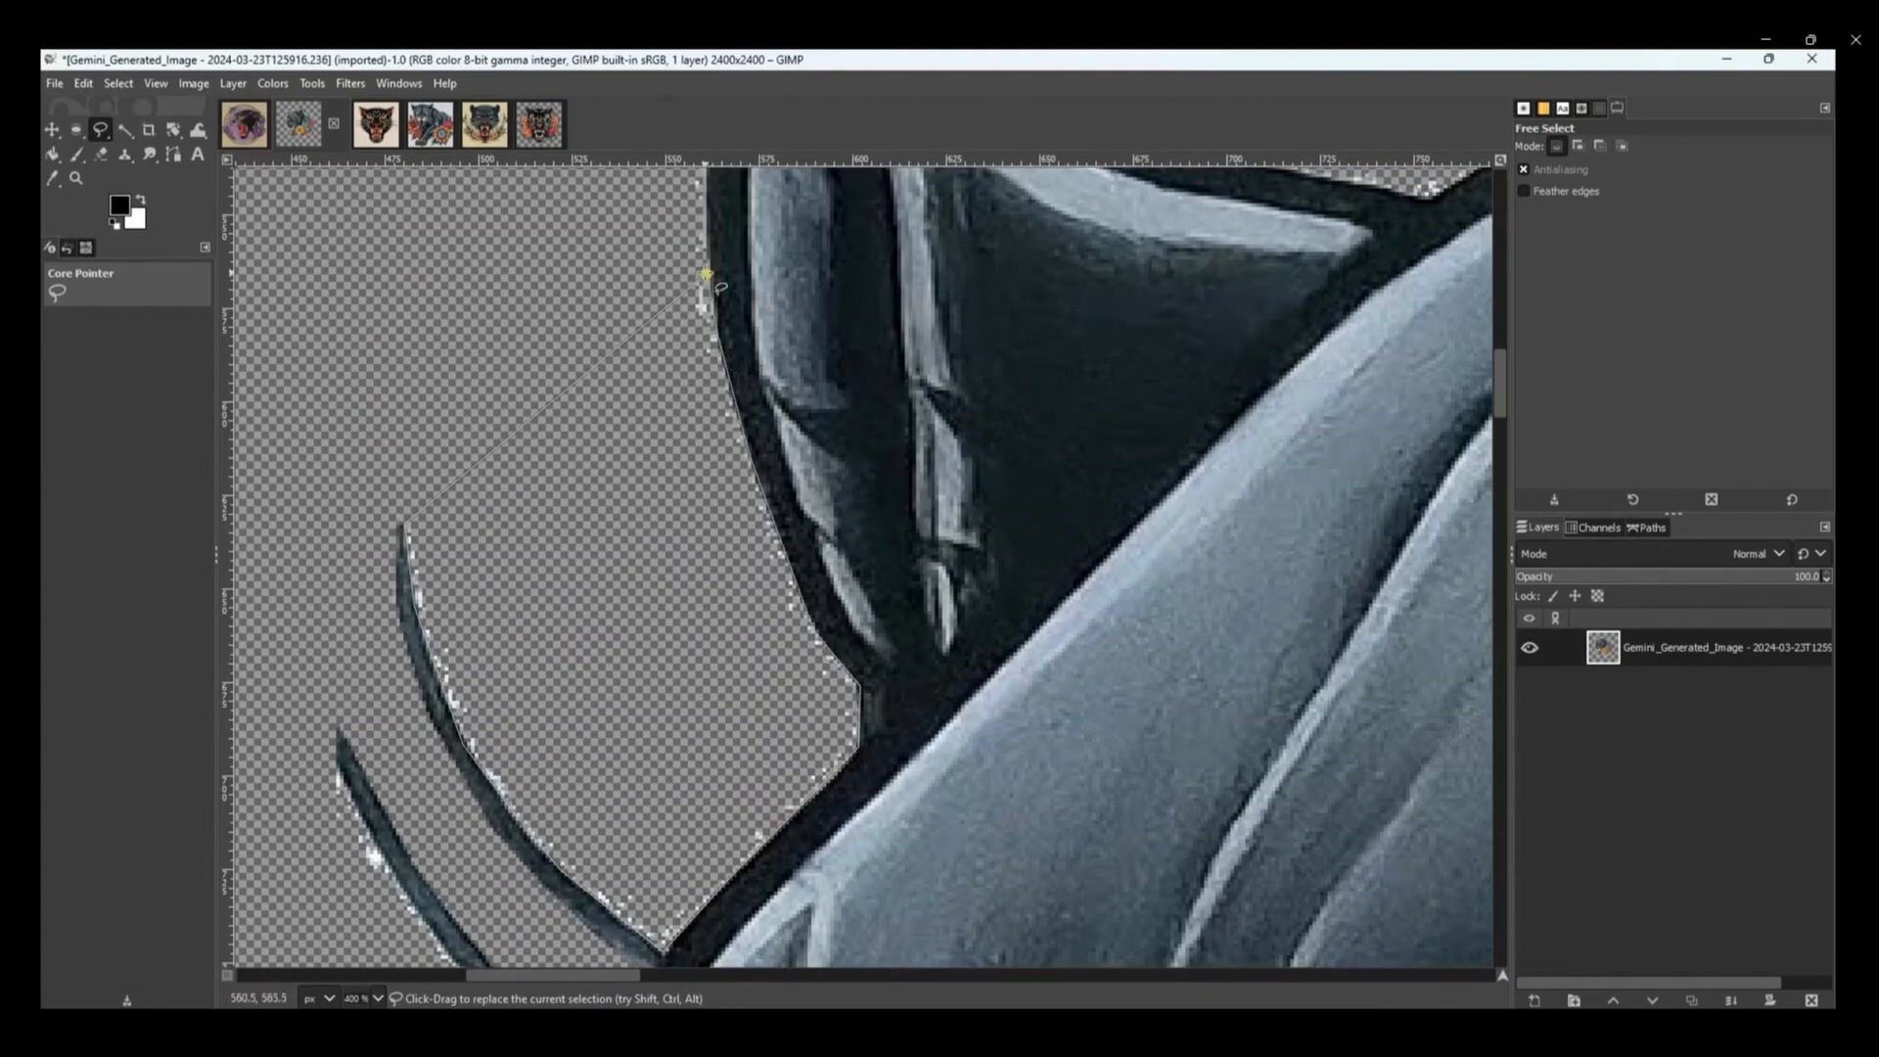
{"action": "left_click", "coordinate": [706, 274]}
{"action": "key", "text": "Delete"}
{"action": "key", "text": "ctrl+shift+a"}
- Free-select and delete the white specks around the lower brow whisker, then clear the selection
{"action": "scroll", "coordinate": [608, 411], "scroll_direction": "down", "scroll_amount": 2}
{"action": "scroll", "coordinate": [460, 666], "scroll_direction": "up", "scroll_amount": 1}
{"action": "left_click", "coordinate": [391, 472]}
{"action": "left_click", "coordinate": [443, 556]}
{"action": "left_click", "coordinate": [499, 639]}
{"action": "left_click", "coordinate": [383, 740]}
{"action": "left_click", "coordinate": [389, 454]}
{"action": "key", "text": "Delete"}
{"action": "key", "text": "ctrl+shift+a"}
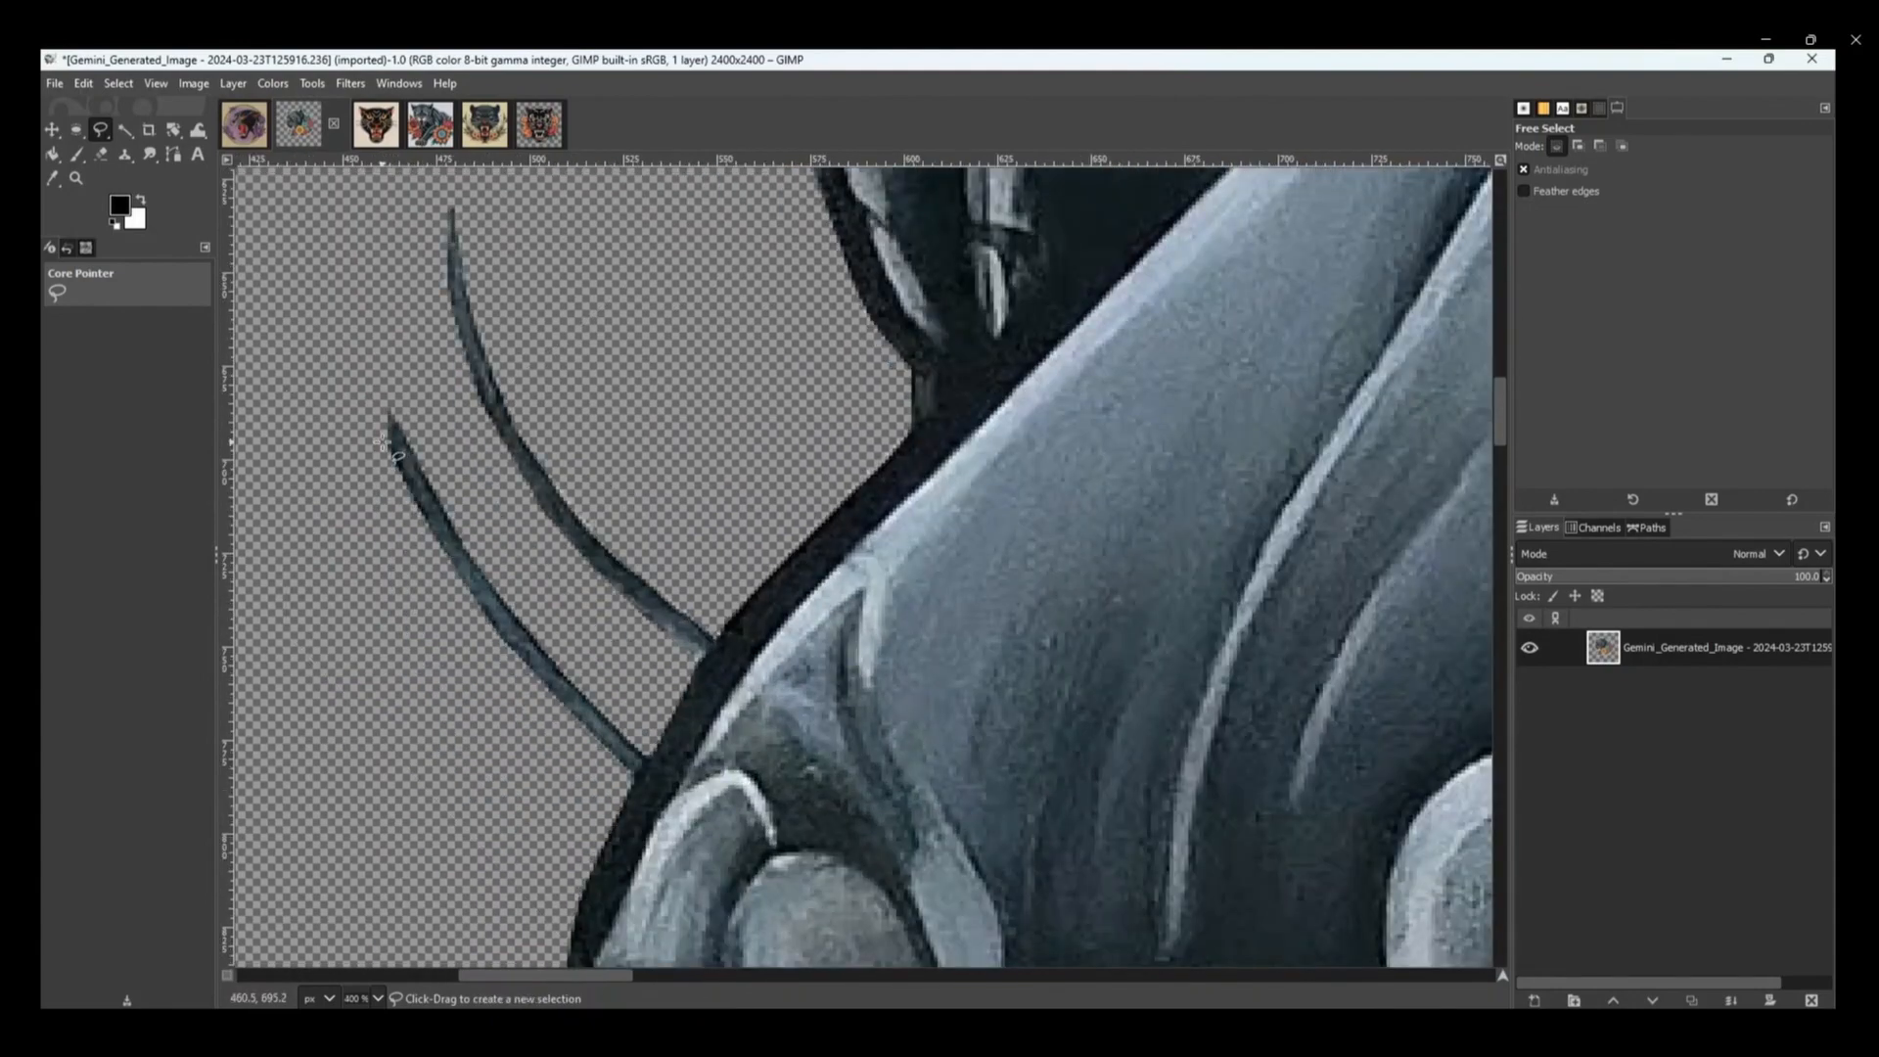
- Free-select and delete the white fringe and specks between the chin fur, the neck and the flower buds below
{"action": "scroll", "coordinate": [469, 646], "scroll_direction": "down", "scroll_amount": 5}
{"action": "scroll", "coordinate": [482, 651], "scroll_direction": "up", "scroll_amount": 5}
{"action": "left_click", "coordinate": [988, 313]}
{"action": "left_click", "coordinate": [900, 388]}
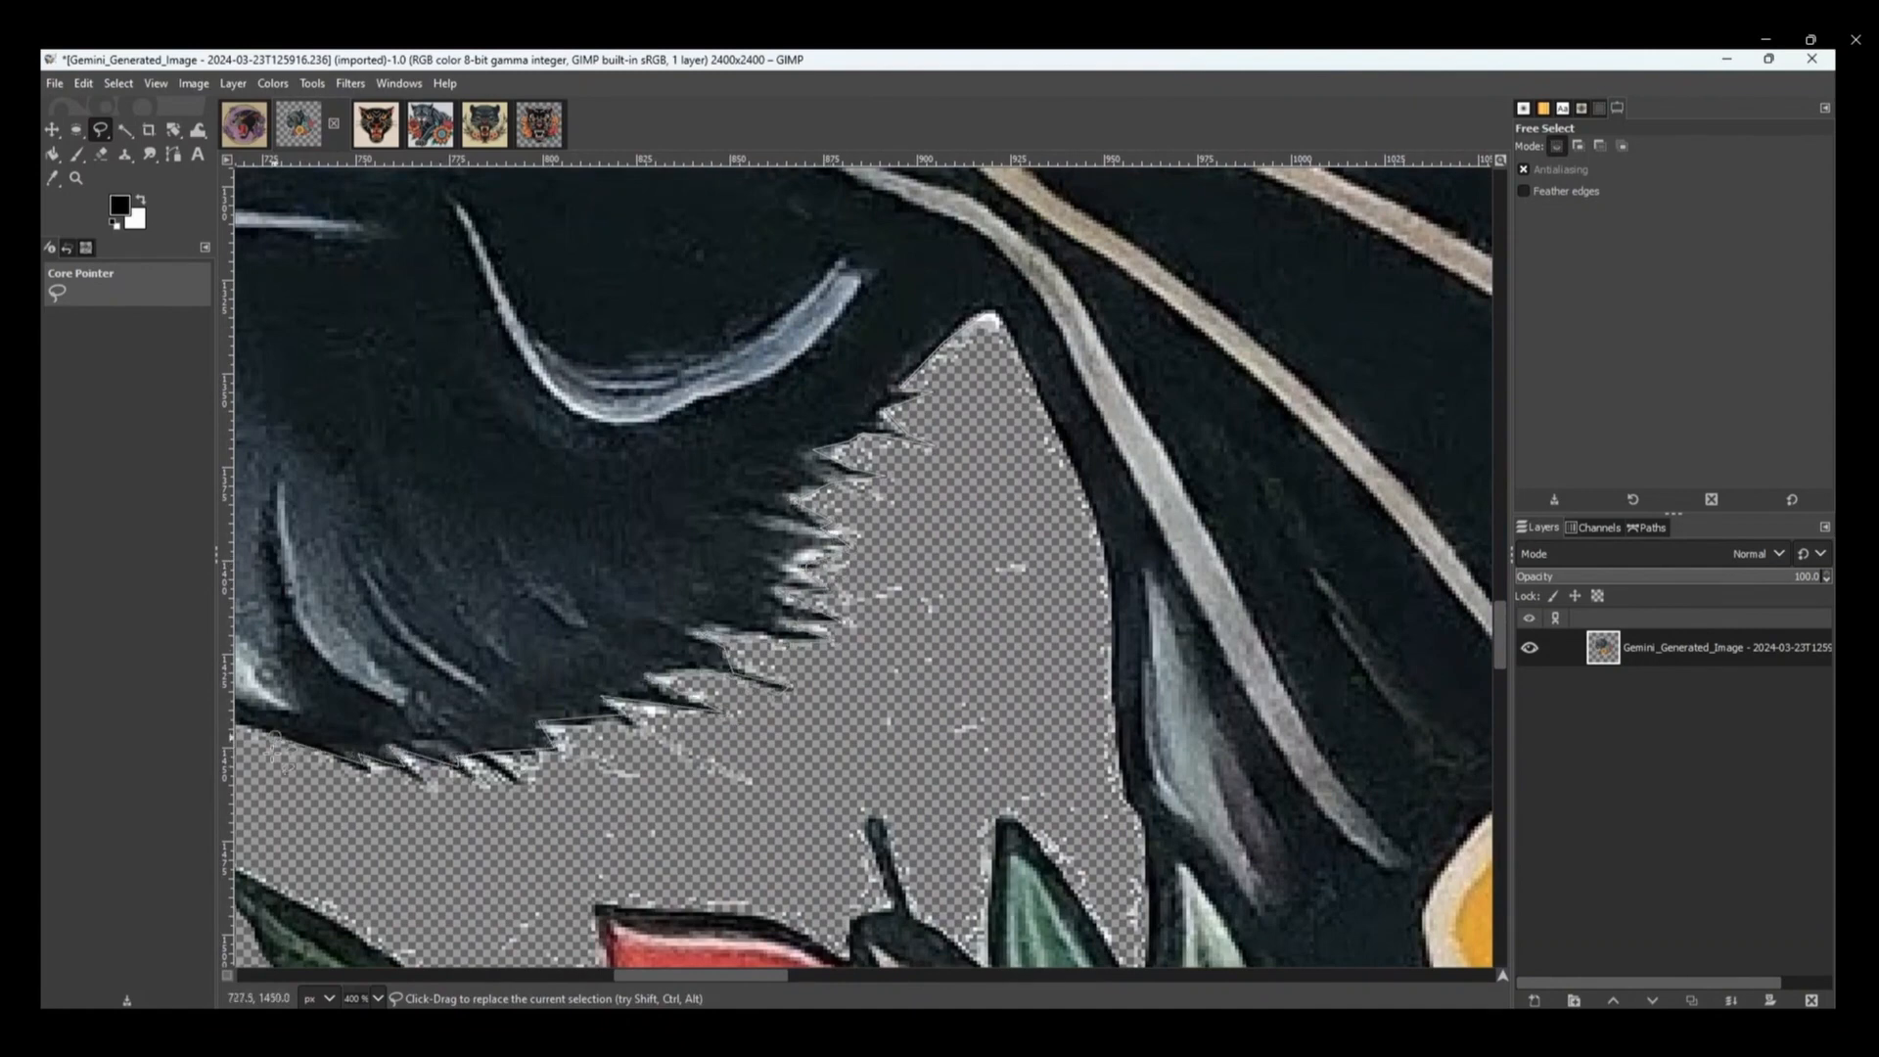
{"action": "scroll", "coordinate": [865, 975], "scroll_direction": "down", "scroll_amount": 2}
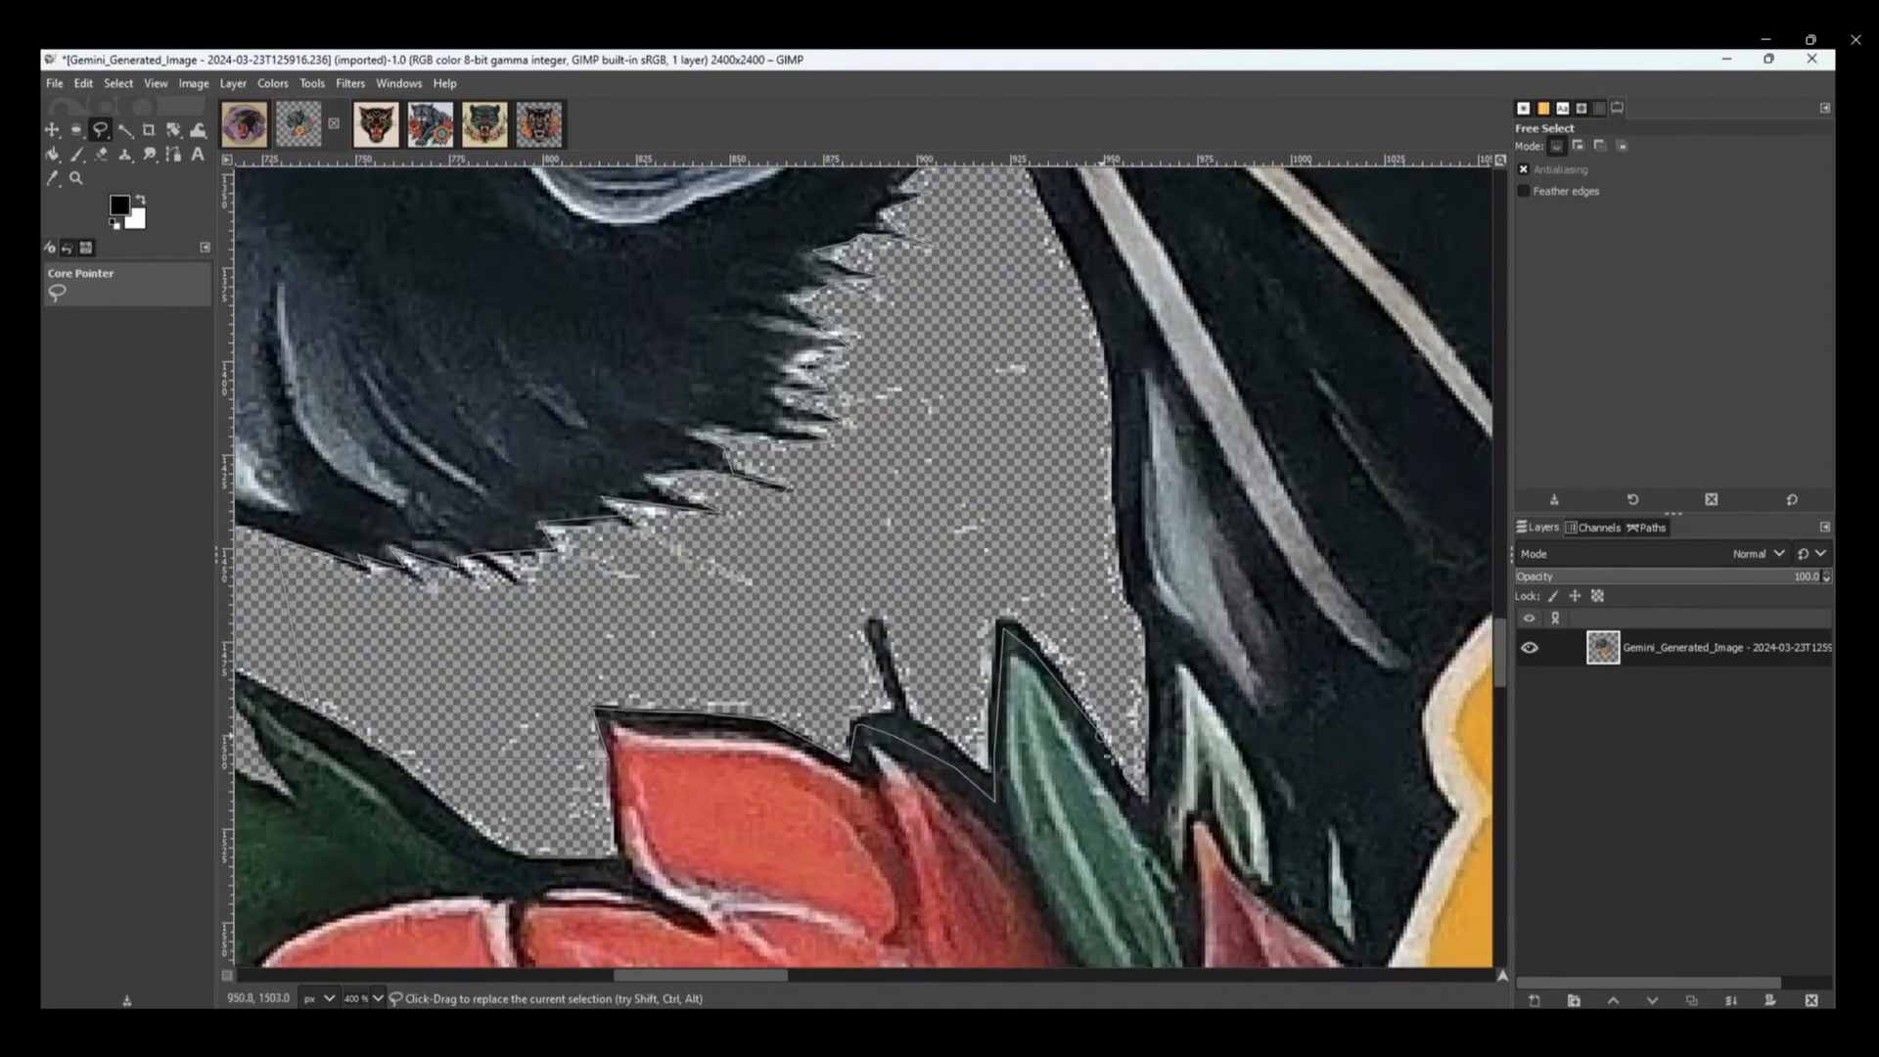
{"action": "scroll", "coordinate": [1110, 441], "scroll_direction": "up", "scroll_amount": 2}
{"action": "left_click", "coordinate": [1109, 568]}
{"action": "left_click", "coordinate": [1023, 352]}
{"action": "left_click", "coordinate": [989, 313]}
{"action": "key", "text": "Delete"}
{"action": "key", "text": "ctrl+shift+a"}
- Delete the white specks between the coral bud and the upper green leaves, continuing along the leaves' upper edges
{"action": "scroll", "coordinate": [978, 411], "scroll_direction": "down", "scroll_amount": 4}
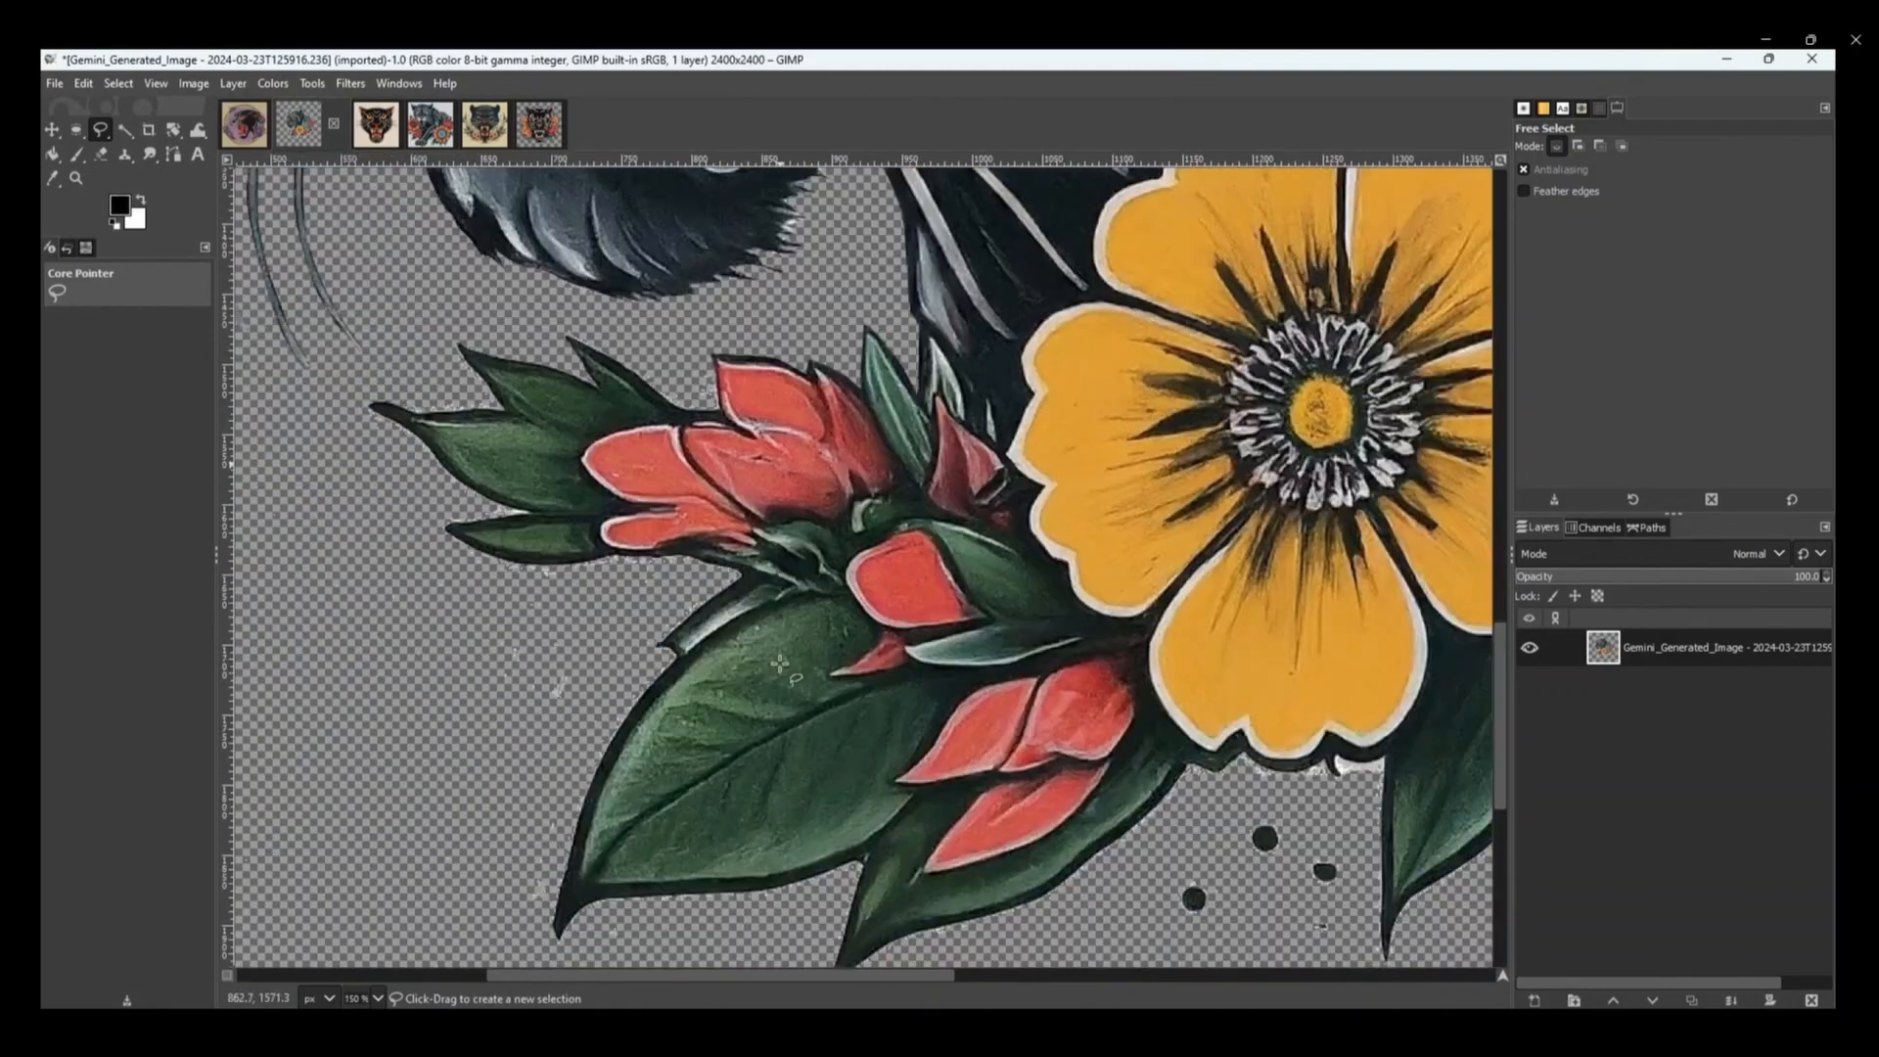
{"action": "scroll", "coordinate": [675, 509], "scroll_direction": "up", "scroll_amount": 3}
{"action": "scroll", "coordinate": [619, 486], "scroll_direction": "up", "scroll_amount": 2}
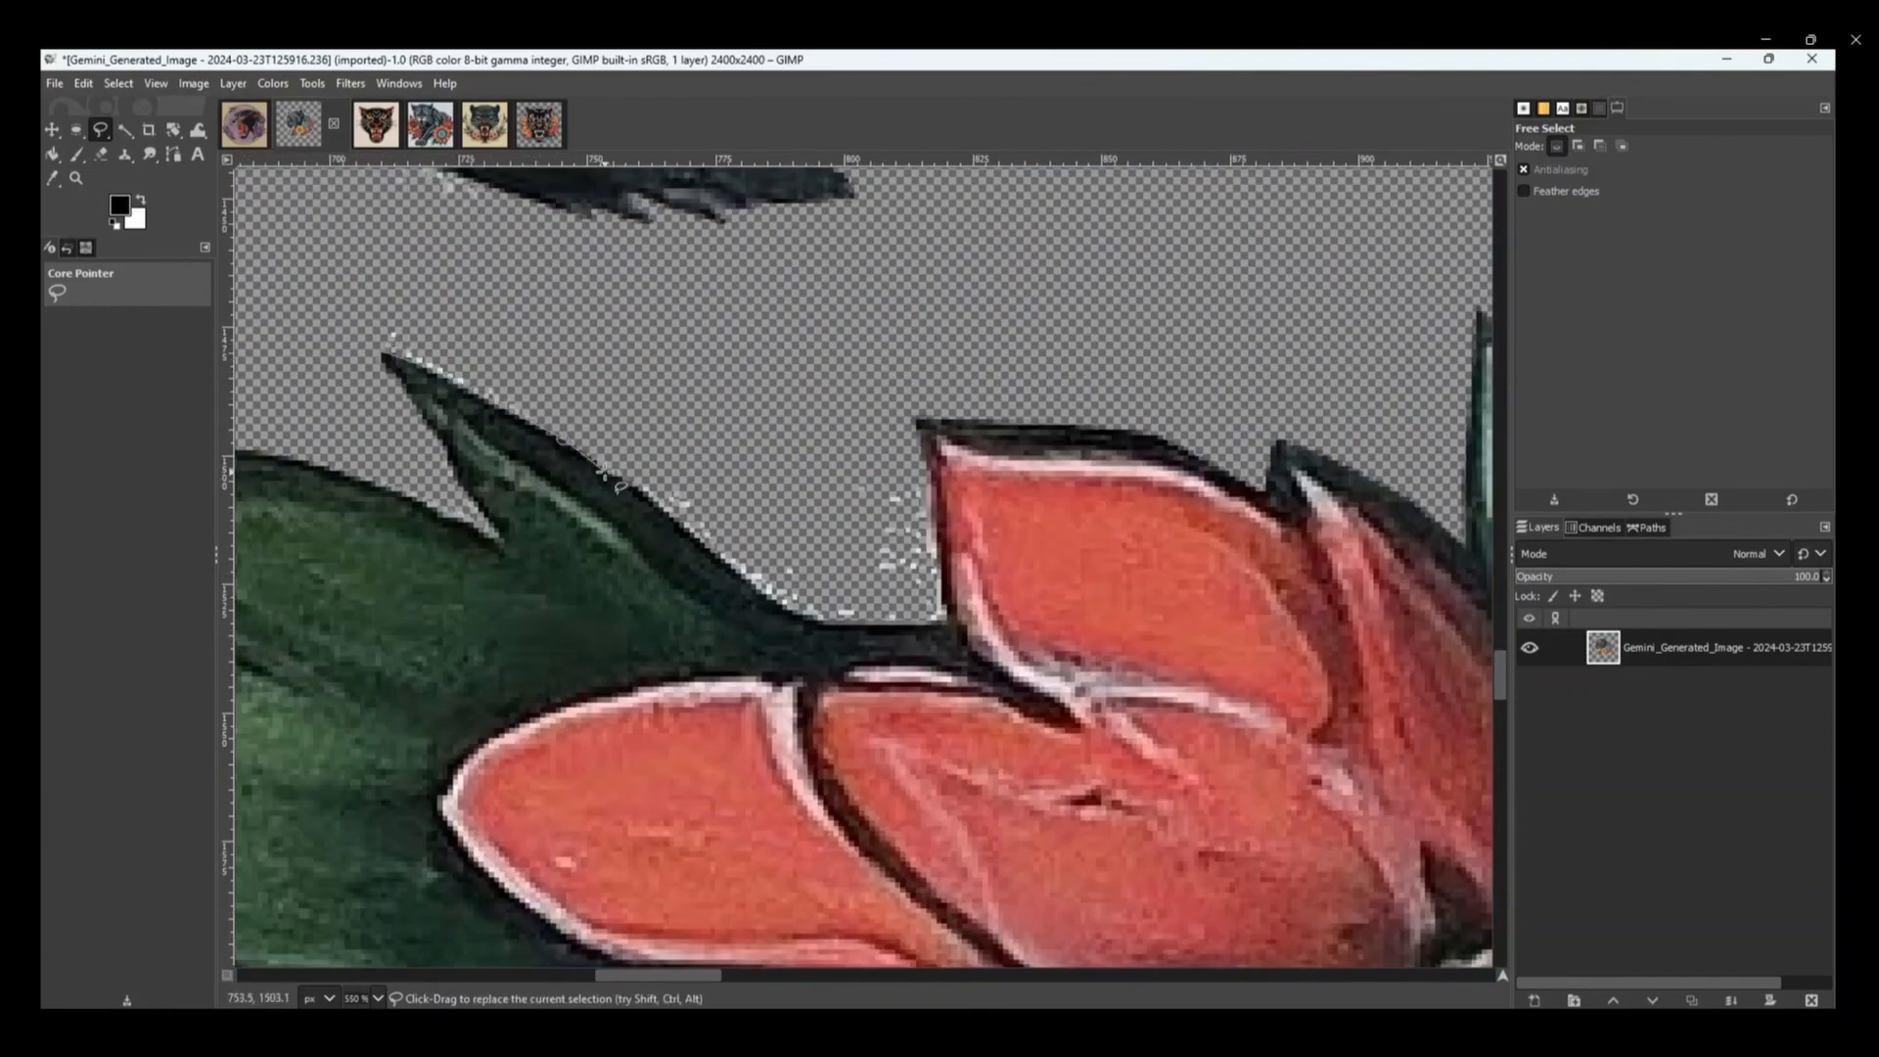
{"action": "left_click", "coordinate": [365, 291]}
{"action": "left_click", "coordinate": [387, 356]}
{"action": "key", "text": "Delete"}
{"action": "scroll", "coordinate": [420, 272], "scroll_direction": "up", "scroll_amount": 4}
{"action": "scroll", "coordinate": [421, 272], "scroll_direction": "left", "scroll_amount": 5}
{"action": "left_click", "coordinate": [1220, 614]}
{"action": "key", "text": "Delete"}
- Free-select and delete the specks around the long pointed leaf tip beside the coral buds
{"action": "scroll", "coordinate": [1224, 621], "scroll_direction": "down", "scroll_amount": 4}
{"action": "left_click", "coordinate": [613, 383]}
{"action": "left_click", "coordinate": [636, 428]}
{"action": "left_click", "coordinate": [667, 464]}
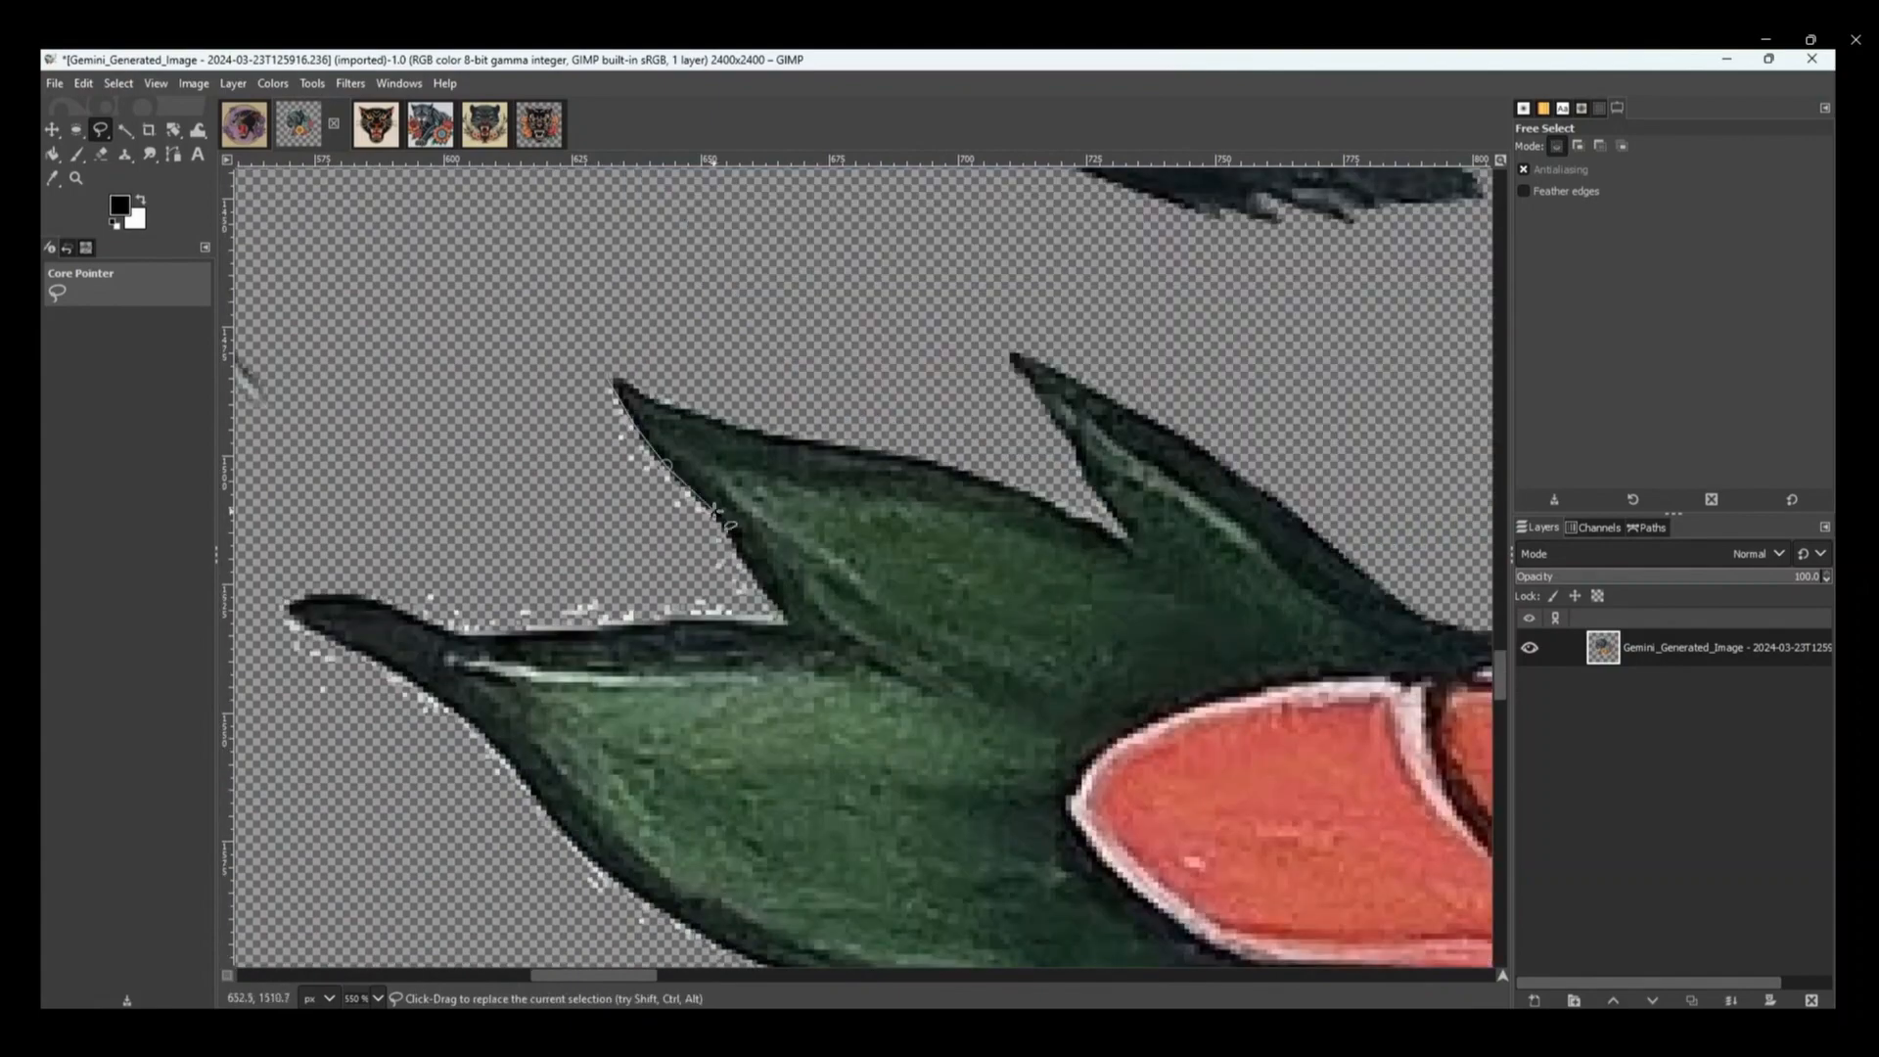
{"action": "left_click", "coordinate": [533, 917]}
{"action": "left_click", "coordinate": [613, 383]}
{"action": "key", "text": "Delete"}
- Free-select and delete the white remnants in the gap between the long pointed leaf and the smaller leaf below it
{"action": "scroll", "coordinate": [613, 383], "scroll_direction": "down", "scroll_amount": 4}
{"action": "left_click", "coordinate": [895, 601]}
{"action": "left_click", "coordinate": [809, 578]}
{"action": "left_click", "coordinate": [725, 548]}
{"action": "left_click", "coordinate": [672, 513]}
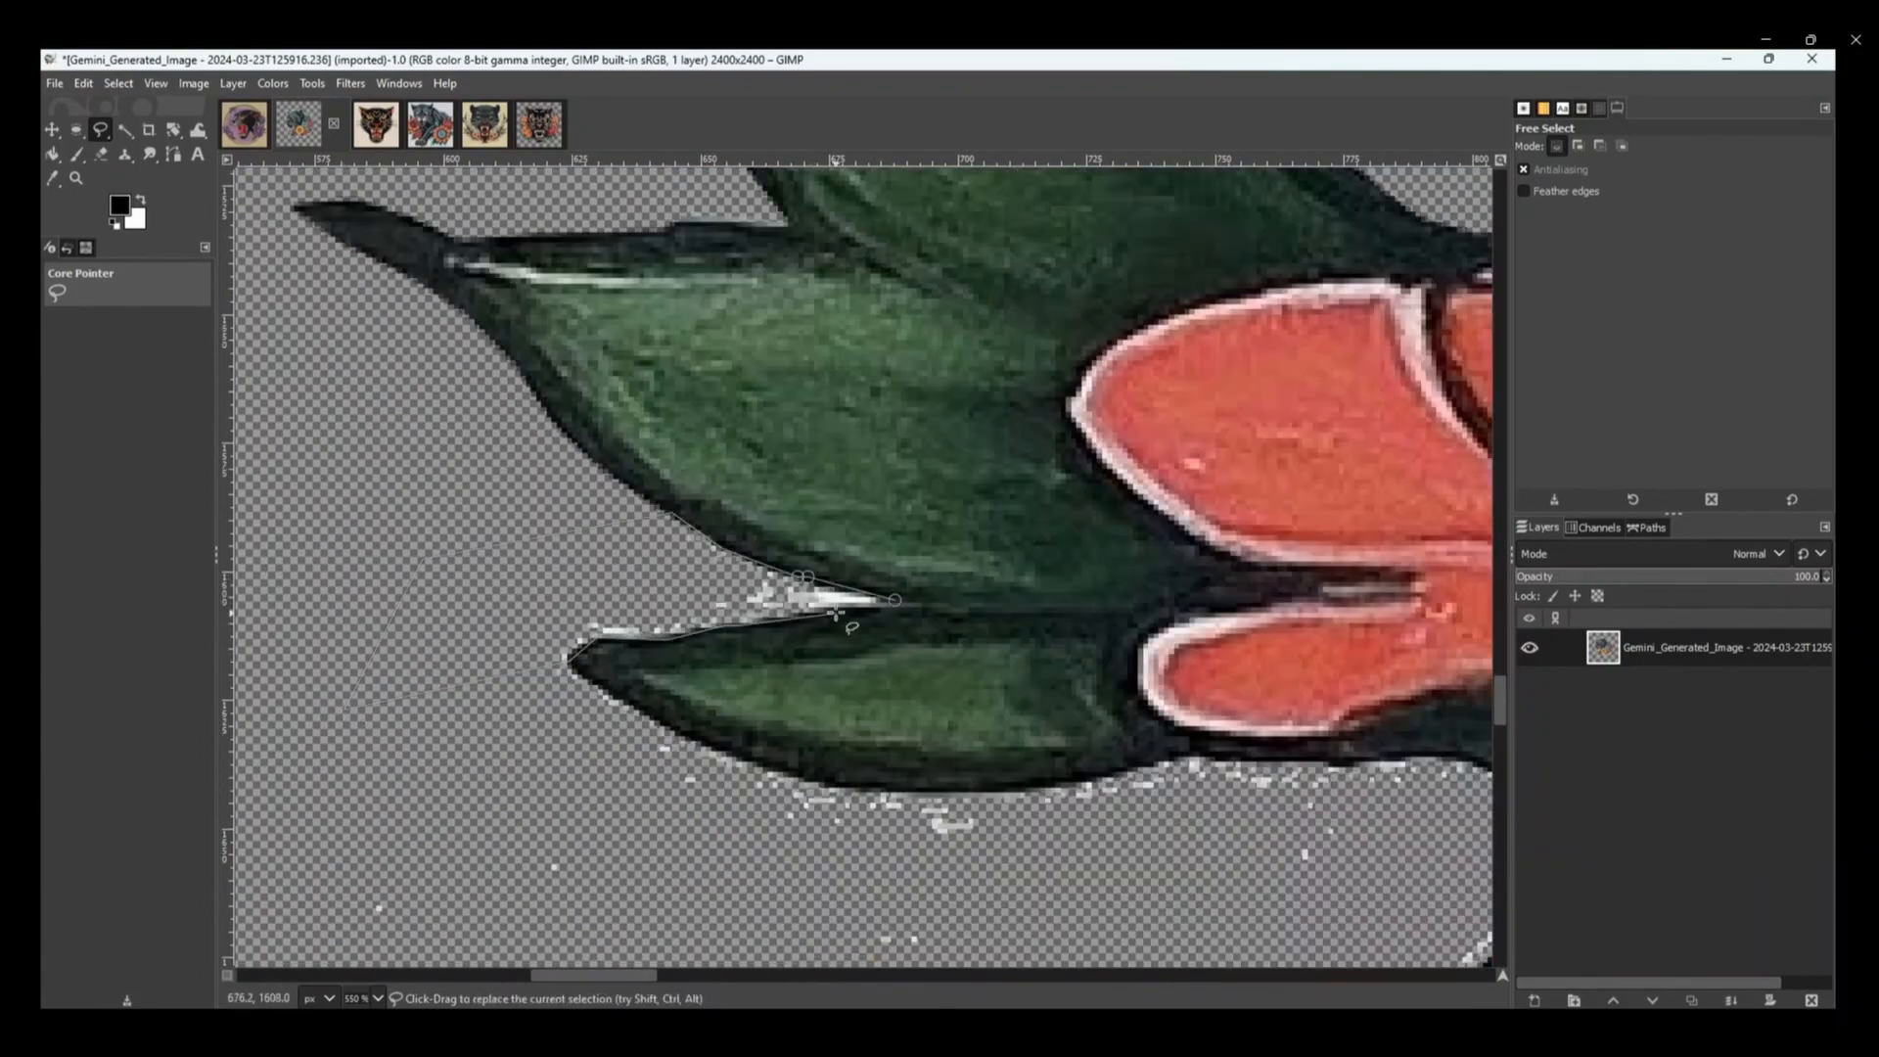
{"action": "left_click", "coordinate": [895, 601]}
{"action": "key", "text": "Delete"}
- Free-select and delete the white specks beneath the small lower leaf and the coral bud
{"action": "scroll", "coordinate": [896, 599], "scroll_direction": "down", "scroll_amount": 4}
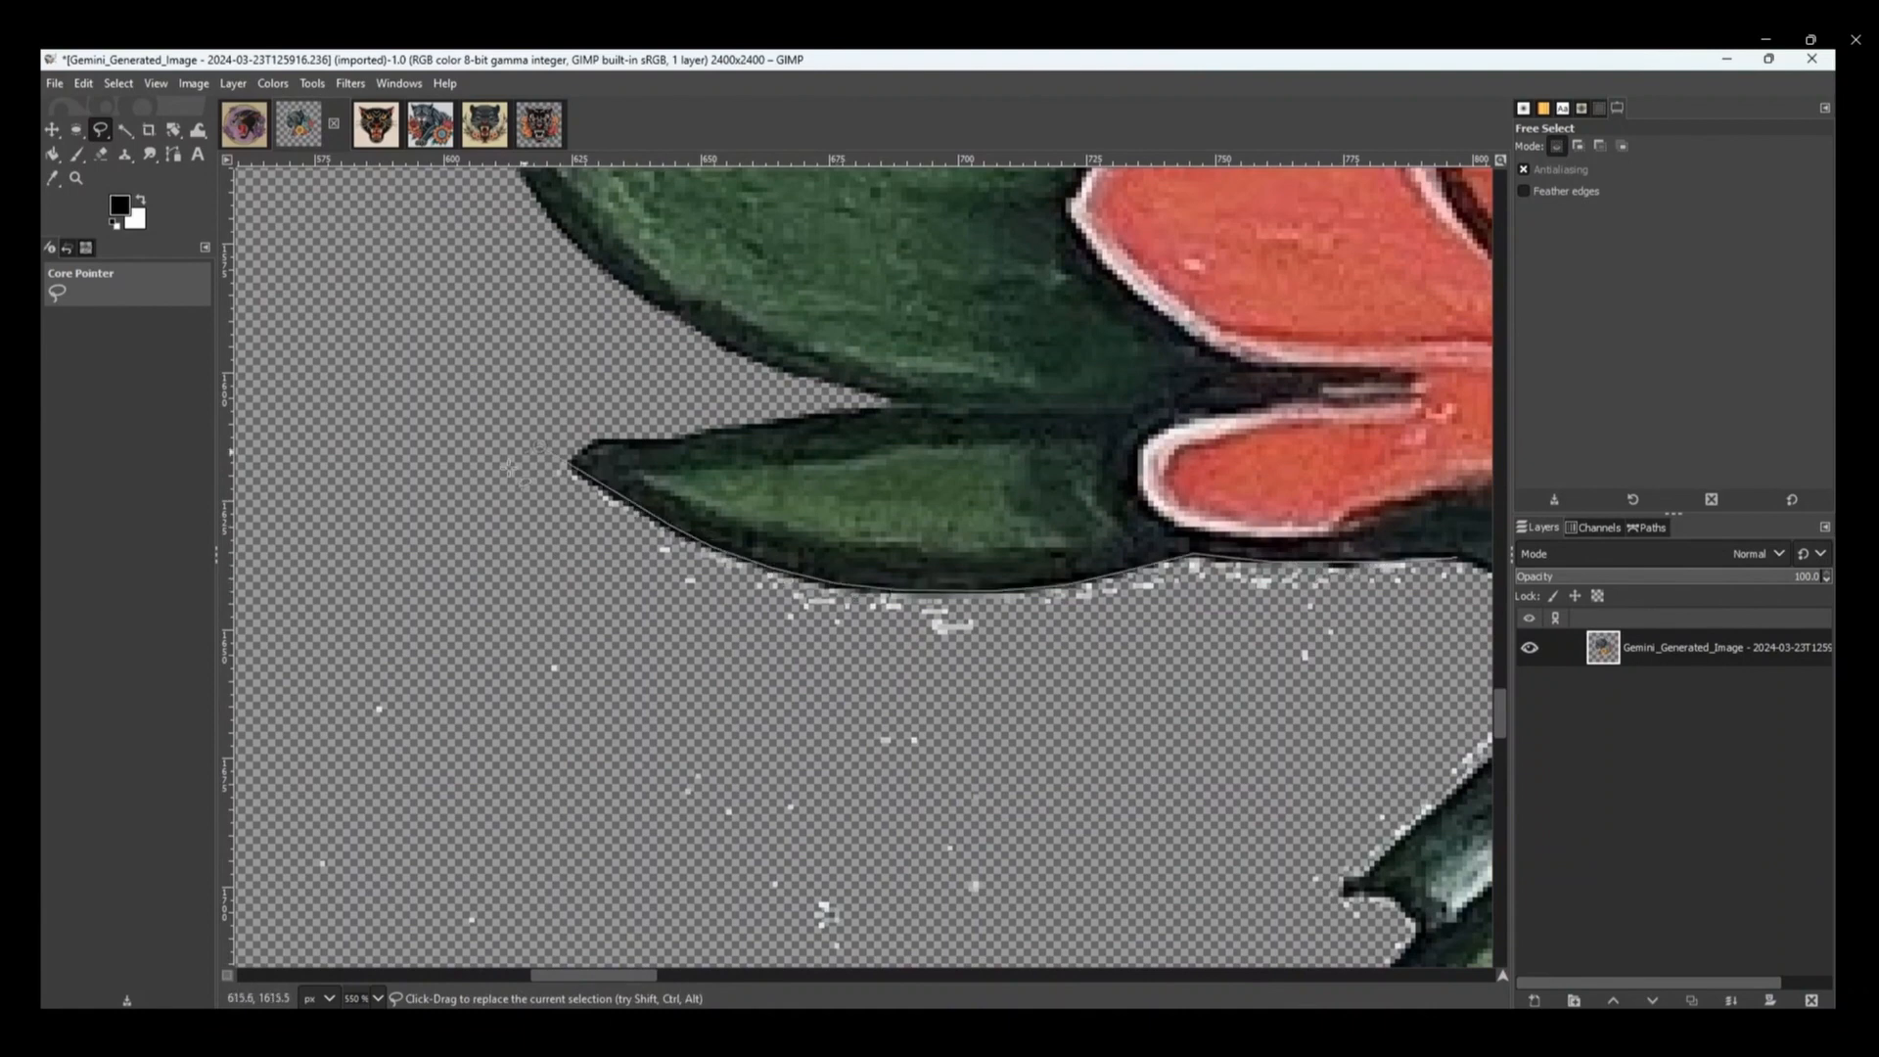
{"action": "left_click", "coordinate": [1390, 839]}
{"action": "left_click", "coordinate": [1462, 776]}
{"action": "left_click", "coordinate": [1458, 559]}
{"action": "key", "text": "Delete"}
- Free-select and delete the specks along the outer edge of the large green leaf down to its tip
{"action": "scroll", "coordinate": [1128, 526], "scroll_direction": "down", "scroll_amount": 5}
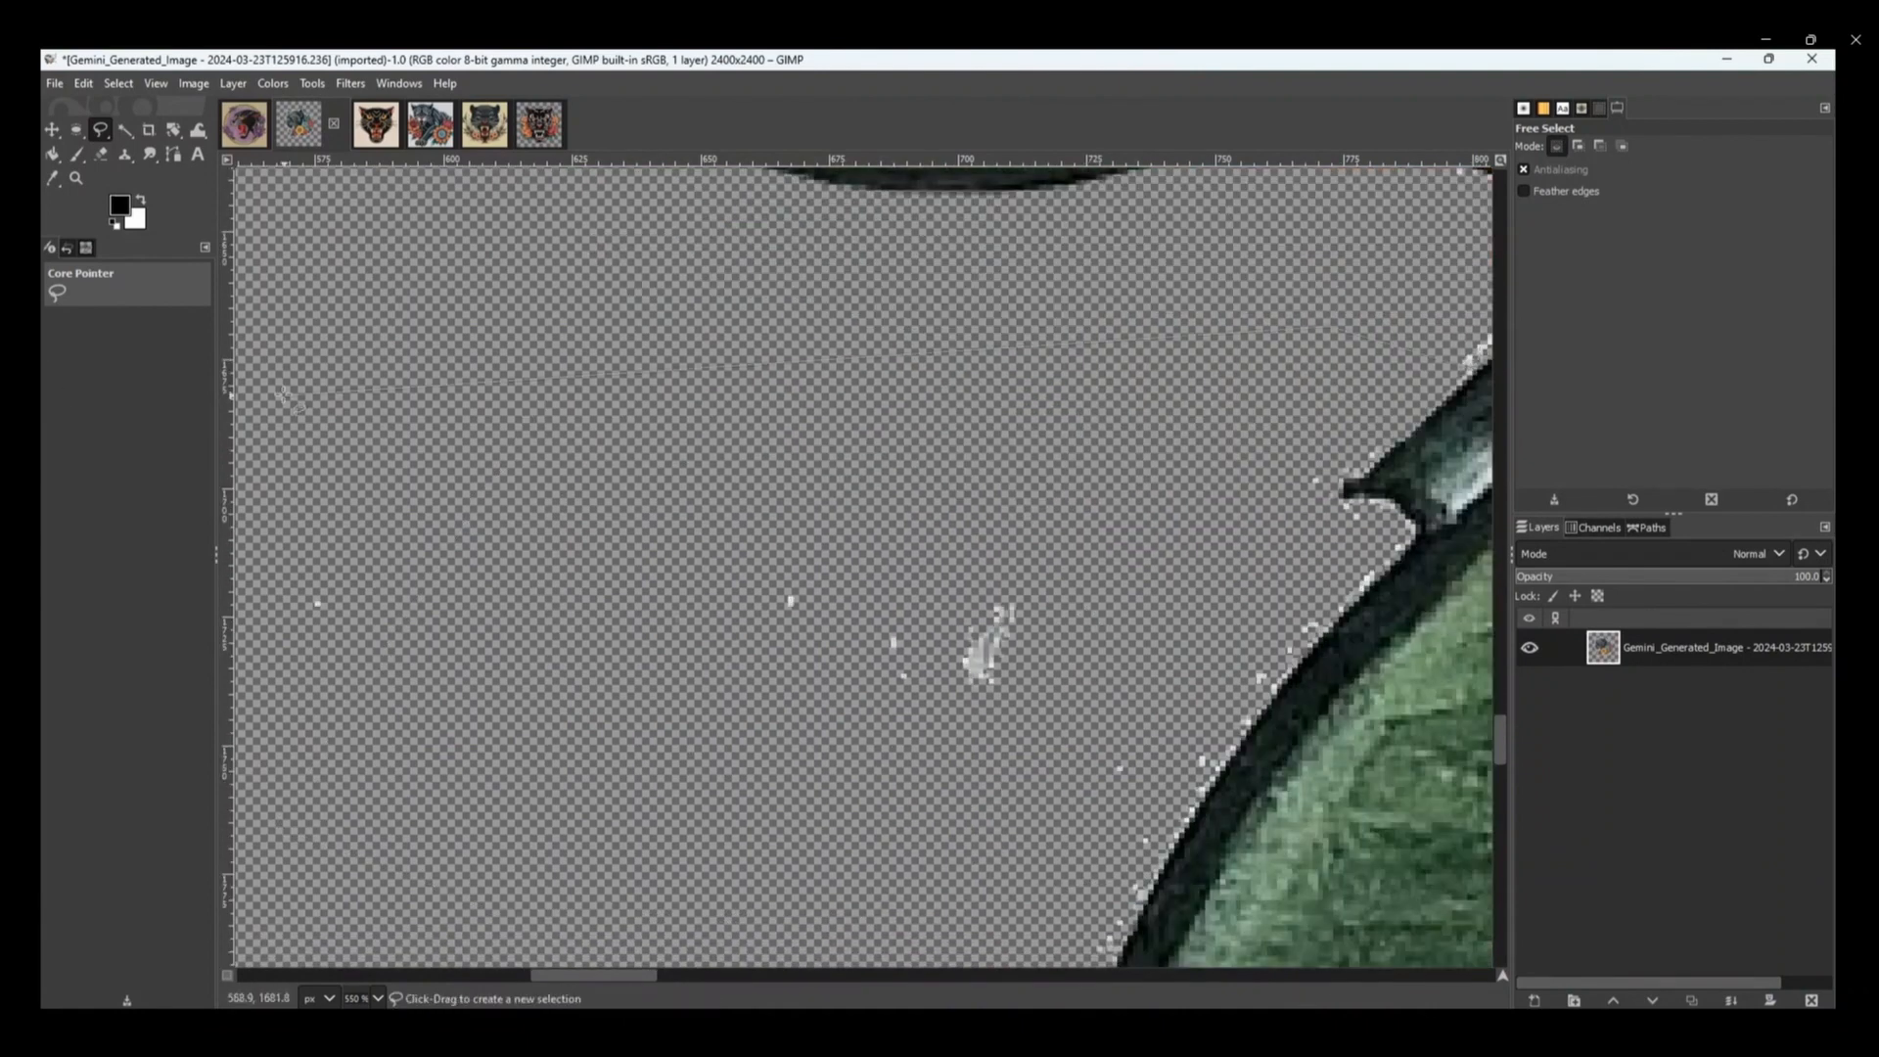
{"action": "left_click", "coordinate": [1476, 370]}
{"action": "key", "text": "Delete"}
{"action": "scroll", "coordinate": [959, 568], "scroll_direction": "down", "scroll_amount": 5}
{"action": "left_click", "coordinate": [1135, 543]}
{"action": "scroll", "coordinate": [1135, 543], "scroll_direction": "down", "scroll_amount": 3}
{"action": "left_click", "coordinate": [974, 843]}
{"action": "scroll", "coordinate": [975, 844], "scroll_direction": "down", "scroll_amount": 2}
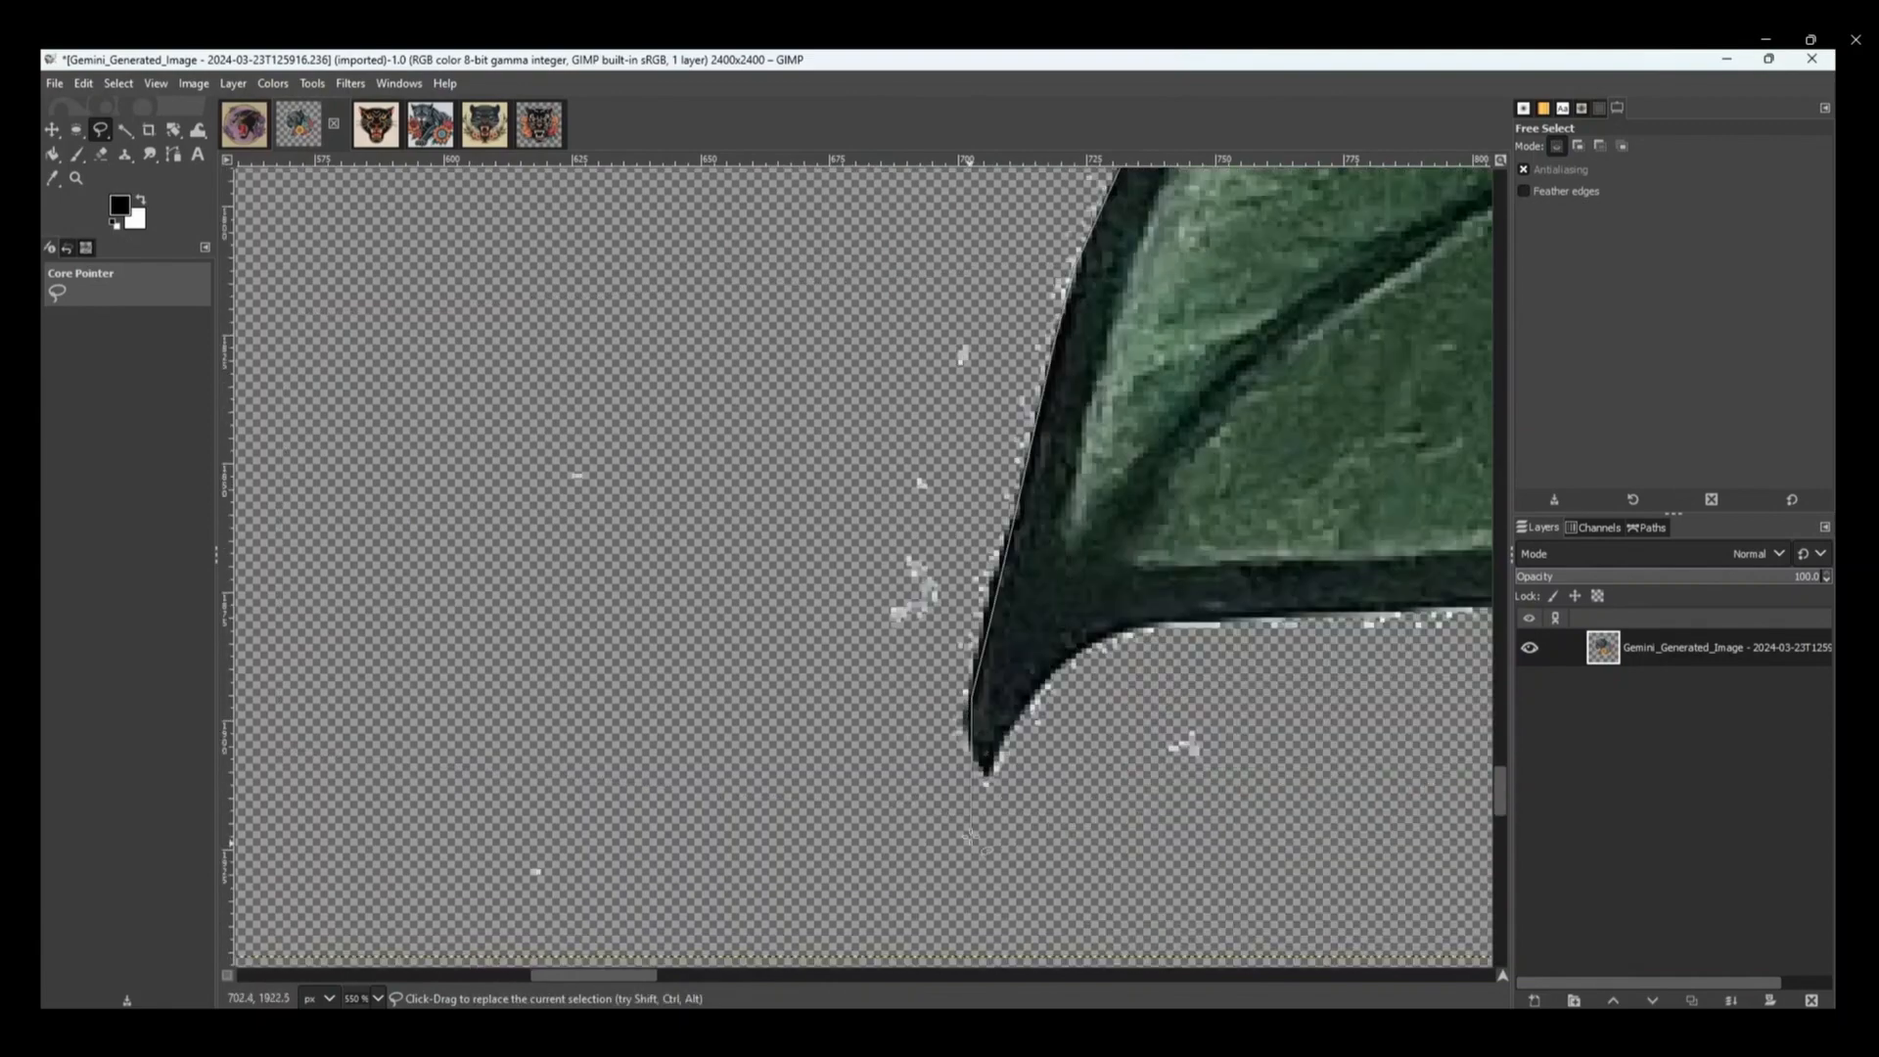
{"action": "left_click", "coordinate": [444, 366]}
{"action": "scroll", "coordinate": [445, 366], "scroll_direction": "up", "scroll_amount": 5}
{"action": "left_click", "coordinate": [901, 612]}
{"action": "left_click", "coordinate": [1203, 402]}
{"action": "key", "text": "Delete"}
- Free-select and delete the specks under the large green leaf up to the neighbouring leaf
{"action": "scroll", "coordinate": [1204, 402], "scroll_direction": "down", "scroll_amount": 5}
{"action": "scroll", "coordinate": [1204, 402], "scroll_direction": "right", "scroll_amount": 5}
{"action": "left_click", "coordinate": [1348, 525]}
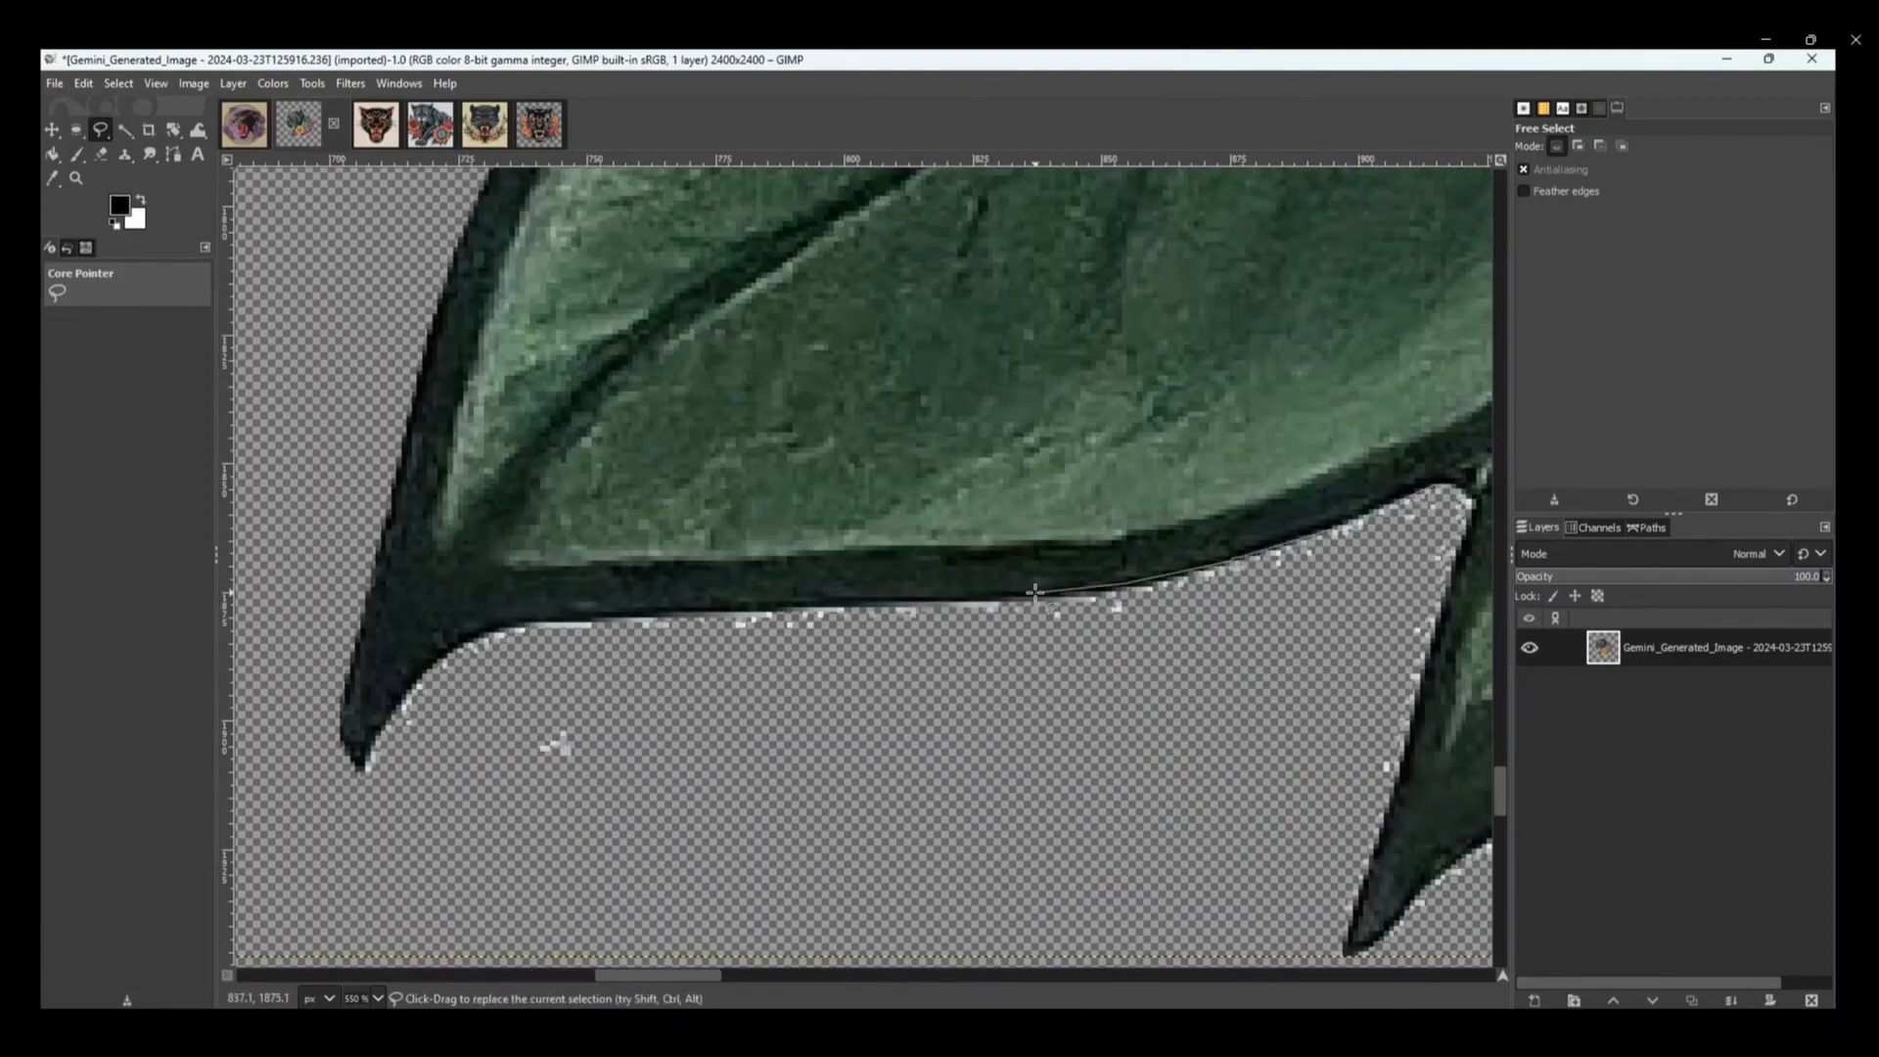
{"action": "left_click", "coordinate": [1469, 507]}
{"action": "left_click", "coordinate": [1436, 484]}
{"action": "key", "text": "Delete"}
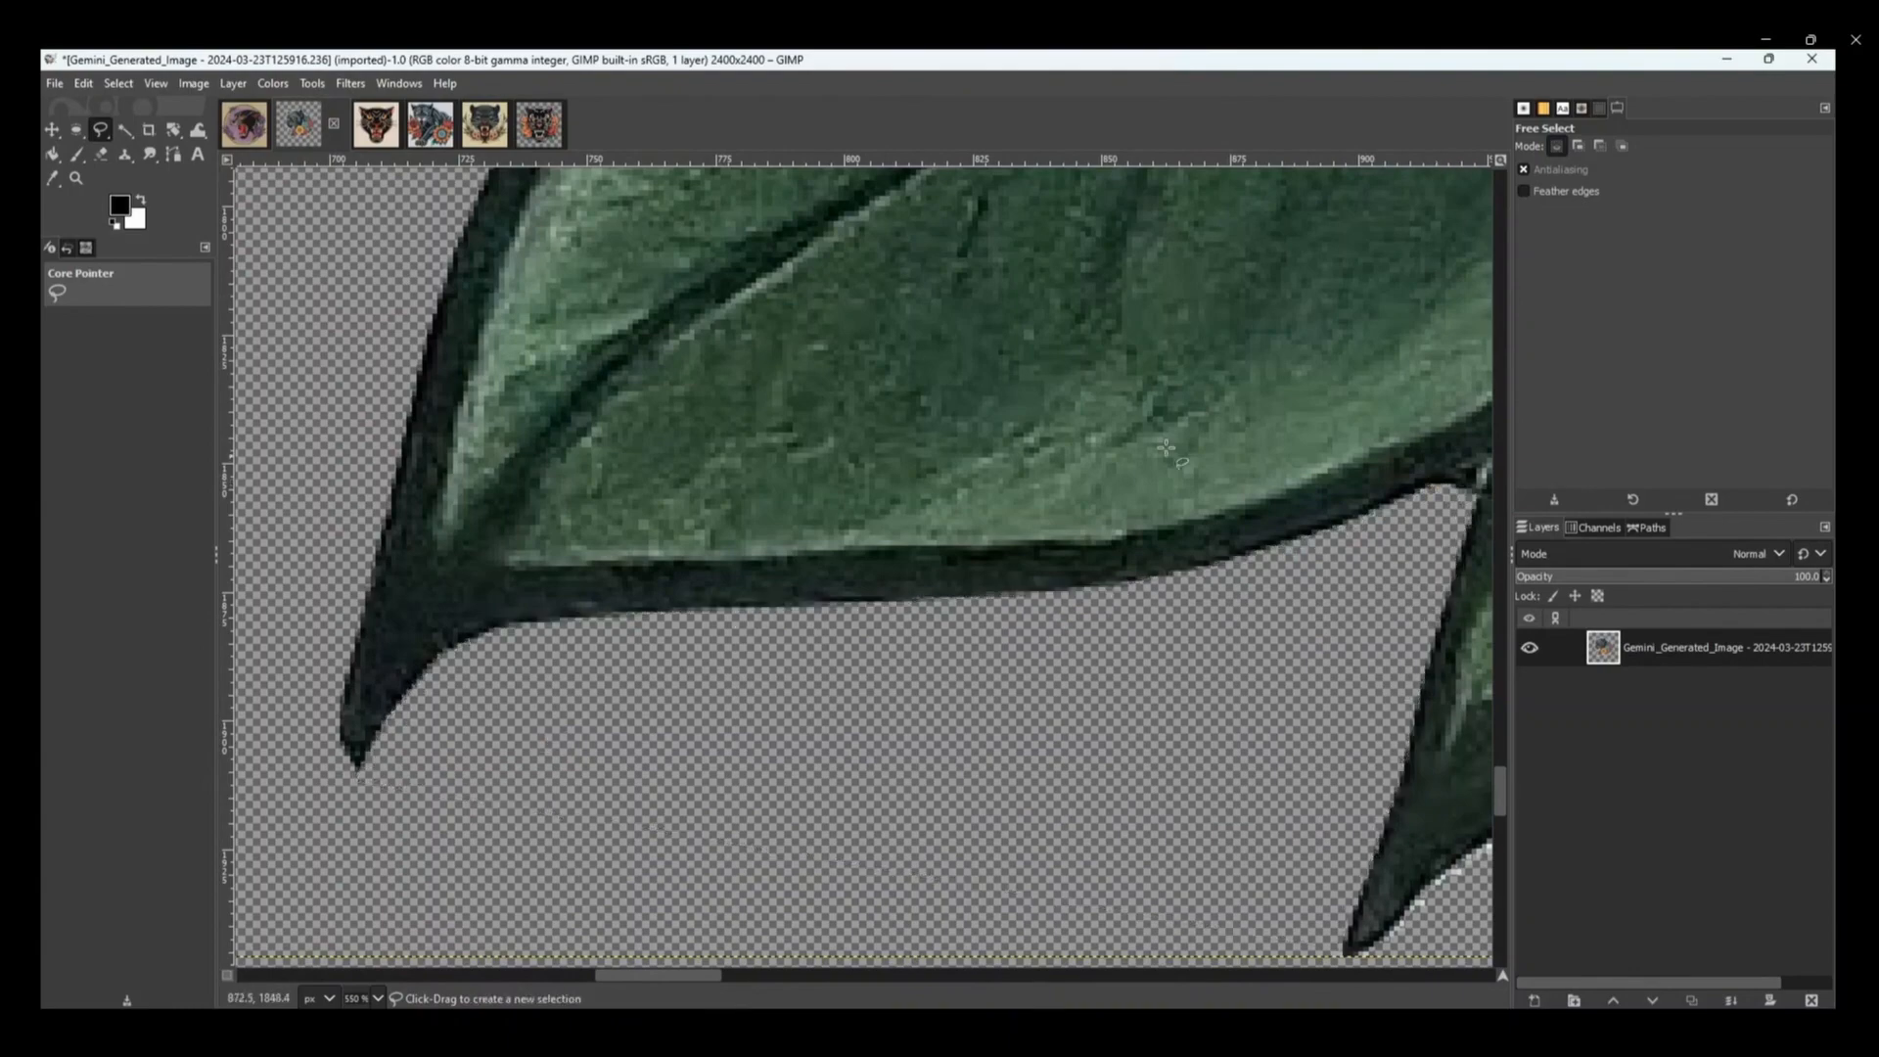
- Free-select and delete the black dots and white remnants below the yellow flower and along the adjoining leaf edges
{"action": "scroll", "coordinate": [1435, 474], "scroll_direction": "down", "scroll_amount": 2}
{"action": "scroll", "coordinate": [1435, 475], "scroll_direction": "right", "scroll_amount": 8}
{"action": "scroll", "coordinate": [1126, 397], "scroll_direction": "right", "scroll_amount": 3}
{"action": "left_click", "coordinate": [907, 290]}
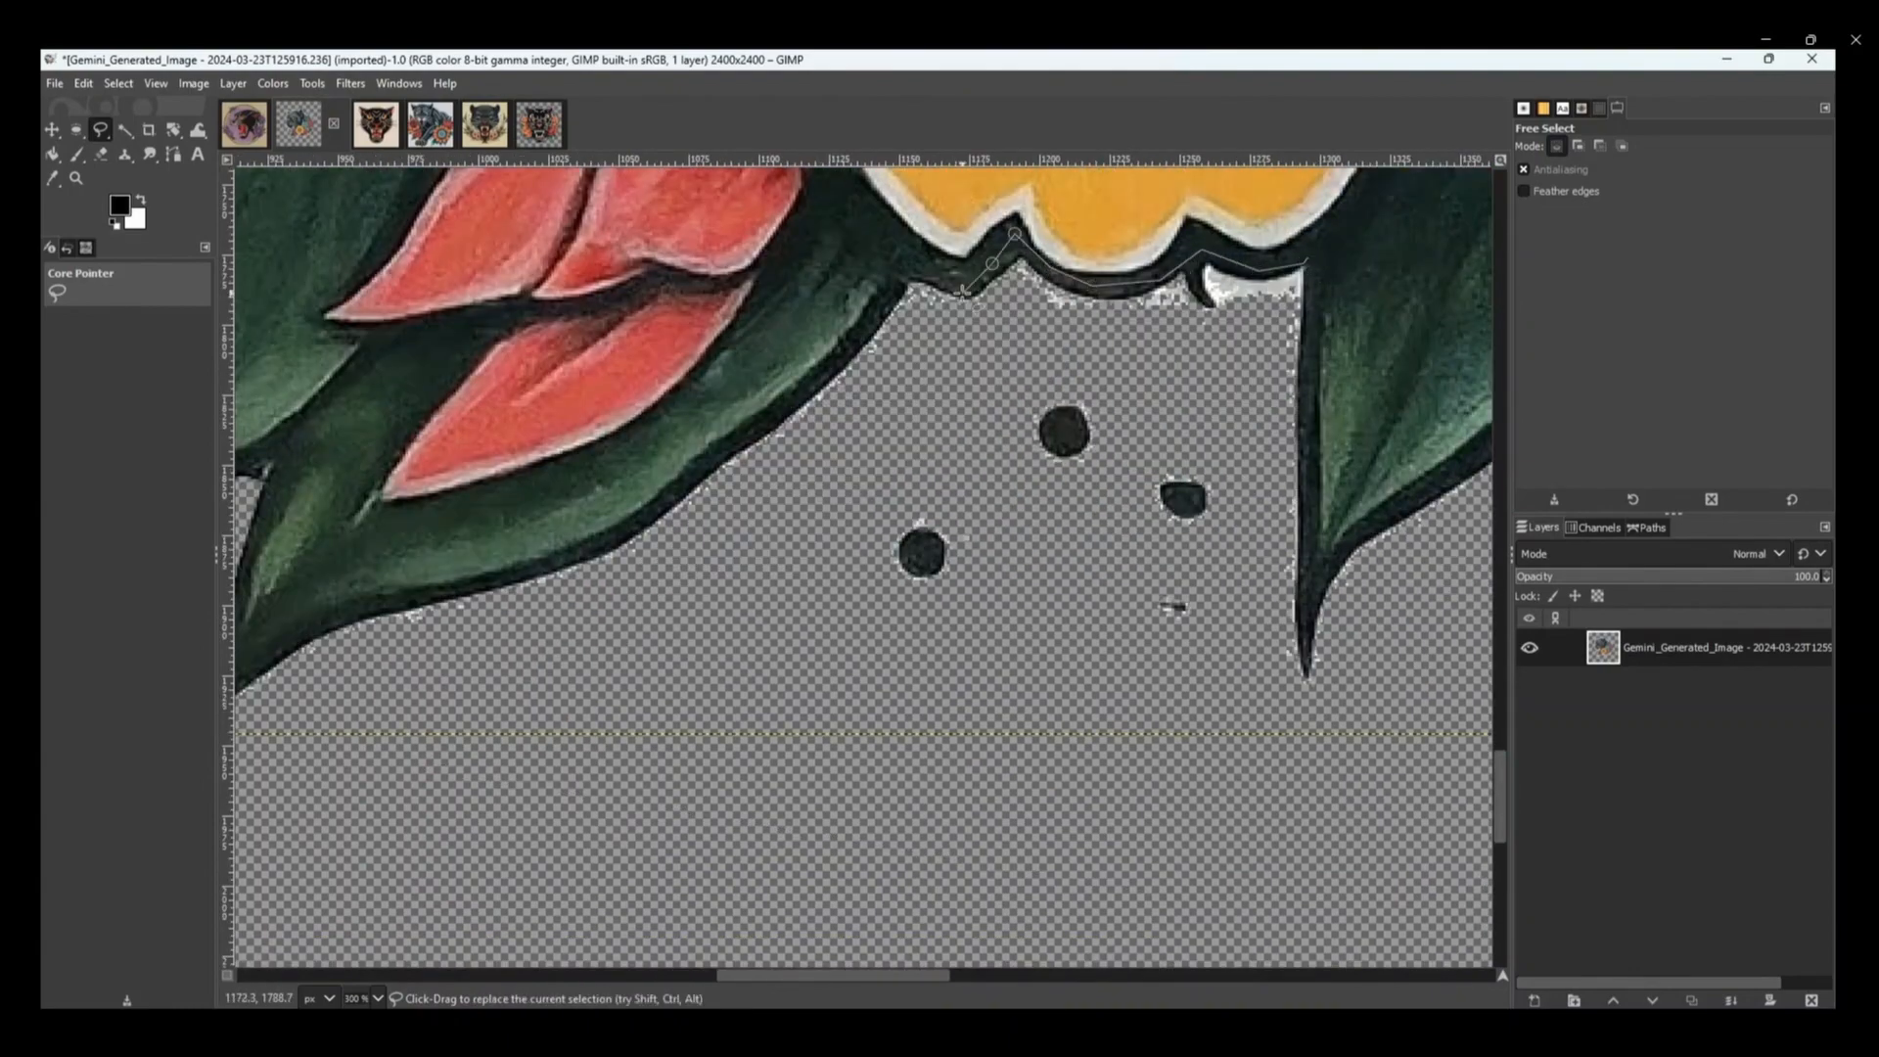
{"action": "left_click", "coordinate": [377, 606]}
{"action": "scroll", "coordinate": [377, 607], "scroll_direction": "left", "scroll_amount": 3}
{"action": "left_click", "coordinate": [629, 636]}
{"action": "left_click", "coordinate": [509, 731]}
{"action": "scroll", "coordinate": [476, 755], "scroll_direction": "right", "scroll_amount": 3}
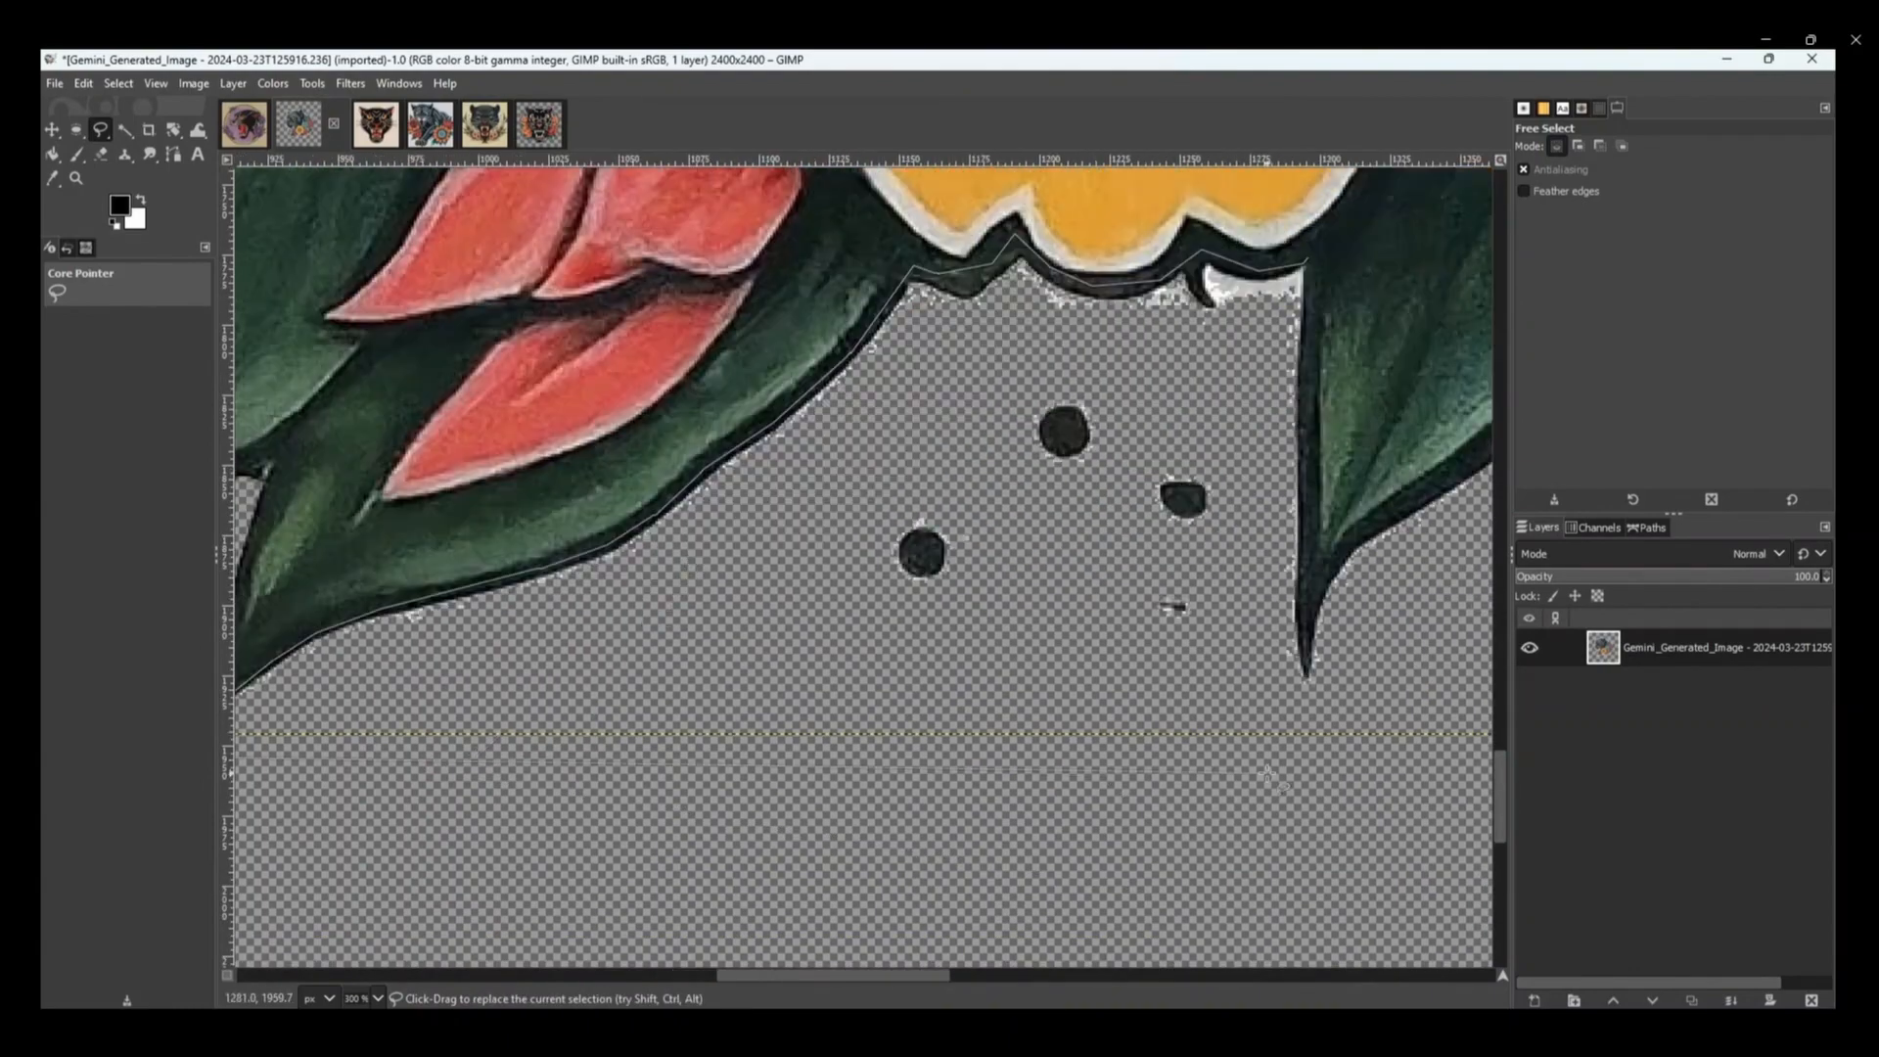
{"action": "left_click", "coordinate": [1305, 680]}
{"action": "left_click", "coordinate": [1308, 259]}
{"action": "key", "text": "Delete"}
- Free-select and delete the specks along the edges of the two pointed leaves between the yellow flower and the red flower
{"action": "scroll", "coordinate": [1312, 257], "scroll_direction": "right", "scroll_amount": 5}
{"action": "left_click", "coordinate": [998, 286]}
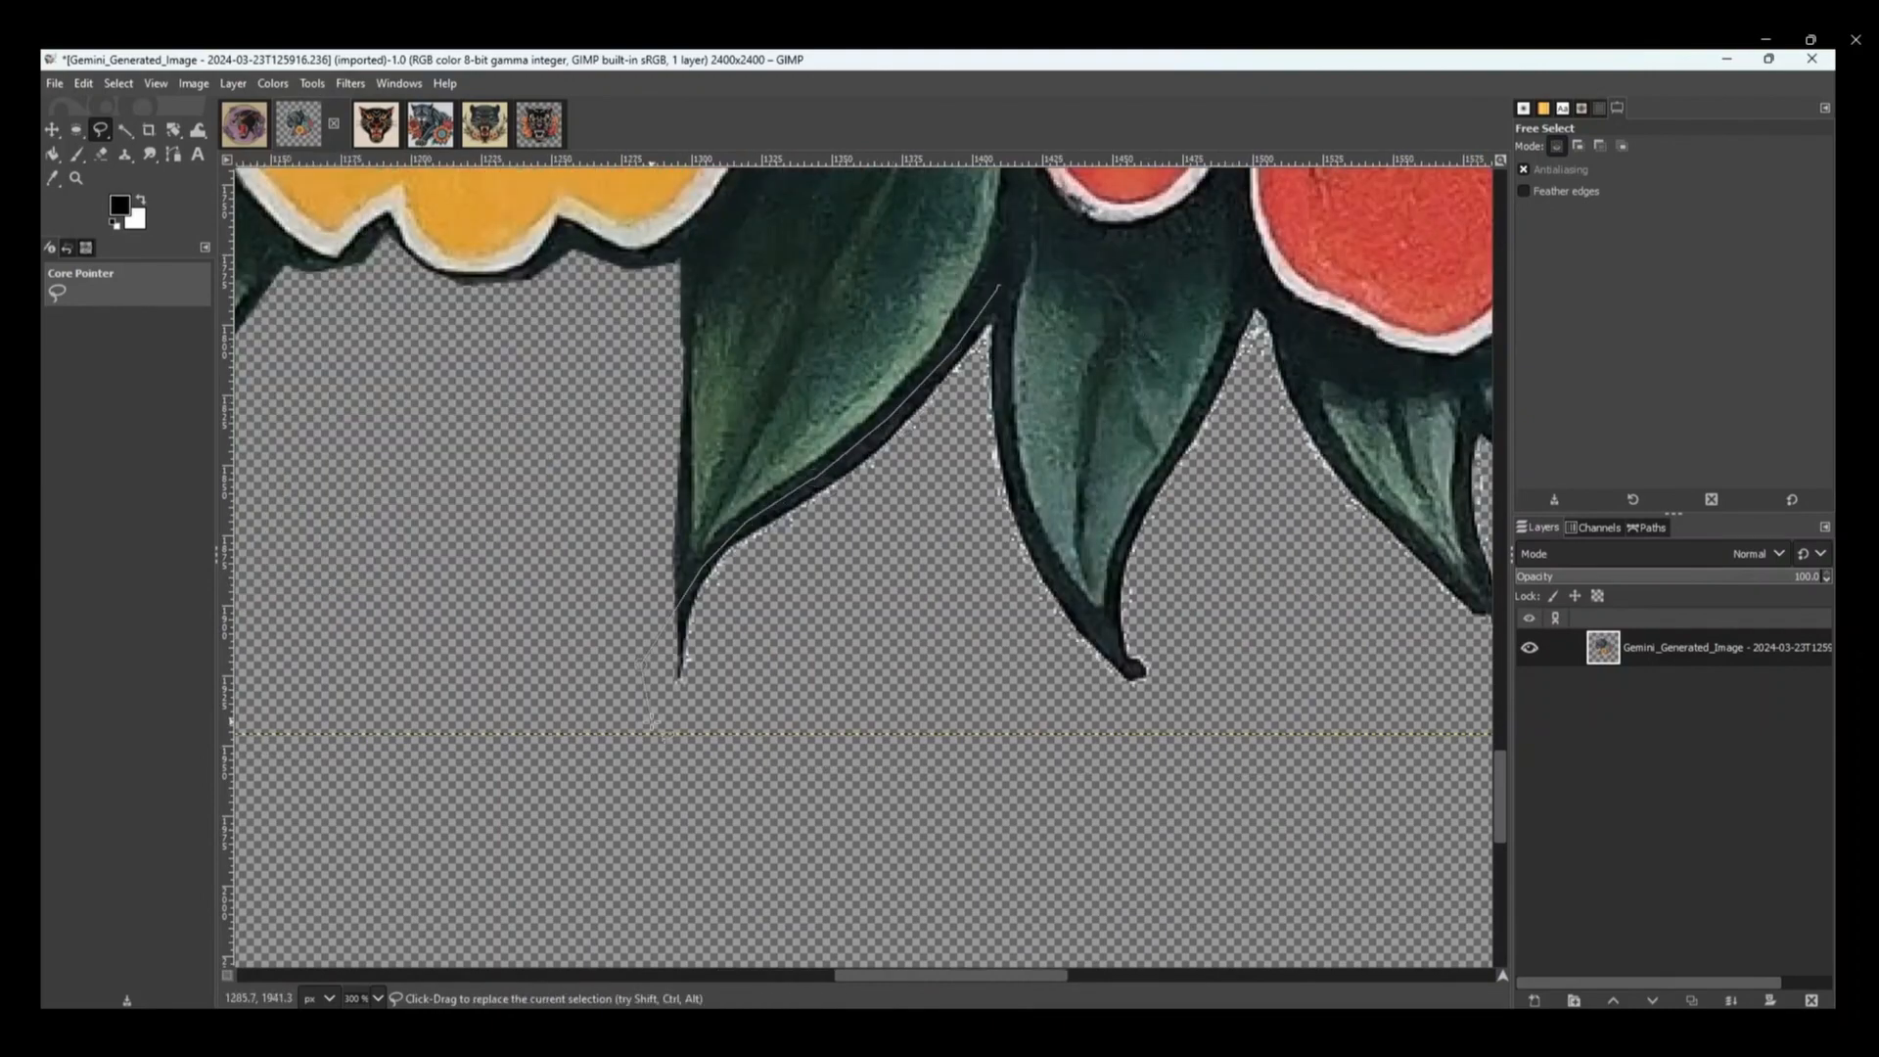
{"action": "scroll", "coordinate": [1021, 514], "scroll_direction": "right", "scroll_amount": 2}
{"action": "left_click", "coordinate": [934, 291]}
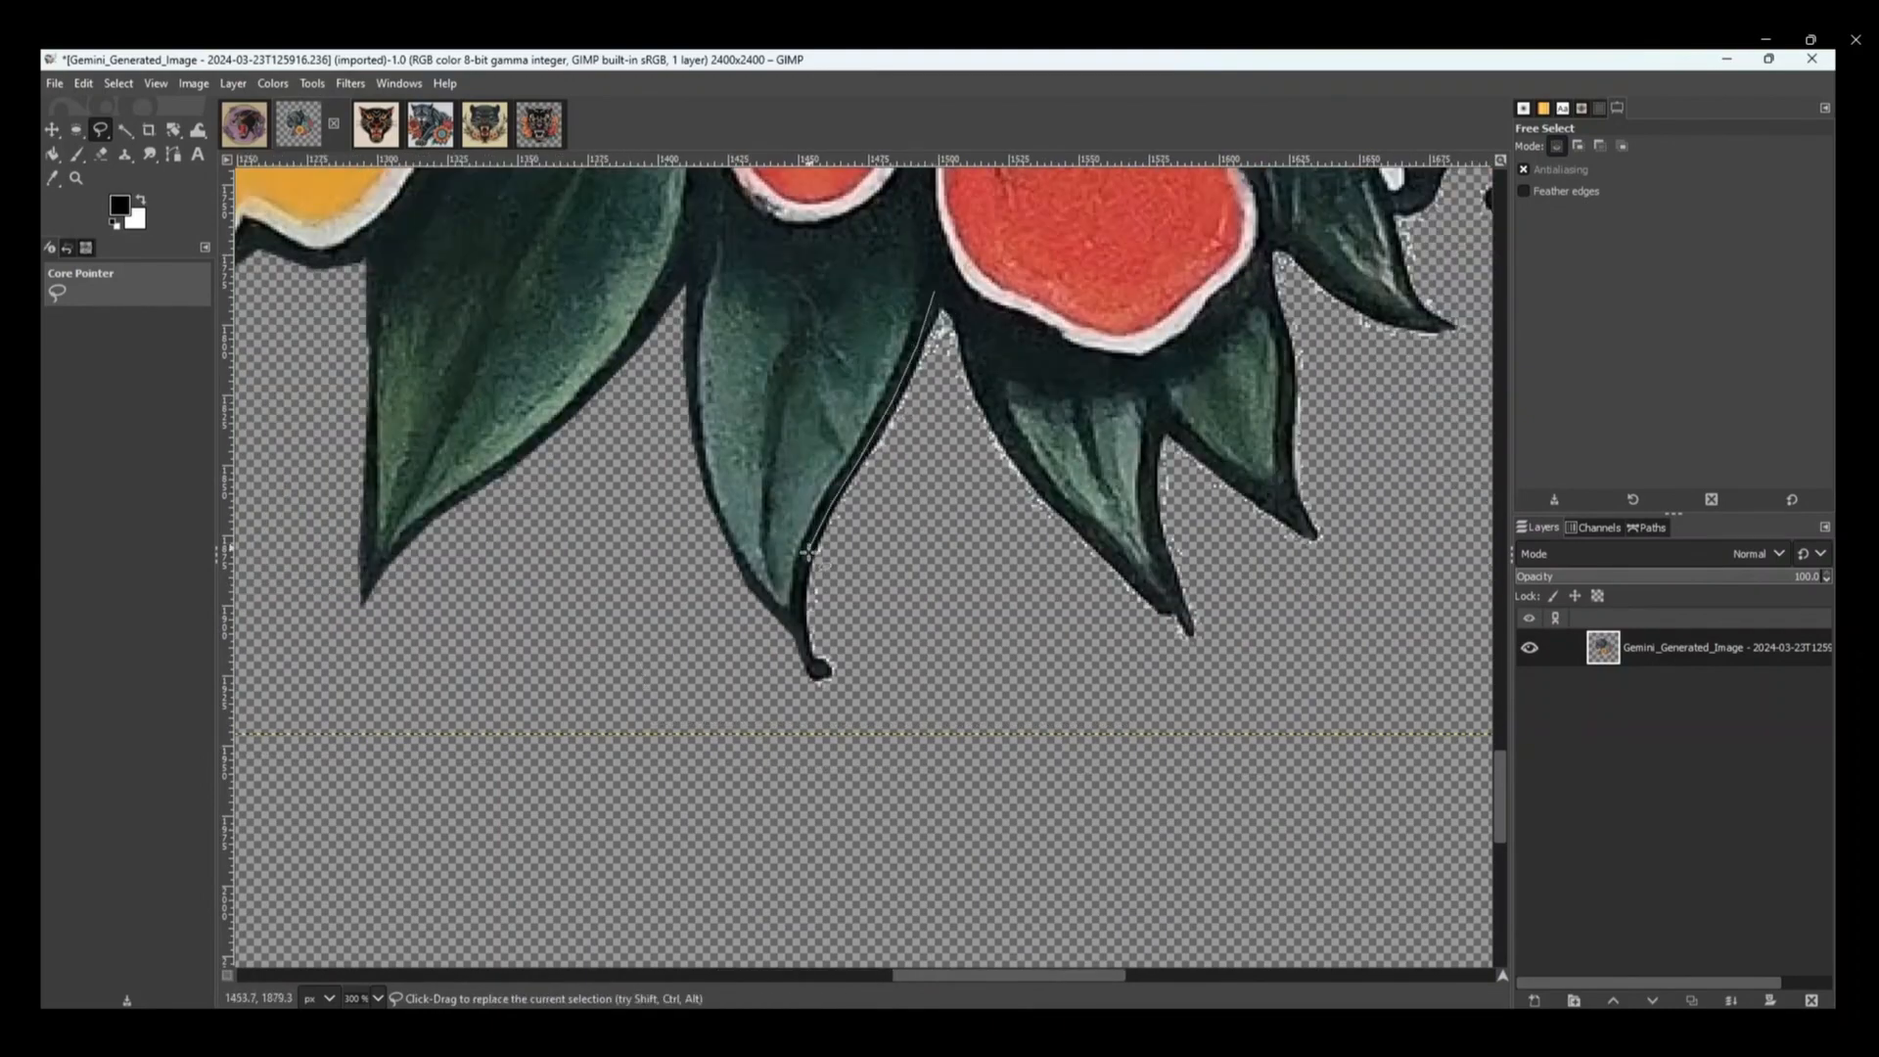
{"action": "left_click", "coordinate": [969, 367]}
{"action": "left_click", "coordinate": [934, 290]}
{"action": "key", "text": "Delete"}
- Free-select and delete the white specks in the gap between the two small leaves below the red flower
{"action": "scroll", "coordinate": [935, 391], "scroll_direction": "right", "scroll_amount": 3}
{"action": "left_click", "coordinate": [844, 423]}
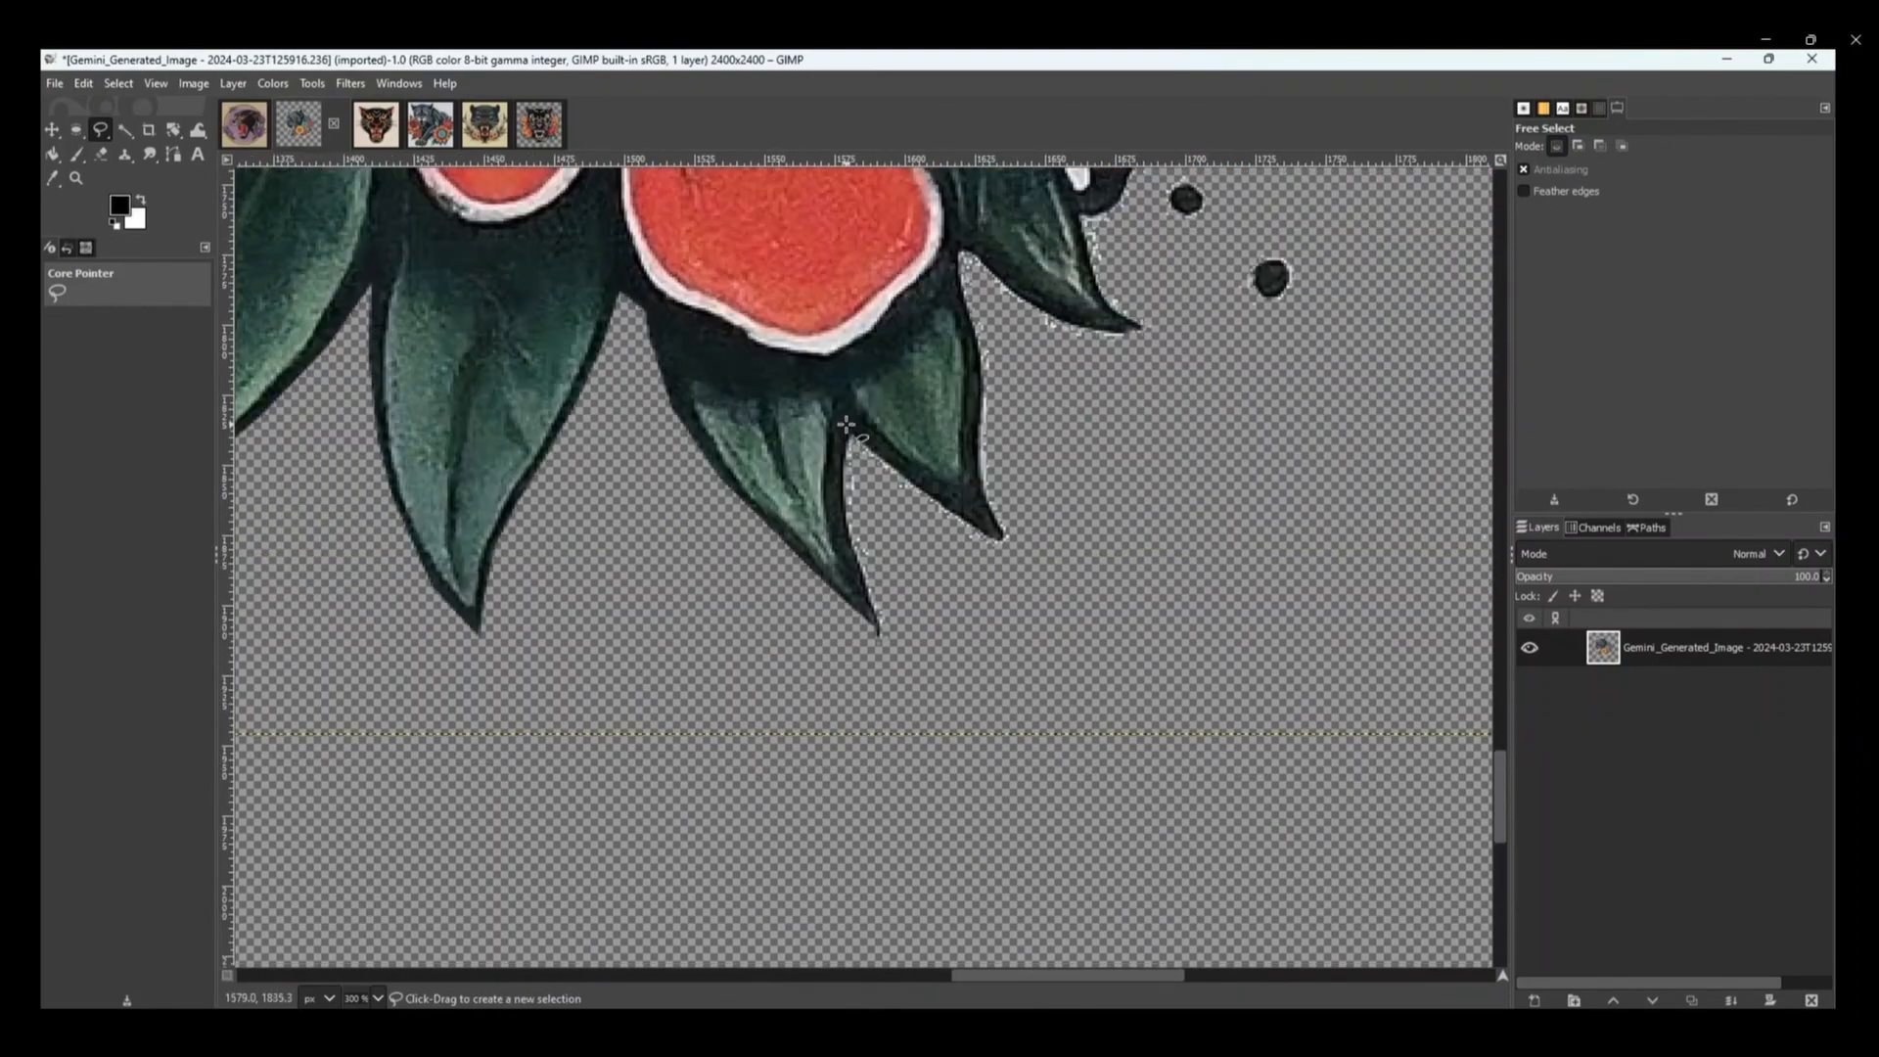
{"action": "left_click", "coordinate": [837, 474]}
{"action": "left_click", "coordinate": [846, 544]}
{"action": "left_click", "coordinate": [867, 619]}
{"action": "left_click", "coordinate": [843, 424]}
{"action": "key", "text": "Delete"}
- Free-select and delete the specks and black dots beside the red flower's lower leaves, up to the larger leaf
{"action": "scroll", "coordinate": [881, 436], "scroll_direction": "up", "scroll_amount": 2}
{"action": "left_click", "coordinate": [952, 443]}
{"action": "left_click", "coordinate": [954, 485]}
{"action": "left_click", "coordinate": [971, 538]}
{"action": "left_click", "coordinate": [972, 600]}
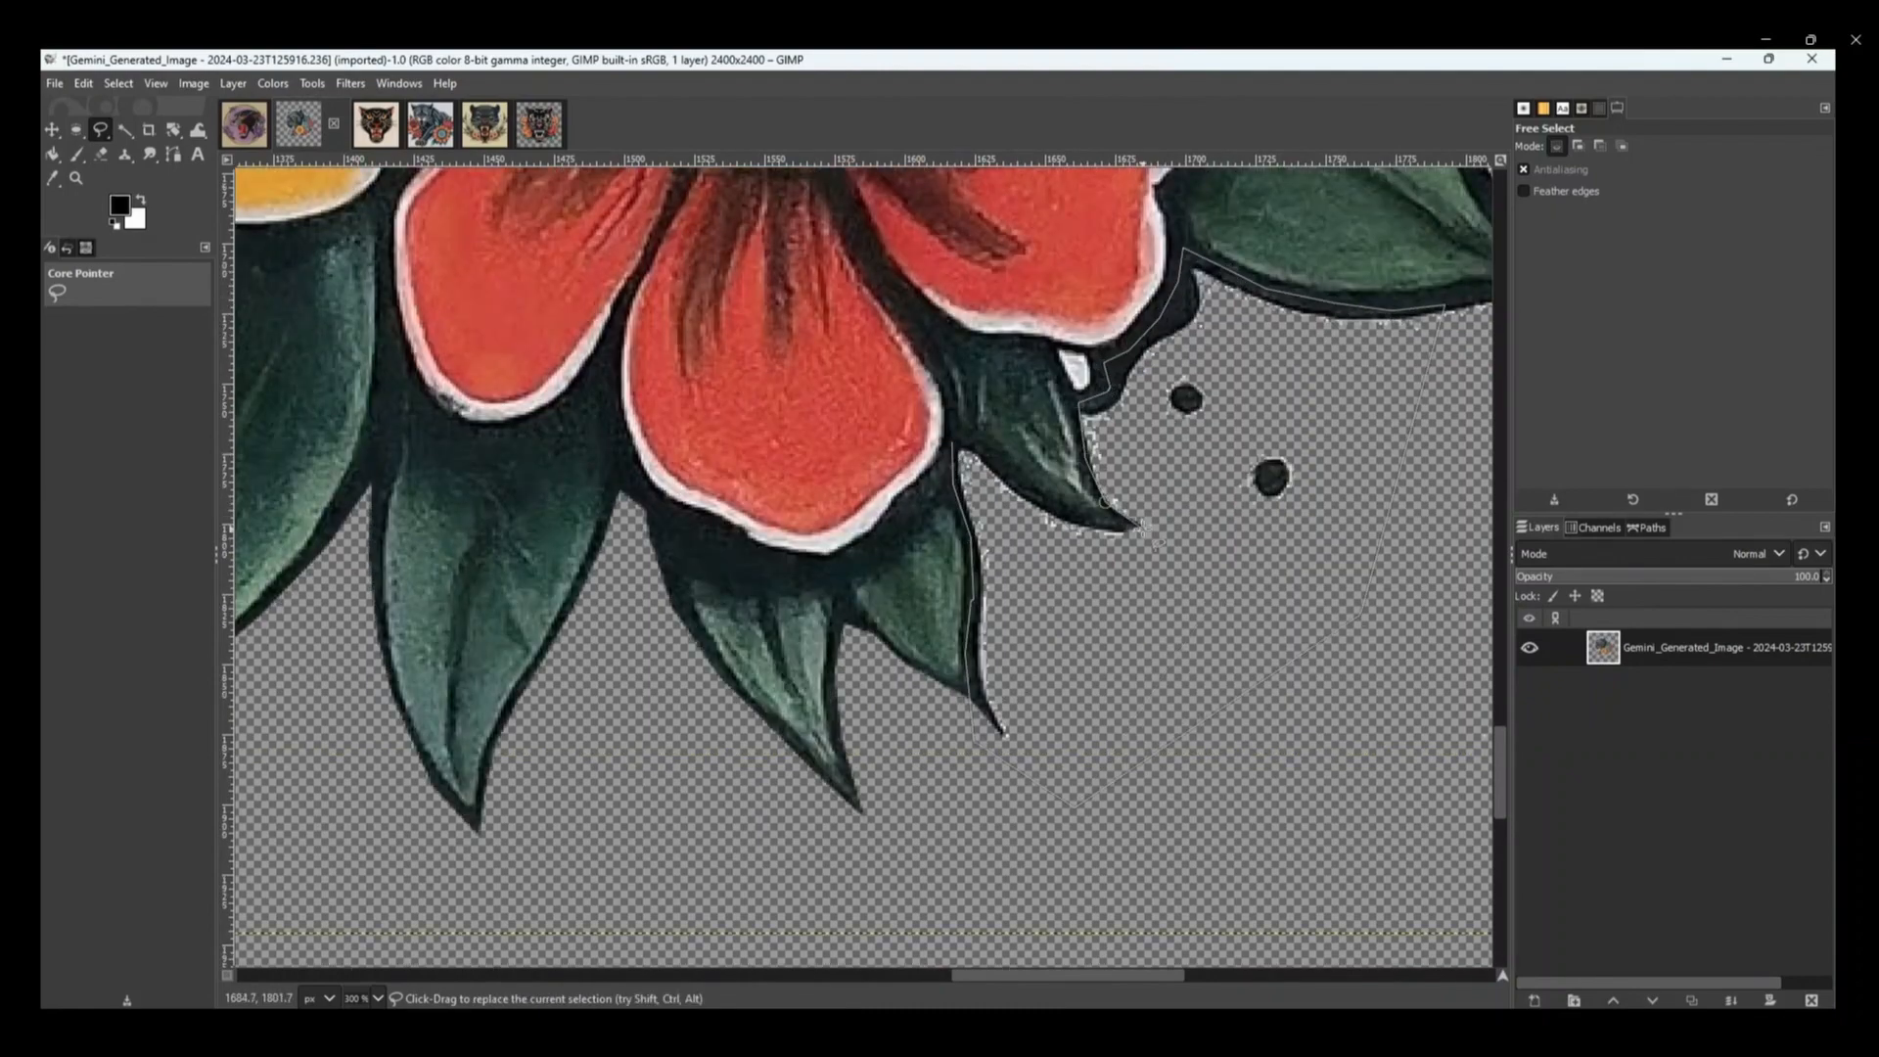
{"action": "left_click", "coordinate": [952, 442]}
{"action": "key", "text": "Delete"}
- Free-select and delete the specks around the pointed green leaf beside the red flower, including its tip
{"action": "scroll", "coordinate": [979, 489], "scroll_direction": "up", "scroll_amount": 4}
{"action": "scroll", "coordinate": [979, 489], "scroll_direction": "right", "scroll_amount": 3}
{"action": "left_click", "coordinate": [1130, 705]}
{"action": "left_click", "coordinate": [1316, 664]}
{"action": "left_click", "coordinate": [1181, 594]}
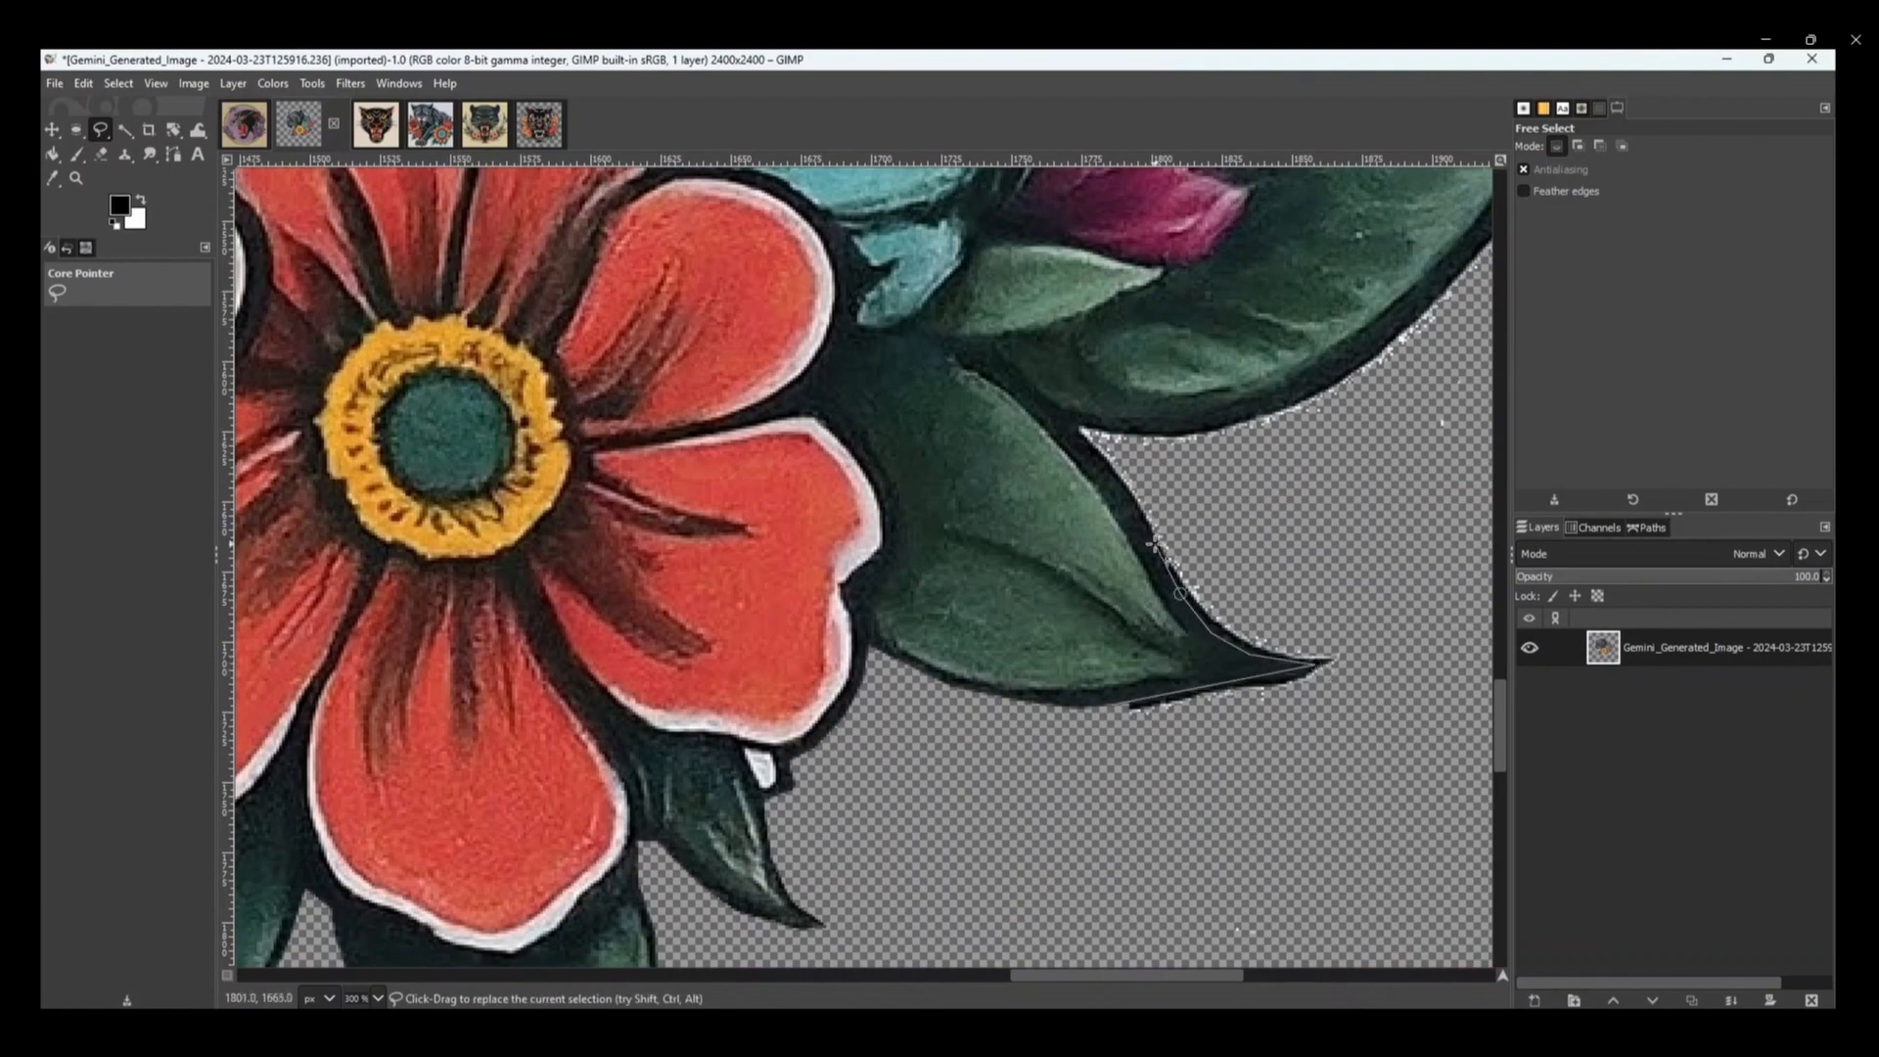
{"action": "left_click_drag", "start_coordinate": [1473, 804], "coordinate": [1128, 705]}
{"action": "key", "text": "Delete"}
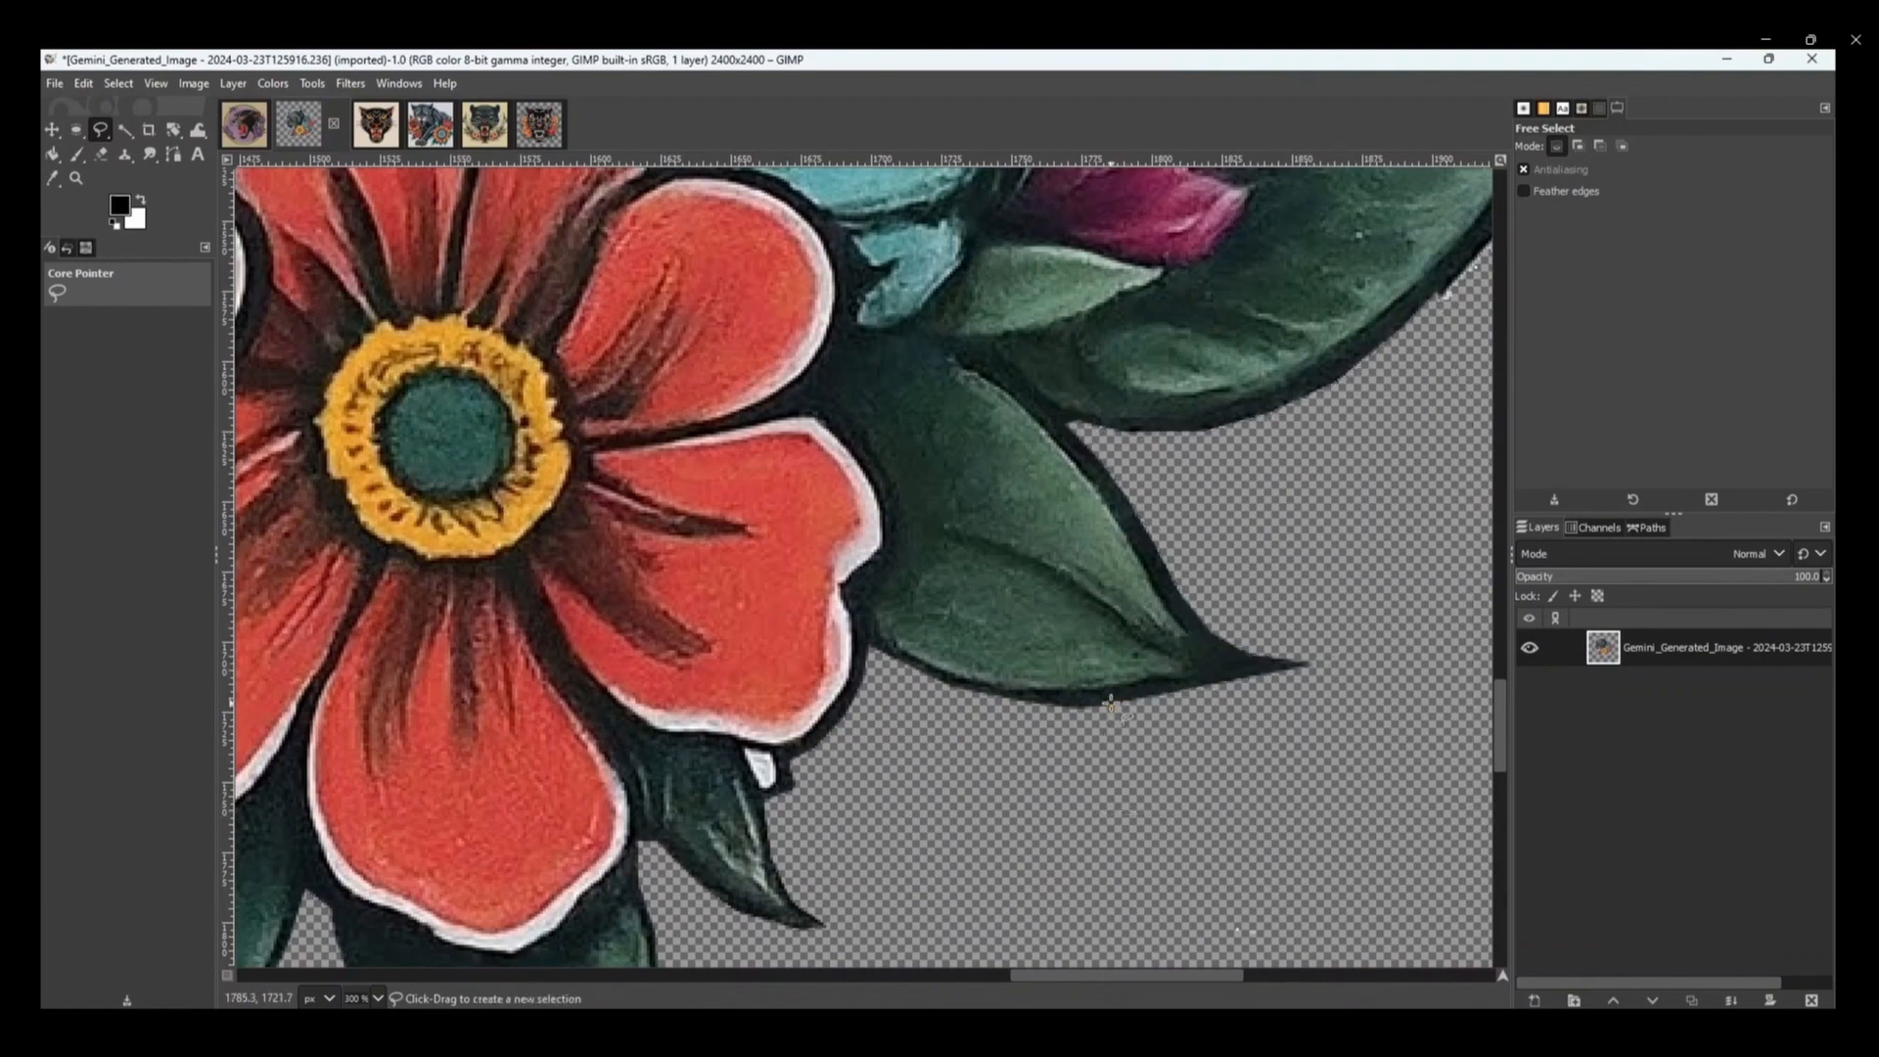
- Free-select and delete the specks along the outer edge of the large leaf behind the purple bud
{"action": "scroll", "coordinate": [1444, 294], "scroll_direction": "up", "scroll_amount": 4}
{"action": "scroll", "coordinate": [1444, 294], "scroll_direction": "right", "scroll_amount": 2}
{"action": "left_click_drag", "start_coordinate": [1382, 369], "coordinate": [1259, 523]}
{"action": "left_click", "coordinate": [1378, 374]}
{"action": "key", "text": "Delete"}
- Free-select and trim the ragged tips of the two narrow leaves above the red rose
{"action": "scroll", "coordinate": [1206, 849], "scroll_direction": "down", "scroll_amount": 2}
{"action": "scroll", "coordinate": [1213, 588], "scroll_direction": "up", "scroll_amount": 7}
{"action": "scroll", "coordinate": [1218, 490], "scroll_direction": "up", "scroll_amount": 1}
{"action": "left_click", "coordinate": [1161, 373]}
{"action": "left_click", "coordinate": [1148, 437]}
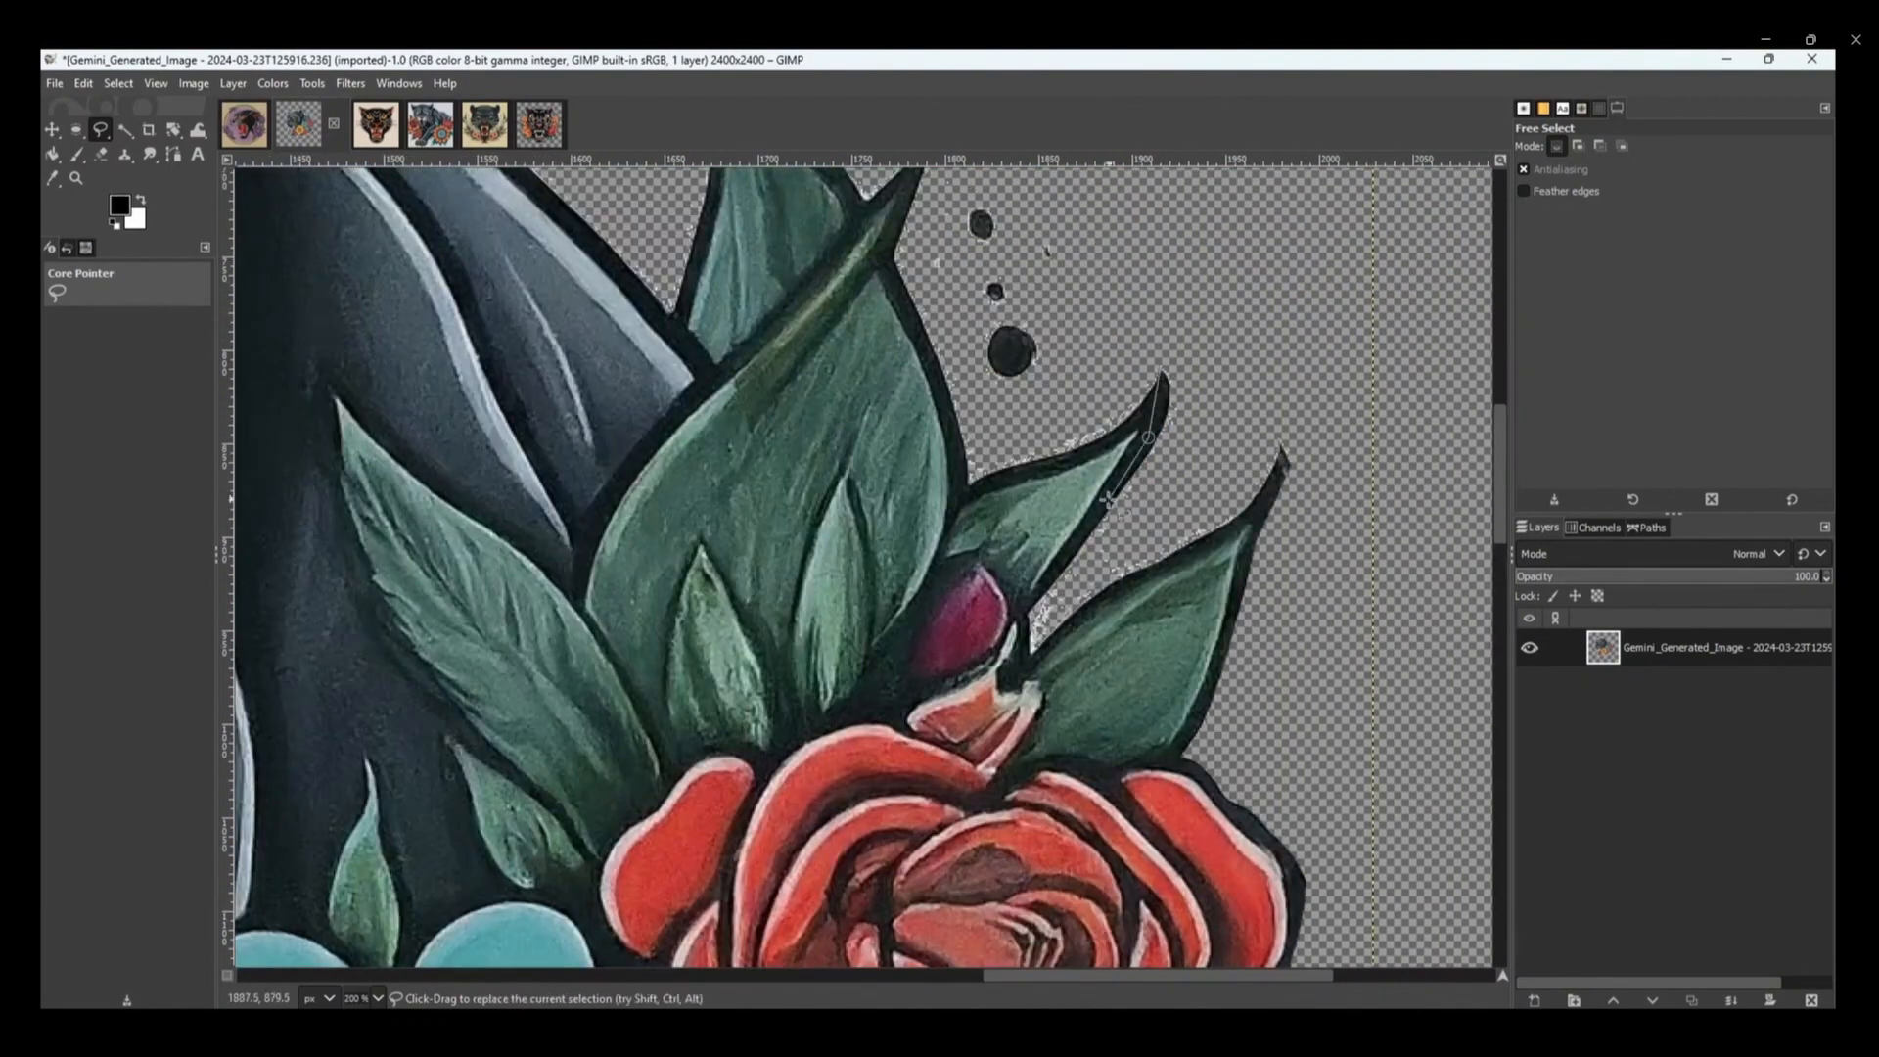
{"action": "left_click", "coordinate": [1162, 366]}
{"action": "key", "text": "Delete"}
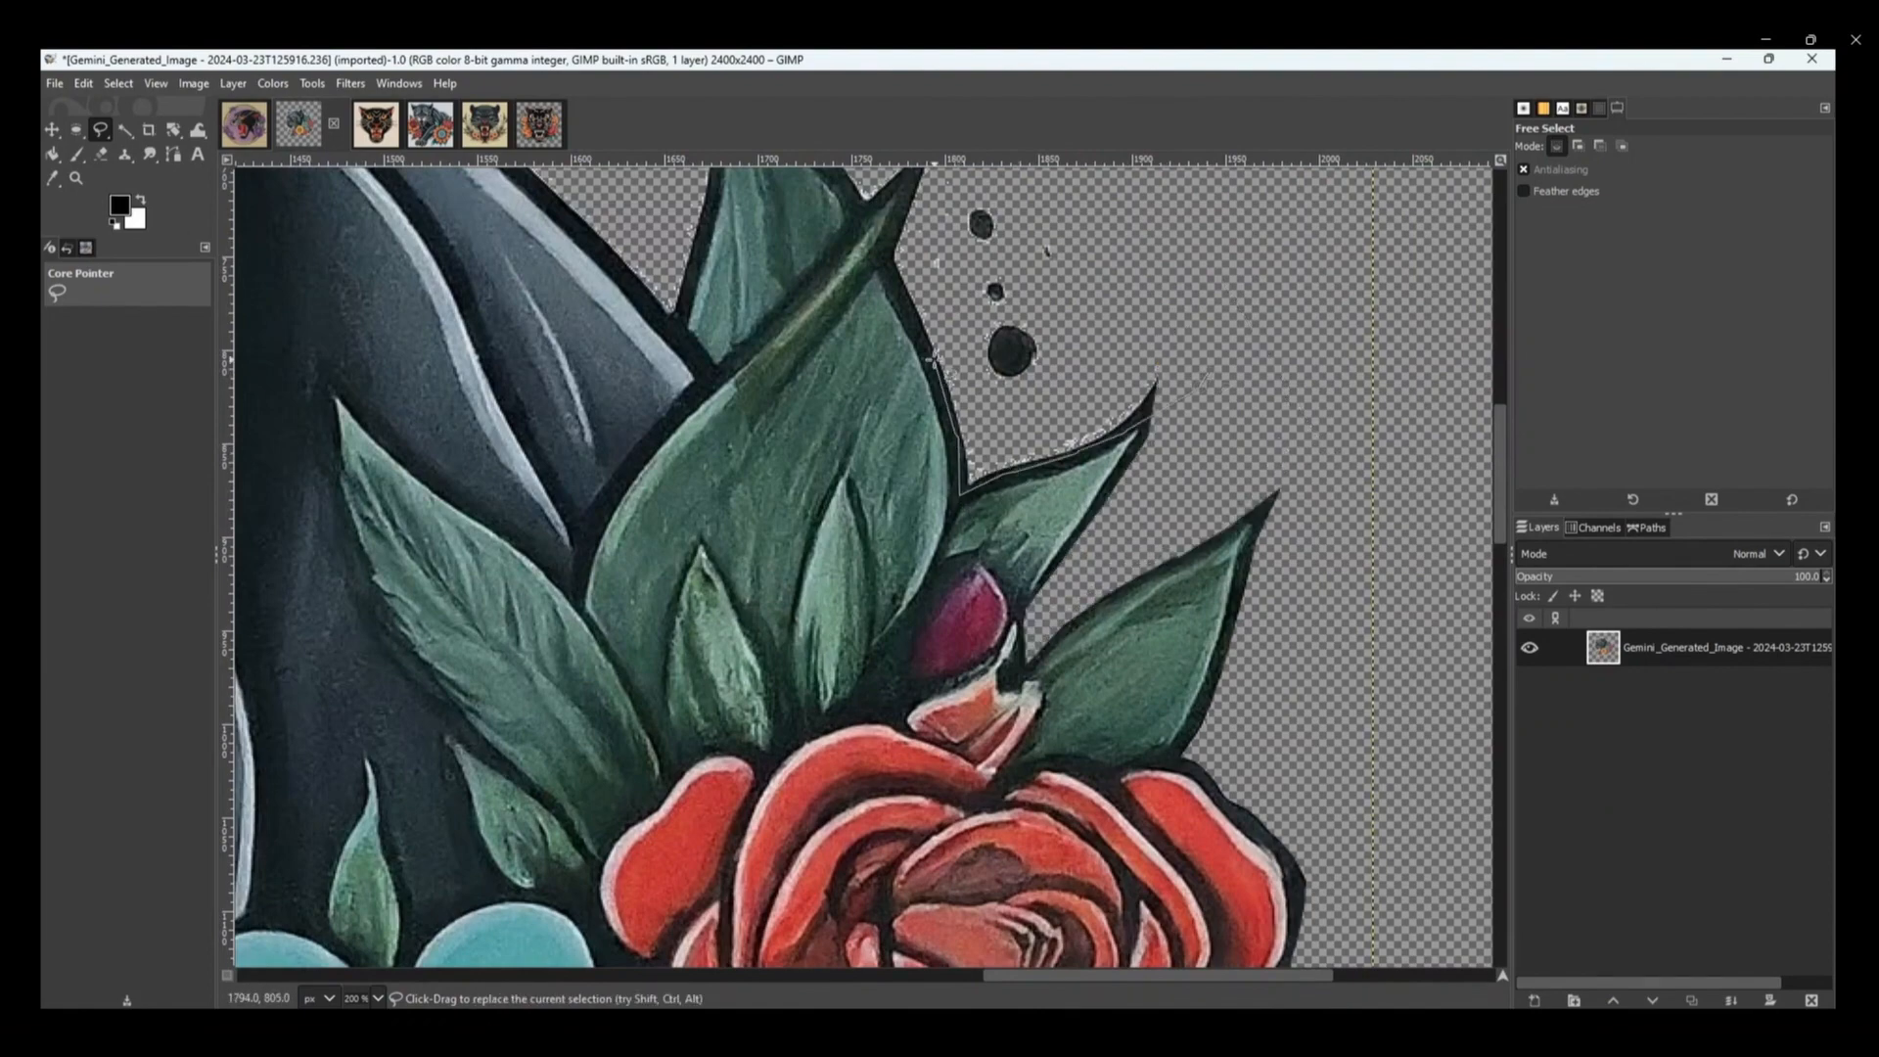
- Free-select and delete the black dots and specks around the tall leaves above the rose
{"action": "scroll", "coordinate": [935, 360], "scroll_direction": "up", "scroll_amount": 3}
{"action": "left_click", "coordinate": [888, 460]}
{"action": "left_click", "coordinate": [923, 364]}
{"action": "scroll", "coordinate": [519, 362], "scroll_direction": "left", "scroll_amount": 1}
{"action": "mouse_move", "coordinate": [680, 526]}
{"action": "left_mouse_down"}
{"action": "mouse_move", "coordinate": [633, 419]}
{"action": "mouse_move", "coordinate": [781, 512]}
{"action": "mouse_move", "coordinate": [627, 398]}
{"action": "mouse_move", "coordinate": [516, 250]}
{"action": "mouse_move", "coordinate": [1214, 277]}
{"action": "left_mouse_up"}
{"action": "scroll", "coordinate": [518, 362], "scroll_direction": "up", "scroll_amount": 1}
{"action": "scroll", "coordinate": [1215, 277], "scroll_direction": "right", "scroll_amount": 1}
{"action": "left_click", "coordinate": [1208, 771]}
{"action": "key", "text": "Delete"}
- Free-select and delete the specks around the panther's large ear and along the top of its head
{"action": "scroll", "coordinate": [1207, 771], "scroll_direction": "down", "scroll_amount": 1}
{"action": "scroll", "coordinate": [1207, 771], "scroll_direction": "left", "scroll_amount": 3}
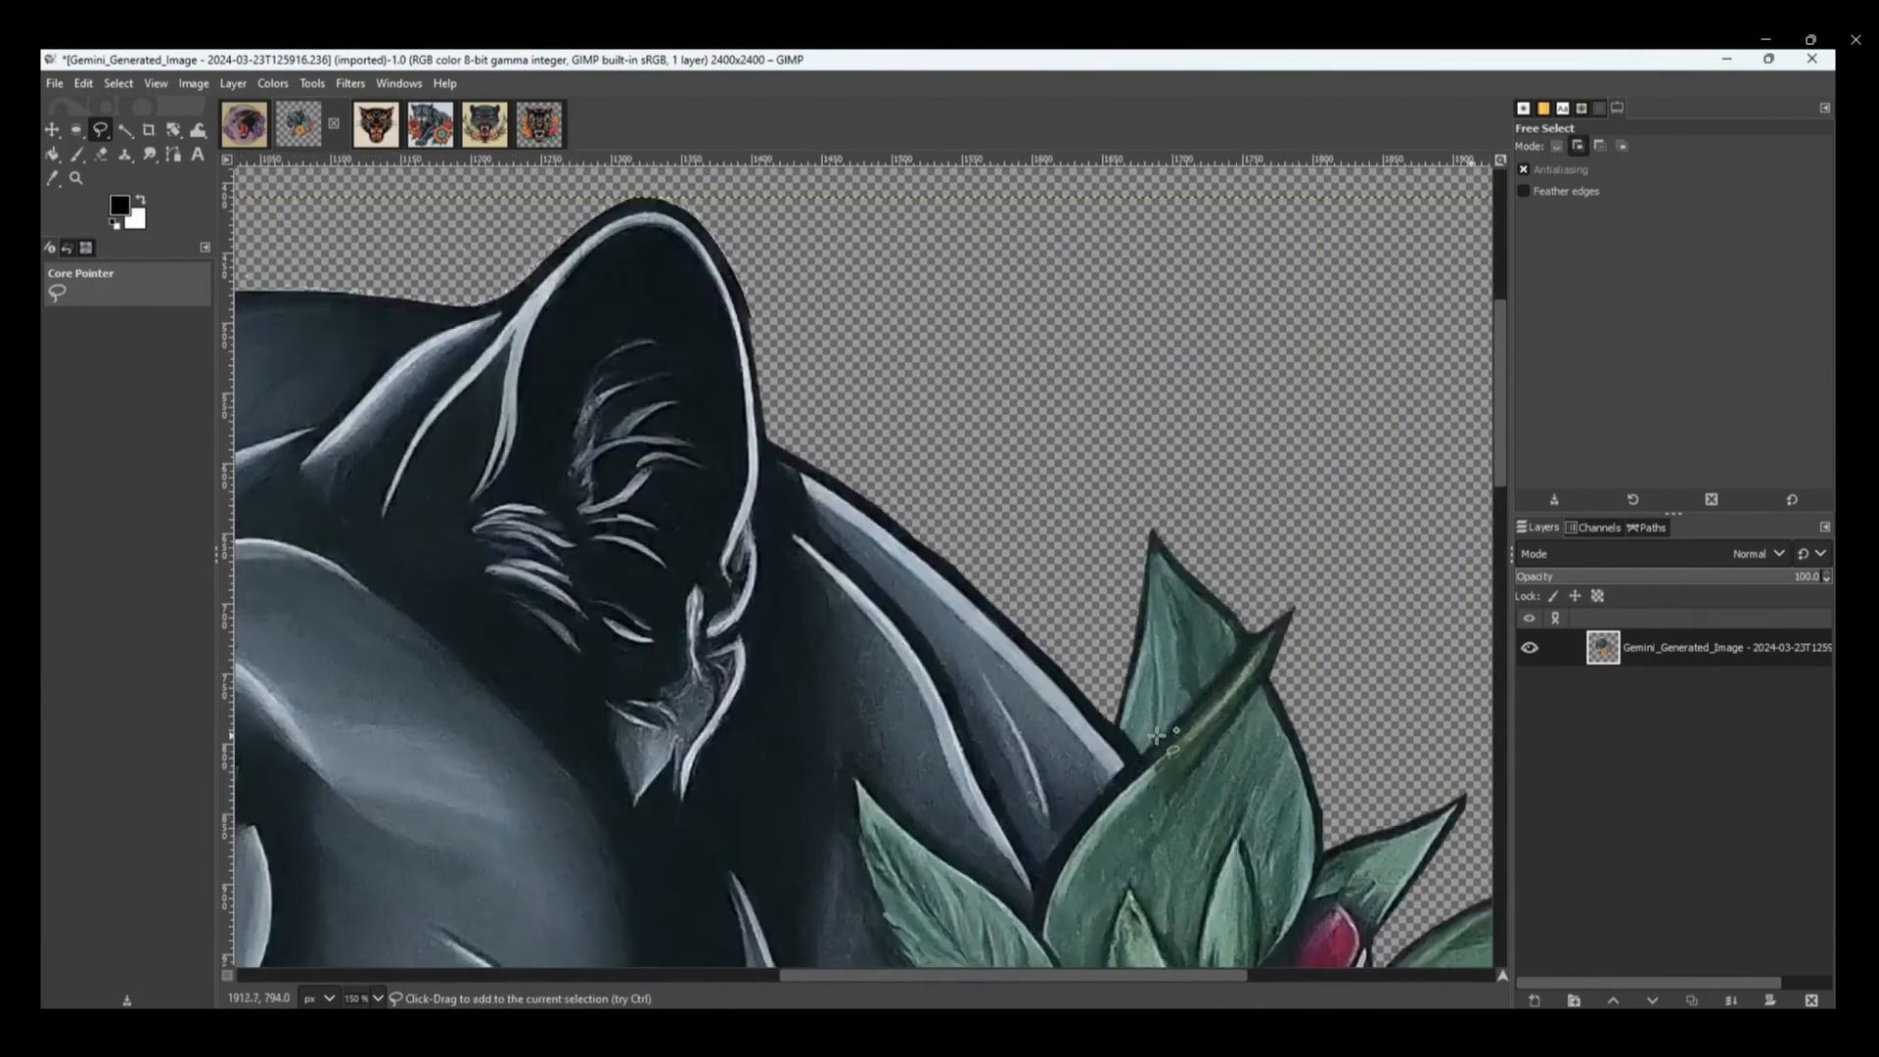
{"action": "scroll", "coordinate": [1053, 525], "scroll_direction": "up", "scroll_amount": 2}
{"action": "left_click", "coordinate": [1053, 524]}
{"action": "left_click", "coordinate": [969, 494]}
{"action": "left_click", "coordinate": [895, 345]}
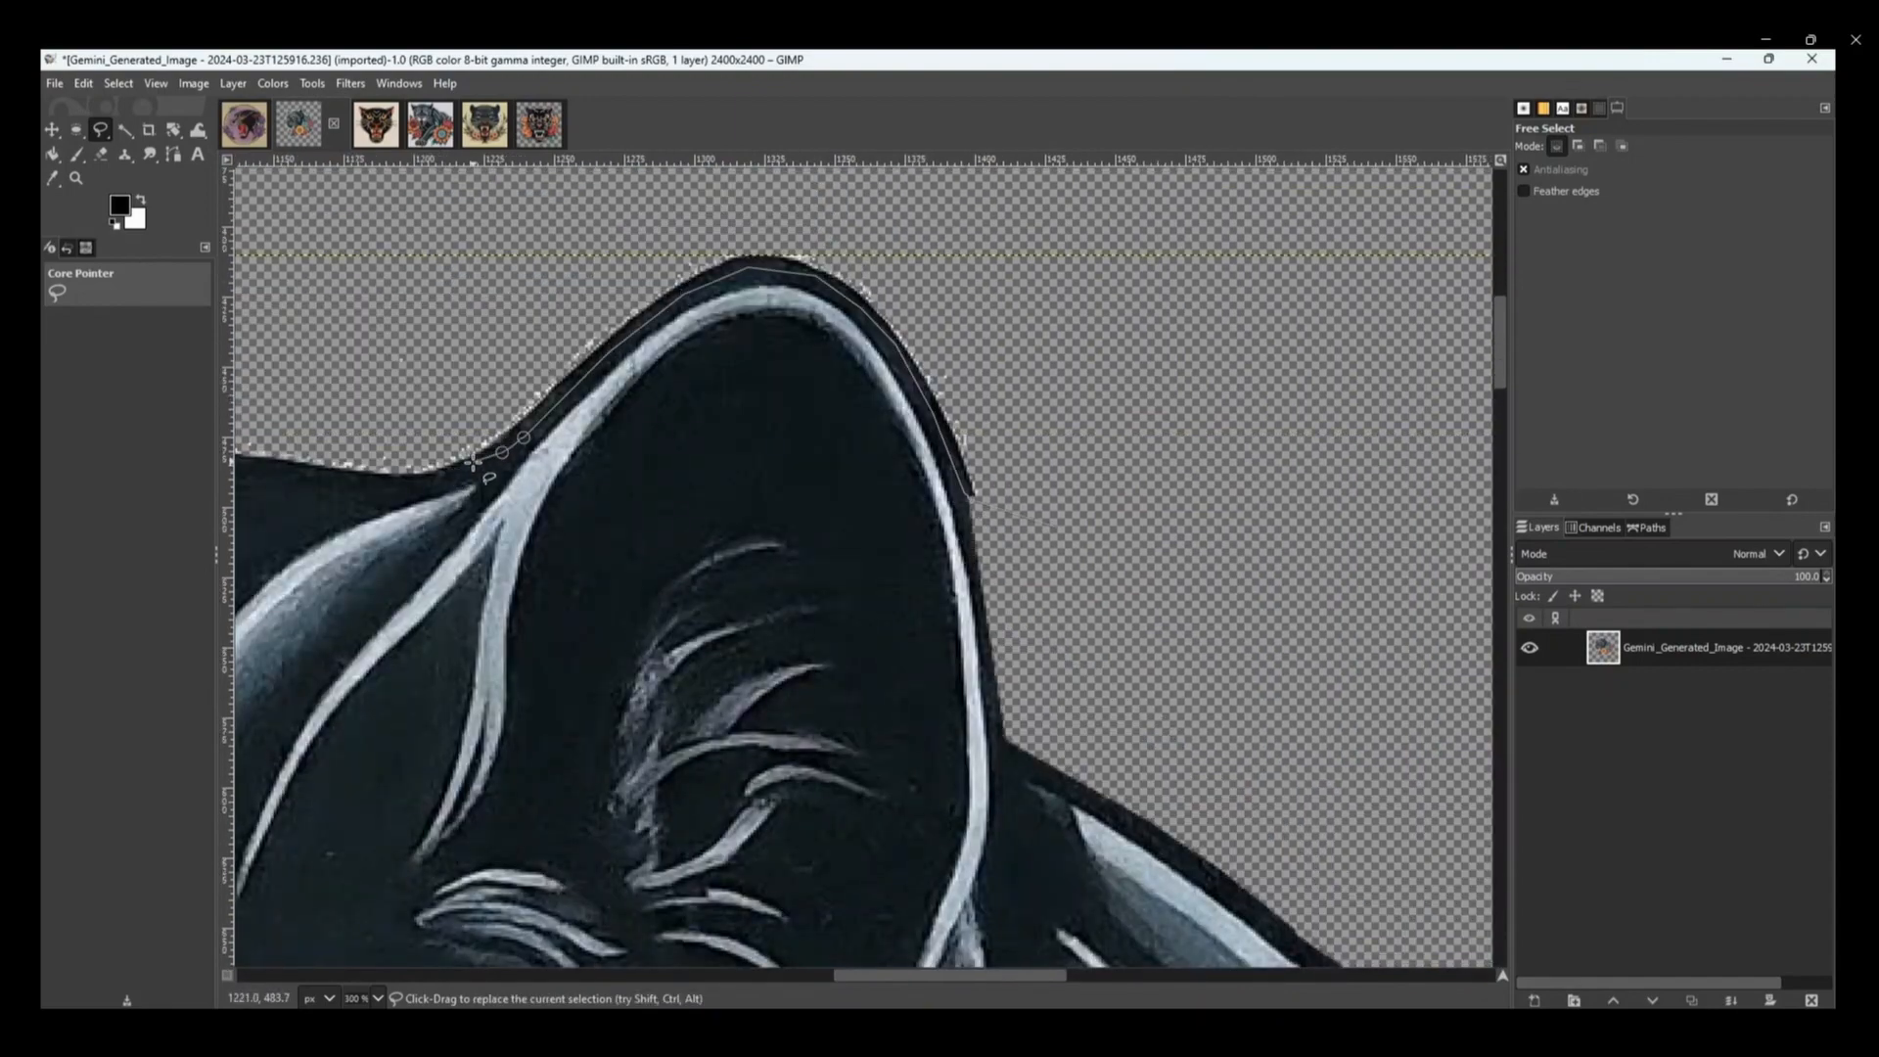
{"action": "left_click", "coordinate": [439, 480]}
{"action": "left_click", "coordinate": [398, 485]}
{"action": "scroll", "coordinate": [397, 485], "scroll_direction": "left", "scroll_amount": 3}
{"action": "left_click", "coordinate": [585, 464]}
{"action": "left_click", "coordinate": [498, 456]}
{"action": "left_click", "coordinate": [410, 451]}
{"action": "scroll", "coordinate": [410, 452], "scroll_direction": "left", "scroll_amount": 3}
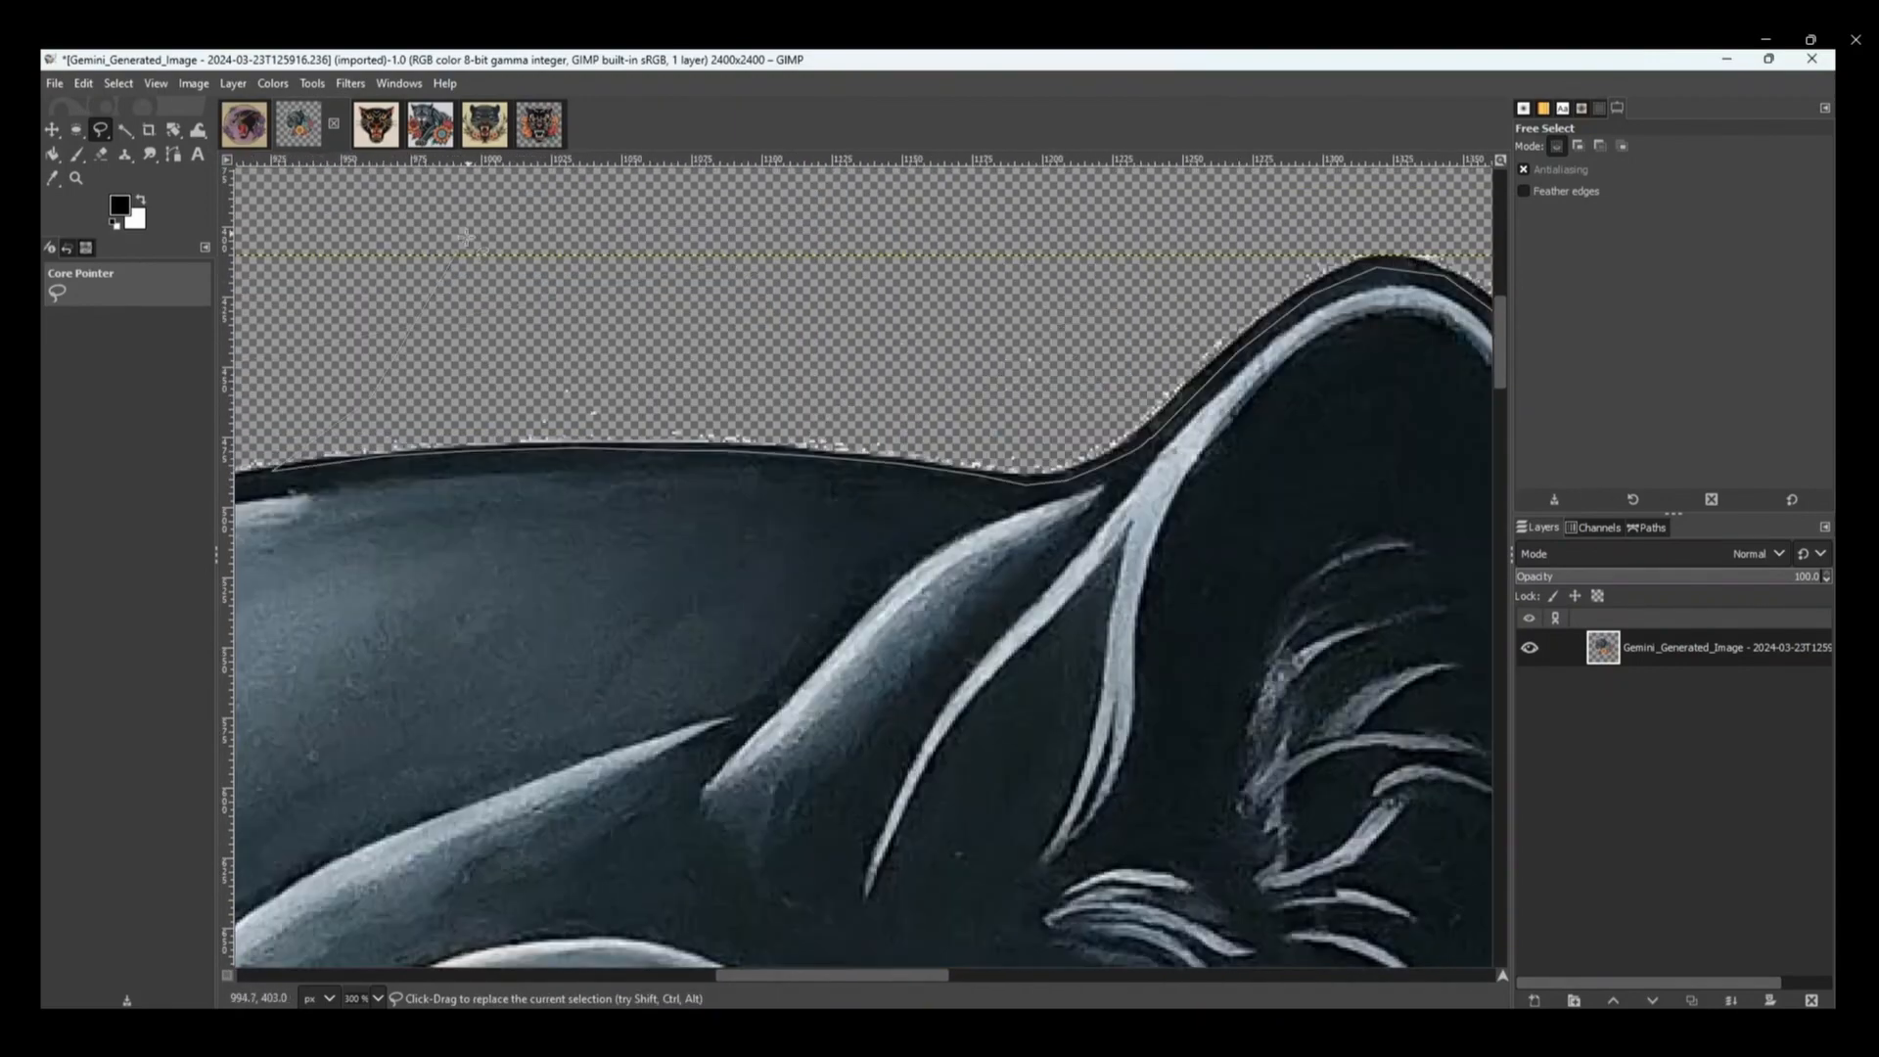
{"action": "left_click", "coordinate": [467, 237]}
{"action": "scroll", "coordinate": [467, 237], "scroll_direction": "right", "scroll_amount": 2}
{"action": "left_click", "coordinate": [1053, 529]}
{"action": "key", "text": "Delete"}
- Free-select and delete the specks along the forehead and around the panther's narrow far ear, and clear the selection
{"action": "scroll", "coordinate": [1053, 528], "scroll_direction": "down", "scroll_amount": 1}
{"action": "scroll", "coordinate": [1053, 529], "scroll_direction": "left", "scroll_amount": 3}
{"action": "scroll", "coordinate": [984, 614], "scroll_direction": "up", "scroll_amount": 1}
{"action": "key", "text": "s"}
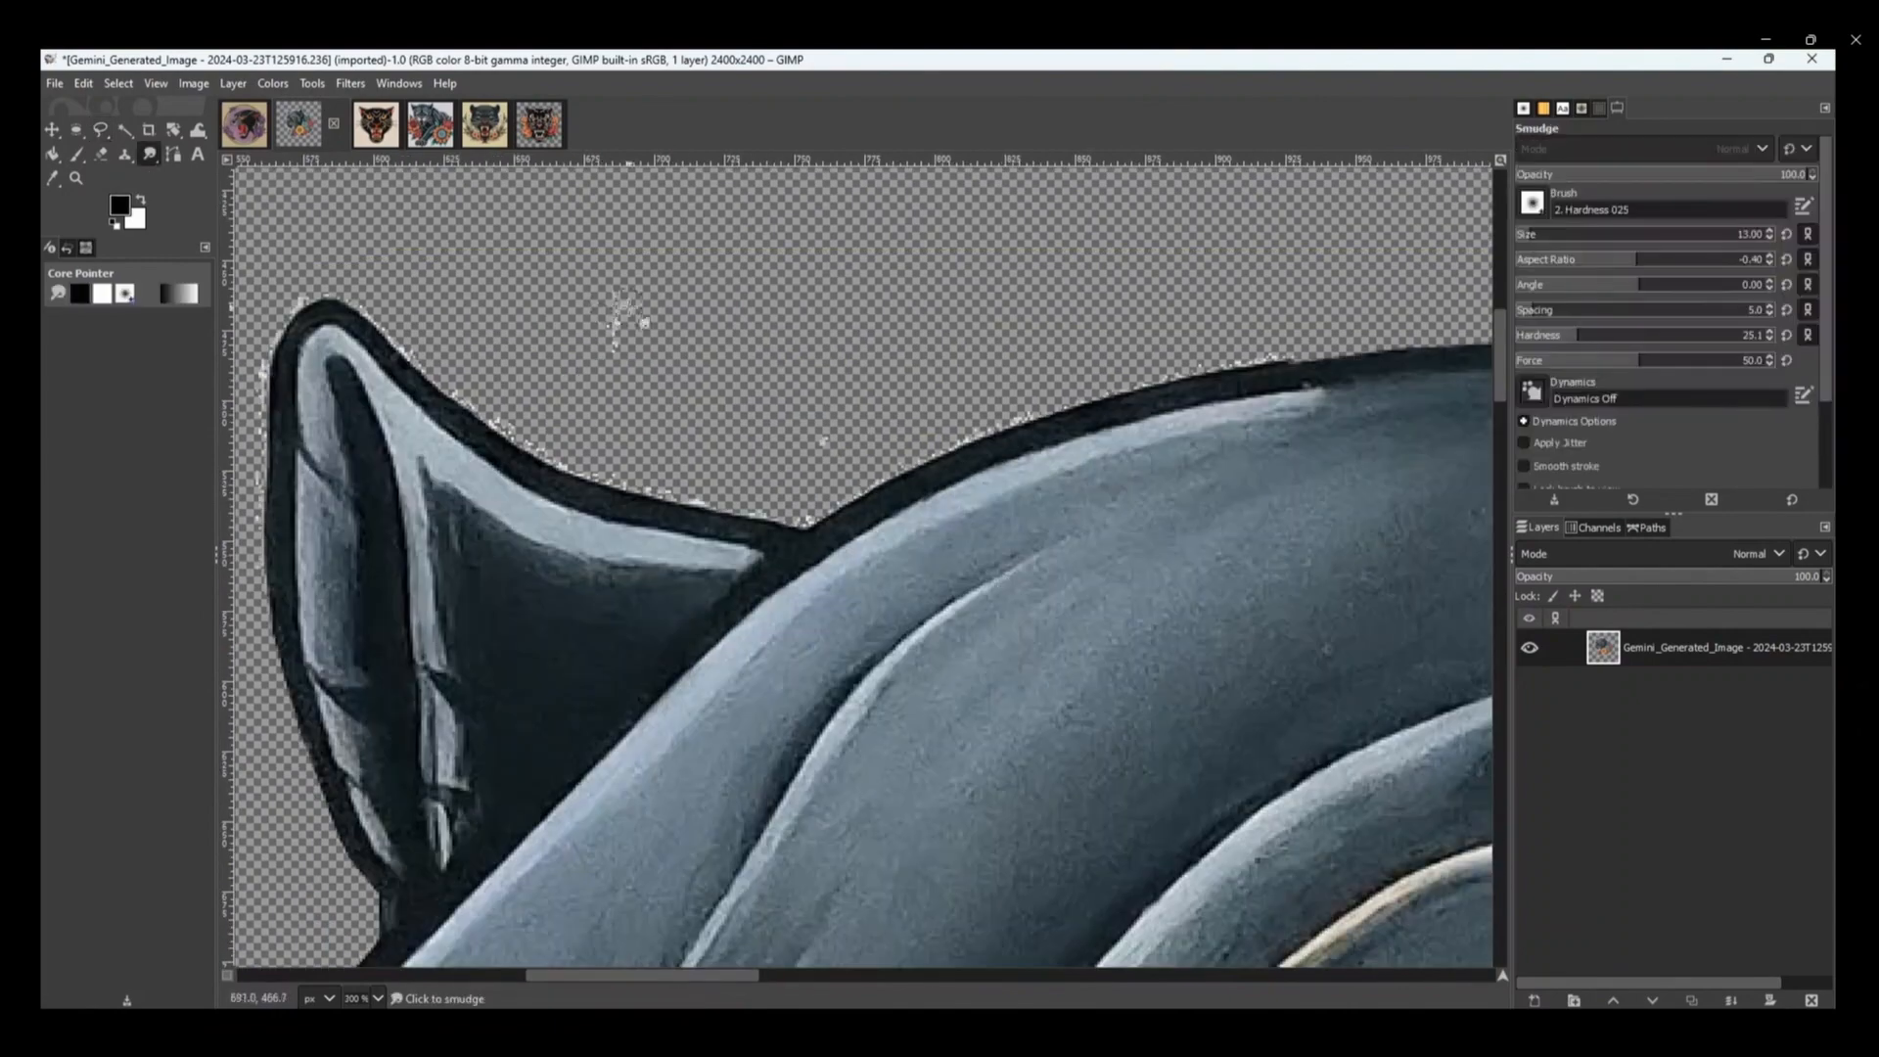
{"action": "key", "text": "f"}
{"action": "left_click", "coordinate": [1272, 361]}
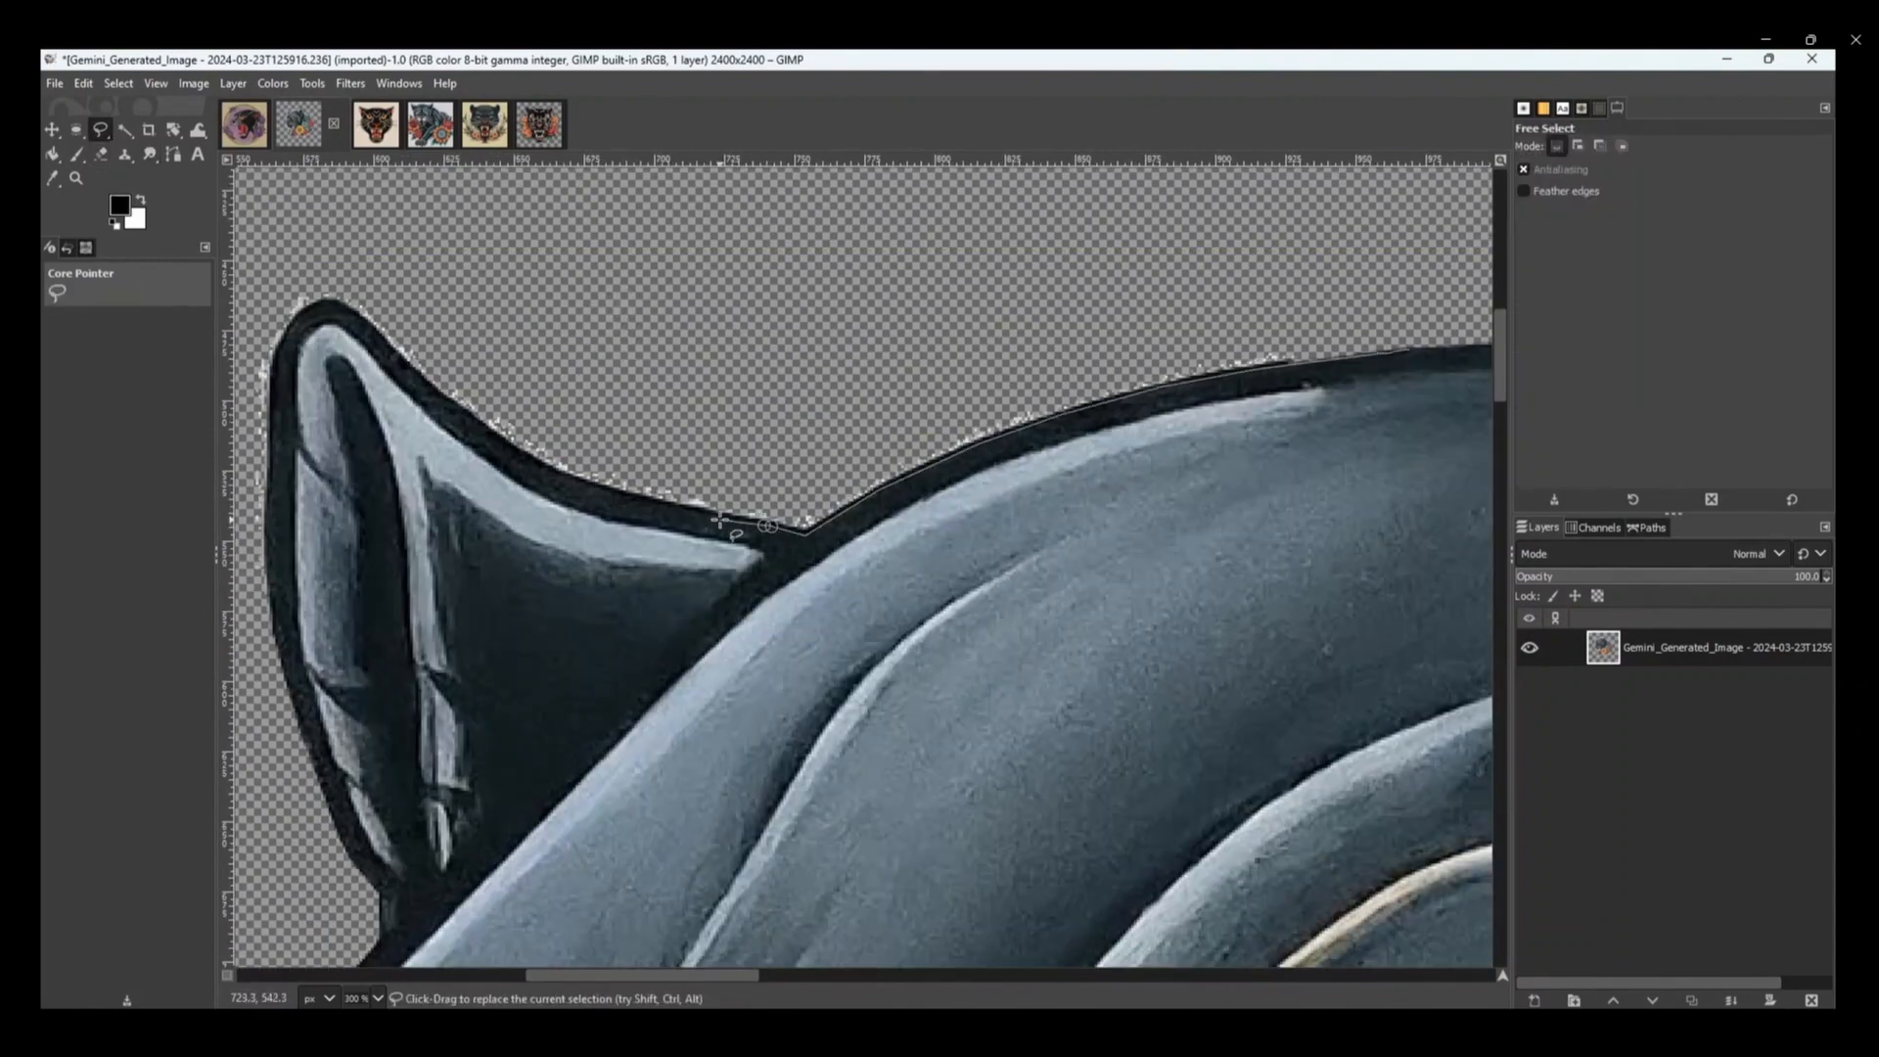
{"action": "left_click", "coordinate": [276, 617]}
{"action": "left_click", "coordinate": [1162, 235]}
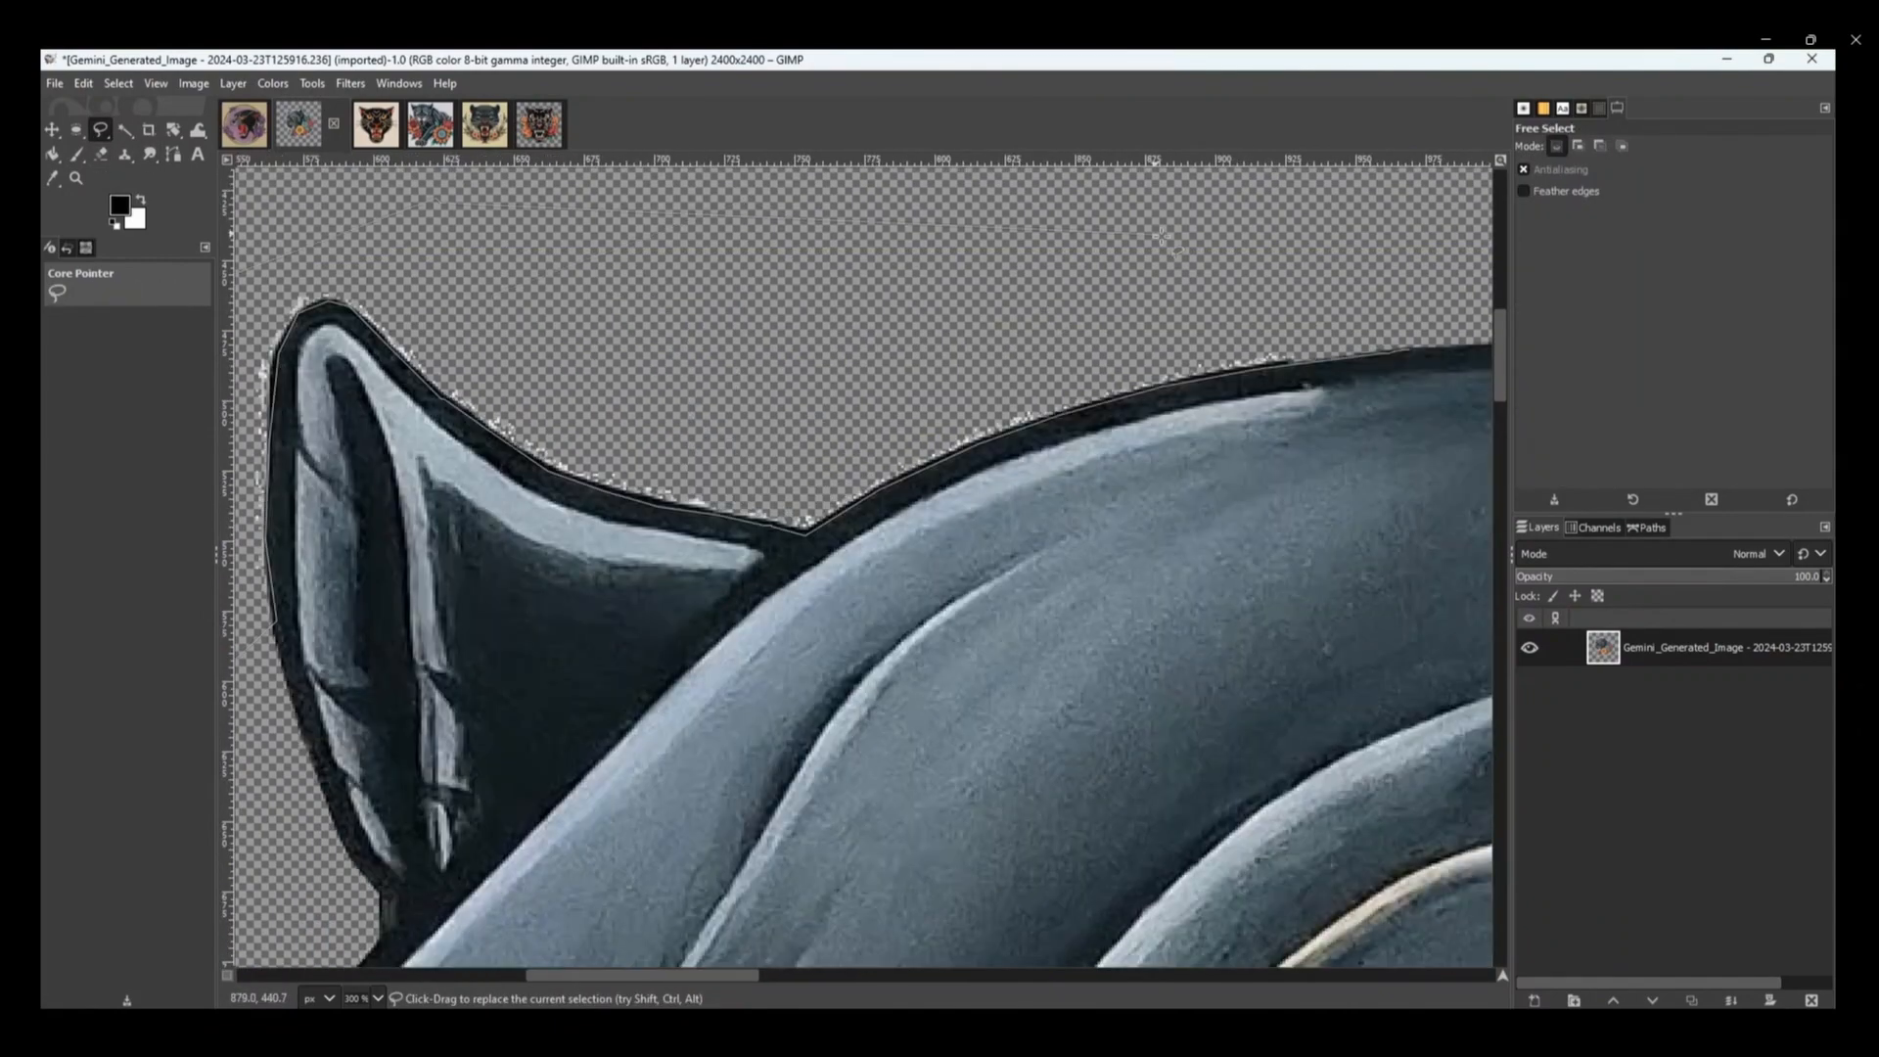
{"action": "scroll", "coordinate": [1162, 235], "scroll_direction": "right", "scroll_amount": 3}
{"action": "left_click", "coordinate": [1099, 355]}
{"action": "key", "text": "Delete"}
{"action": "key", "text": "ctrl+shift+a"}
- Free-select and delete the specks around the edge of the large leaf below the chin, and clear the selection
{"action": "scroll", "coordinate": [1099, 354], "scroll_direction": "down", "scroll_amount": 4}
{"action": "scroll", "coordinate": [608, 591], "scroll_direction": "down", "scroll_amount": 3}
{"action": "scroll", "coordinate": [723, 792], "scroll_direction": "up", "scroll_amount": 5}
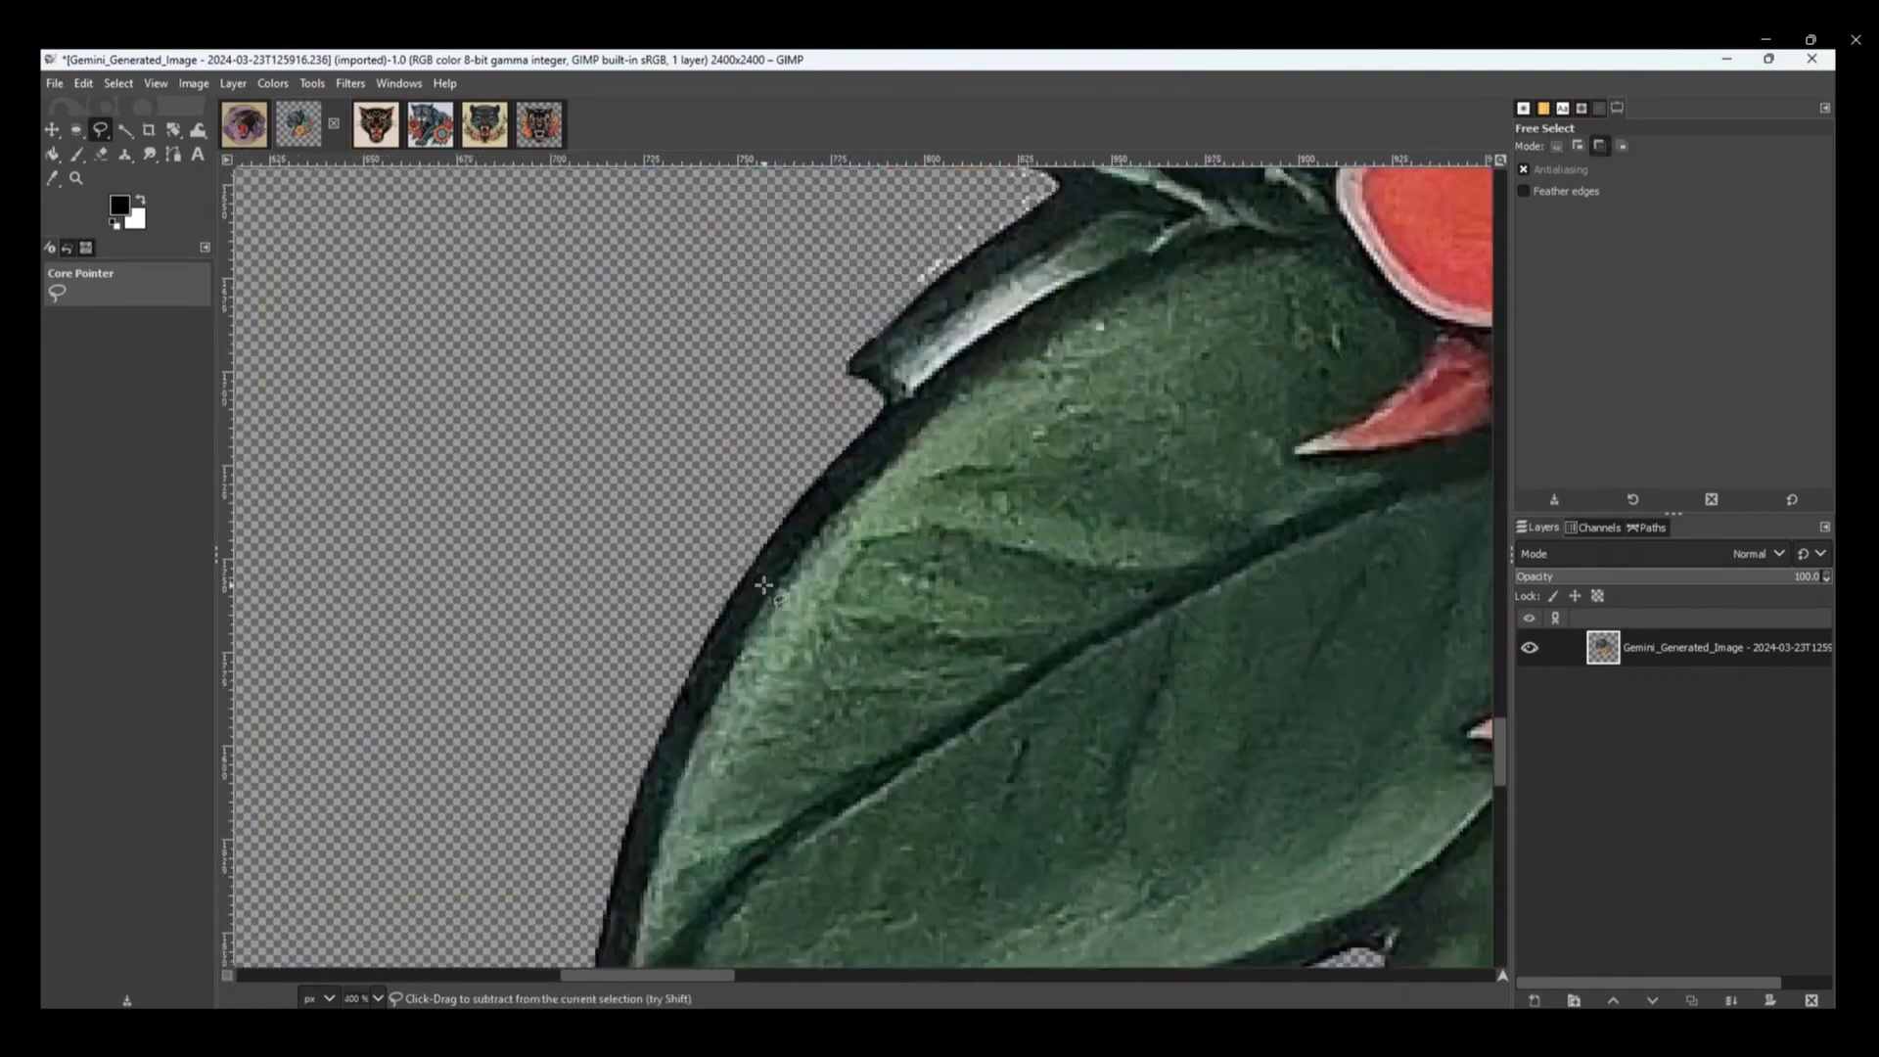
{"action": "left_click", "coordinate": [896, 528]}
{"action": "left_click", "coordinate": [1015, 556]}
{"action": "key", "text": "Delete"}
{"action": "key", "text": "ctrl+shift+a"}
- Examine the whole panther and the lower flower and leaf edges for leftover specks
{"action": "scroll", "coordinate": [894, 525], "scroll_direction": "down", "scroll_amount": 4}
{"action": "scroll", "coordinate": [931, 558], "scroll_direction": "down", "scroll_amount": 1}
{"action": "scroll", "coordinate": [930, 558], "scroll_direction": "up", "scroll_amount": 3}
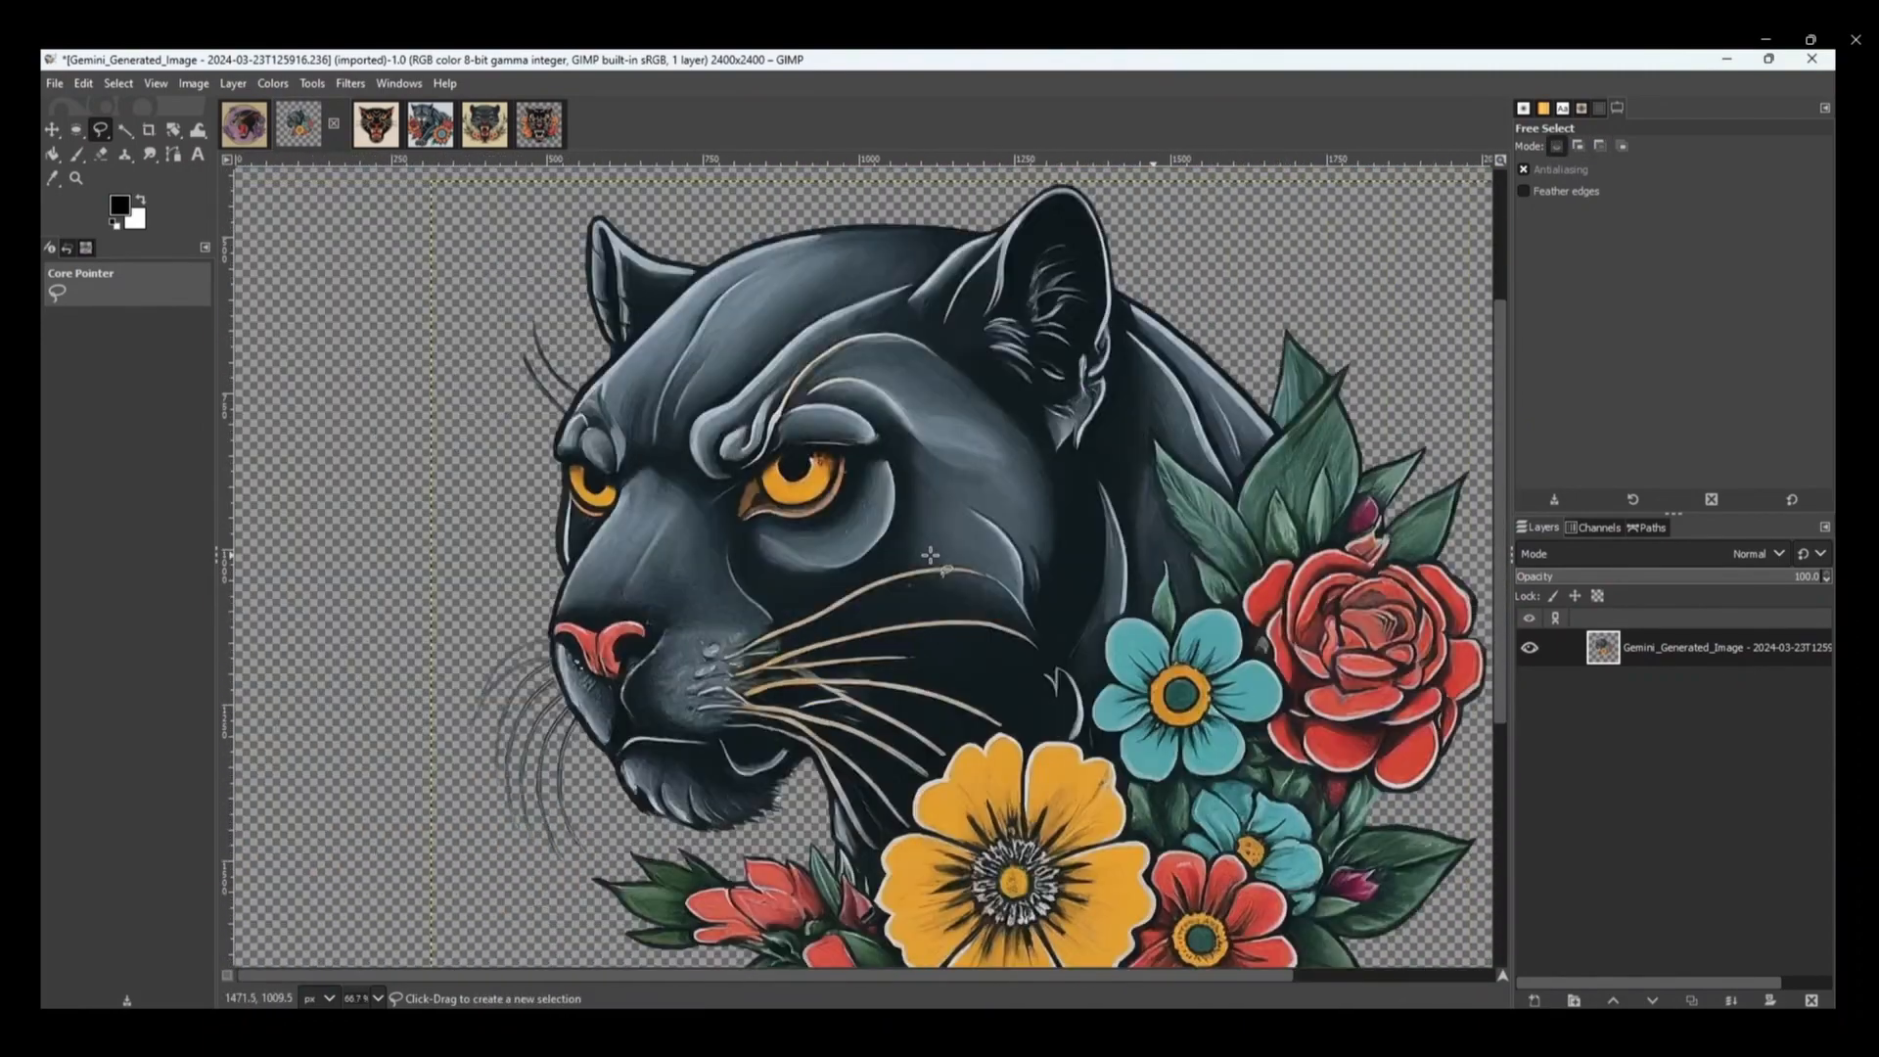
{"action": "scroll", "coordinate": [931, 558], "scroll_direction": "down", "scroll_amount": 1}
{"action": "scroll", "coordinate": [931, 558], "scroll_direction": "down", "scroll_amount": 4}
{"action": "scroll", "coordinate": [956, 566], "scroll_direction": "up", "scroll_amount": 3}
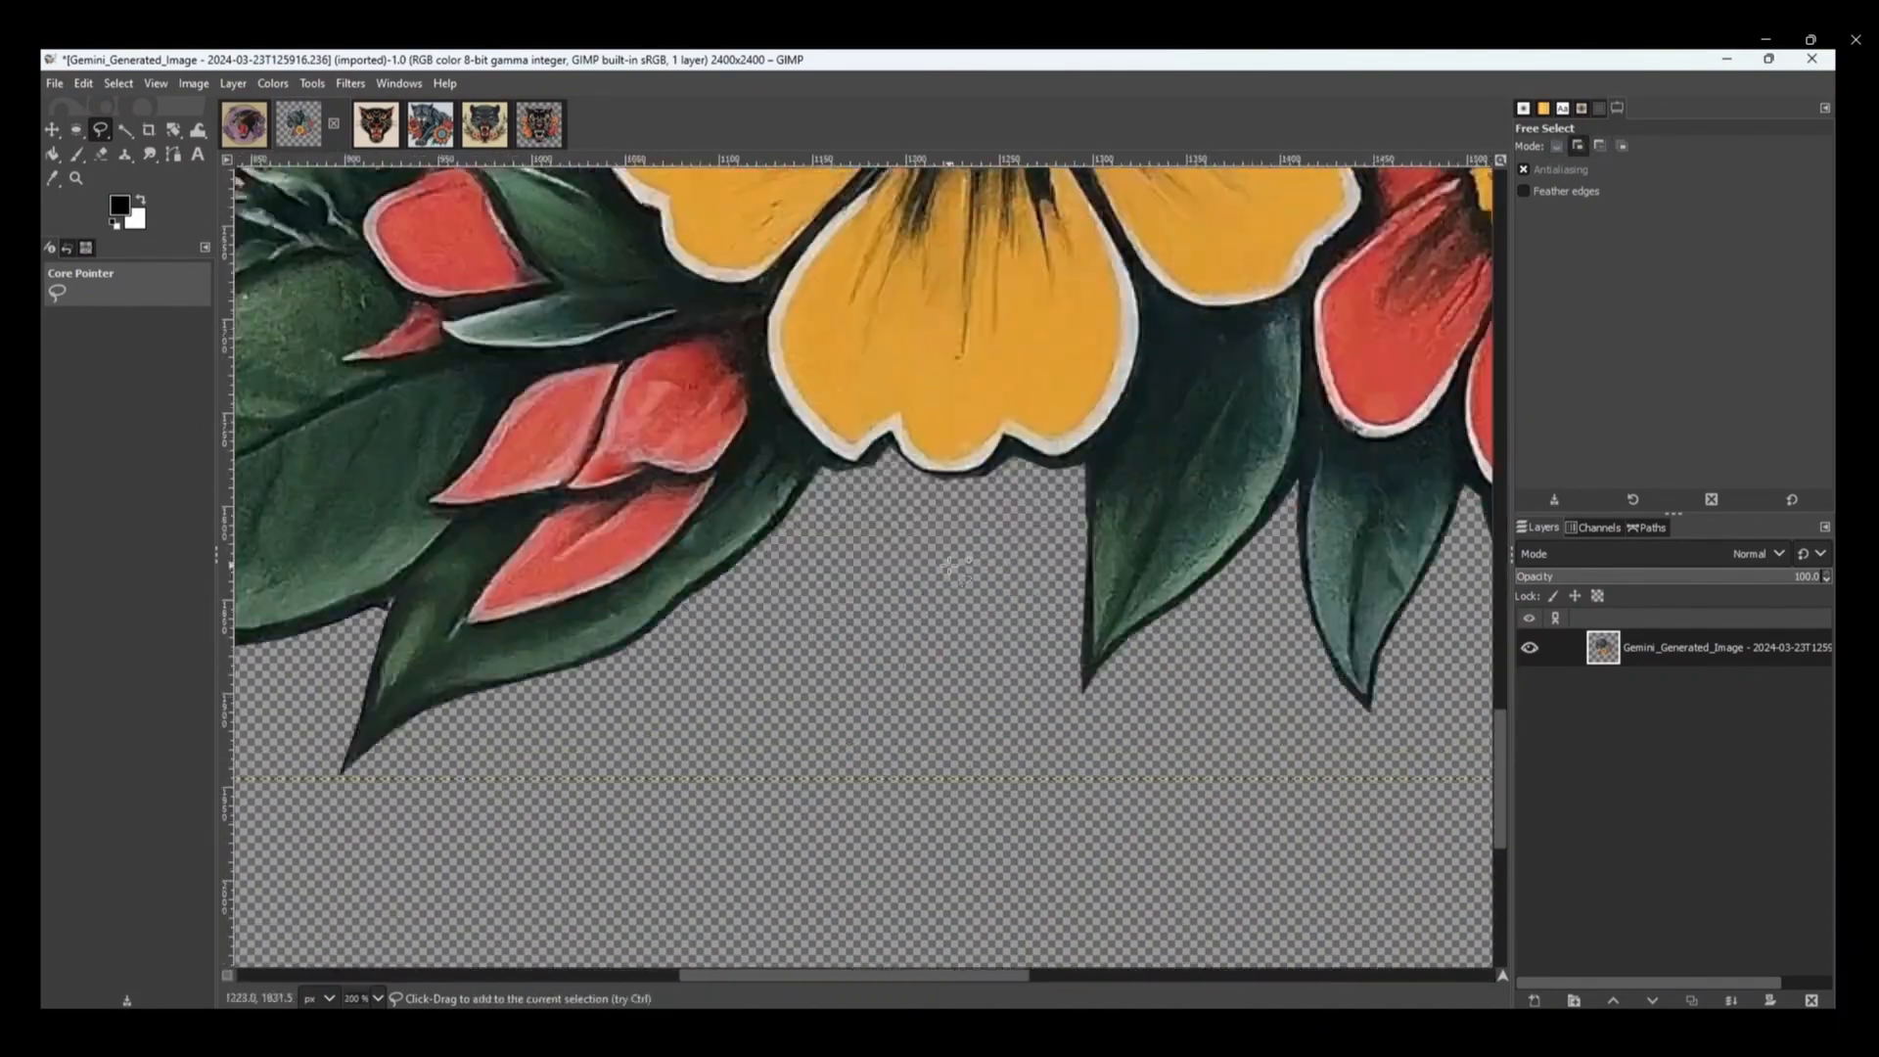
{"action": "scroll", "coordinate": [956, 566], "scroll_direction": "down", "scroll_amount": 3}
{"action": "scroll", "coordinate": [1082, 570], "scroll_direction": "up", "scroll_amount": 4}
{"action": "scroll", "coordinate": [1082, 570], "scroll_direction": "down", "scroll_amount": 6}
- Copy the cleaned panther image, paste it into the Inkscape document and fit it on the page
{"action": "key", "text": "m"}
{"action": "key", "text": "ctrl+c"}
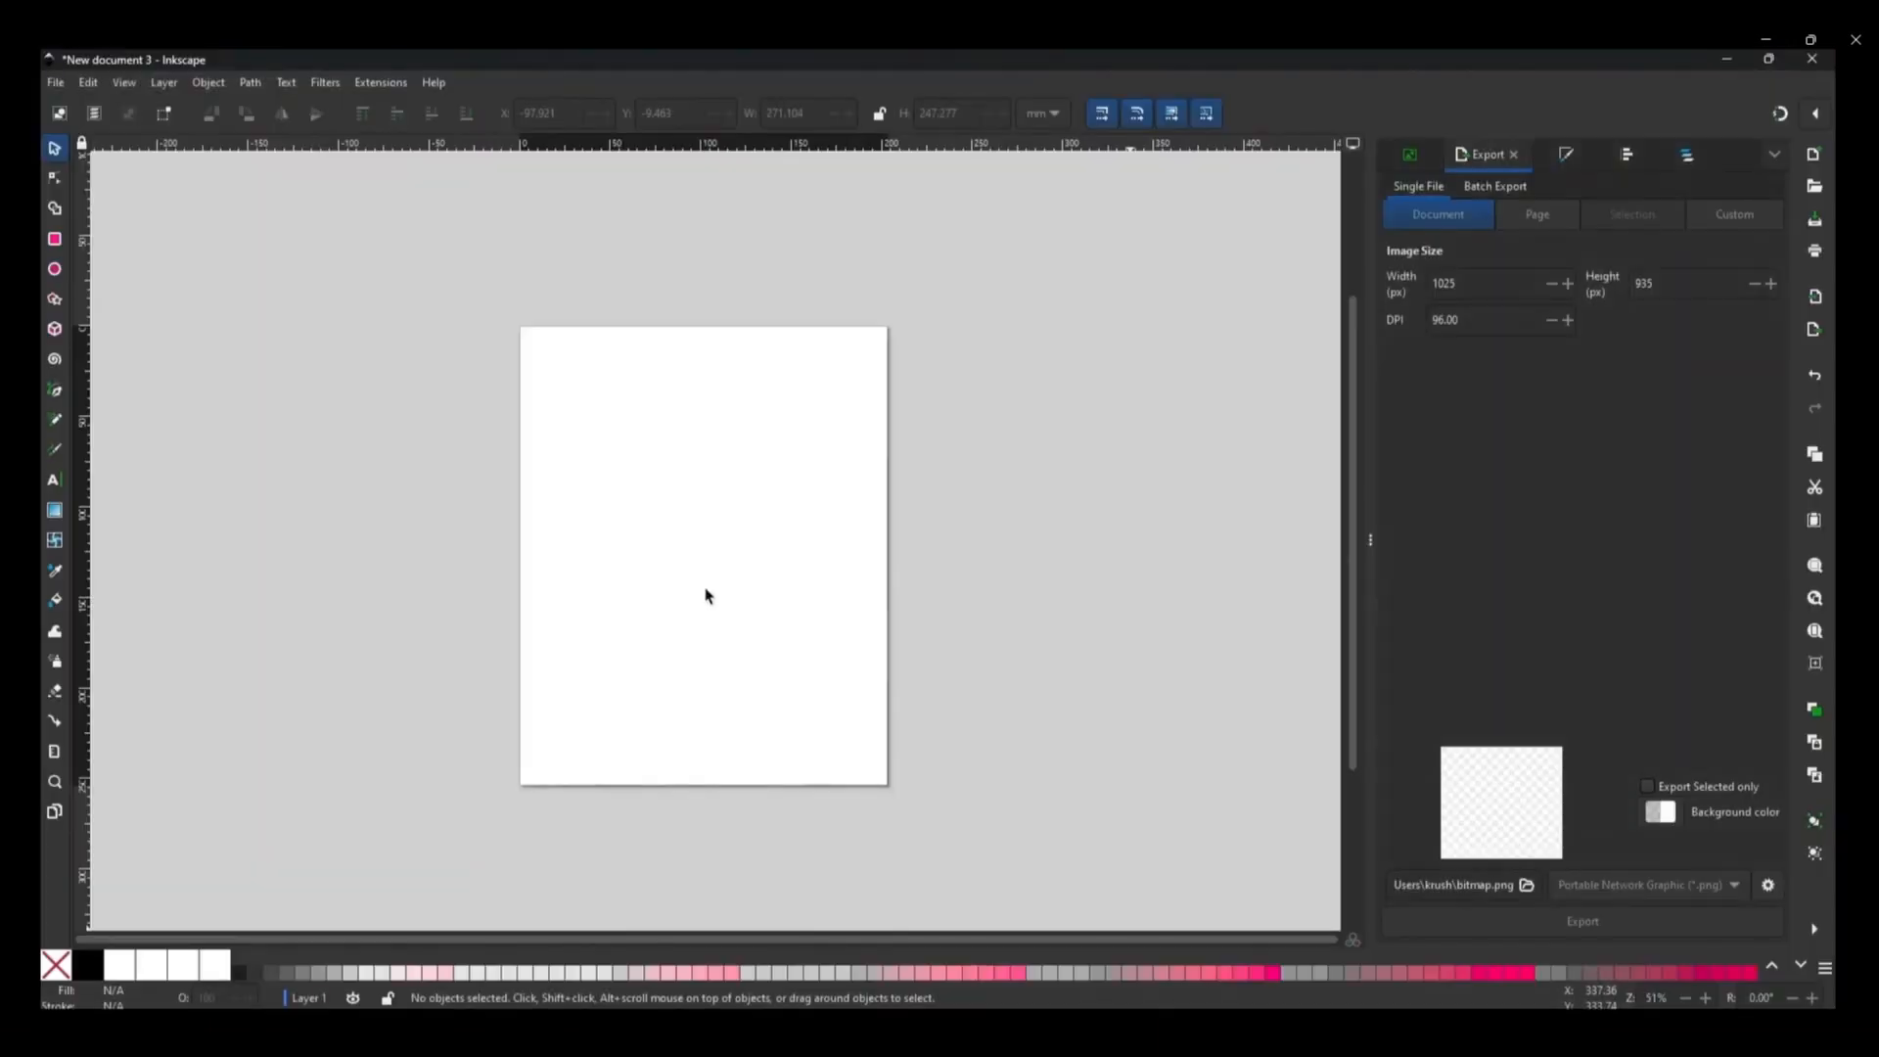
{"action": "key", "text": "ctrl+v"}
{"action": "left_click_drag", "start_coordinate": [514, 393], "coordinate": [546, 423]}
{"action": "mouse_move", "coordinate": [696, 578]}
{"action": "left_mouse_down"}
{"action": "mouse_move", "coordinate": [670, 555]}
{"action": "mouse_move", "coordinate": [673, 511]}
{"action": "mouse_move", "coordinate": [281, 372]}
{"action": "left_mouse_up"}
{"action": "left_click", "coordinate": [674, 746]}
{"action": "left_click", "coordinate": [670, 548]}
- Run a Trace Bitmap single scan on the pasted panther image
{"action": "left_click", "coordinate": [252, 84]}
{"action": "left_click", "coordinate": [293, 162]}
{"action": "left_click", "coordinate": [1624, 922]}
- Trace the colour panther image again in single scan with Autotrace detection
{"action": "left_click", "coordinate": [727, 527]}
{"action": "left_click", "coordinate": [1530, 242]}
{"action": "left_click", "coordinate": [1426, 331]}
{"action": "left_click", "coordinate": [1605, 923]}
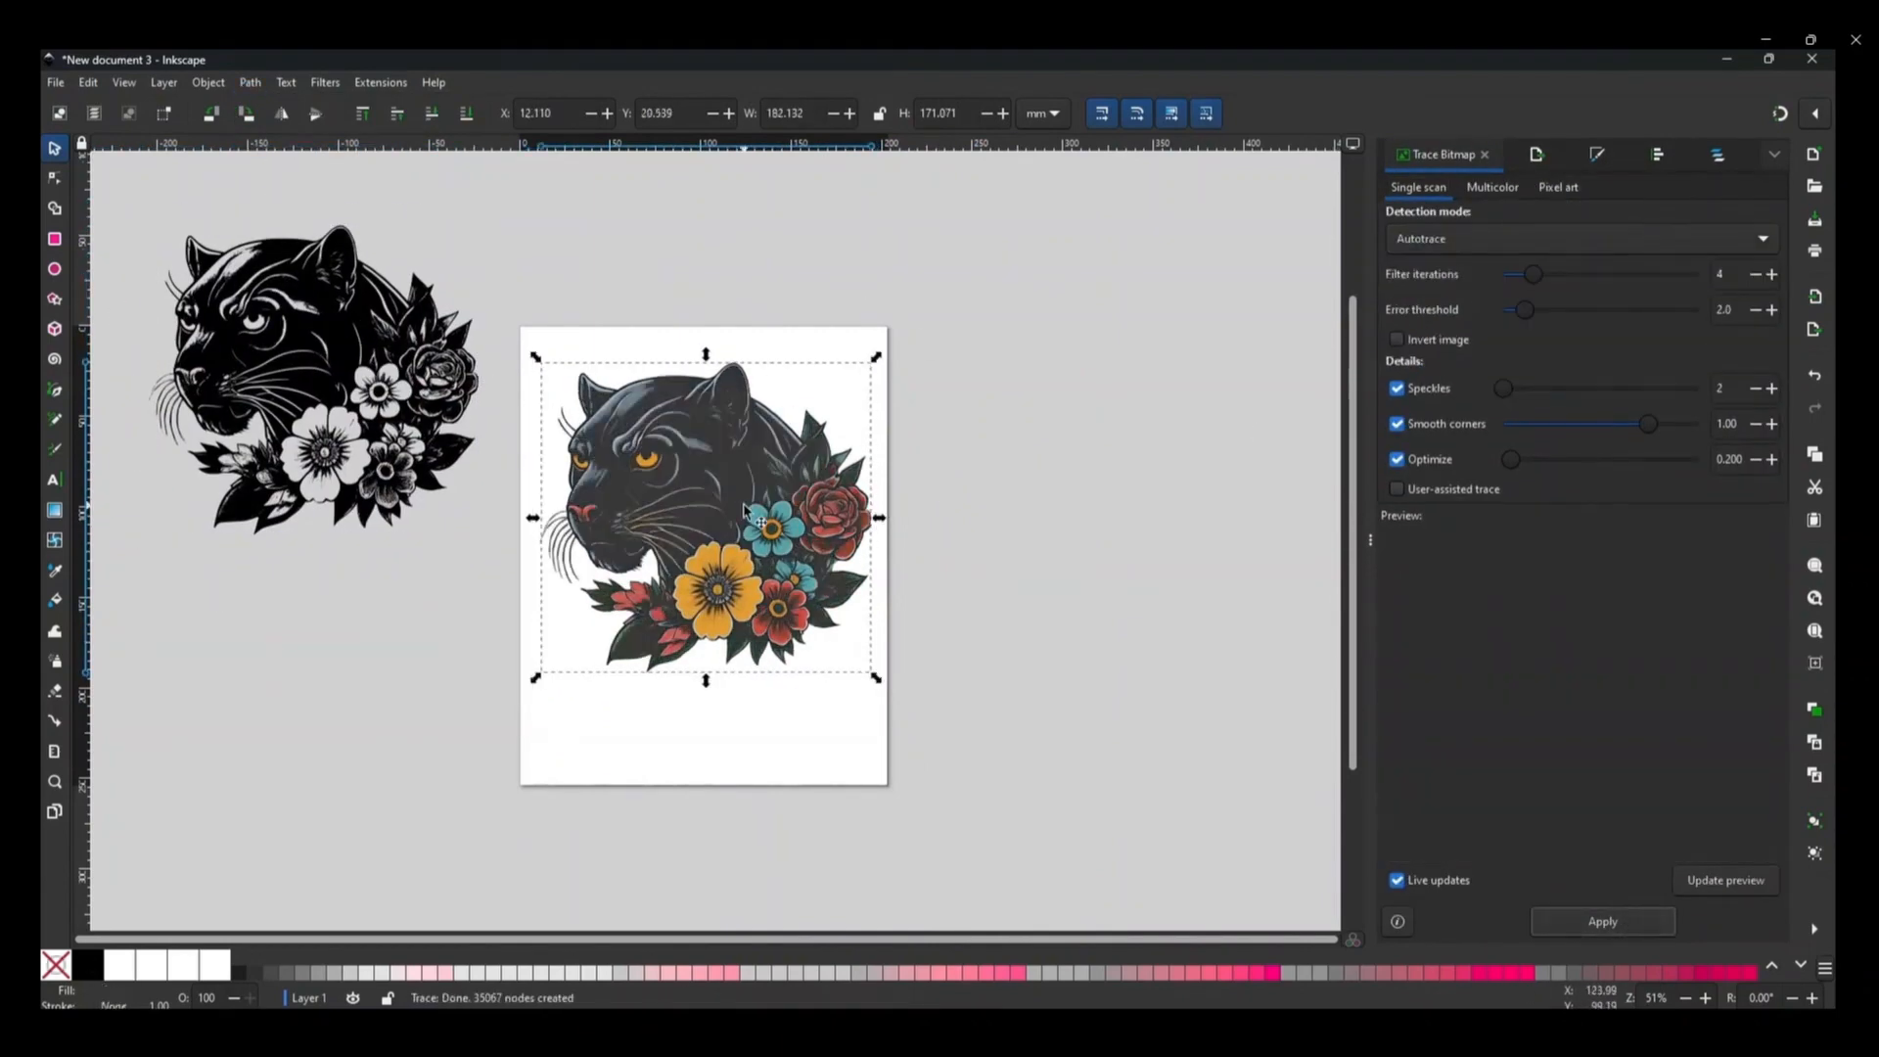
- Move the dark single-colour trace beside the page and delete the leftover trace covering the colour image
{"action": "mouse_move", "coordinate": [695, 509]}
{"action": "left_mouse_down"}
{"action": "mouse_move", "coordinate": [1082, 362]}
{"action": "mouse_move", "coordinate": [1081, 321]}
{"action": "left_mouse_up"}
{"action": "key", "text": "ctrl+z"}
{"action": "scroll", "coordinate": [840, 573], "scroll_direction": "up", "scroll_amount": 3}
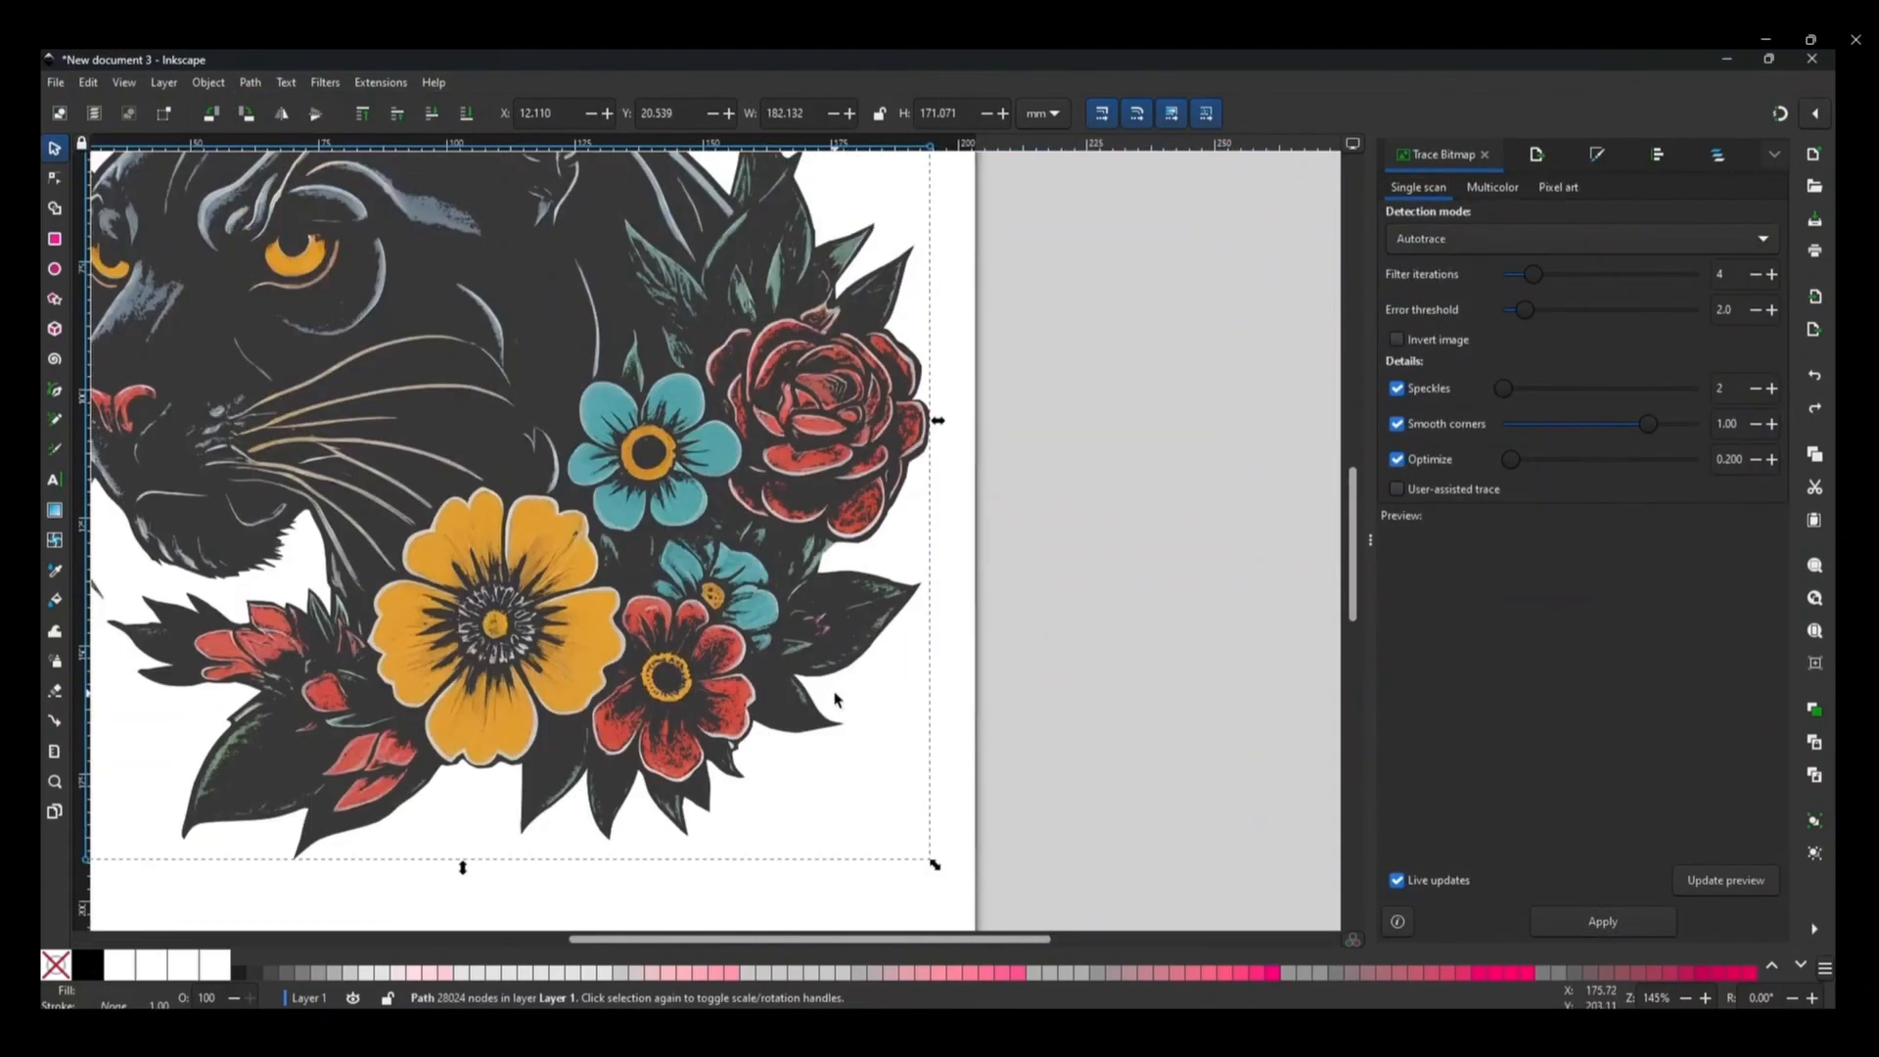
{"action": "scroll", "coordinate": [840, 699], "scroll_direction": "up", "scroll_amount": 4}
{"action": "scroll", "coordinate": [599, 559], "scroll_direction": "down", "scroll_amount": 1}
{"action": "left_click", "coordinate": [549, 474]}
{"action": "scroll", "coordinate": [544, 470], "scroll_direction": "down", "scroll_amount": 1}
{"action": "left_click_drag", "start_coordinate": [595, 476], "coordinate": [1168, 382]}
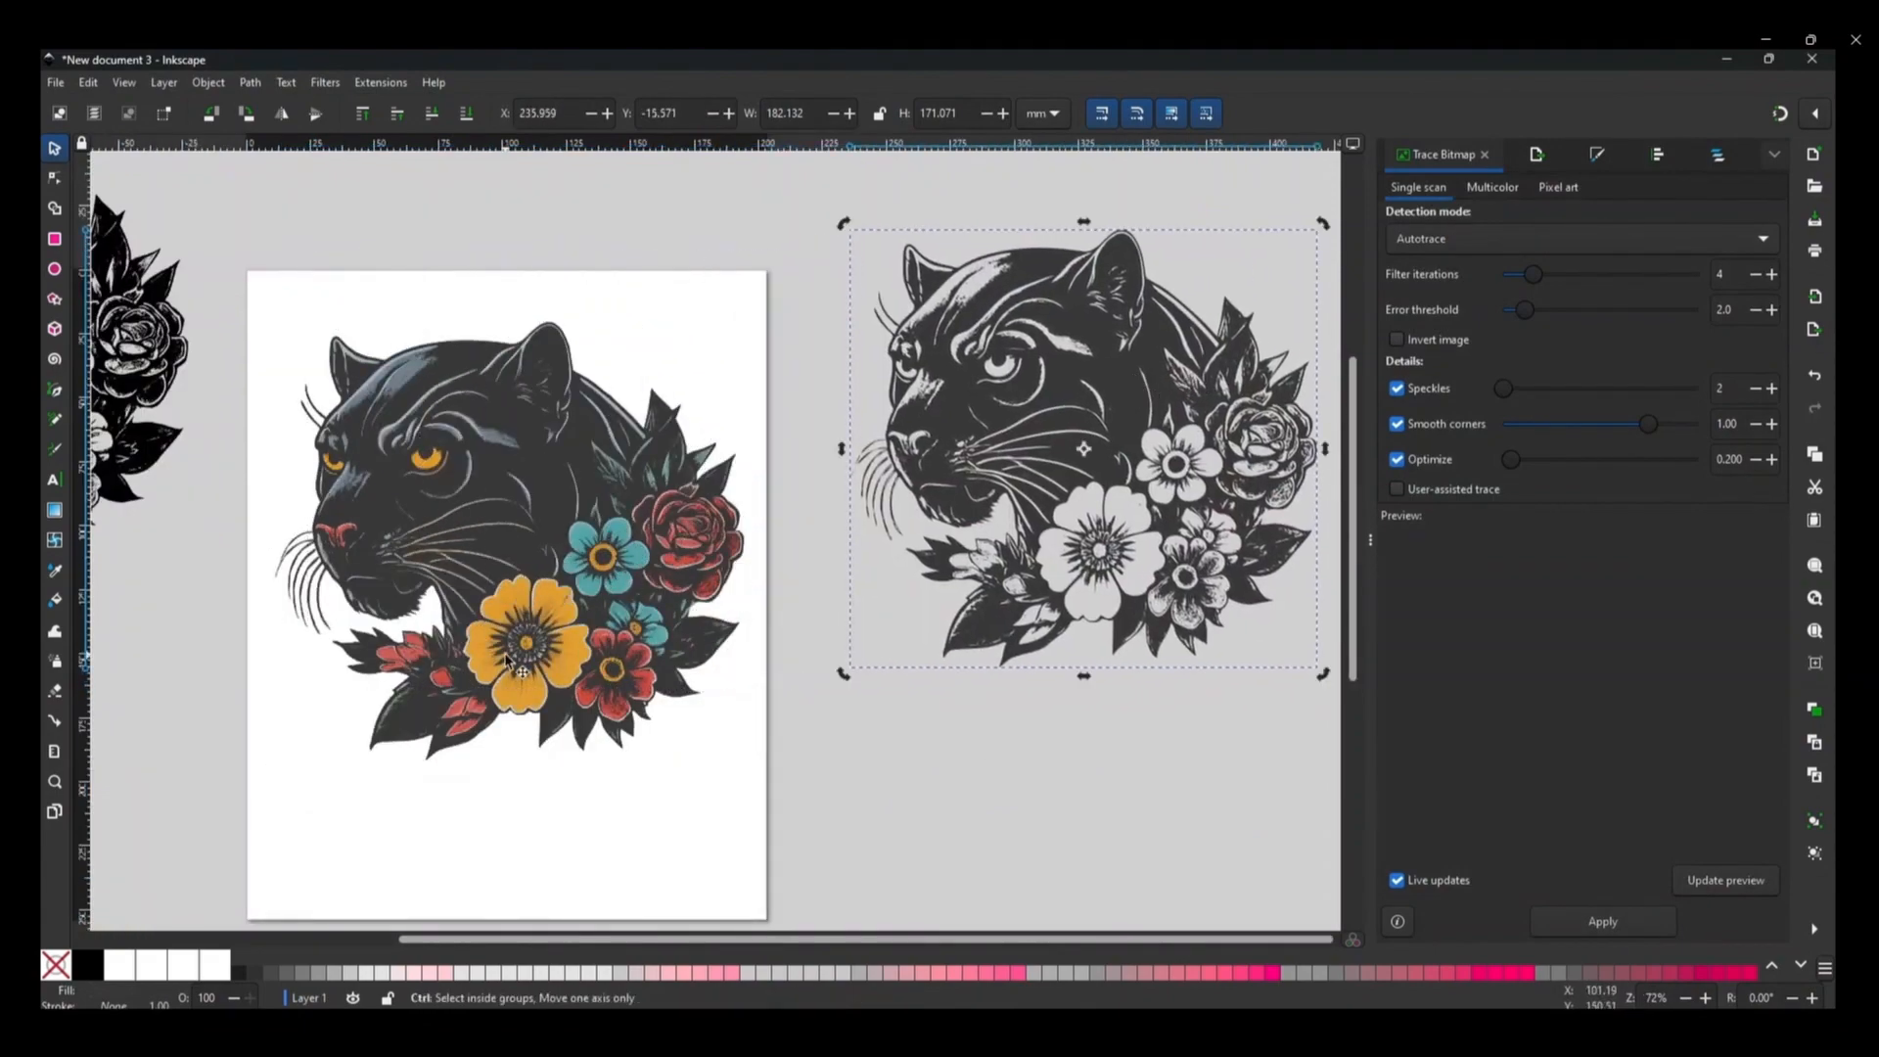
{"action": "scroll", "coordinate": [508, 650], "scroll_direction": "up", "scroll_amount": 1}
{"action": "left_click", "coordinate": [1023, 805]}
{"action": "left_click", "coordinate": [558, 396]}
{"action": "key", "text": "Delete"}
- Select the colour panther image and set the bitmap trace to Multicolor with Colors detection
{"action": "scroll", "coordinate": [563, 401], "scroll_direction": "down", "scroll_amount": 2}
{"action": "left_click", "coordinate": [572, 411]}
{"action": "left_click", "coordinate": [1492, 187]}
{"action": "left_click", "coordinate": [1485, 244]}
{"action": "left_click", "coordinate": [1428, 269]}
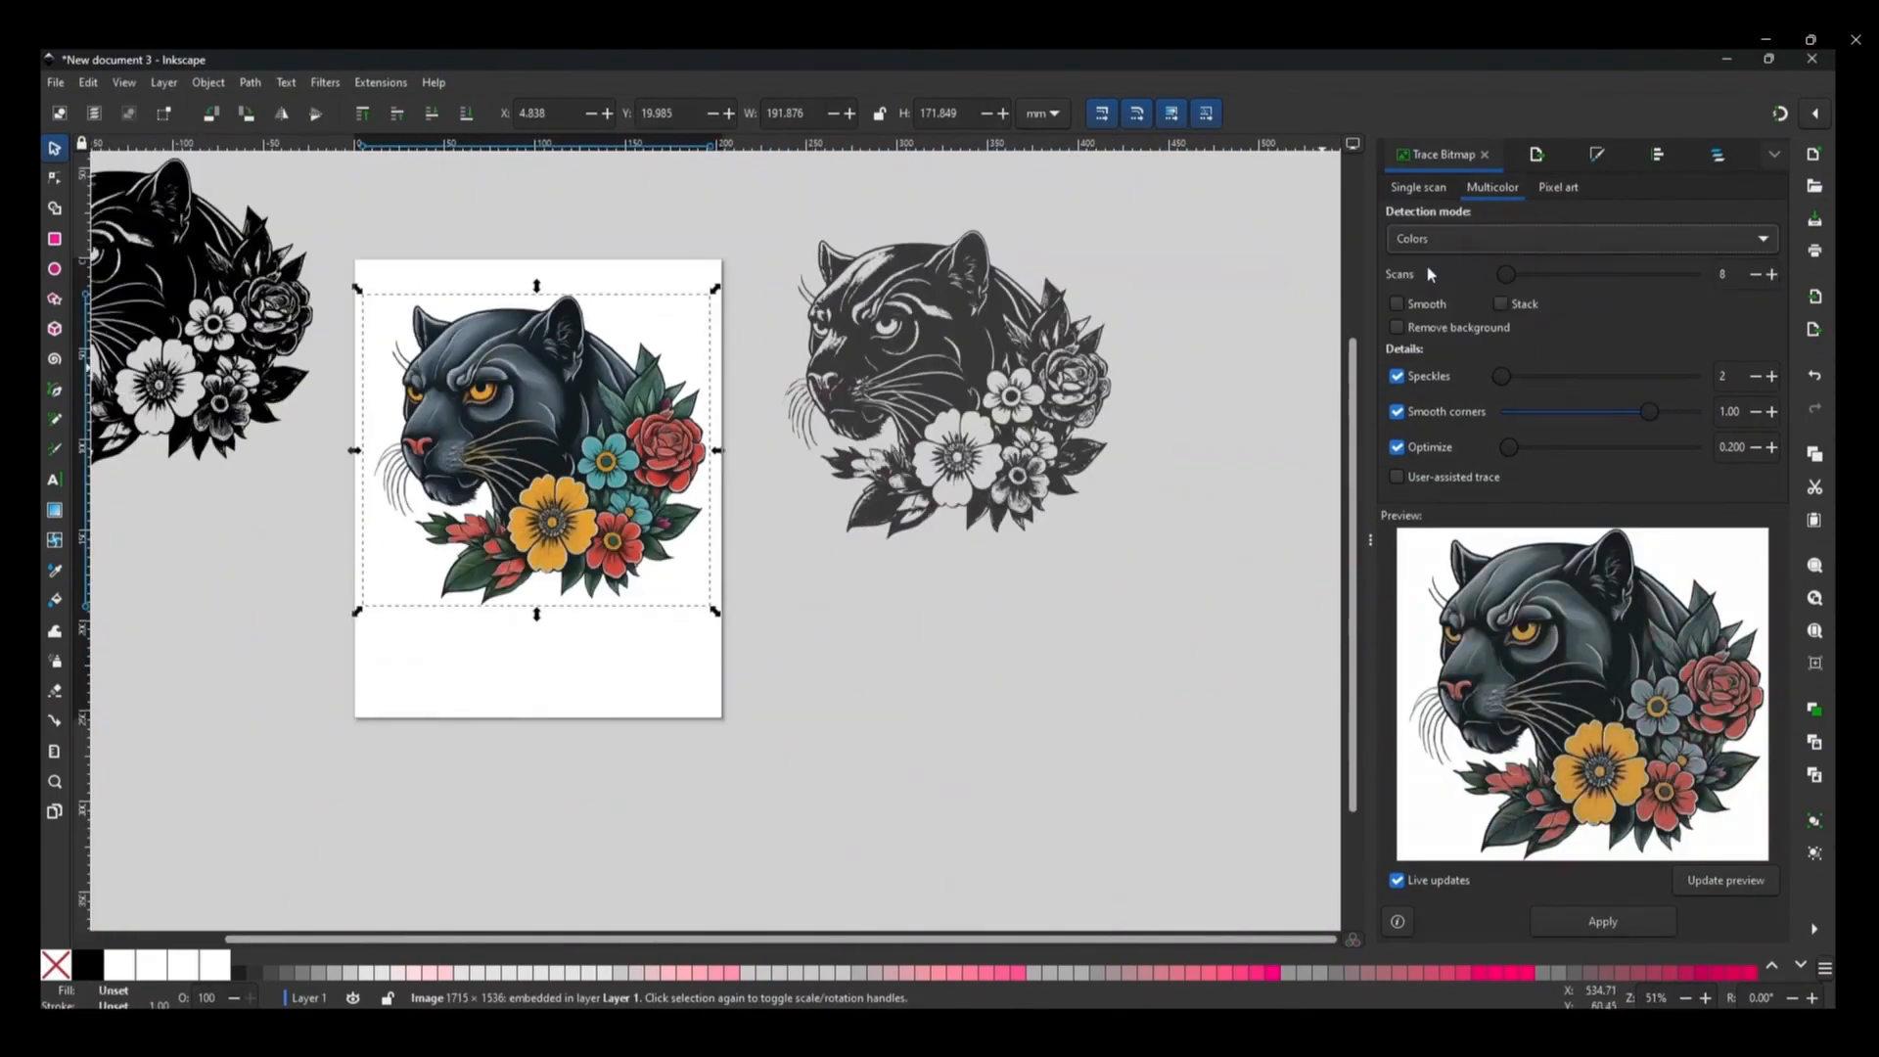
- Try the multicolor trace without background removal, move the result aside and delete it
{"action": "left_click", "coordinate": [1603, 922]}
{"action": "left_click_drag", "start_coordinate": [534, 444], "coordinate": [1100, 698]}
{"action": "key", "text": "Delete"}
- Trace the colour image in multicolor with Remove background enabled, and place the result below the dark trace
{"action": "left_click", "coordinate": [1408, 324]}
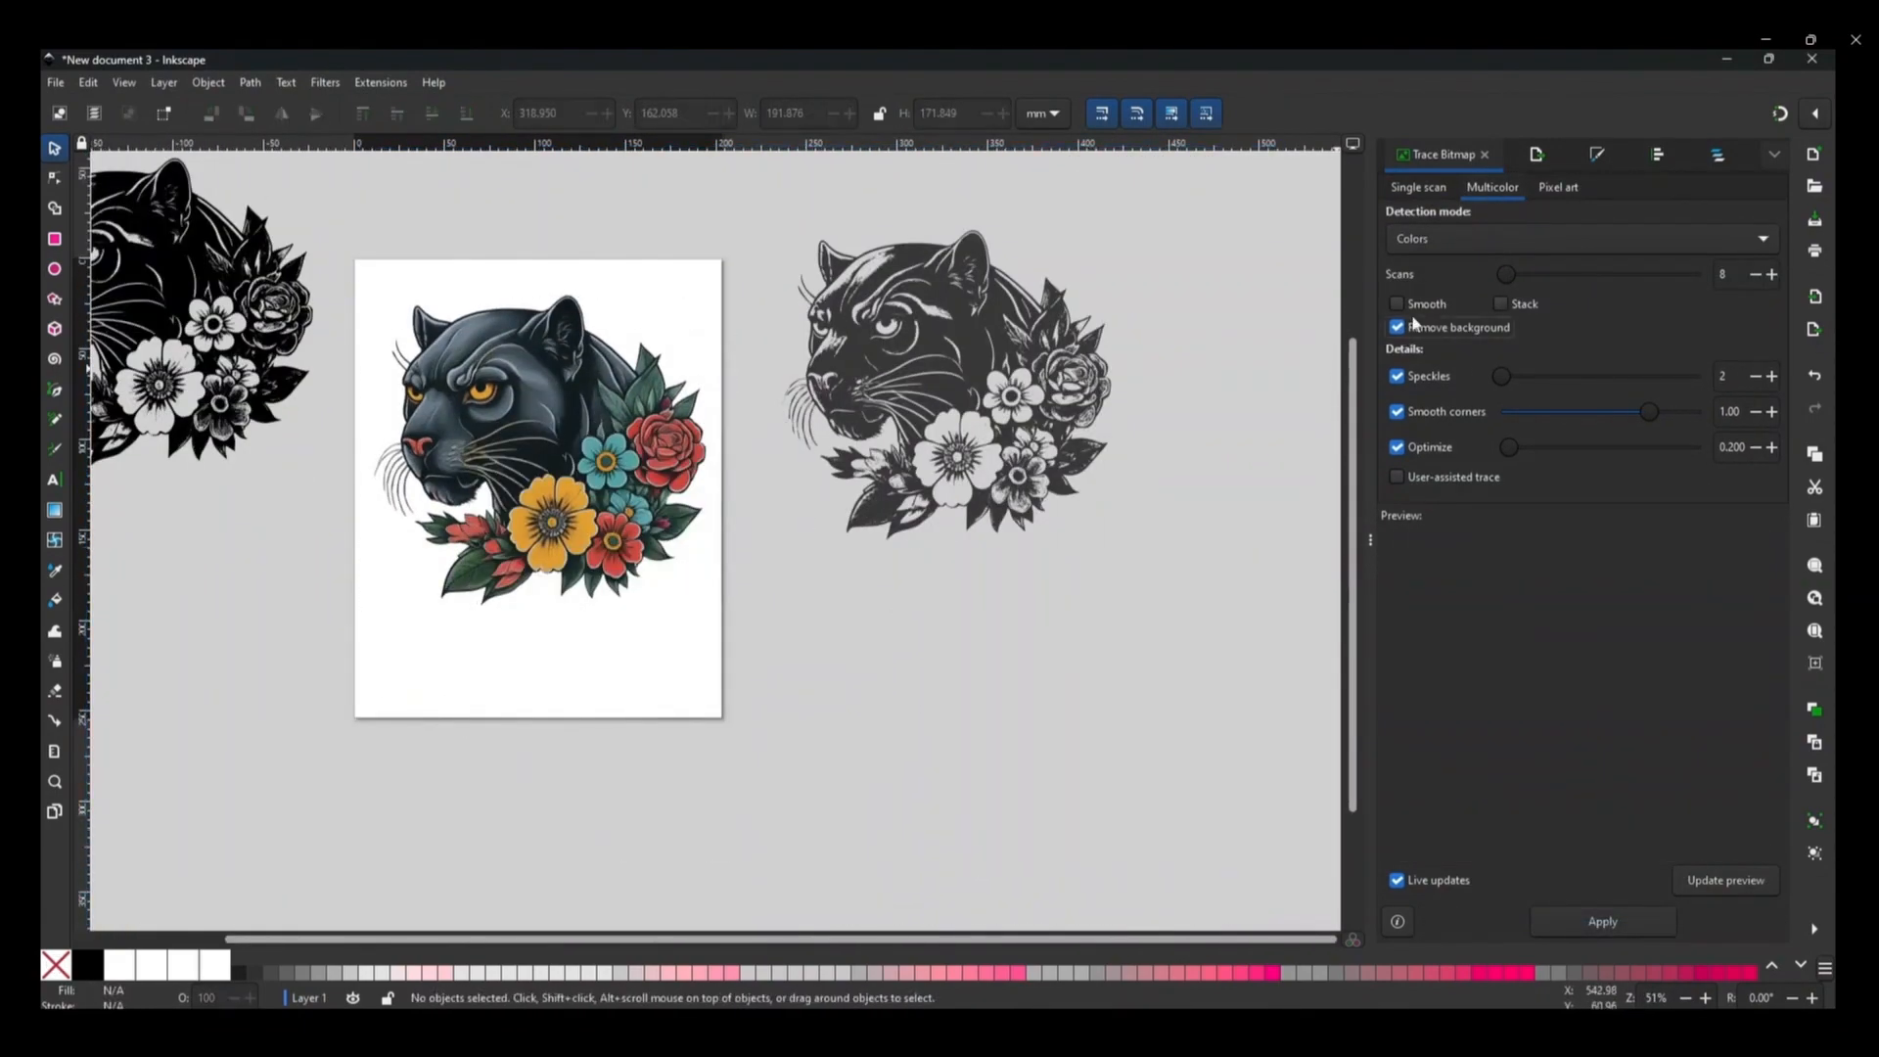
{"action": "left_click", "coordinate": [440, 460]}
{"action": "left_click", "coordinate": [1592, 924]}
{"action": "mouse_move", "coordinate": [563, 494]}
{"action": "left_mouse_down"}
{"action": "mouse_move", "coordinate": [674, 595]}
{"action": "mouse_move", "coordinate": [981, 786]}
{"action": "mouse_move", "coordinate": [1063, 800]}
{"action": "left_mouse_up"}
{"action": "left_click", "coordinate": [1225, 720]}
- Shrink the colour panther image, move it off the page as a reference and place the black trace on the page
{"action": "left_click", "coordinate": [607, 421]}
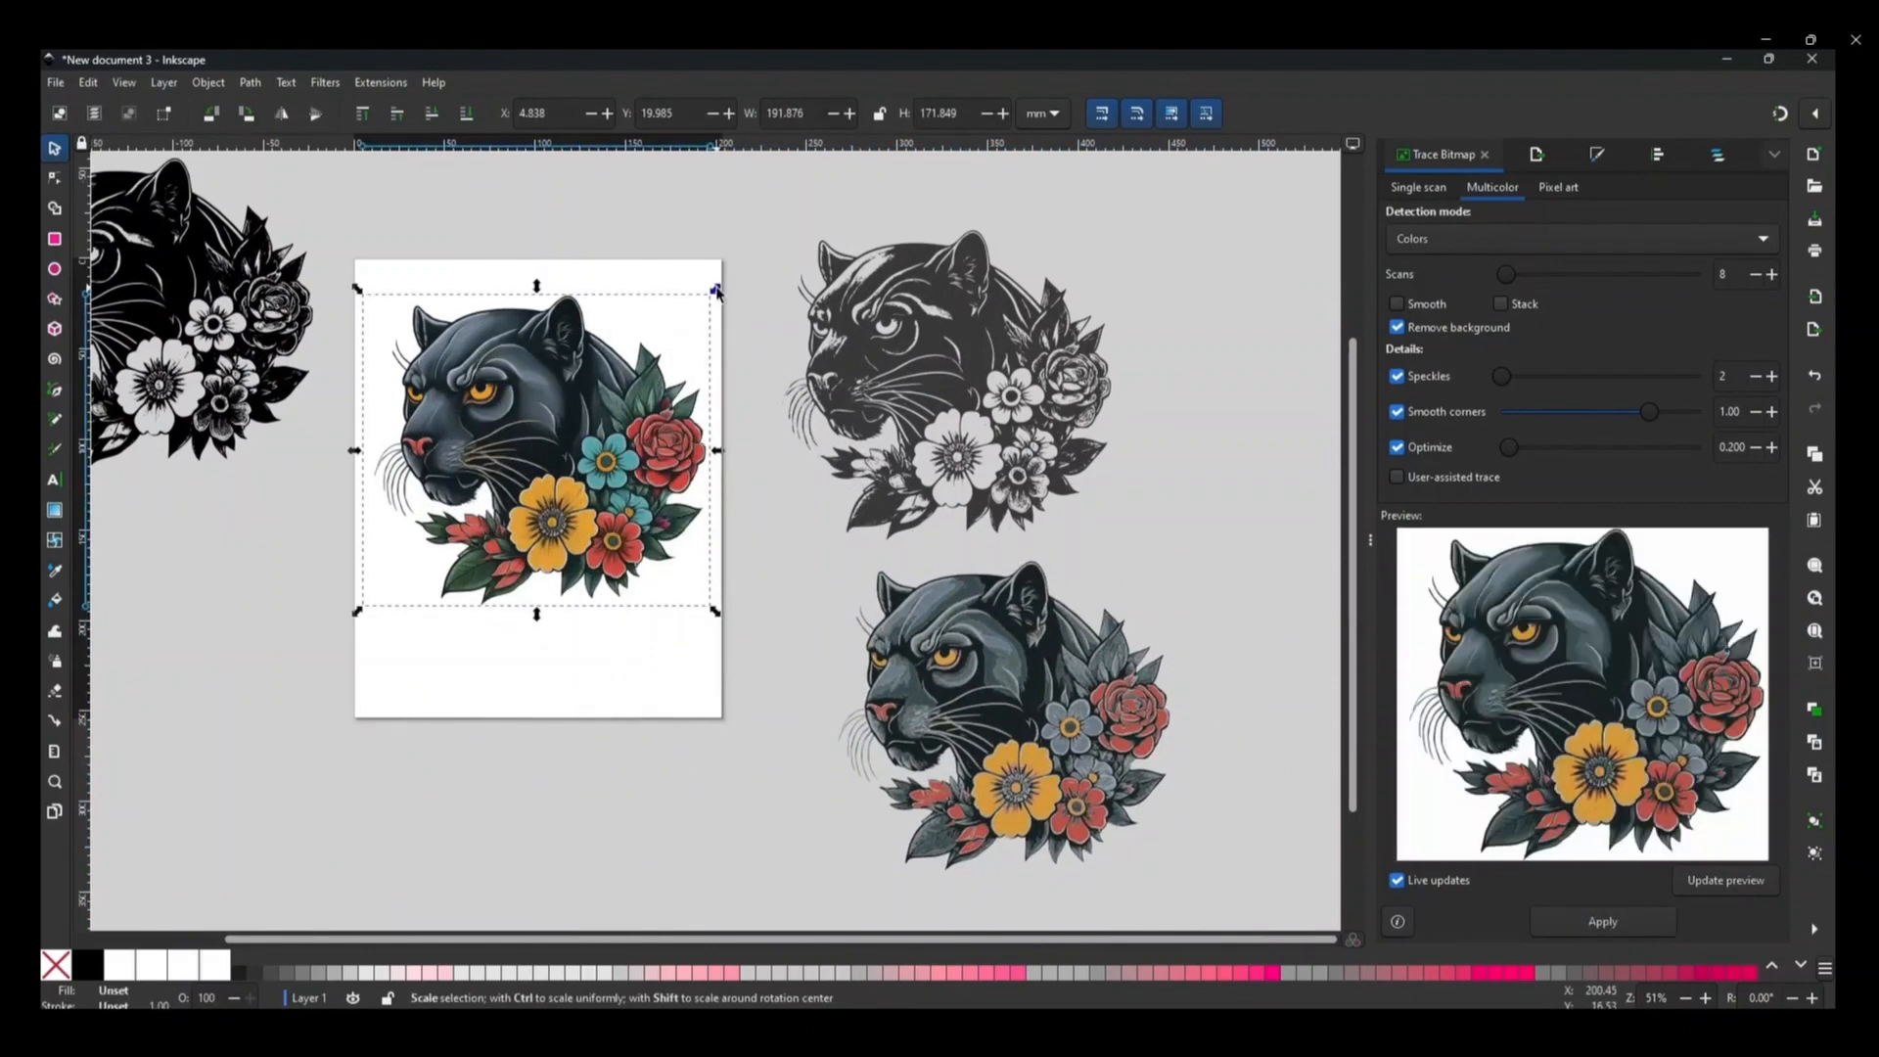
{"action": "left_click_drag", "start_coordinate": [720, 286], "coordinate": [585, 408]}
{"action": "left_click_drag", "start_coordinate": [470, 514], "coordinate": [223, 611]}
{"action": "left_click_drag", "start_coordinate": [172, 303], "coordinate": [557, 454]}
- Try to pick the yellow flower's colour from the reference image with the black trace selected, and undo the fill
{"action": "scroll", "coordinate": [125, 605], "scroll_direction": "up", "scroll_amount": 1}
{"action": "left_click", "coordinate": [55, 573]}
{"action": "left_click", "coordinate": [293, 686]}
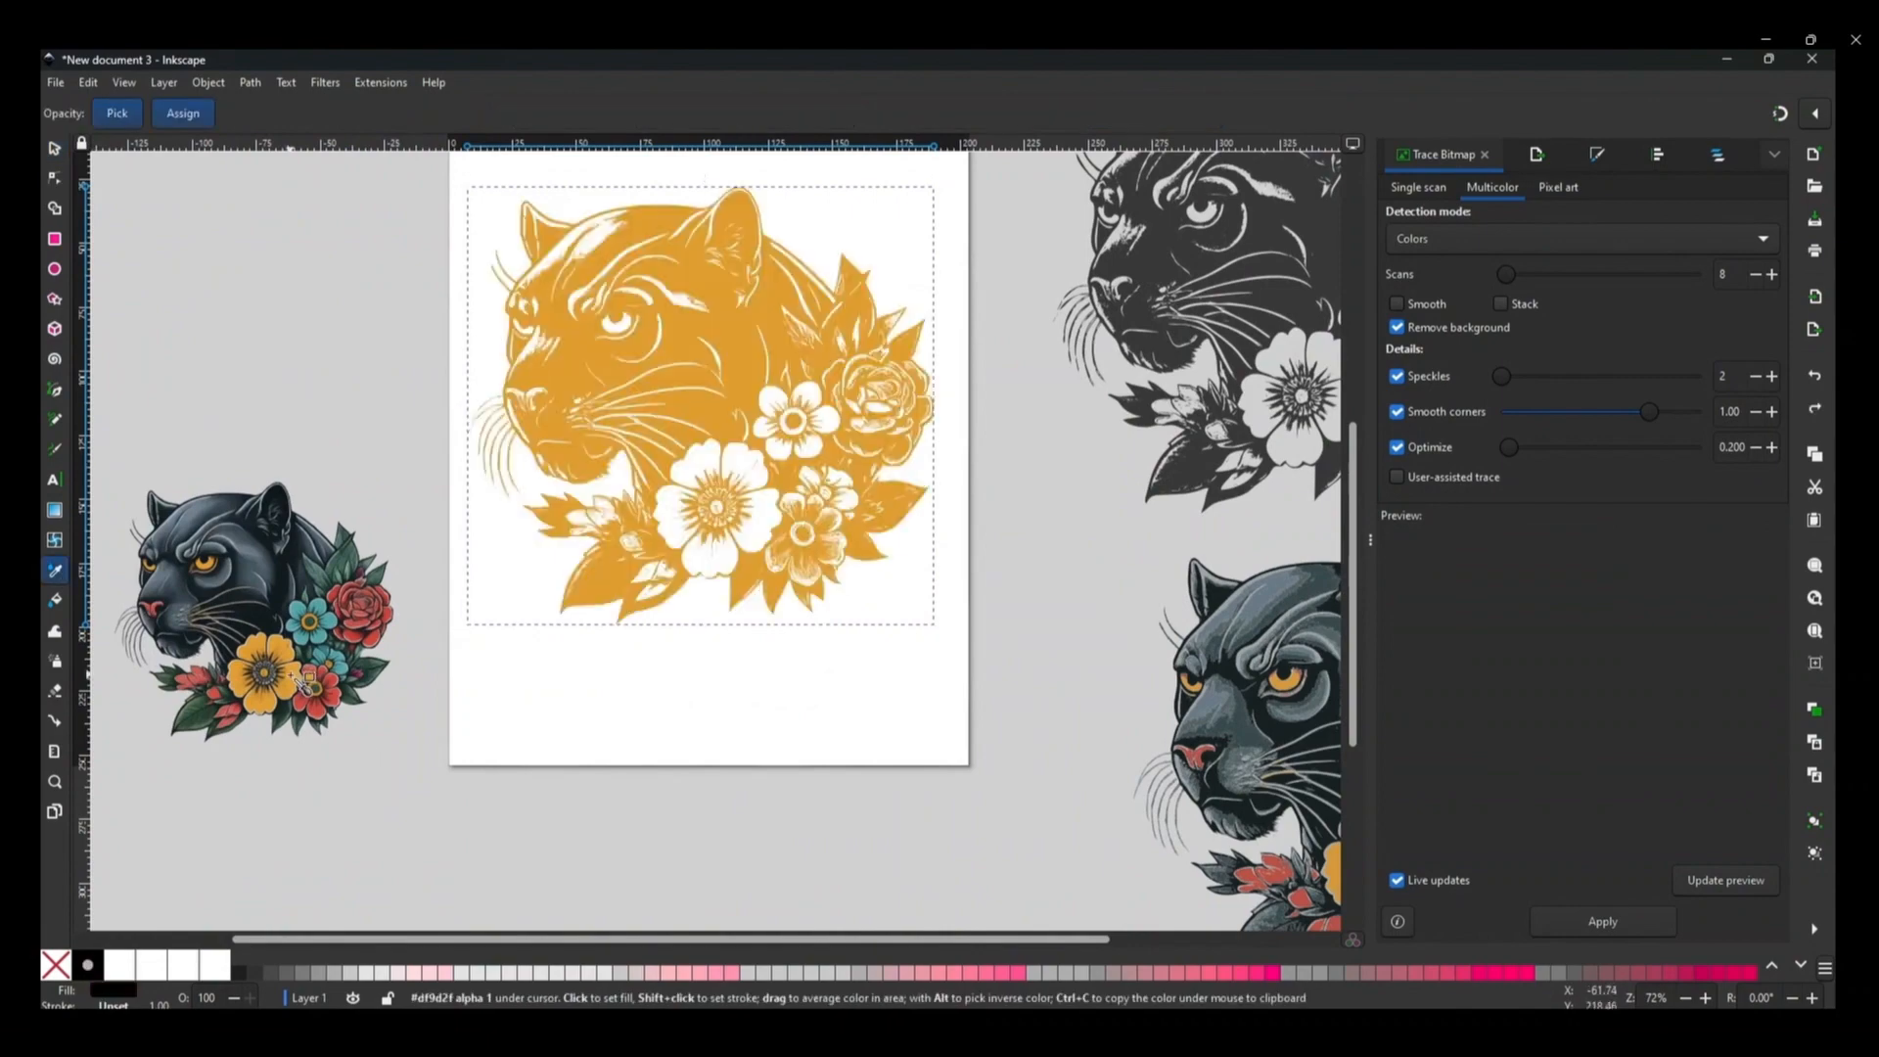
{"action": "key", "text": "ctrl+z"}
- Bucket-fill the large flower's petals and both of the panther's eyes on the black trace with the yellow-orange colour
{"action": "scroll", "coordinate": [269, 567], "scroll_direction": "up", "scroll_amount": 1}
{"action": "left_click", "coordinate": [55, 149]}
{"action": "left_click", "coordinate": [170, 389]}
{"action": "left_click", "coordinate": [55, 604]}
{"action": "left_click", "coordinate": [873, 419]}
{"action": "left_click", "coordinate": [754, 231]}
{"action": "scroll", "coordinate": [755, 231], "scroll_direction": "up", "scroll_amount": 1}
{"action": "left_click", "coordinate": [1165, 509]}
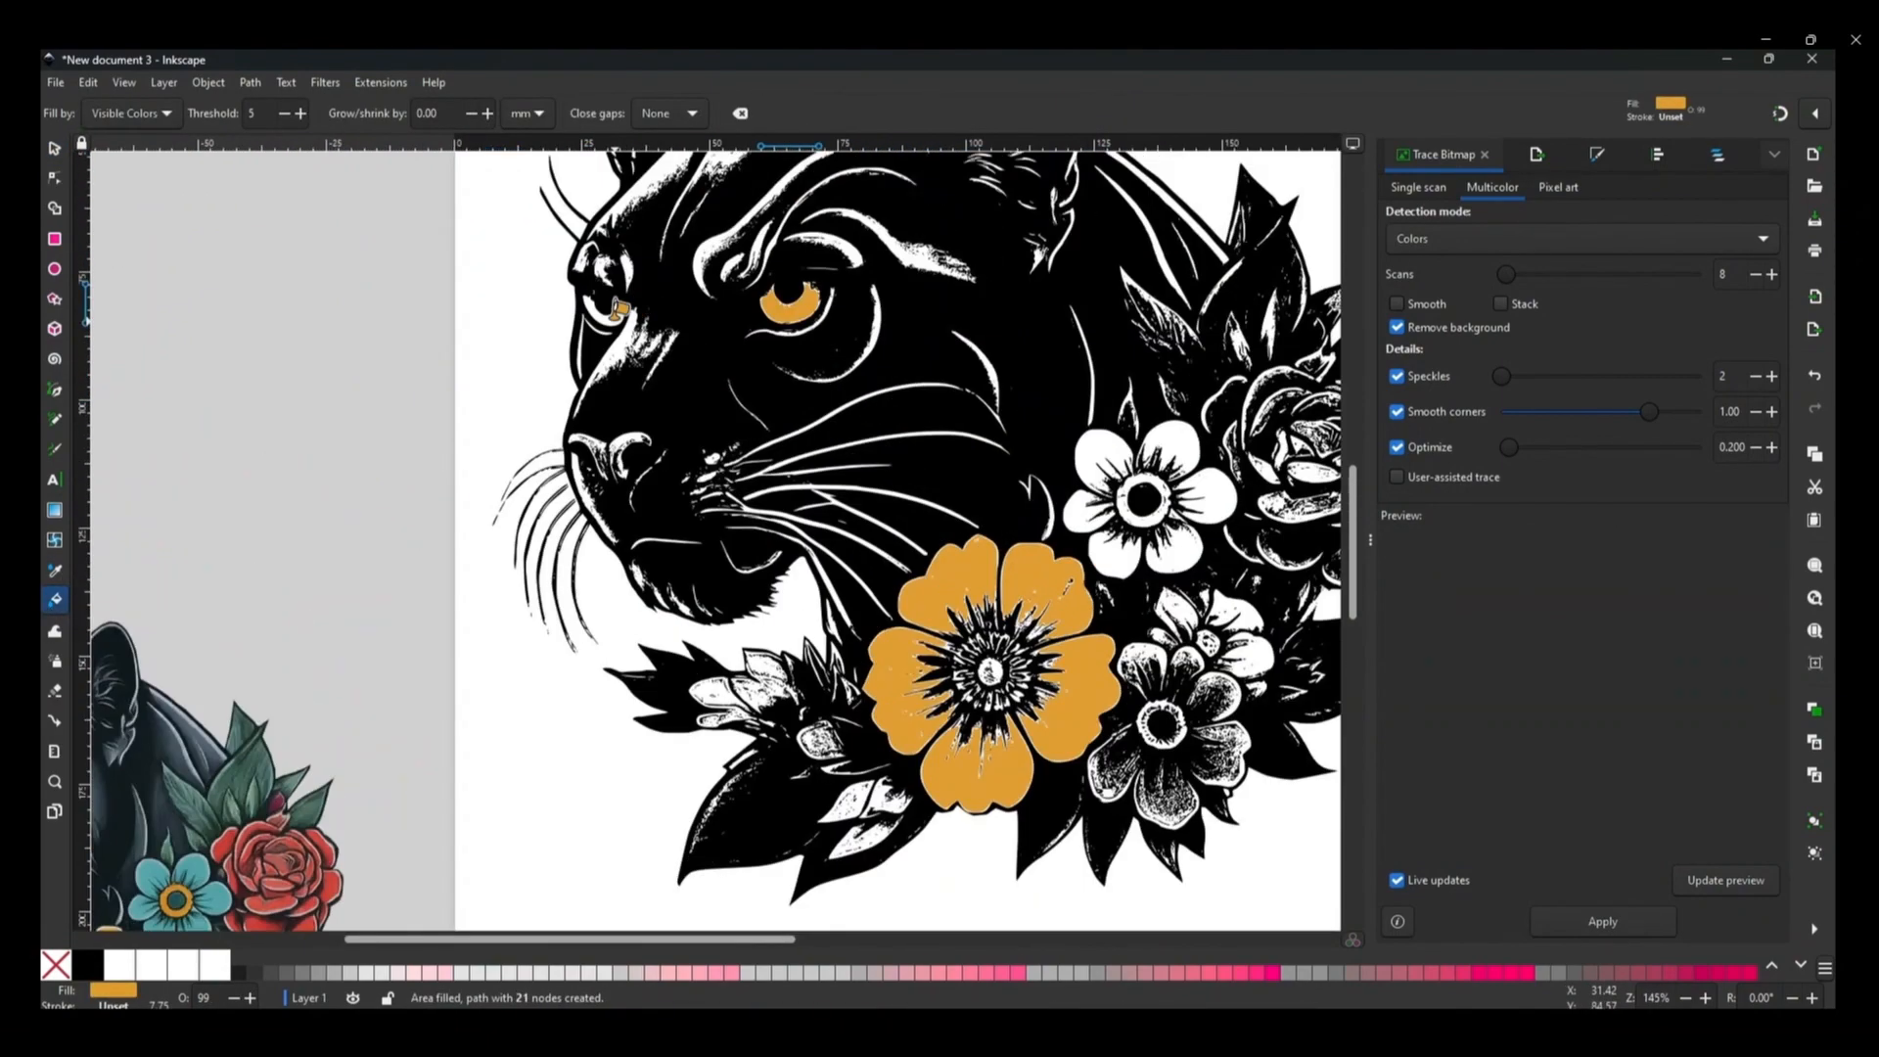
{"action": "left_click", "coordinate": [609, 315]}
- Bucket-fill the centres of the two smaller flowers on the black trace with the same yellow-orange
{"action": "scroll", "coordinate": [721, 526], "scroll_direction": "down", "scroll_amount": 1}
{"action": "scroll", "coordinate": [1140, 751], "scroll_direction": "up", "scroll_amount": 1}
{"action": "scroll", "coordinate": [1008, 608], "scroll_direction": "up", "scroll_amount": 3}
{"action": "left_click", "coordinate": [982, 605]}
{"action": "scroll", "coordinate": [985, 593], "scroll_direction": "down", "scroll_amount": 4}
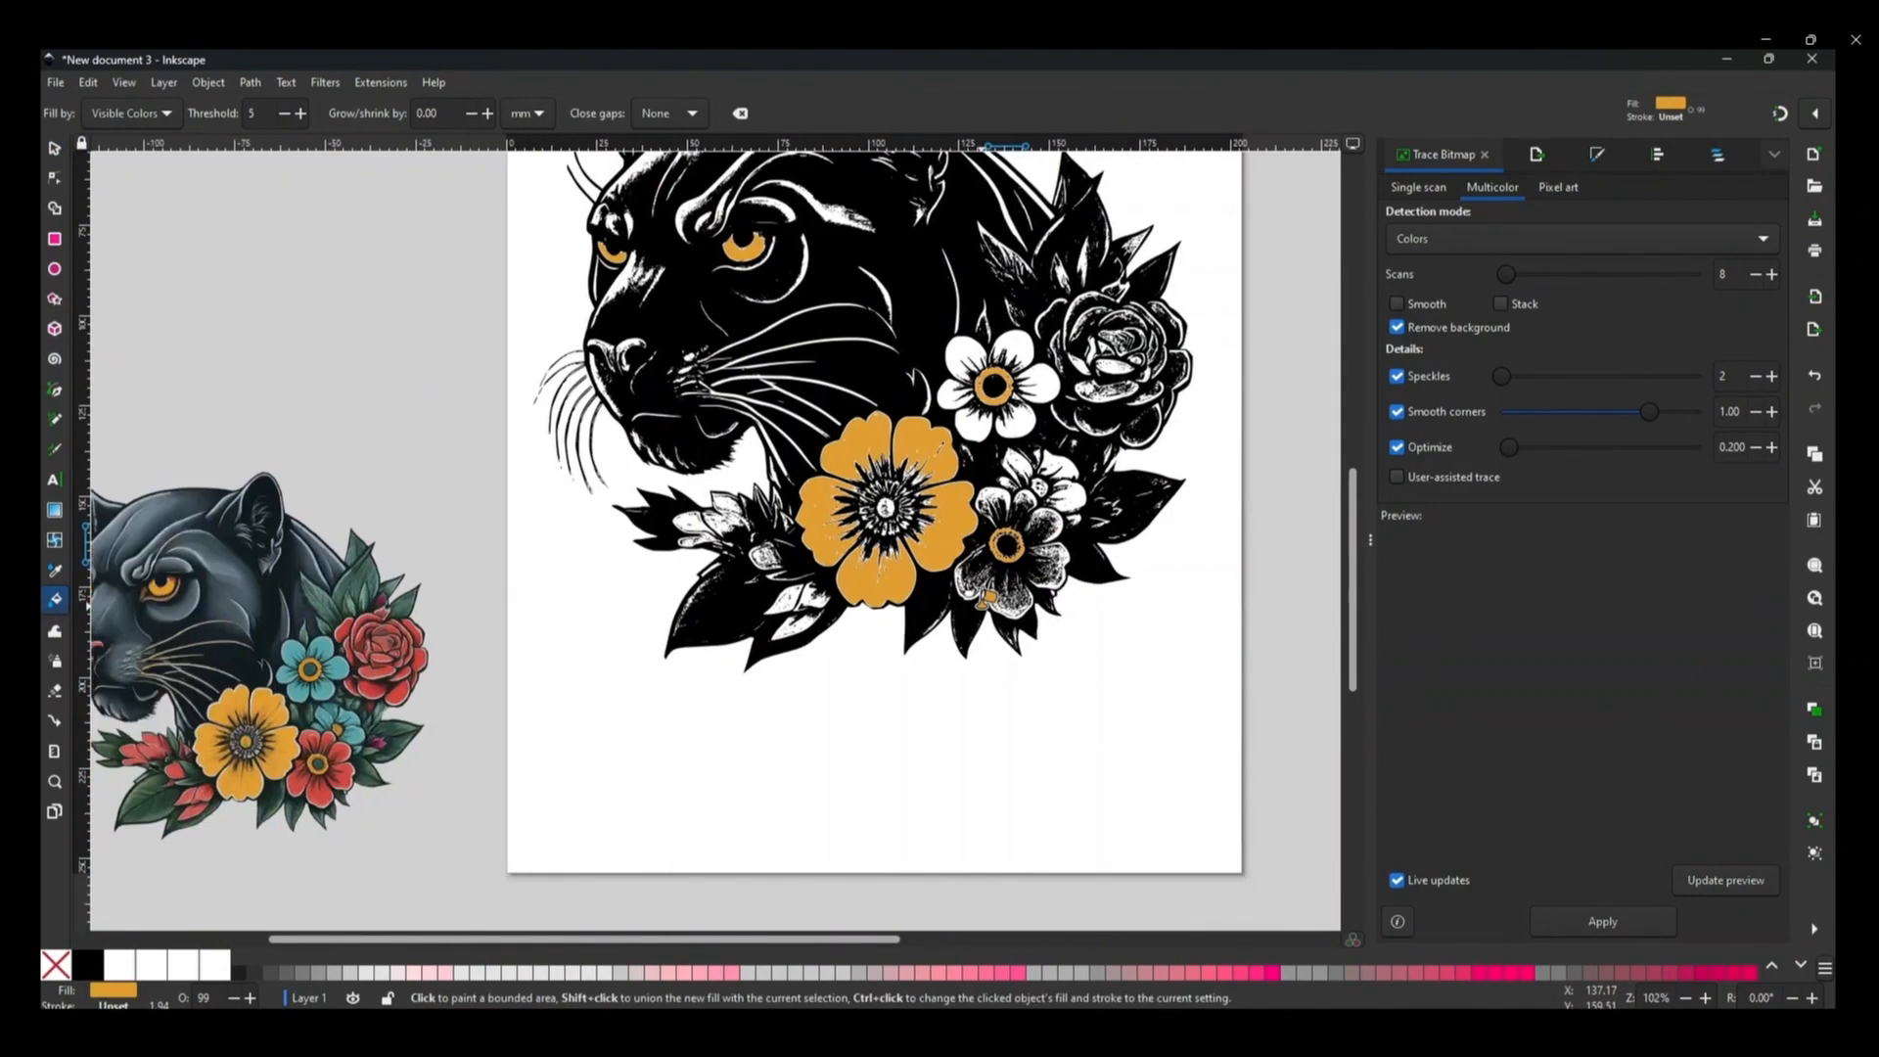
- Sample the red from the reference image, try a bucket fill at the rose on the black trace and undo that fill
{"action": "left_click", "coordinate": [56, 574]}
{"action": "left_click", "coordinate": [460, 646]}
{"action": "left_click", "coordinate": [55, 602]}
{"action": "scroll", "coordinate": [1231, 353], "scroll_direction": "up", "scroll_amount": 2}
{"action": "left_click", "coordinate": [1138, 474]}
{"action": "key", "text": "ctrl+z"}
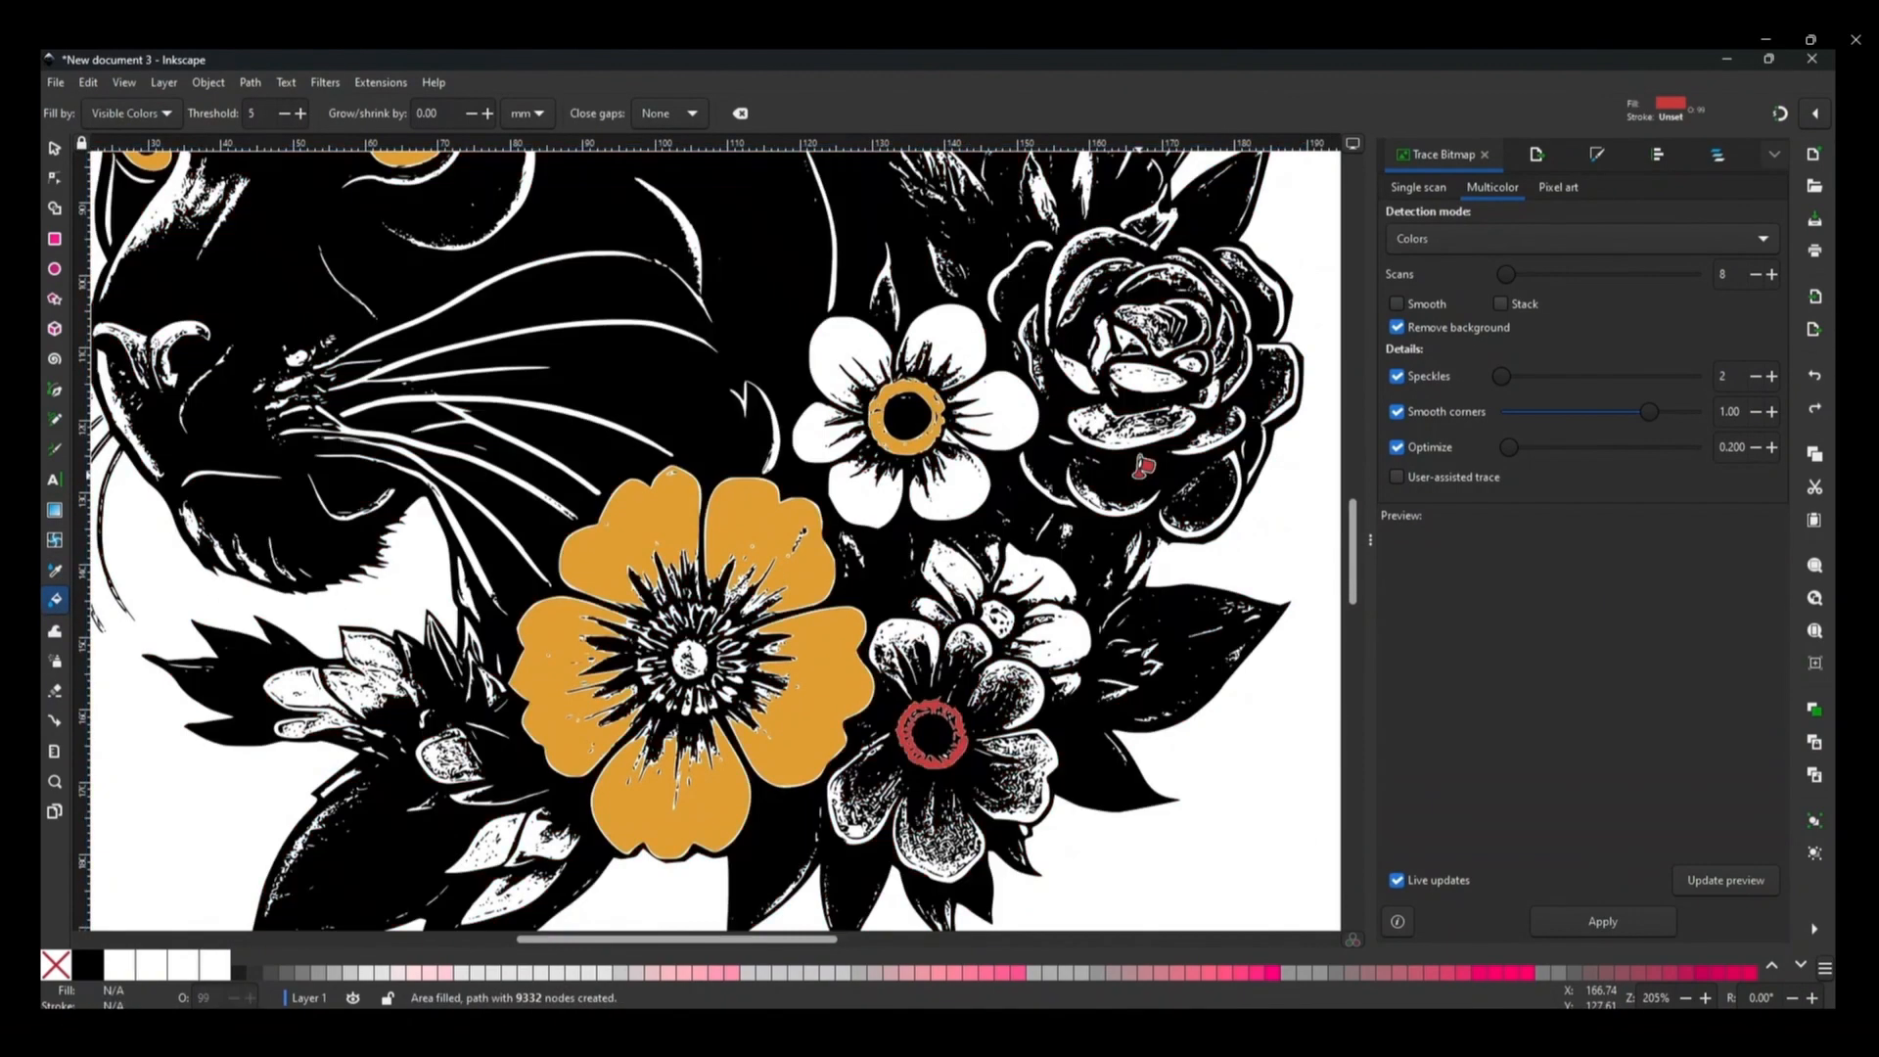
- Bucket-fill the petals of the small flower beside the large yellow one with the sampled red
{"action": "scroll", "coordinate": [1077, 479], "scroll_direction": "down", "scroll_amount": 2}
{"action": "scroll", "coordinate": [1005, 520], "scroll_direction": "up", "scroll_amount": 2}
{"action": "left_click", "coordinate": [817, 443]}
{"action": "left_click", "coordinate": [930, 455]}
{"action": "left_click", "coordinate": [1063, 567]}
{"action": "left_click", "coordinate": [1090, 700]}
{"action": "left_click", "coordinate": [706, 767]}
{"action": "left_click", "coordinate": [878, 843]}
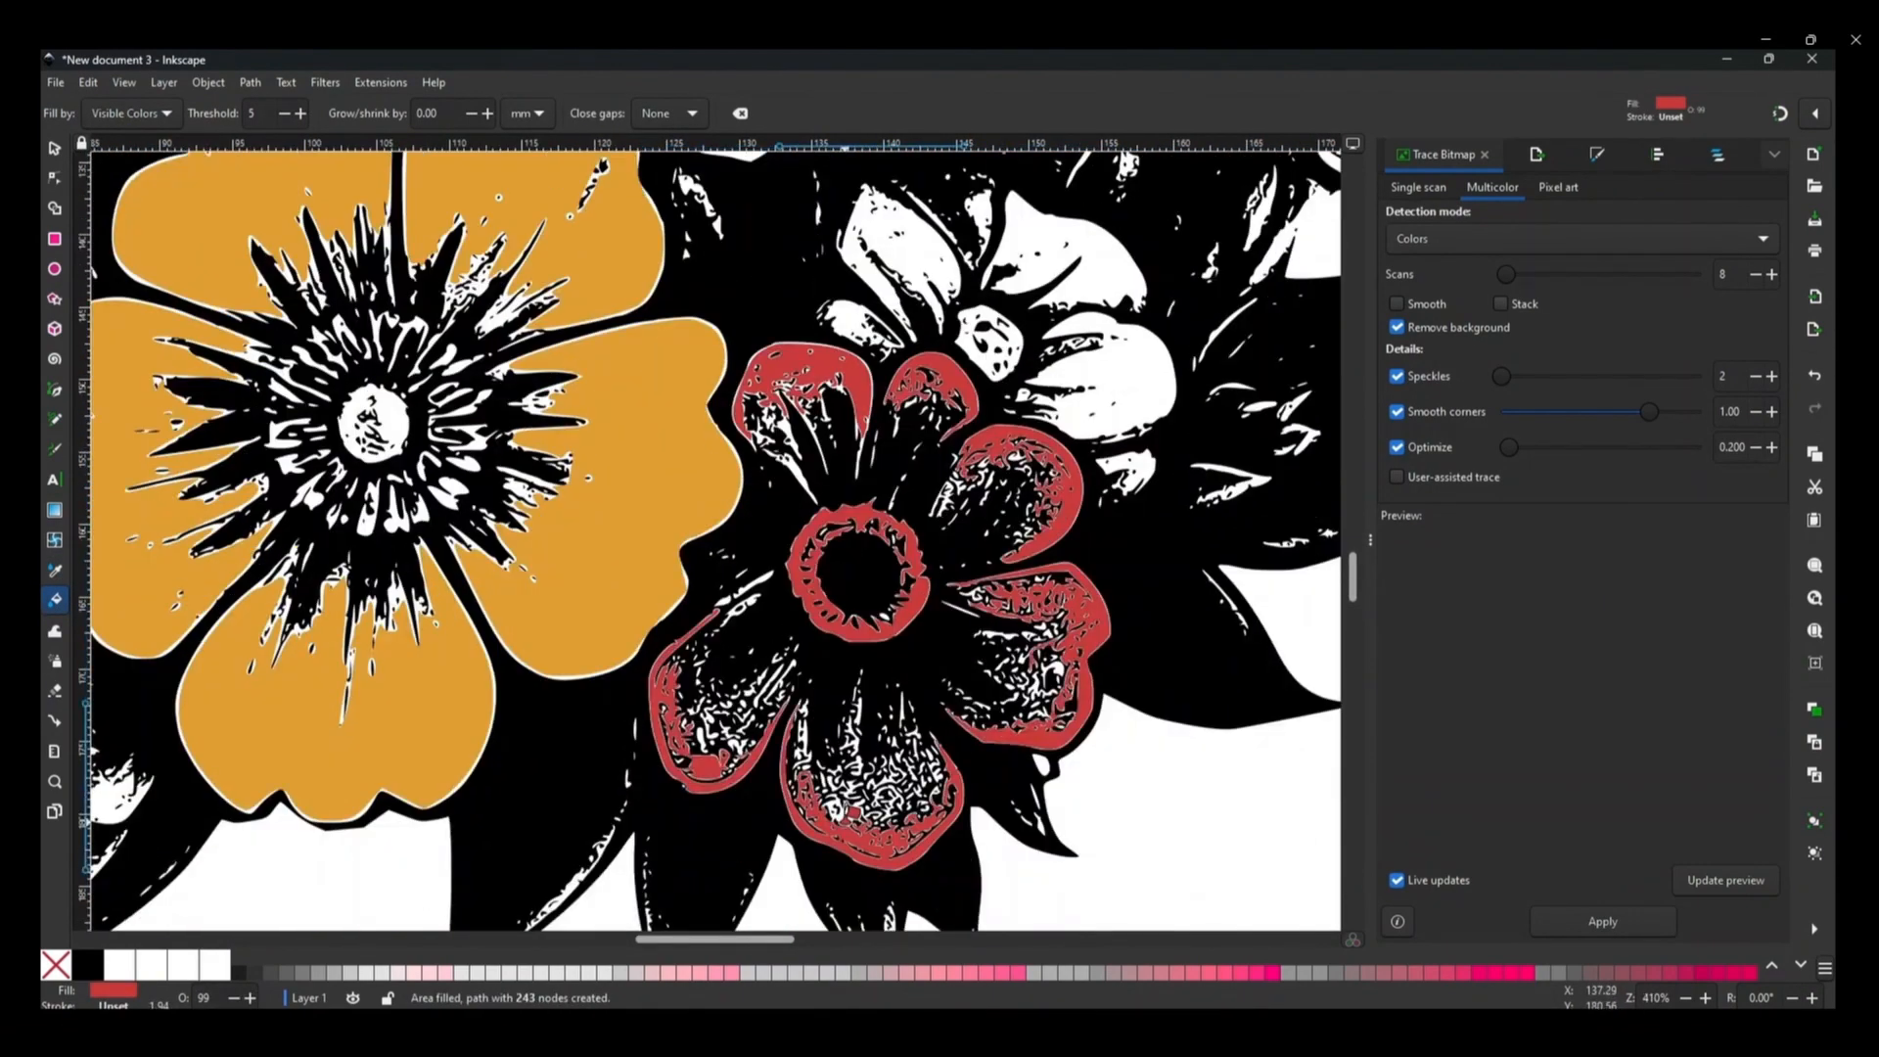
- Bucket-fill the centre of the large yellow flower with the same red
{"action": "left_click", "coordinate": [374, 426]}
{"action": "scroll", "coordinate": [518, 803], "scroll_direction": "down", "scroll_amount": 4}
{"action": "scroll", "coordinate": [294, 803], "scroll_direction": "up", "scroll_amount": 3}
- Bucket-fill the buds among the leaves on the large flower's outer side with the same red
{"action": "left_click", "coordinate": [396, 426]}
{"action": "left_click", "coordinate": [275, 445]}
{"action": "left_click", "coordinate": [279, 501]}
{"action": "left_click", "coordinate": [471, 534]}
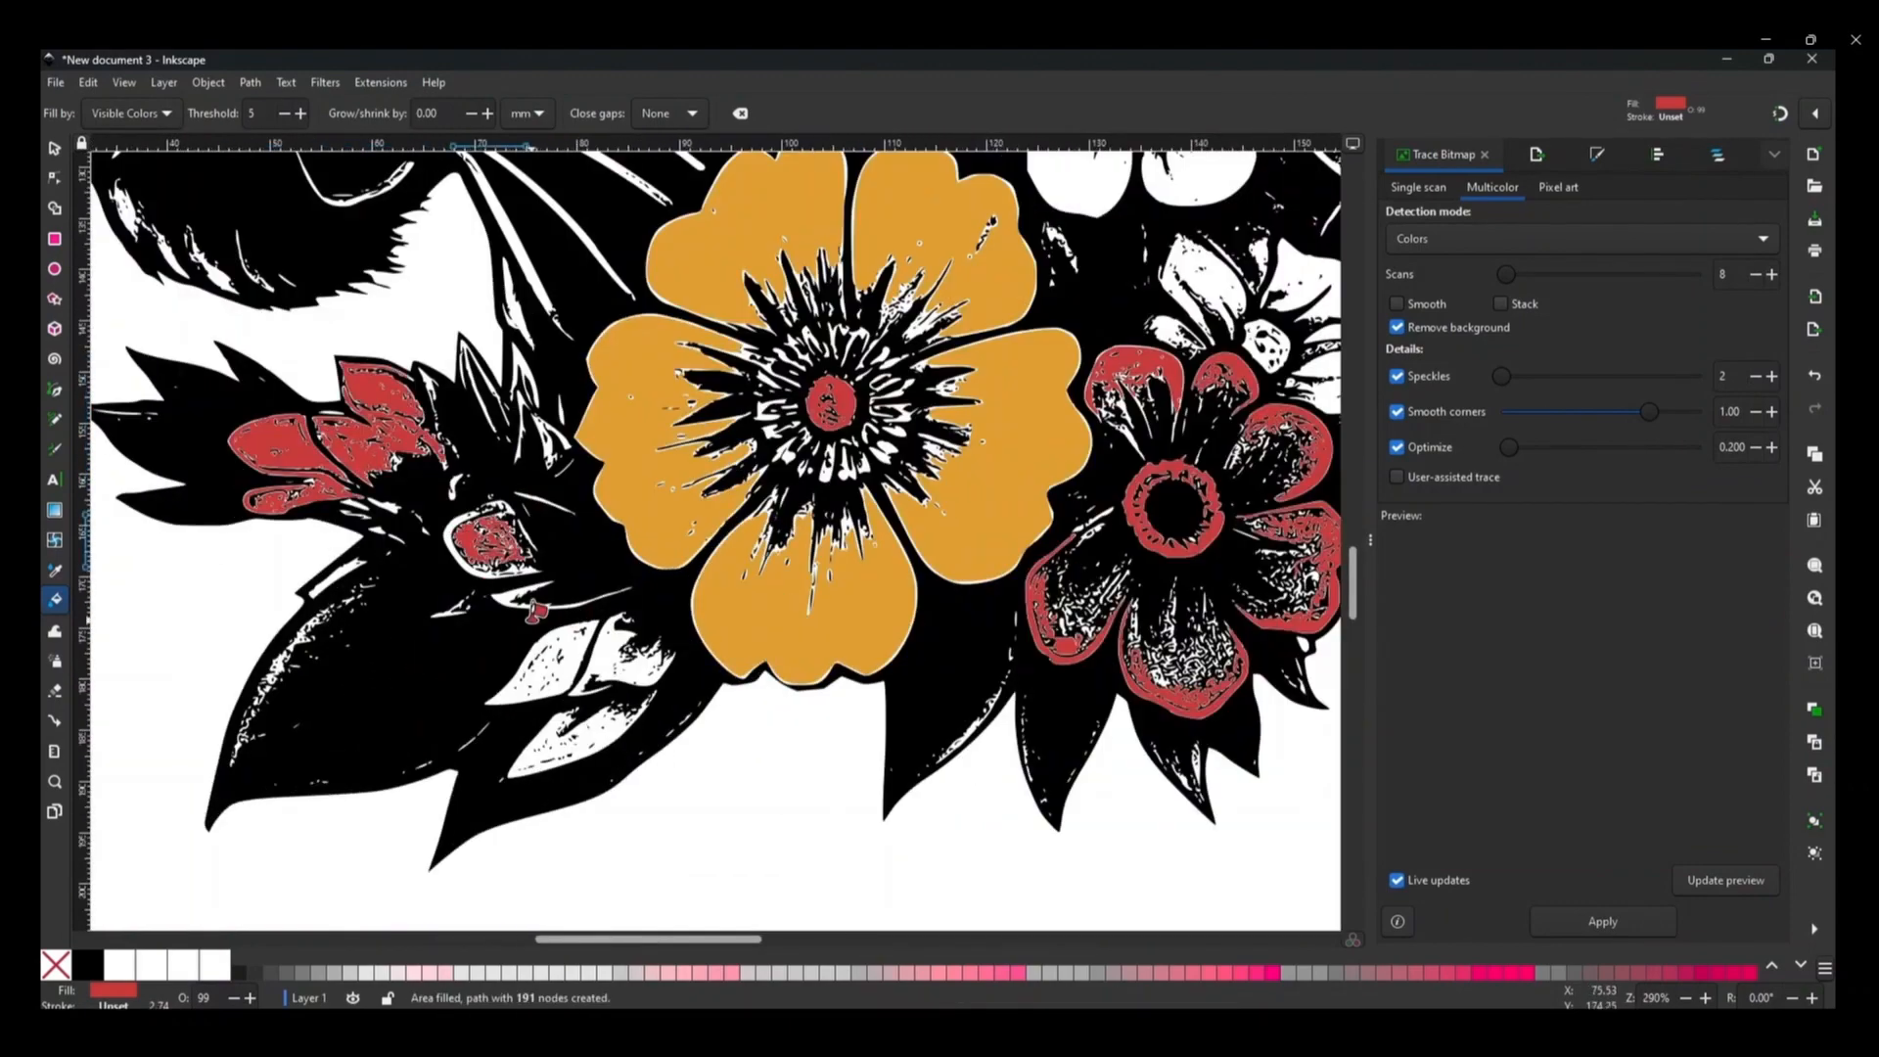
{"action": "left_click", "coordinate": [574, 653]}
{"action": "left_click", "coordinate": [619, 658]}
{"action": "left_click", "coordinate": [587, 734]}
- Draw a closed red pen shape around the rose's outer edge and lower it to the bottom behind the line art
{"action": "scroll", "coordinate": [641, 678], "scroll_direction": "down", "scroll_amount": 3}
{"action": "scroll", "coordinate": [641, 677], "scroll_direction": "left", "scroll_amount": 2}
{"action": "left_click", "coordinate": [55, 390]}
{"action": "scroll", "coordinate": [1143, 442], "scroll_direction": "up", "scroll_amount": 2}
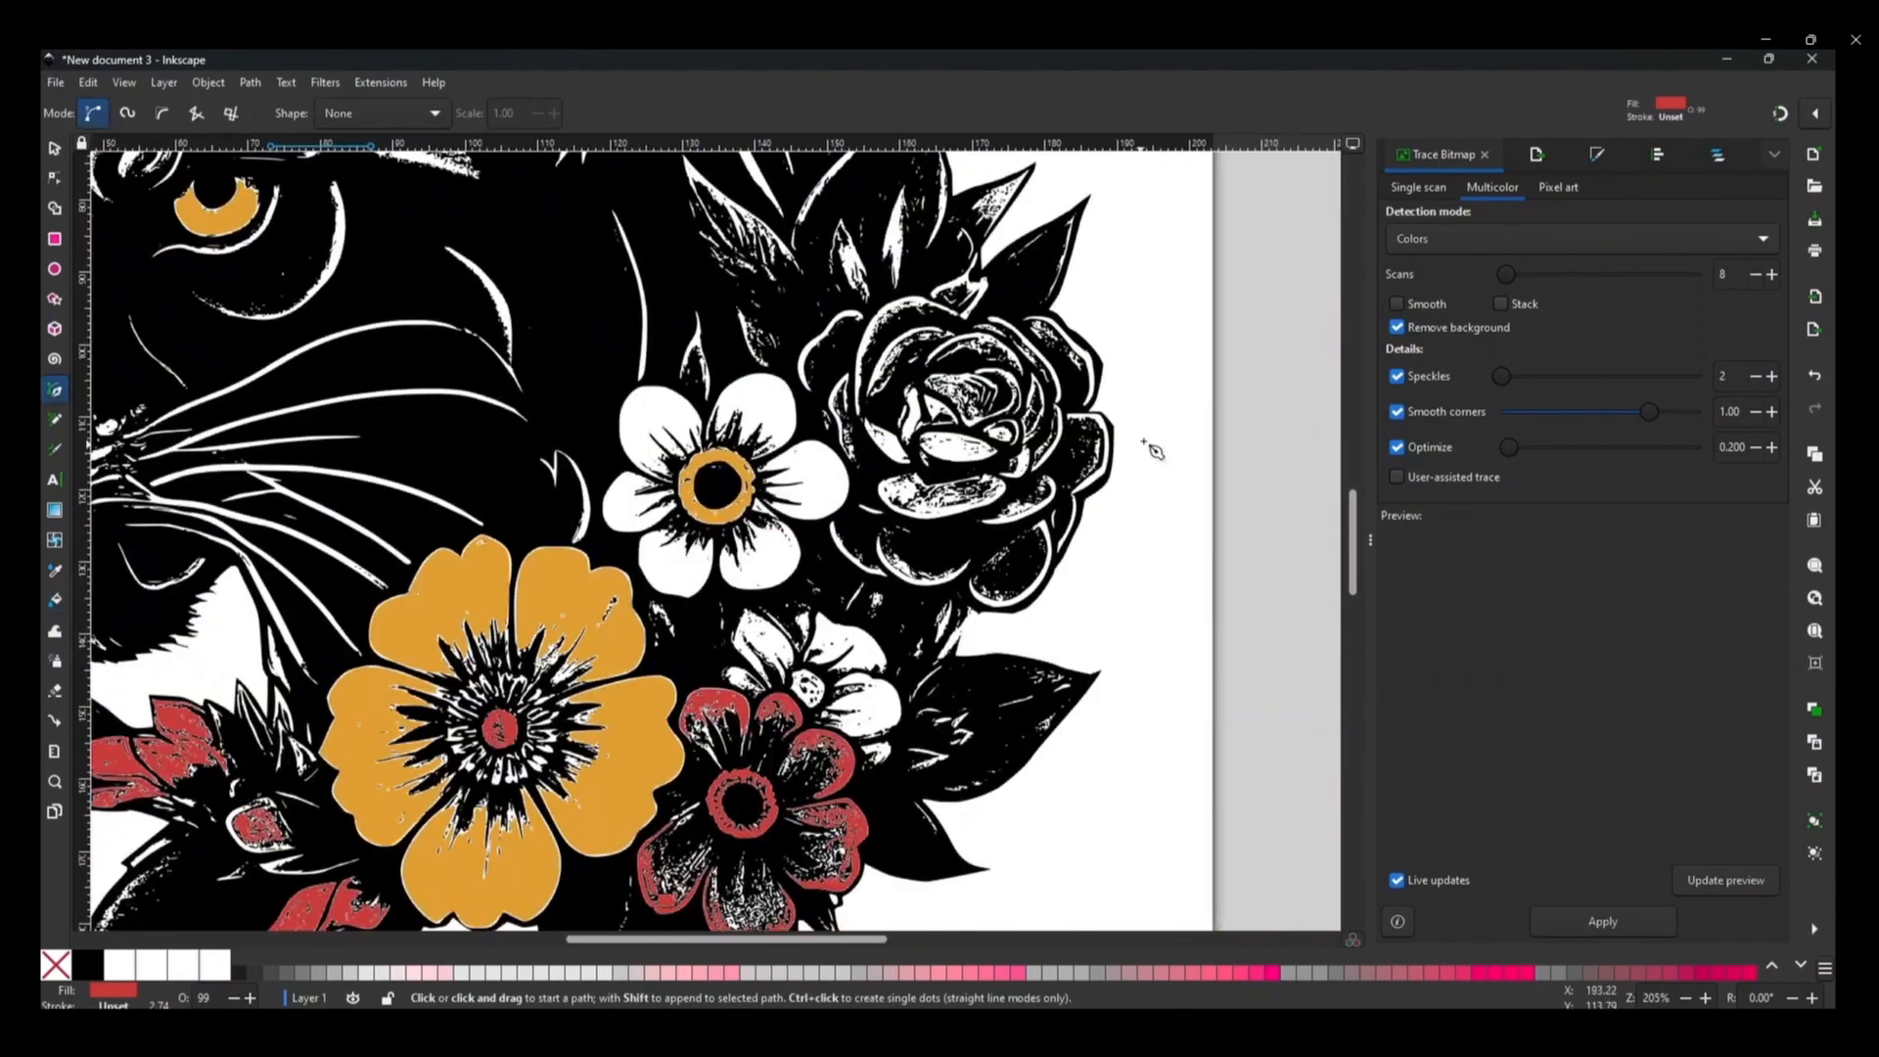
{"action": "left_click", "coordinate": [1063, 339]}
{"action": "key", "text": "Escape"}
{"action": "scroll", "coordinate": [1075, 366], "scroll_direction": "up", "scroll_amount": 2}
{"action": "left_click", "coordinate": [1101, 303]}
{"action": "left_click", "coordinate": [1049, 258]}
{"action": "left_click", "coordinate": [923, 241]}
{"action": "left_click", "coordinate": [921, 196]}
{"action": "left_click_drag", "start_coordinate": [763, 221], "coordinate": [730, 221]}
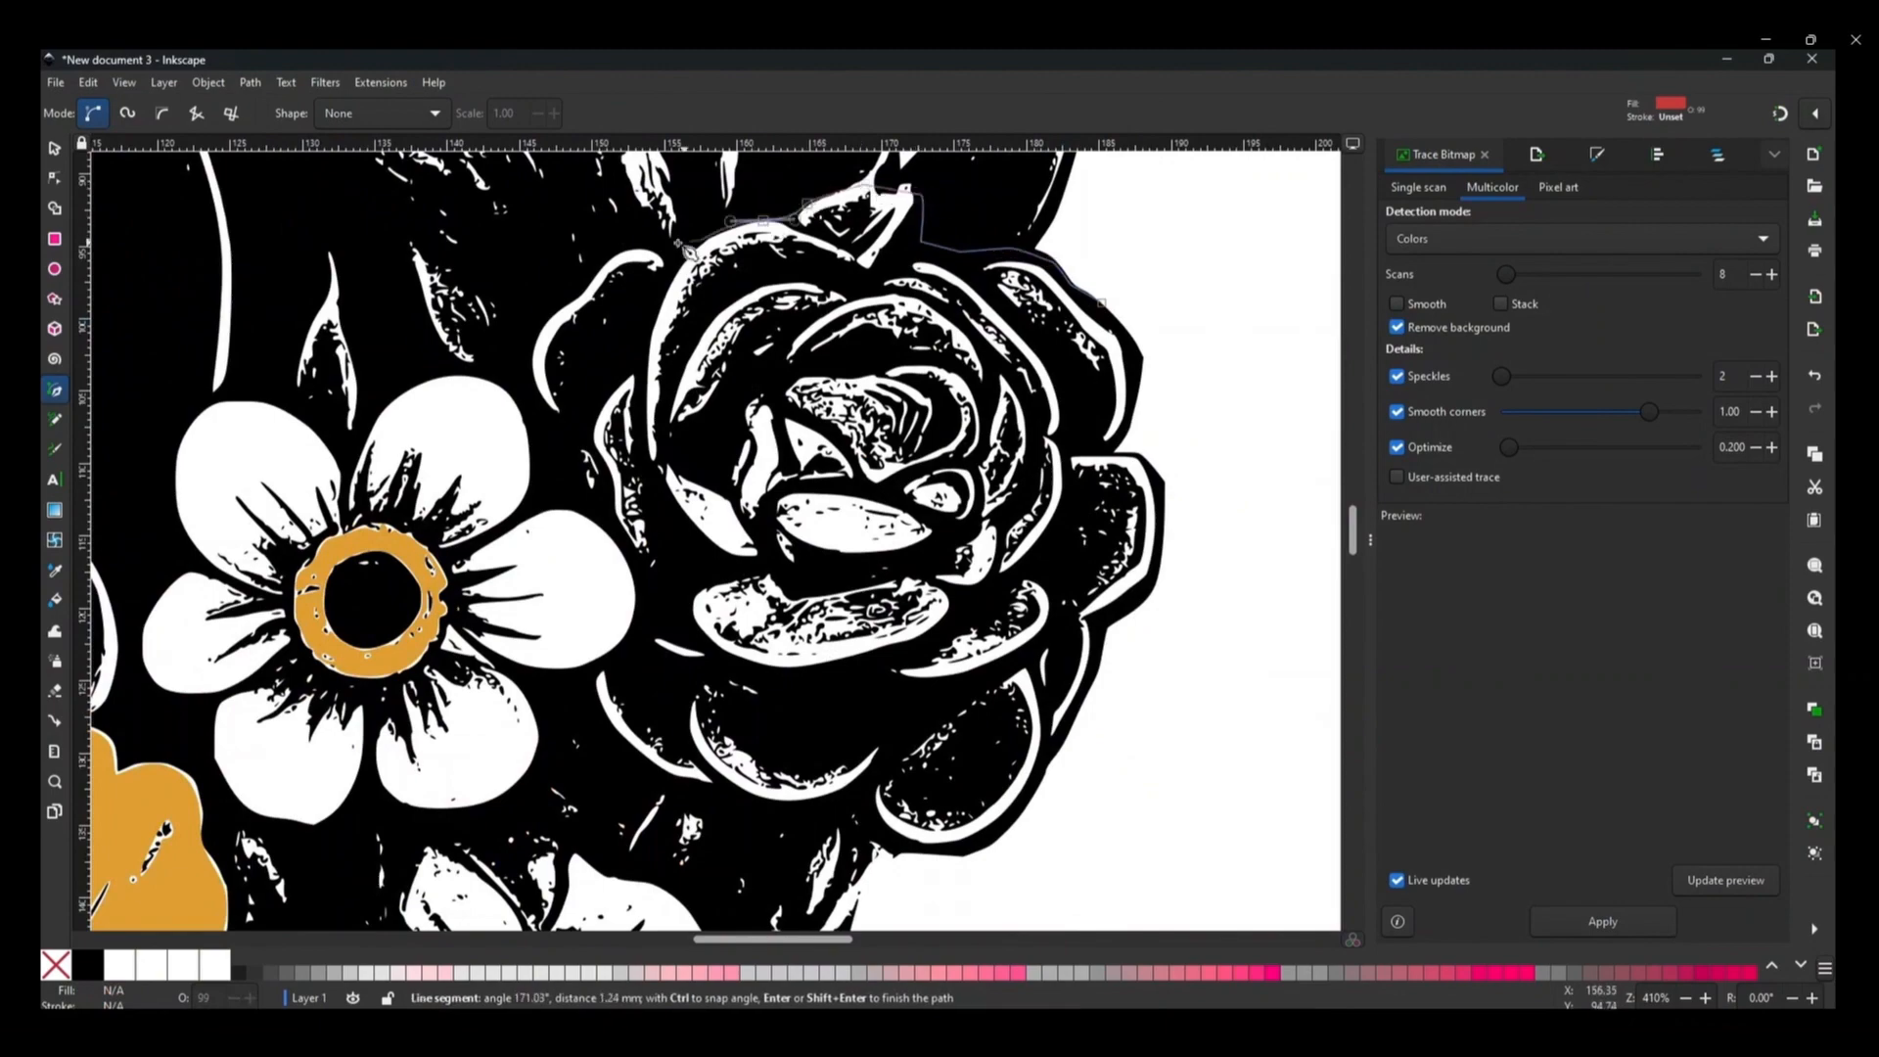
{"action": "left_click", "coordinate": [634, 237]}
{"action": "left_click", "coordinate": [533, 318]}
{"action": "left_click", "coordinate": [584, 500]}
{"action": "left_click", "coordinate": [637, 643]}
{"action": "left_click", "coordinate": [844, 796]}
{"action": "left_click", "coordinate": [983, 844]}
{"action": "left_click", "coordinate": [1093, 628]}
{"action": "left_click_drag", "start_coordinate": [1142, 455], "coordinate": [1134, 453]}
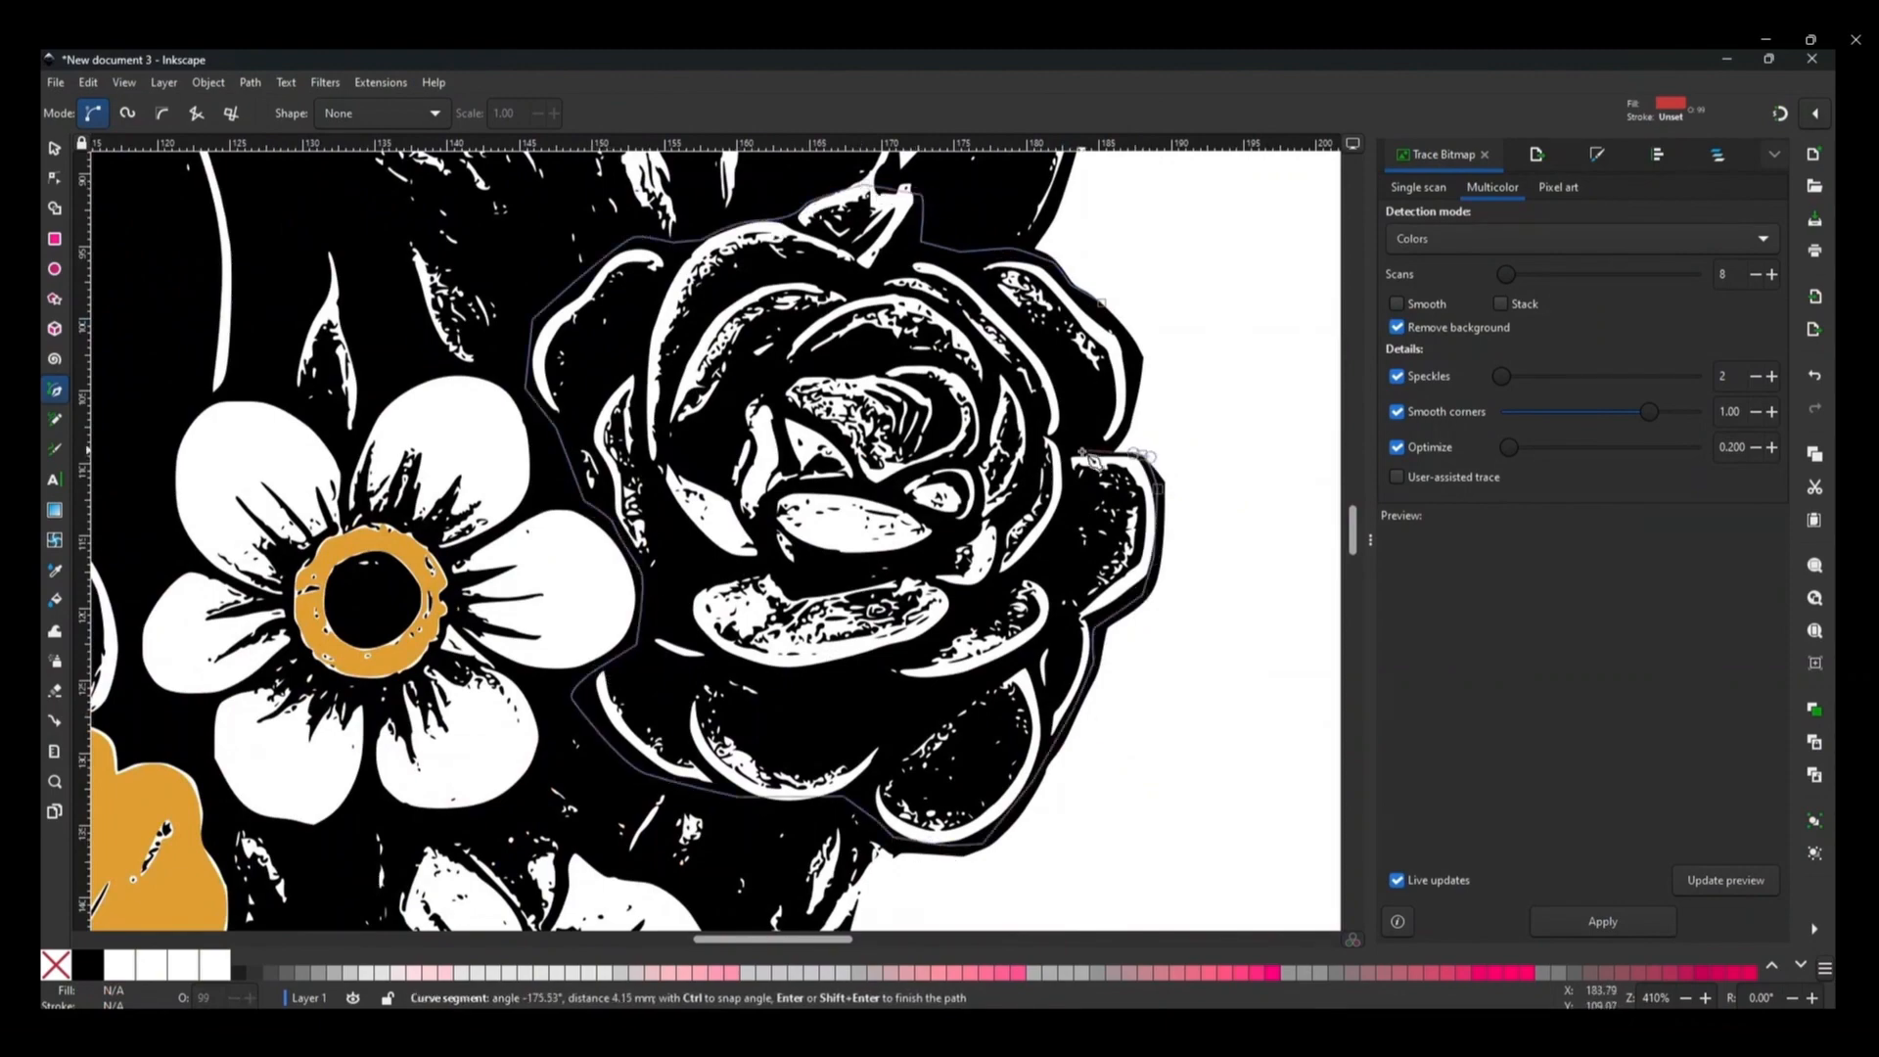
{"action": "left_click", "coordinate": [1083, 452]}
{"action": "left_click", "coordinate": [1141, 358]}
{"action": "left_click", "coordinate": [1101, 304]}
{"action": "left_click", "coordinate": [54, 148]}
{"action": "key", "text": "End"}
- Delete the yellow-orange bucket fills from the large flower's petals
{"action": "scroll", "coordinate": [725, 477], "scroll_direction": "down", "scroll_amount": 3}
{"action": "scroll", "coordinate": [626, 704], "scroll_direction": "up", "scroll_amount": 2}
{"action": "left_click", "coordinate": [308, 226]}
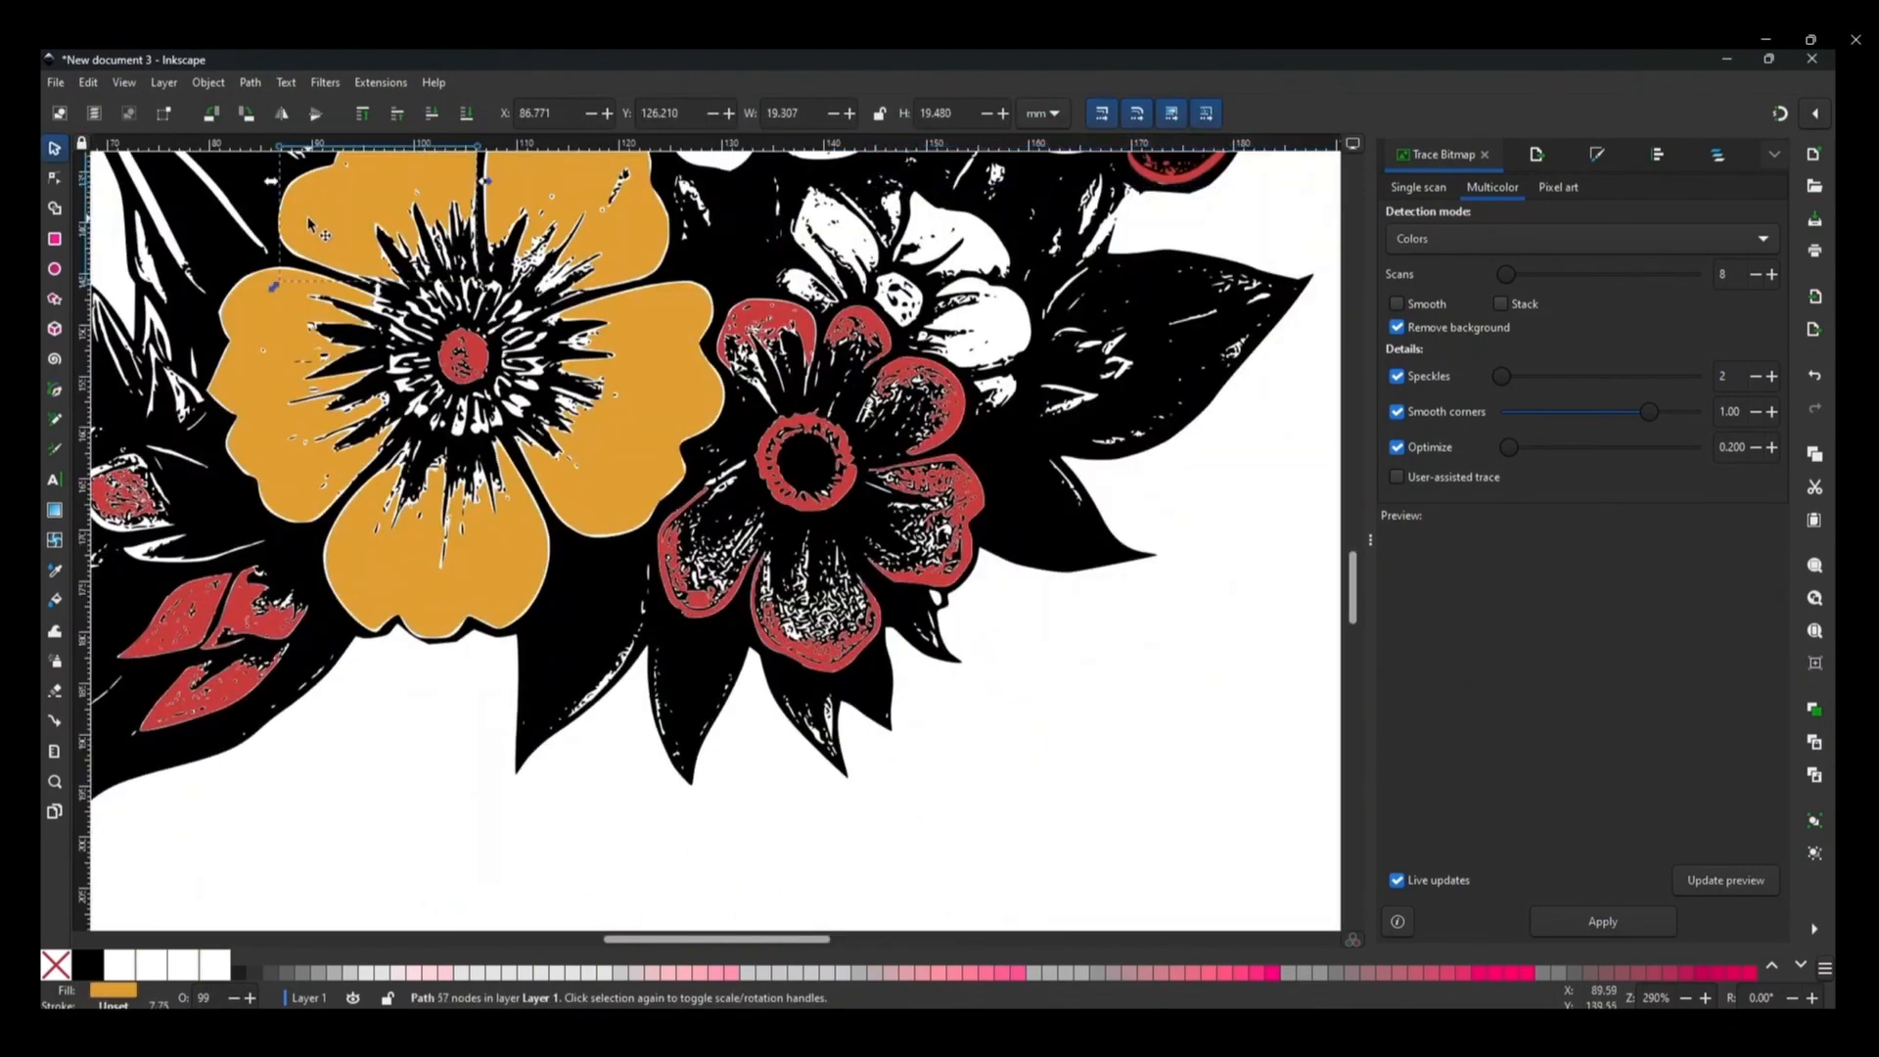
{"action": "key", "text": "Delete"}
{"action": "left_click", "coordinate": [587, 220]}
{"action": "key", "text": "Delete"}
{"action": "left_click", "coordinate": [646, 401]}
{"action": "key", "text": "Delete"}
{"action": "left_click", "coordinate": [435, 582]}
{"action": "key", "text": "Delete"}
{"action": "left_click", "coordinate": [279, 411]}
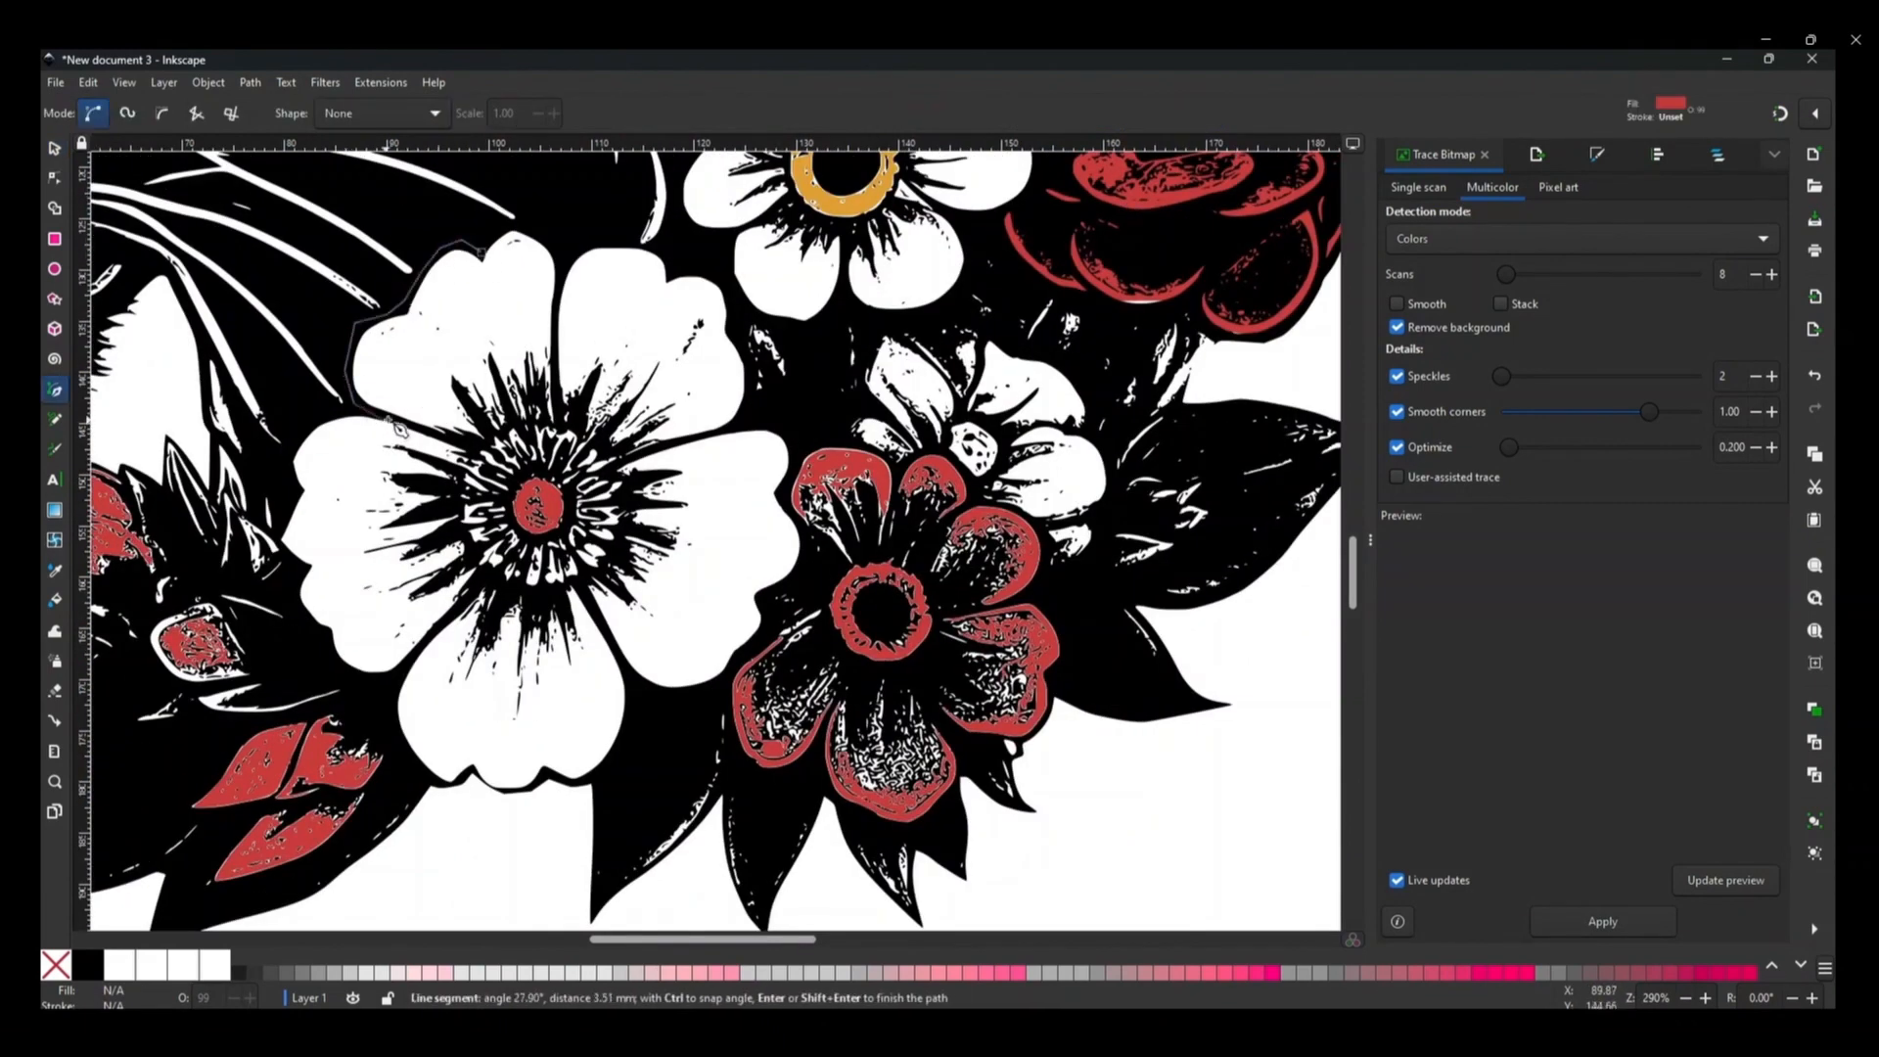
- Trace the large flower's outer petal edges with a closed pen path
{"action": "left_click", "coordinate": [295, 490]}
{"action": "left_click", "coordinate": [278, 536]}
{"action": "left_click", "coordinate": [454, 784]}
{"action": "left_click", "coordinate": [473, 767]}
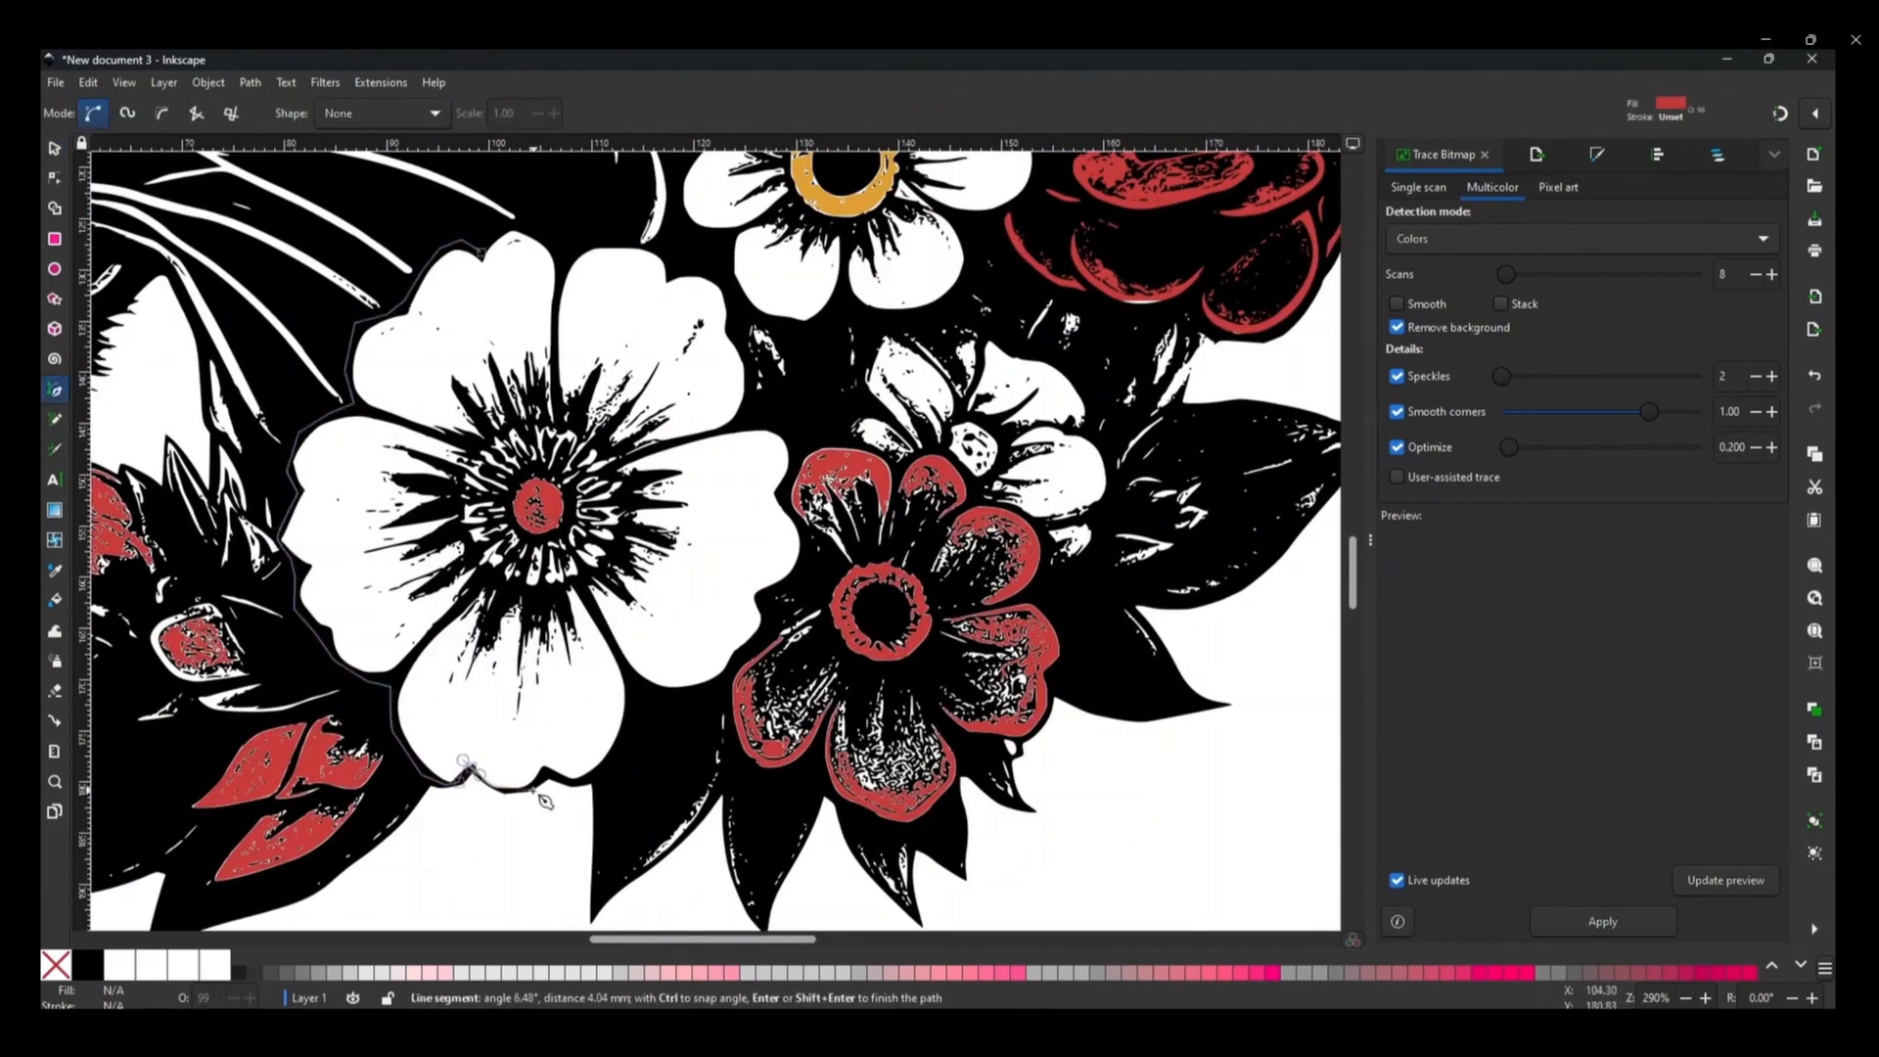
{"action": "left_click", "coordinate": [545, 772]}
{"action": "left_click", "coordinate": [610, 763]}
{"action": "left_click", "coordinate": [630, 682]}
{"action": "left_click", "coordinate": [668, 694]}
{"action": "left_click", "coordinate": [787, 585]}
{"action": "left_click", "coordinate": [803, 547]}
{"action": "left_click", "coordinate": [780, 492]}
{"action": "left_click", "coordinate": [802, 453]}
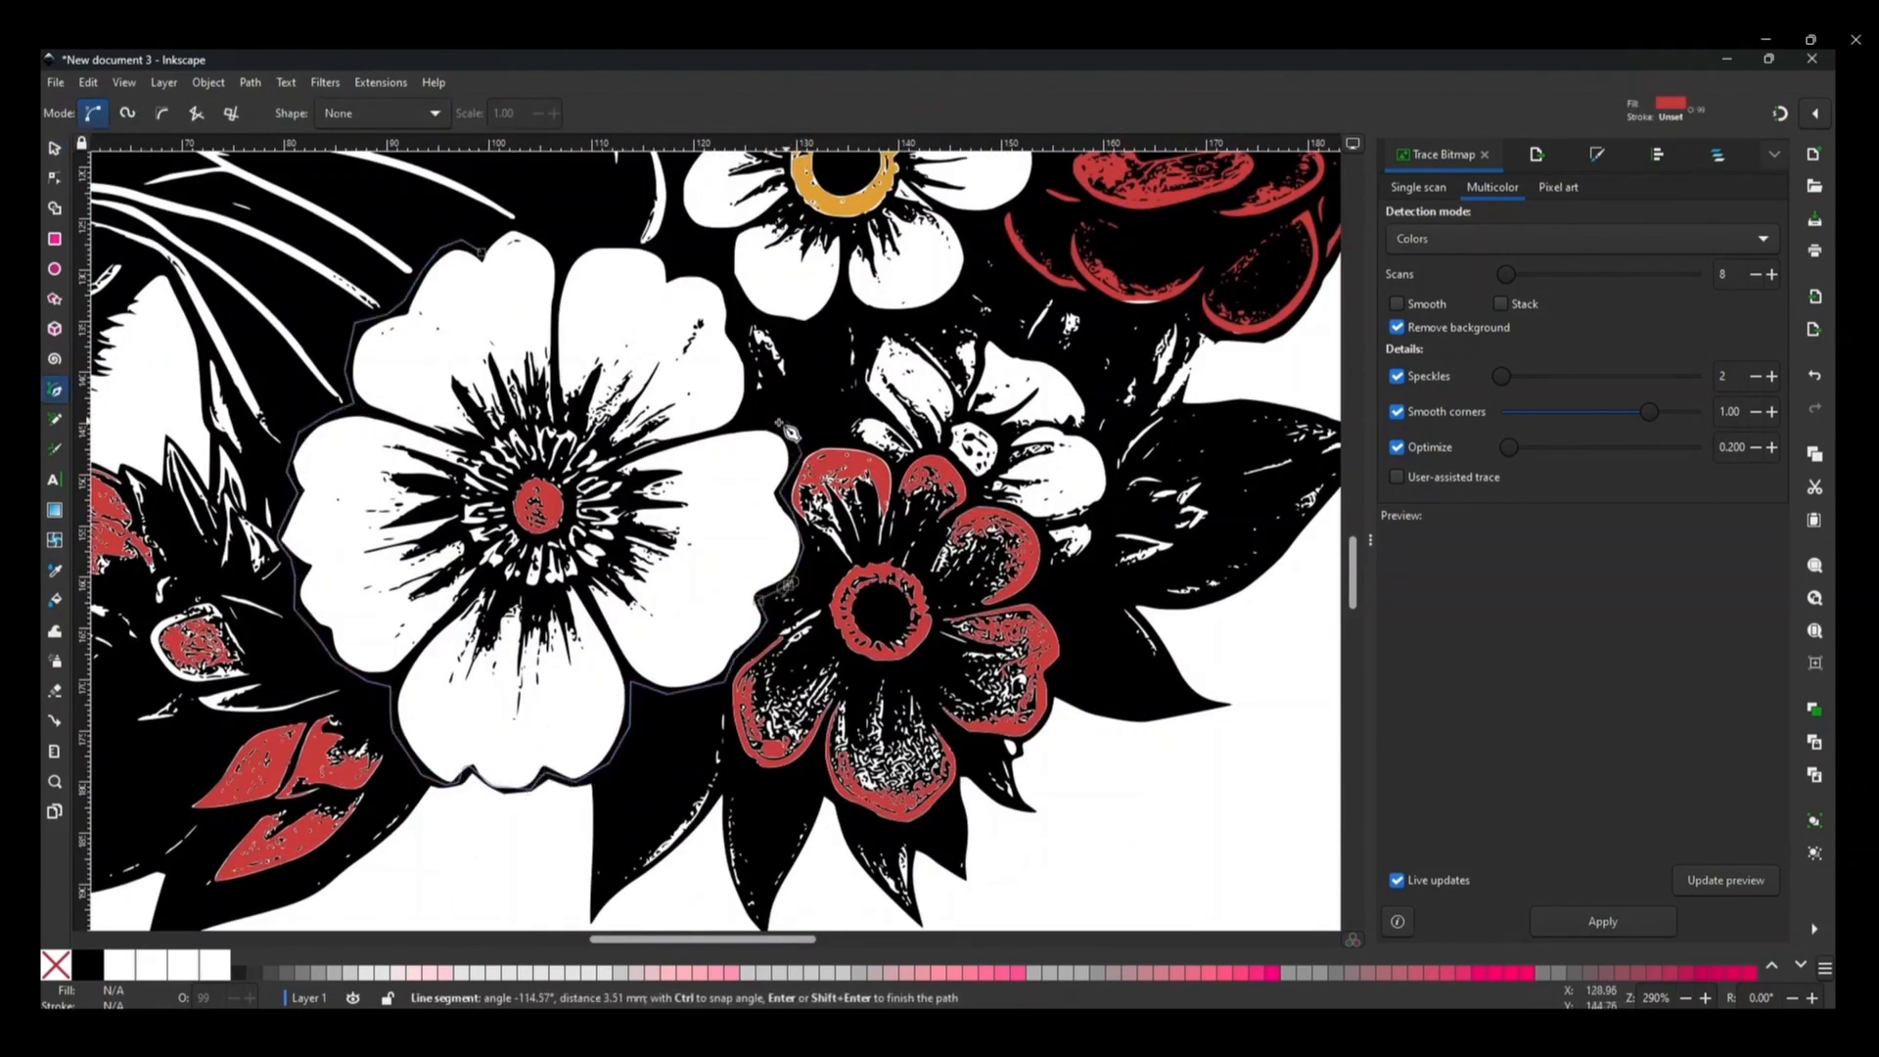
{"action": "left_click", "coordinate": [788, 421]}
{"action": "left_click", "coordinate": [736, 427]}
{"action": "left_click", "coordinate": [749, 391]}
{"action": "left_click", "coordinate": [725, 269]}
{"action": "left_click", "coordinate": [608, 239]}
{"action": "left_click", "coordinate": [480, 253]}
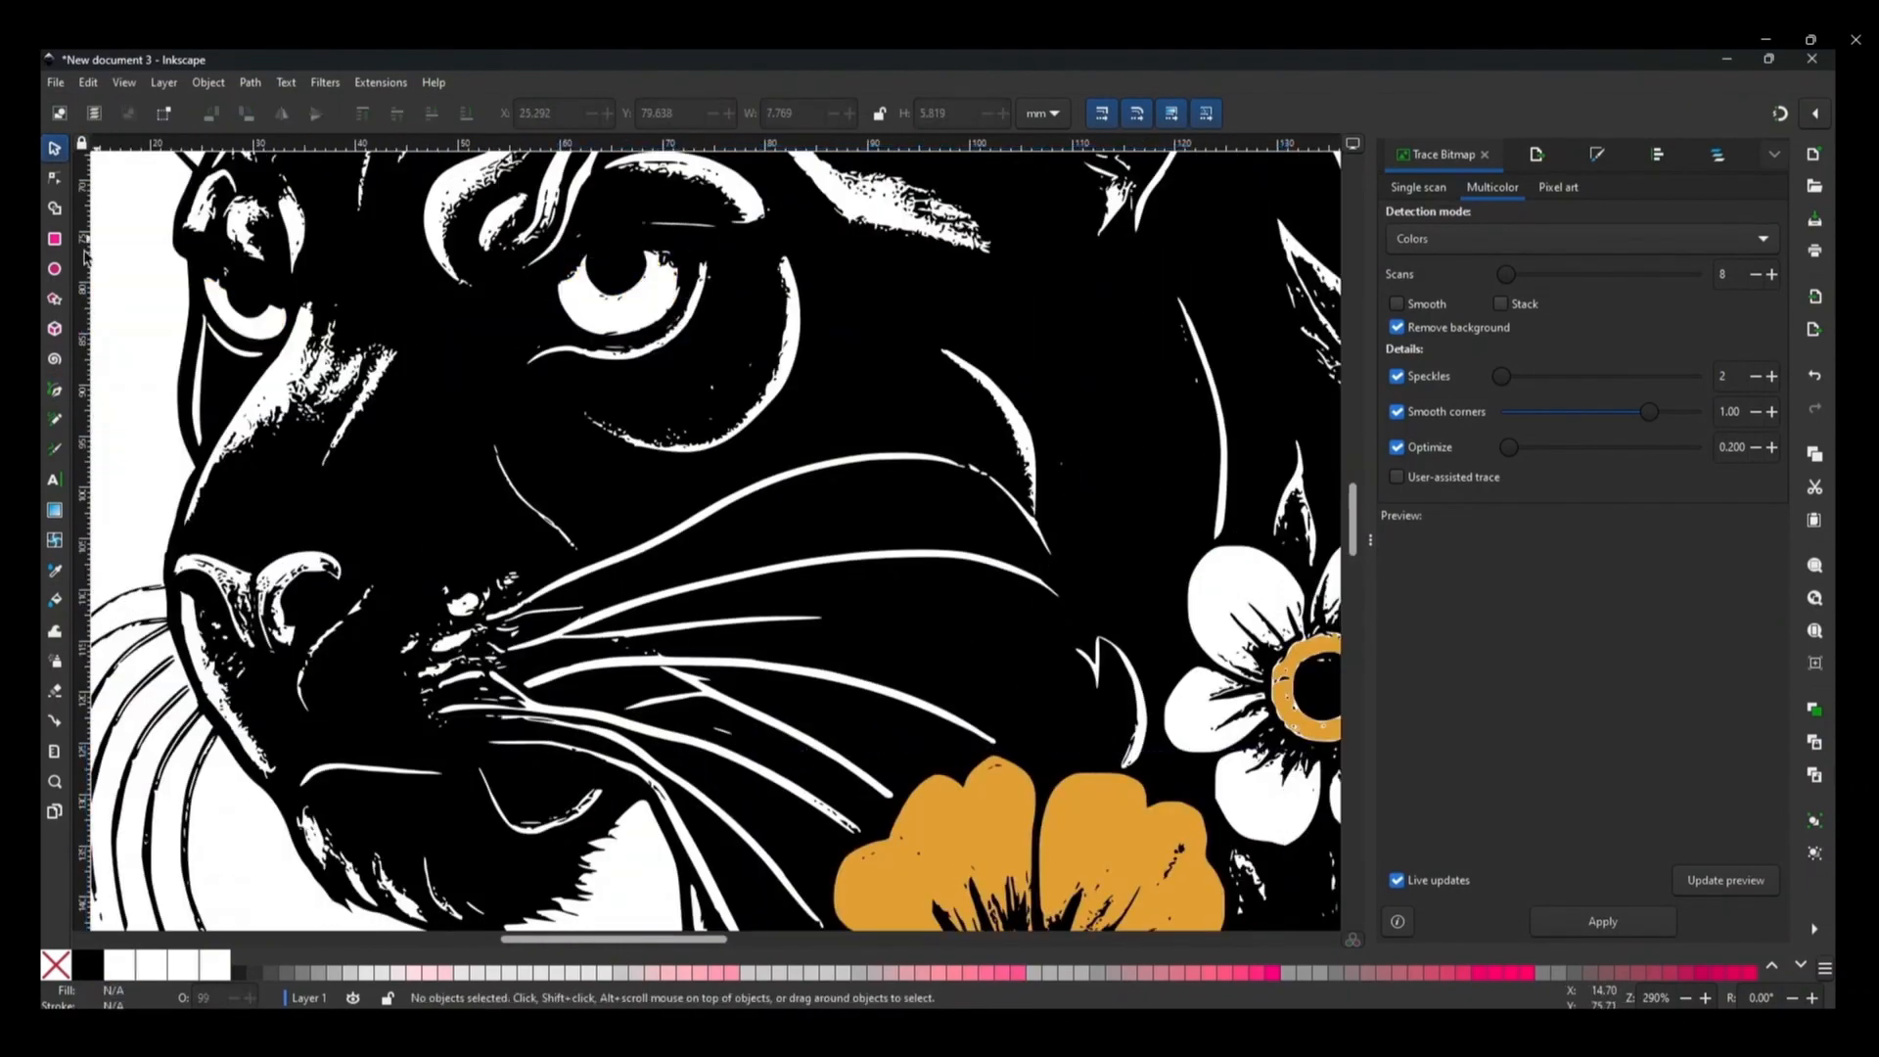
- Draw a yellow-orange ellipse about 15.4 × 14.3 mm over the panther's larger eye and raise it to the top
{"action": "key", "text": "e"}
{"action": "left_click_drag", "start_coordinate": [540, 188], "coordinate": [706, 345]}
{"action": "key", "text": "End"}
{"action": "key", "text": "s"}
{"action": "scroll", "coordinate": [651, 345], "scroll_direction": "up", "scroll_amount": 3}
{"action": "left_click", "coordinate": [363, 114]}
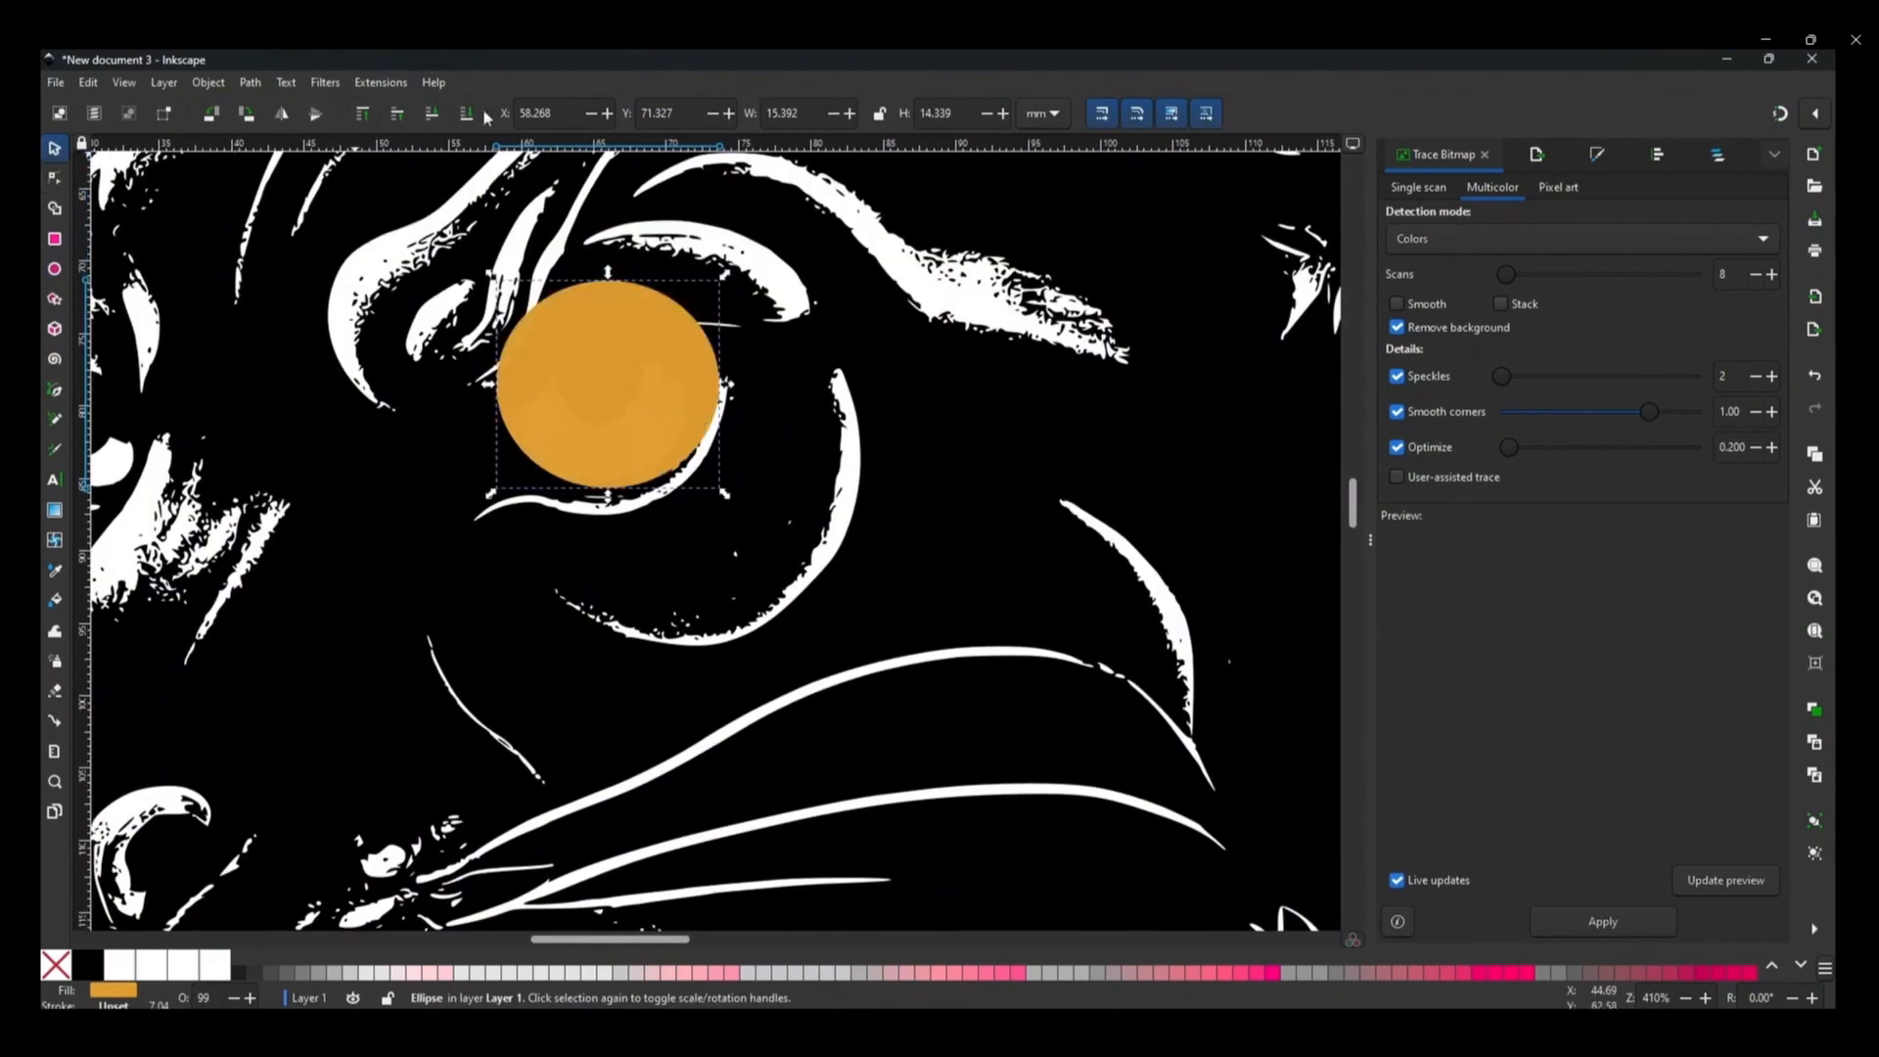
- Convert the ellipse to a path fitted to the eye opening by moving its nodes, and lower it behind the line art
{"action": "left_click", "coordinate": [55, 178]}
{"action": "left_click", "coordinate": [250, 83]}
{"action": "left_click", "coordinate": [277, 104]}
{"action": "double_click", "coordinate": [530, 310]}
{"action": "left_click_drag", "start_coordinate": [530, 309], "coordinate": [556, 362]}
{"action": "mouse_move", "coordinate": [607, 280]}
{"action": "left_mouse_down"}
{"action": "mouse_move", "coordinate": [633, 363]}
{"action": "mouse_move", "coordinate": [704, 384]}
{"action": "left_mouse_up"}
{"action": "left_click_drag", "start_coordinate": [607, 489], "coordinate": [596, 472]}
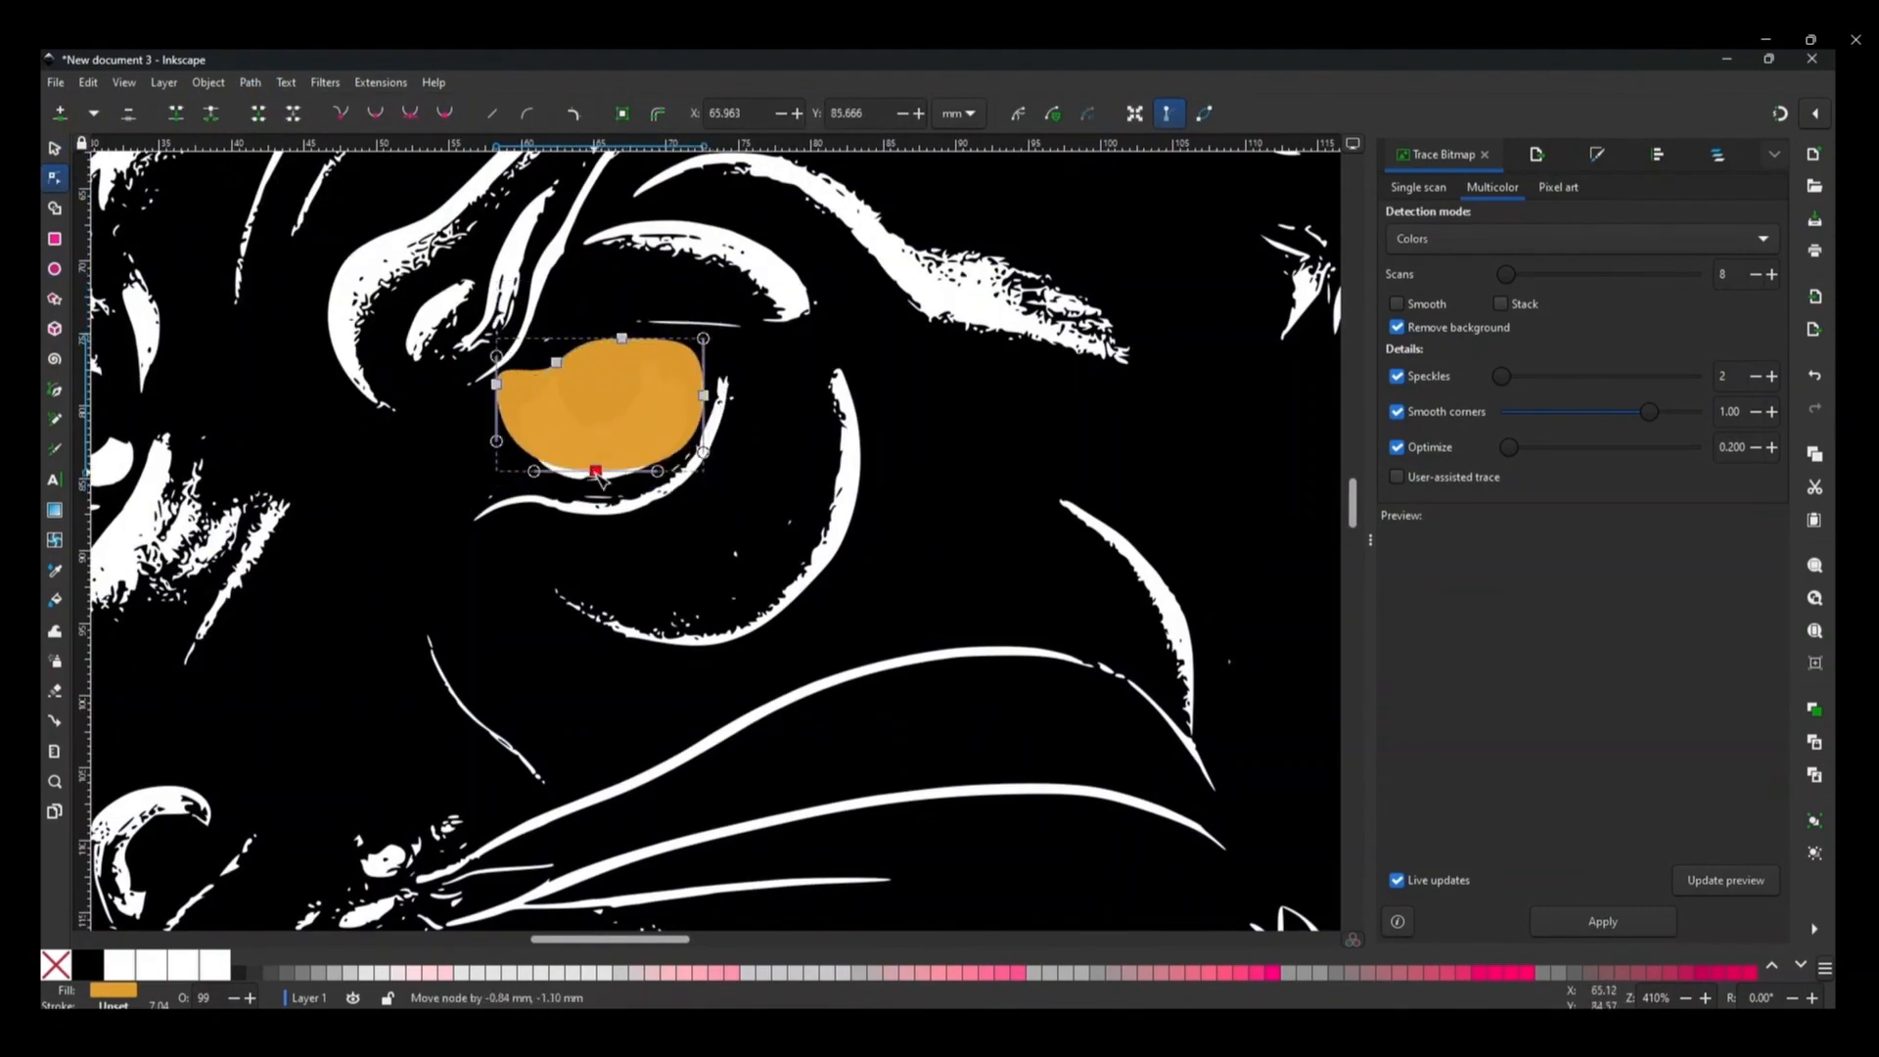
{"action": "left_click_drag", "start_coordinate": [496, 383], "coordinate": [509, 393]}
{"action": "key", "text": "s"}
{"action": "key", "text": "End"}
- Draw a closed yellow-orange pen shape over the panther's smaller, far eye
{"action": "scroll", "coordinate": [606, 420], "scroll_direction": "left", "scroll_amount": 4}
{"action": "key", "text": "b"}
{"action": "left_click", "coordinate": [157, 389]}
{"action": "left_click", "coordinate": [158, 389]}
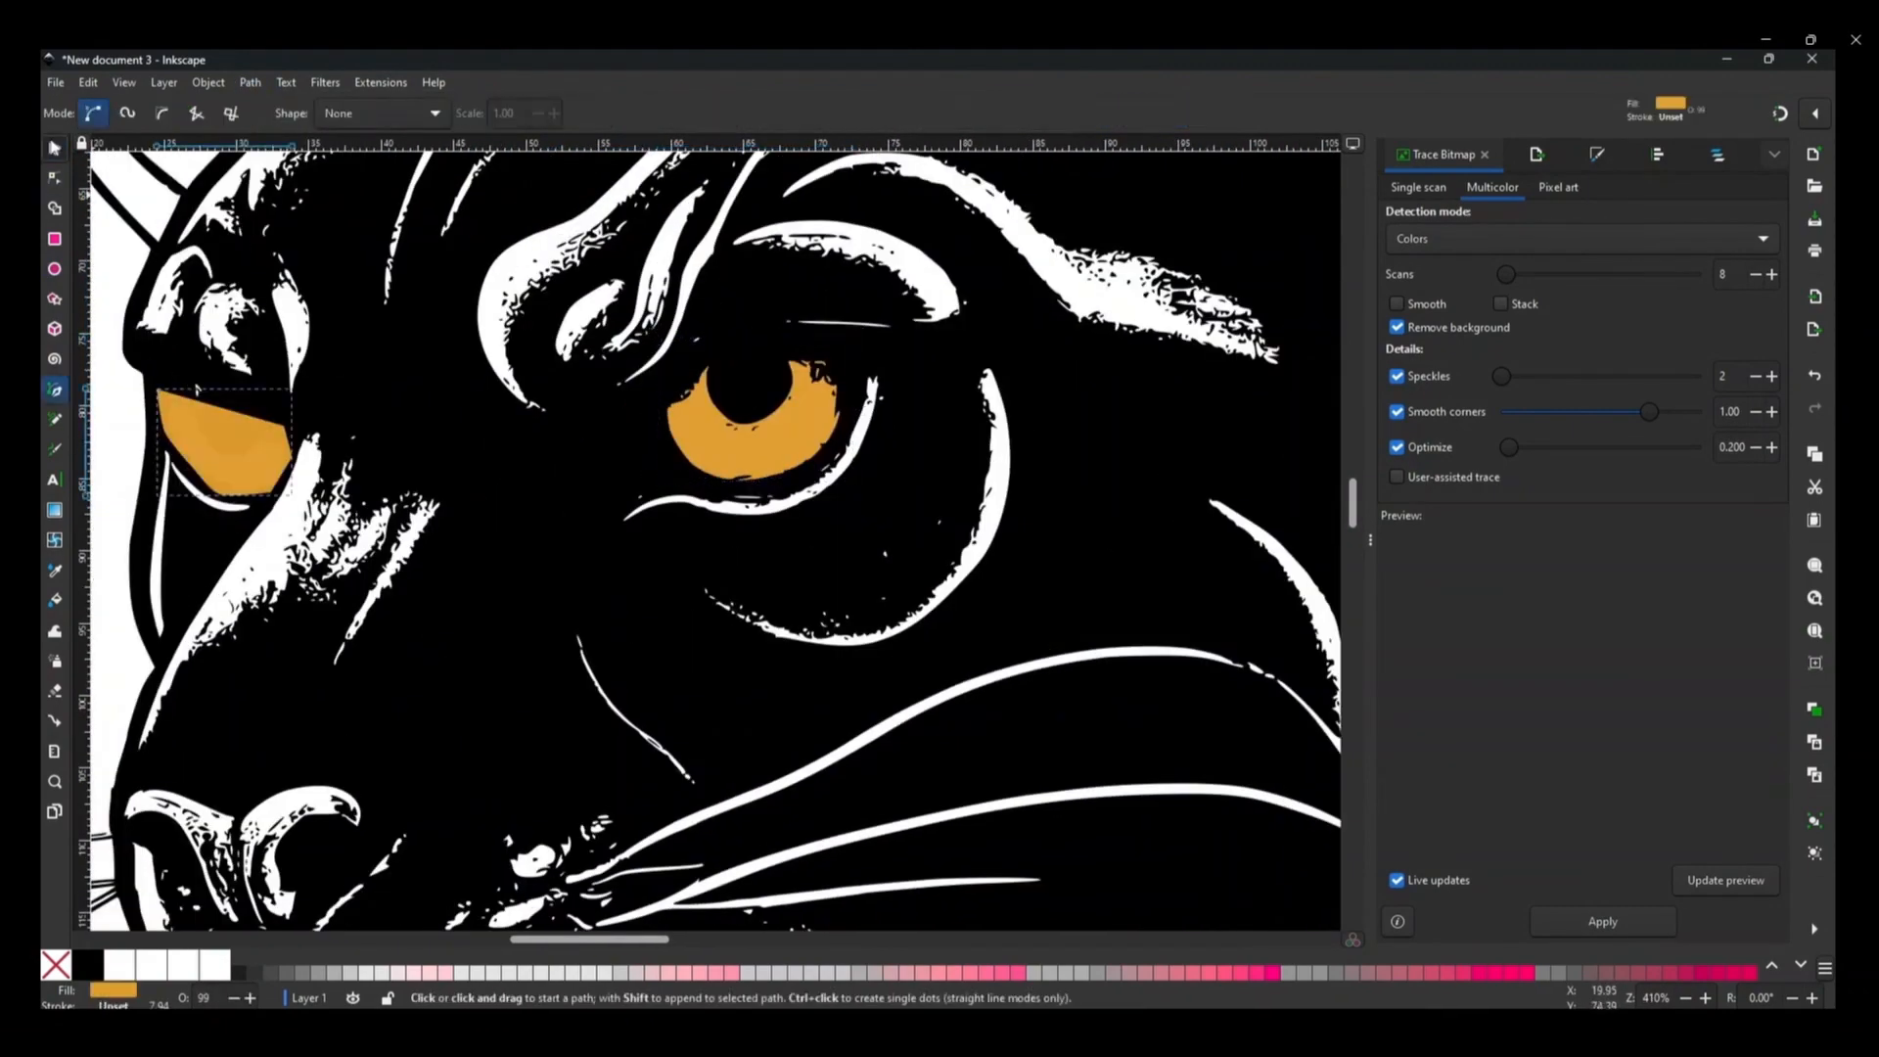
{"action": "key", "text": "s"}
- Draw a closed pen shape around the white six-petal flower between the large yellow flower and the rose
{"action": "scroll", "coordinate": [264, 491], "scroll_direction": "down", "scroll_amount": 4}
{"action": "key", "text": "b"}
{"action": "scroll", "coordinate": [814, 514], "scroll_direction": "up", "scroll_amount": 4}
{"action": "left_click", "coordinate": [767, 371]}
{"action": "left_click", "coordinate": [691, 315]}
{"action": "left_click", "coordinate": [634, 320]}
{"action": "left_click", "coordinate": [599, 350]}
{"action": "left_click", "coordinate": [584, 404]}
{"action": "left_click", "coordinate": [612, 481]}
{"action": "left_click", "coordinate": [585, 489]}
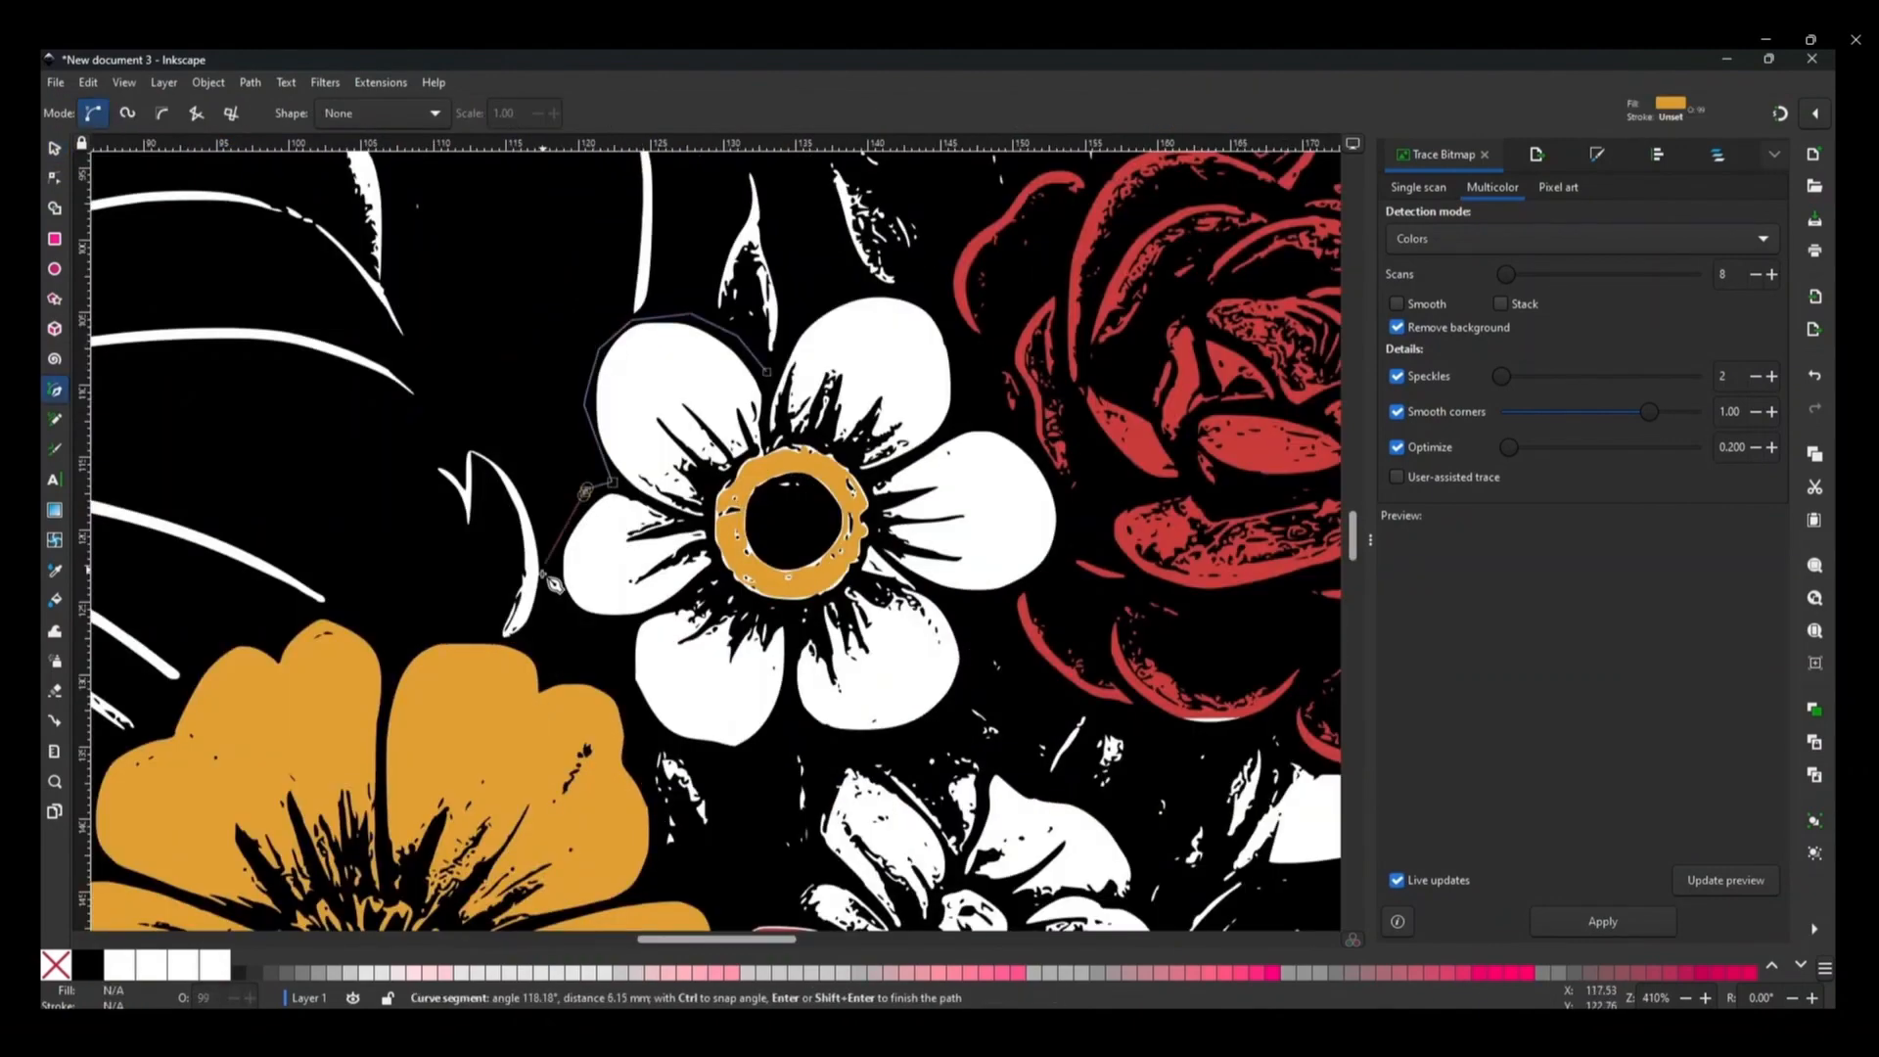
{"action": "left_click", "coordinate": [549, 575]}
{"action": "left_click", "coordinate": [586, 627]}
{"action": "left_click", "coordinate": [617, 632]}
{"action": "left_click", "coordinate": [612, 679]}
{"action": "left_click", "coordinate": [962, 347]}
{"action": "left_click", "coordinate": [881, 282]}
{"action": "left_click", "coordinate": [766, 372]}
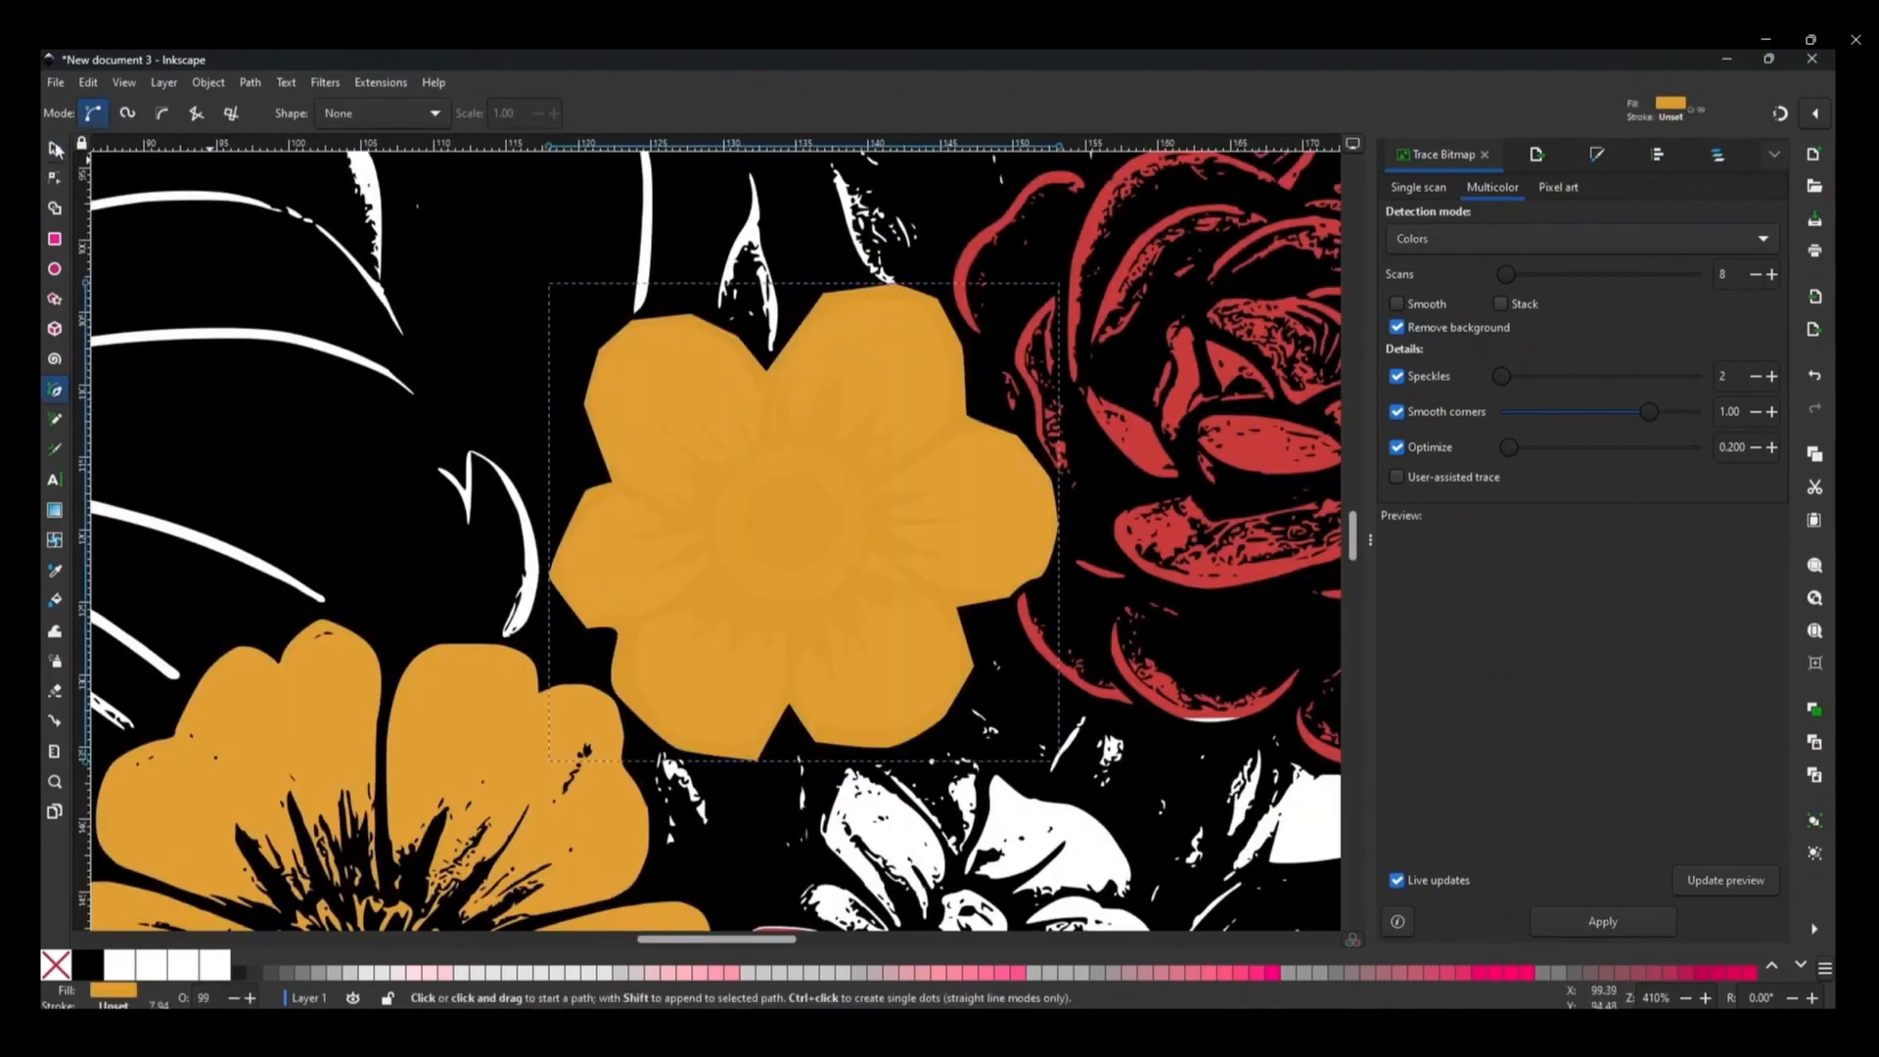
- Recolour the six-petal flower's shape with the teal sampled from the reference image and place it behind the line art
{"action": "scroll", "coordinate": [979, 363], "scroll_direction": "down", "scroll_amount": 3}
{"action": "left_click", "coordinate": [55, 570]}
{"action": "left_click", "coordinate": [112, 739]}
{"action": "key", "text": "s"}
- Delete the red bucket fills from the petals of the small flower below the teal one
{"action": "scroll", "coordinate": [1174, 705], "scroll_direction": "up", "scroll_amount": 3}
{"action": "left_click", "coordinate": [685, 256]}
{"action": "key", "text": "Delete"}
{"action": "left_click", "coordinate": [820, 263]}
{"action": "key", "text": "Delete"}
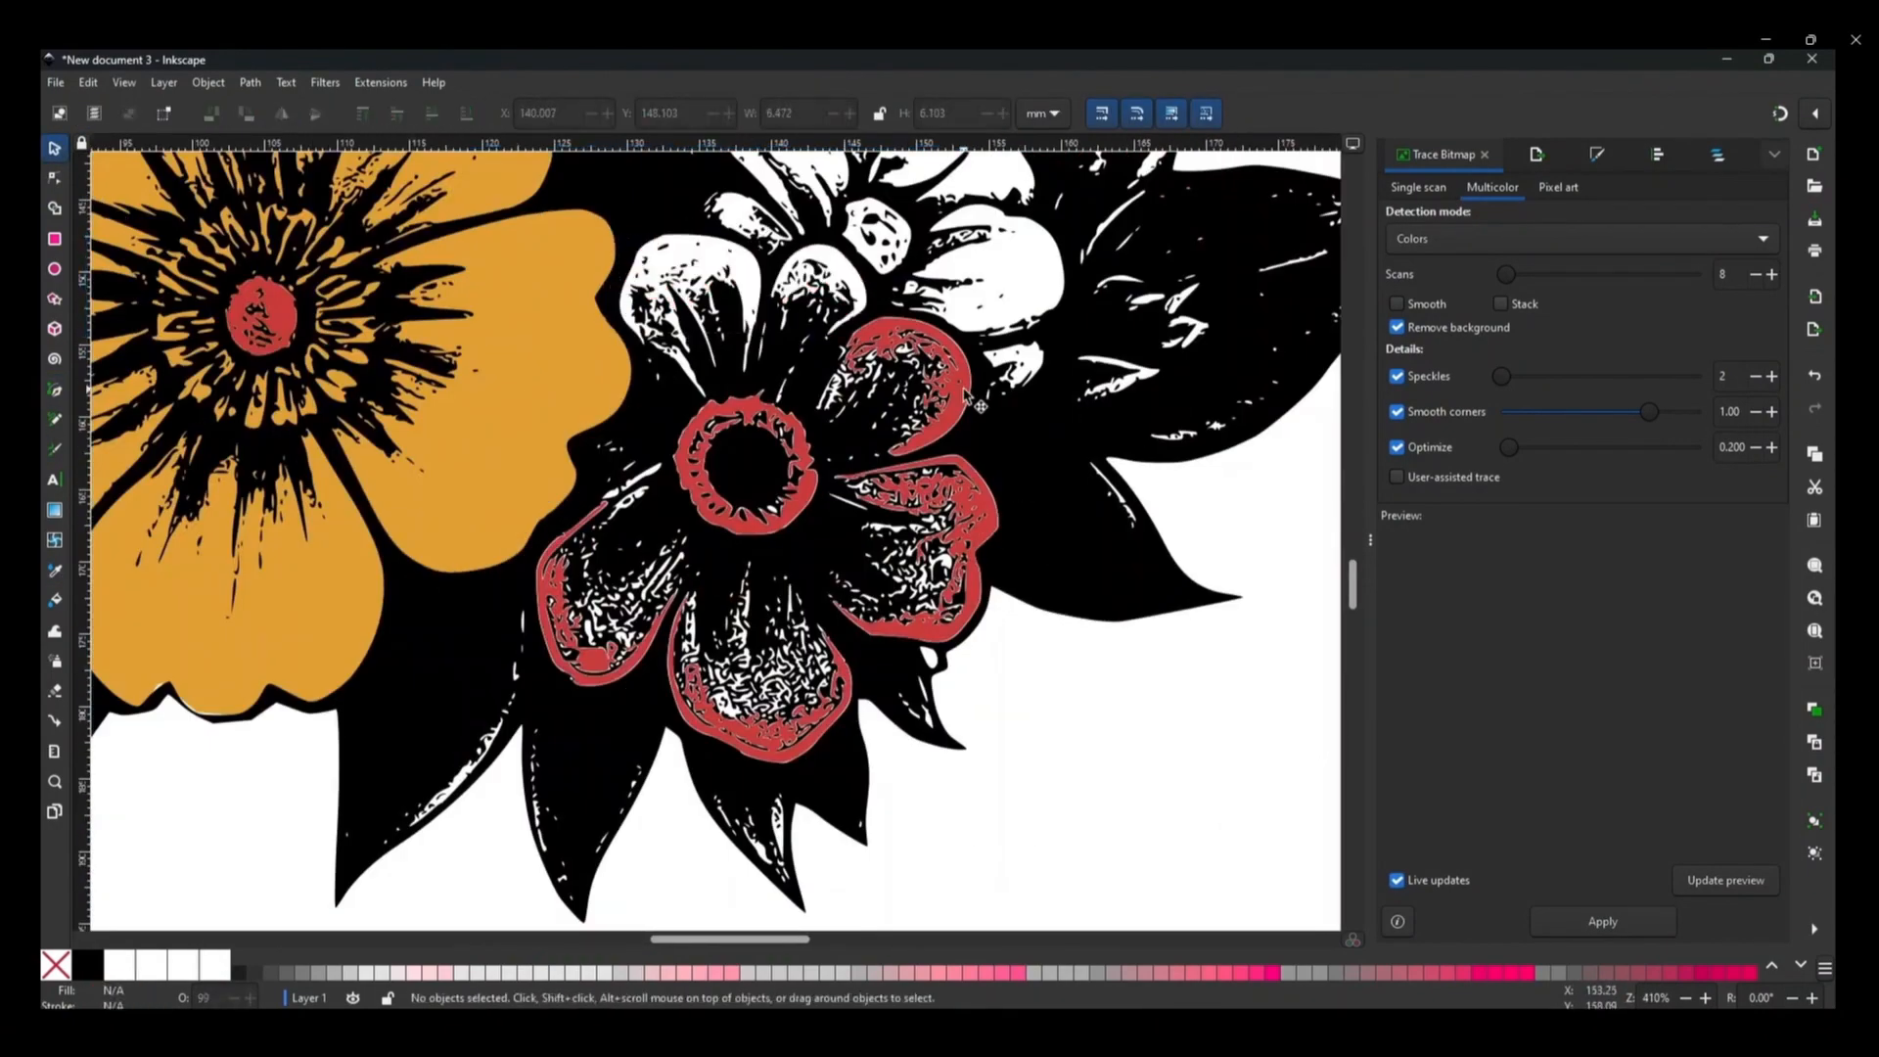
{"action": "left_click", "coordinate": [957, 387]}
{"action": "key", "text": "Delete"}
{"action": "left_click", "coordinate": [987, 531]}
{"action": "key", "text": "Delete"}
- Delete the red bucket fills from the buds among the leaves beside the large yellow flower
{"action": "scroll", "coordinate": [722, 511], "scroll_direction": "left", "scroll_amount": 10}
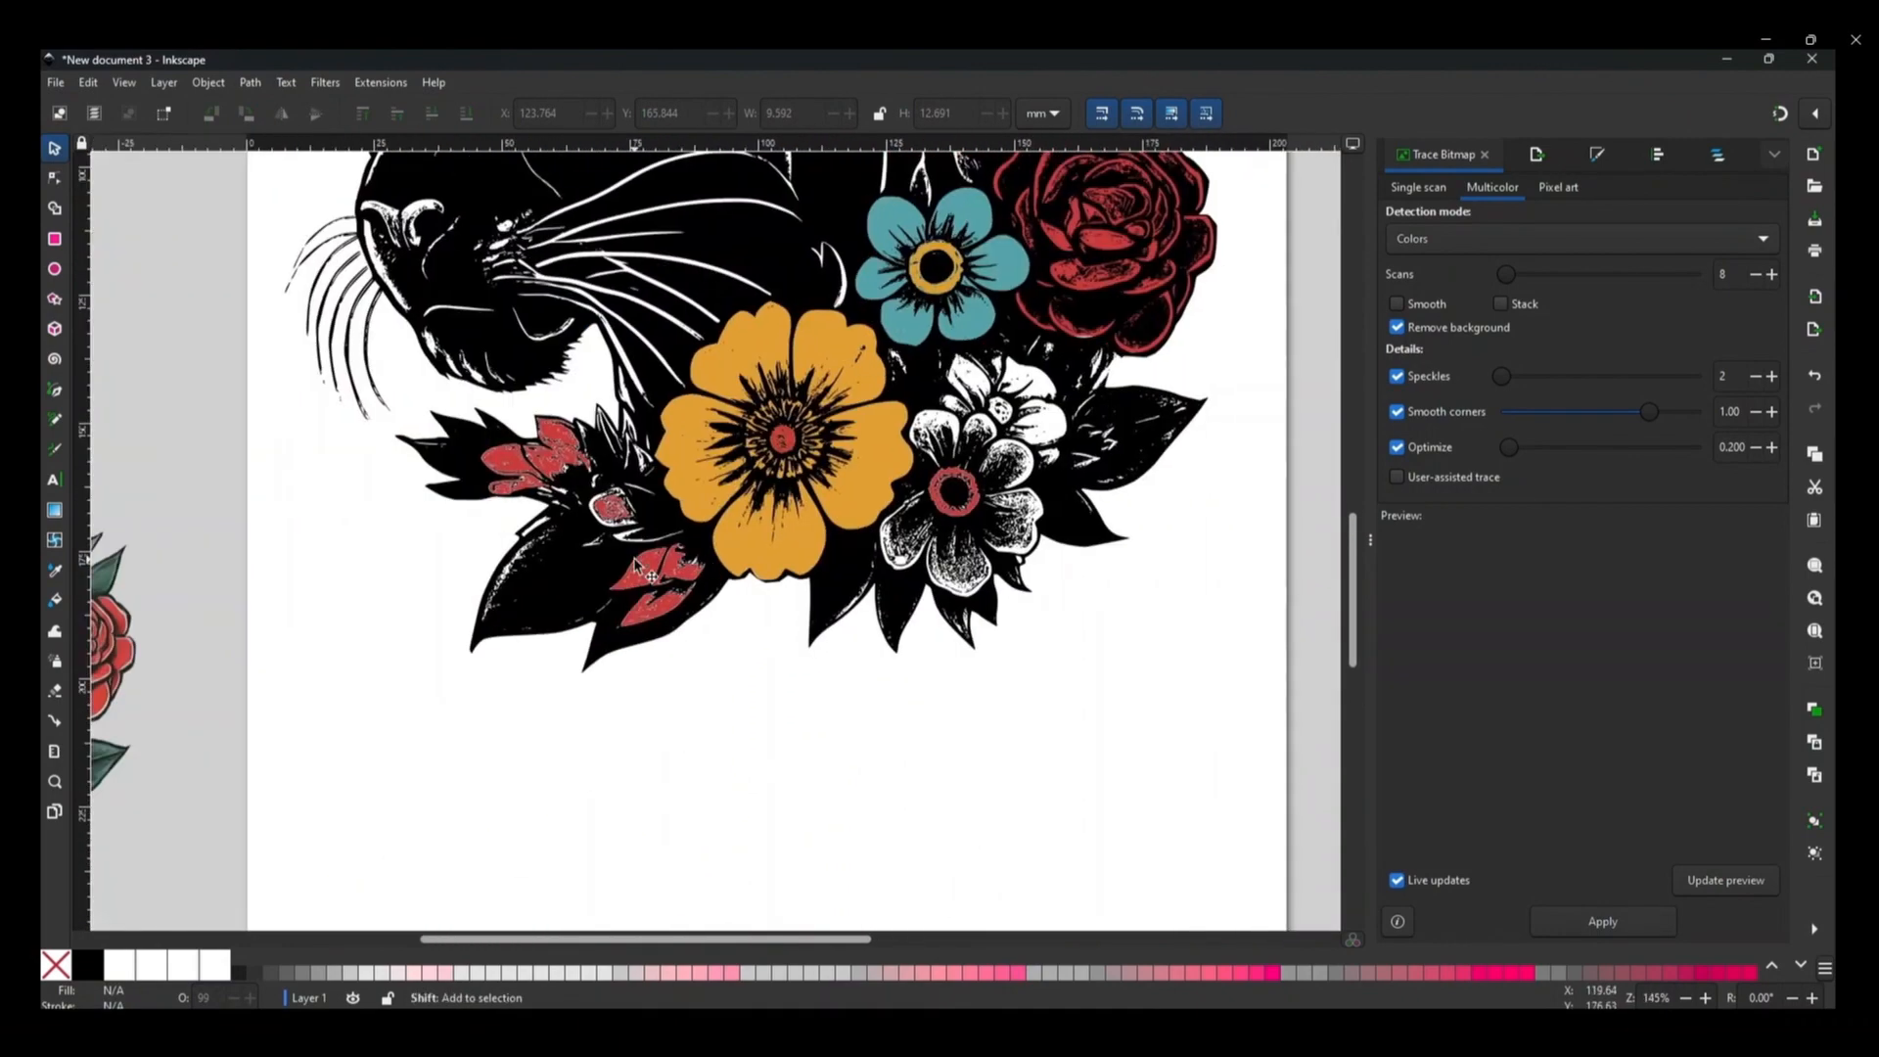
{"action": "left_click", "coordinate": [786, 450]}
{"action": "key", "text": "Delete"}
{"action": "left_click", "coordinate": [863, 571]}
{"action": "key", "text": "Delete"}
{"action": "left_click", "coordinate": [881, 615]}
{"action": "key", "text": "Delete"}
- Outline the pair of pointed buds below the large yellow flower with a pen shape
{"action": "scroll", "coordinate": [881, 614], "scroll_direction": "up", "scroll_amount": 3}
{"action": "left_click", "coordinate": [54, 389]}
{"action": "left_click", "coordinate": [820, 419]}
{"action": "left_click", "coordinate": [695, 559]}
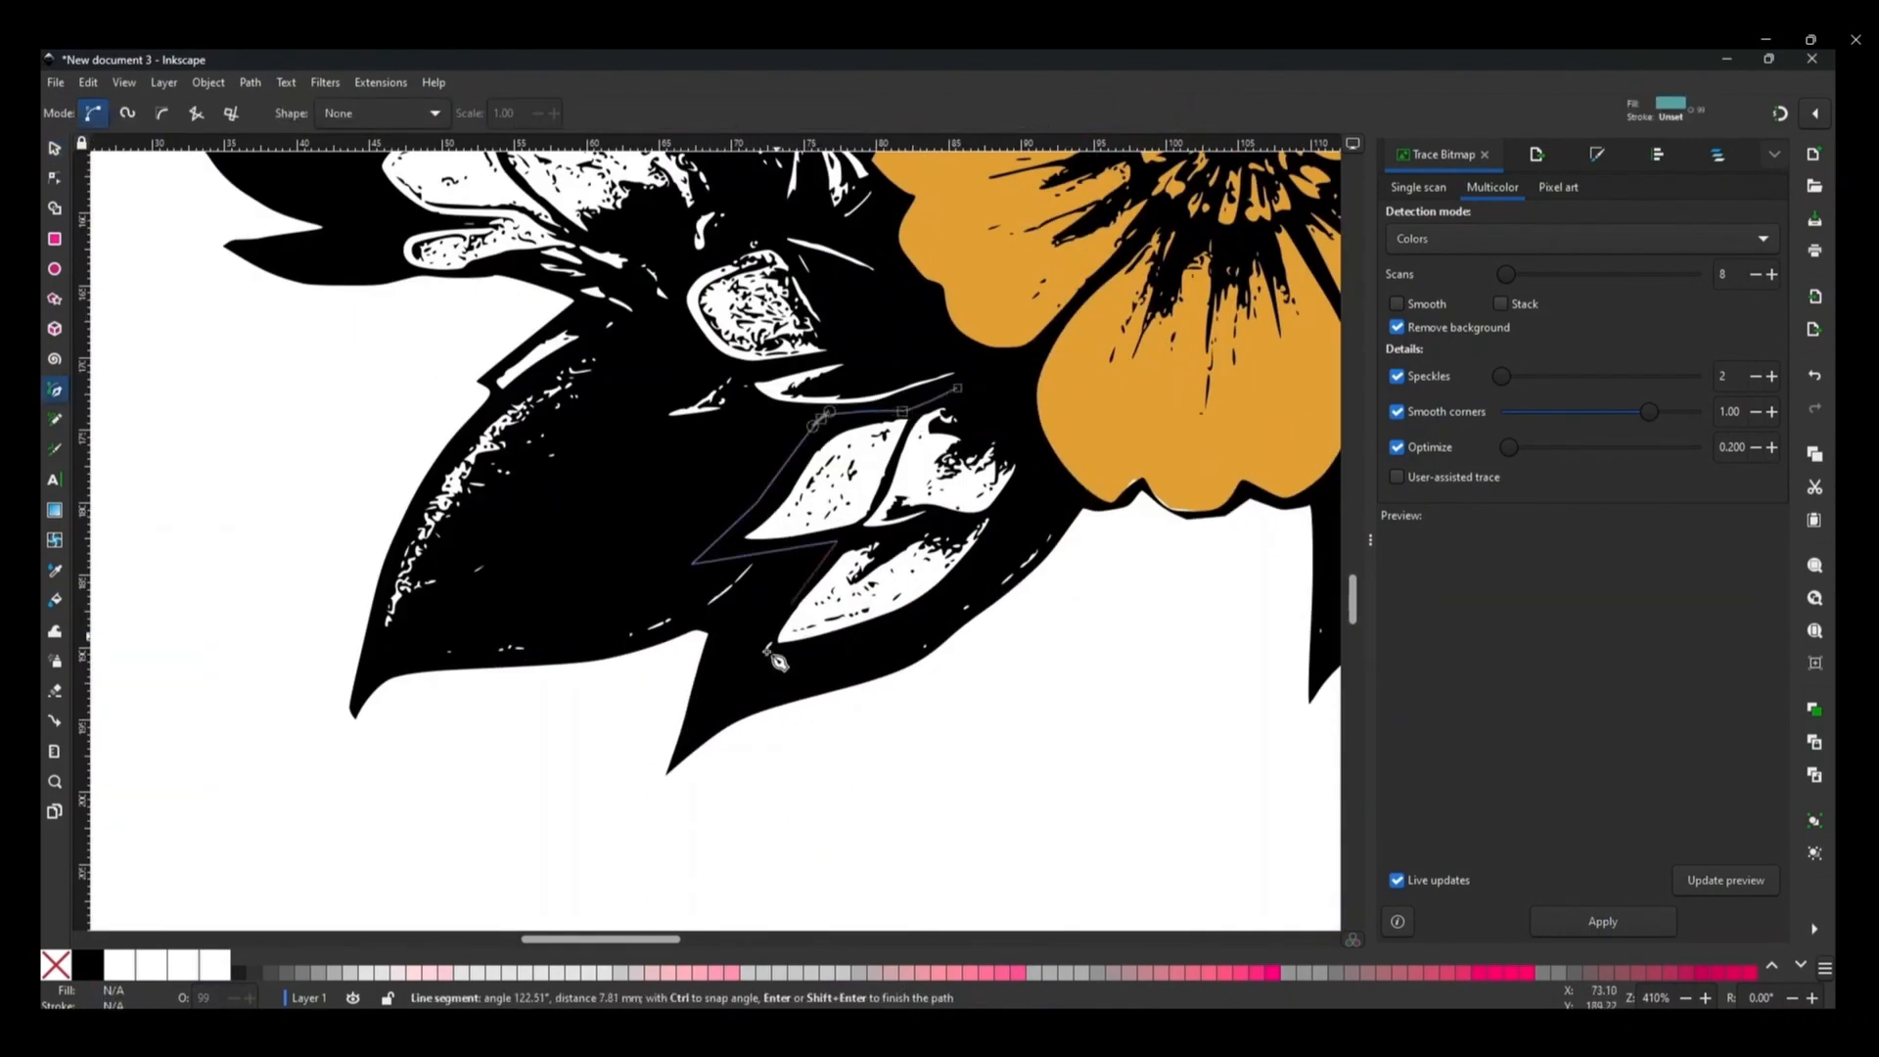
{"action": "left_click", "coordinate": [806, 659]}
- Recolour the pointed buds' shape with the coral red sampled from the reference image and place it behind the line art
{"action": "scroll", "coordinate": [1026, 646], "scroll_direction": "down", "scroll_amount": 3}
{"action": "left_click", "coordinate": [55, 571]}
{"action": "left_click", "coordinate": [124, 871]}
{"action": "key", "text": "s"}
{"action": "scroll", "coordinate": [962, 523], "scroll_direction": "up", "scroll_amount": 3}
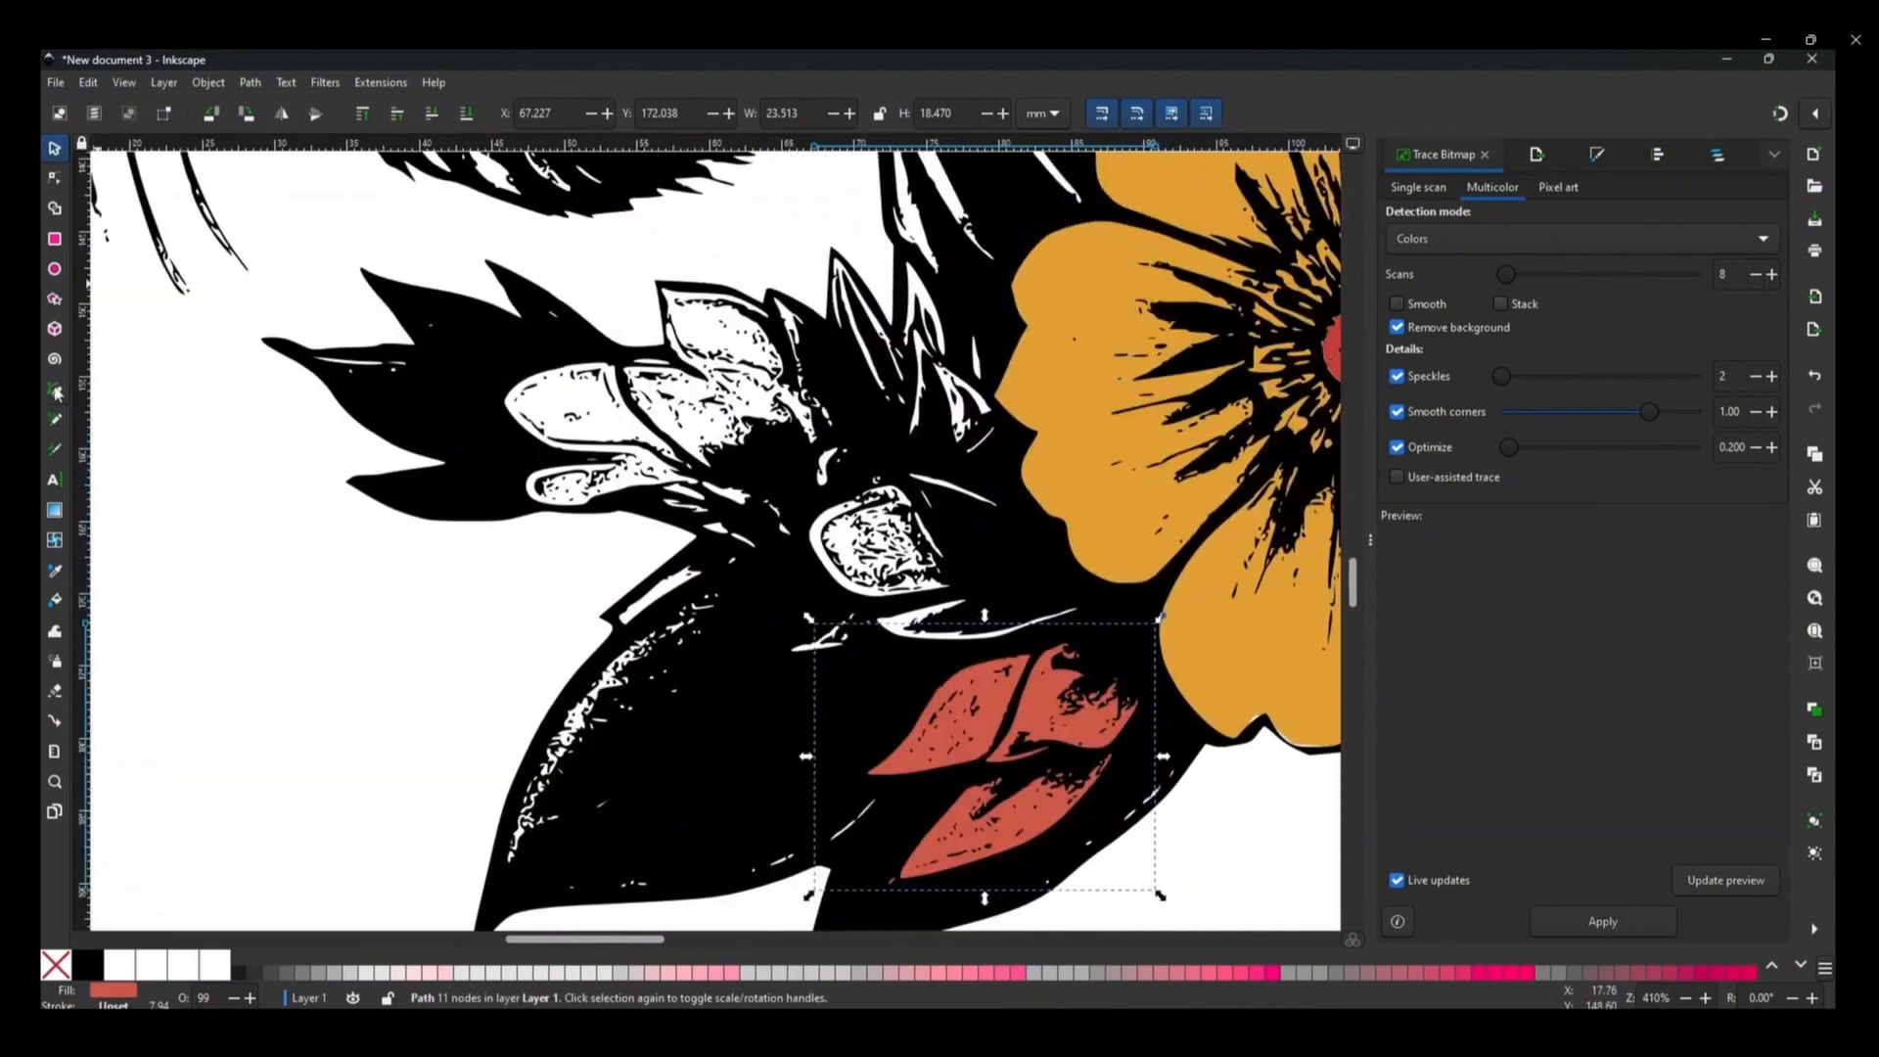
- Draw a closed coral-red pen shape around the small rounded bud above the pointed buds
{"action": "left_click", "coordinate": [55, 389]}
{"action": "left_click", "coordinate": [894, 478]}
{"action": "left_click", "coordinate": [820, 506]}
{"action": "left_click", "coordinate": [803, 534]}
{"action": "left_click", "coordinate": [815, 571]}
{"action": "left_click", "coordinate": [848, 601]}
{"action": "left_click", "coordinate": [970, 585]}
- Outline the cluster of buds on the far left with a coral-red pen shape and place it behind the line art
{"action": "left_click", "coordinate": [658, 283]}
{"action": "left_click", "coordinate": [668, 352]}
{"action": "left_click", "coordinate": [561, 362]}
{"action": "left_click", "coordinate": [494, 401]}
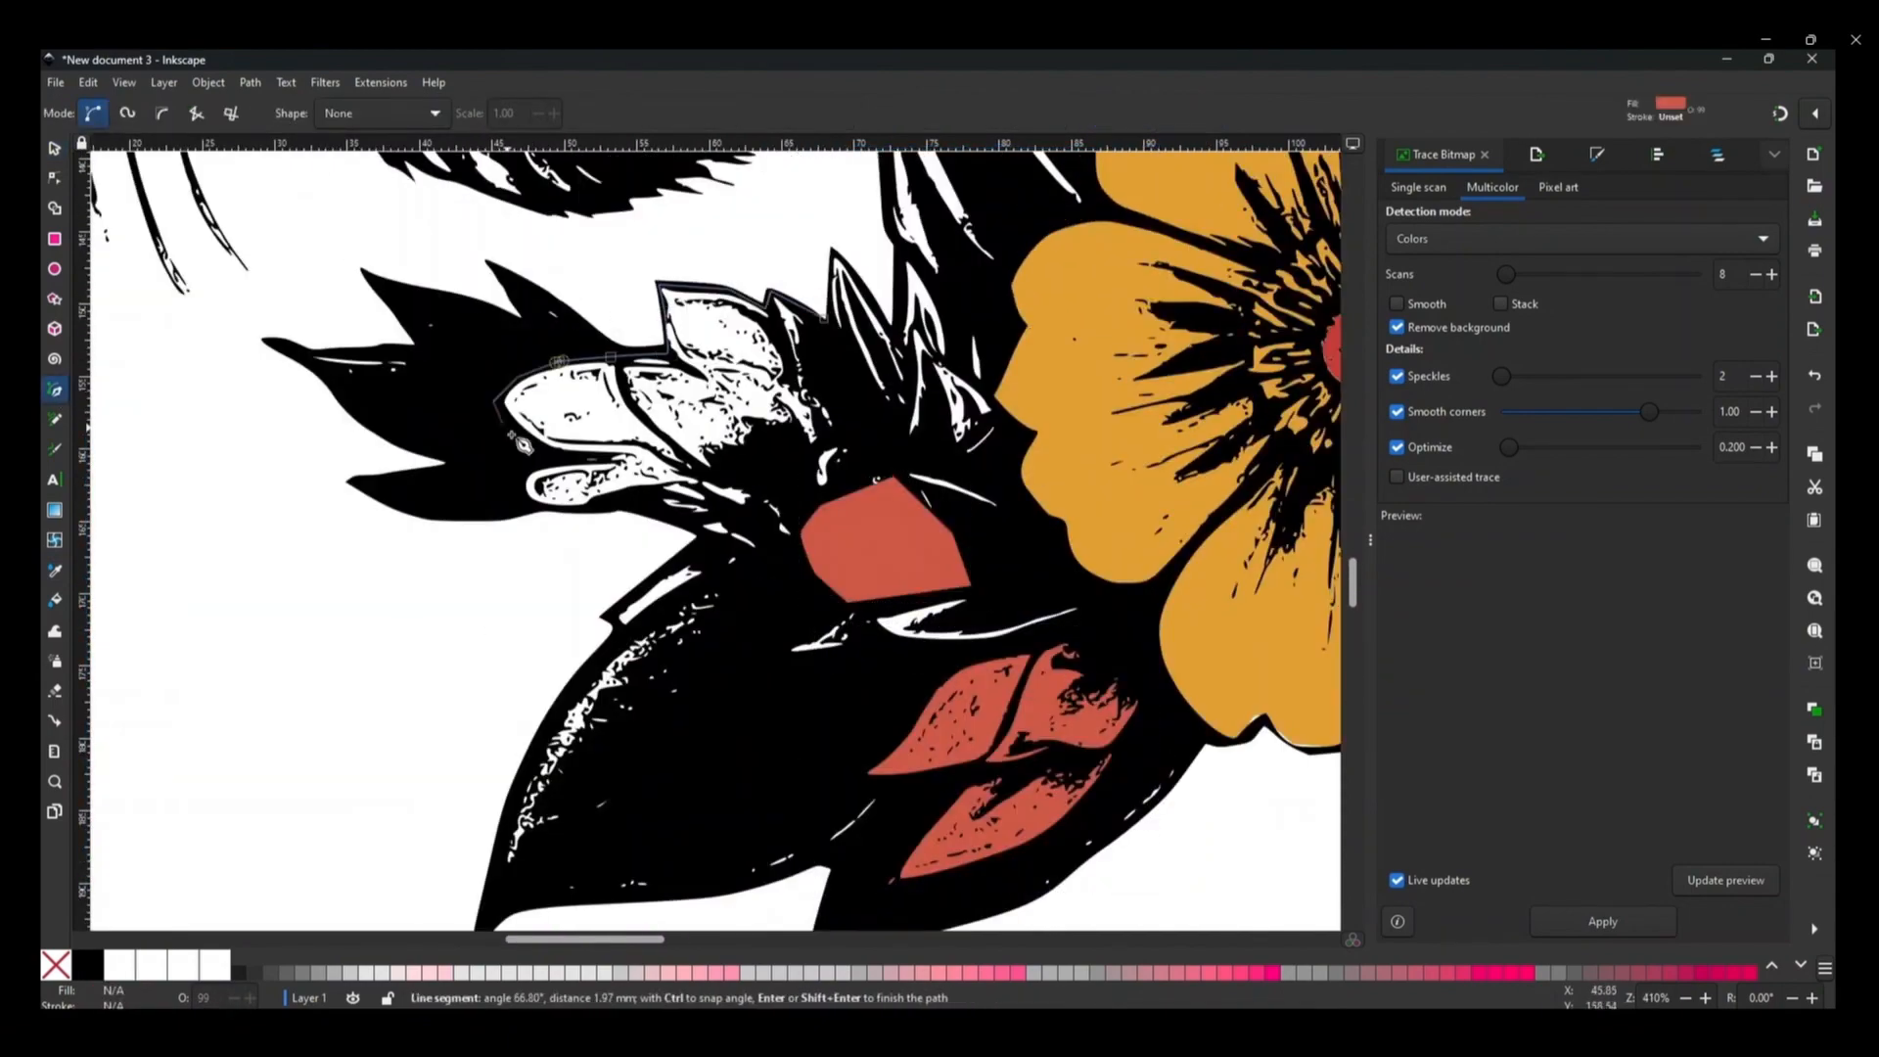
{"action": "left_click", "coordinate": [526, 451]}
{"action": "left_click", "coordinate": [570, 458]}
{"action": "left_click", "coordinate": [519, 470]}
{"action": "left_click", "coordinate": [520, 498]}
{"action": "left_click", "coordinate": [825, 320]}
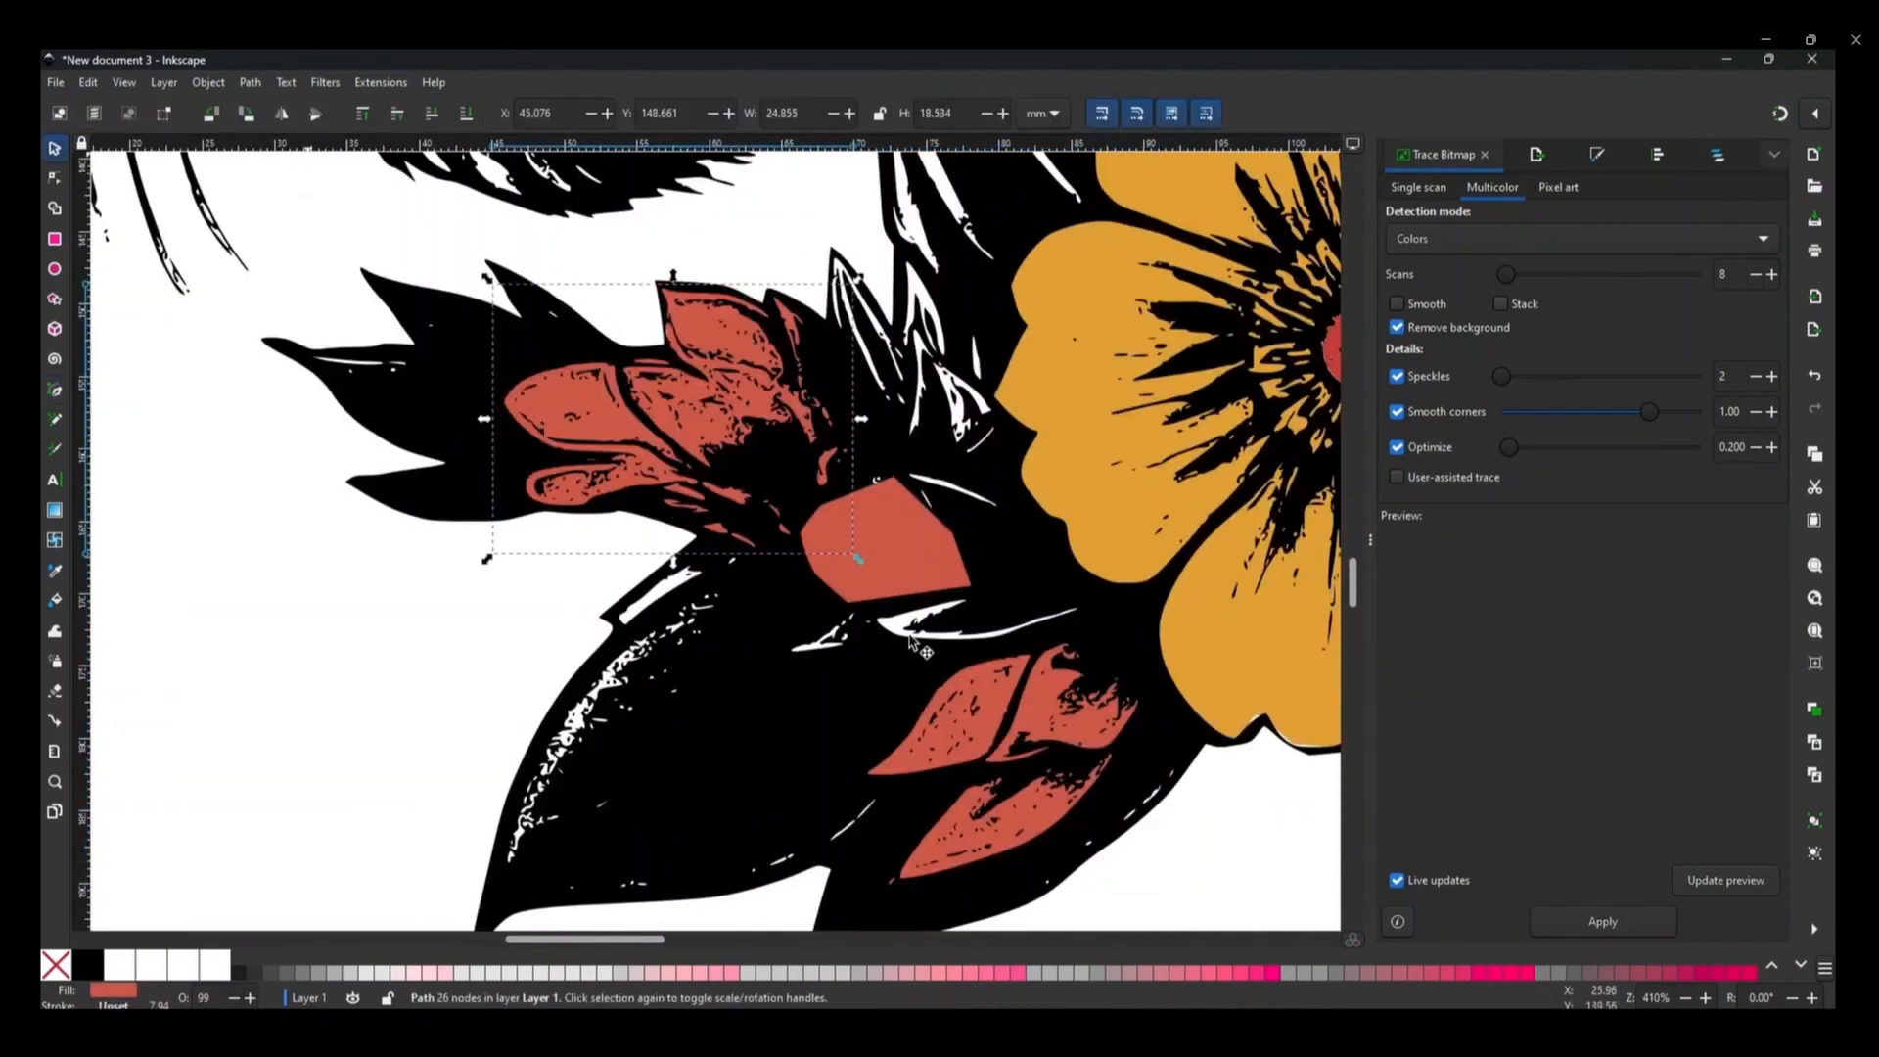
{"action": "key", "text": "s"}
- Cover the petals of the small flower beside the large yellow flower with a pen shape, coloured sampled teal and placed behind the line art
{"action": "scroll", "coordinate": [1039, 782], "scroll_direction": "down", "scroll_amount": 4}
{"action": "scroll", "coordinate": [1039, 782], "scroll_direction": "up", "scroll_amount": 2}
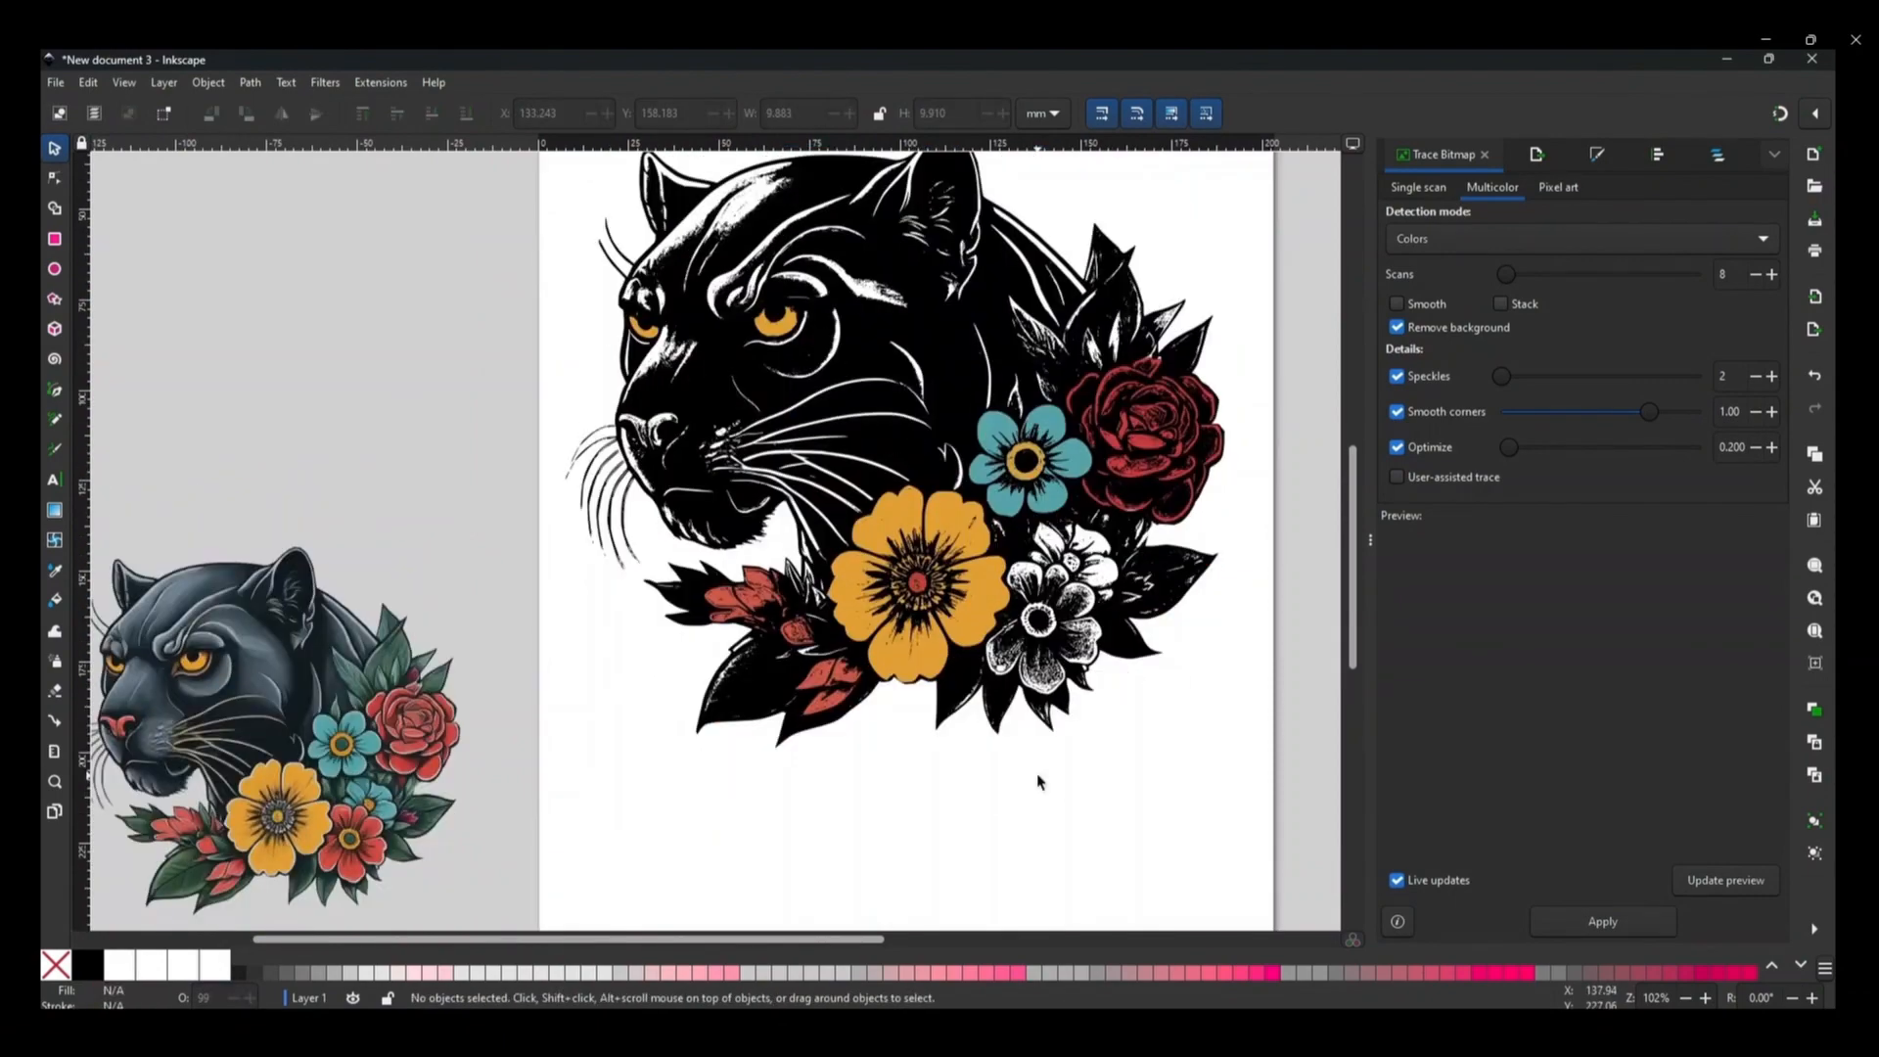
{"action": "scroll", "coordinate": [1039, 779], "scroll_direction": "up", "scroll_amount": 2}
{"action": "scroll", "coordinate": [1175, 702], "scroll_direction": "up", "scroll_amount": 4}
{"action": "key", "text": "b"}
{"action": "left_click", "coordinate": [628, 265]}
{"action": "left_click", "coordinate": [591, 347]}
{"action": "left_click", "coordinate": [578, 423]}
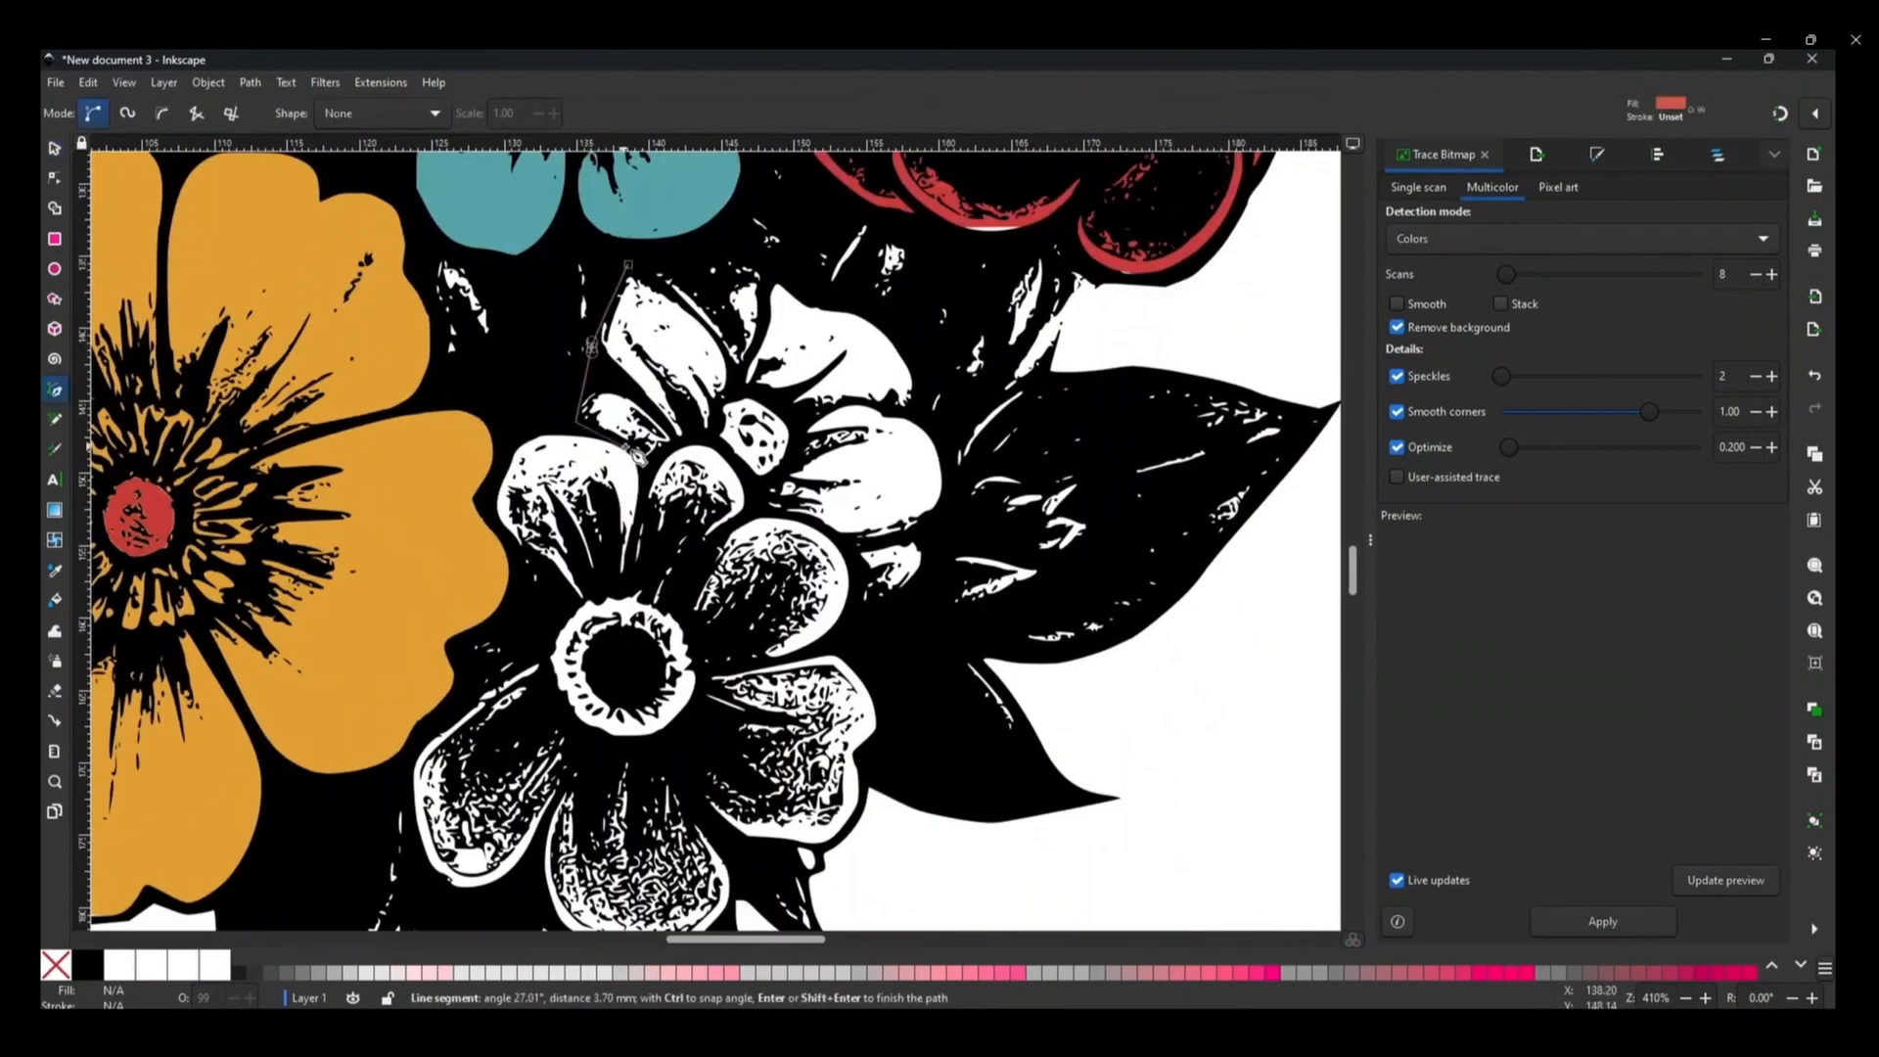
{"action": "left_click", "coordinate": [626, 446]}
{"action": "left_click", "coordinate": [682, 444]}
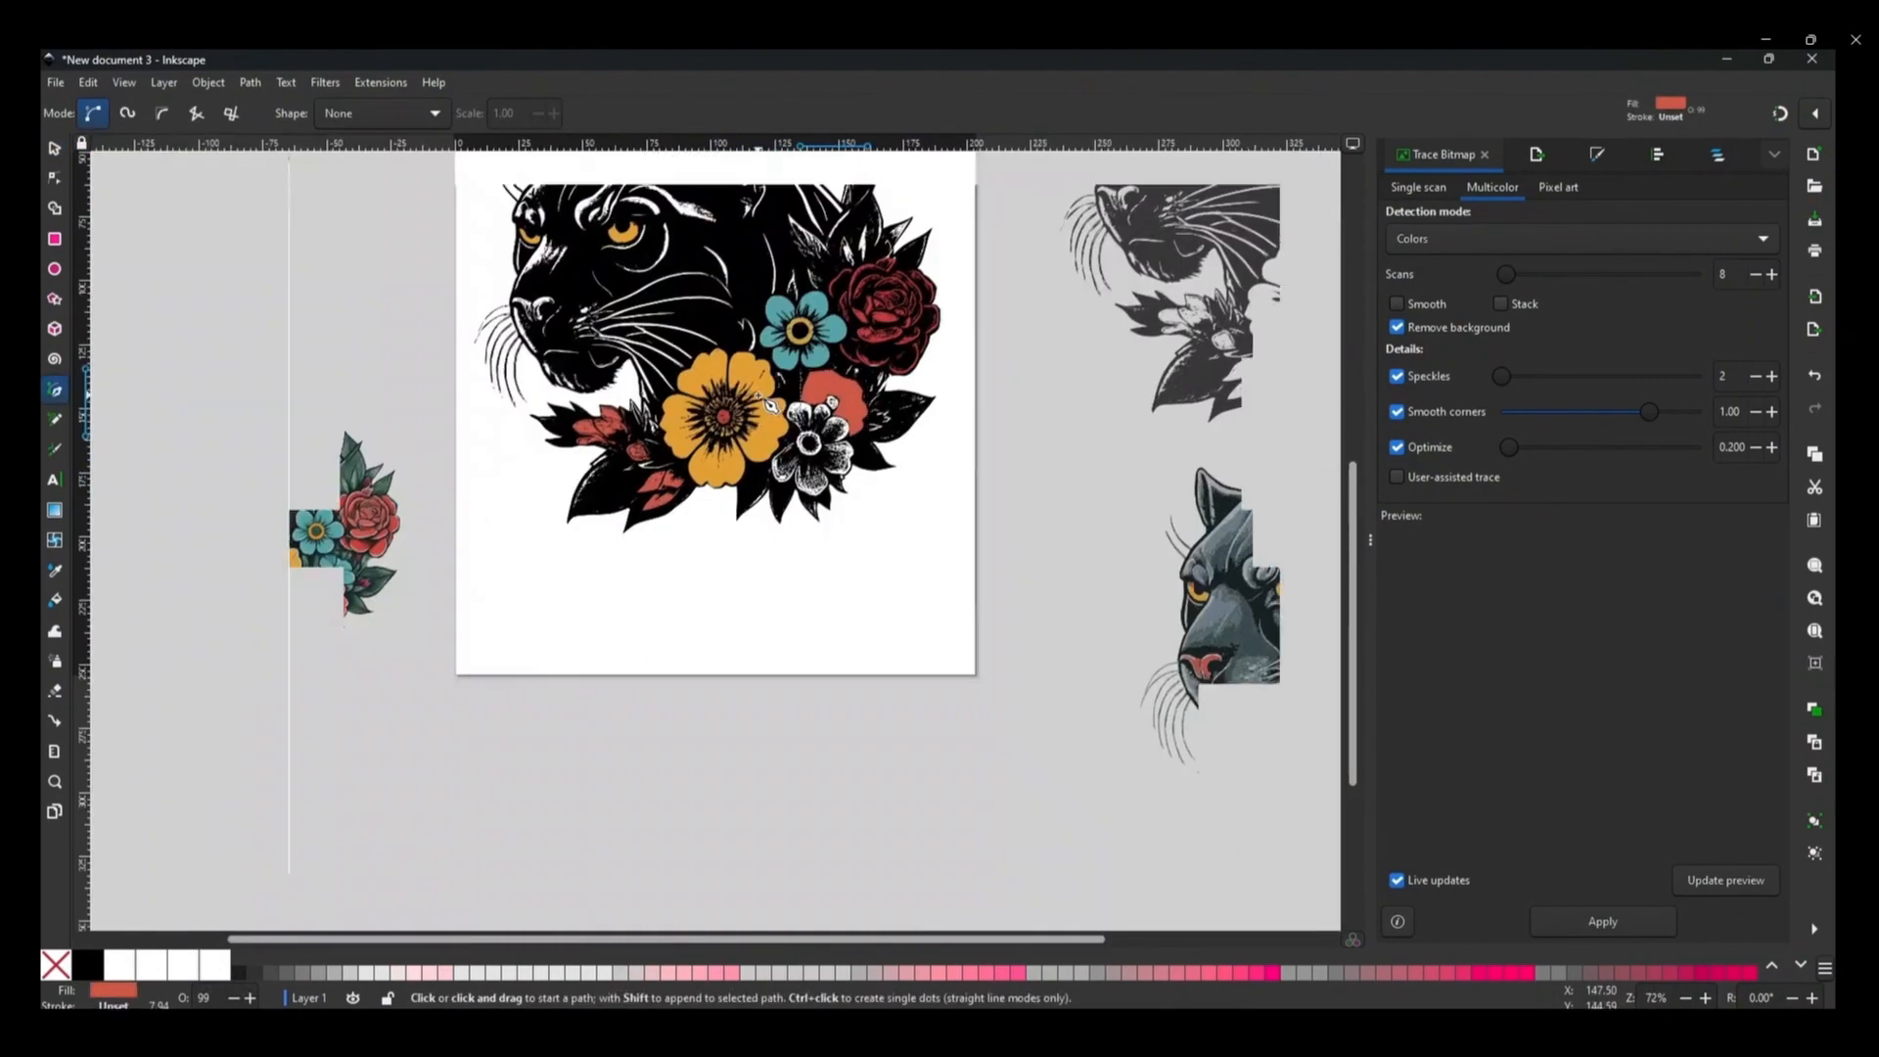
{"action": "key", "text": "d"}
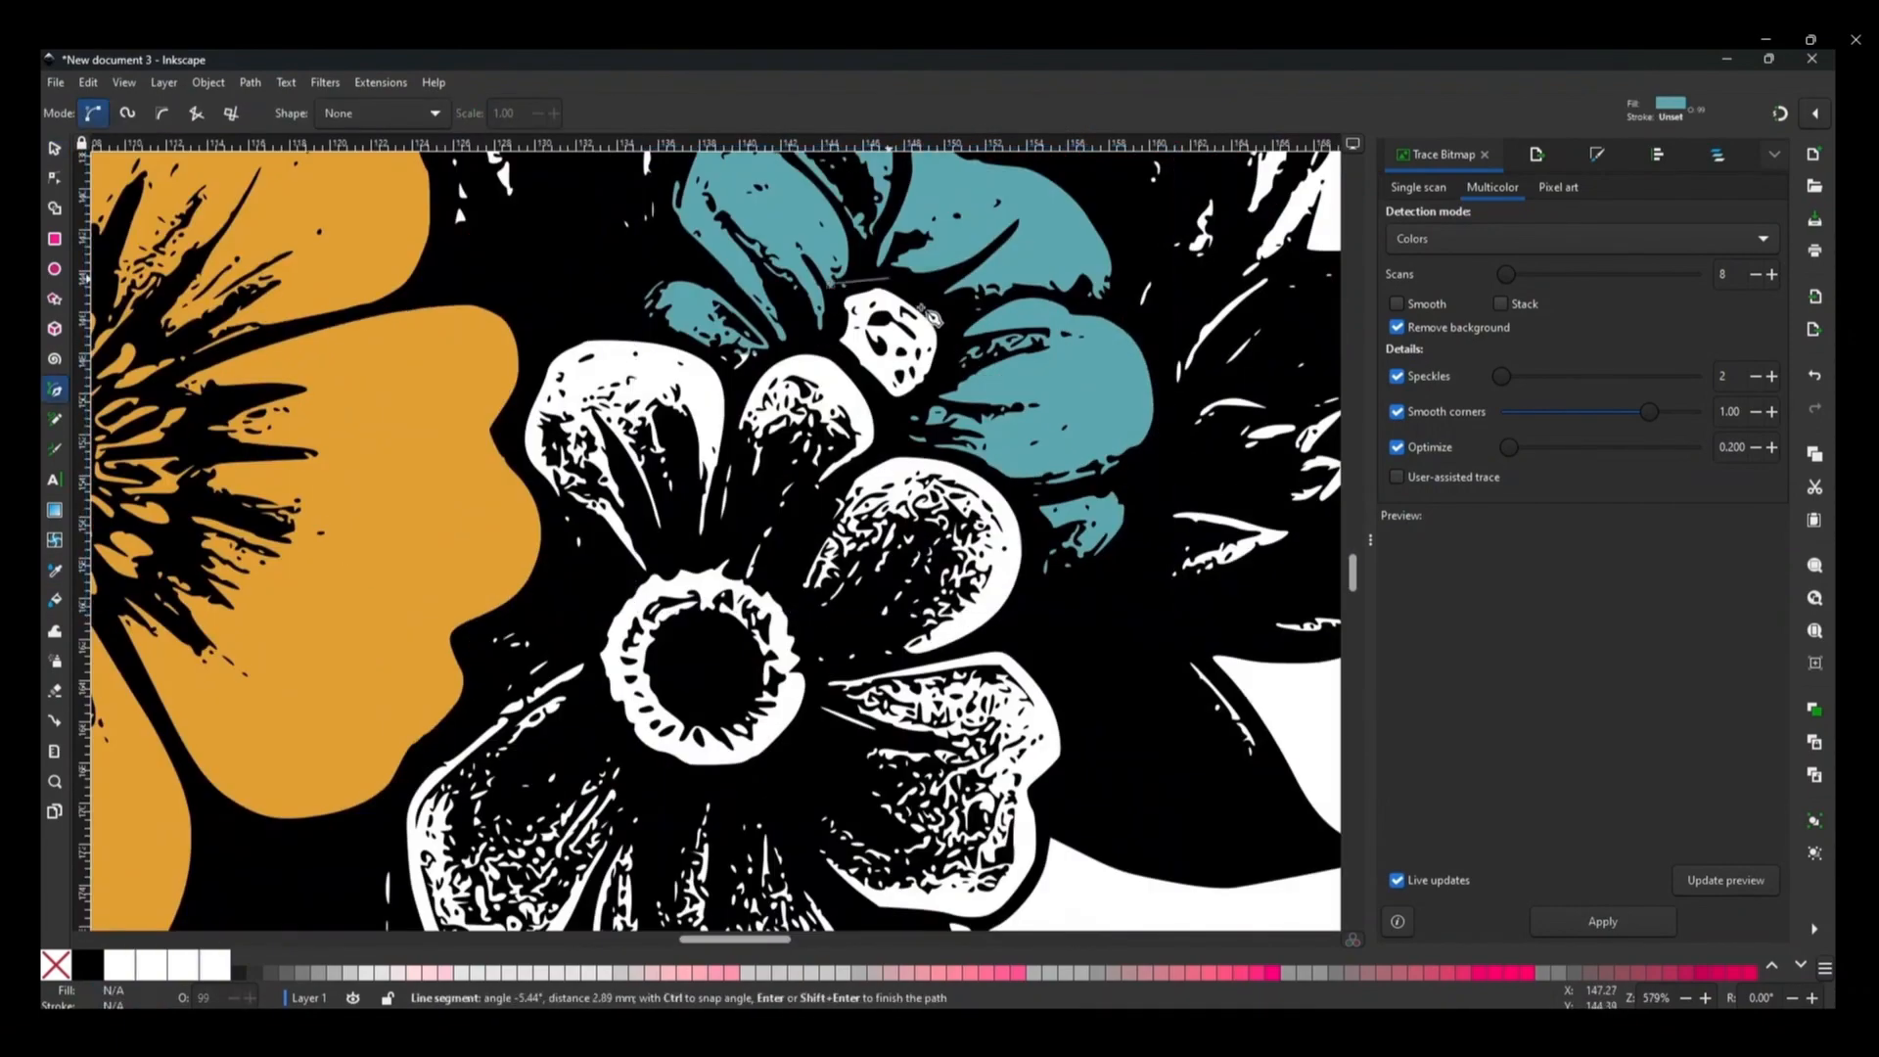
- Outline the small teal flower's centre, recolour the shape with the large flower's yellow-orange, and place it behind the line art
{"action": "left_click", "coordinate": [941, 328]}
{"action": "left_click", "coordinate": [900, 398]}
{"action": "left_click", "coordinate": [830, 284]}
{"action": "key", "text": "d"}
{"action": "left_click", "coordinate": [470, 536]}
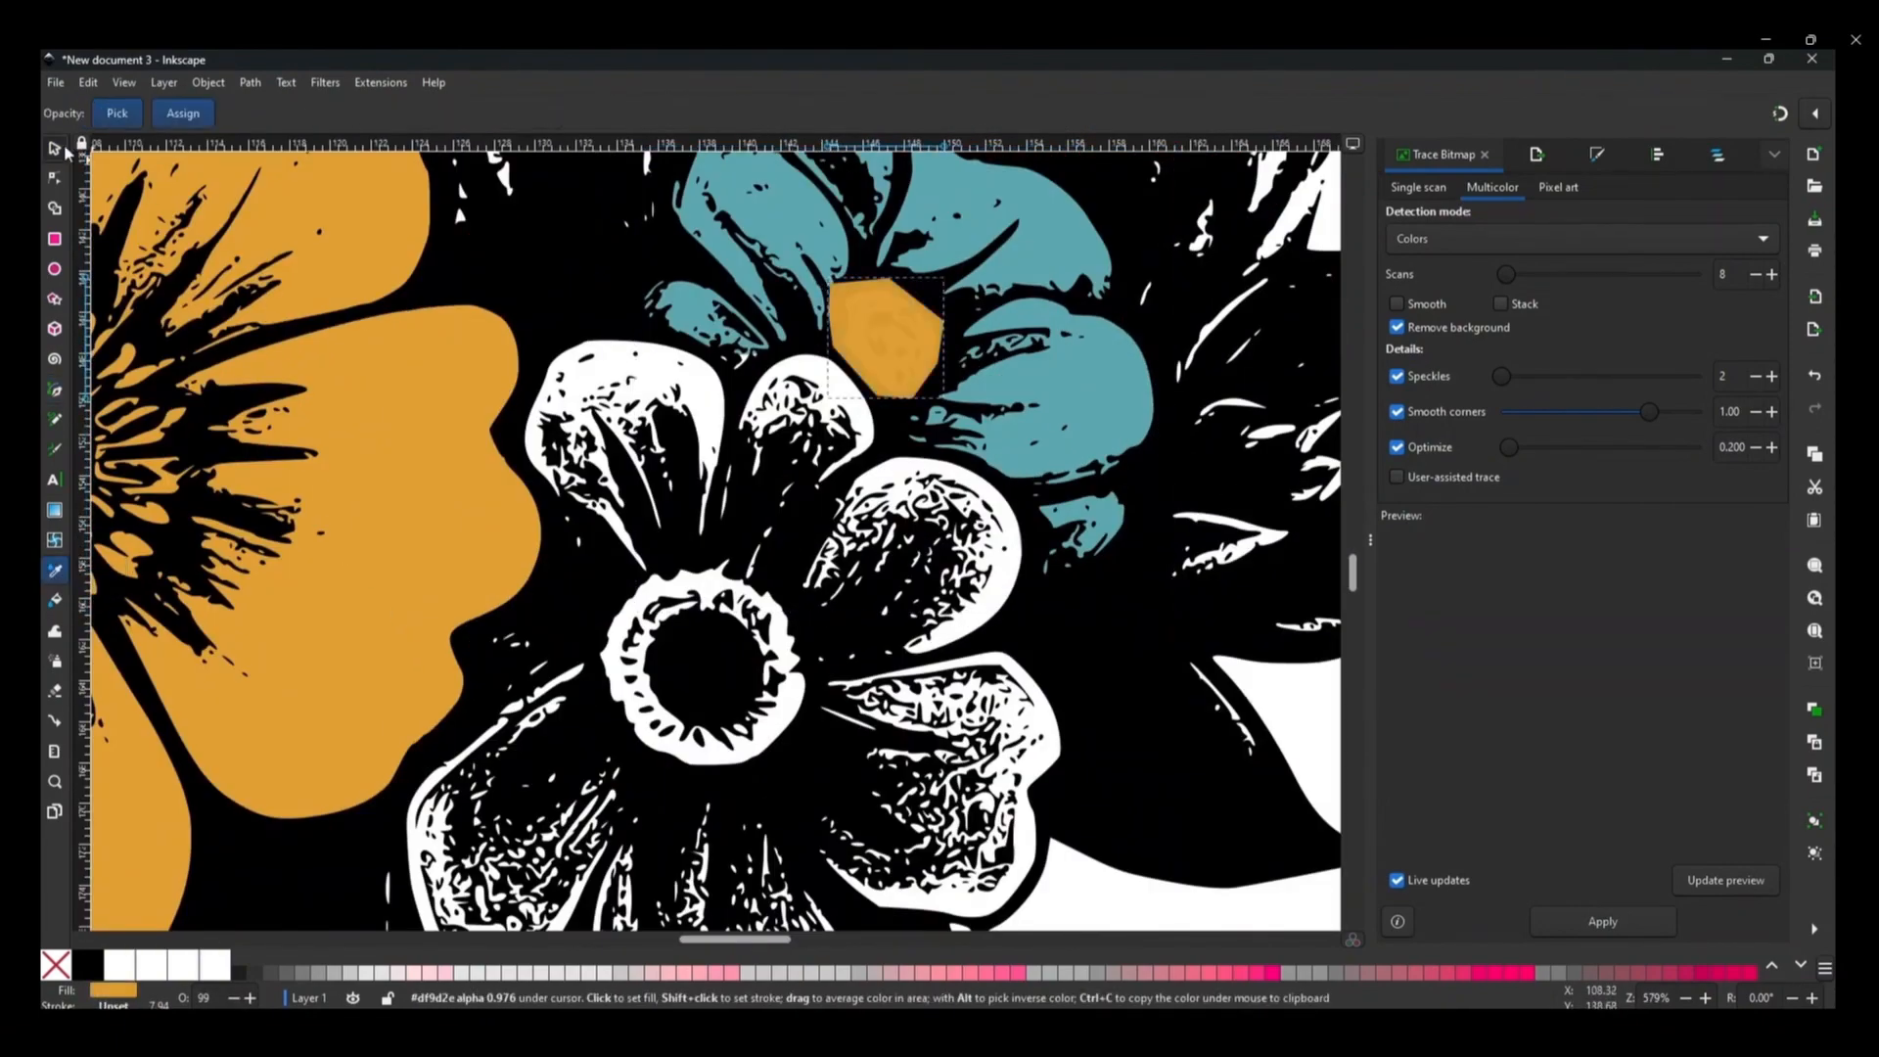
{"action": "key", "text": "s"}
{"action": "key", "text": "End"}
{"action": "scroll", "coordinate": [749, 397], "scroll_direction": "down", "scroll_amount": 4}
{"action": "scroll", "coordinate": [773, 479], "scroll_direction": "down", "scroll_amount": 2}
{"action": "left_click", "coordinate": [788, 585]}
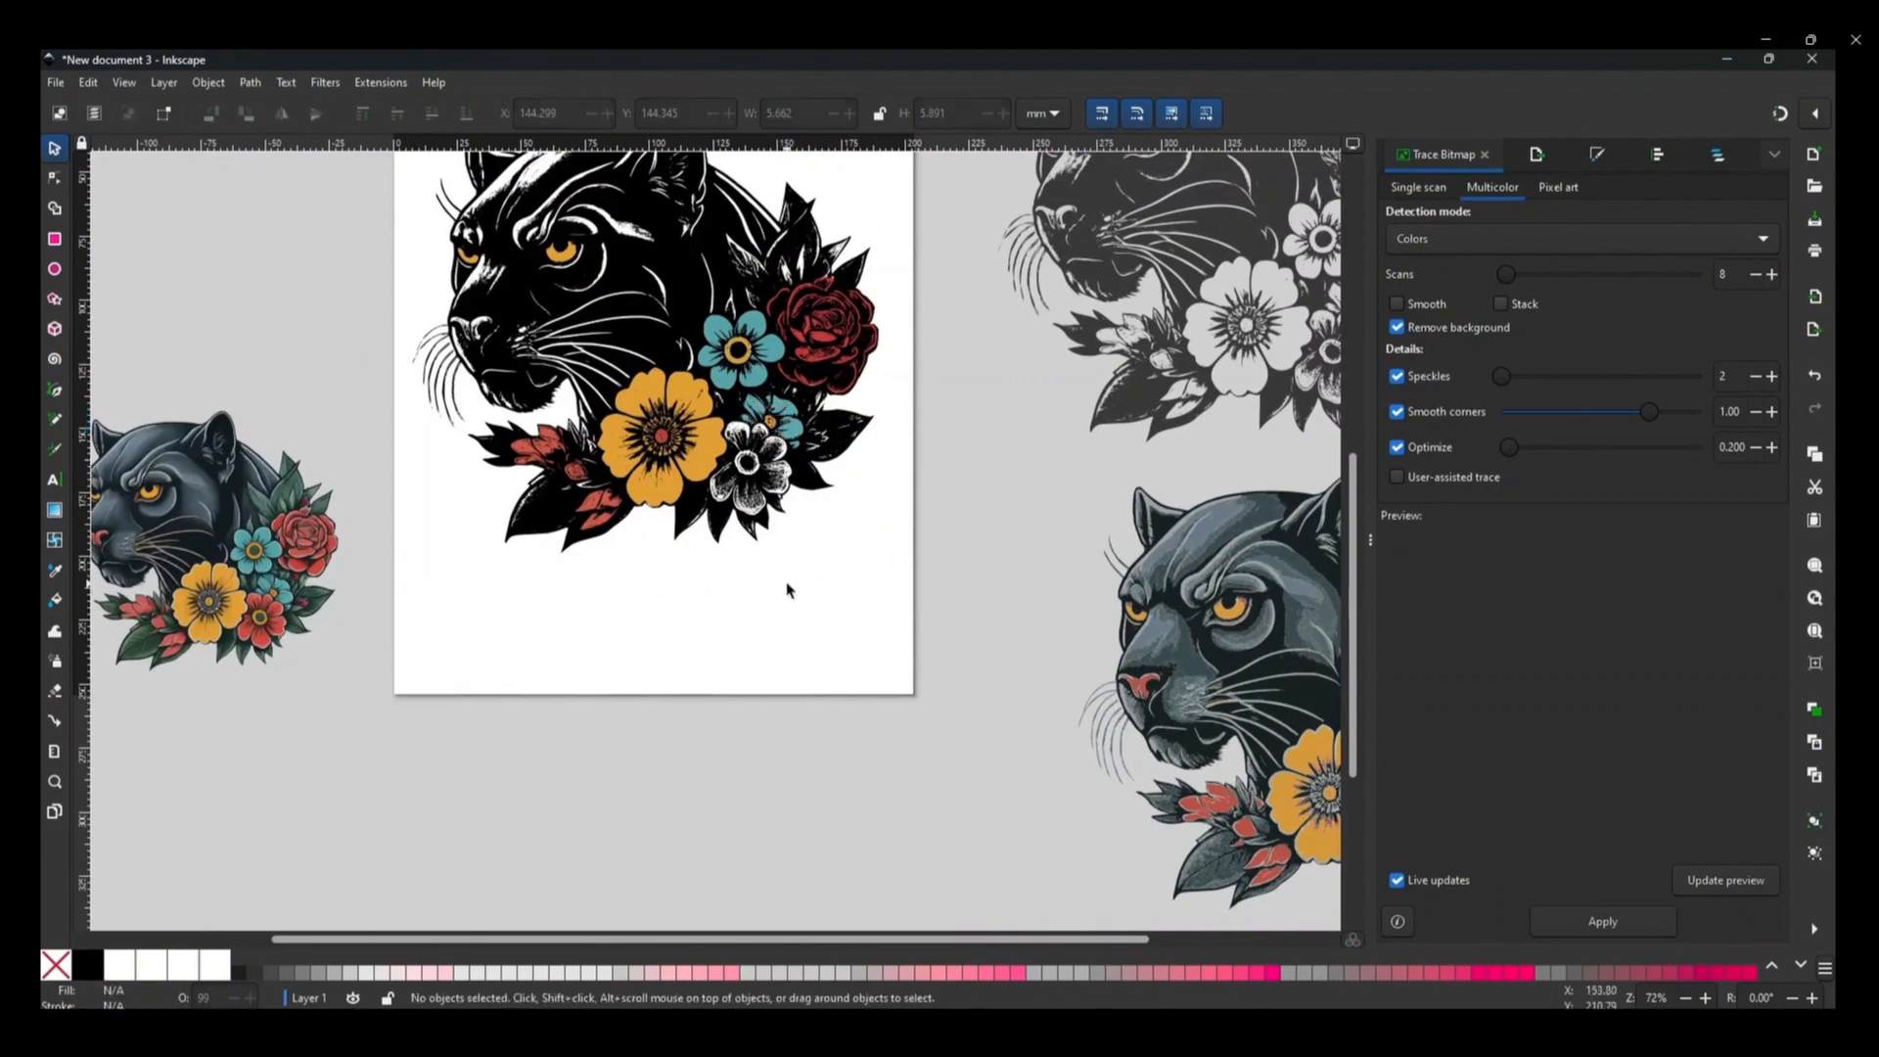
- Draw a closed pen shape around all petals of the white flower below the small teal flower
{"action": "scroll", "coordinate": [786, 454], "scroll_direction": "up", "scroll_amount": 6}
{"action": "key", "text": "b"}
{"action": "left_click", "coordinate": [345, 190]}
{"action": "left_click", "coordinate": [313, 212]}
{"action": "left_click", "coordinate": [277, 288]}
{"action": "left_click", "coordinate": [308, 353]}
{"action": "left_click", "coordinate": [388, 432]}
{"action": "left_click", "coordinate": [347, 505]}
{"action": "left_click", "coordinate": [275, 546]}
{"action": "left_click", "coordinate": [162, 647]}
{"action": "left_click", "coordinate": [167, 767]}
{"action": "left_click", "coordinate": [196, 841]}
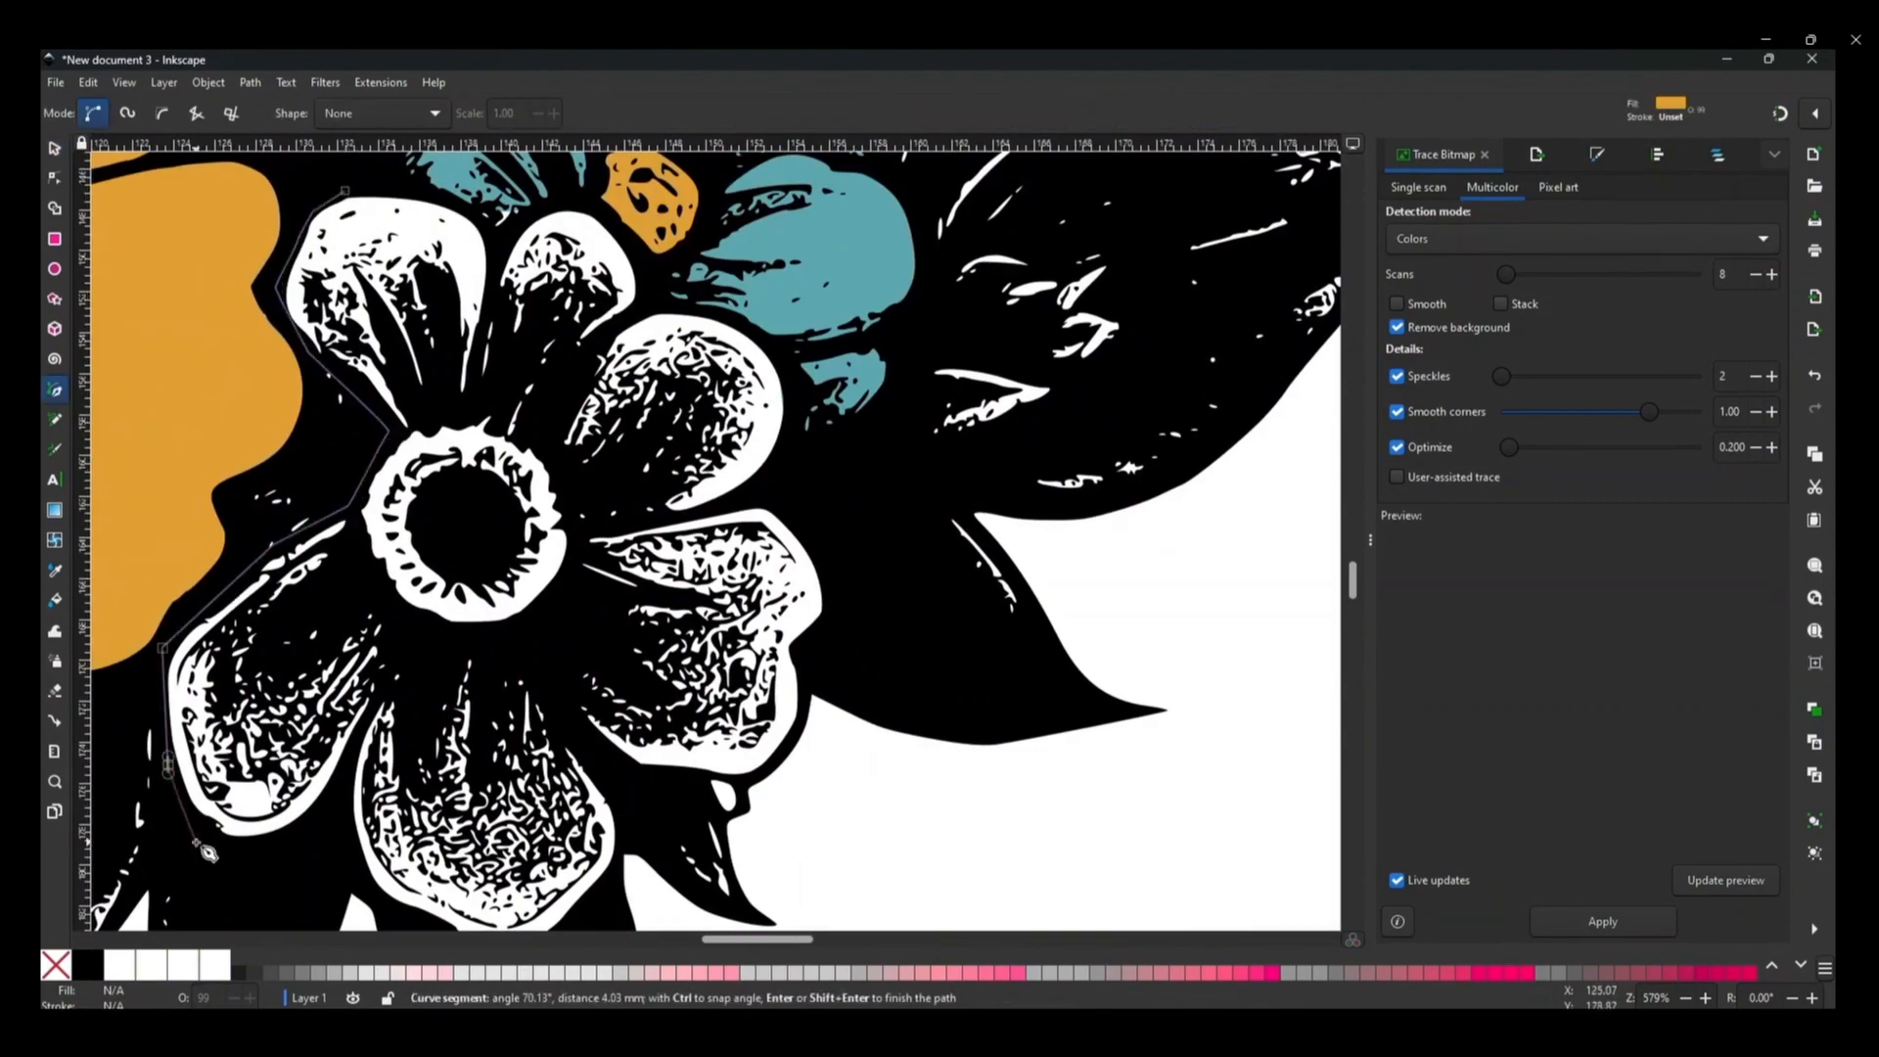
{"action": "left_click", "coordinate": [255, 849]}
{"action": "left_click", "coordinate": [304, 829]}
{"action": "scroll", "coordinate": [349, 771], "scroll_direction": "down", "scroll_amount": 1}
{"action": "left_click", "coordinate": [798, 664]}
{"action": "left_click", "coordinate": [807, 603]}
{"action": "left_click", "coordinate": [800, 582]}
{"action": "left_click", "coordinate": [831, 539]}
{"action": "left_click", "coordinate": [821, 484]}
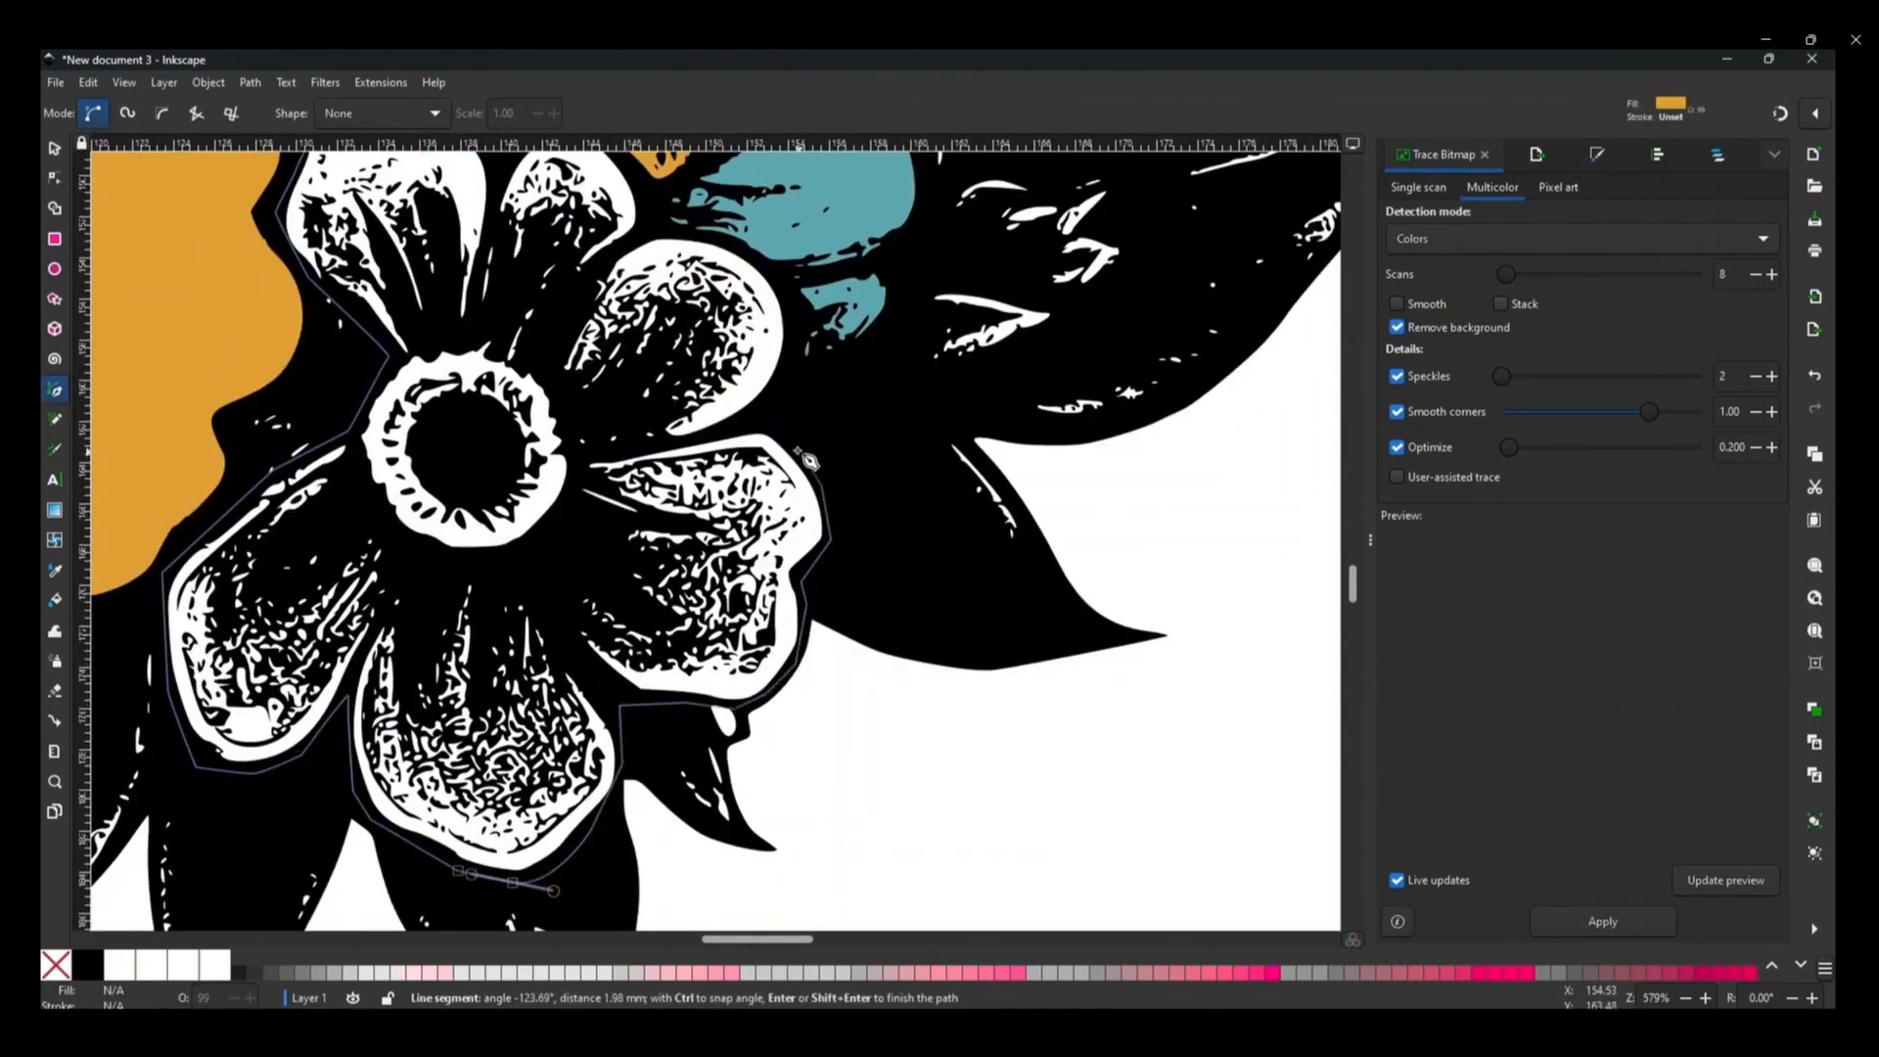
{"action": "left_click", "coordinate": [770, 425]}
{"action": "left_click", "coordinate": [716, 426]}
{"action": "scroll", "coordinate": [641, 233], "scroll_direction": "up", "scroll_amount": 1}
{"action": "left_click", "coordinate": [470, 204]}
{"action": "left_click", "coordinate": [345, 191]}
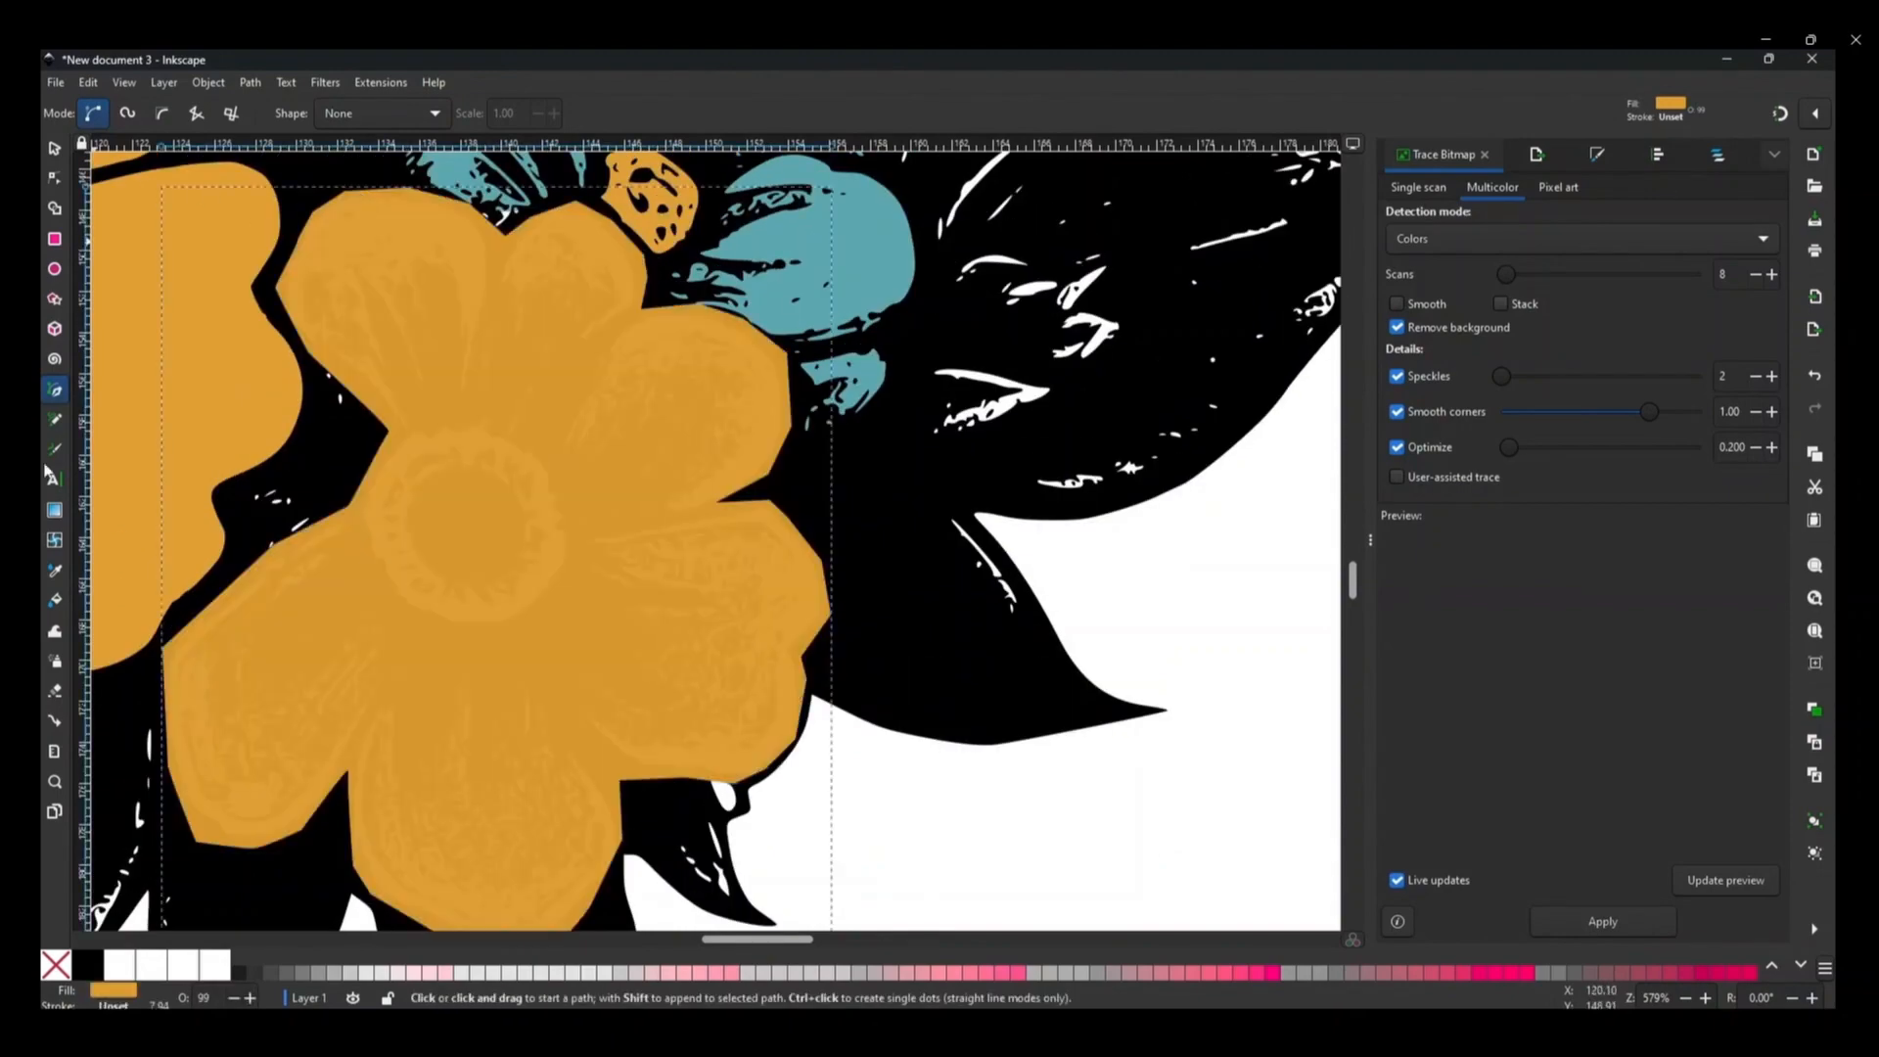
- Recolour the new flower shape with the red sampled from the reference image and lower it behind the line art
{"action": "scroll", "coordinate": [912, 509], "scroll_direction": "down", "scroll_amount": 5}
{"action": "left_click", "coordinate": [55, 570]}
{"action": "left_click", "coordinate": [148, 715]}
{"action": "left_click", "coordinate": [54, 148]}
{"action": "left_click", "coordinate": [466, 114]}
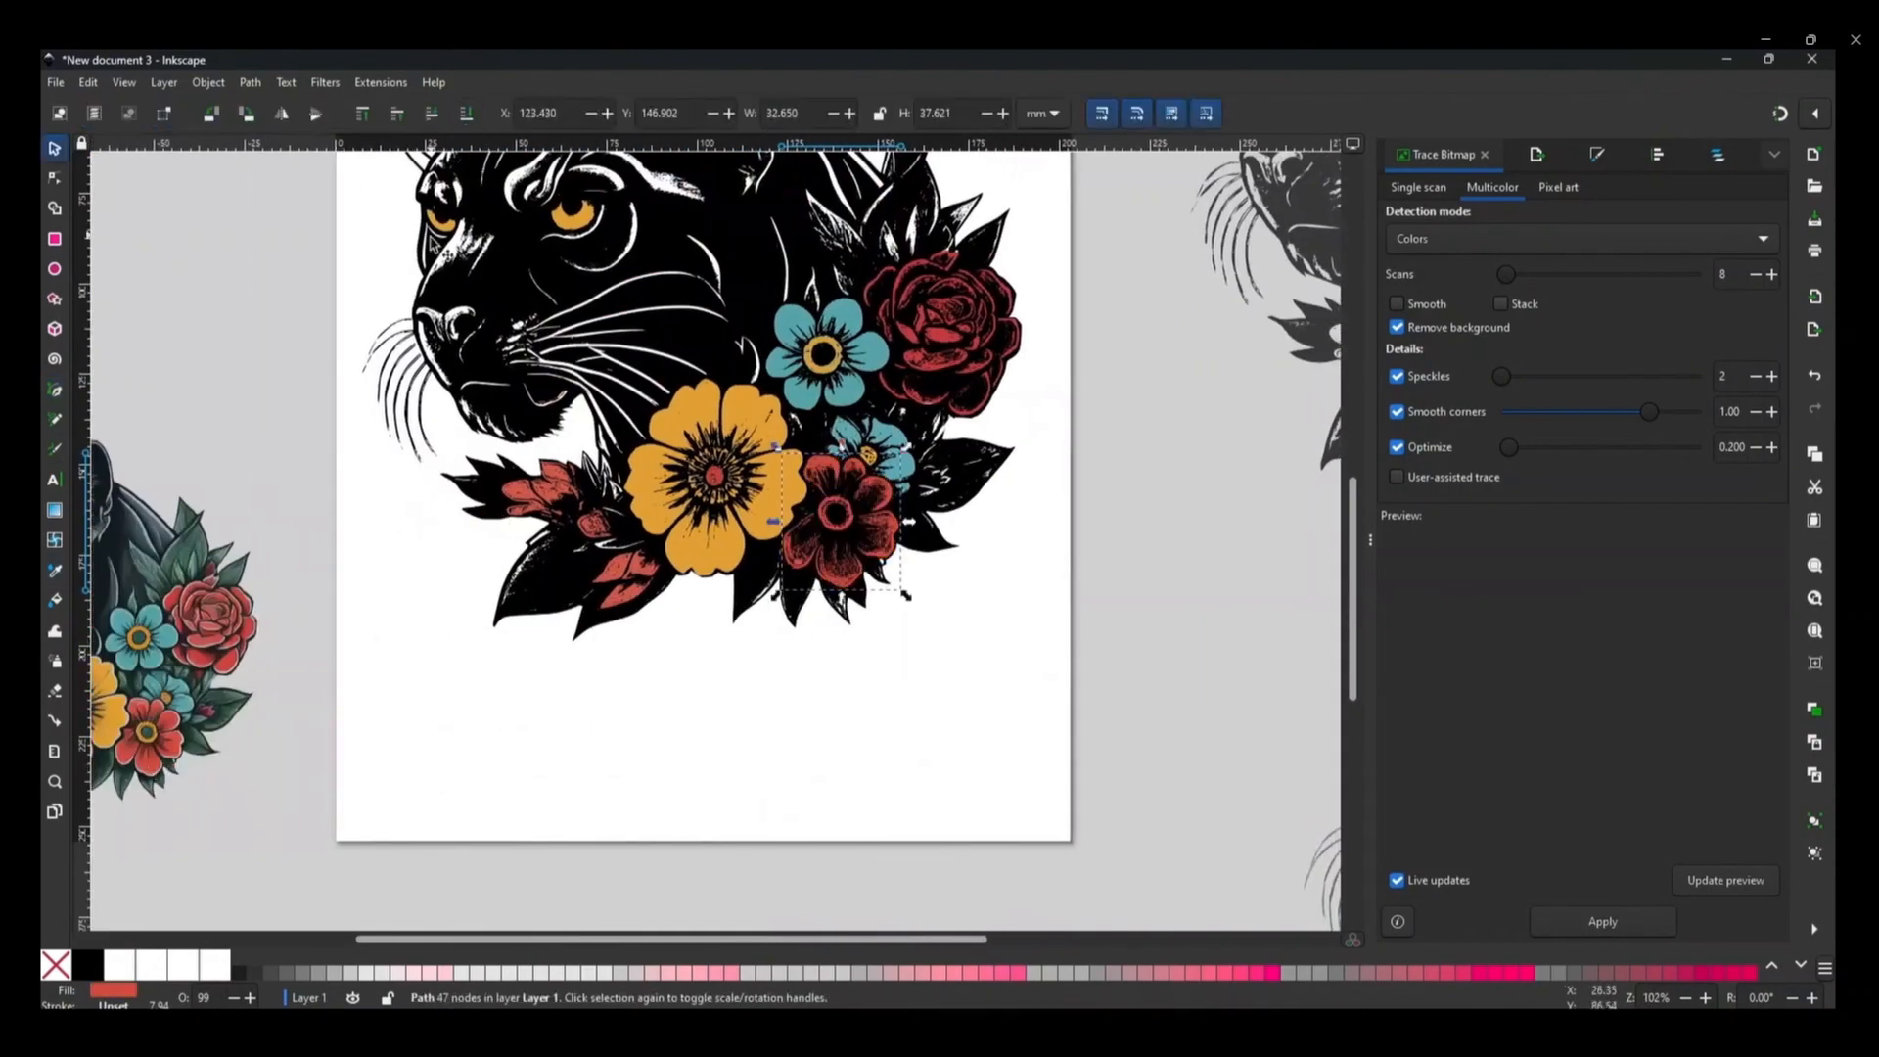
- Draw a closed pen shape around the ring-shaped centre of the red flower
{"action": "left_click", "coordinate": [55, 390]}
{"action": "scroll", "coordinate": [853, 480], "scroll_direction": "up", "scroll_amount": 4}
{"action": "left_click", "coordinate": [772, 528]}
{"action": "left_click", "coordinate": [708, 573]}
{"action": "left_click", "coordinate": [700, 617]}
{"action": "left_click", "coordinate": [730, 676]}
{"action": "left_click", "coordinate": [860, 630]}
{"action": "left_click", "coordinate": [772, 527]}
- Lower the red flower's centre shape behind the line art and recolour it with a sampled yellow-orange
{"action": "left_click", "coordinate": [55, 570]}
{"action": "left_click", "coordinate": [832, 284]}
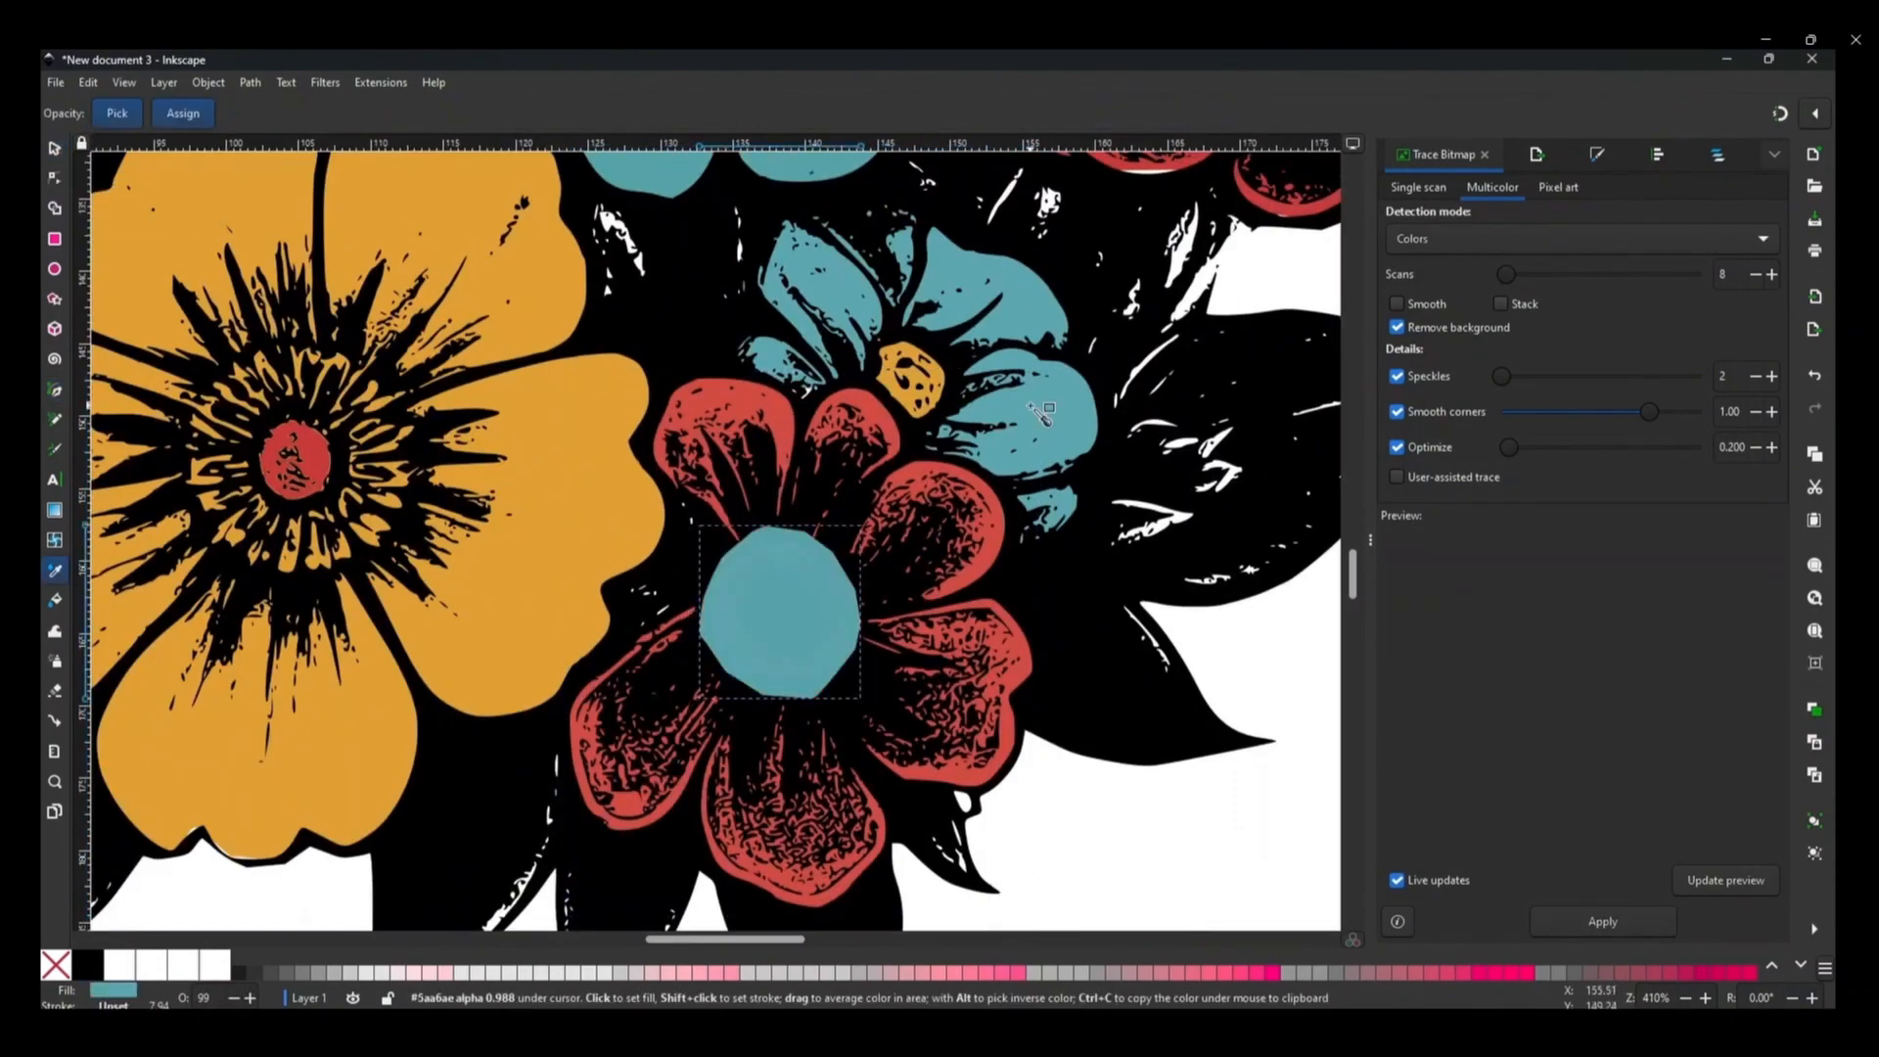
{"action": "left_click", "coordinate": [54, 148]}
{"action": "left_click", "coordinate": [466, 114]}
{"action": "scroll", "coordinate": [684, 336], "scroll_direction": "down", "scroll_amount": 5}
{"action": "left_click", "coordinate": [55, 571]}
{"action": "left_click", "coordinate": [606, 401]}
{"action": "left_click", "coordinate": [55, 149]}
{"action": "scroll", "coordinate": [533, 599], "scroll_direction": "up", "scroll_amount": 3}
{"action": "left_click", "coordinate": [860, 625]}
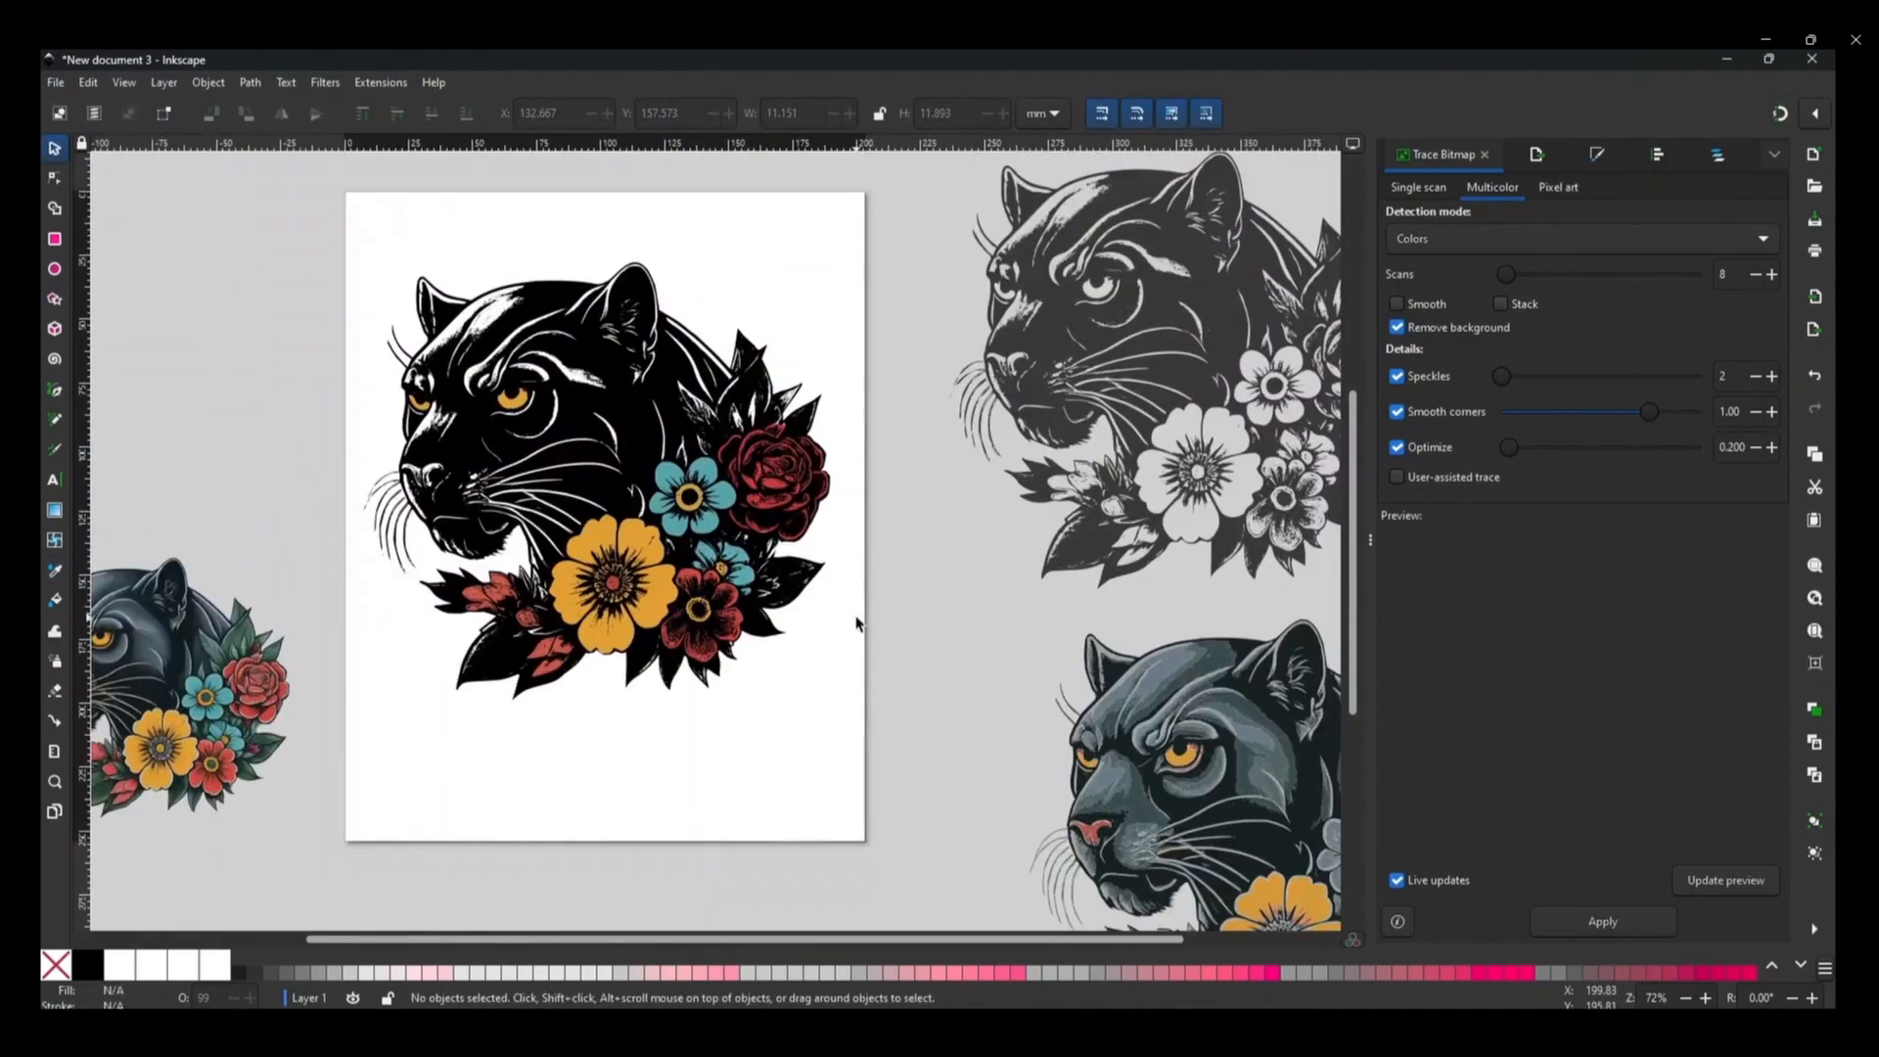
{"action": "scroll", "coordinate": [256, 768], "scroll_direction": "left", "scroll_amount": 2}
{"action": "left_click", "coordinate": [55, 389]}
{"action": "scroll", "coordinate": [587, 655], "scroll_direction": "up", "scroll_amount": 6}
{"action": "left_click_drag", "start_coordinate": [1079, 427], "coordinate": [1041, 428]}
{"action": "double_click", "coordinate": [735, 444]}
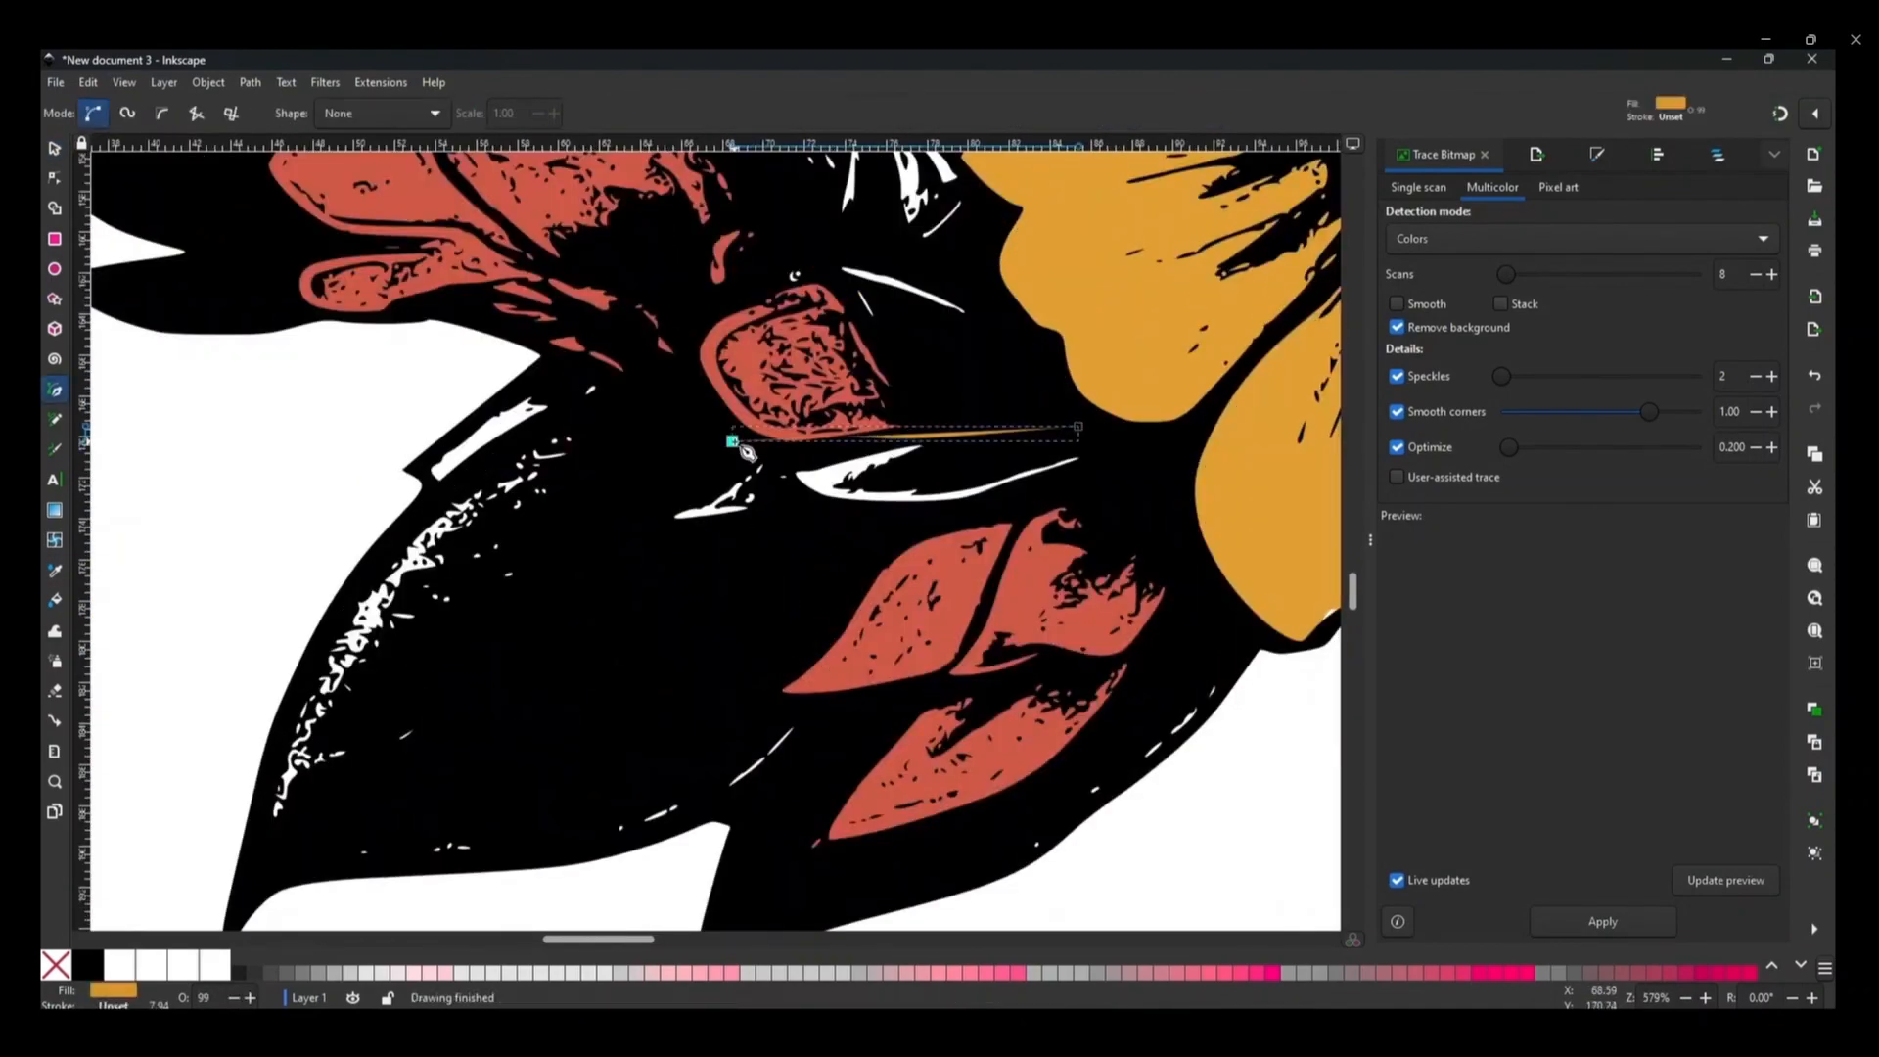
{"action": "key", "text": "ctrl+z"}
- Draw a closed pen shape around the large leaf beside the pointed buds, tucking its edge along the buds
{"action": "left_click", "coordinate": [734, 444]}
{"action": "left_click", "coordinate": [632, 447]}
{"action": "left_click", "coordinate": [585, 433]}
{"action": "left_click", "coordinate": [553, 431]}
{"action": "left_click", "coordinate": [481, 477]}
{"action": "left_click", "coordinate": [383, 558]}
{"action": "left_click", "coordinate": [620, 853]}
{"action": "left_click", "coordinate": [722, 812]}
{"action": "left_click", "coordinate": [832, 713]}
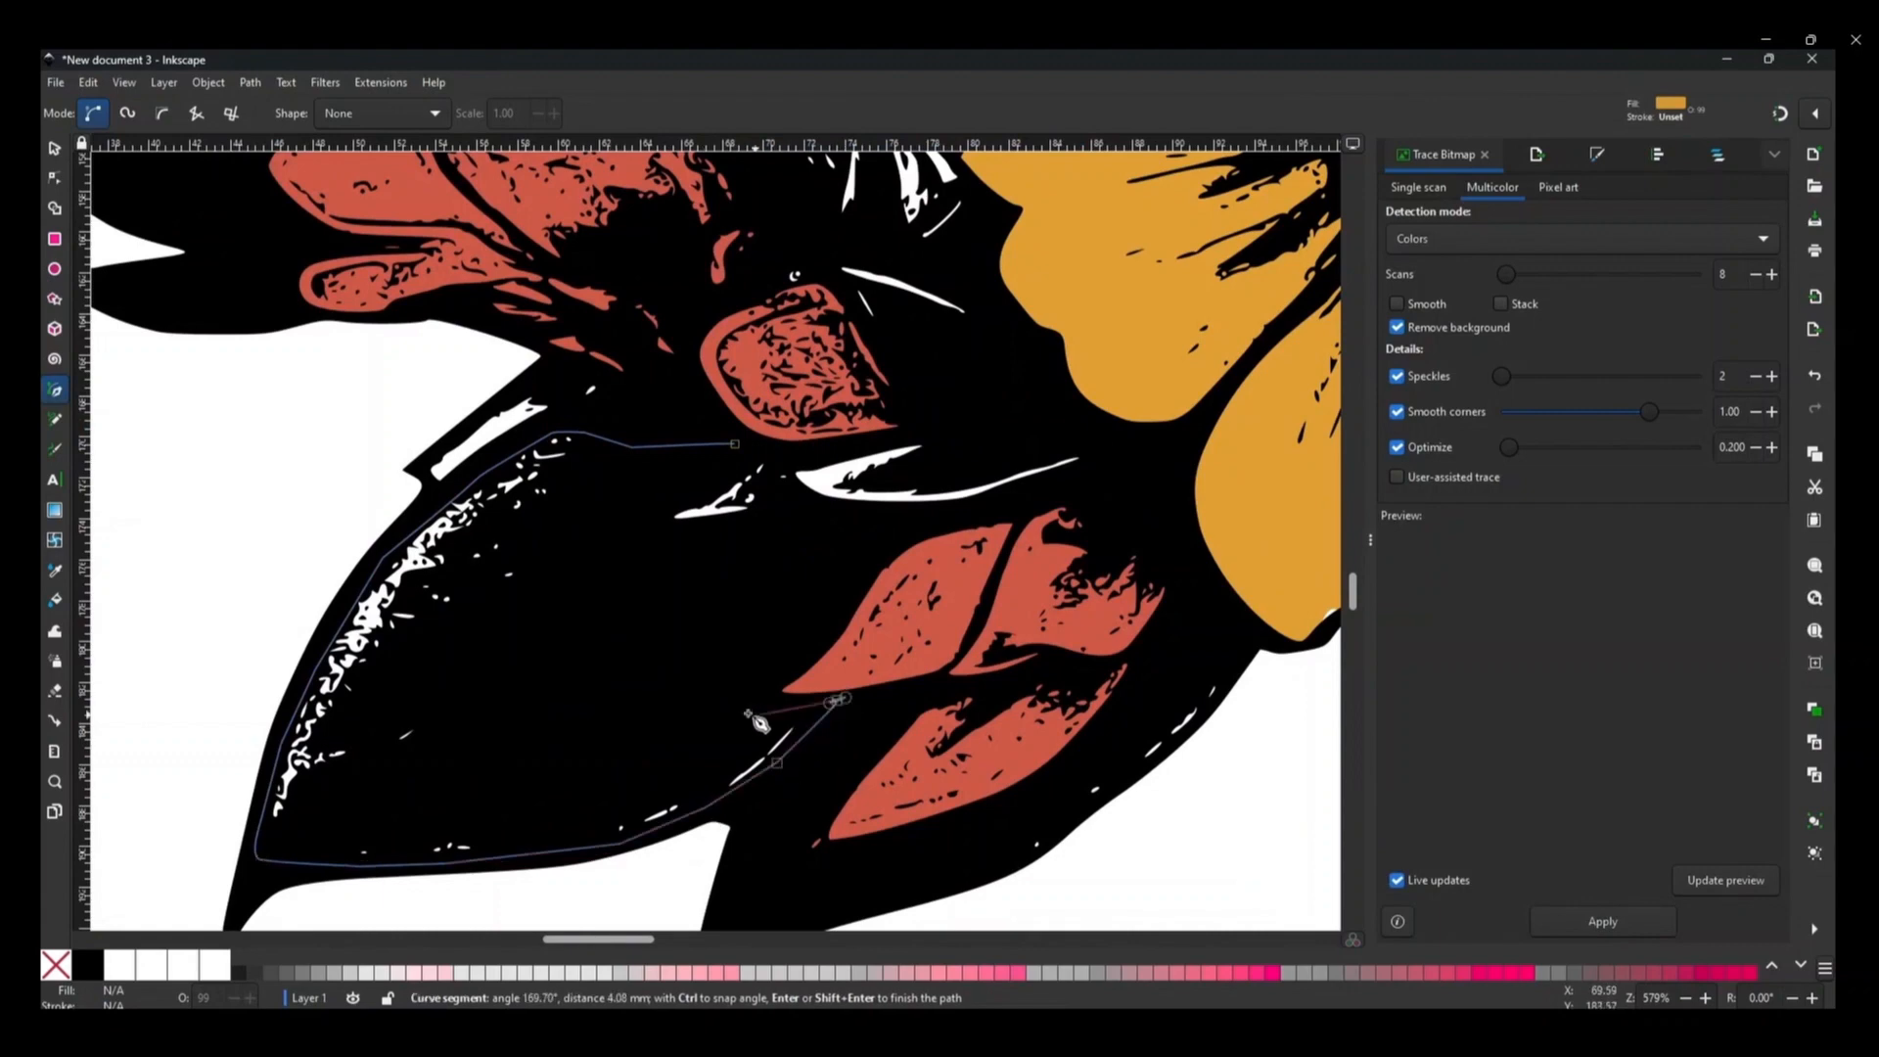
{"action": "left_click", "coordinate": [758, 700]}
{"action": "left_click", "coordinate": [910, 528]}
{"action": "left_click", "coordinate": [1111, 463]}
{"action": "left_click", "coordinate": [735, 444]}
- Recolour the large leaf's shape with the dark green sampled from a reference-image leaf and place it behind the line art
{"action": "scroll", "coordinate": [699, 494], "scroll_direction": "down", "scroll_amount": 3}
{"action": "left_click", "coordinate": [55, 571]}
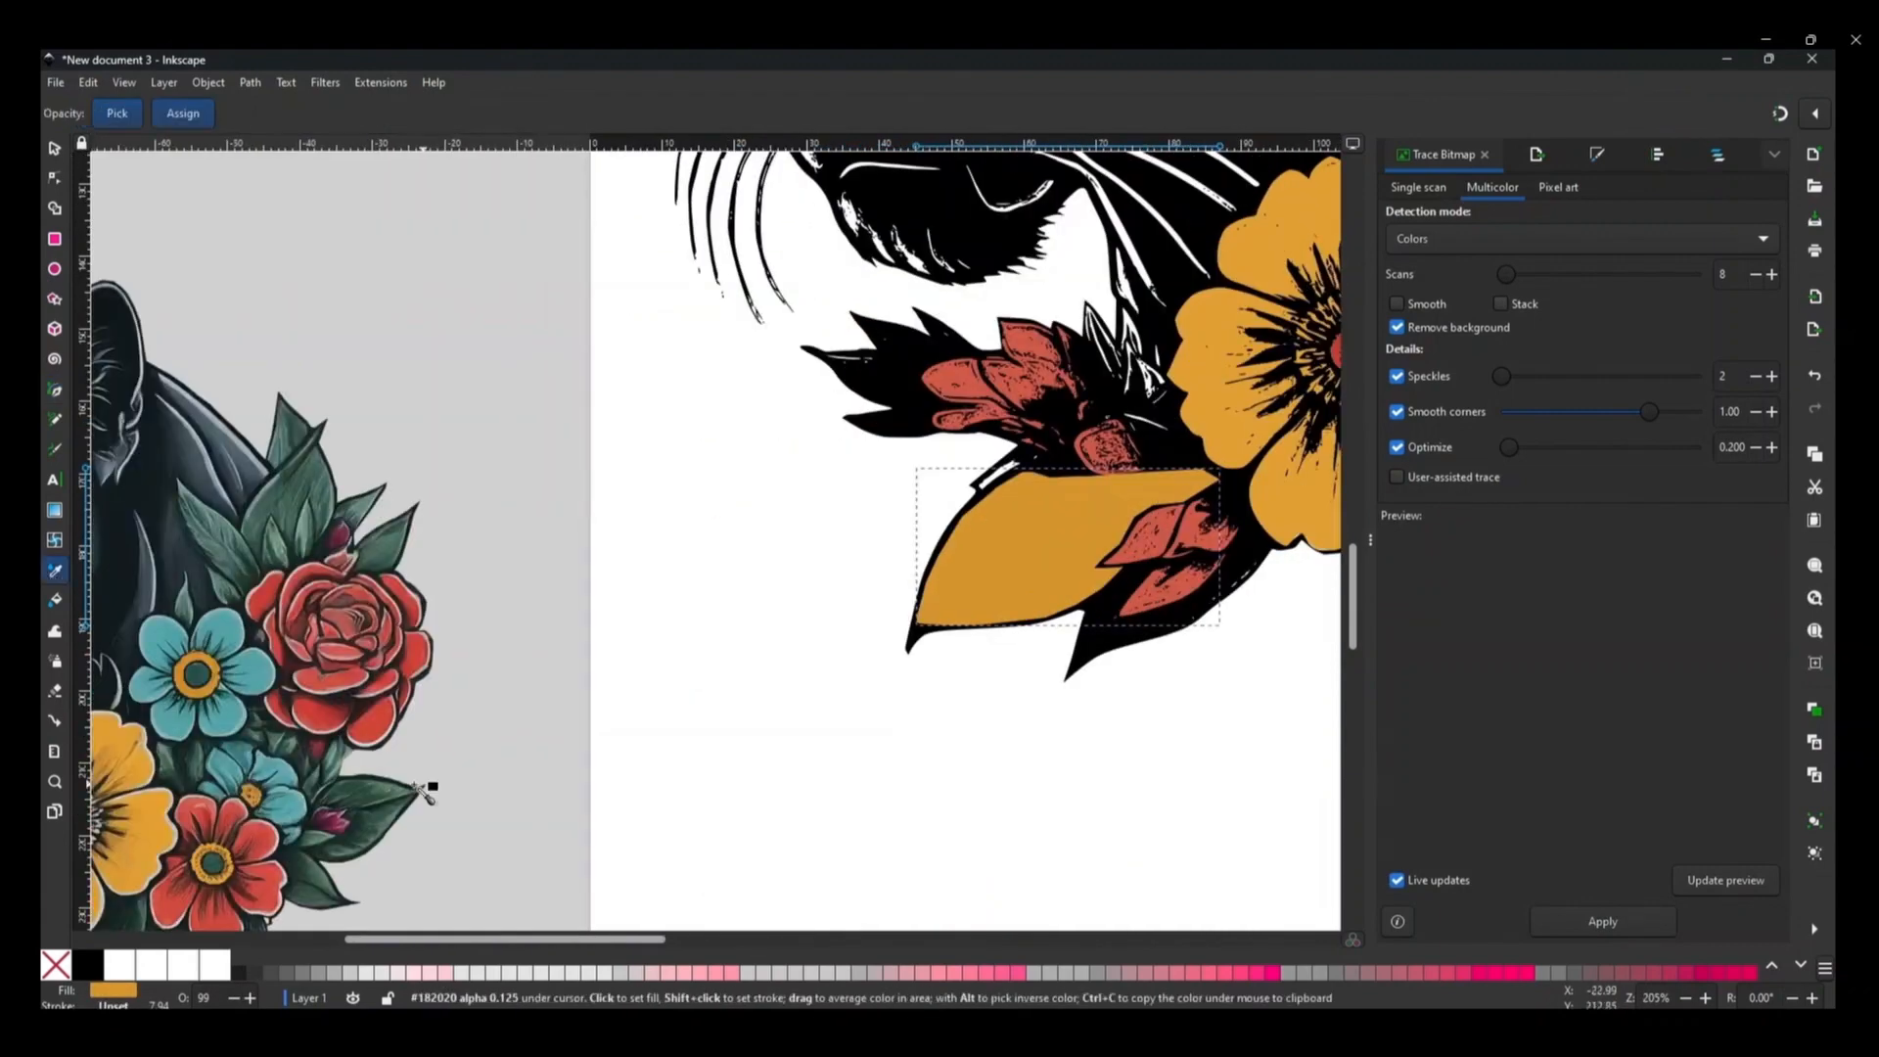
{"action": "left_click", "coordinate": [396, 807]}
{"action": "left_click", "coordinate": [54, 149]}
{"action": "scroll", "coordinate": [1088, 594], "scroll_direction": "up", "scroll_amount": 3}
{"action": "key", "text": "End"}
- Draw a closed, branching dark green vein shape across the upper half of the large leaf with the pen
{"action": "left_click", "coordinate": [55, 390]}
{"action": "left_click", "coordinate": [1126, 334]}
{"action": "left_click", "coordinate": [988, 415]}
{"action": "left_click", "coordinate": [840, 501]}
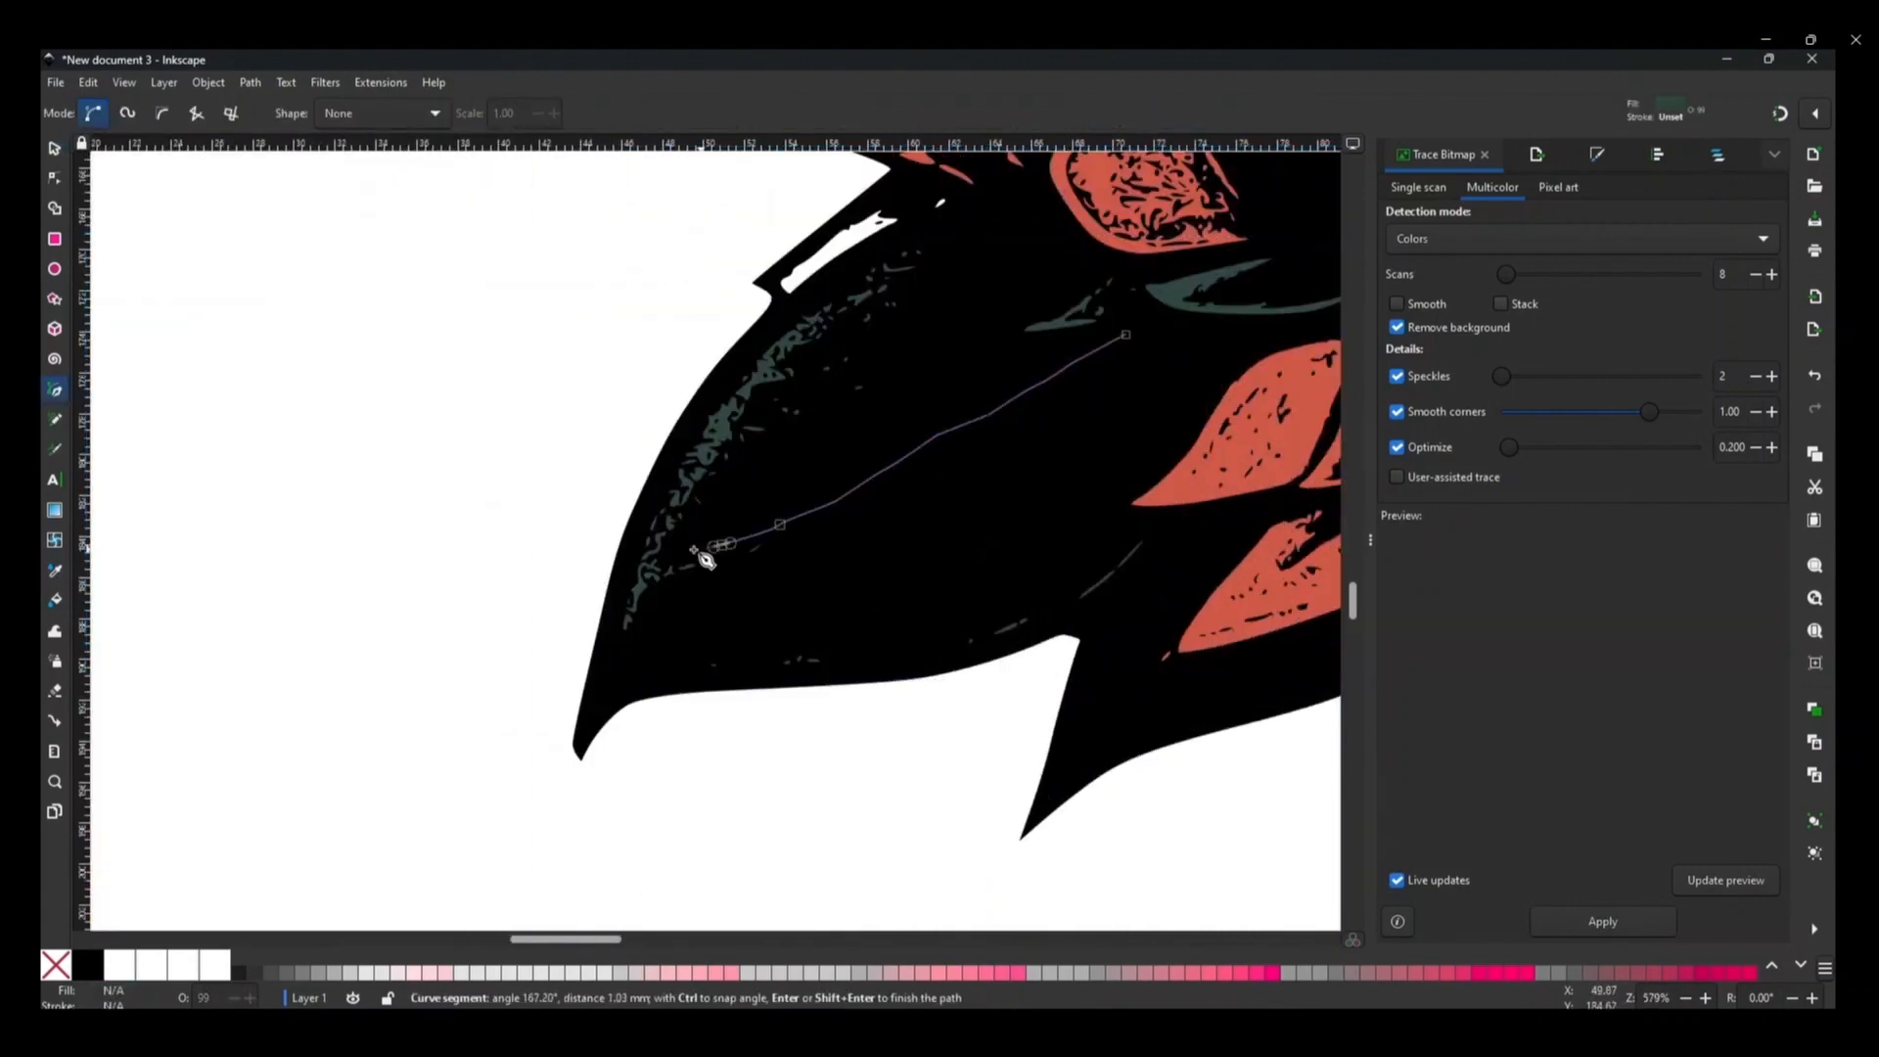
{"action": "left_click", "coordinate": [677, 548]}
{"action": "left_click", "coordinate": [858, 482]}
{"action": "left_click", "coordinate": [697, 488]}
{"action": "left_click", "coordinate": [811, 474]}
{"action": "left_click", "coordinate": [929, 428]}
{"action": "left_click", "coordinate": [857, 385]}
{"action": "left_click", "coordinate": [760, 395]}
{"action": "left_click", "coordinate": [886, 387]}
{"action": "left_click", "coordinate": [952, 418]}
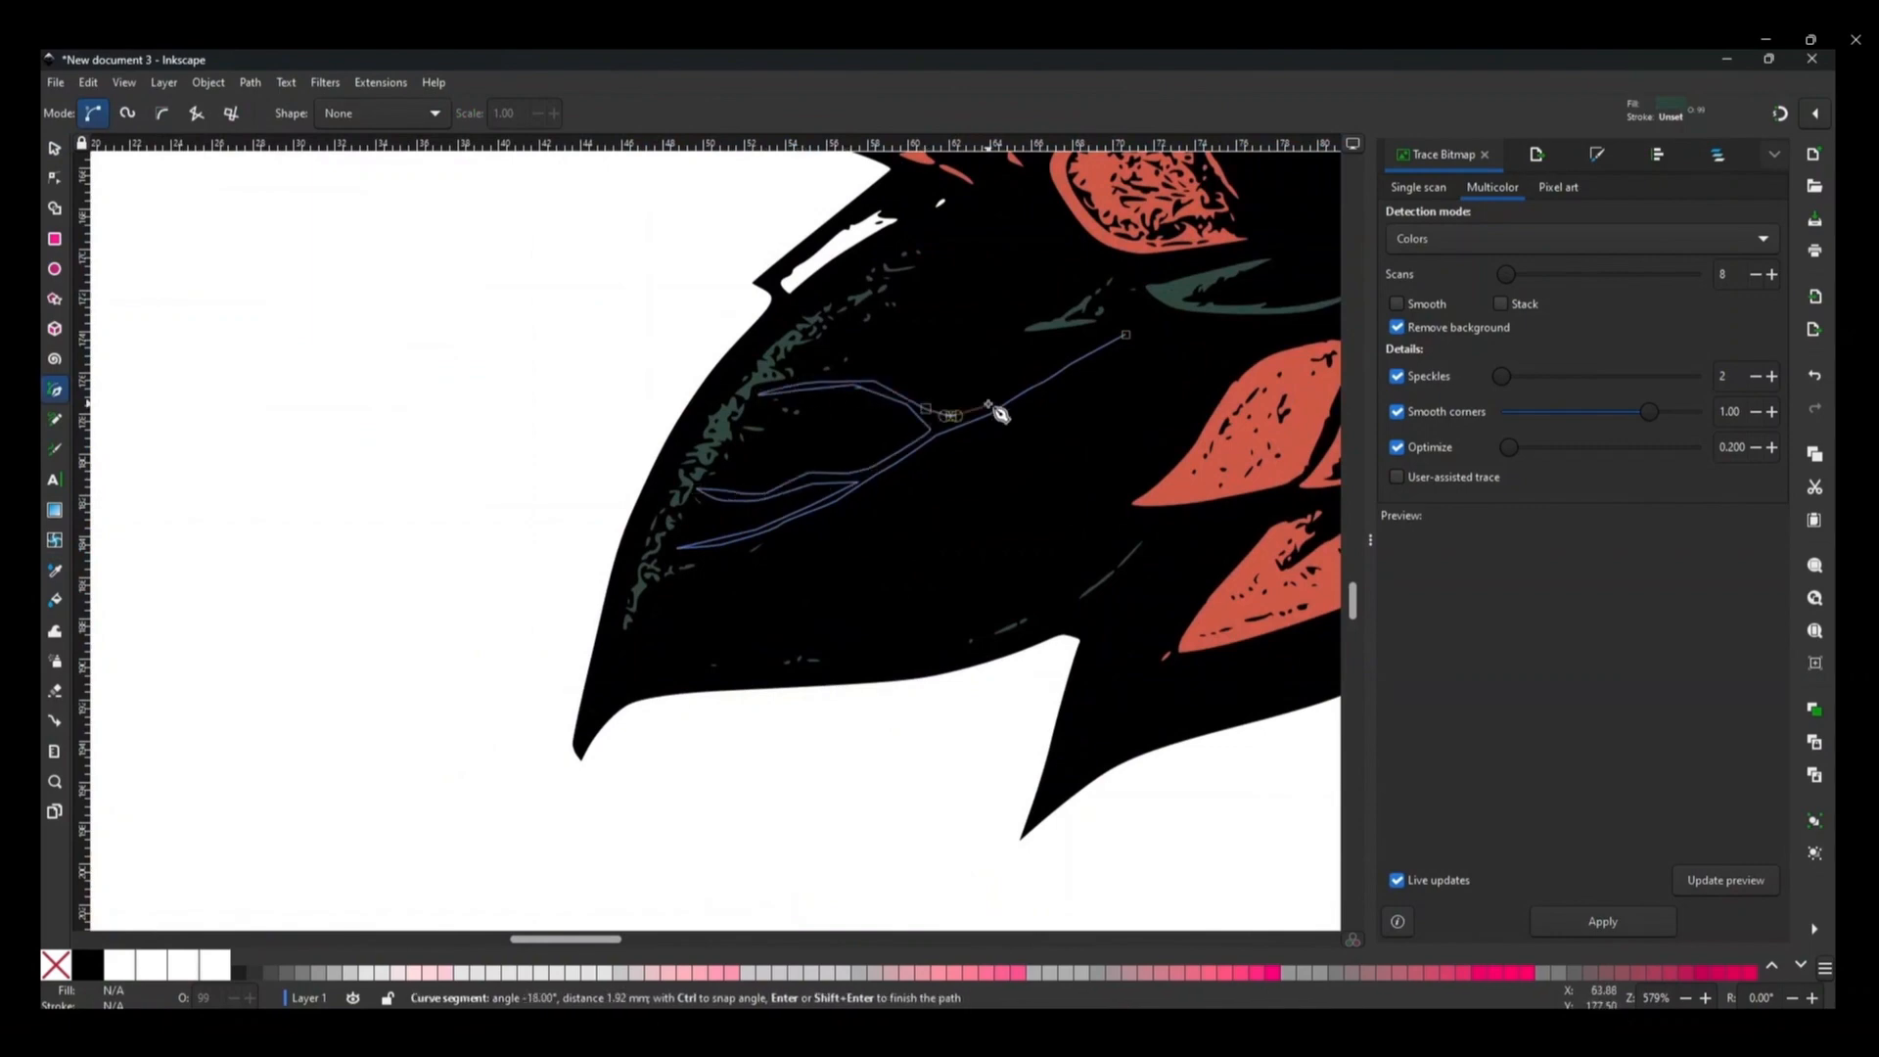
{"action": "left_click", "coordinate": [1023, 382]}
{"action": "left_click", "coordinate": [815, 346]}
{"action": "left_click", "coordinate": [1026, 380]}
{"action": "left_click", "coordinate": [1125, 335]}
- Place a reduced copy of the vein shape, about 17.3 mm wide, on the lower half of the large leaf
{"action": "left_click", "coordinate": [55, 148]}
{"action": "scroll", "coordinate": [812, 671], "scroll_direction": "down", "scroll_amount": 1}
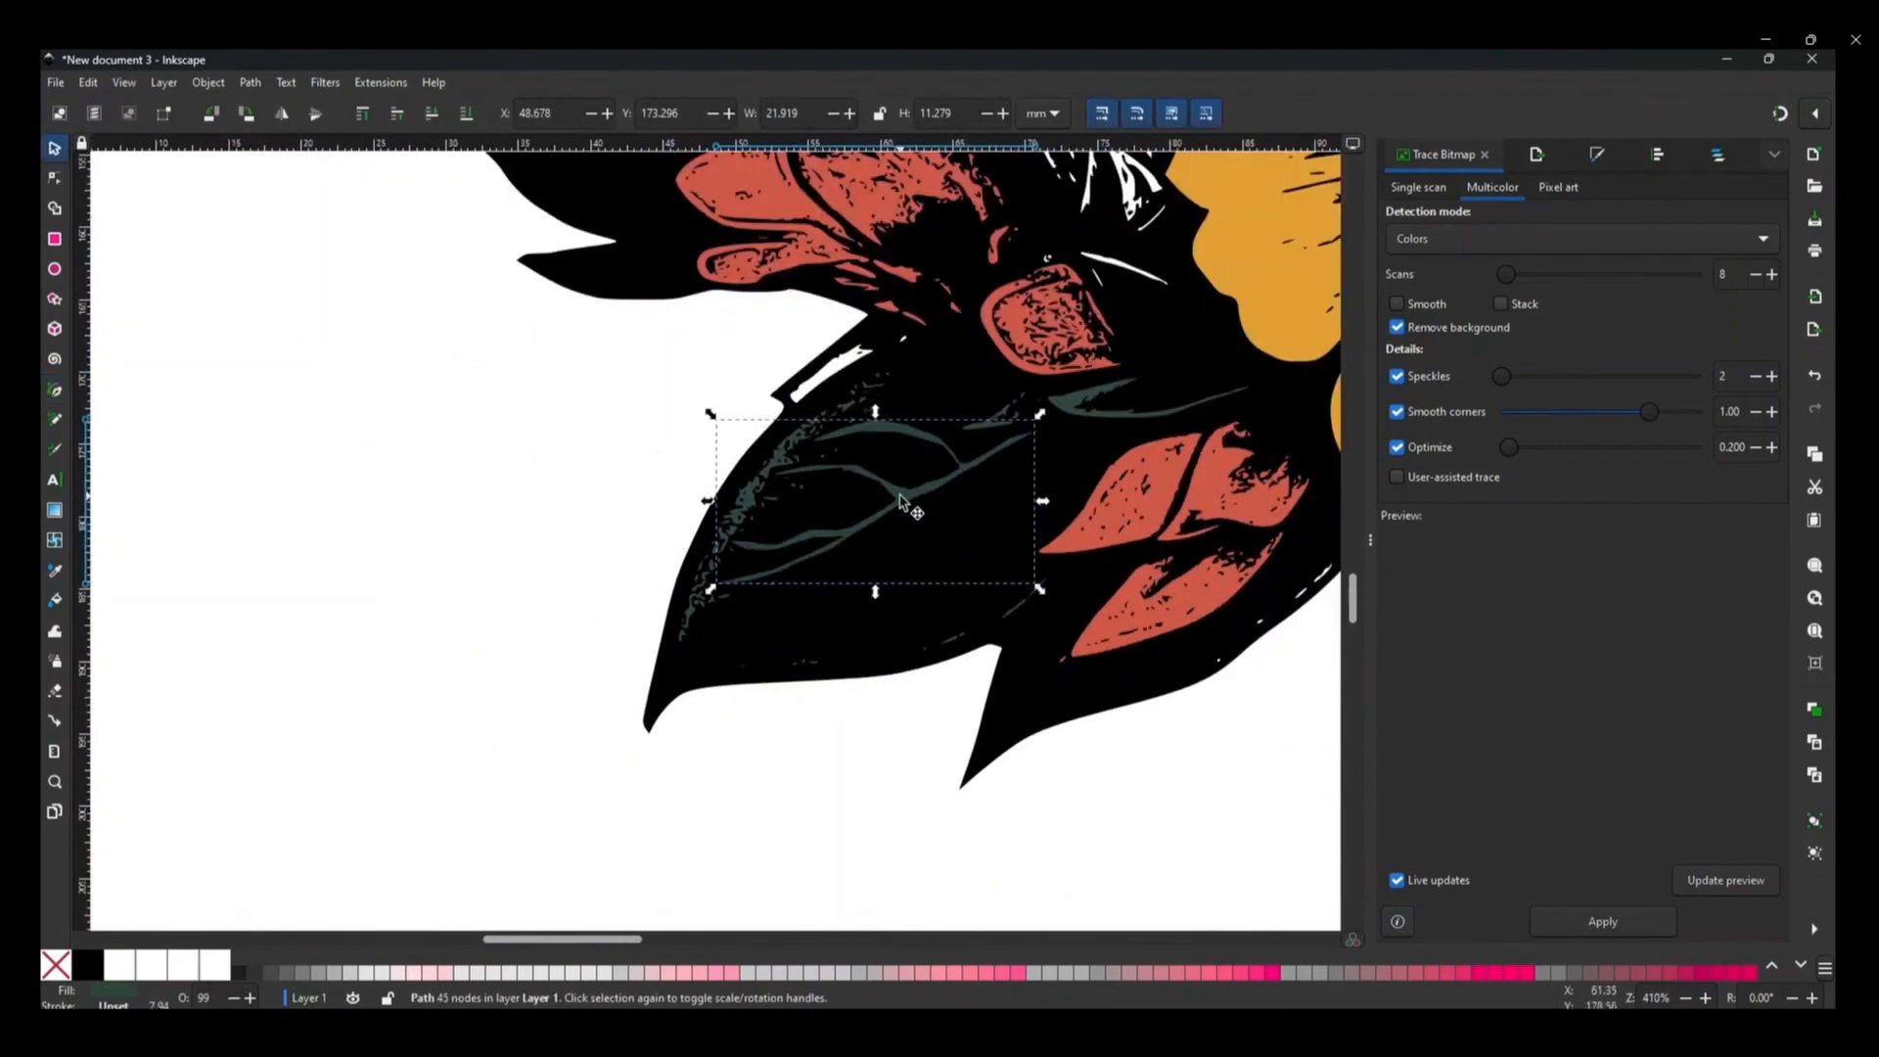
{"action": "left_click_drag", "start_coordinate": [908, 529], "coordinate": [870, 551]}
{"action": "left_click_drag", "start_coordinate": [982, 498], "coordinate": [955, 505]}
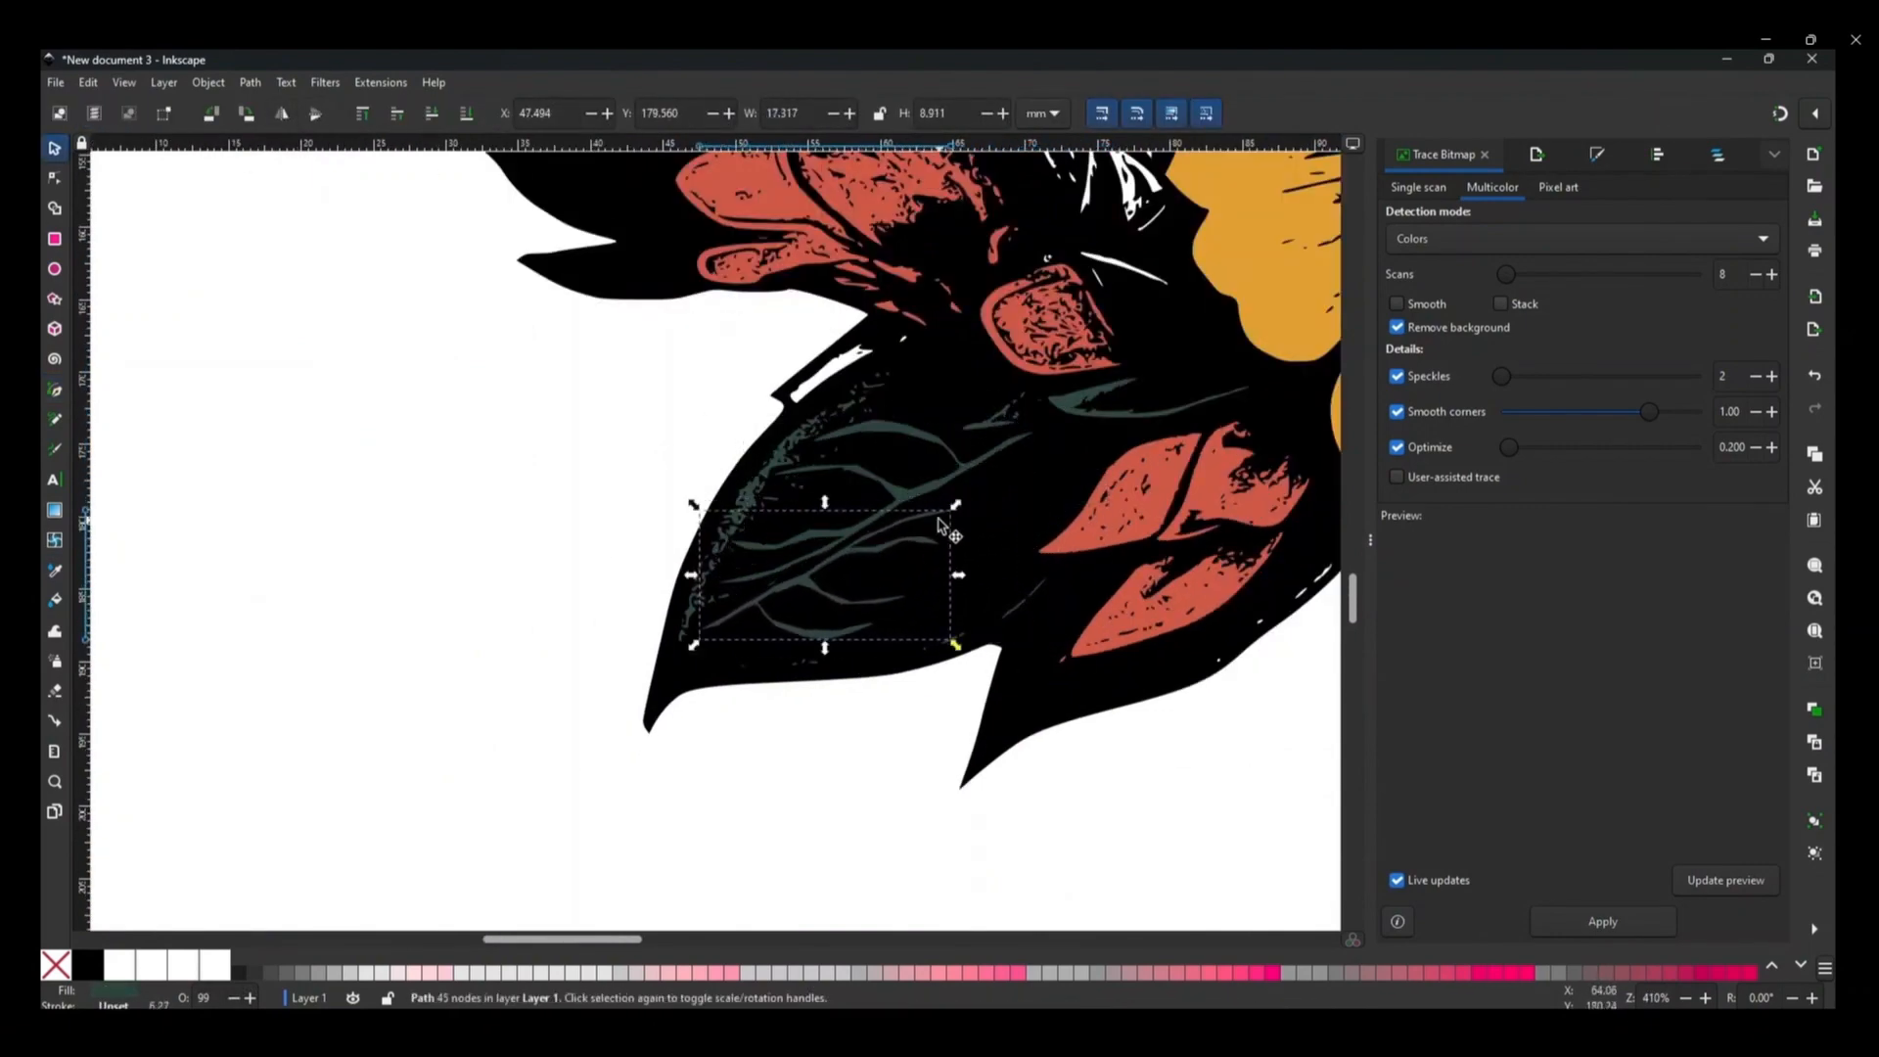
{"action": "left_click", "coordinate": [596, 491]}
- Outline the small leaves between the bud cluster and the large yellow flower in dark green and place the shape behind the line art
{"action": "scroll", "coordinate": [372, 489], "scroll_direction": "down", "scroll_amount": 3}
{"action": "scroll", "coordinate": [1037, 753], "scroll_direction": "up", "scroll_amount": 3}
{"action": "scroll", "coordinate": [690, 470], "scroll_direction": "up", "scroll_amount": 2}
{"action": "left_click", "coordinate": [55, 390]}
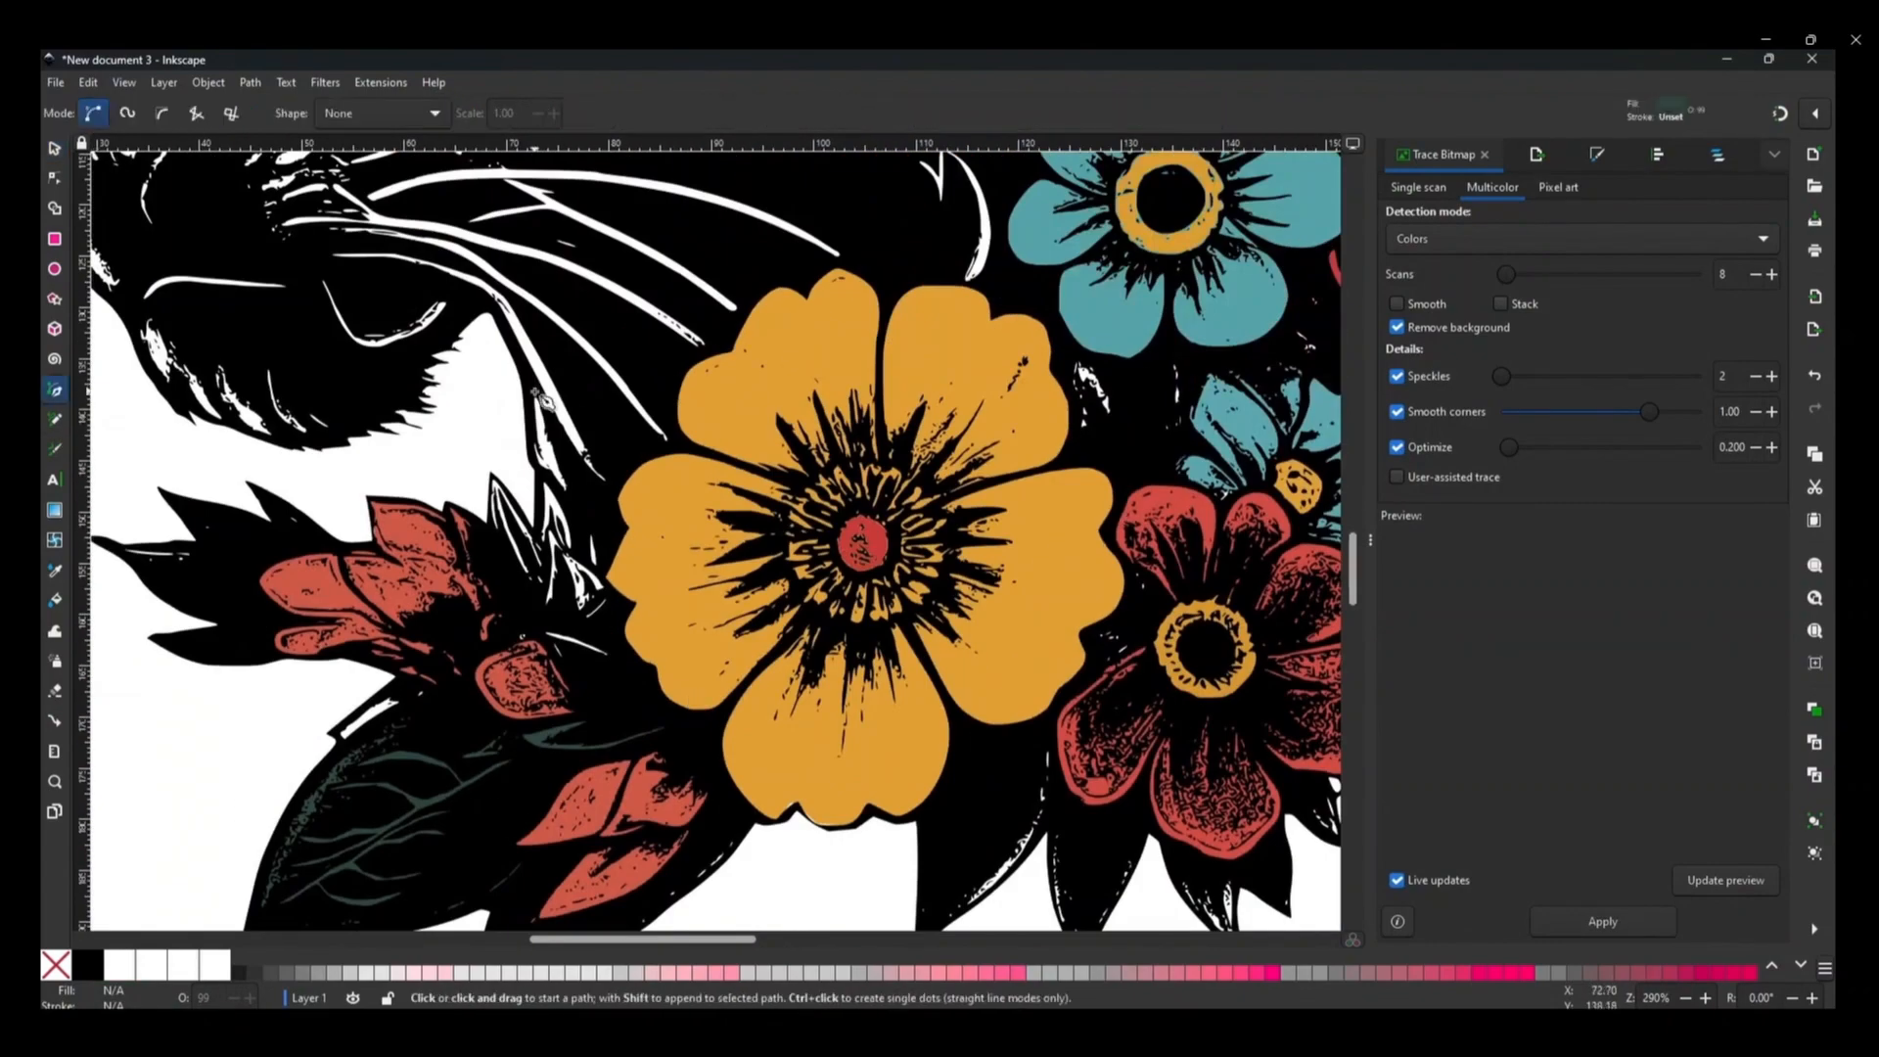
{"action": "left_click", "coordinate": [539, 477]}
{"action": "left_click", "coordinate": [535, 526]}
{"action": "left_click", "coordinate": [489, 475]}
{"action": "left_click", "coordinate": [489, 527]}
{"action": "left_click", "coordinate": [526, 595]}
{"action": "left_click", "coordinate": [561, 617]}
{"action": "left_click", "coordinate": [56, 148]}
{"action": "key", "text": "End"}
- Cover the narrow white strip above the large leaf's upper edge with a closed dark green pen shape
{"action": "scroll", "coordinate": [515, 508], "scroll_direction": "down", "scroll_amount": 4}
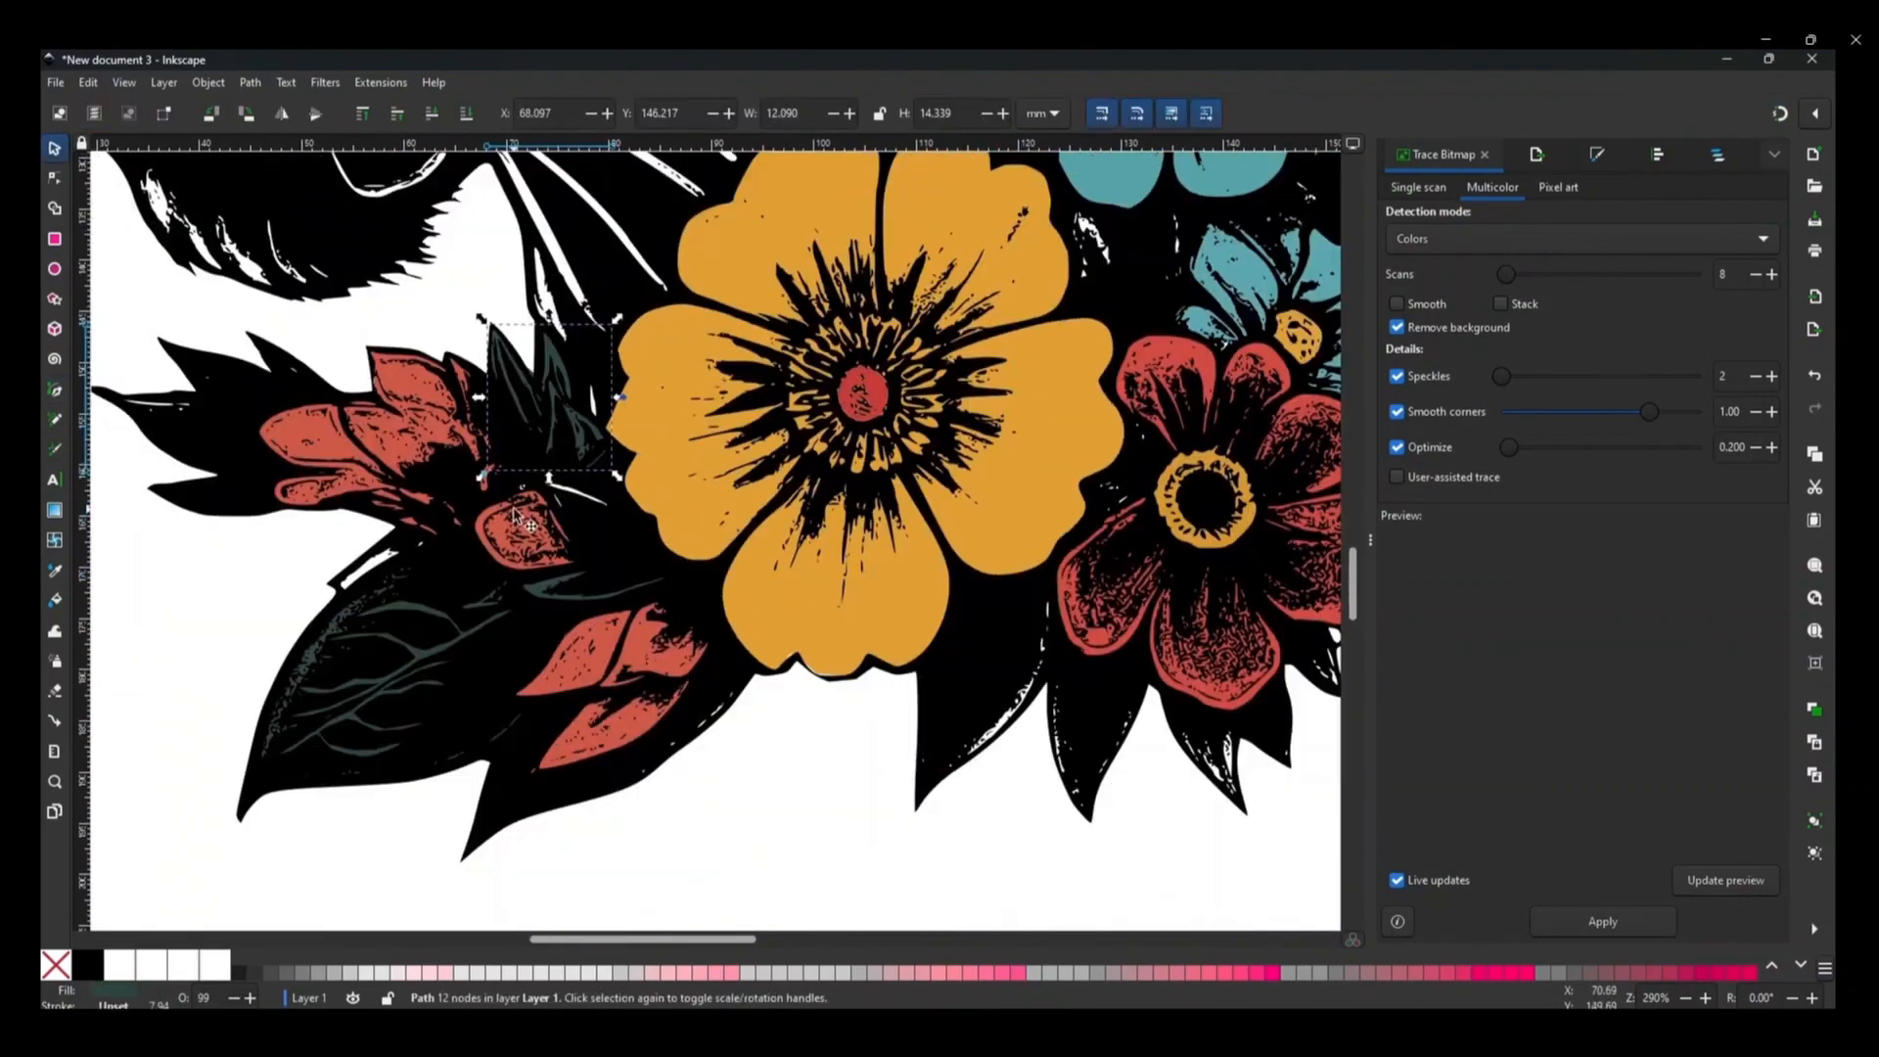
{"action": "left_click", "coordinate": [55, 390]}
{"action": "left_click", "coordinate": [331, 588]}
{"action": "left_click", "coordinate": [407, 528]}
{"action": "left_click", "coordinate": [413, 544]}
{"action": "left_click", "coordinate": [340, 597]}
- Outline the pointed leaves below the yellow and red flowers with a closed dark green pen shape and send it behind the line art
{"action": "key", "text": "b"}
{"action": "left_click", "coordinate": [890, 434]}
{"action": "left_click", "coordinate": [767, 594]}
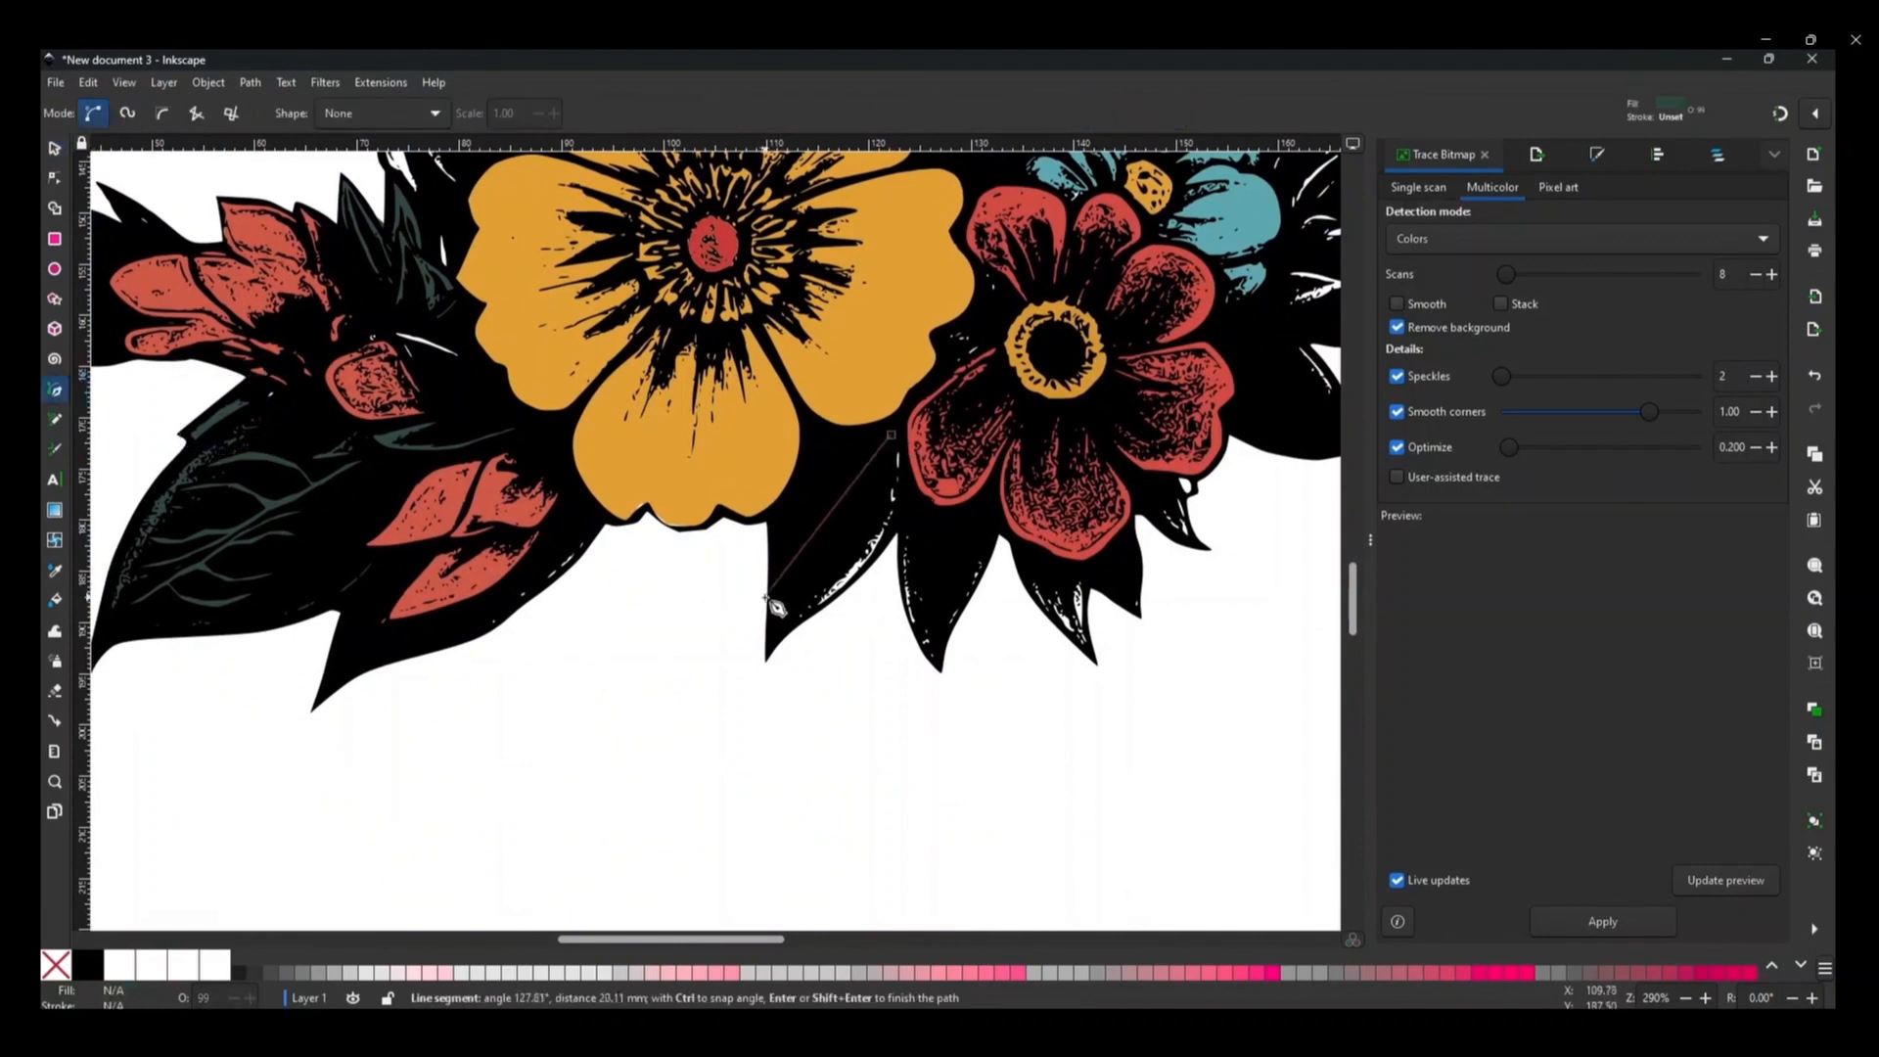
{"action": "left_click", "coordinate": [769, 637]}
{"action": "left_click", "coordinate": [900, 524]}
{"action": "left_click", "coordinate": [936, 668]}
{"action": "left_click", "coordinate": [998, 528]}
{"action": "left_click", "coordinate": [1093, 660]}
{"action": "left_click", "coordinate": [1084, 582]}
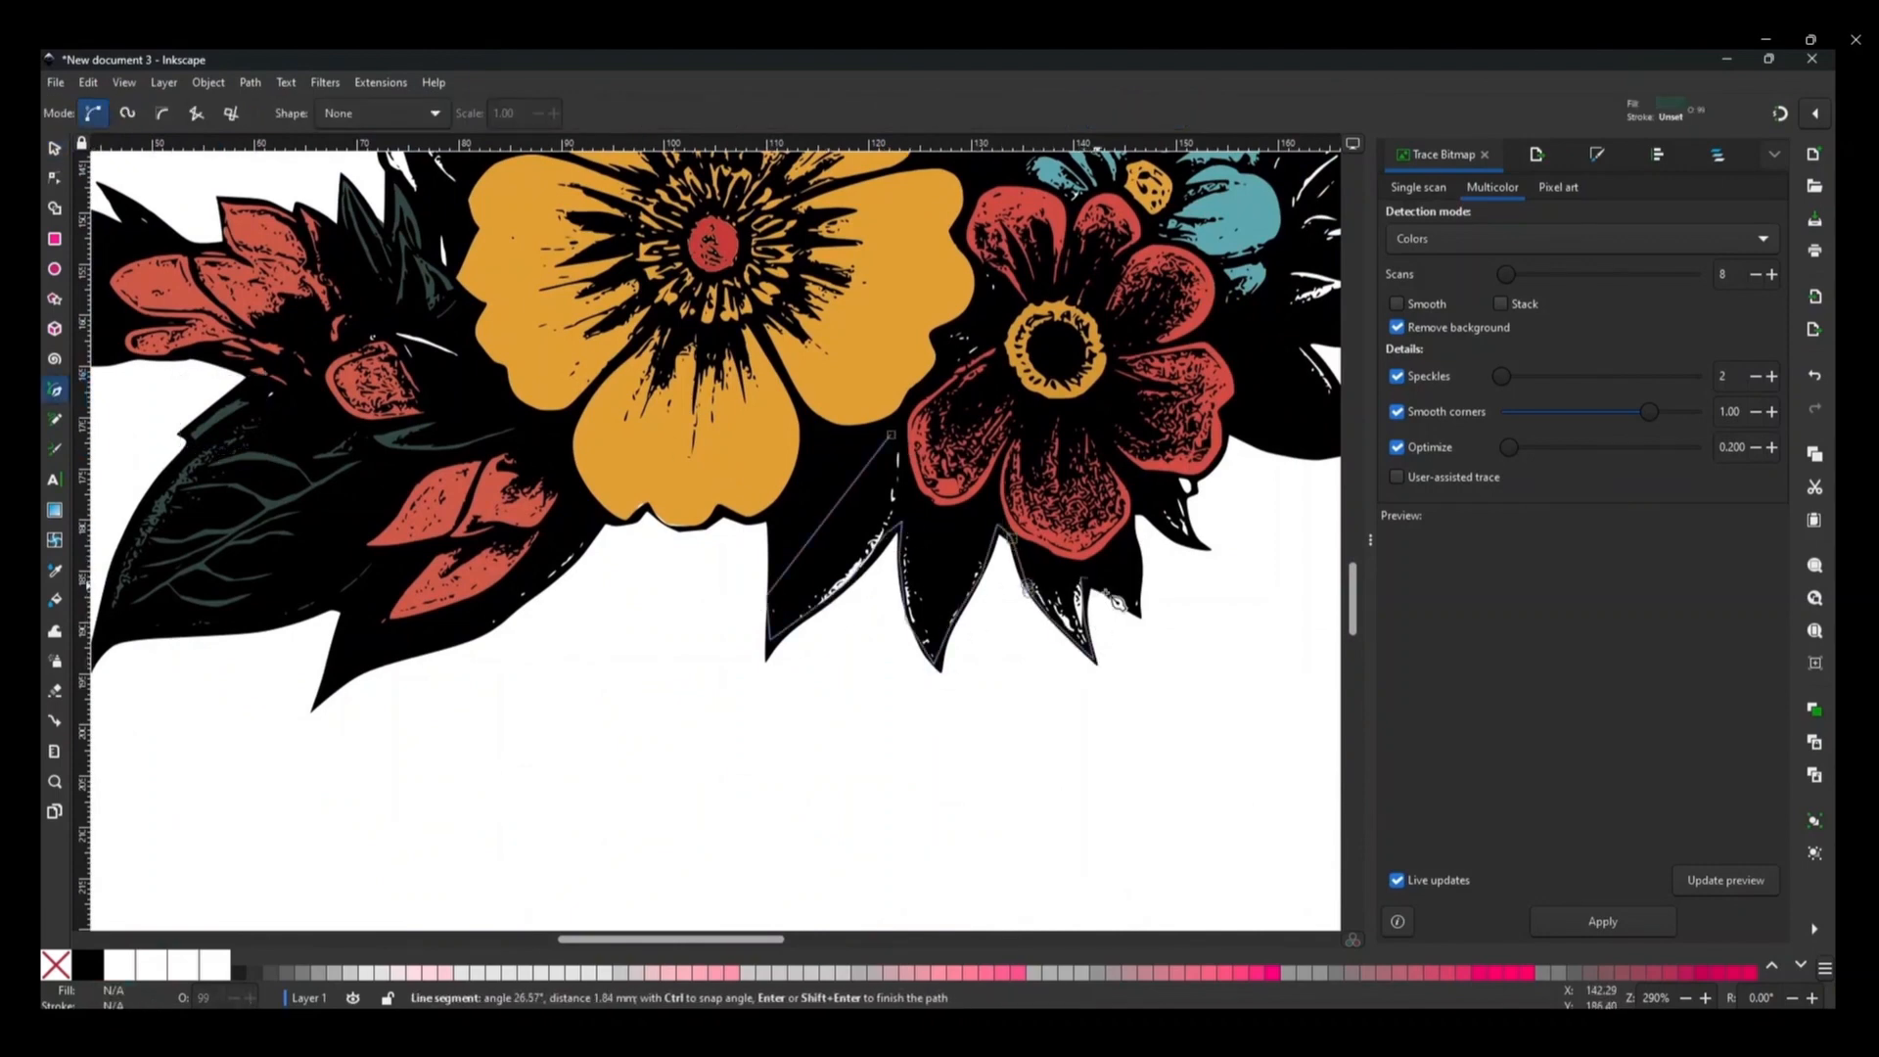
{"action": "left_click", "coordinate": [1140, 616]}
{"action": "left_click", "coordinate": [1134, 513]}
{"action": "left_click", "coordinate": [1194, 545]}
{"action": "left_click", "coordinate": [1190, 477]}
{"action": "left_click", "coordinate": [1105, 447]}
{"action": "left_click", "coordinate": [1139, 498]}
{"action": "left_click", "coordinate": [1085, 574]}
{"action": "left_click", "coordinate": [1004, 518]}
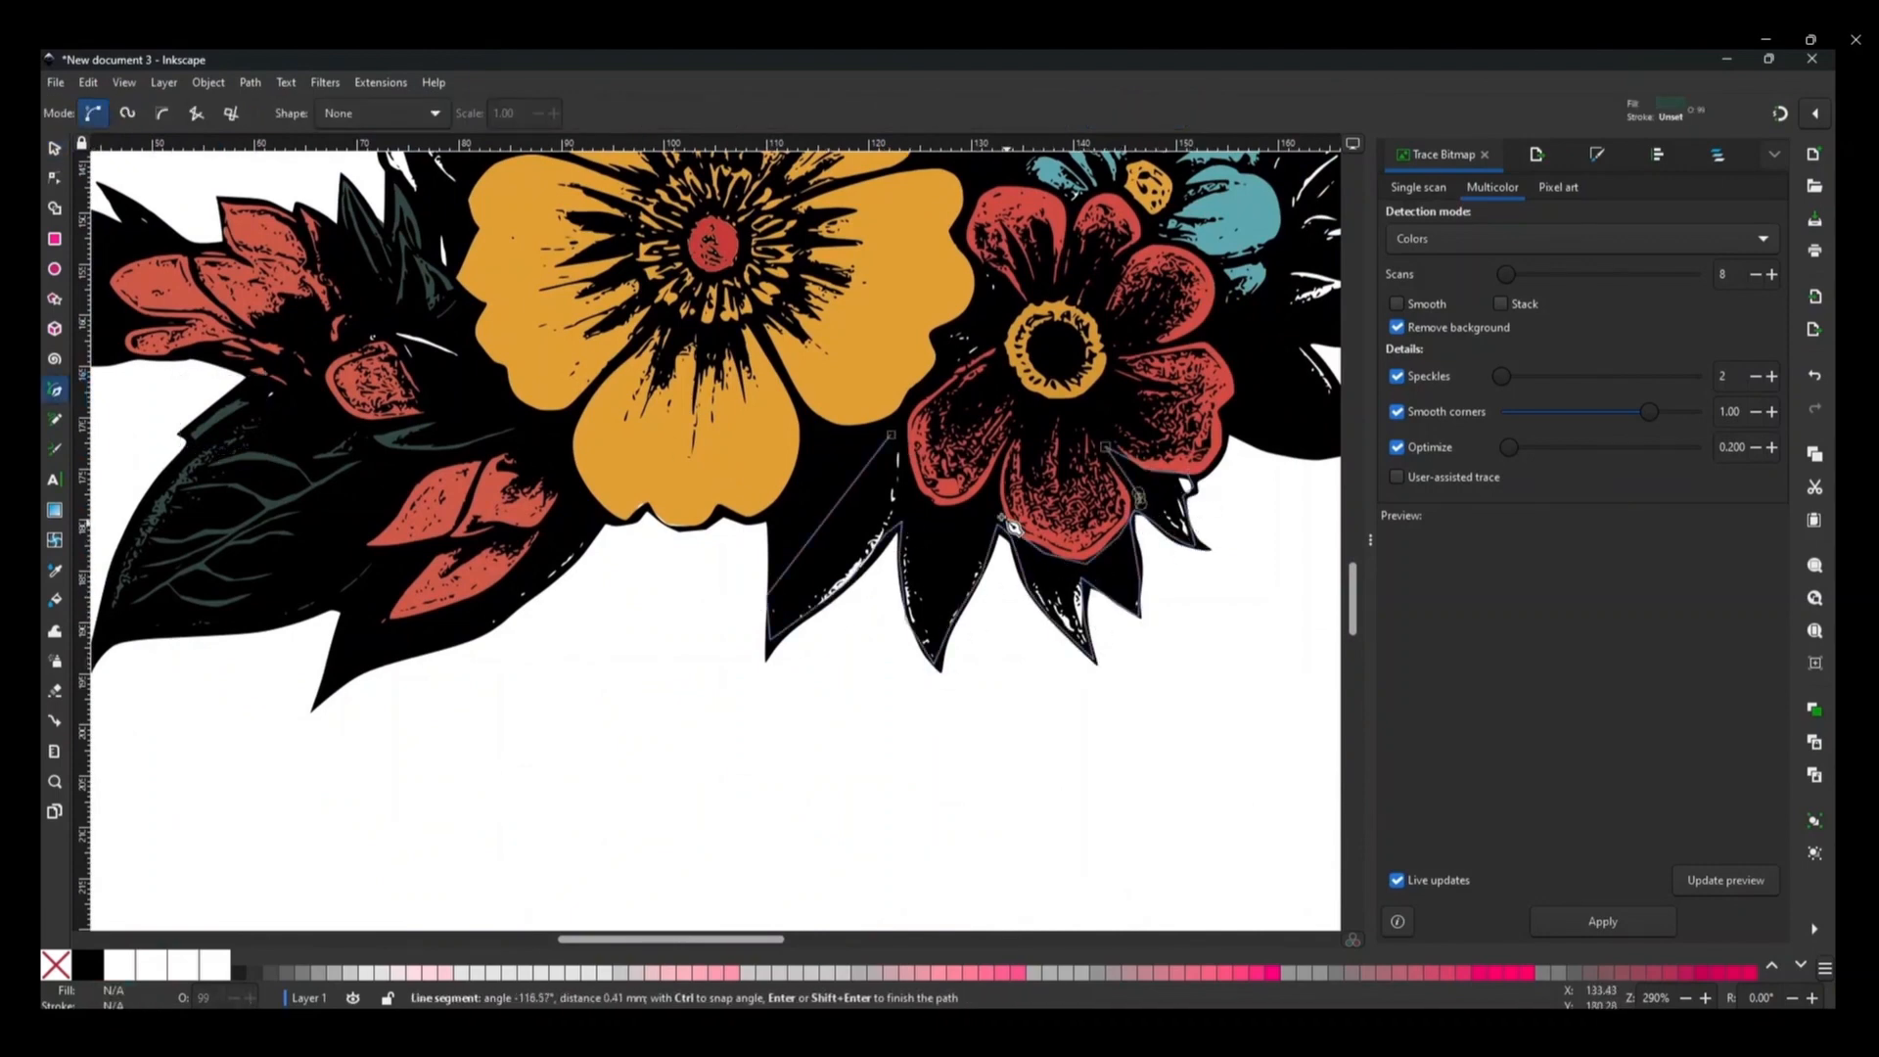
{"action": "left_click", "coordinate": [902, 515]}
{"action": "left_click", "coordinate": [891, 434]}
{"action": "left_click", "coordinate": [55, 148]}
{"action": "key", "text": "End"}
{"action": "double_click", "coordinate": [832, 519]}
{"action": "scroll", "coordinate": [862, 575], "scroll_direction": "up", "scroll_amount": 2}
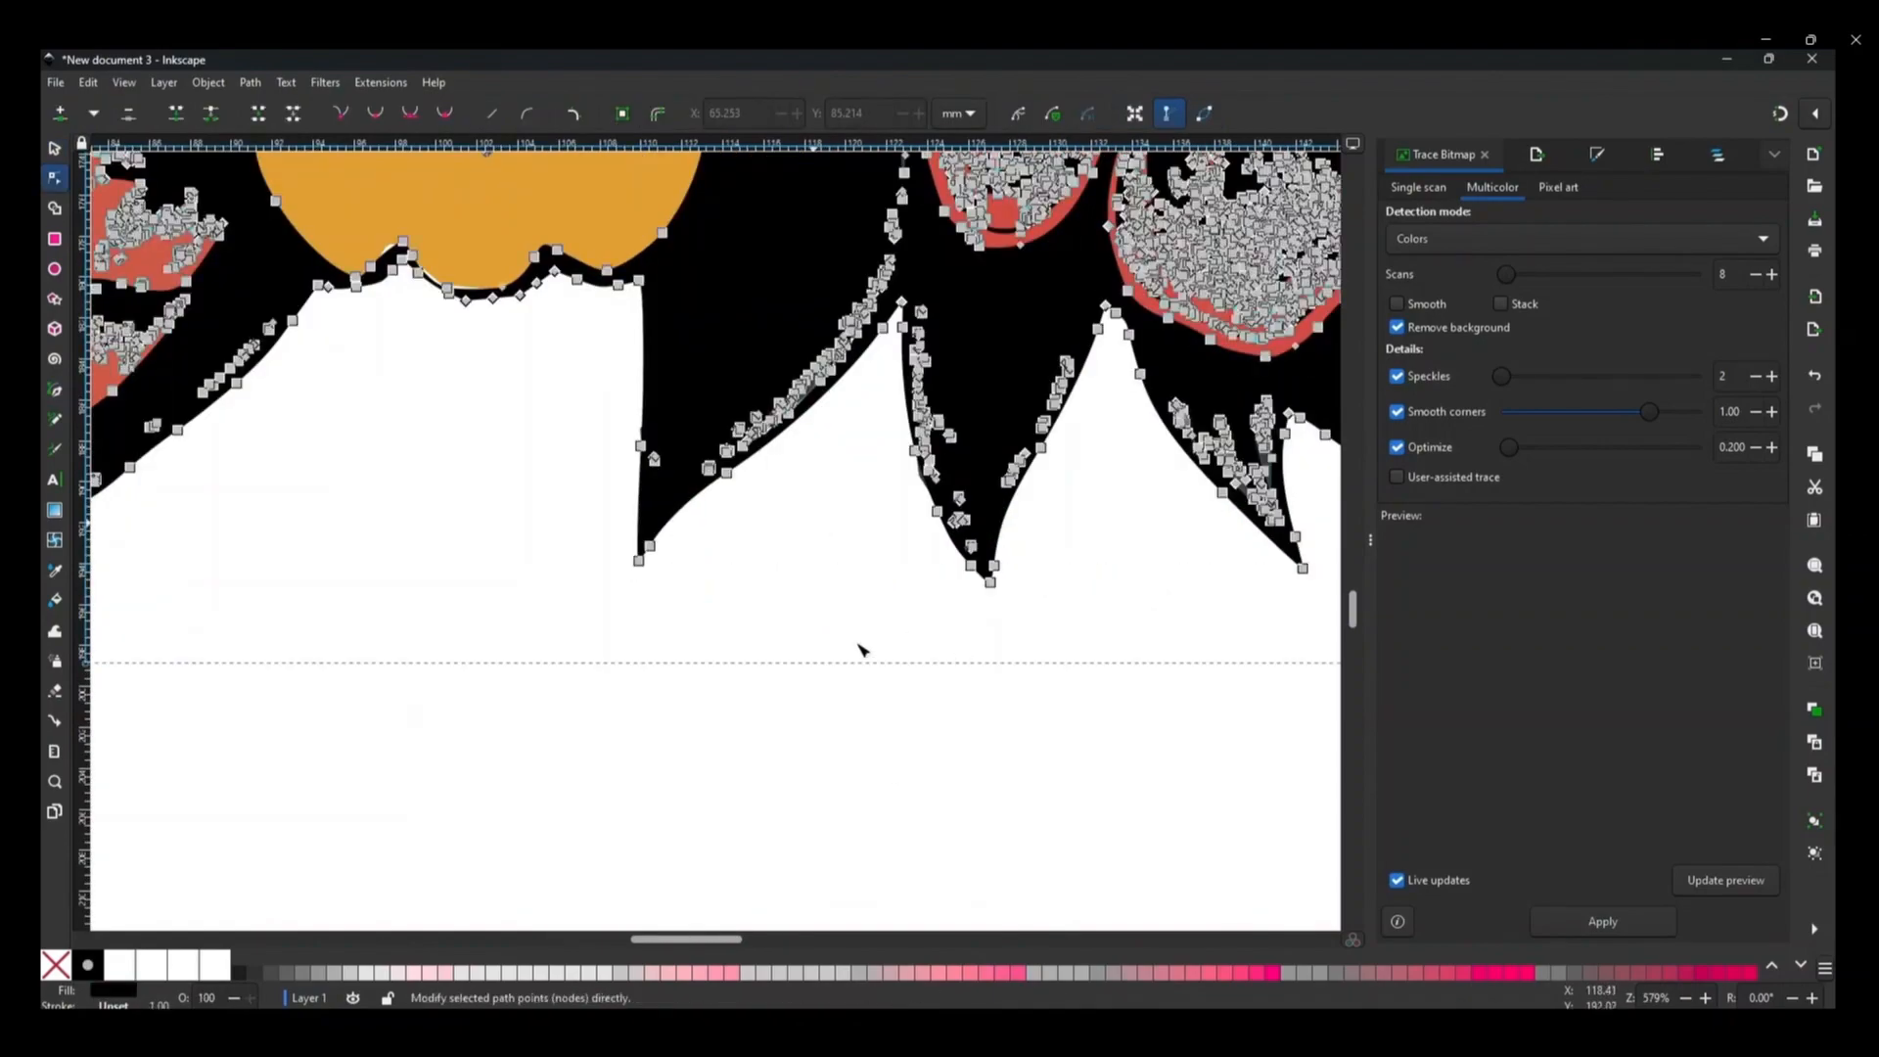
{"action": "scroll", "coordinate": [796, 573], "scroll_direction": "up", "scroll_amount": 1}
{"action": "left_click", "coordinate": [795, 566]}
{"action": "left_click", "coordinate": [818, 311]}
{"action": "left_click", "coordinate": [586, 529]}
{"action": "left_click", "coordinate": [675, 572]}
{"action": "scroll", "coordinate": [677, 568], "scroll_direction": "down", "scroll_amount": 6}
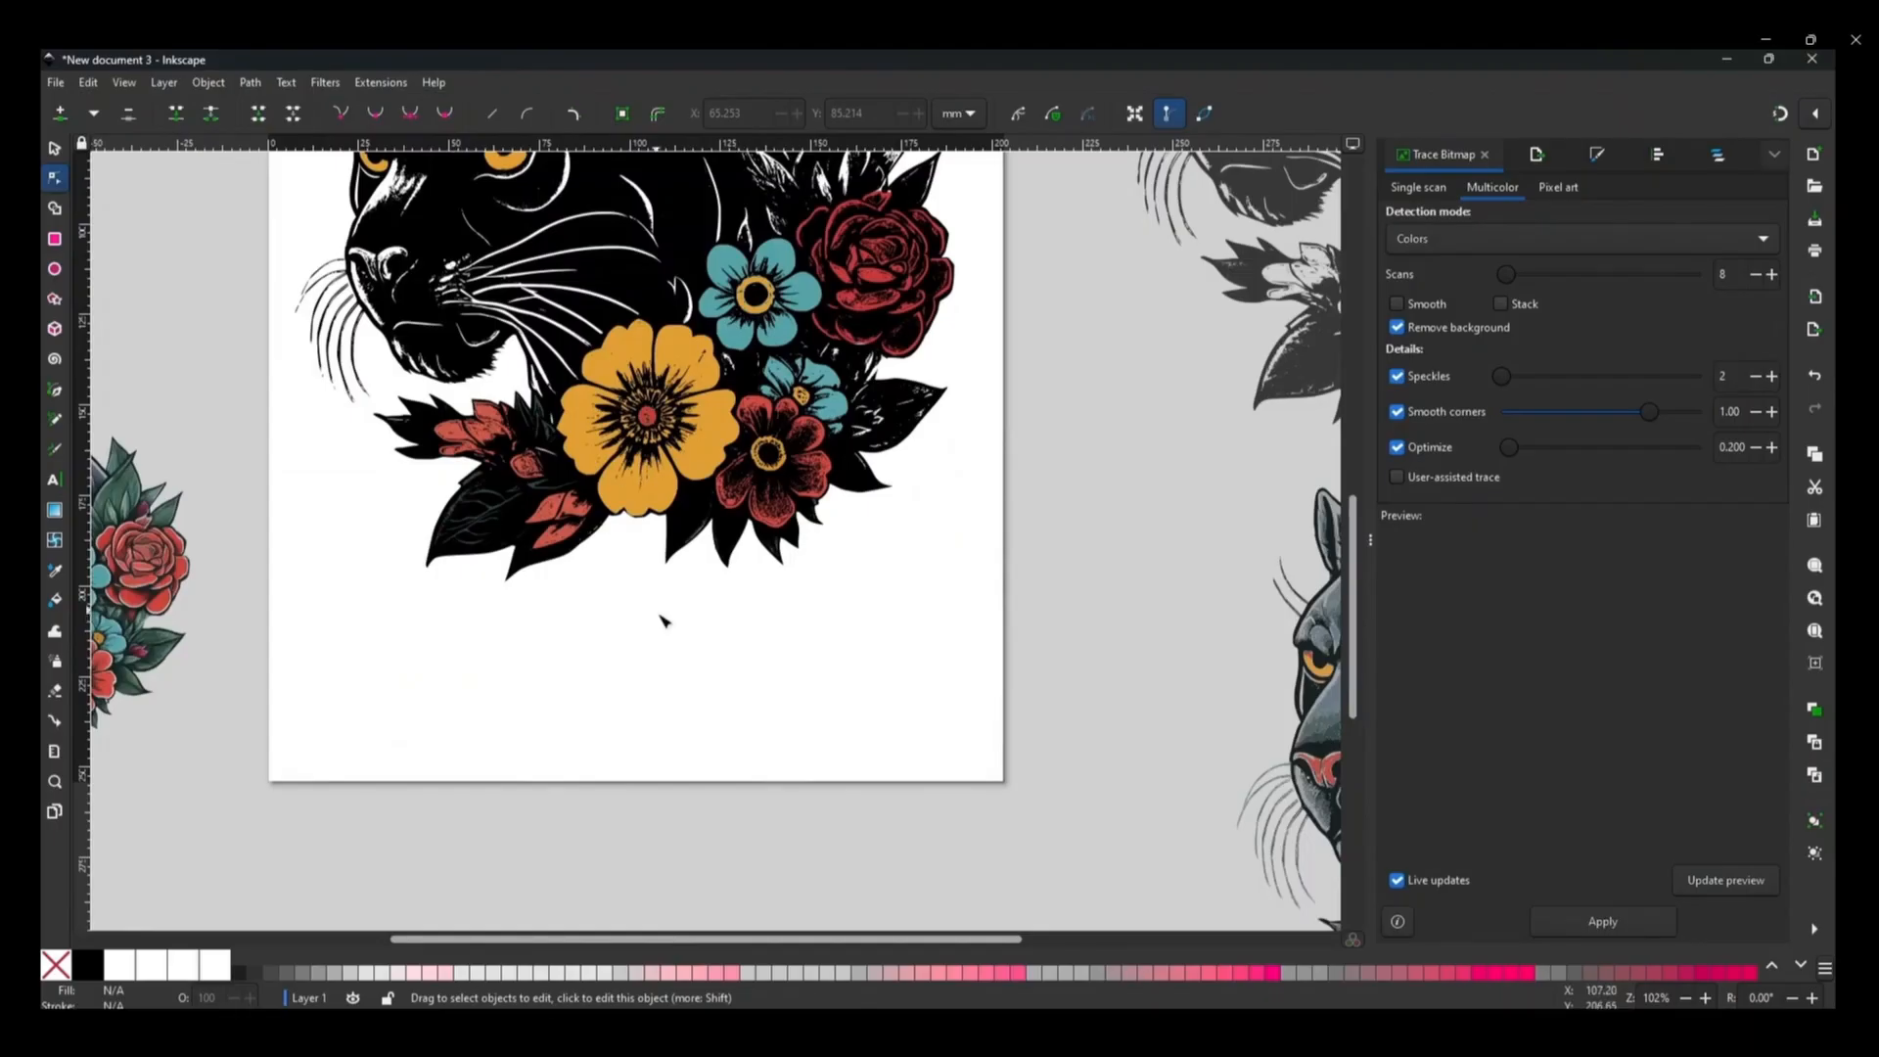
{"action": "left_click", "coordinate": [55, 147]}
- Save the document as panther-master-budio-versions in the new-work folder on the Desktop
{"action": "left_click", "coordinate": [55, 82]}
{"action": "left_click", "coordinate": [115, 234]}
{"action": "type", "text": "panther-master-budio-versions"}
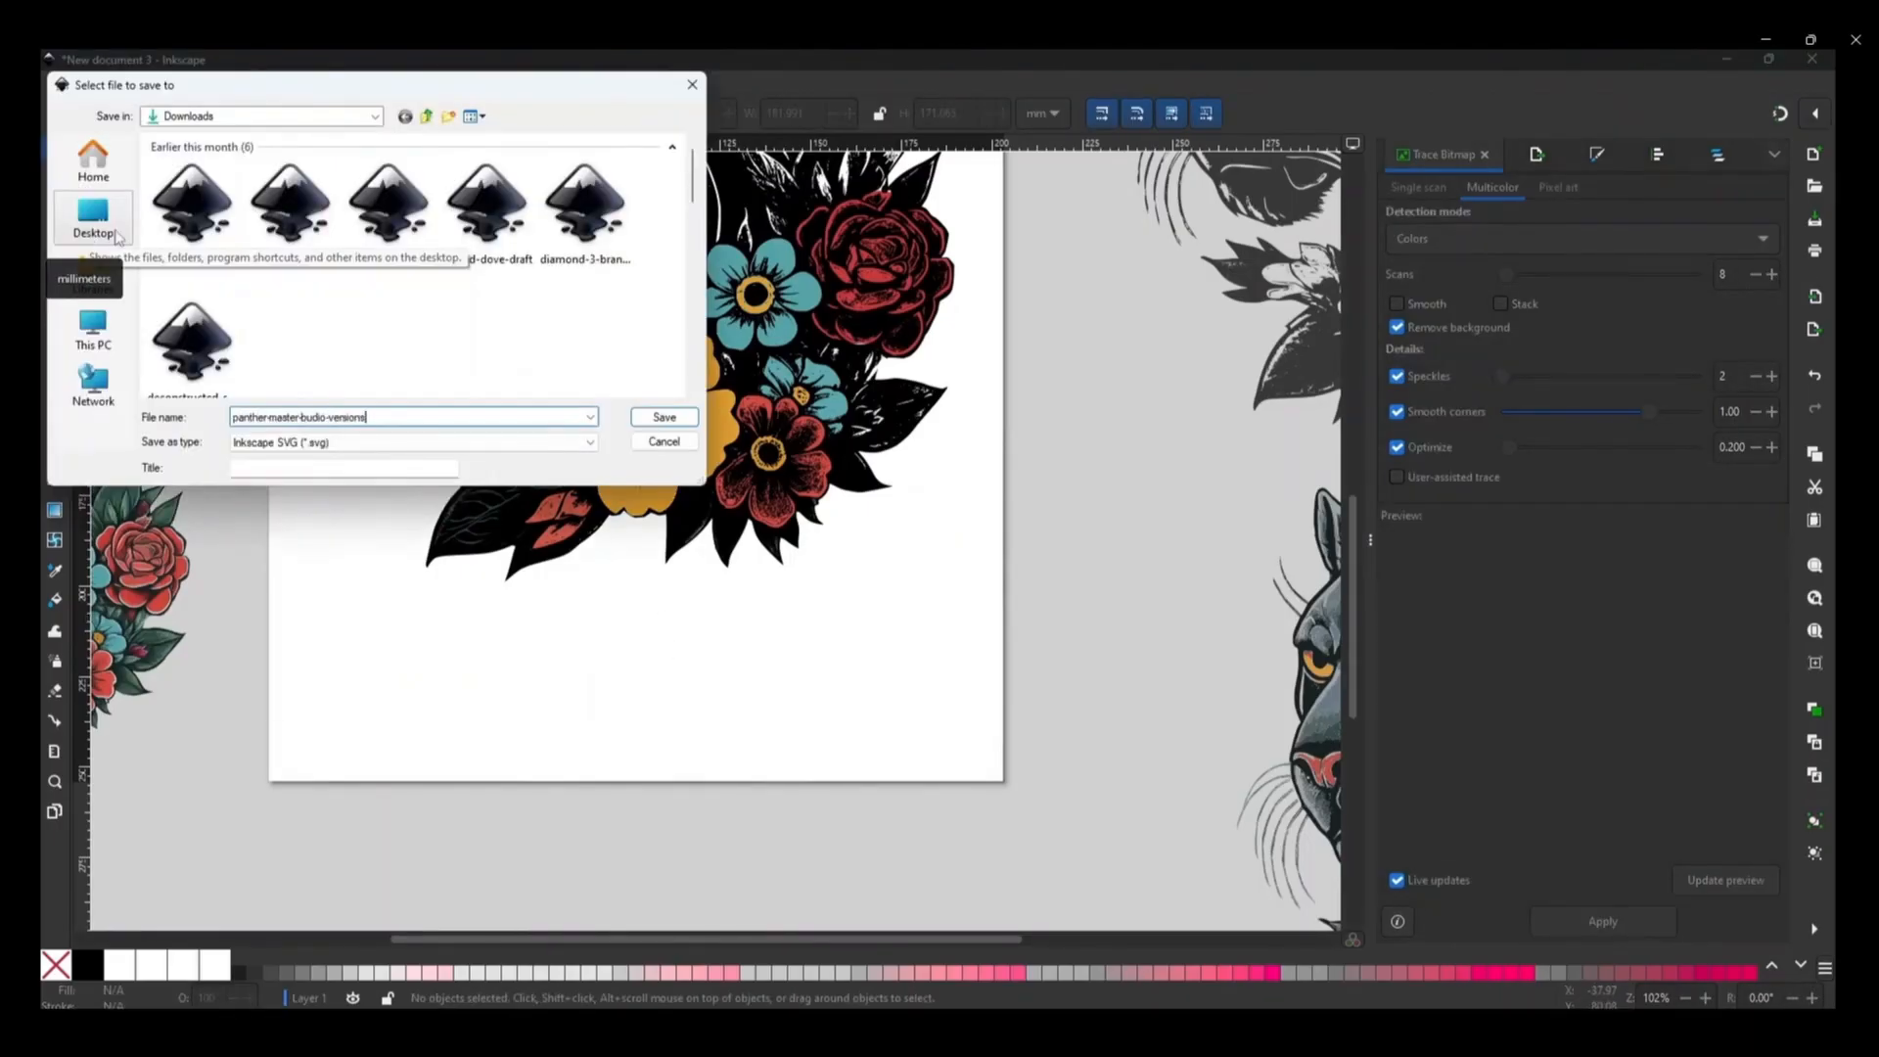
{"action": "left_click", "coordinate": [116, 235]}
{"action": "double_click", "coordinate": [411, 172]}
{"action": "left_click", "coordinate": [663, 418]}
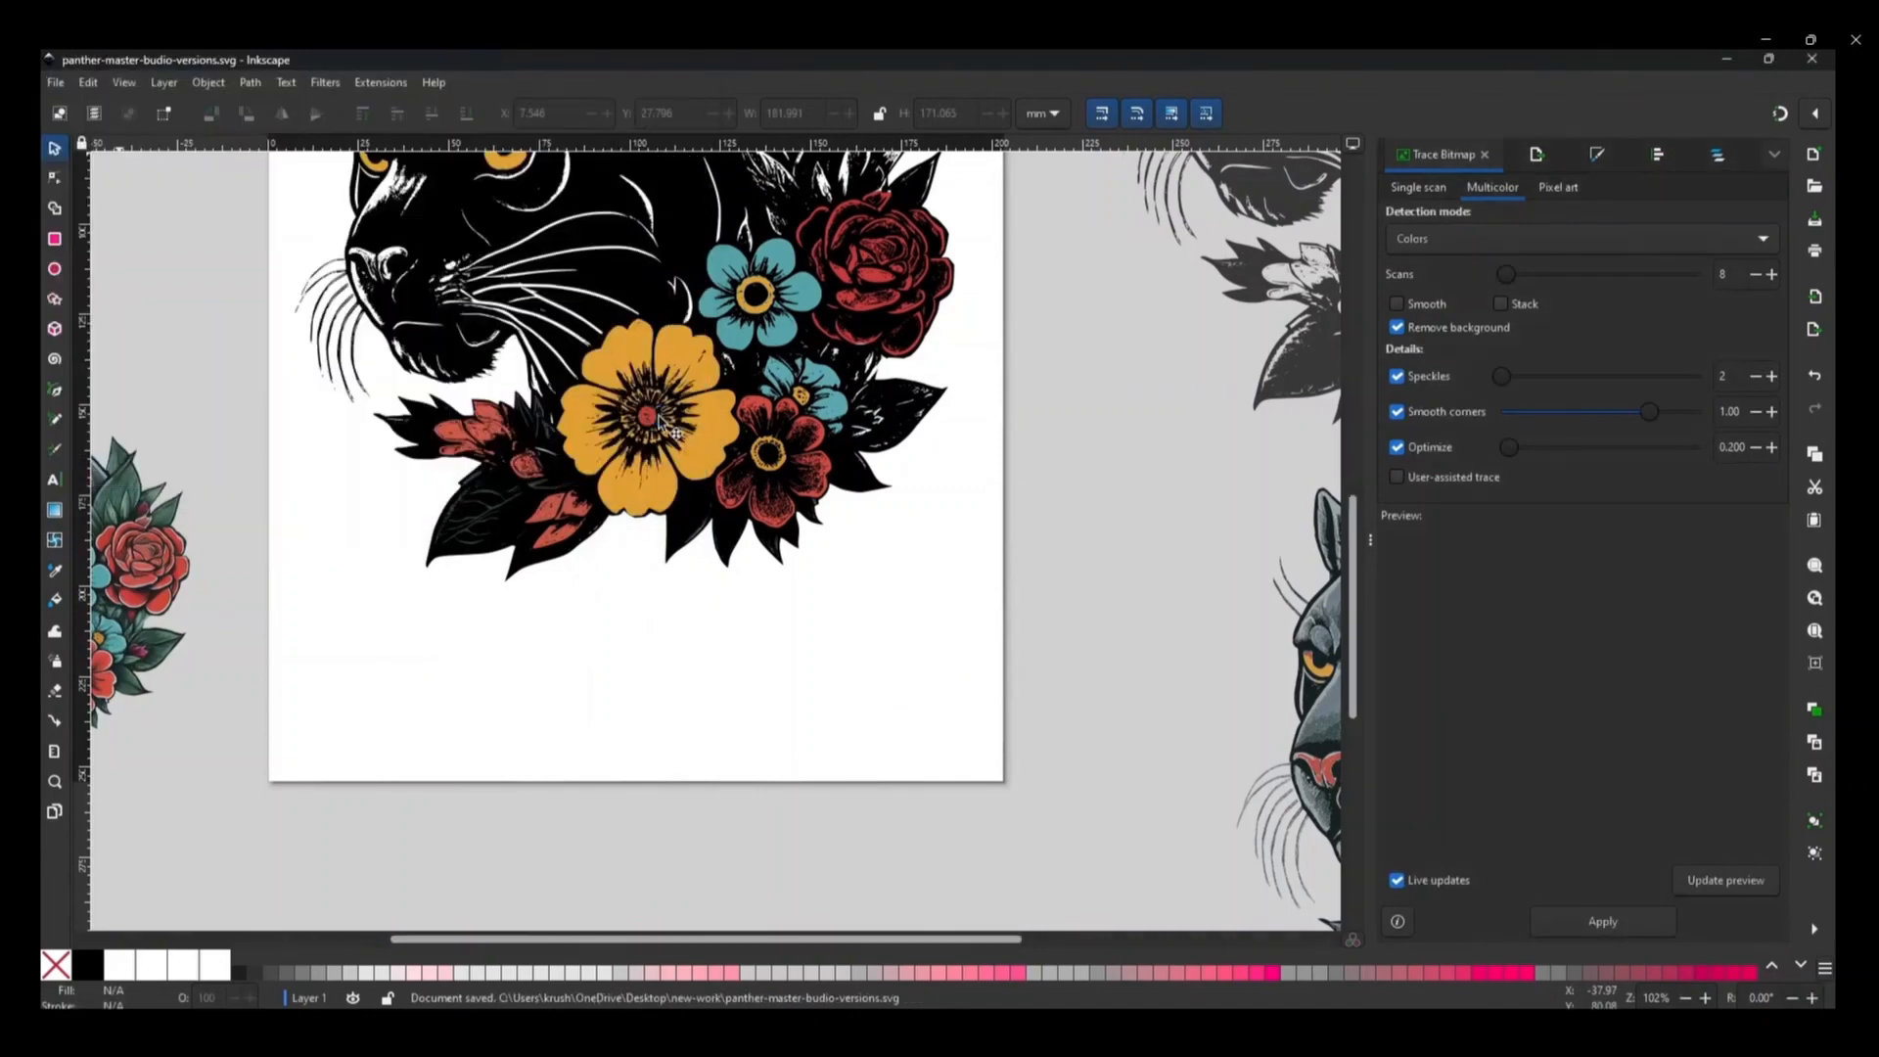
- Select all the path pieces of the coloured panther on the page
{"action": "scroll", "coordinate": [917, 552], "scroll_direction": "down", "scroll_amount": 3}
{"action": "left_click_drag", "start_coordinate": [1033, 554], "coordinate": [810, 554]}
{"action": "left_click_drag", "start_coordinate": [450, 317], "coordinate": [731, 582]}
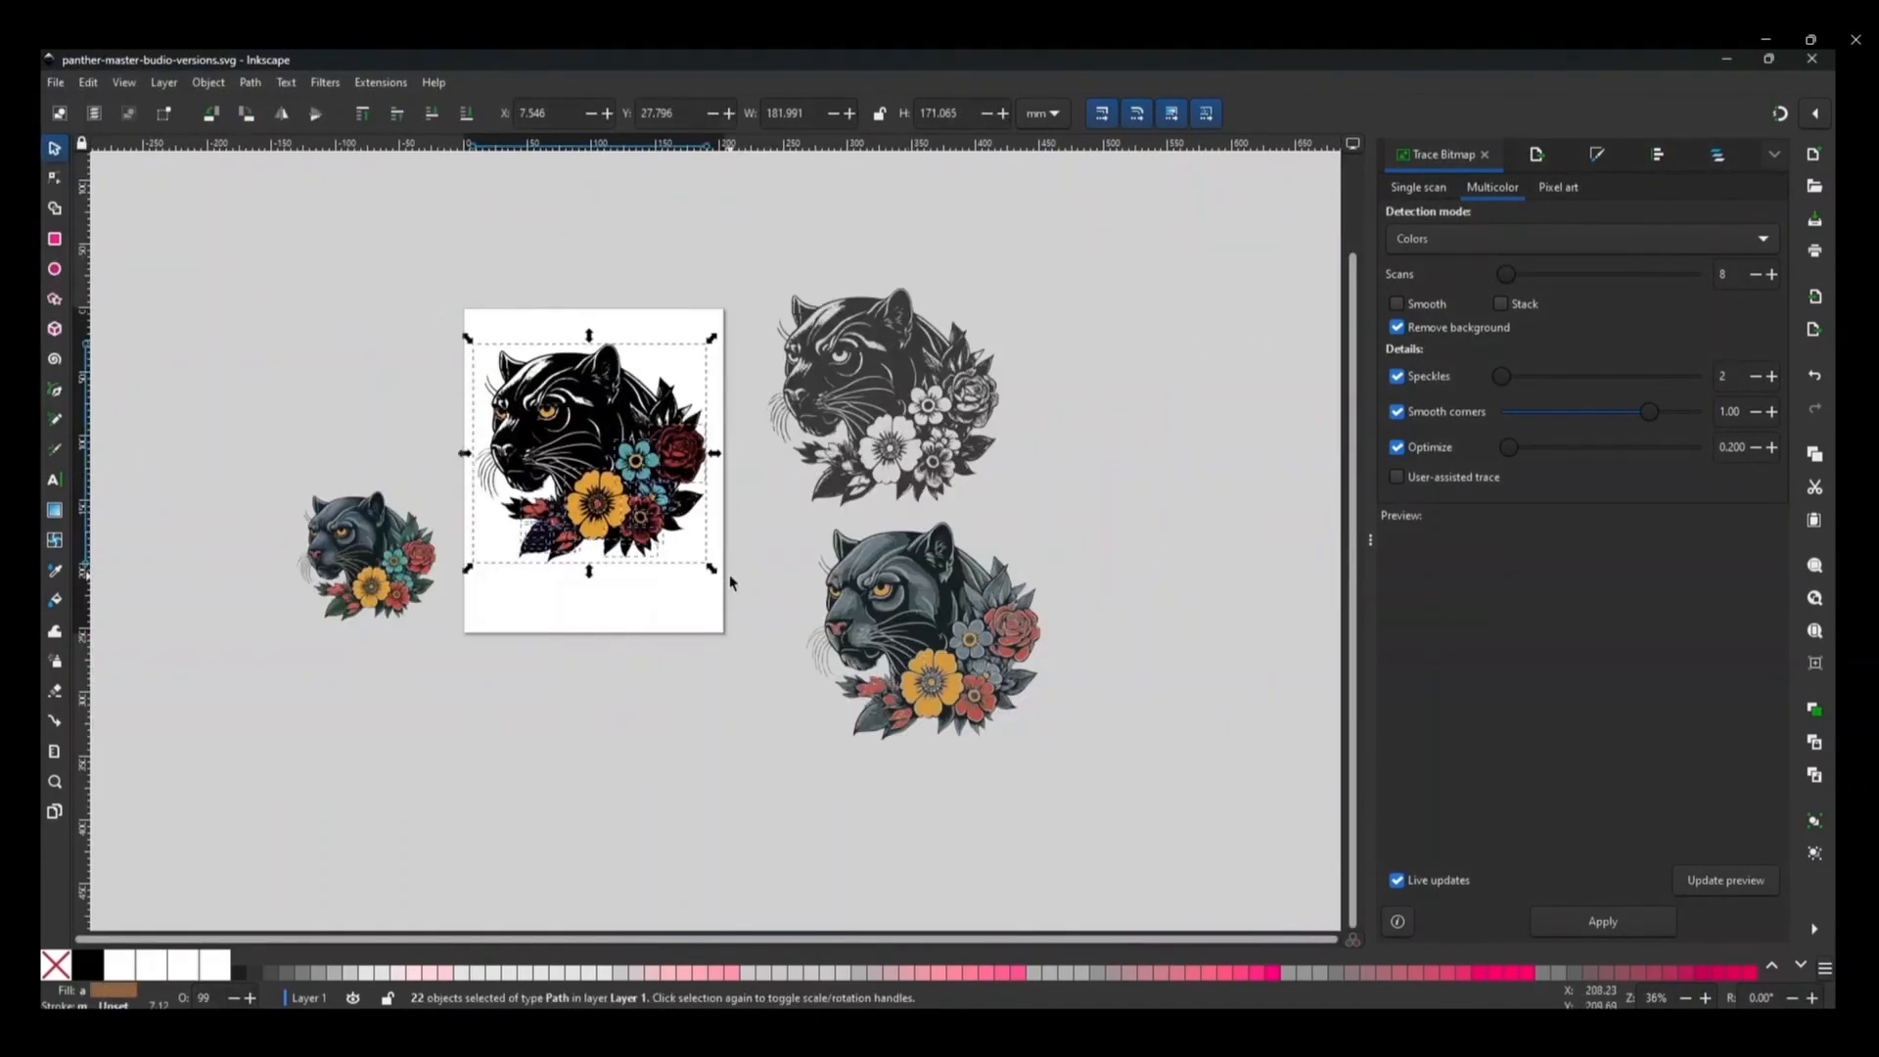
{"action": "key", "text": "Delete"}
{"action": "left_click", "coordinate": [853, 614]}
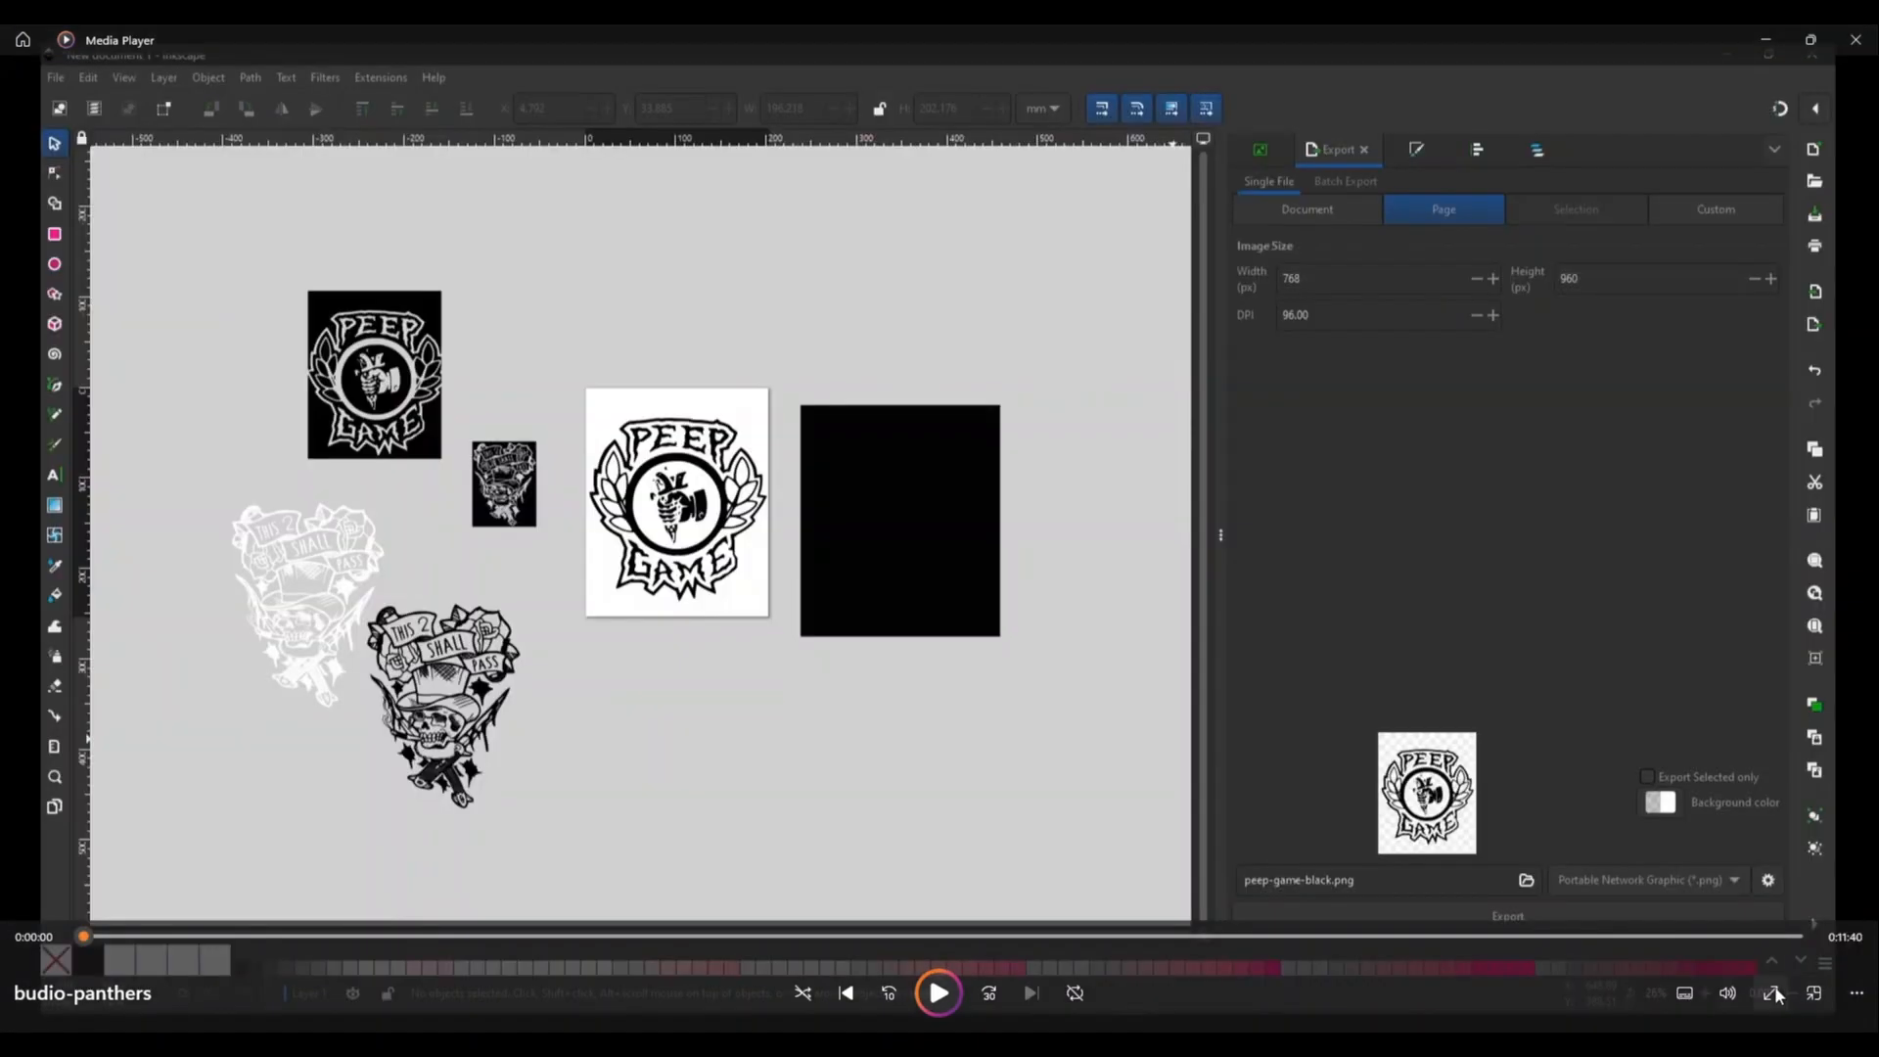
- Close the budio-panthers video in Media Player and return to the panther document in Inkscape
{"action": "left_click", "coordinate": [1773, 988]}
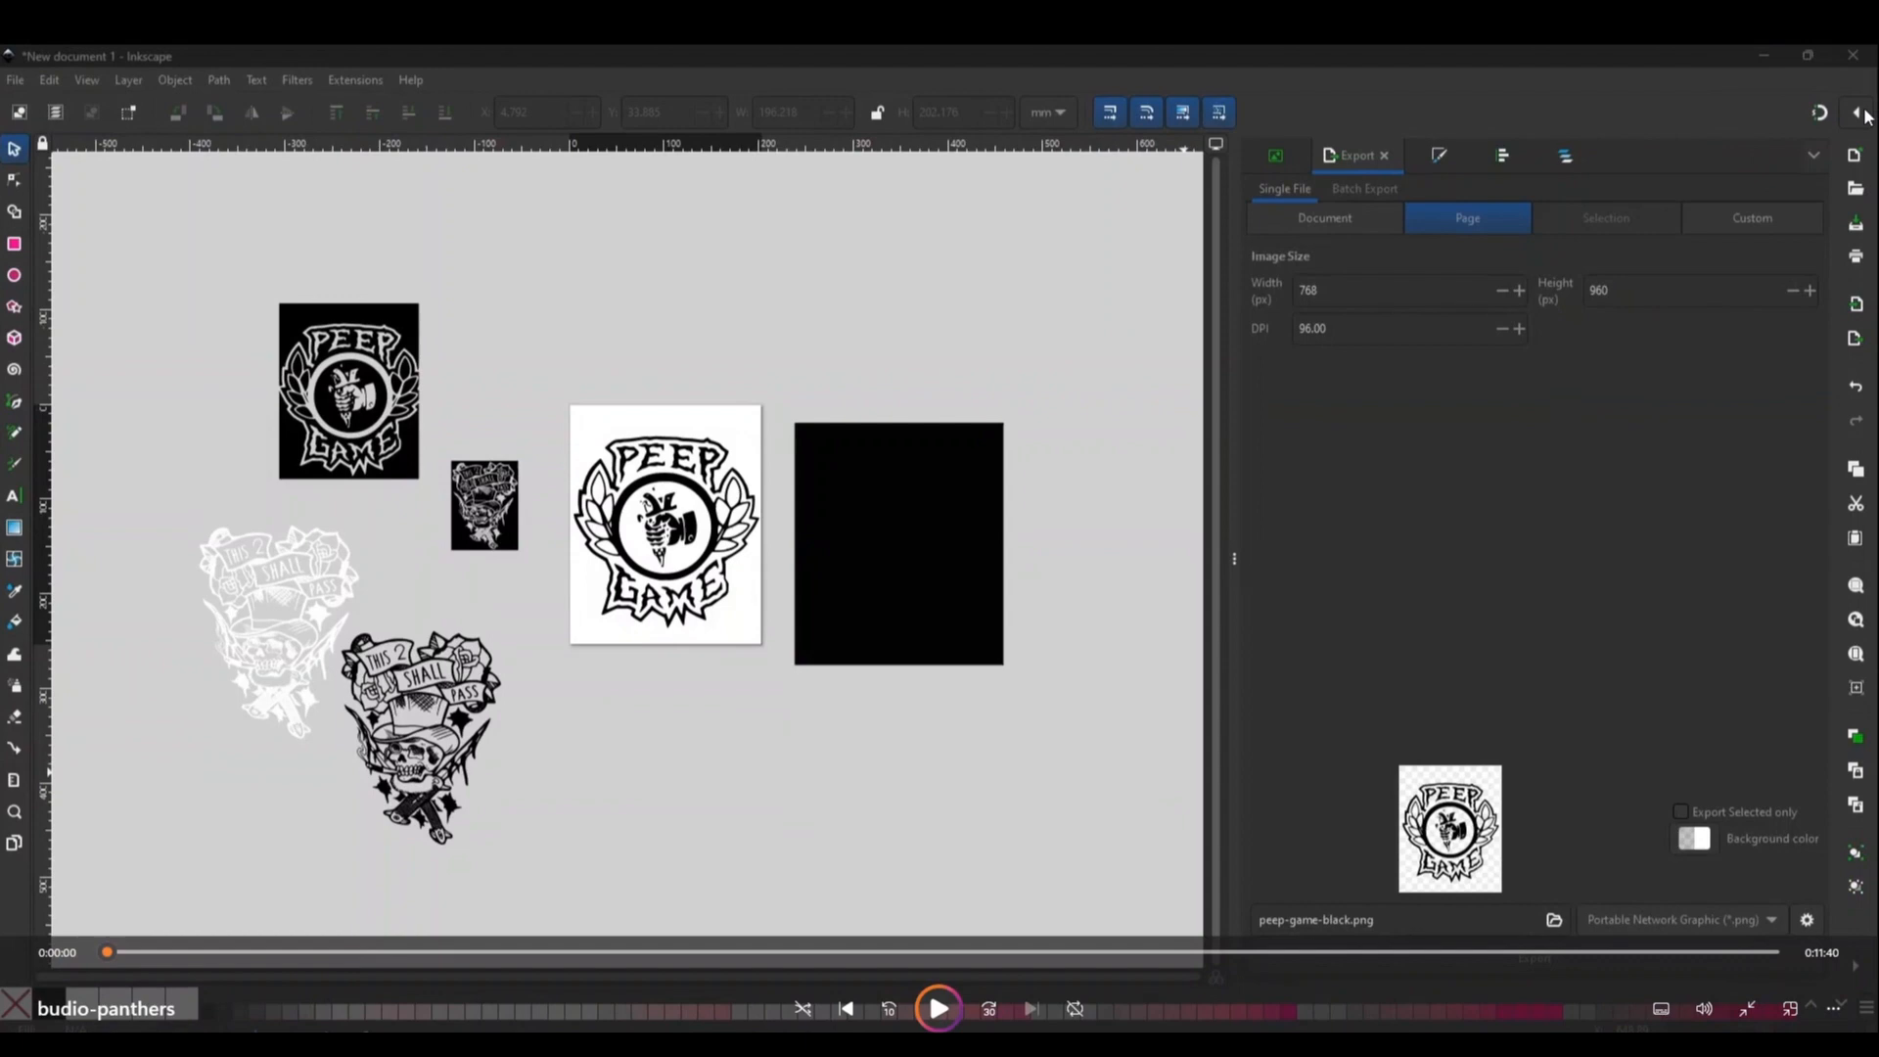
{"action": "left_click", "coordinate": [1747, 1008]}
{"action": "left_click", "coordinate": [1856, 39]}
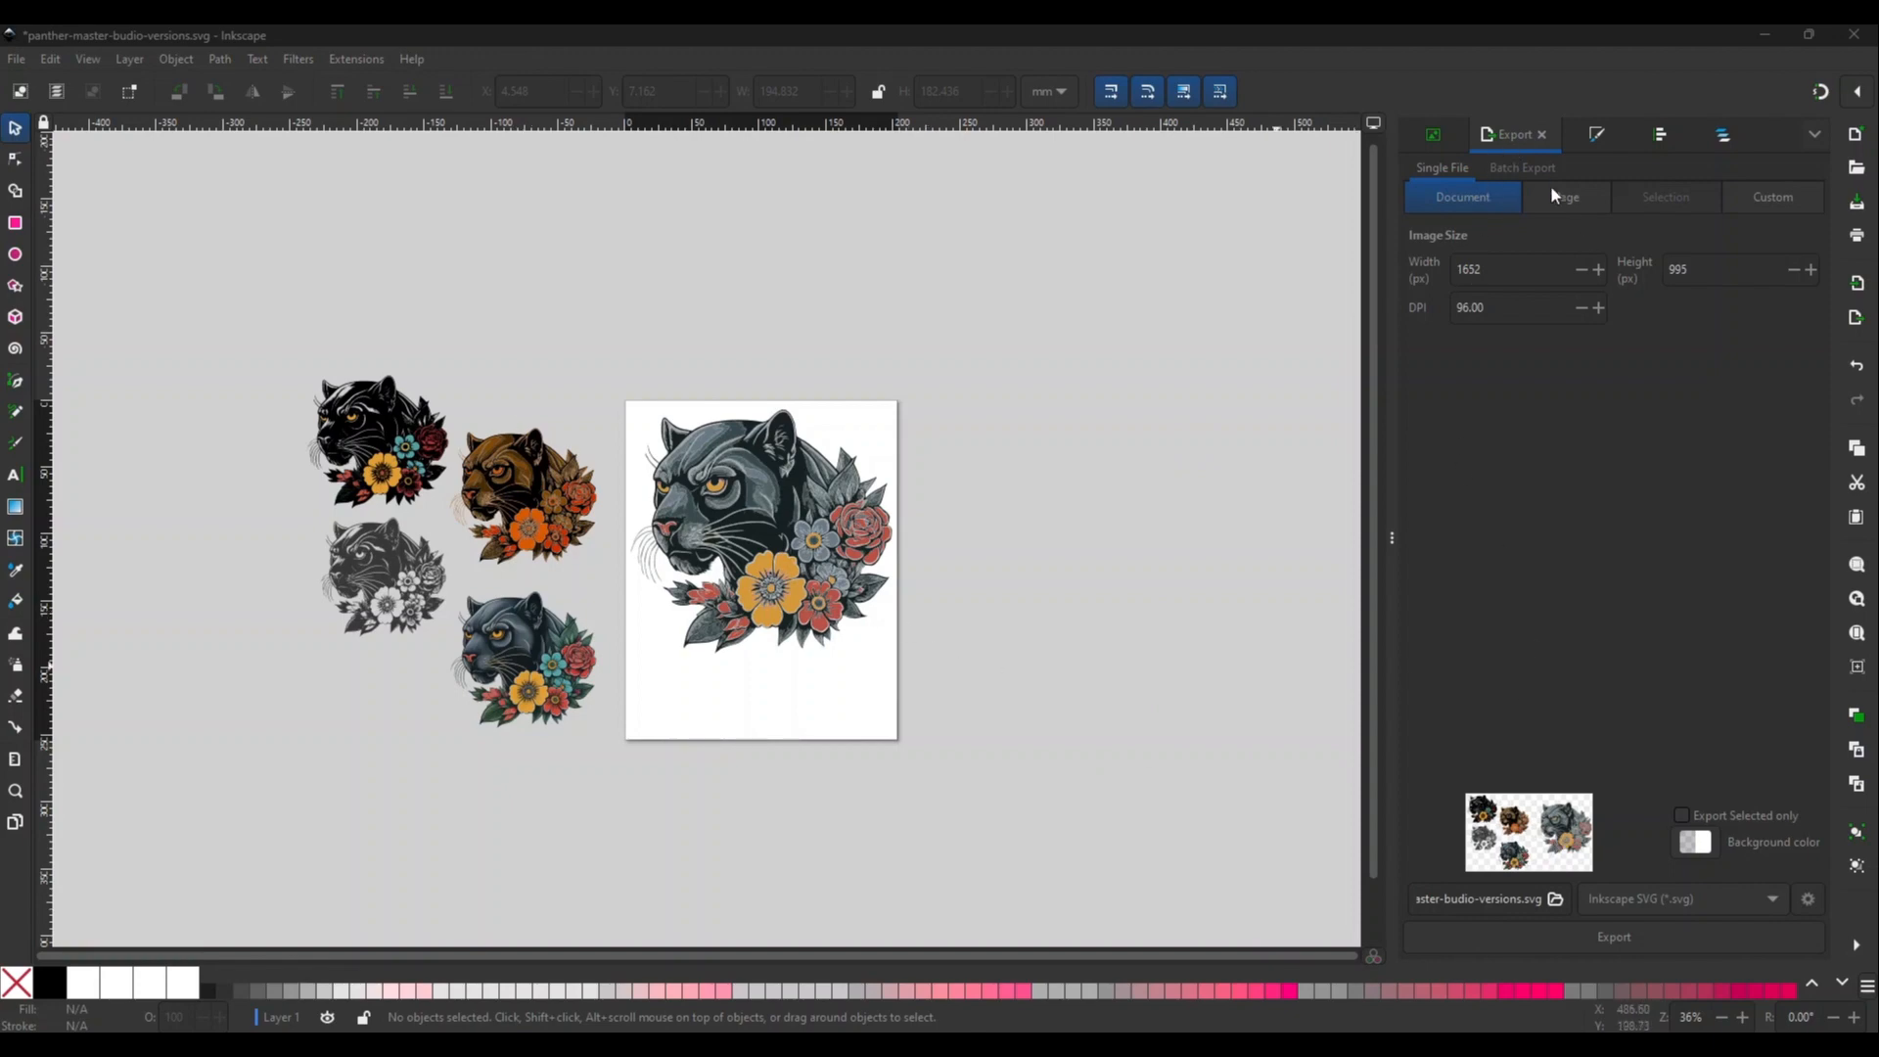
- Export the whole document as an Inkscape SVG named panther-master-budio-versions to the PROJECT-PANTHER folder, replacing the existing file
{"action": "left_click", "coordinate": [1396, 37]}
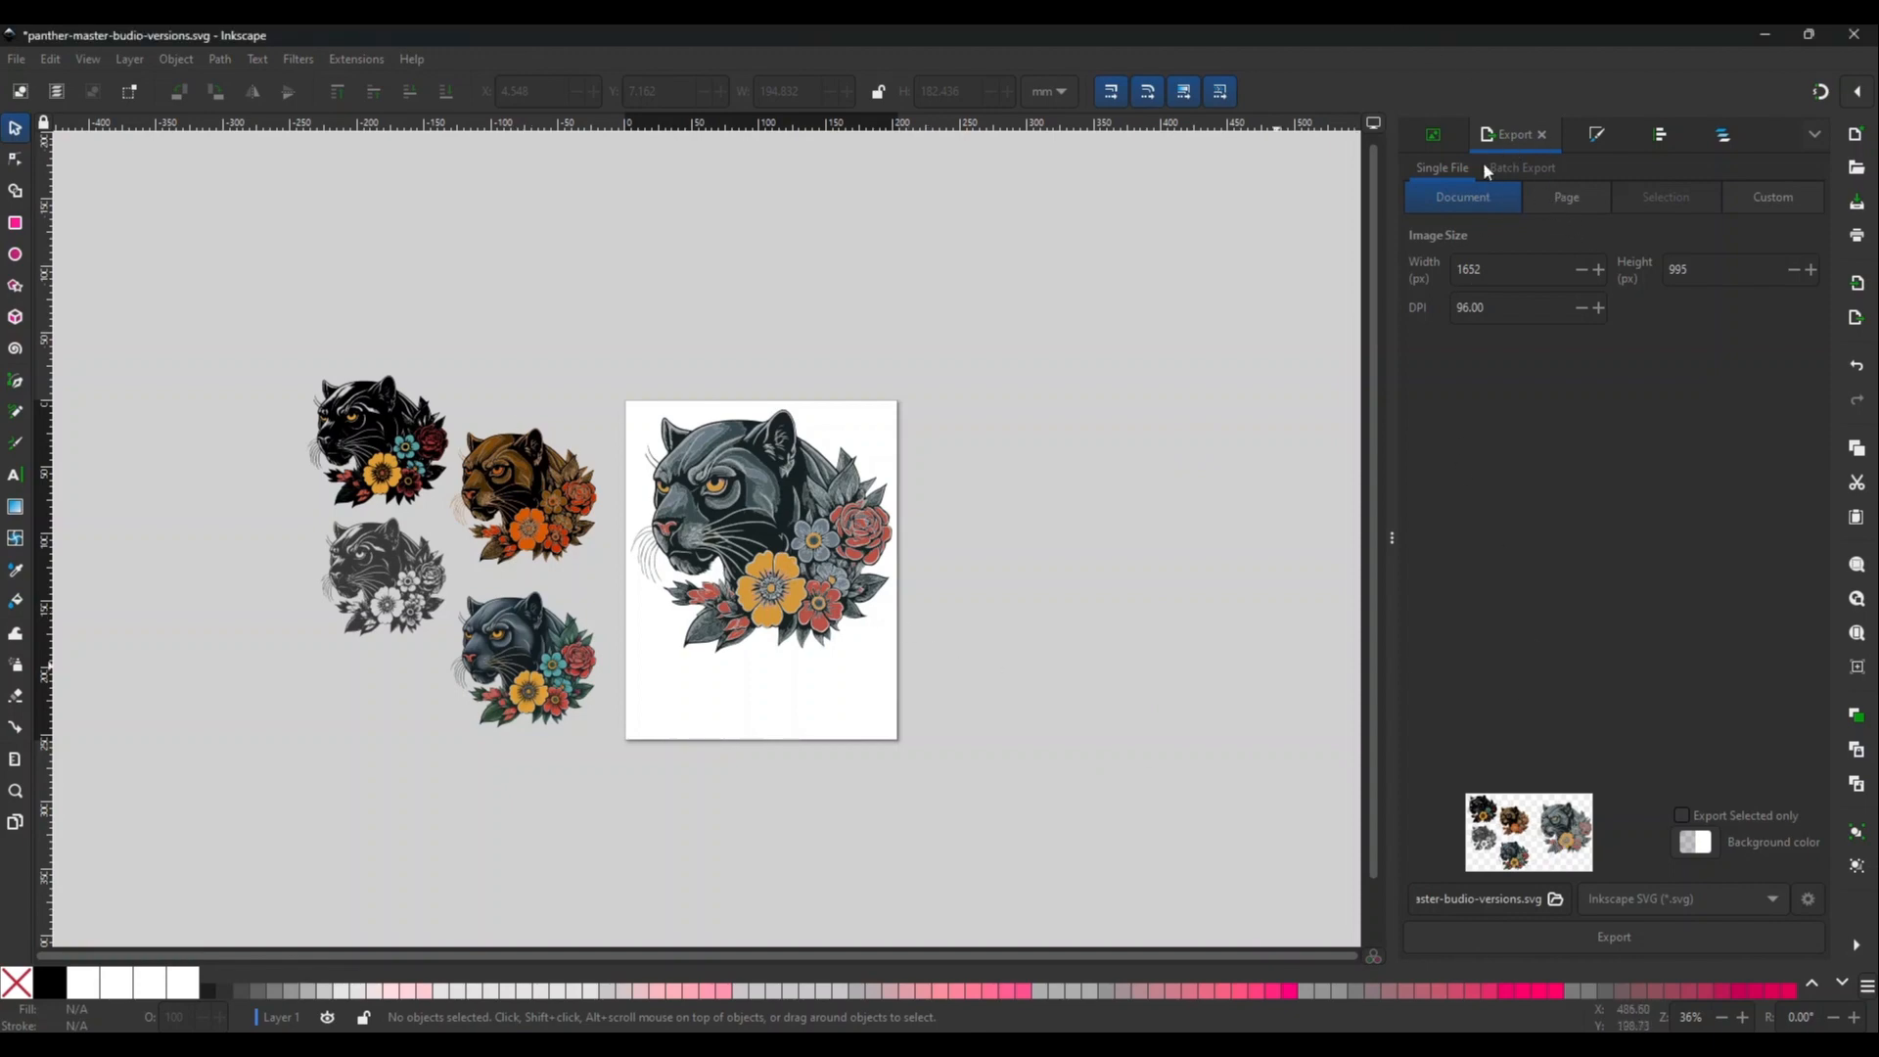
{"action": "left_click", "coordinate": [1547, 202]}
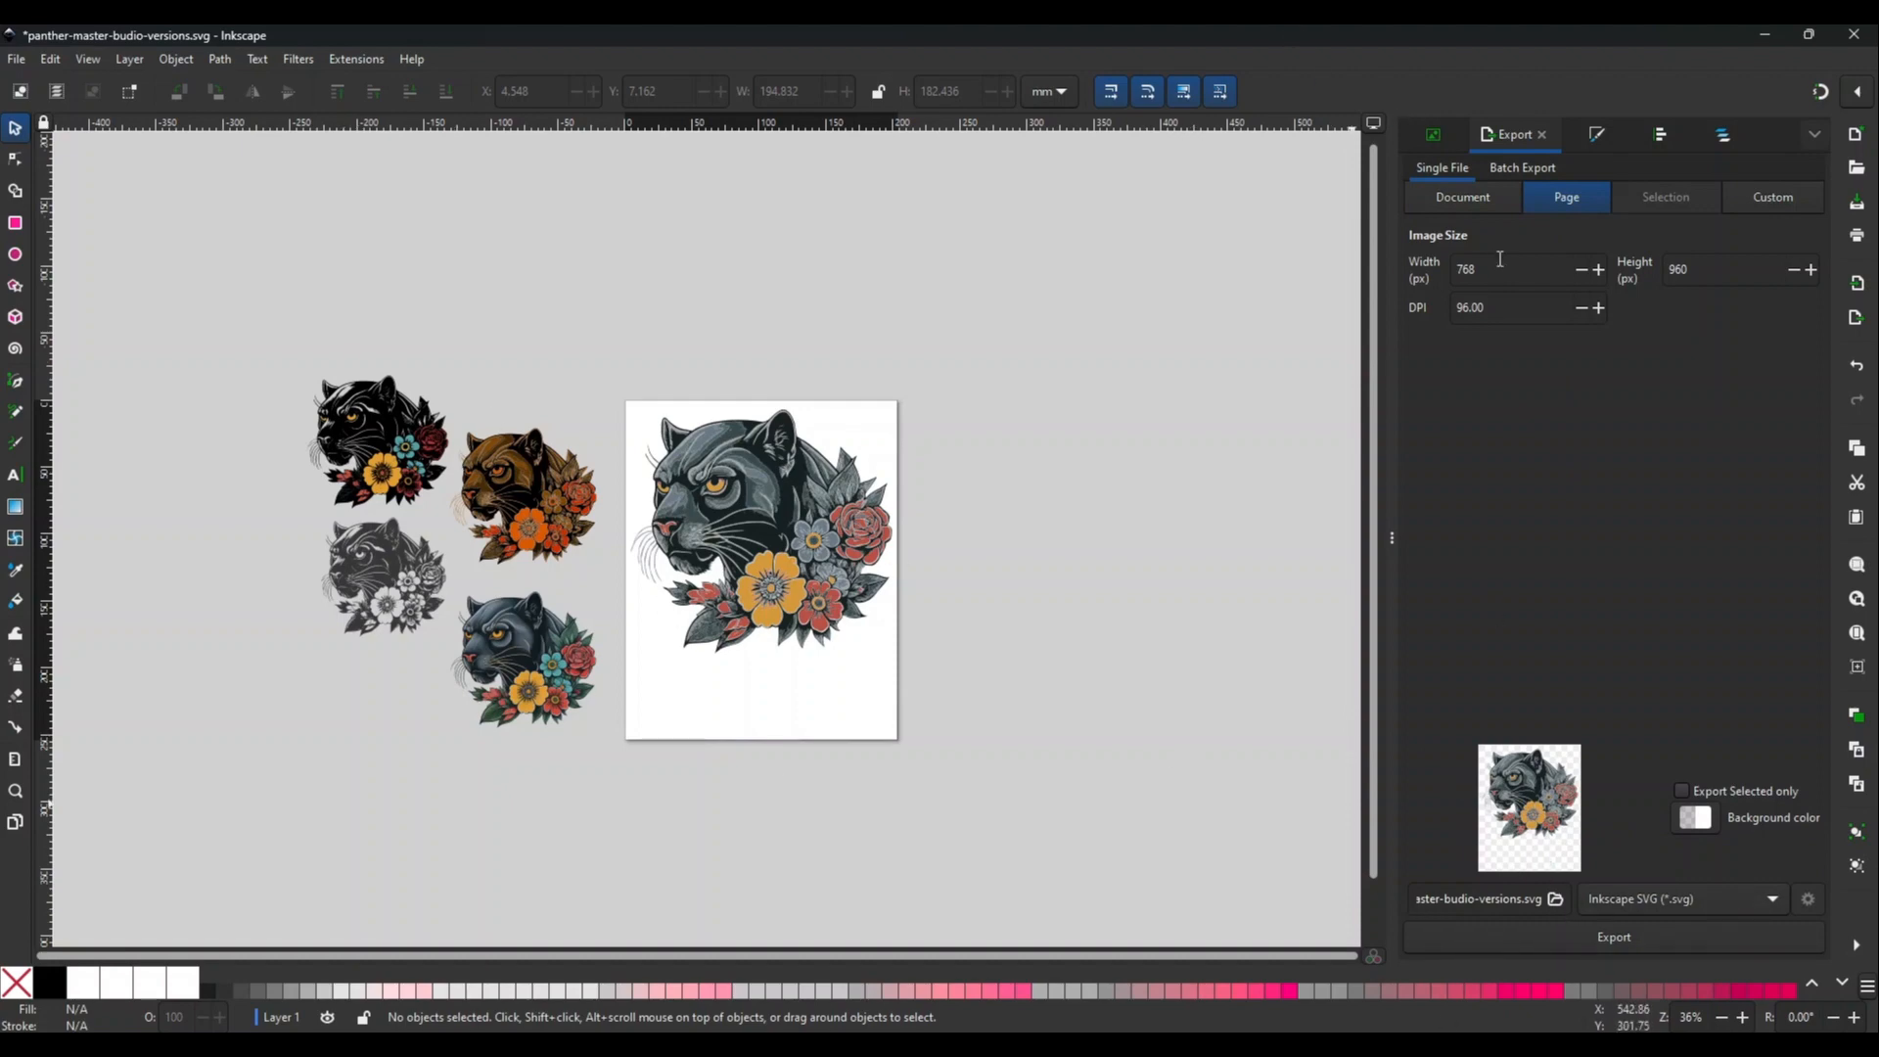
{"action": "left_click", "coordinate": [1464, 198]}
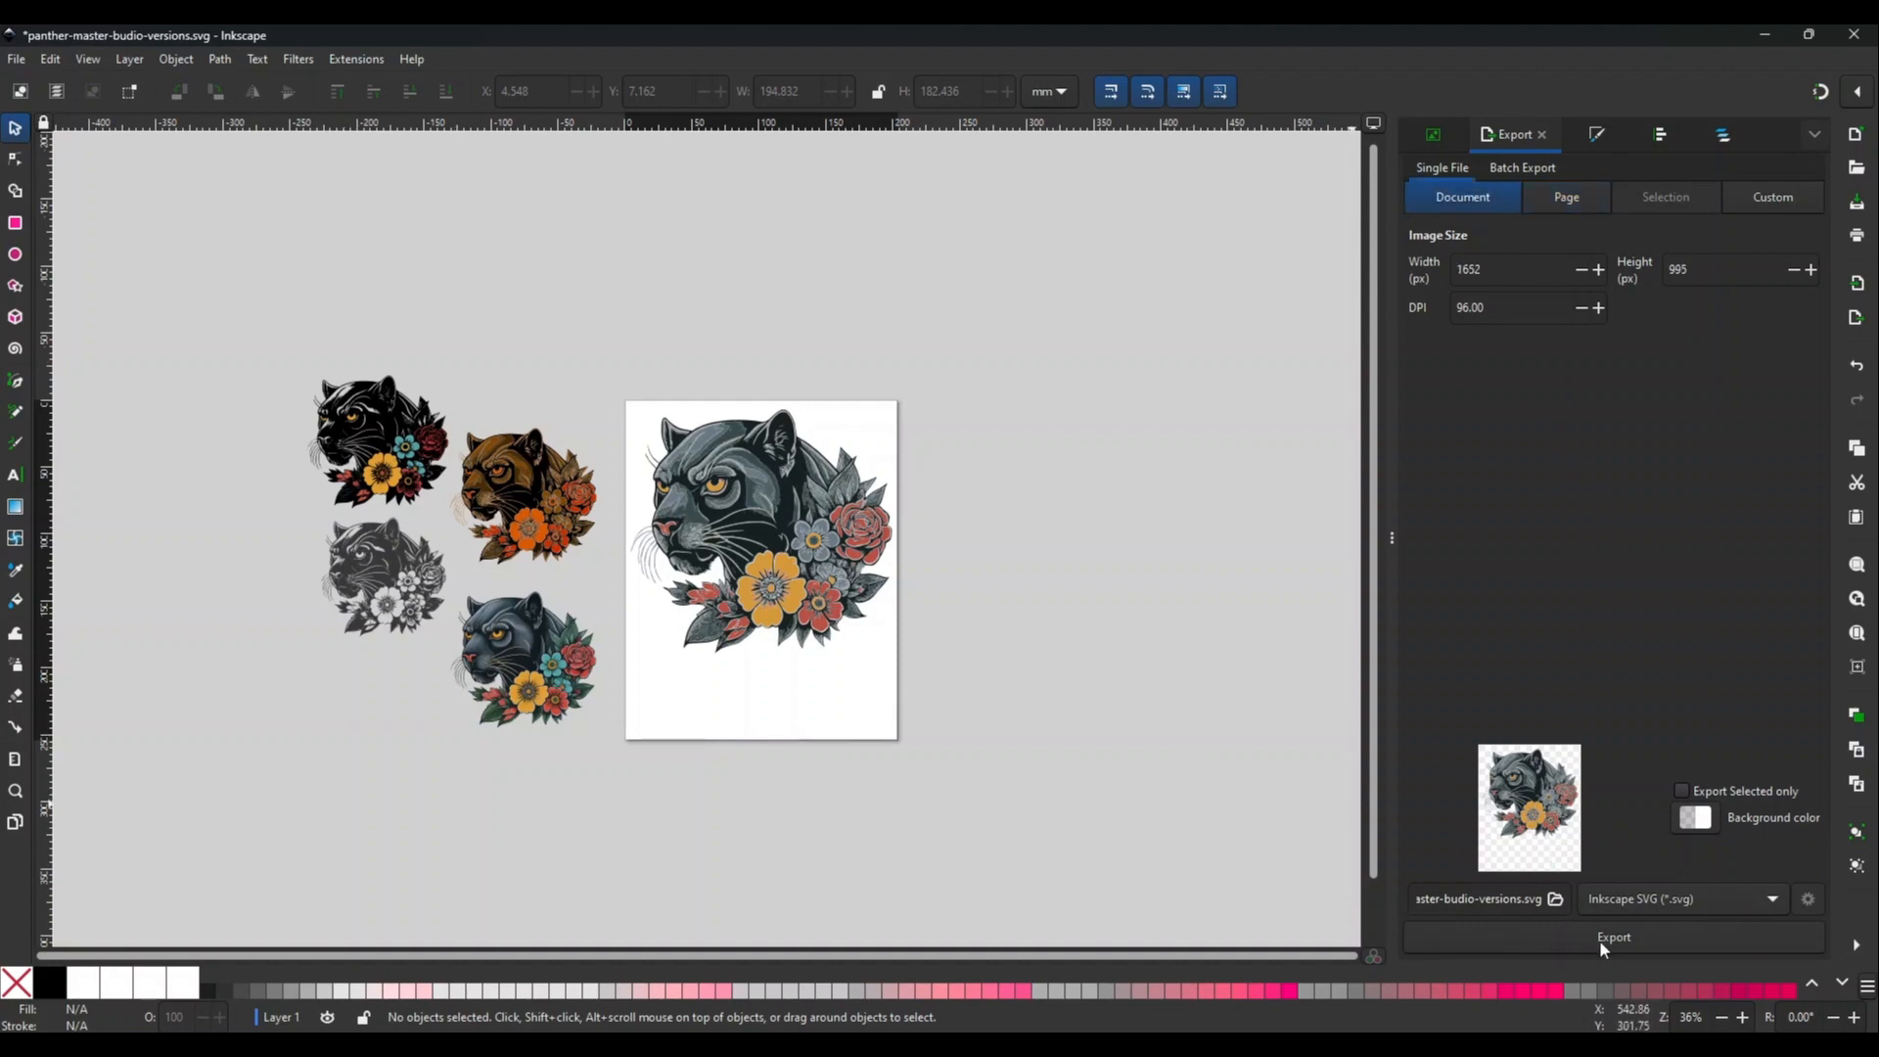
{"action": "left_click", "coordinate": [1554, 901]}
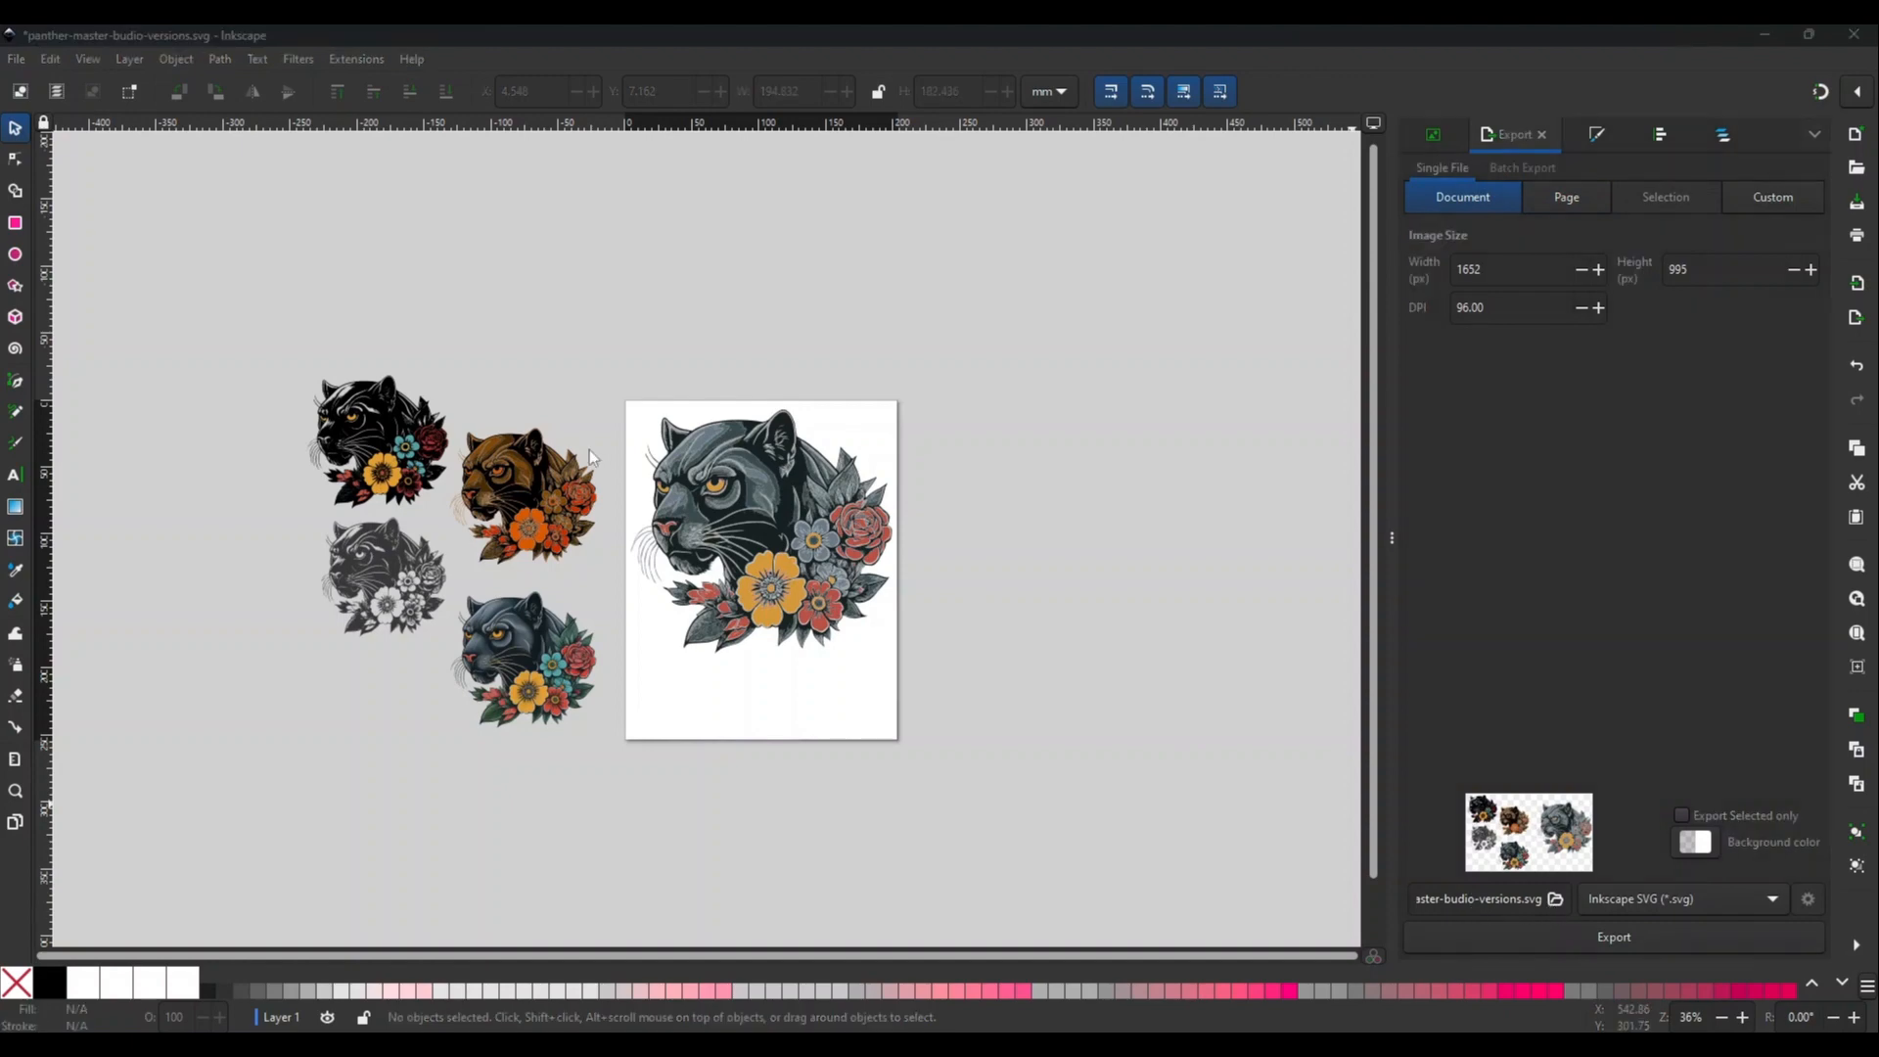
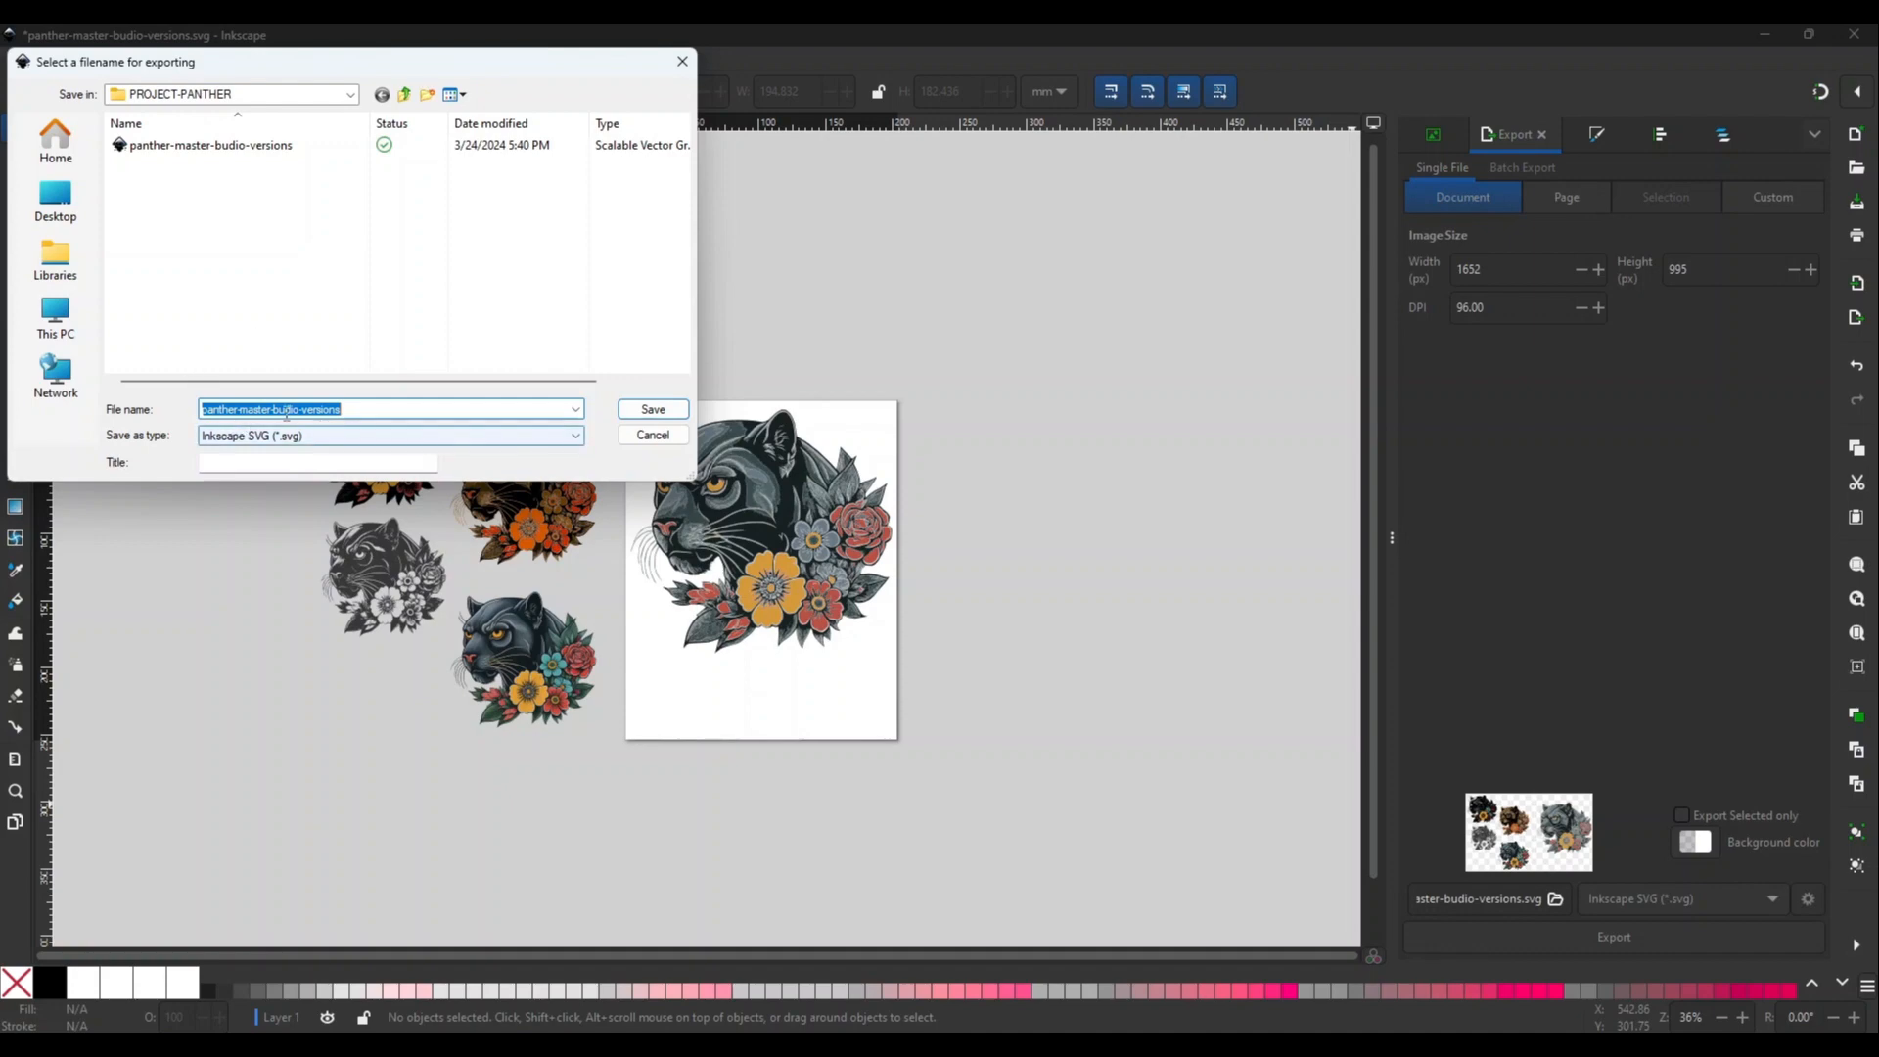
{"action": "left_click", "coordinate": [650, 411]}
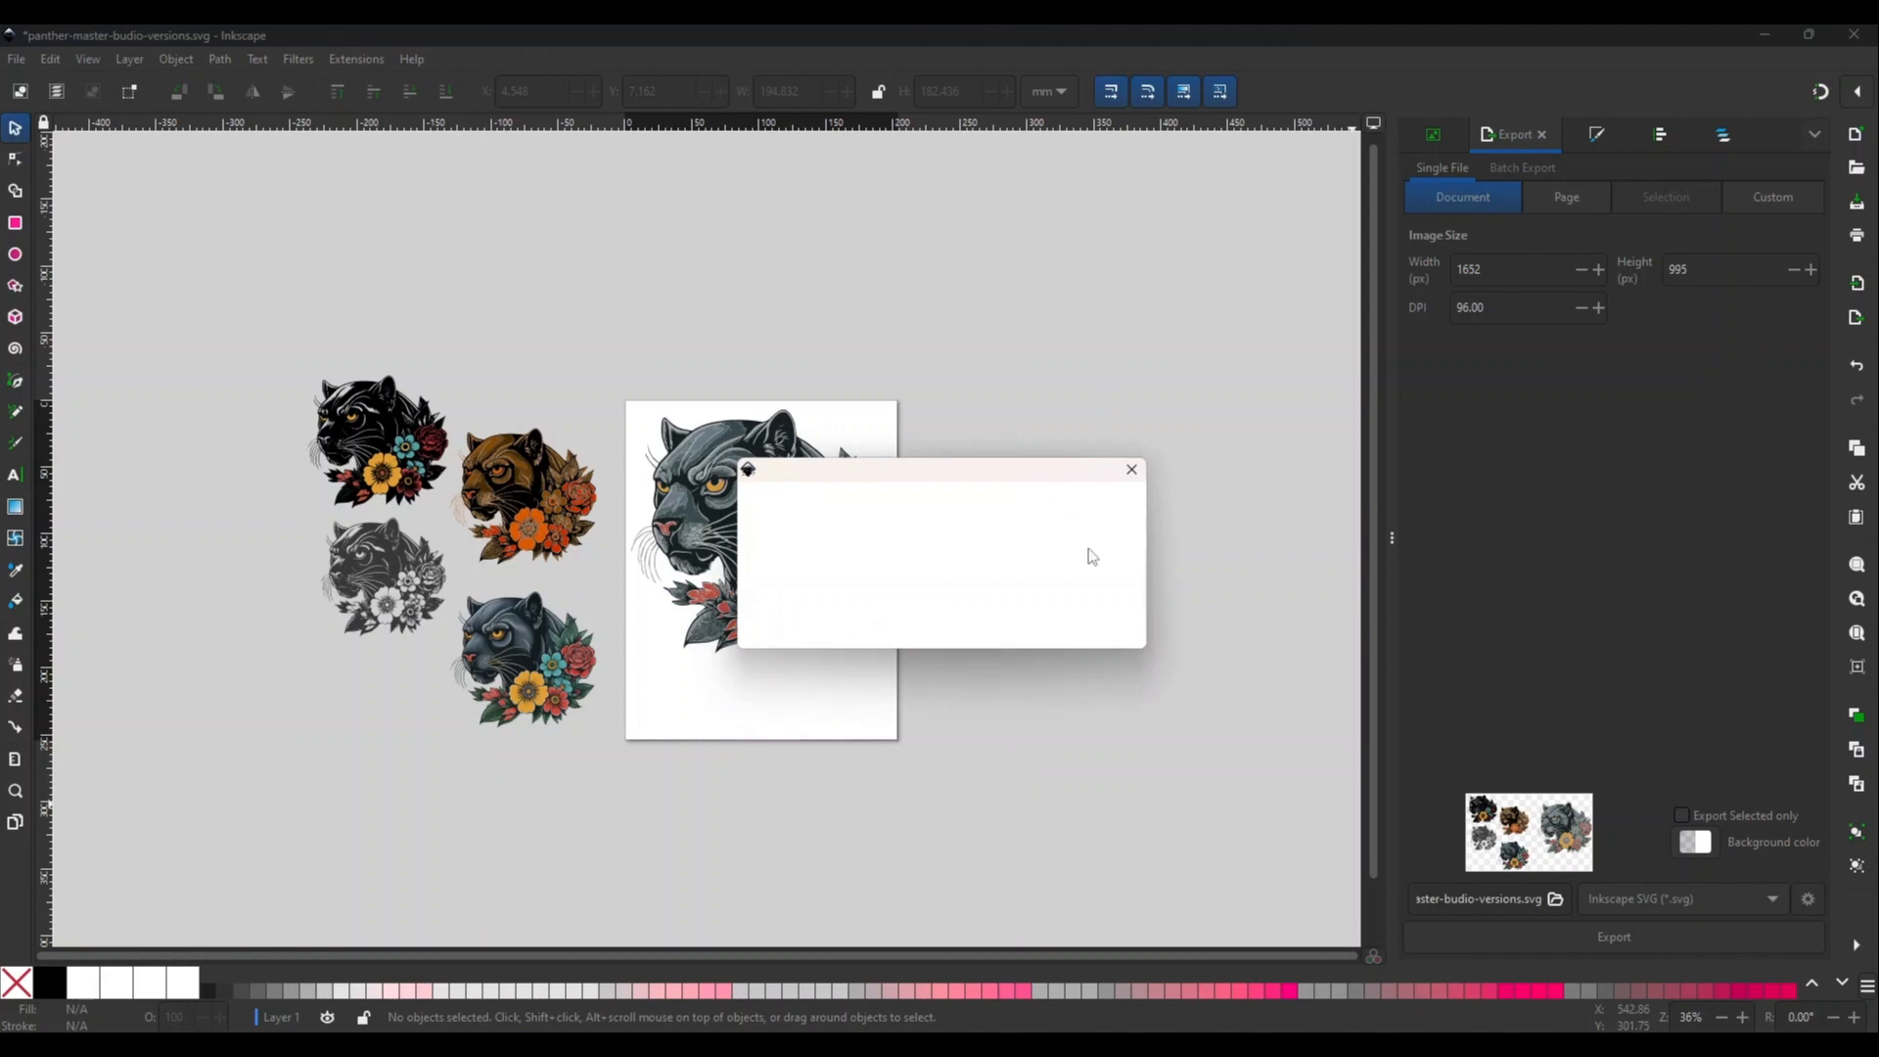
{"action": "left_click", "coordinate": [1044, 633]}
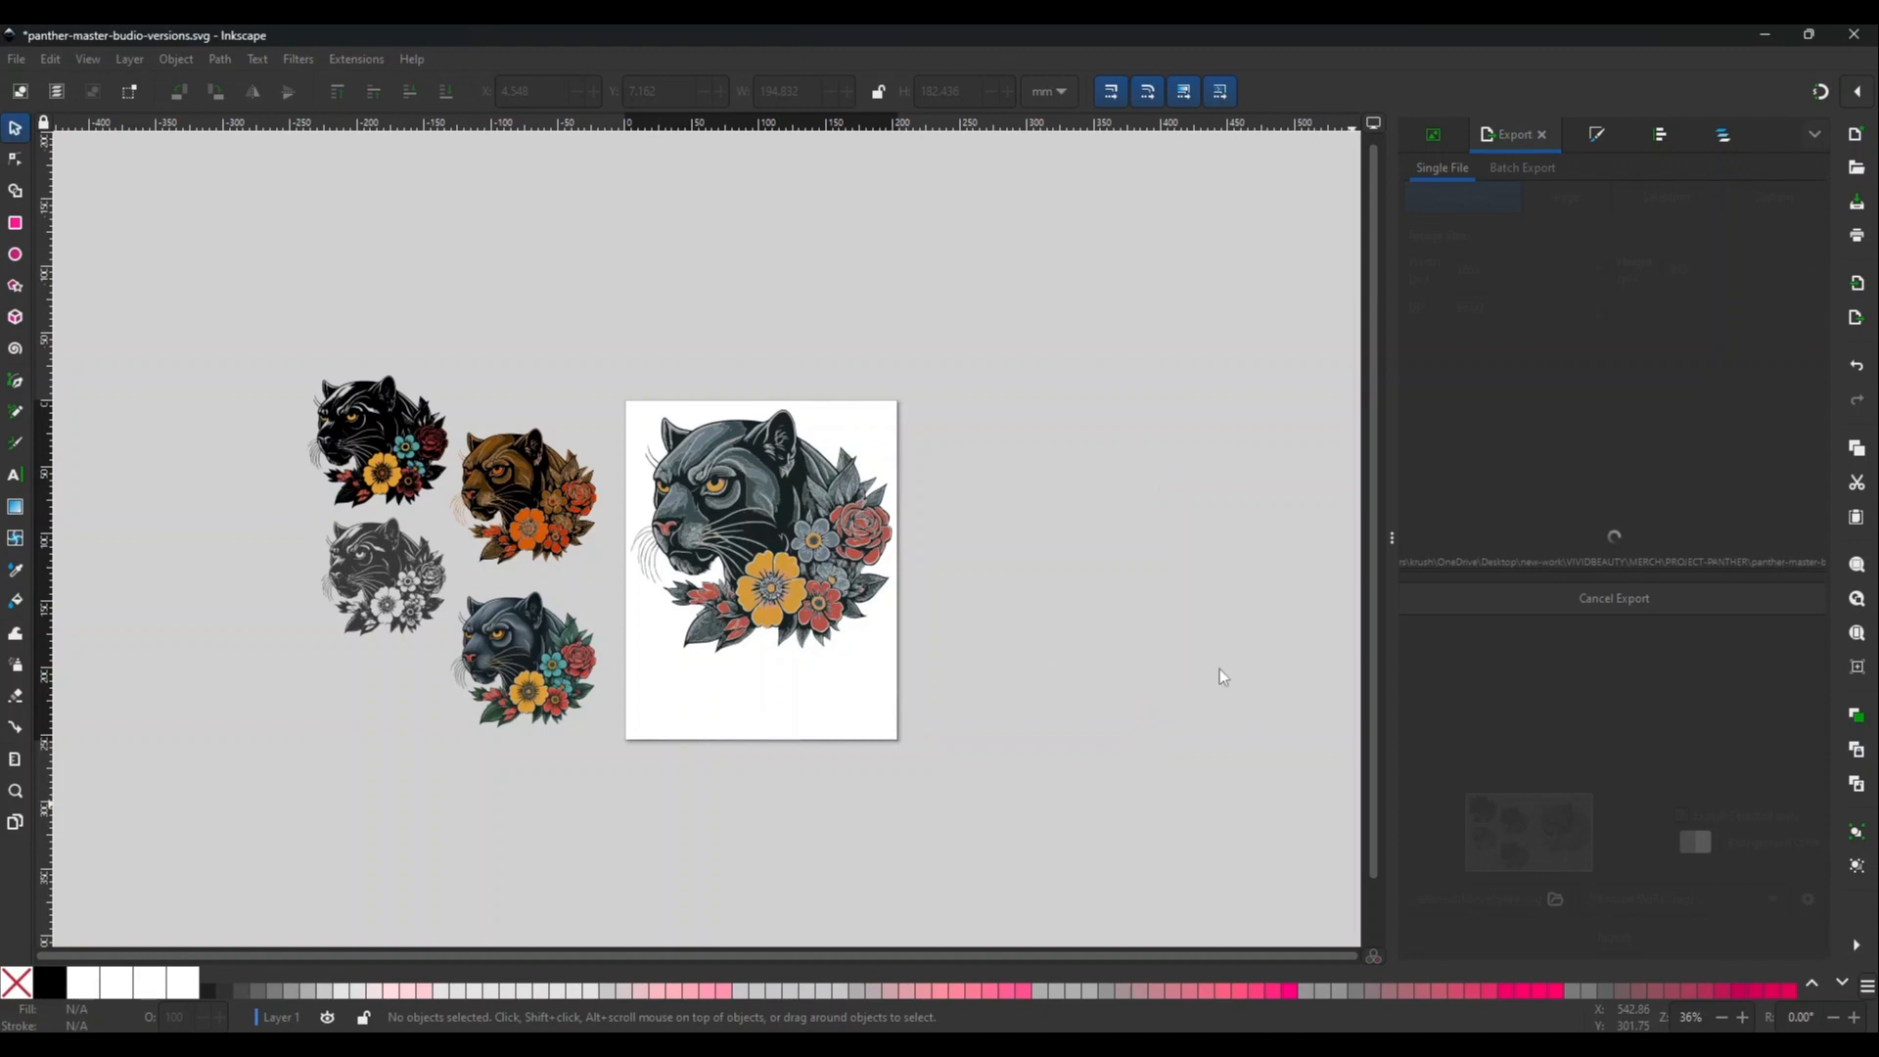
{"action": "mouse_move", "coordinate": [1113, 1045]}
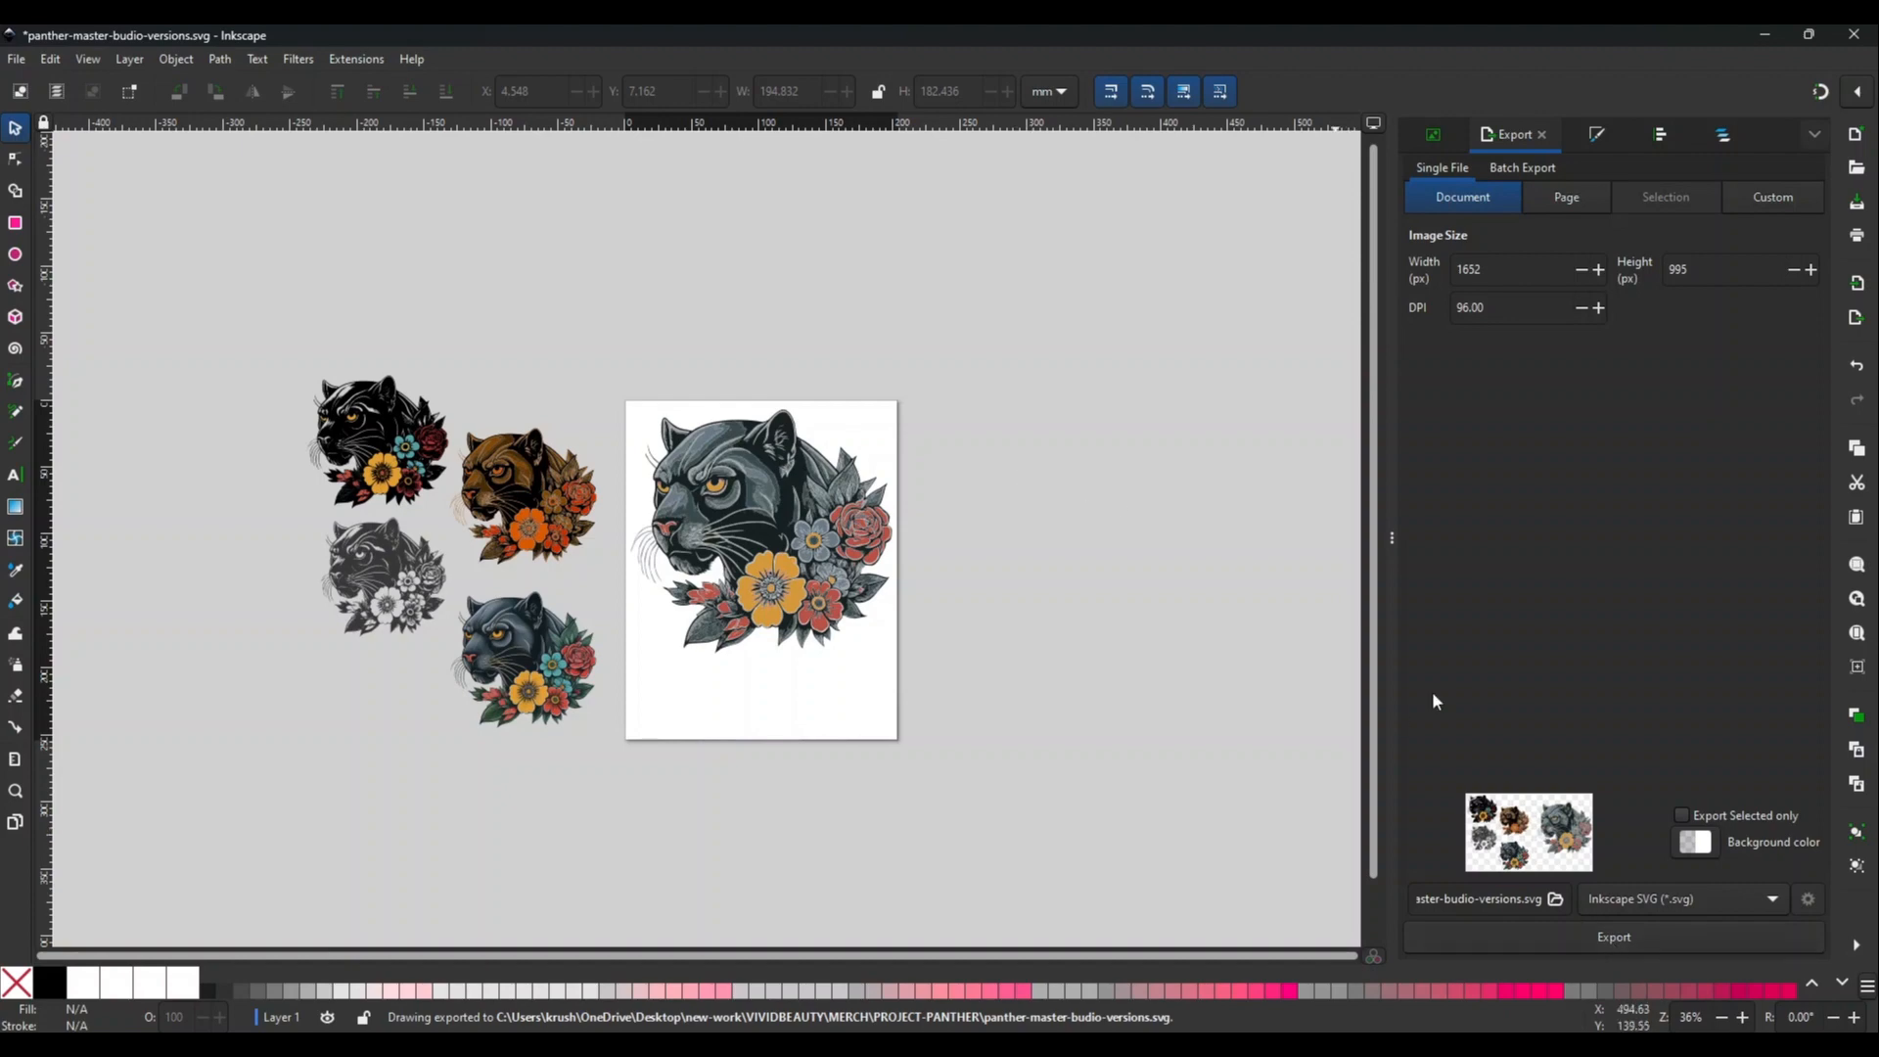
- Export only the page as an Inkscape SVG named color-bitmap-trace-panther in the PROJECT-PANTHER folder
{"action": "left_click", "coordinate": [1554, 900]}
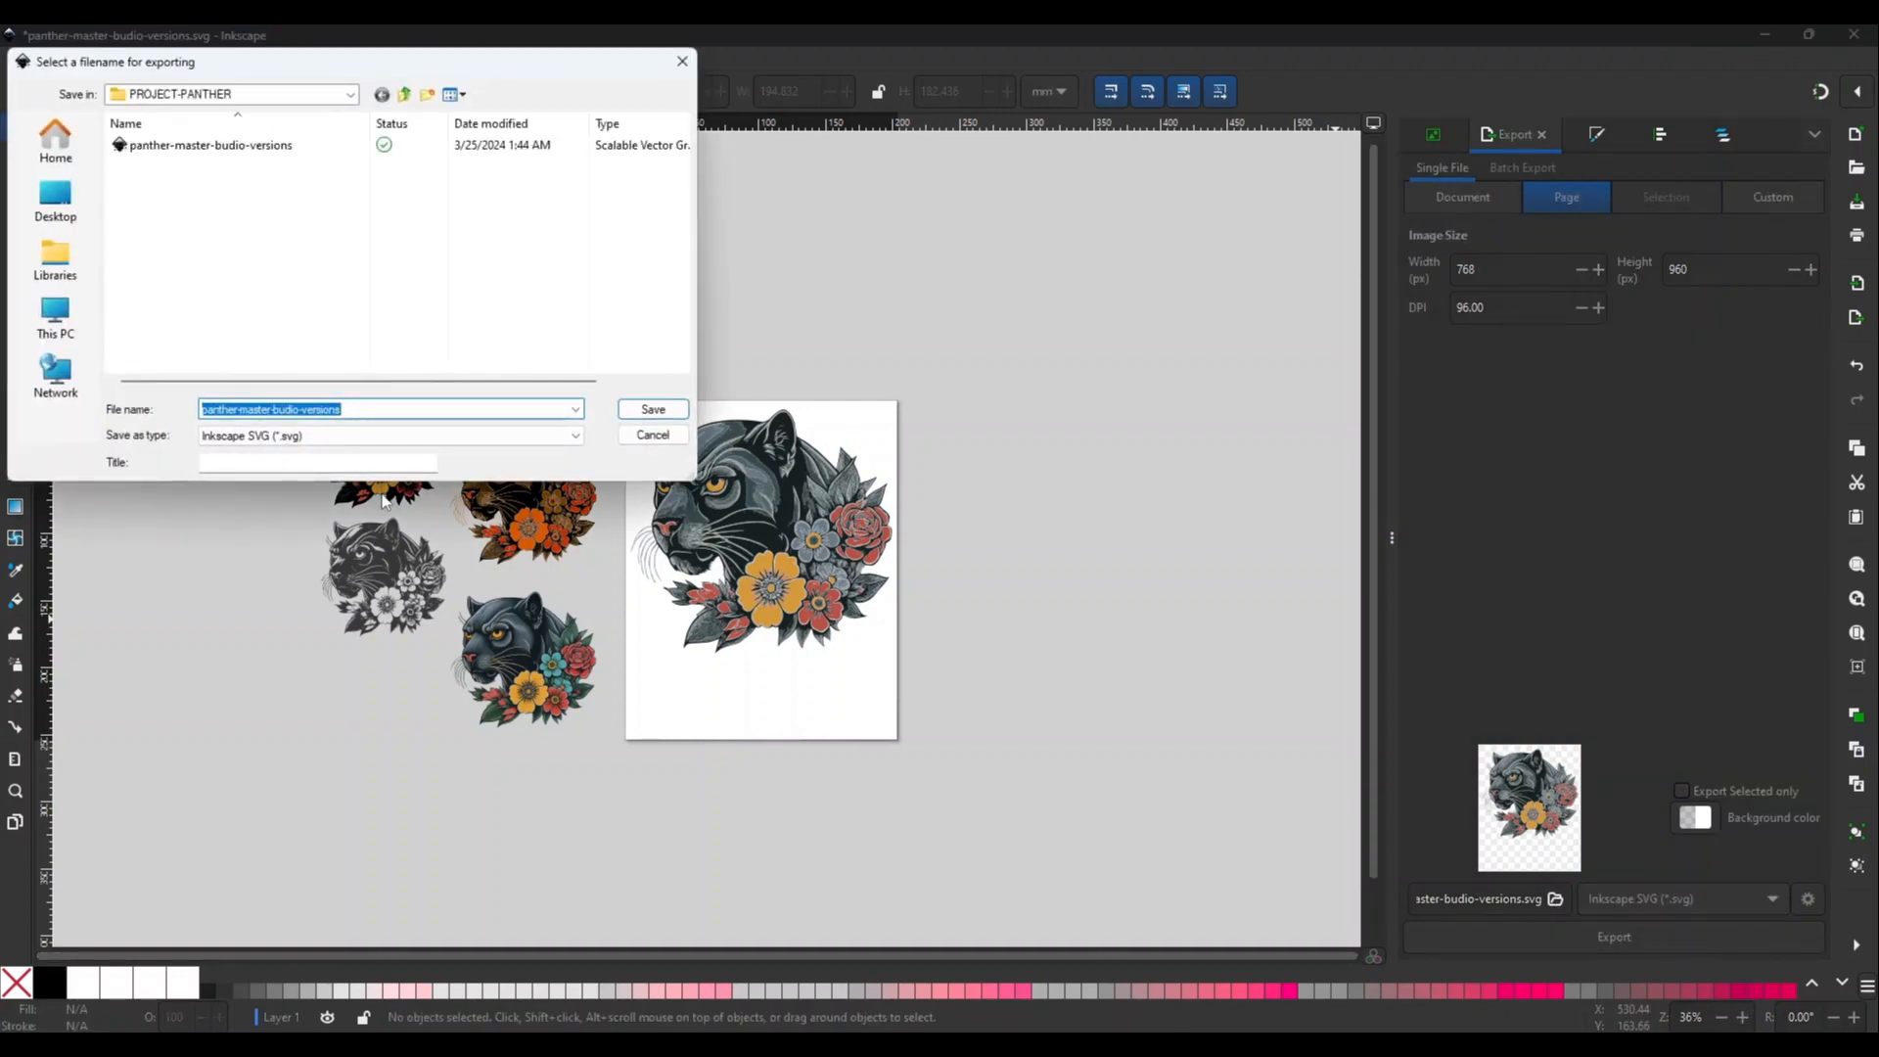
{"action": "type", "text": "color-bitmap-trace-pa"}
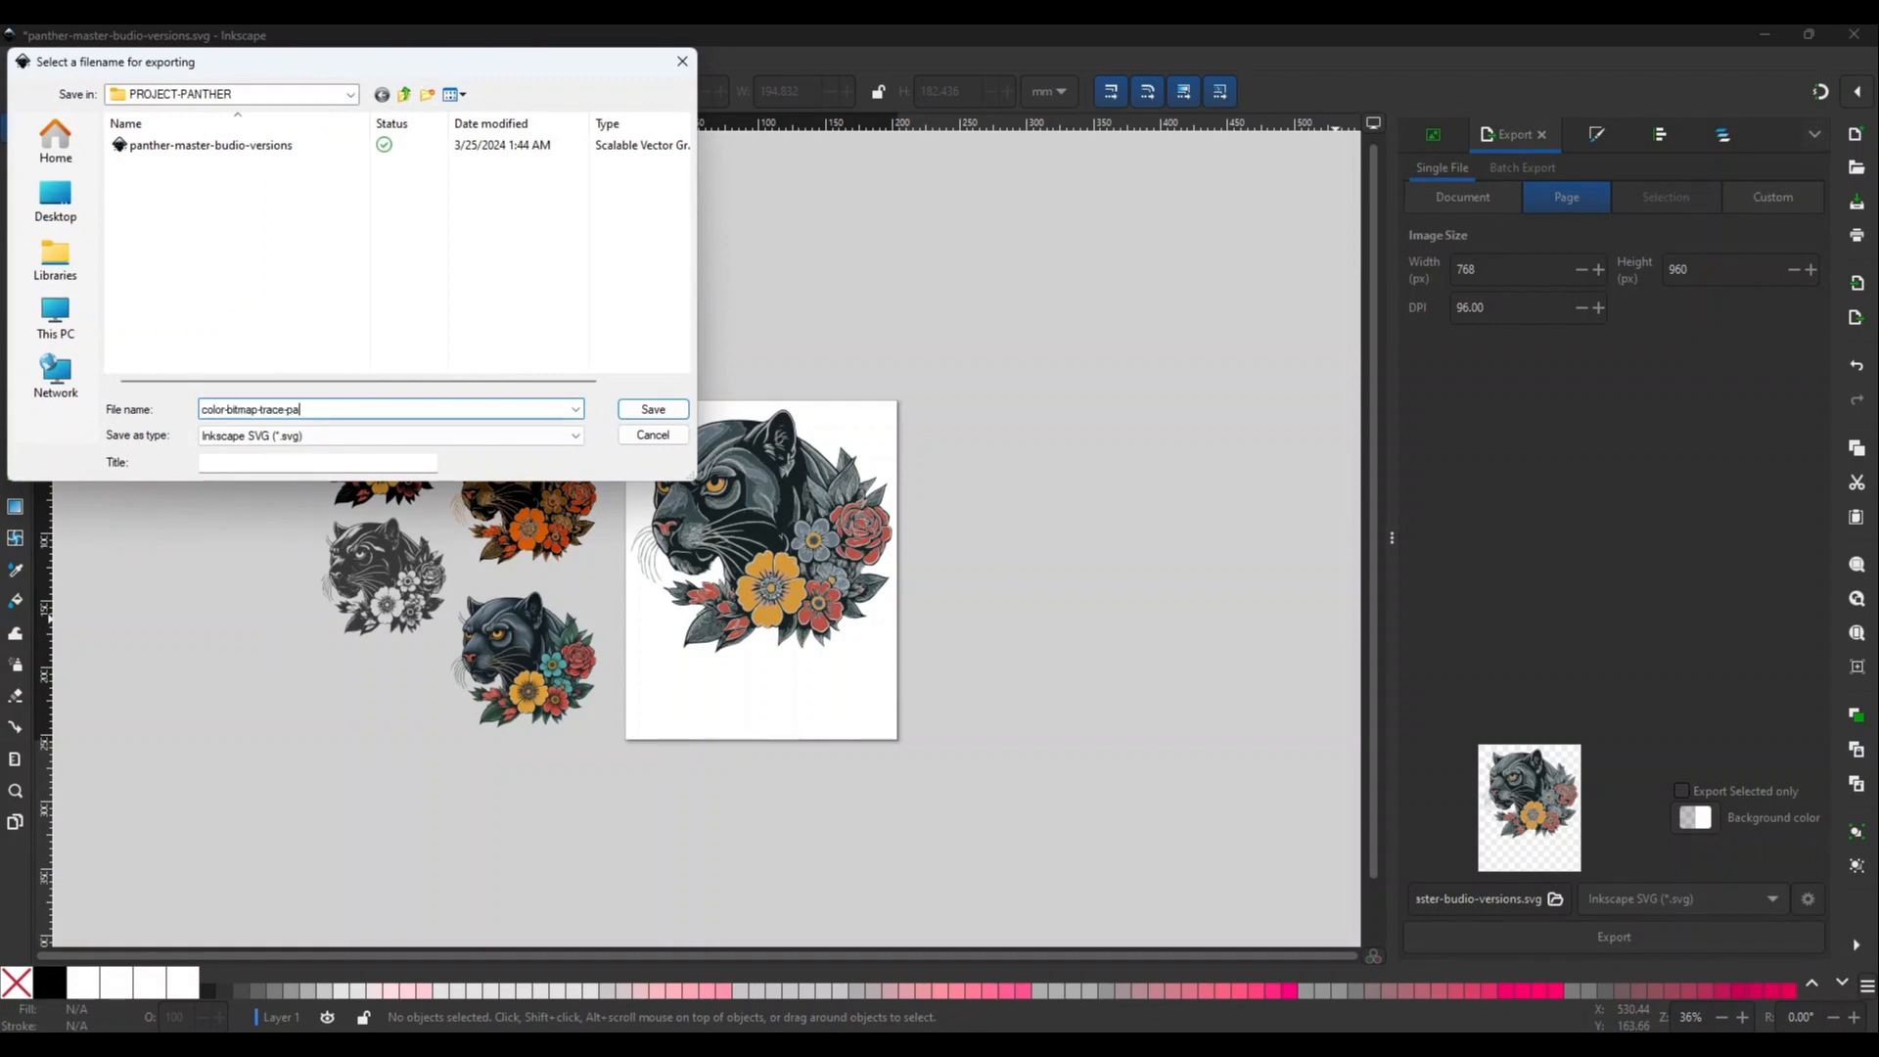
{"action": "type", "text": "nther"}
{"action": "left_click", "coordinate": [640, 415]}
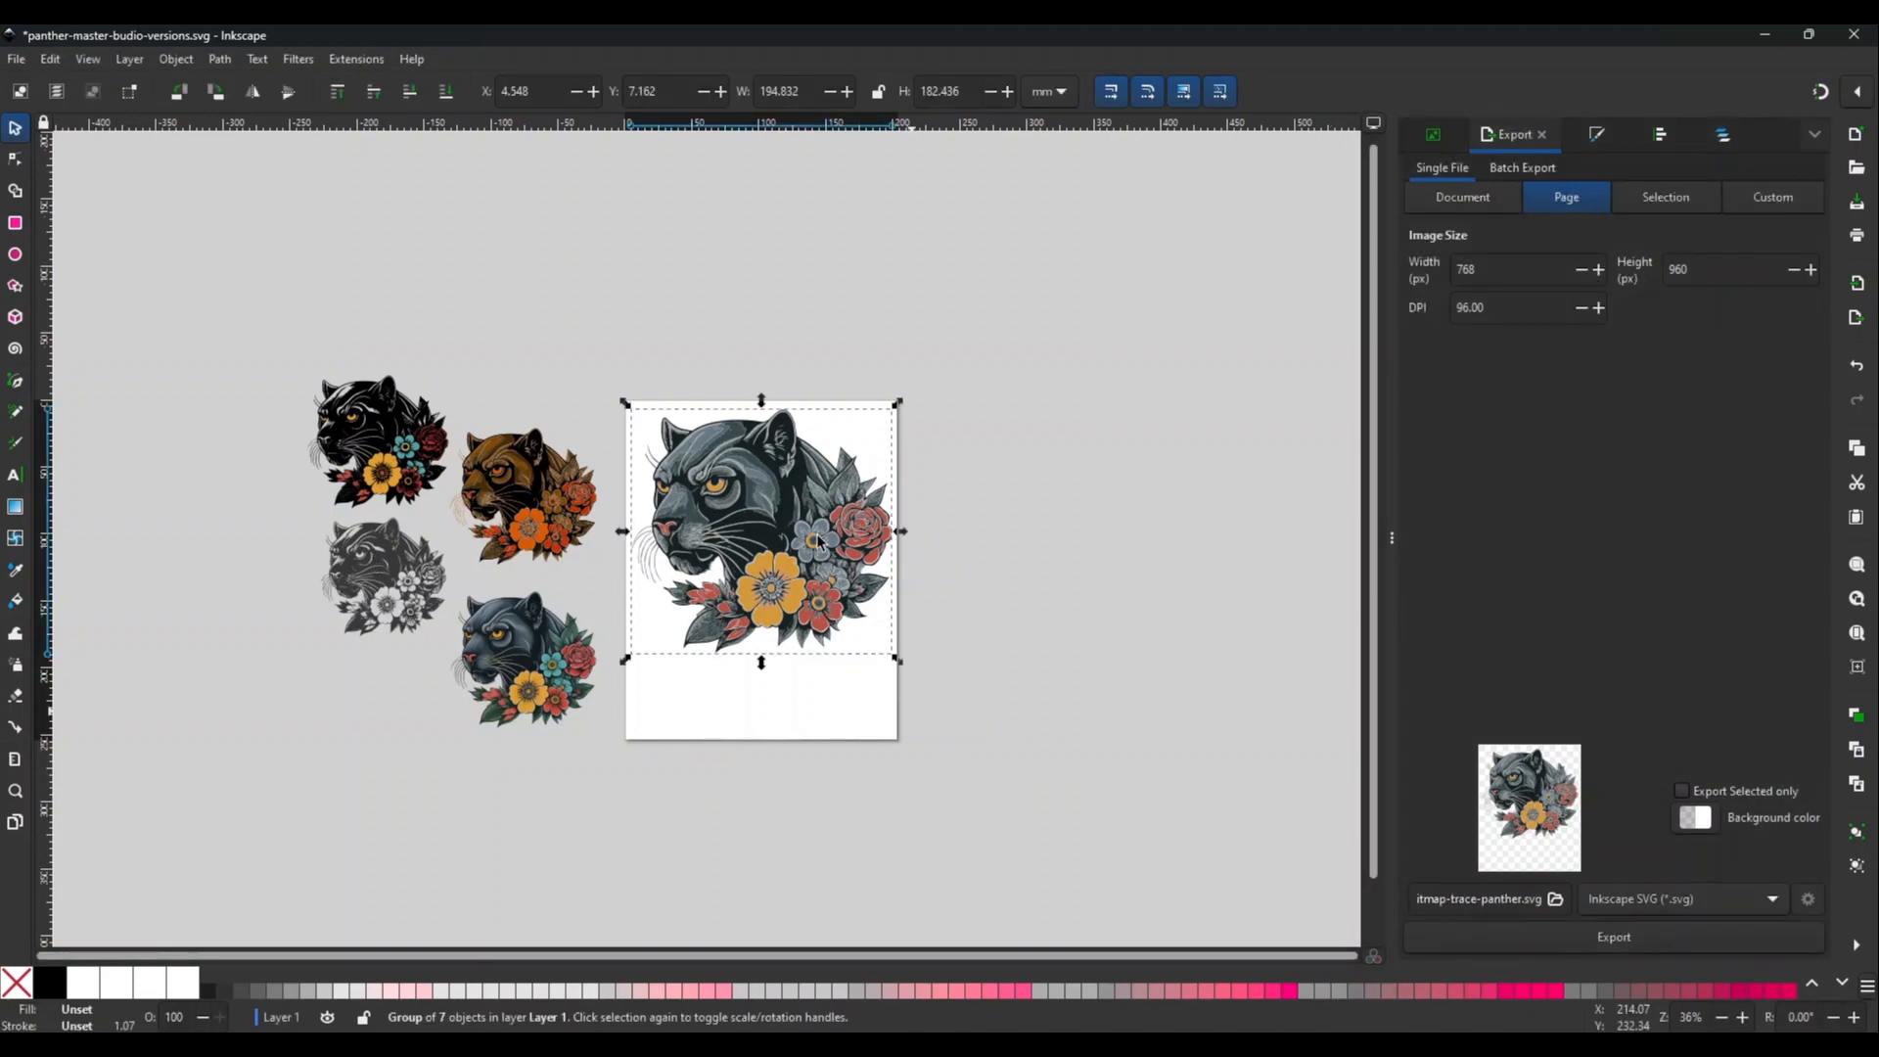
- Shrink the page's panther to about 77 mm wide and move it off the page above the orange one, then shrink the orange panther to about 88.5 mm
{"action": "left_click_drag", "start_coordinate": [897, 404], "coordinate": [762, 558]}
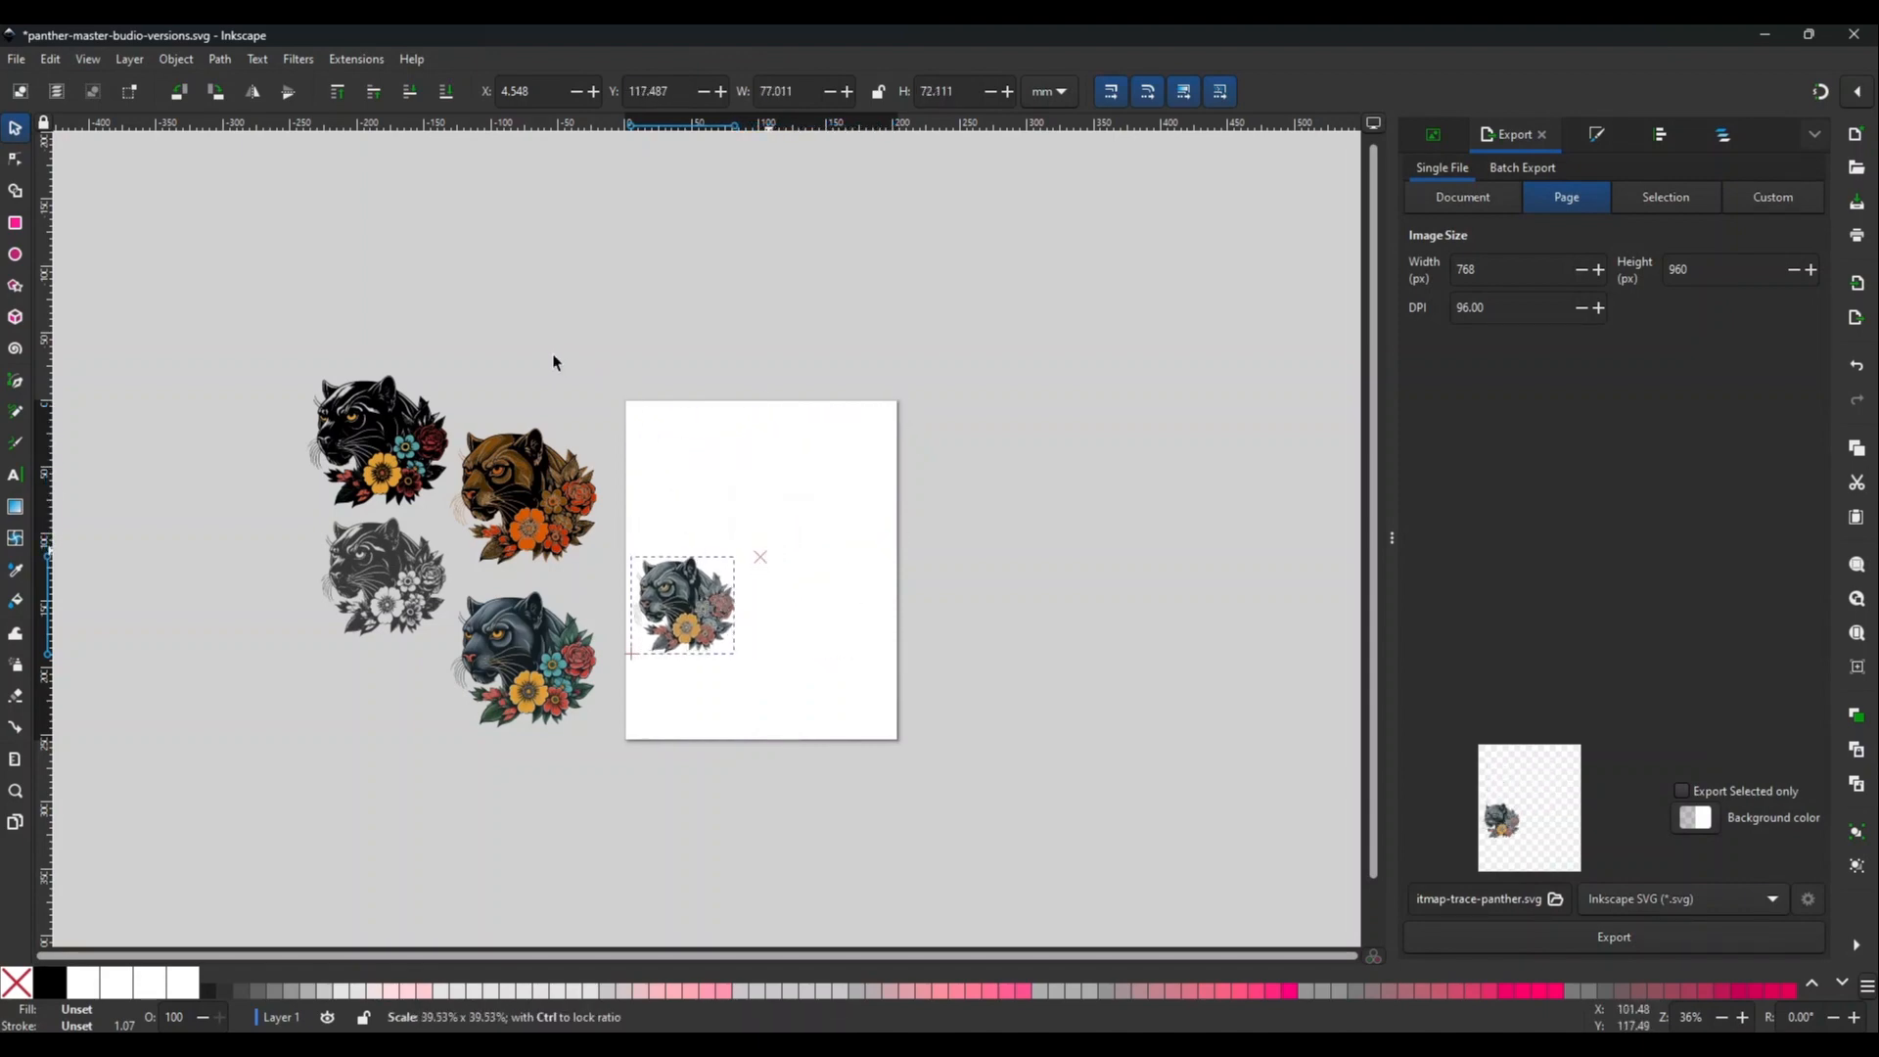
{"action": "left_click", "coordinate": [677, 617]}
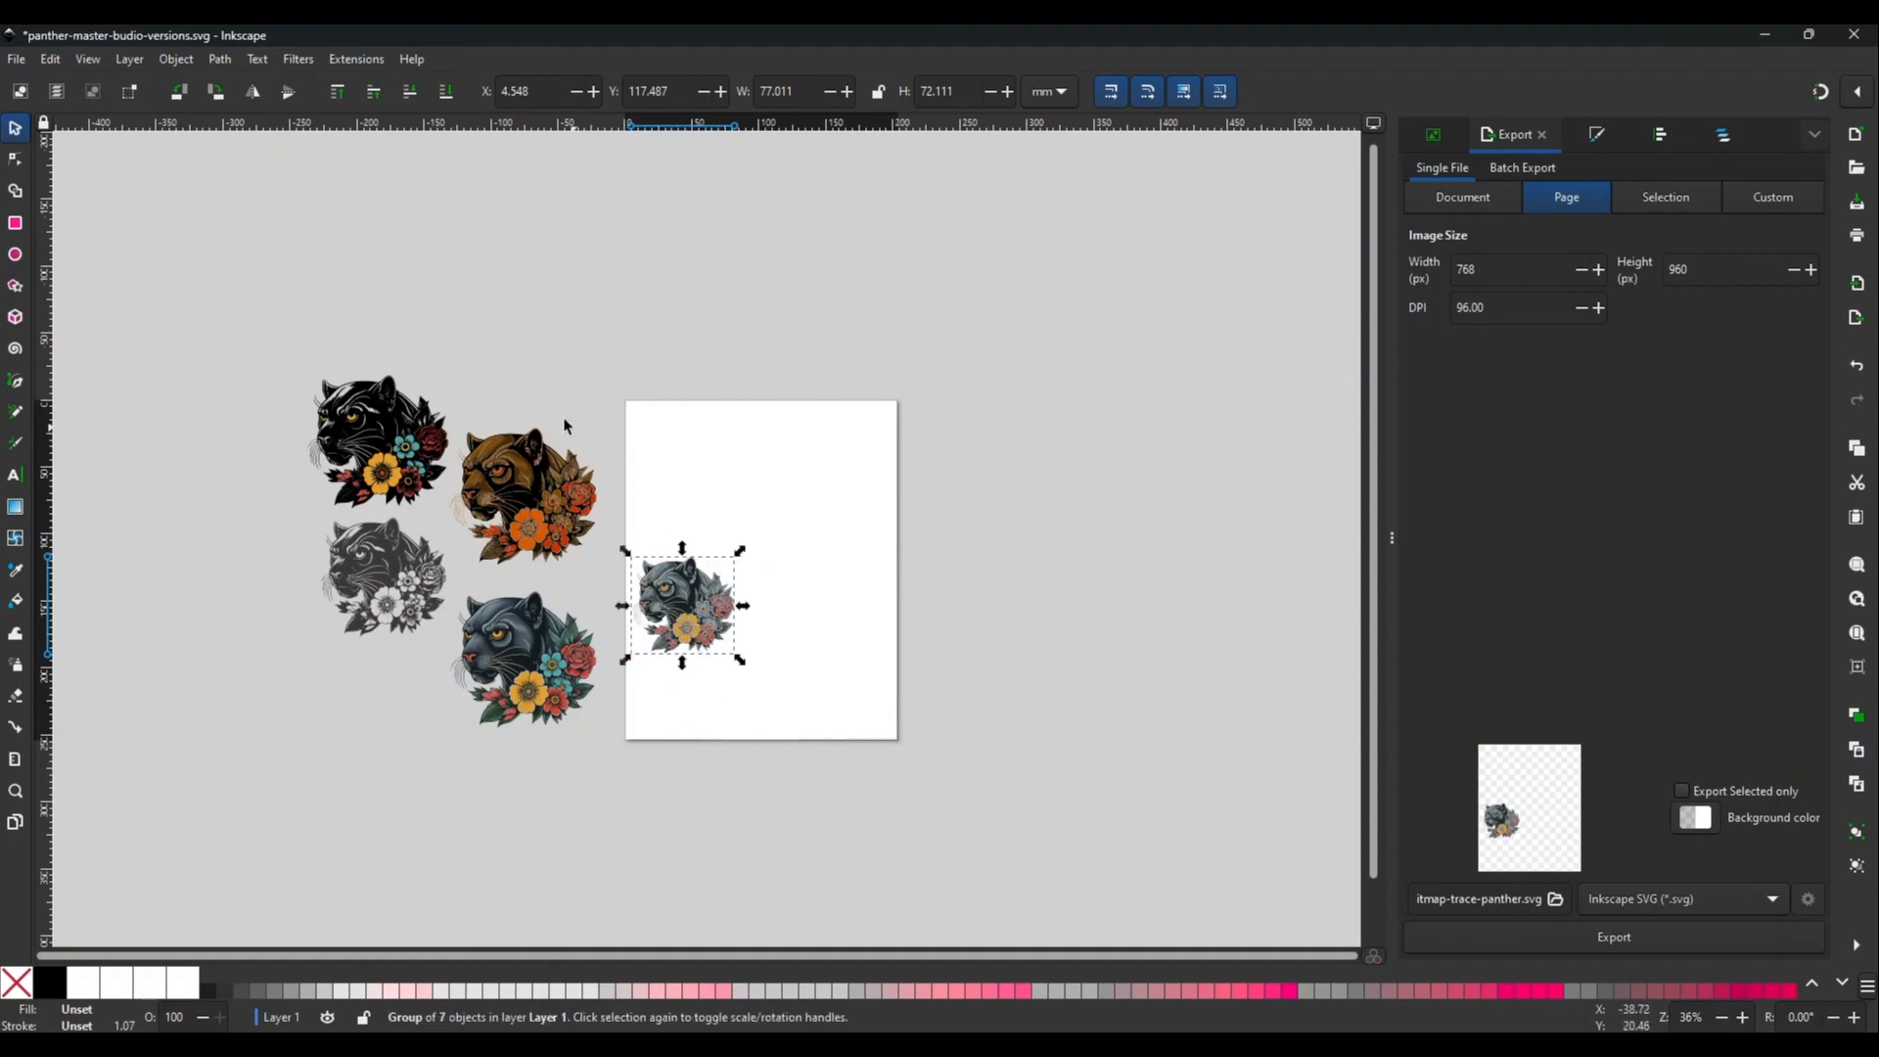
{"action": "left_click_drag", "start_coordinate": [681, 618], "coordinate": [510, 304]}
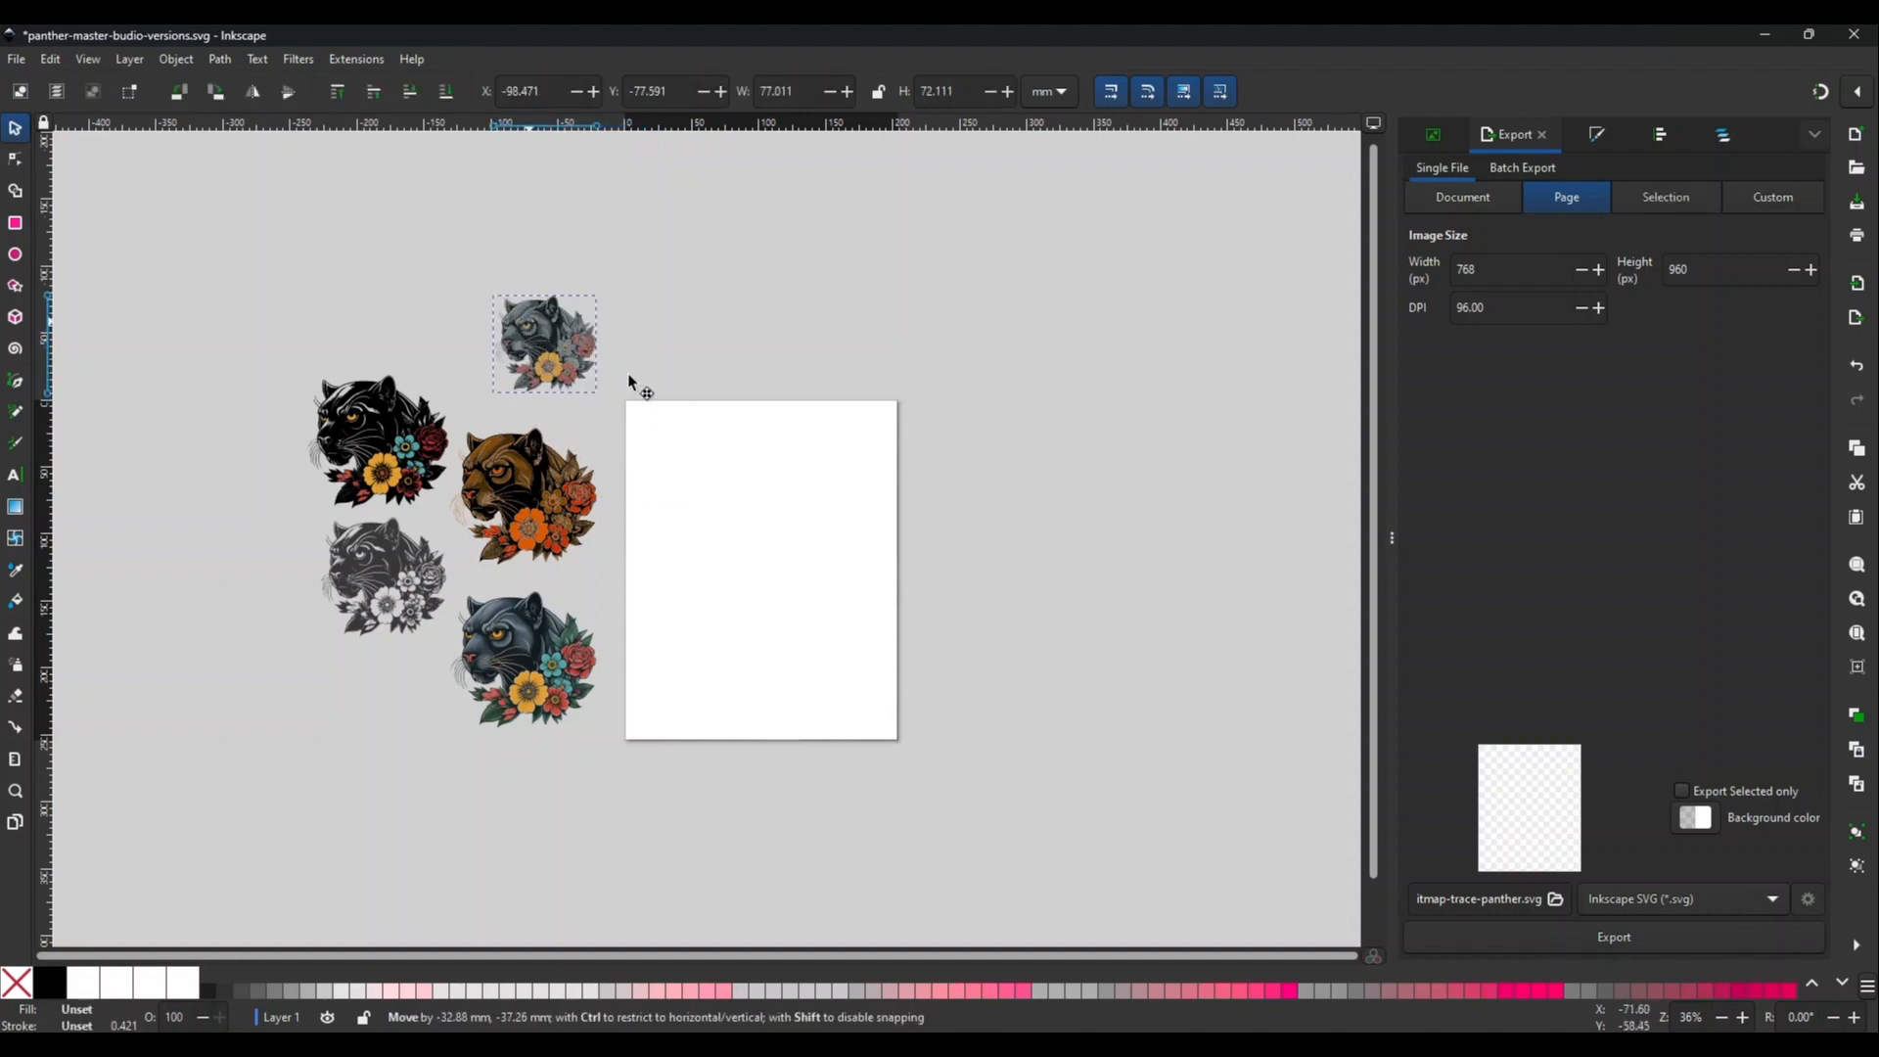
{"action": "left_click", "coordinate": [508, 489]}
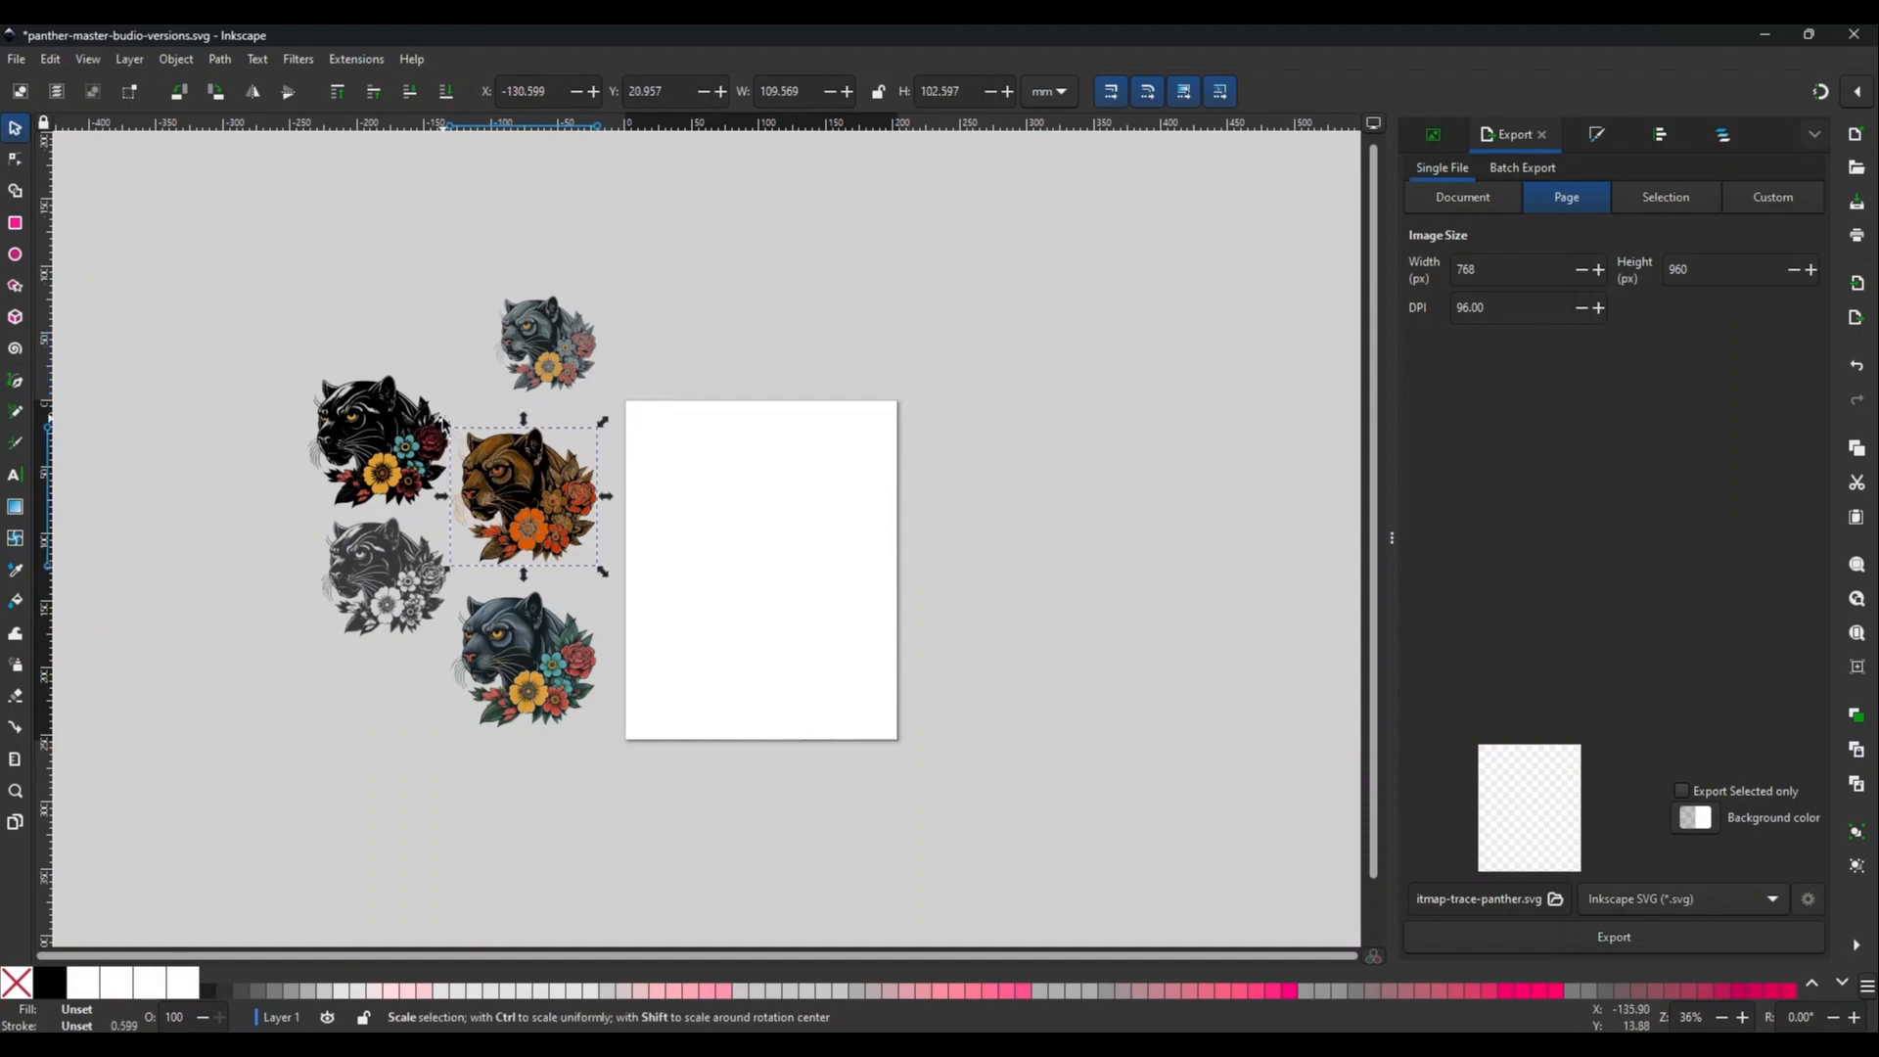
{"action": "left_click_drag", "start_coordinate": [446, 424], "coordinate": [474, 455]}
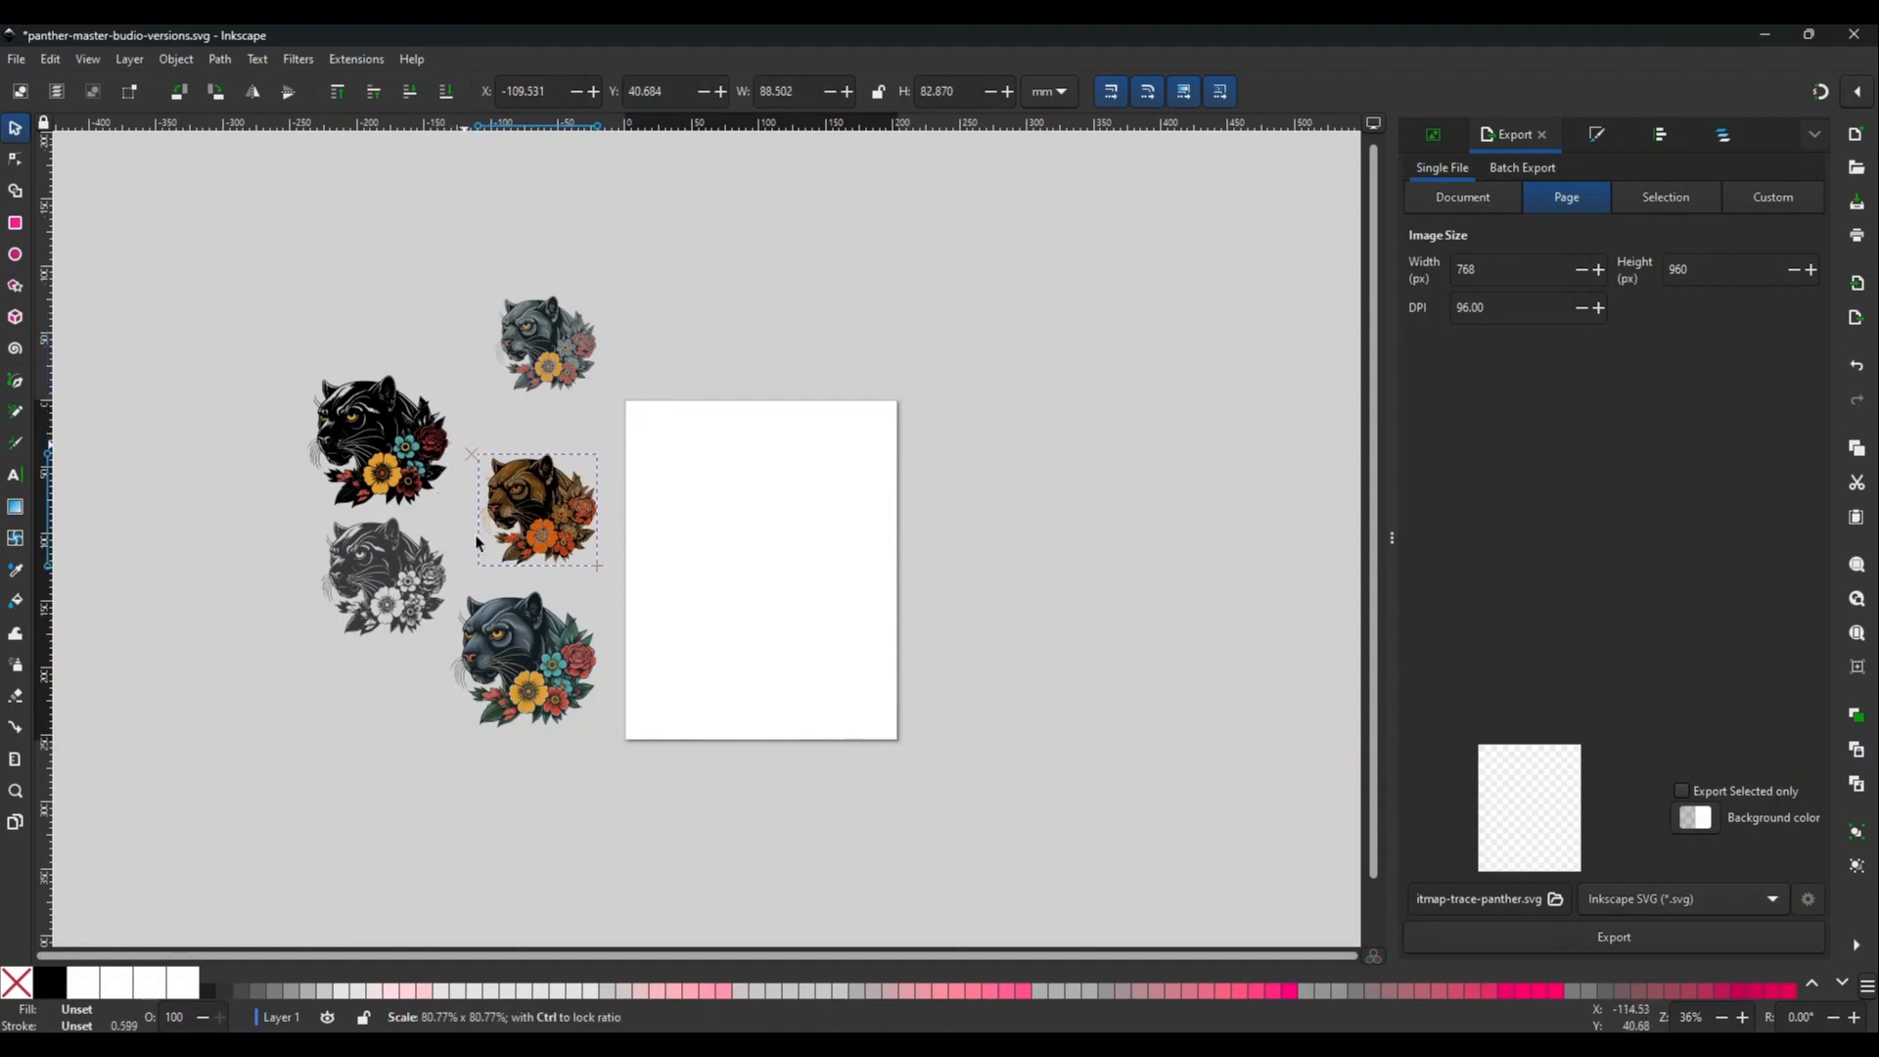
- Move the simple coloured black panther onto the empty page and enlarge it to about 193.5 mm wide
{"action": "left_click", "coordinate": [533, 685]}
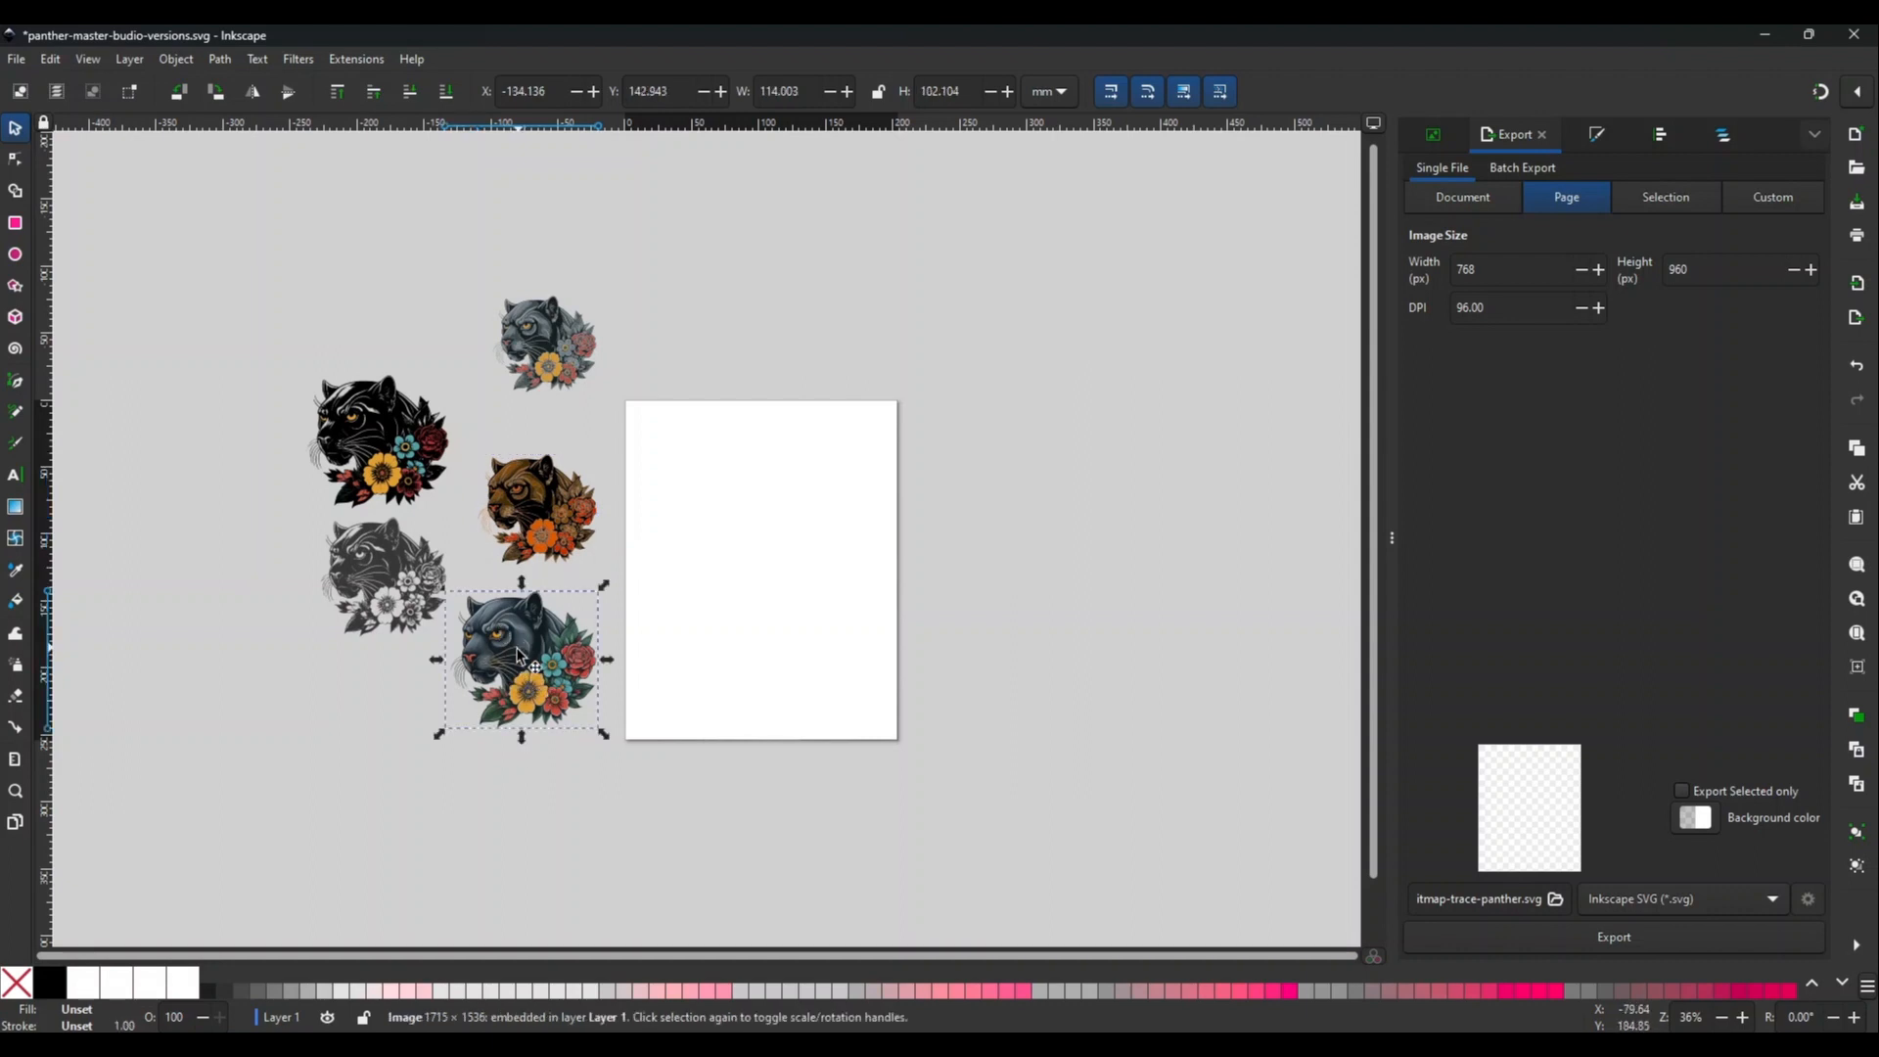
{"action": "left_click_drag", "start_coordinate": [281, 342], "coordinate": [465, 524]}
{"action": "left_click_drag", "start_coordinate": [402, 450], "coordinate": [901, 685]}
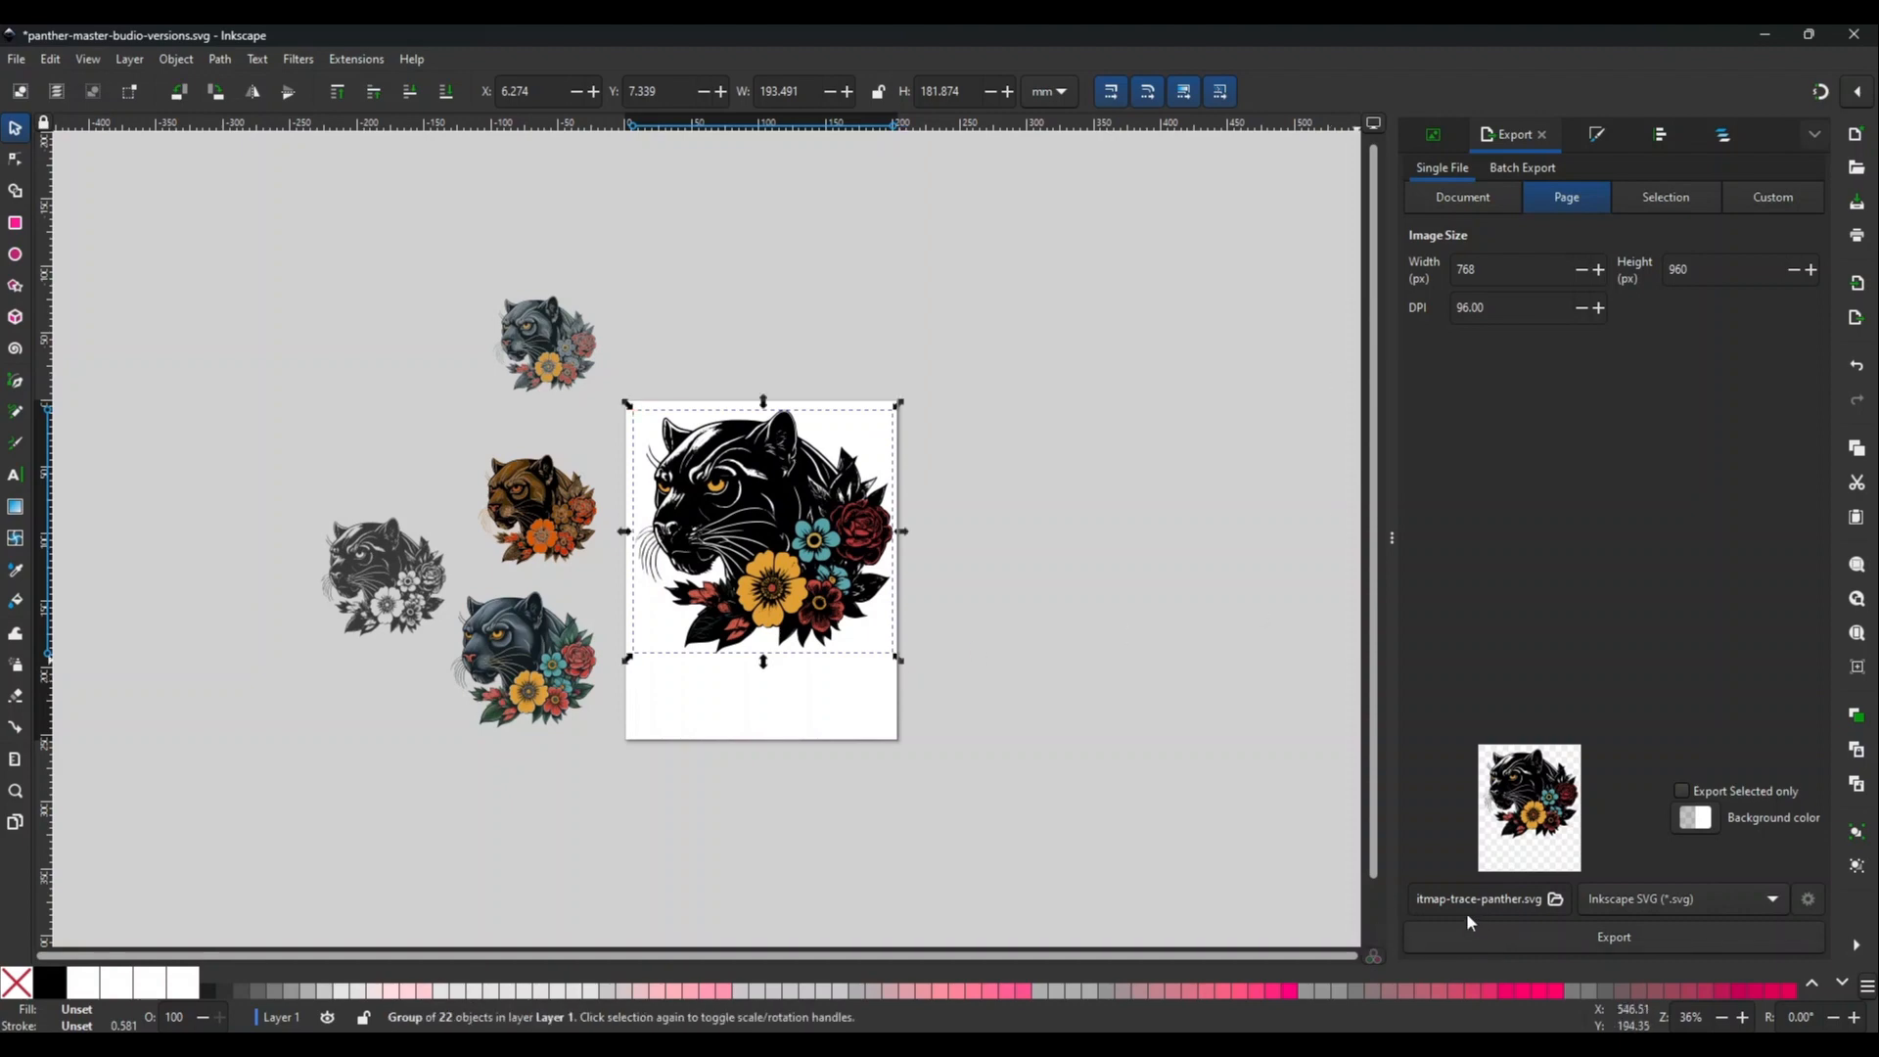
- Export the page as an Inkscape SVG named simple-color-panther in the PROJECT-PANTHER folder
{"action": "left_click", "coordinate": [1555, 901]}
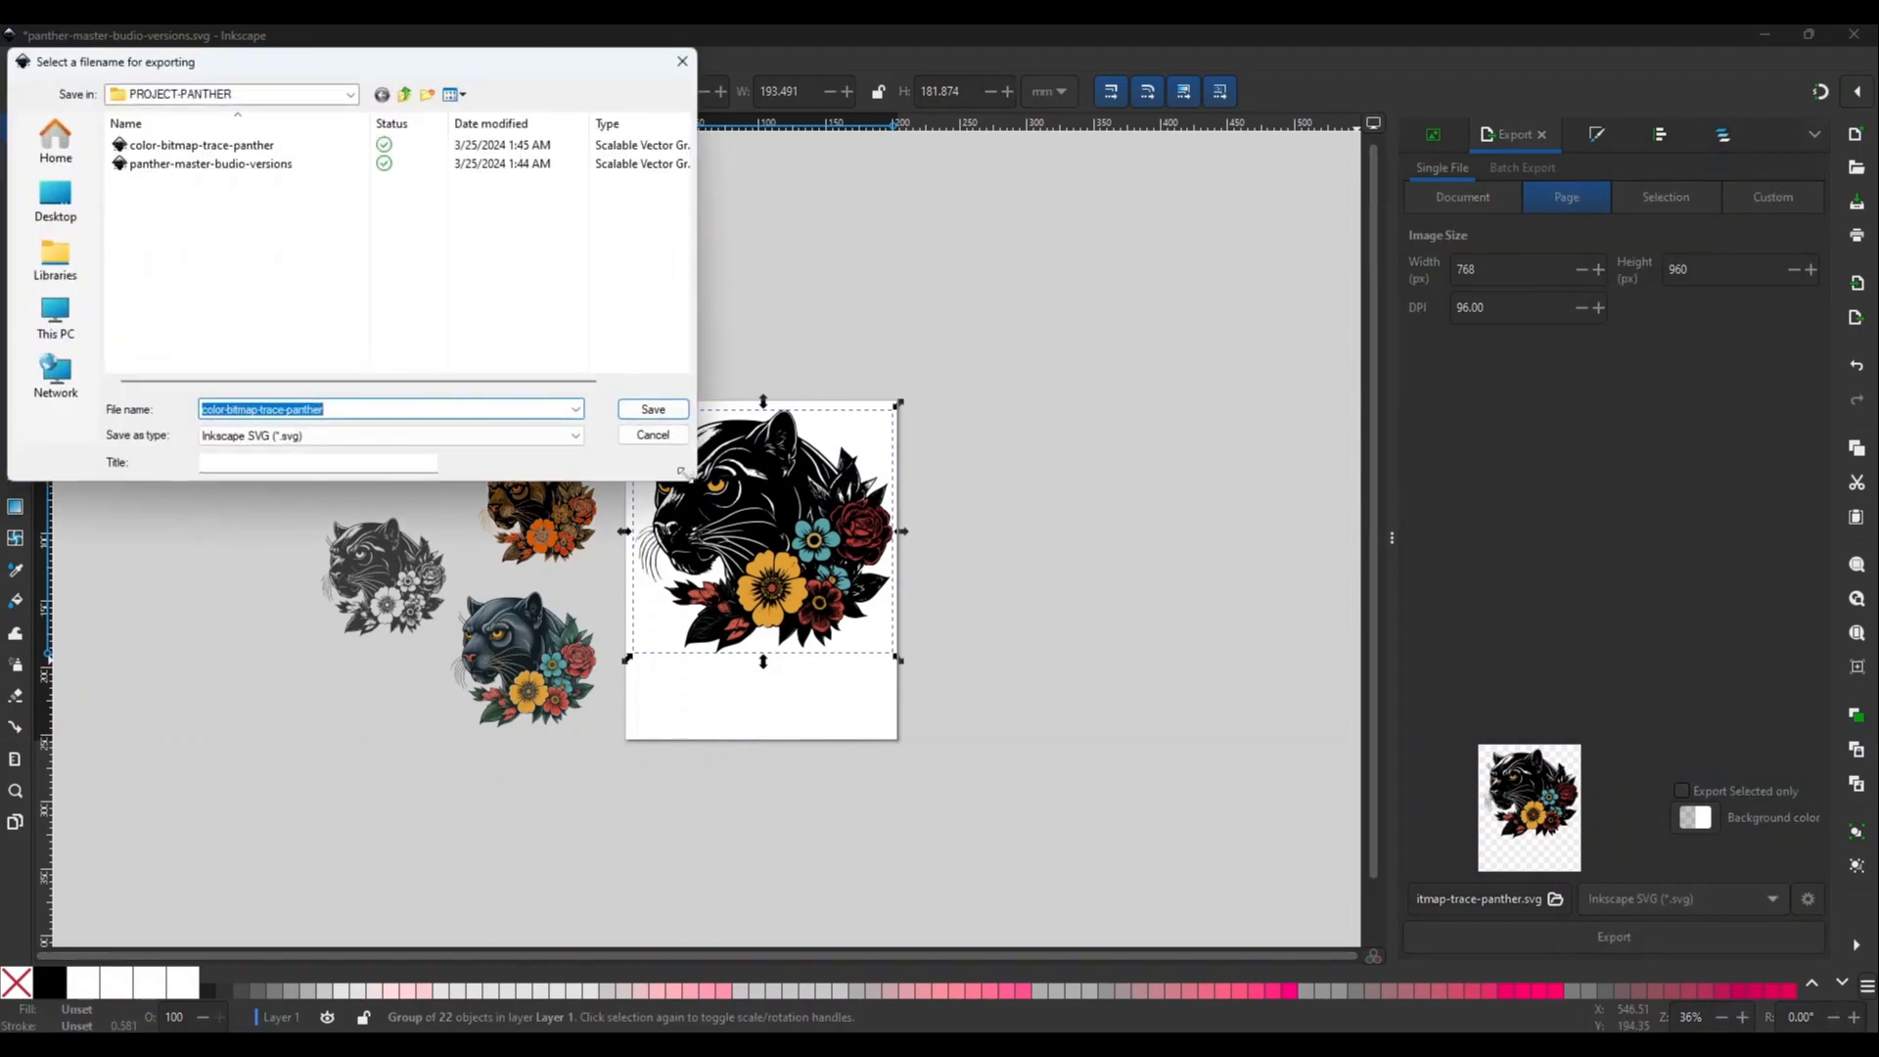
{"action": "type", "text": "s"}
{"action": "type", "text": "imple-color-panther"}
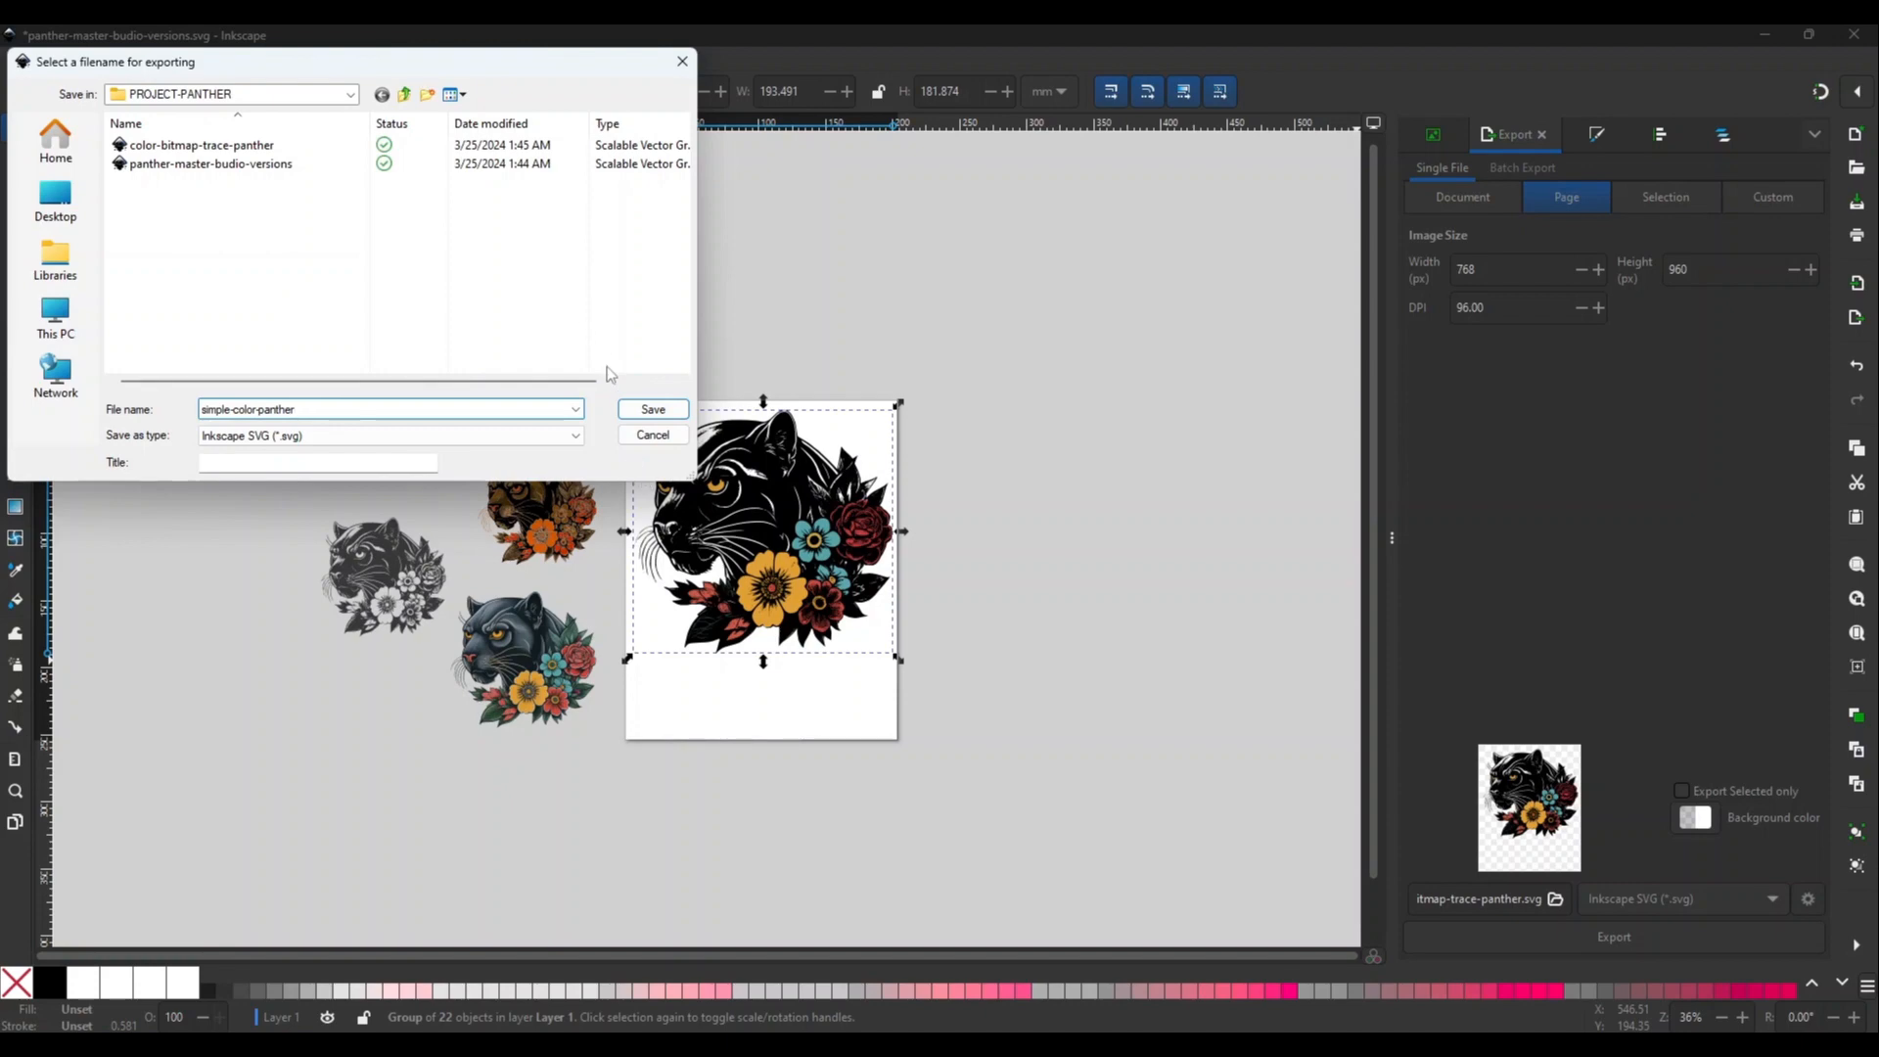
{"action": "left_click", "coordinate": [652, 411]}
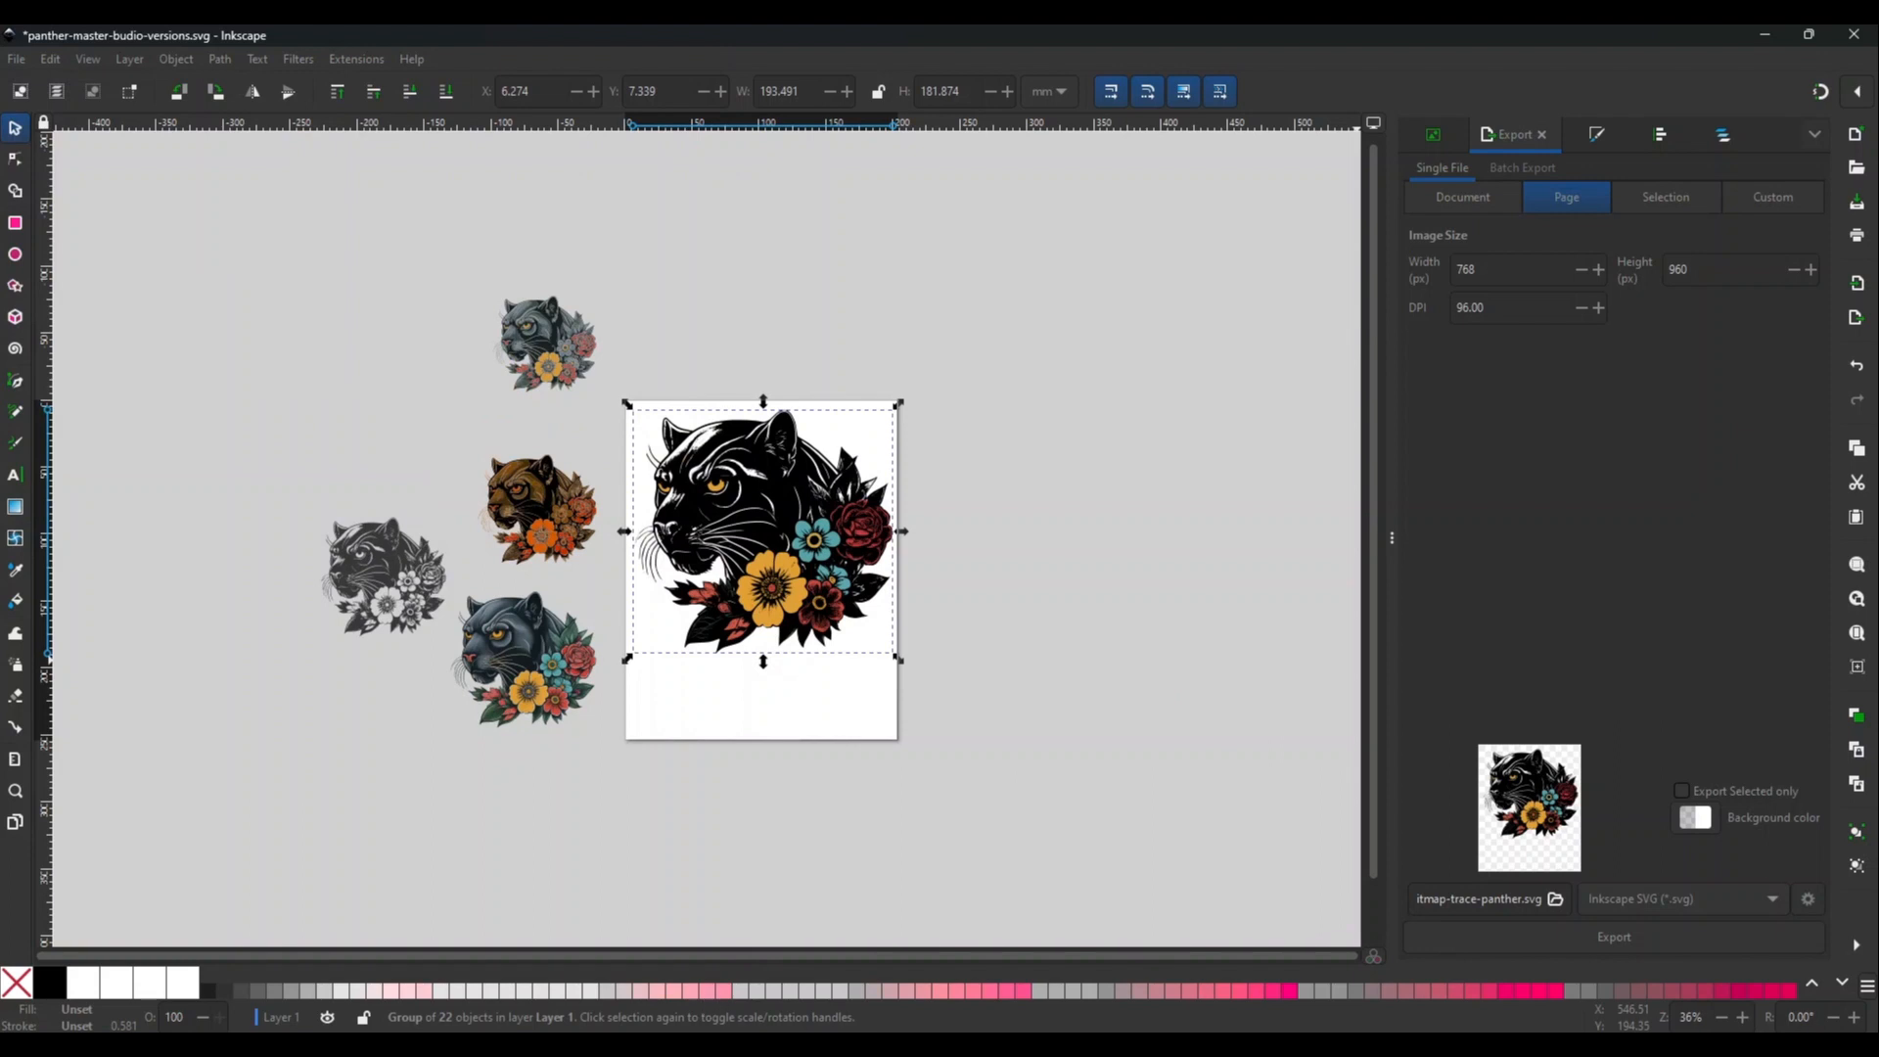
- Switch to the Chrome browser window and open the Printify site in a new tab
{"action": "mouse_move", "coordinate": [854, 1045]}
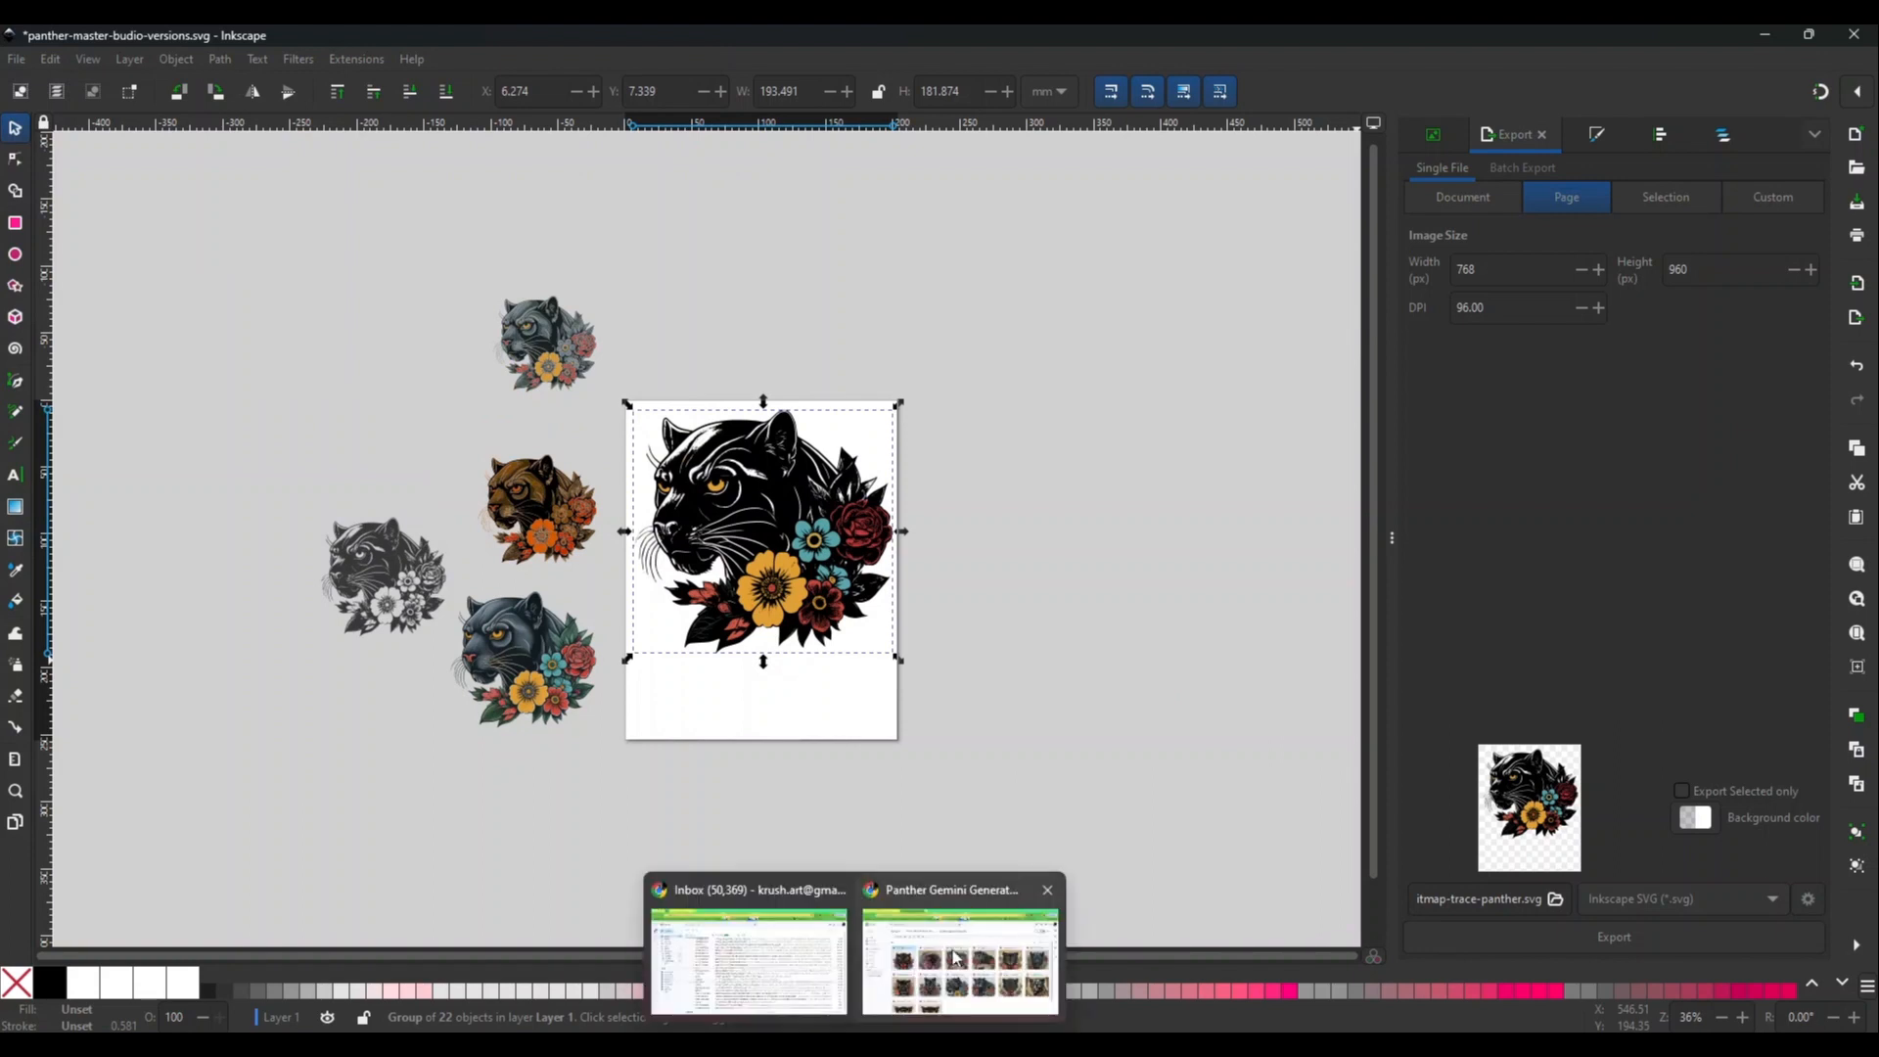
{"action": "left_click", "coordinate": [954, 954]}
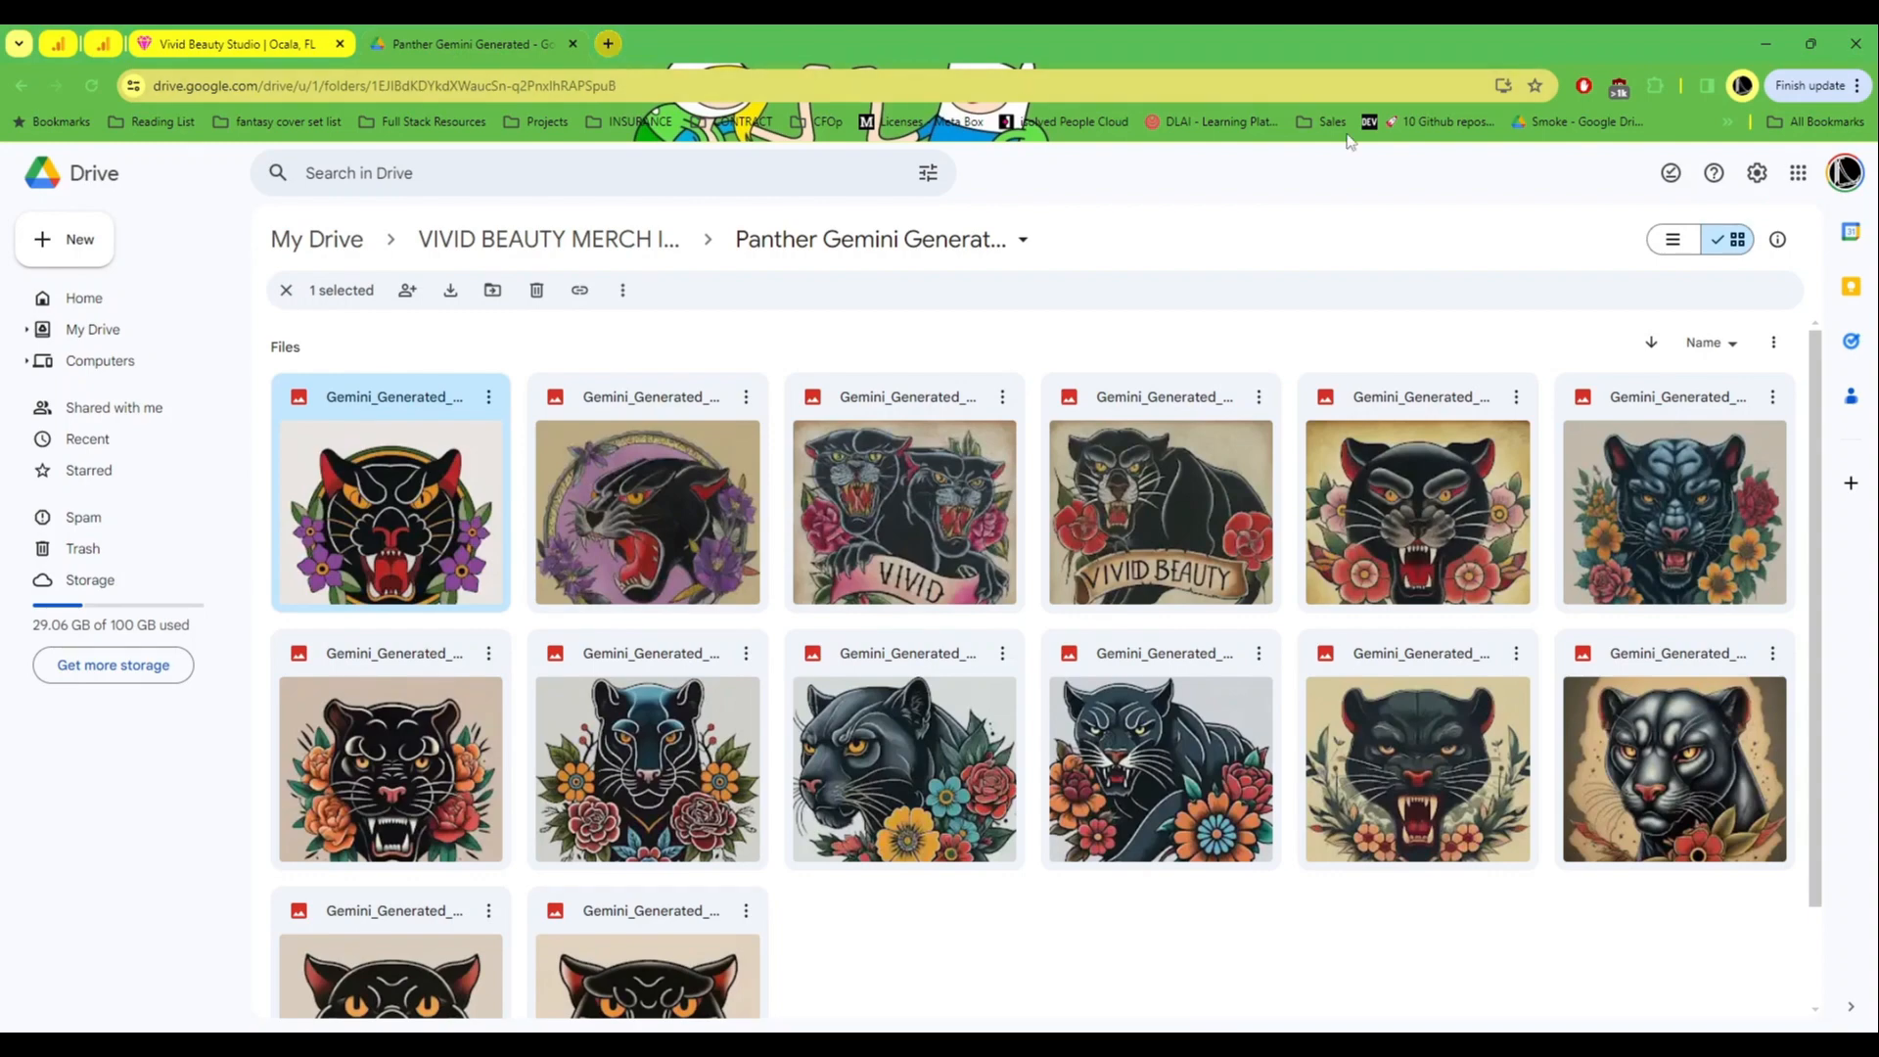
{"action": "key", "text": "ctrl+t"}
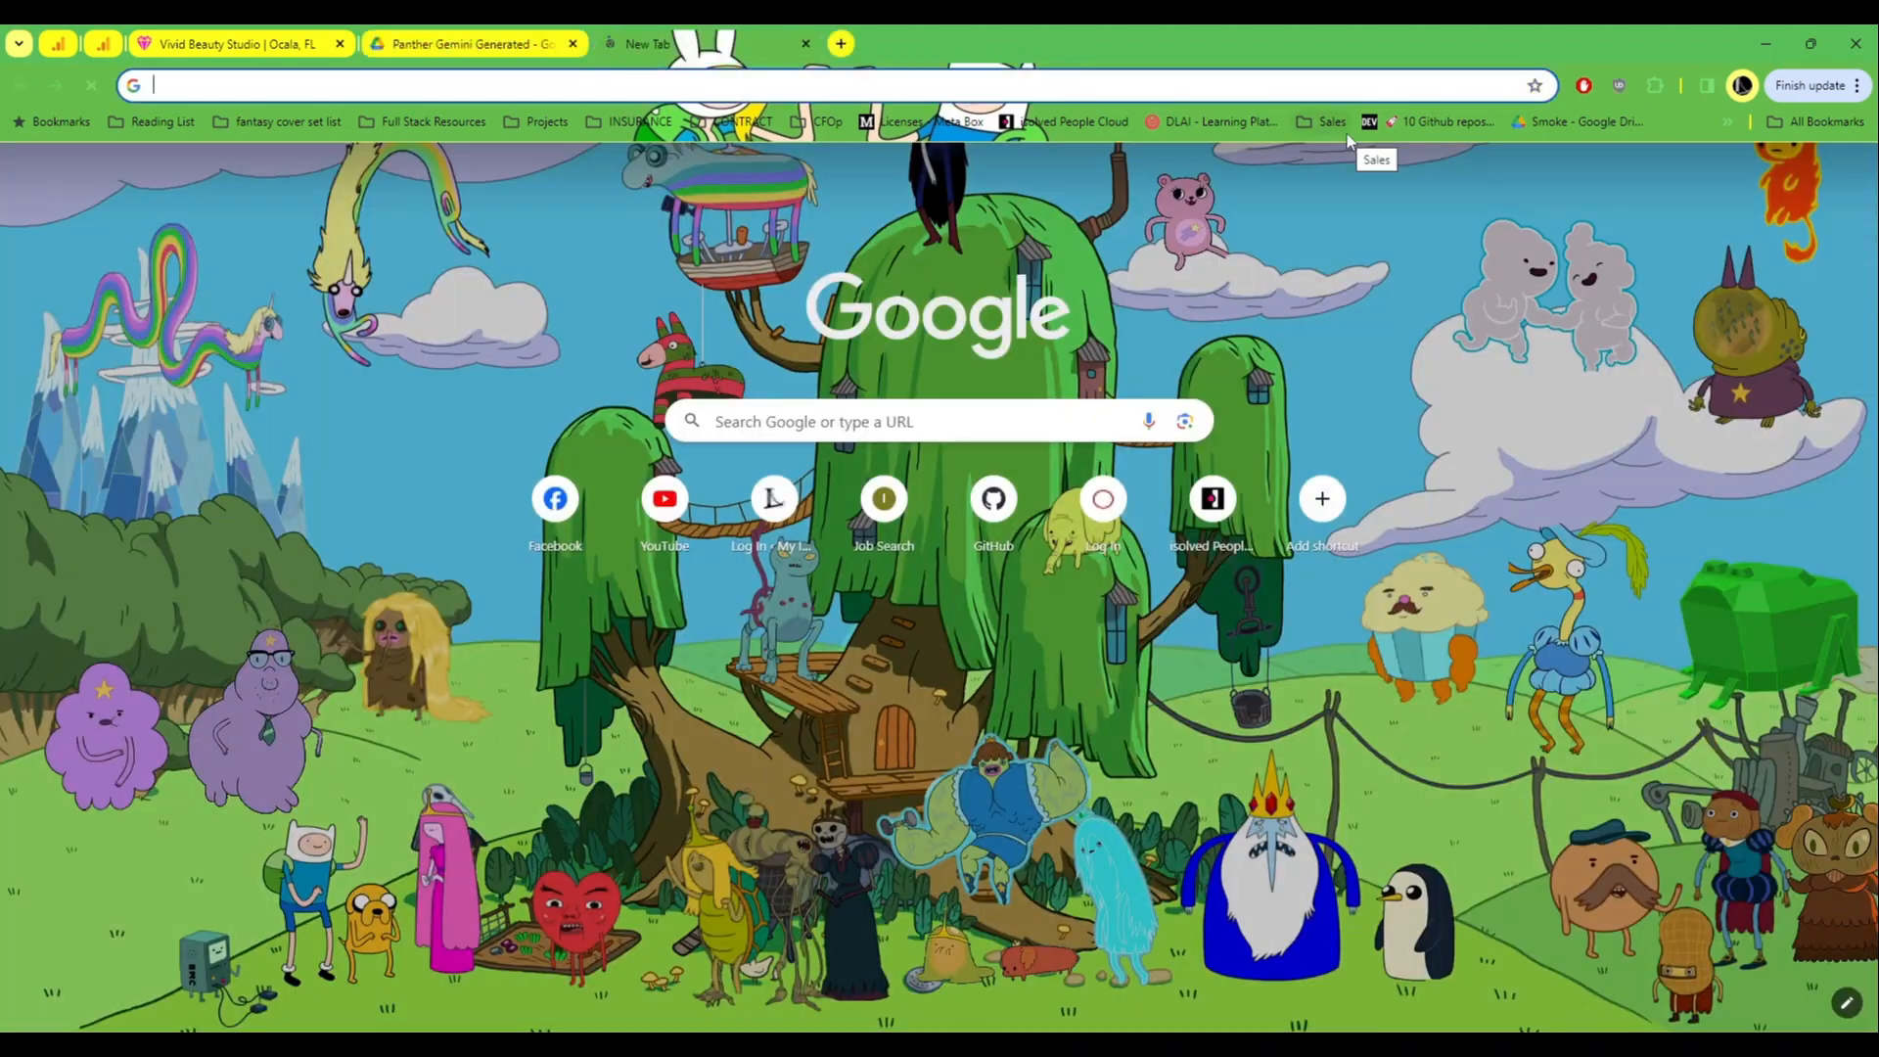
{"action": "type", "text": "printify"}
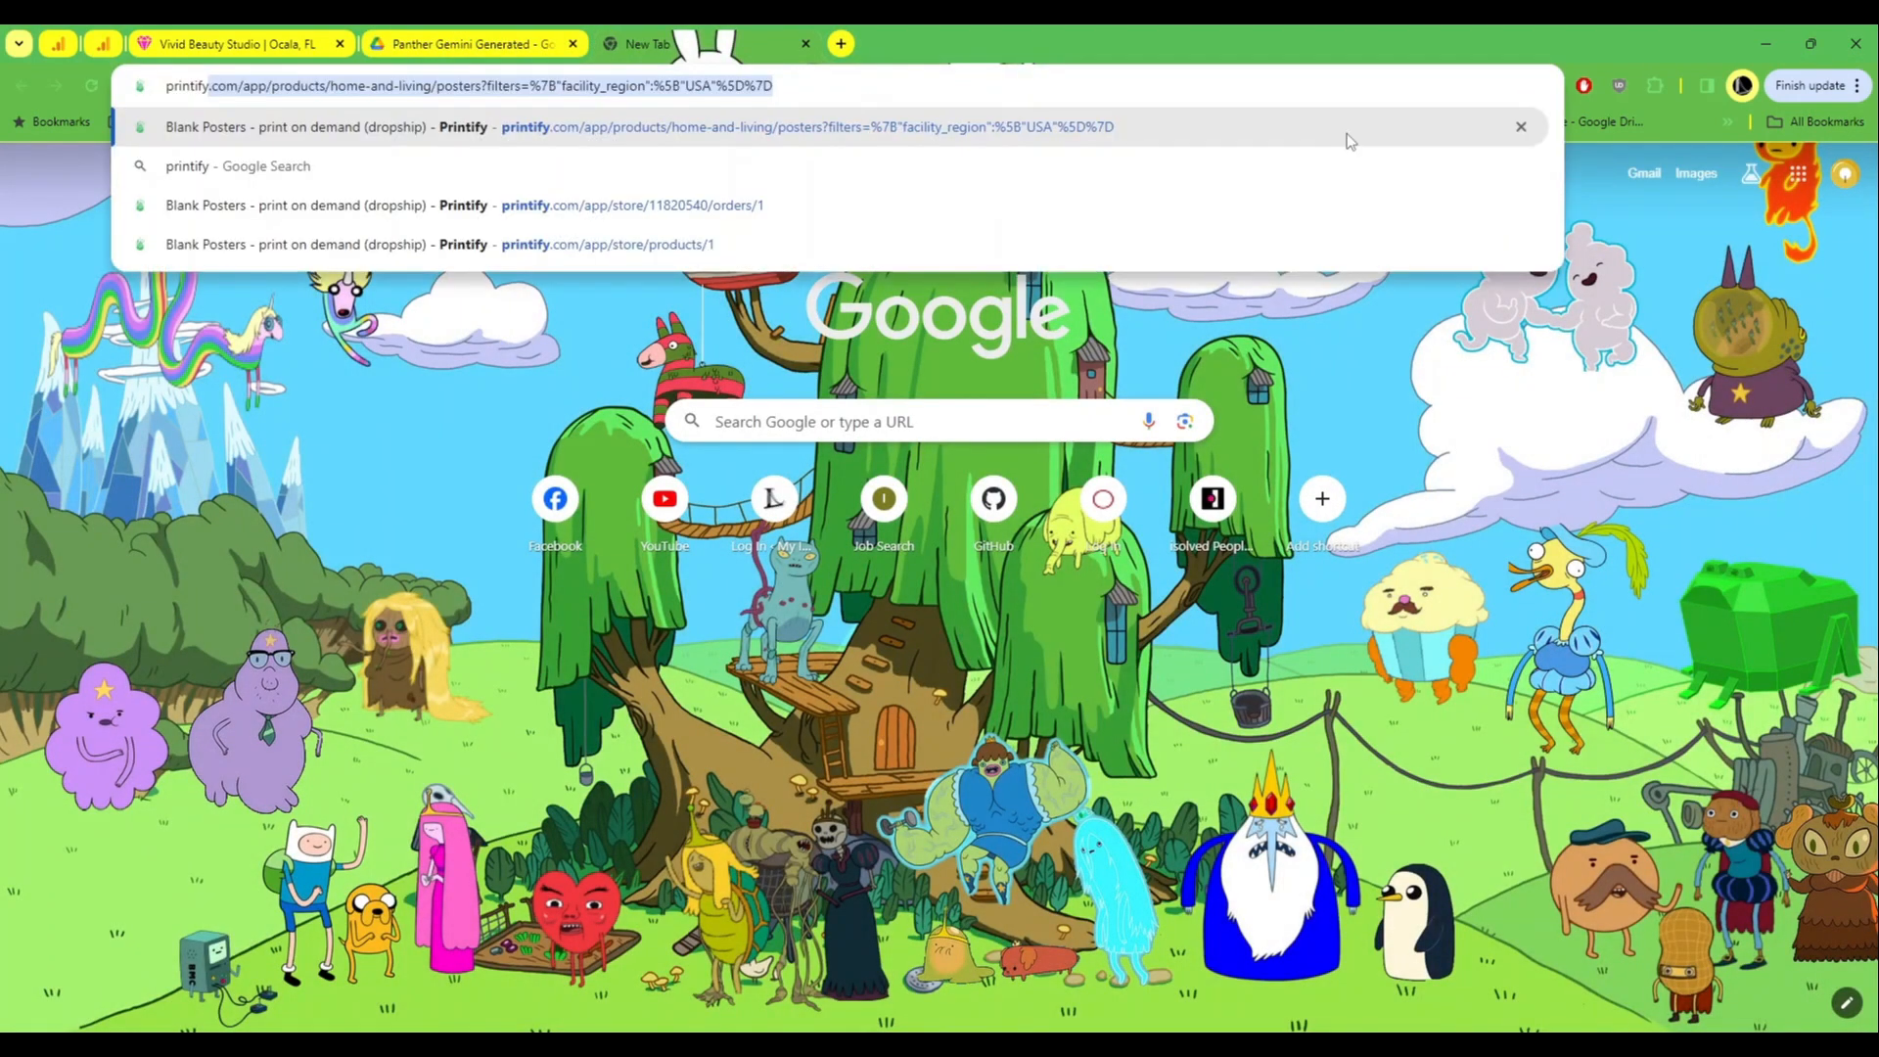
{"action": "key", "text": "Return"}
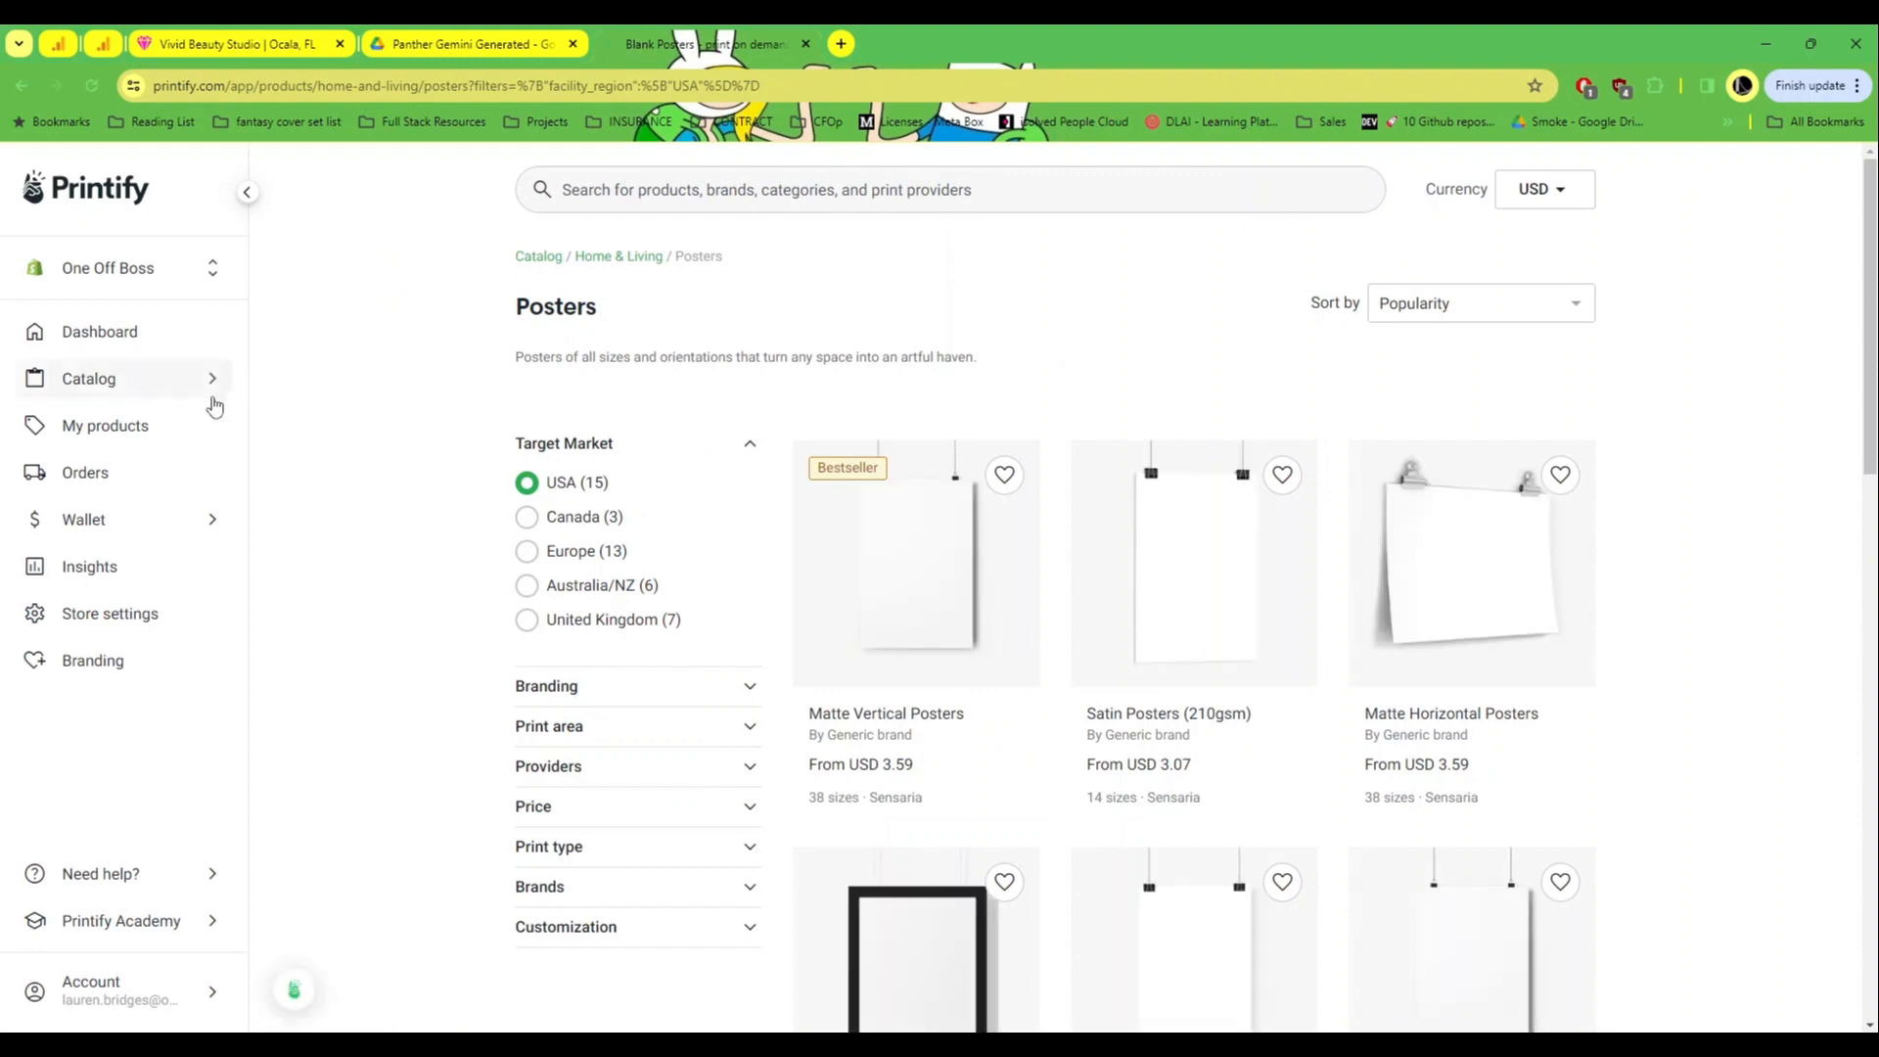
- Open the women's T-shirts in the Printify catalog and start designing the Bella+Canvas Unisex Jersey Short Sleeve Tee
{"action": "mouse_move", "coordinate": [119, 382]}
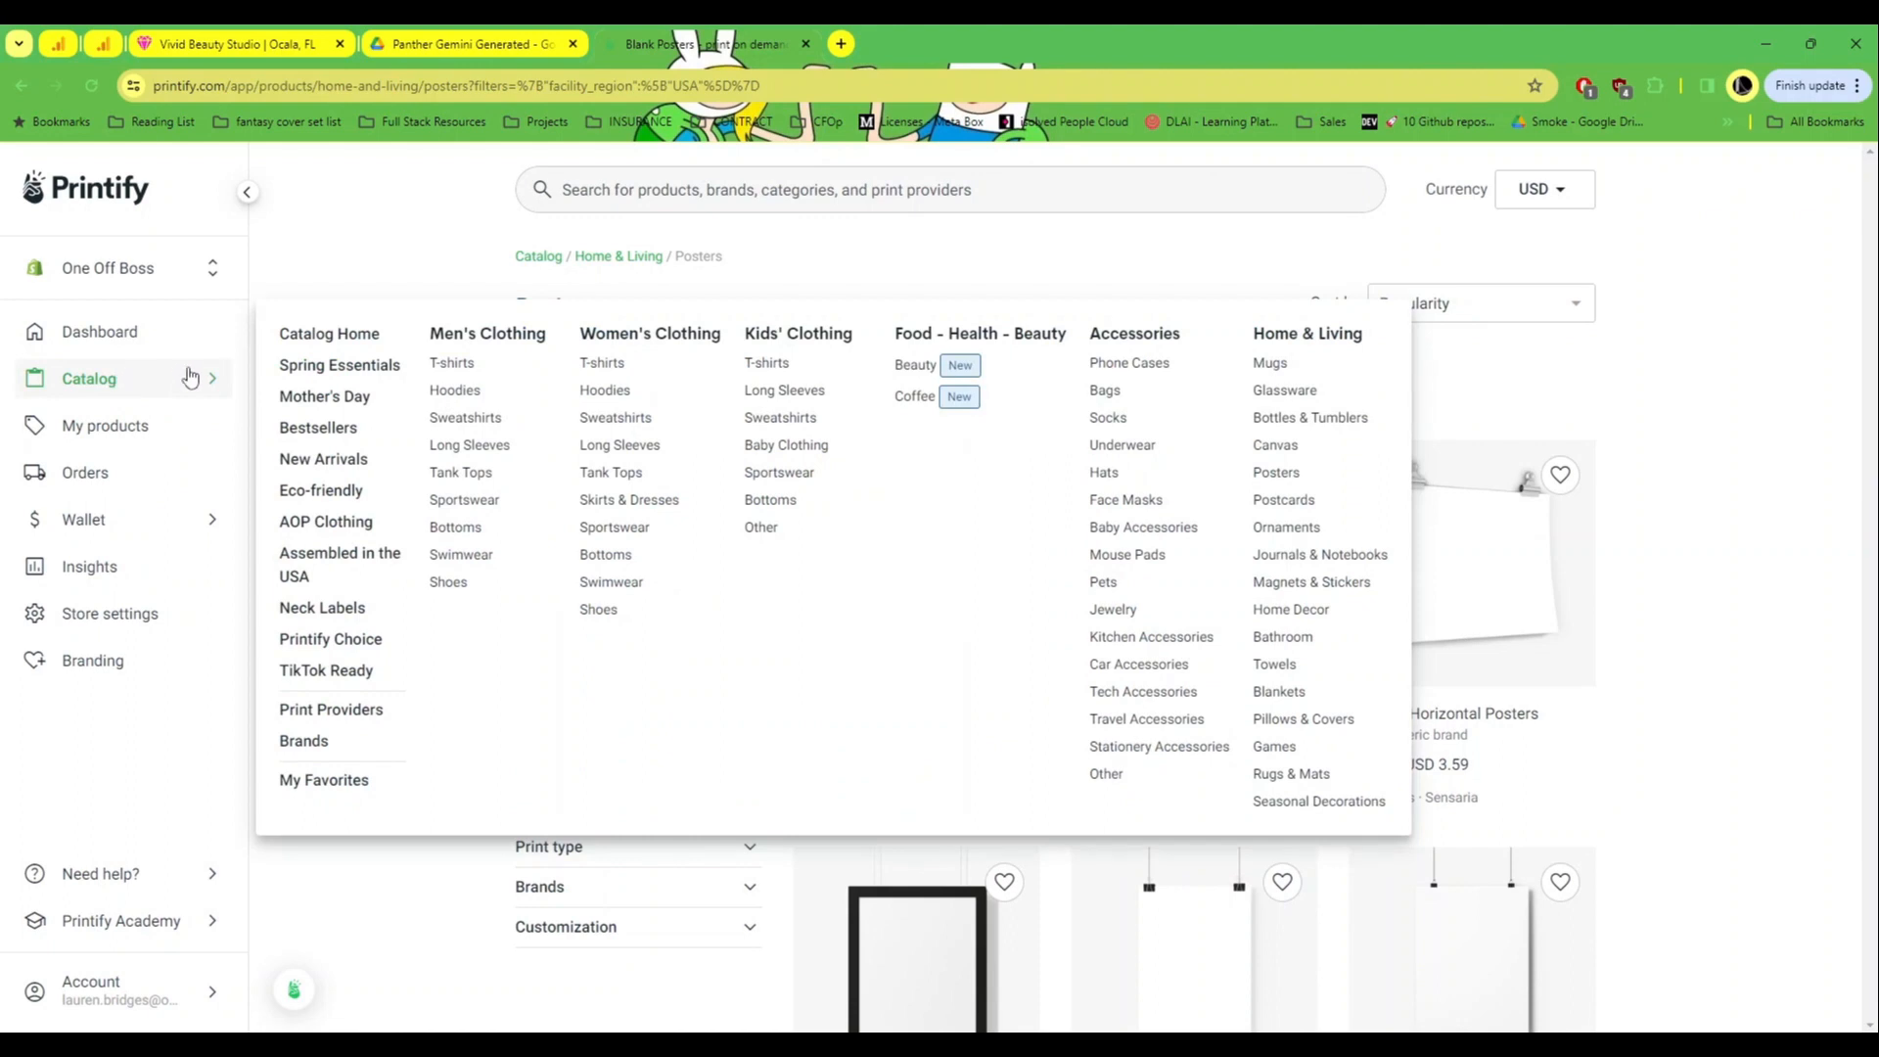
{"action": "left_click", "coordinate": [603, 367]}
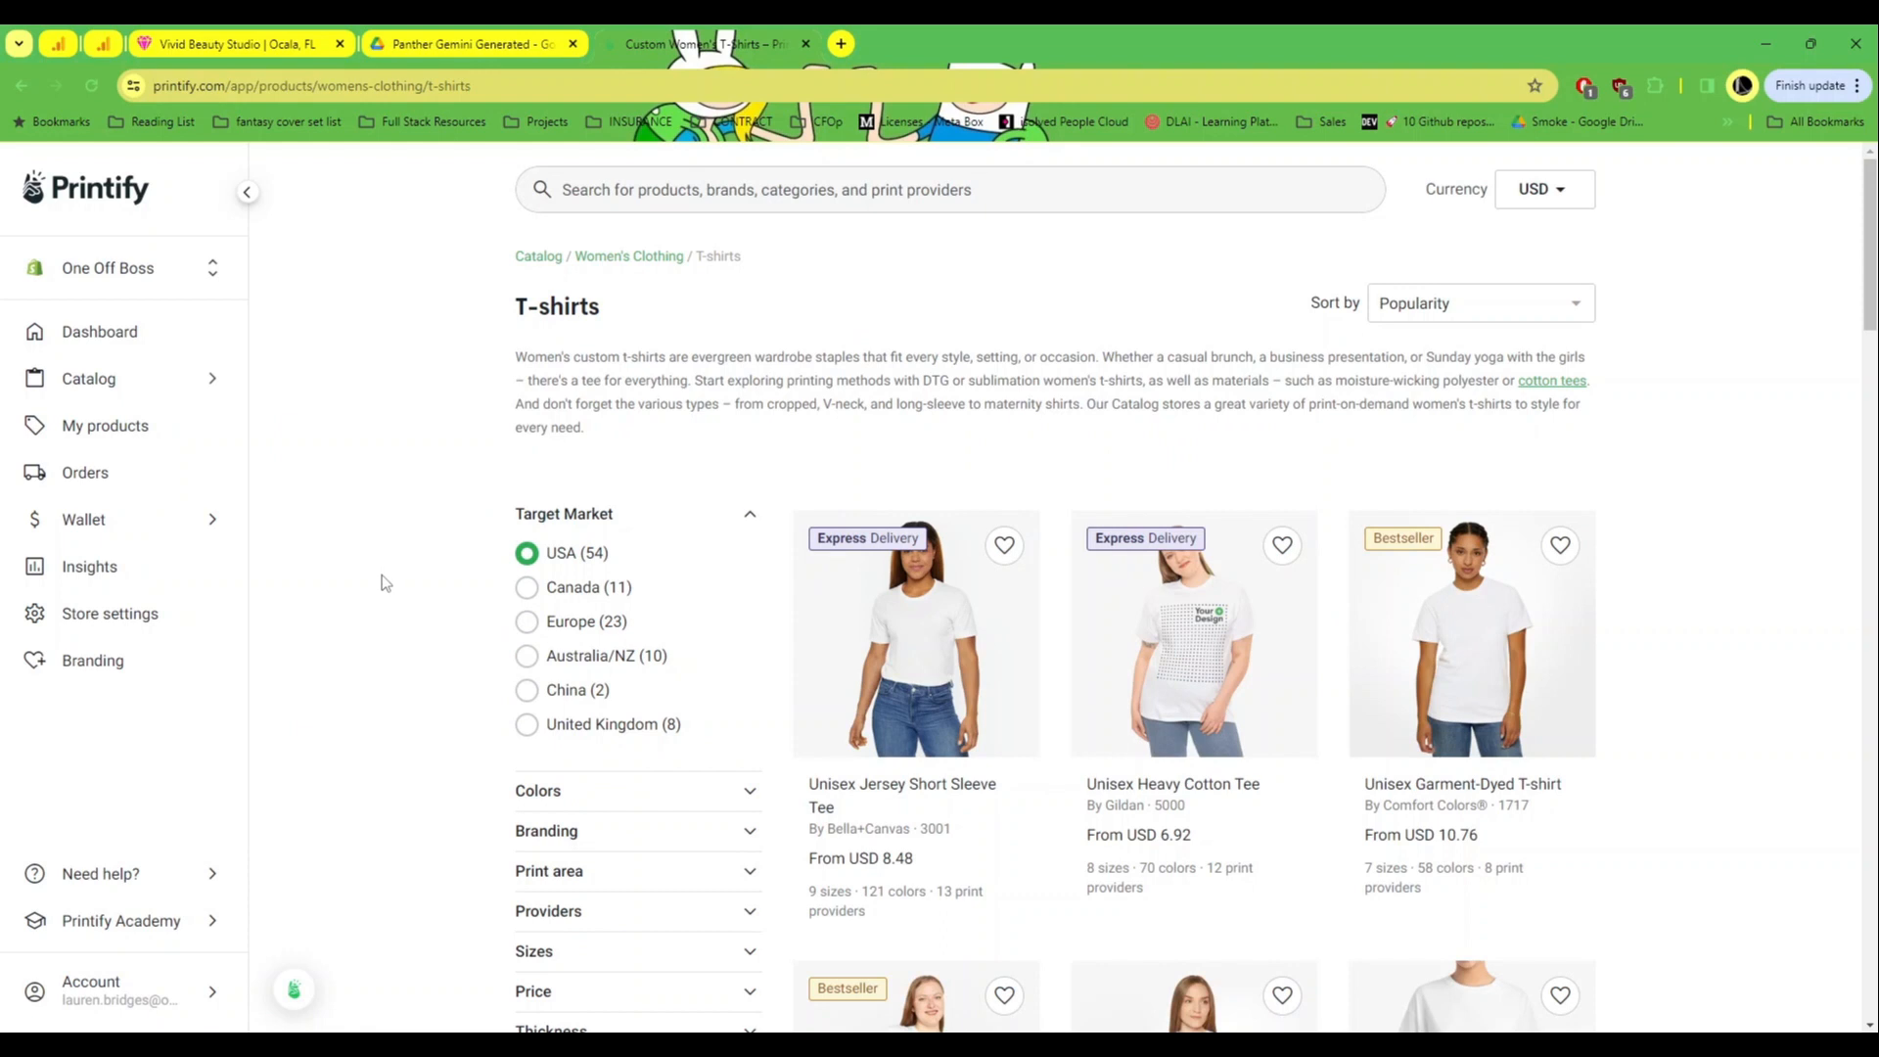
{"action": "scroll", "coordinate": [382, 585], "scroll_direction": "down", "scroll_amount": 1}
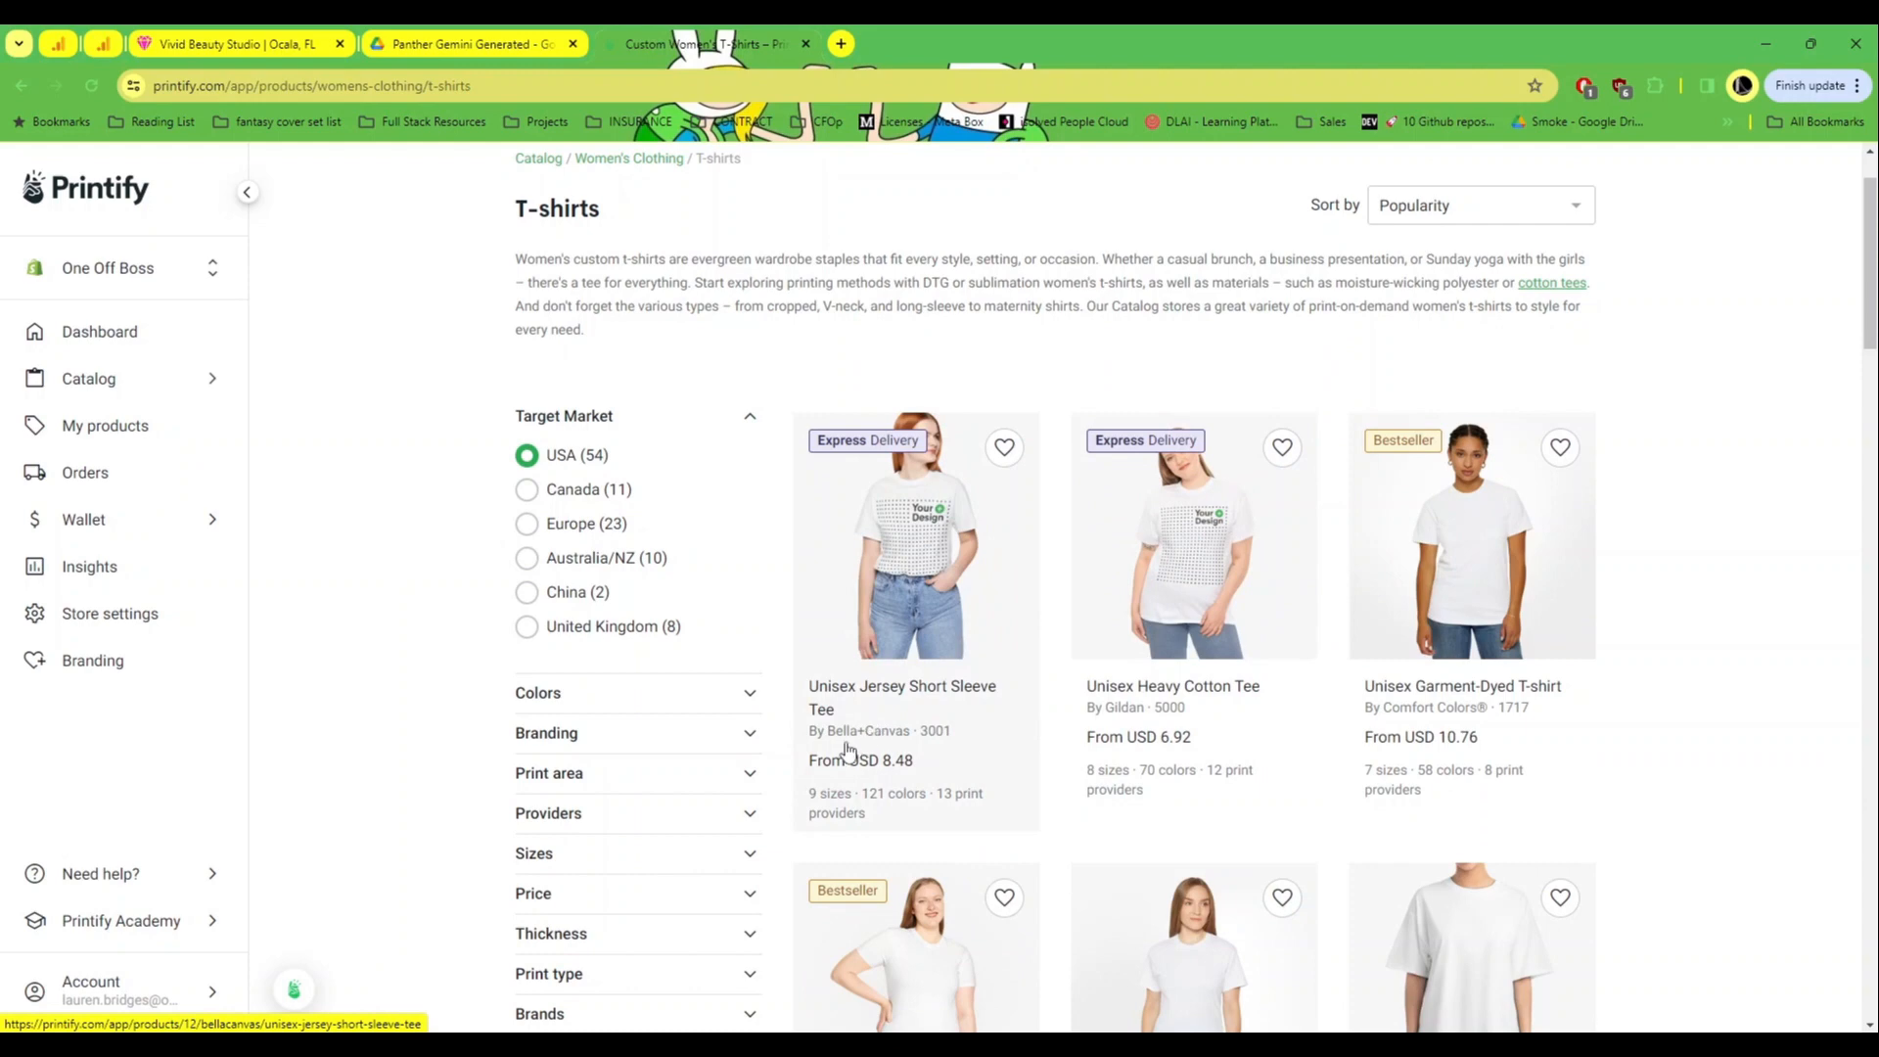
{"action": "left_click", "coordinate": [898, 558]}
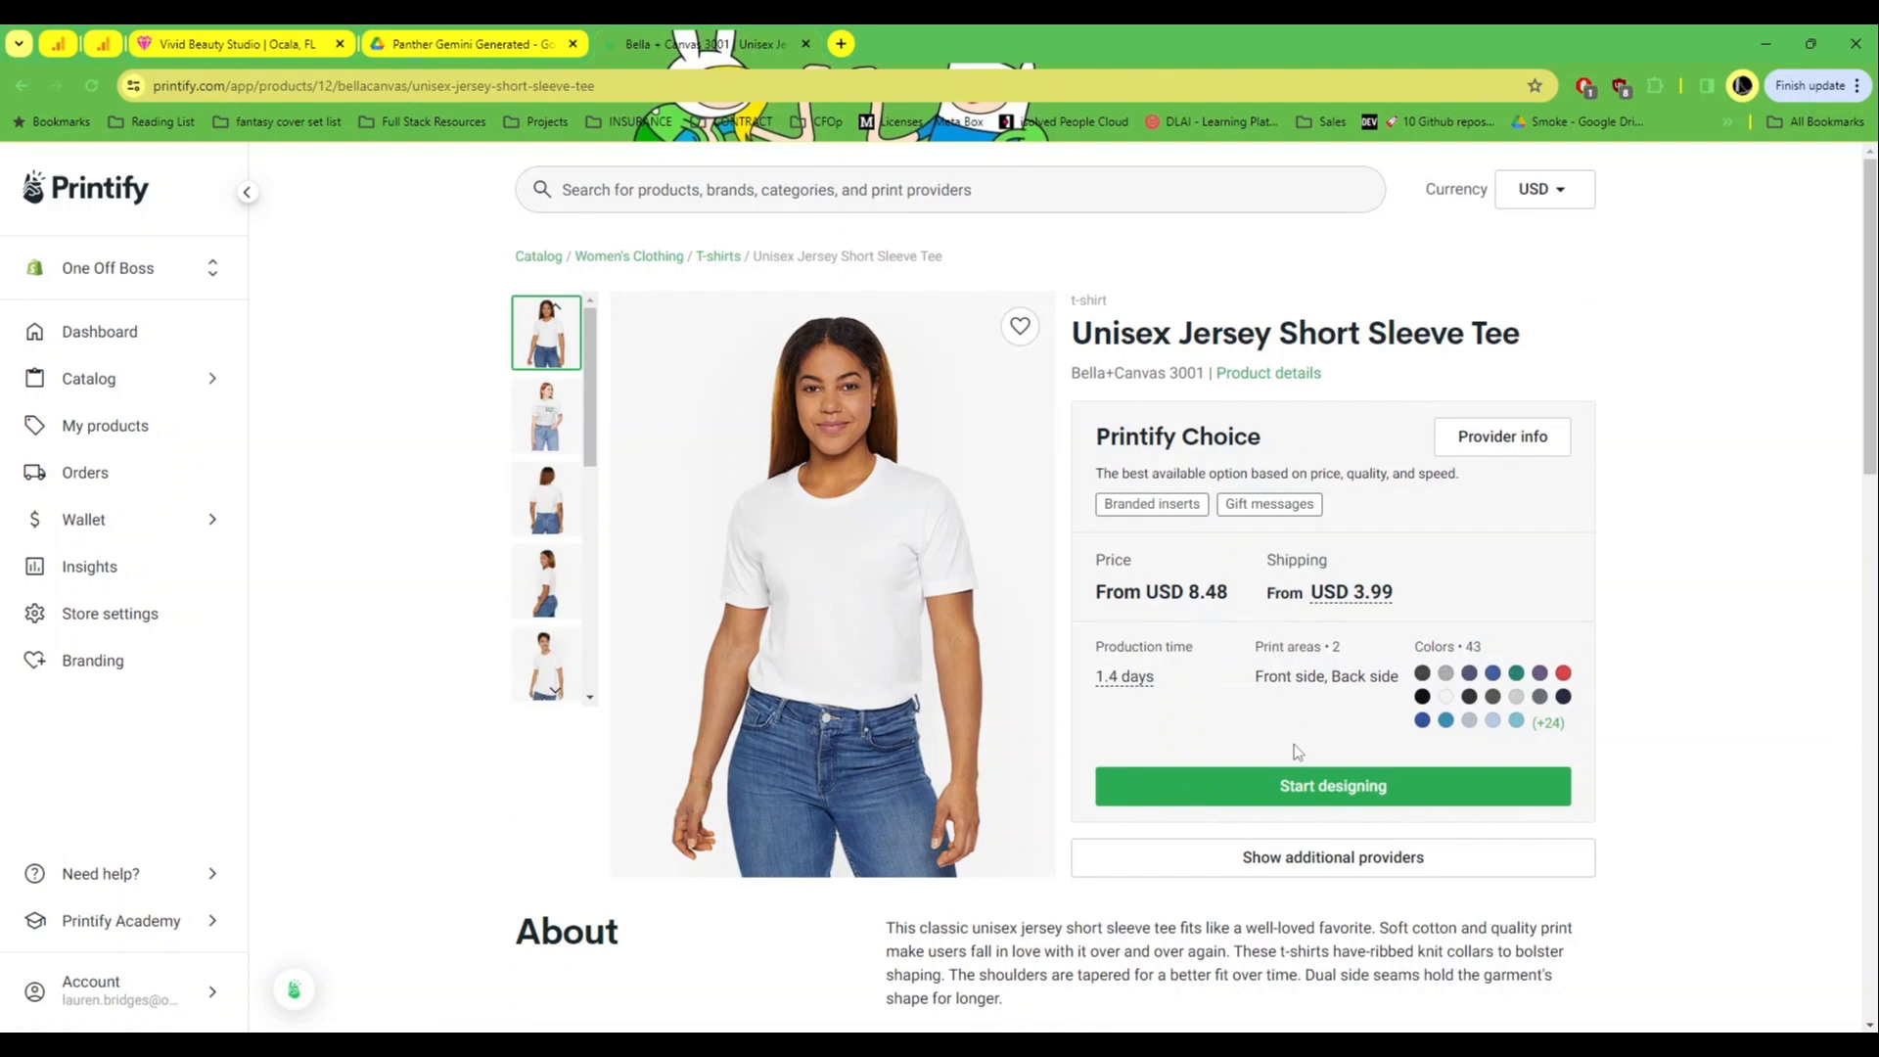
{"action": "left_click", "coordinate": [1307, 786]}
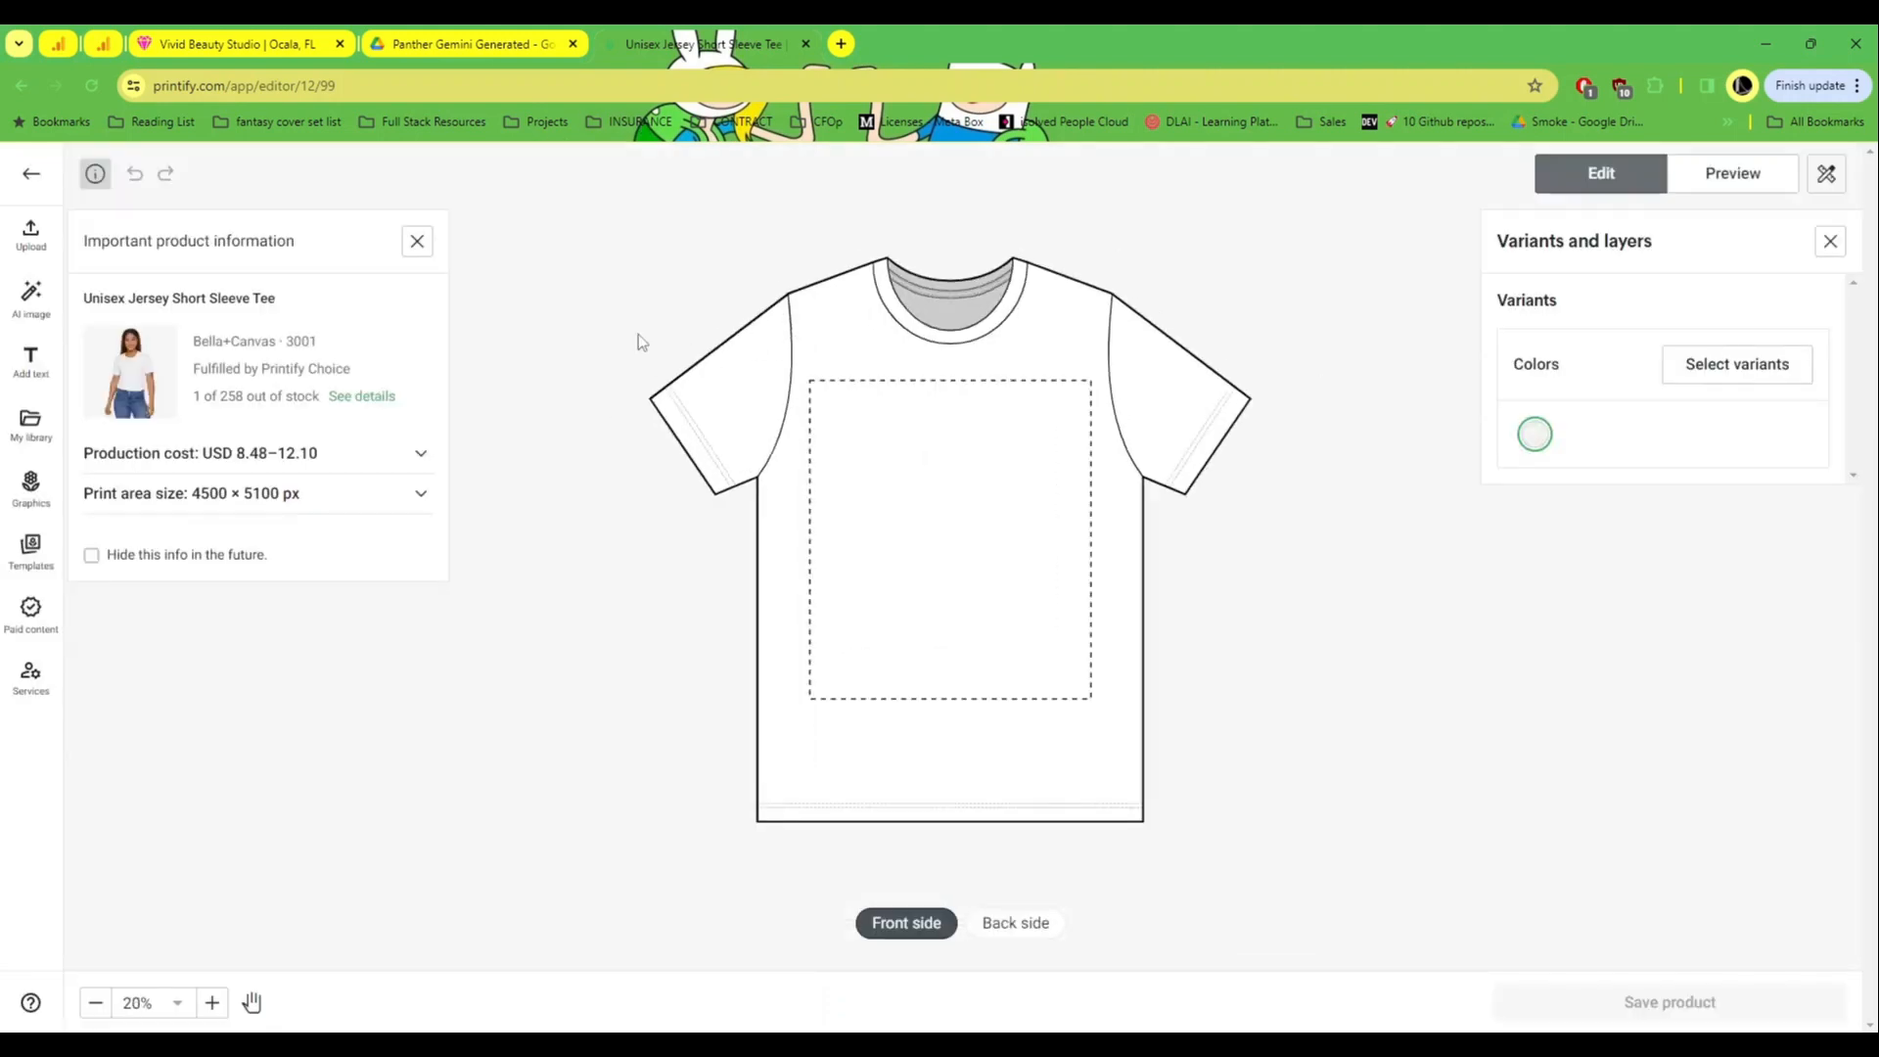
- Show the tee's color variants and upload simple-color-panther from the PROJECT-PANTHER folder on this device as the front design
{"action": "left_click", "coordinate": [1749, 380]}
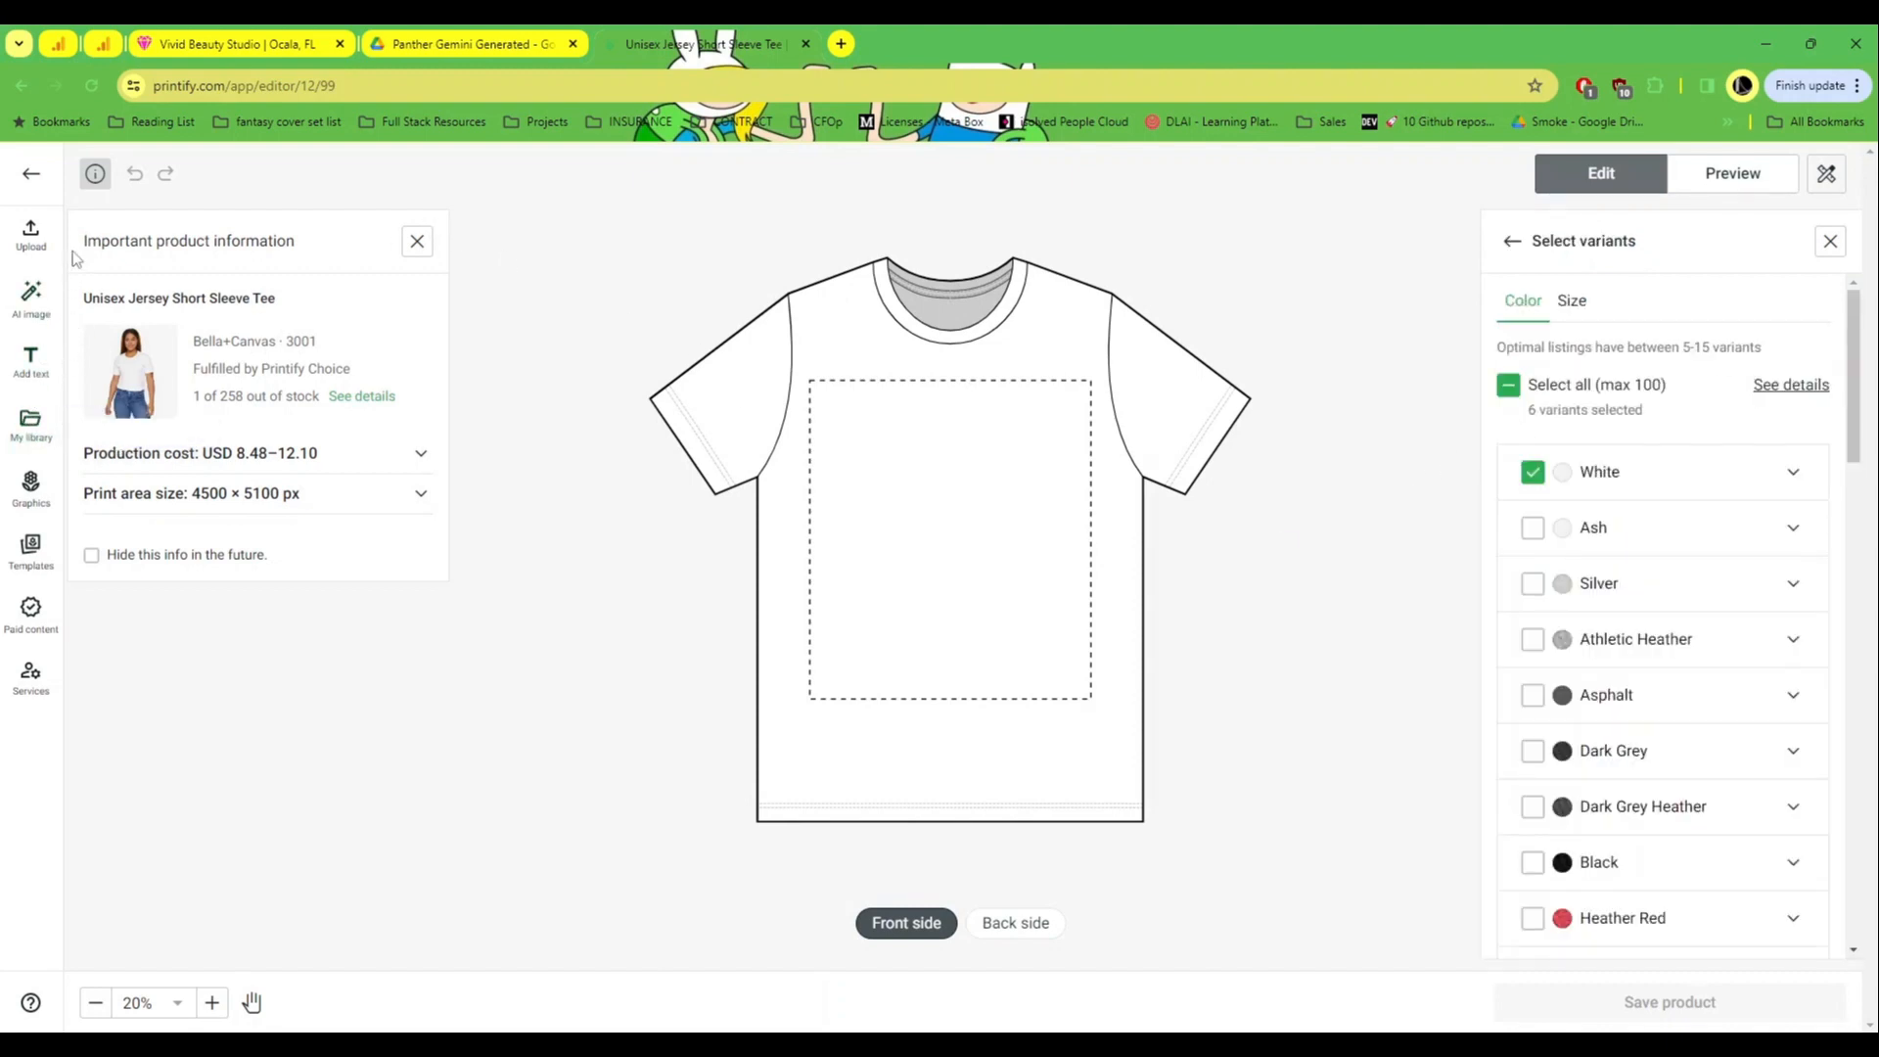
{"action": "left_click", "coordinate": [30, 240]}
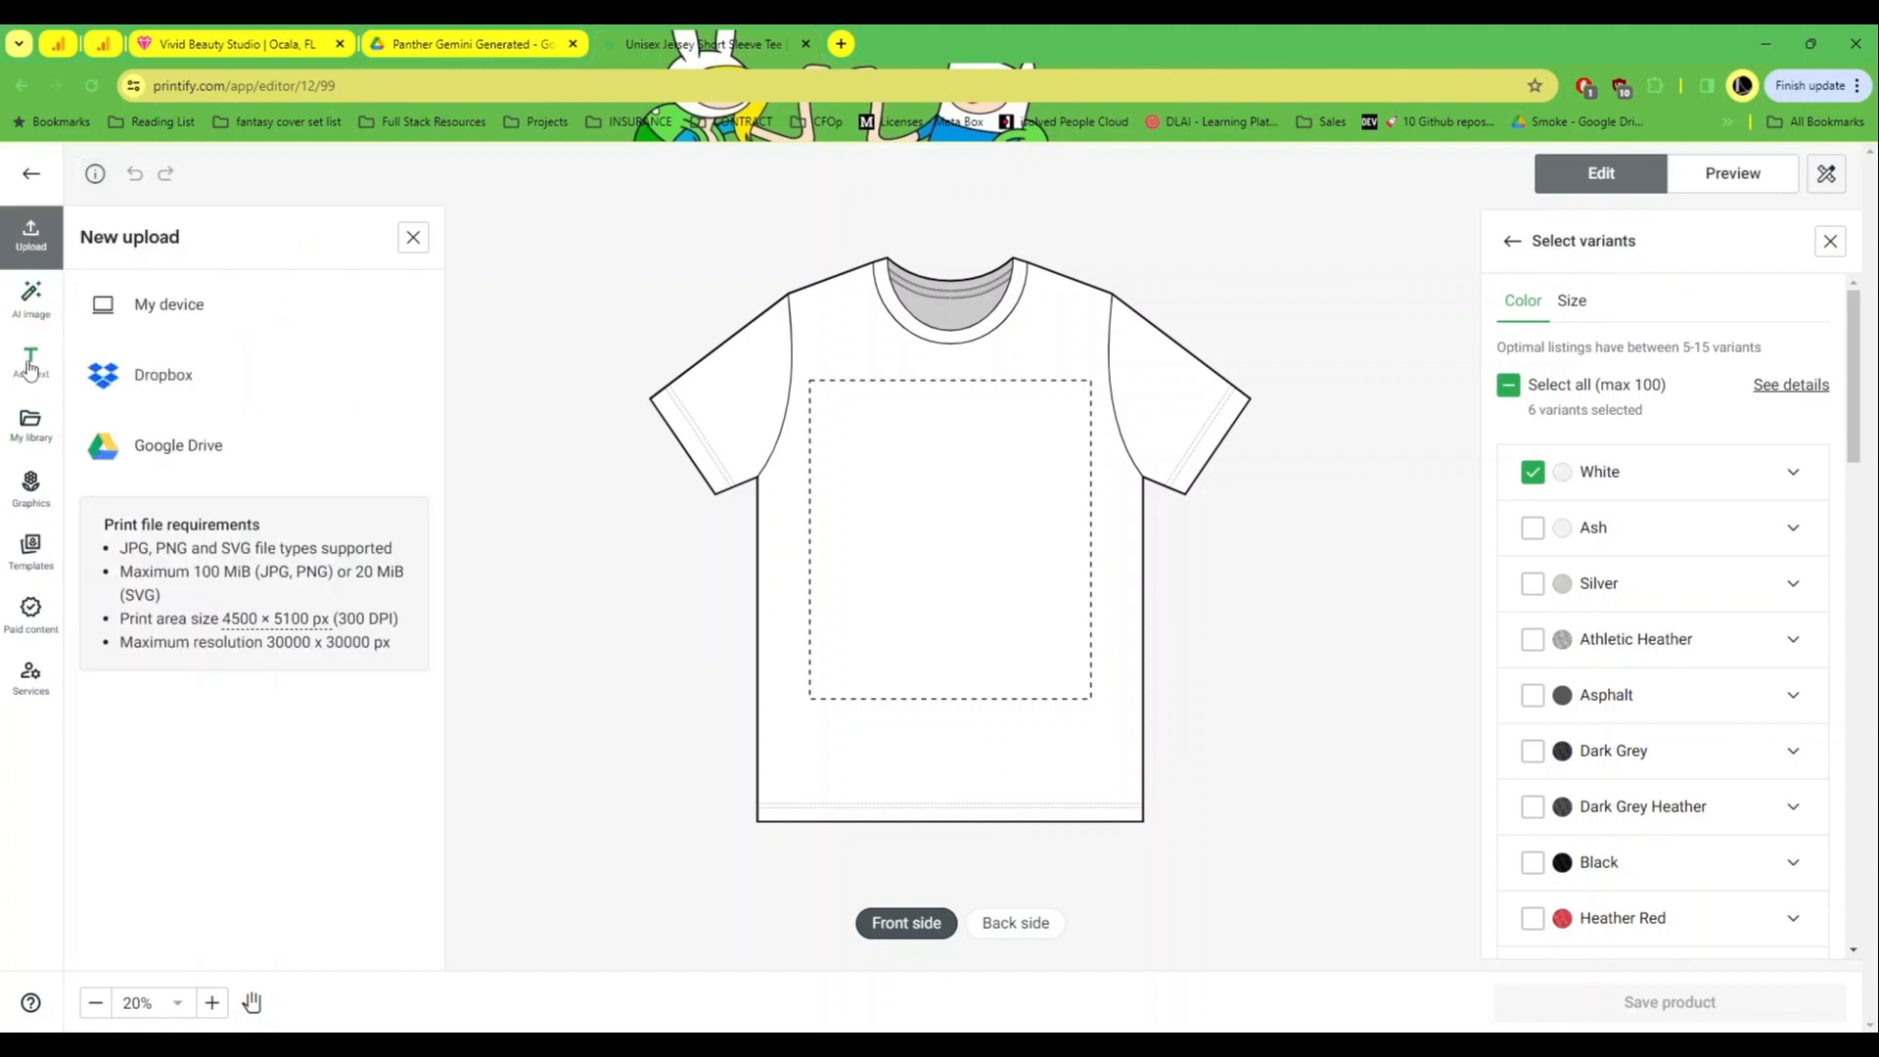
{"action": "left_click", "coordinate": [175, 307]}
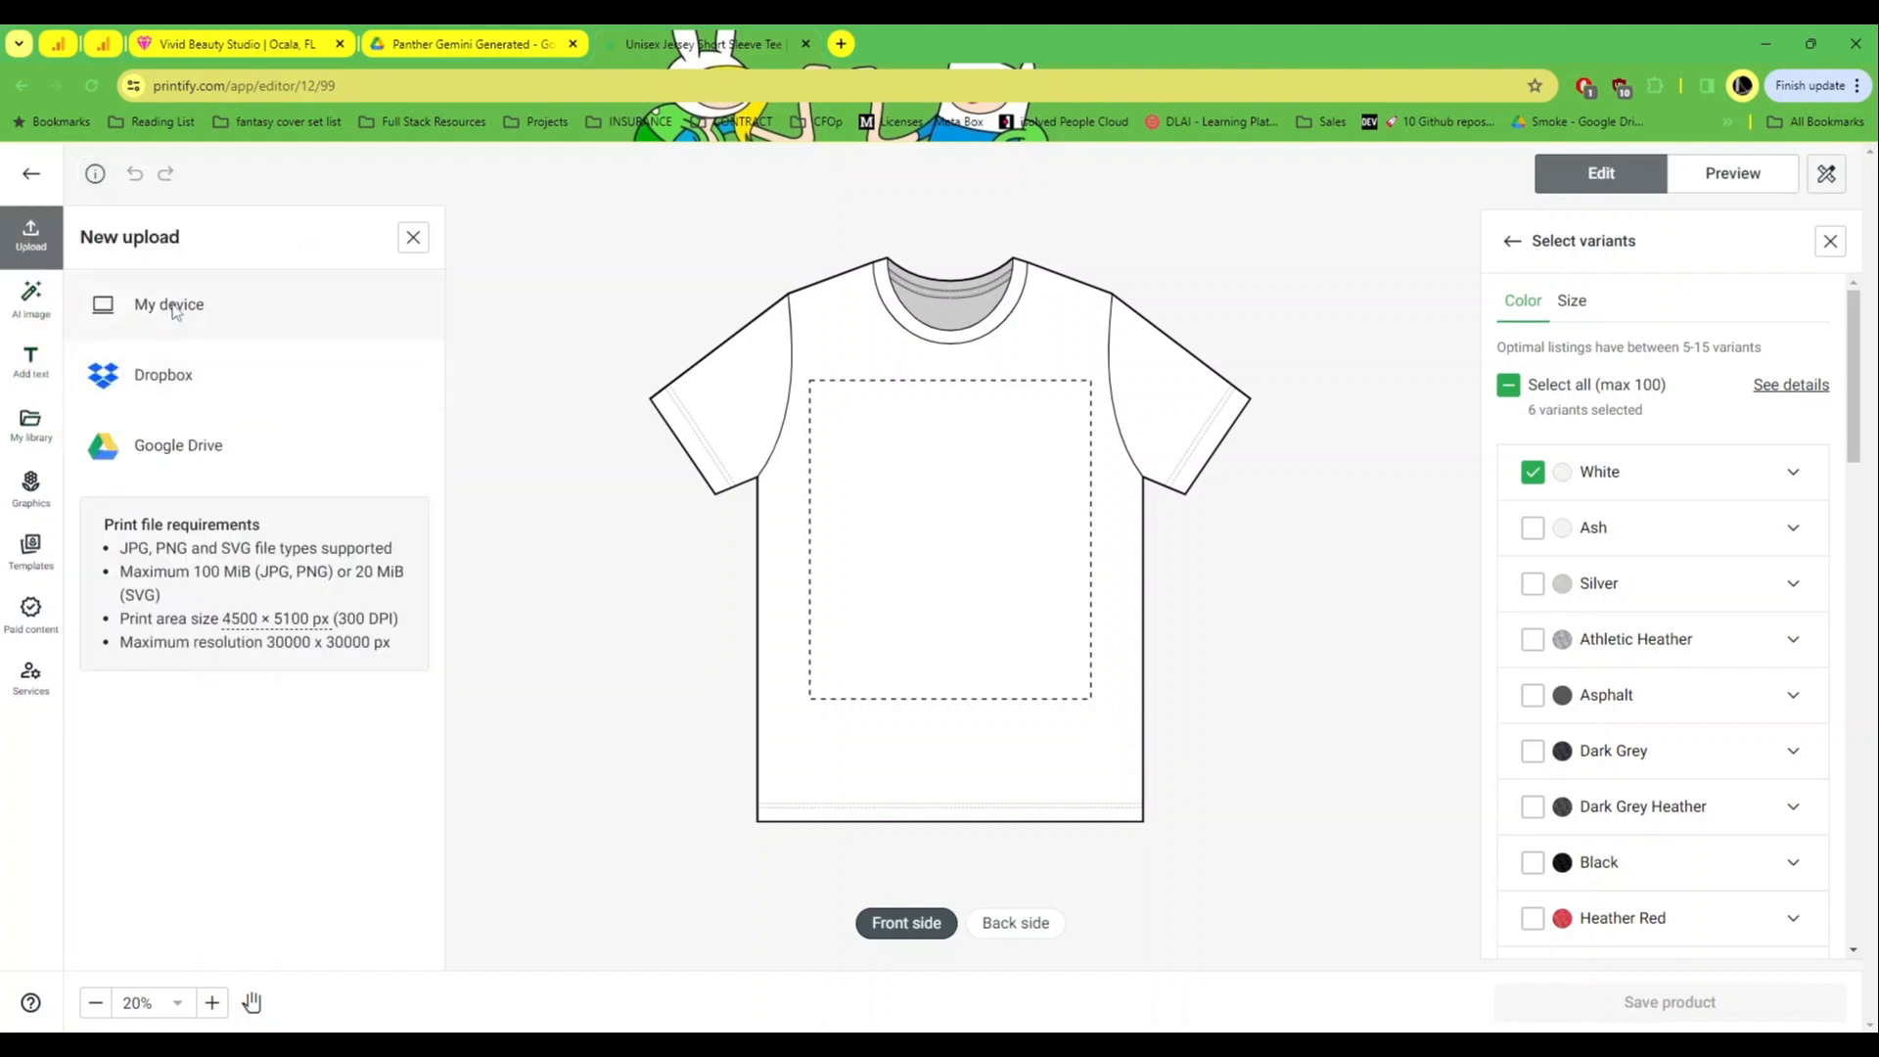
{"action": "left_click", "coordinate": [176, 308]}
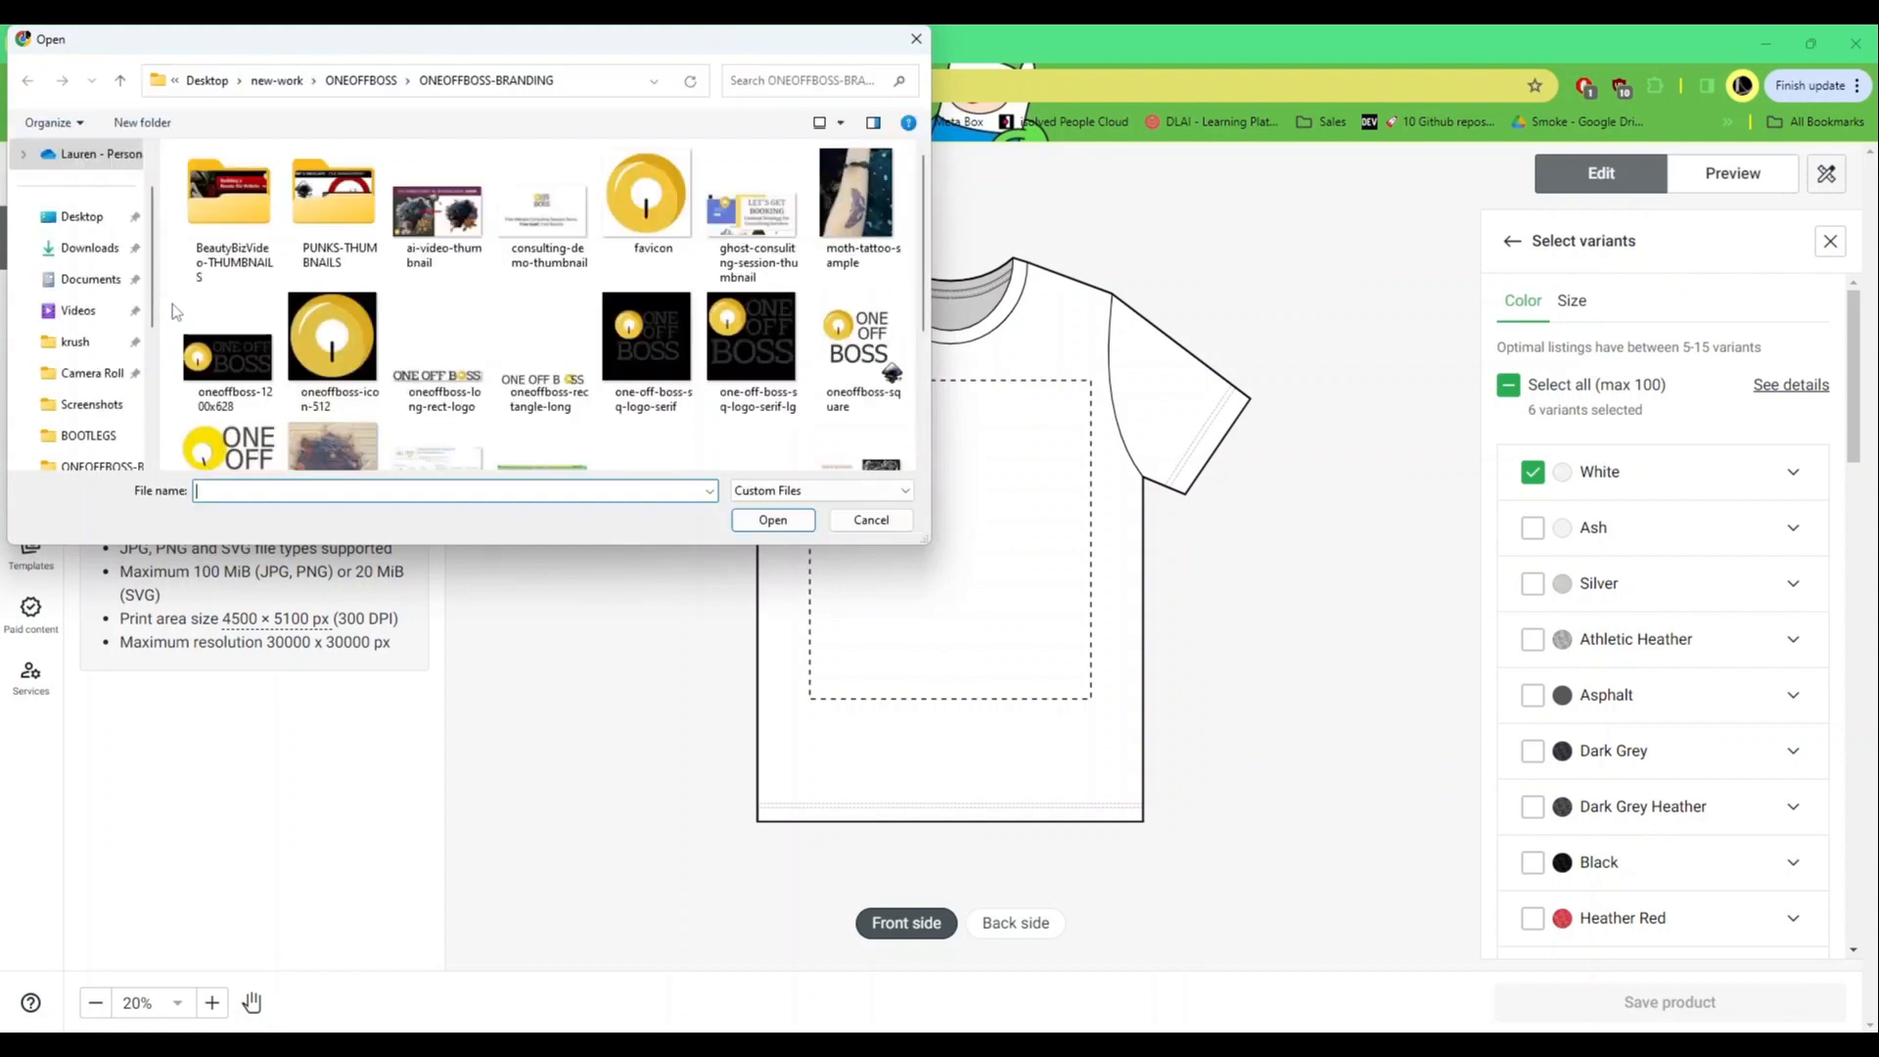
{"action": "scroll", "coordinate": [98, 415], "scroll_direction": "down", "scroll_amount": 1}
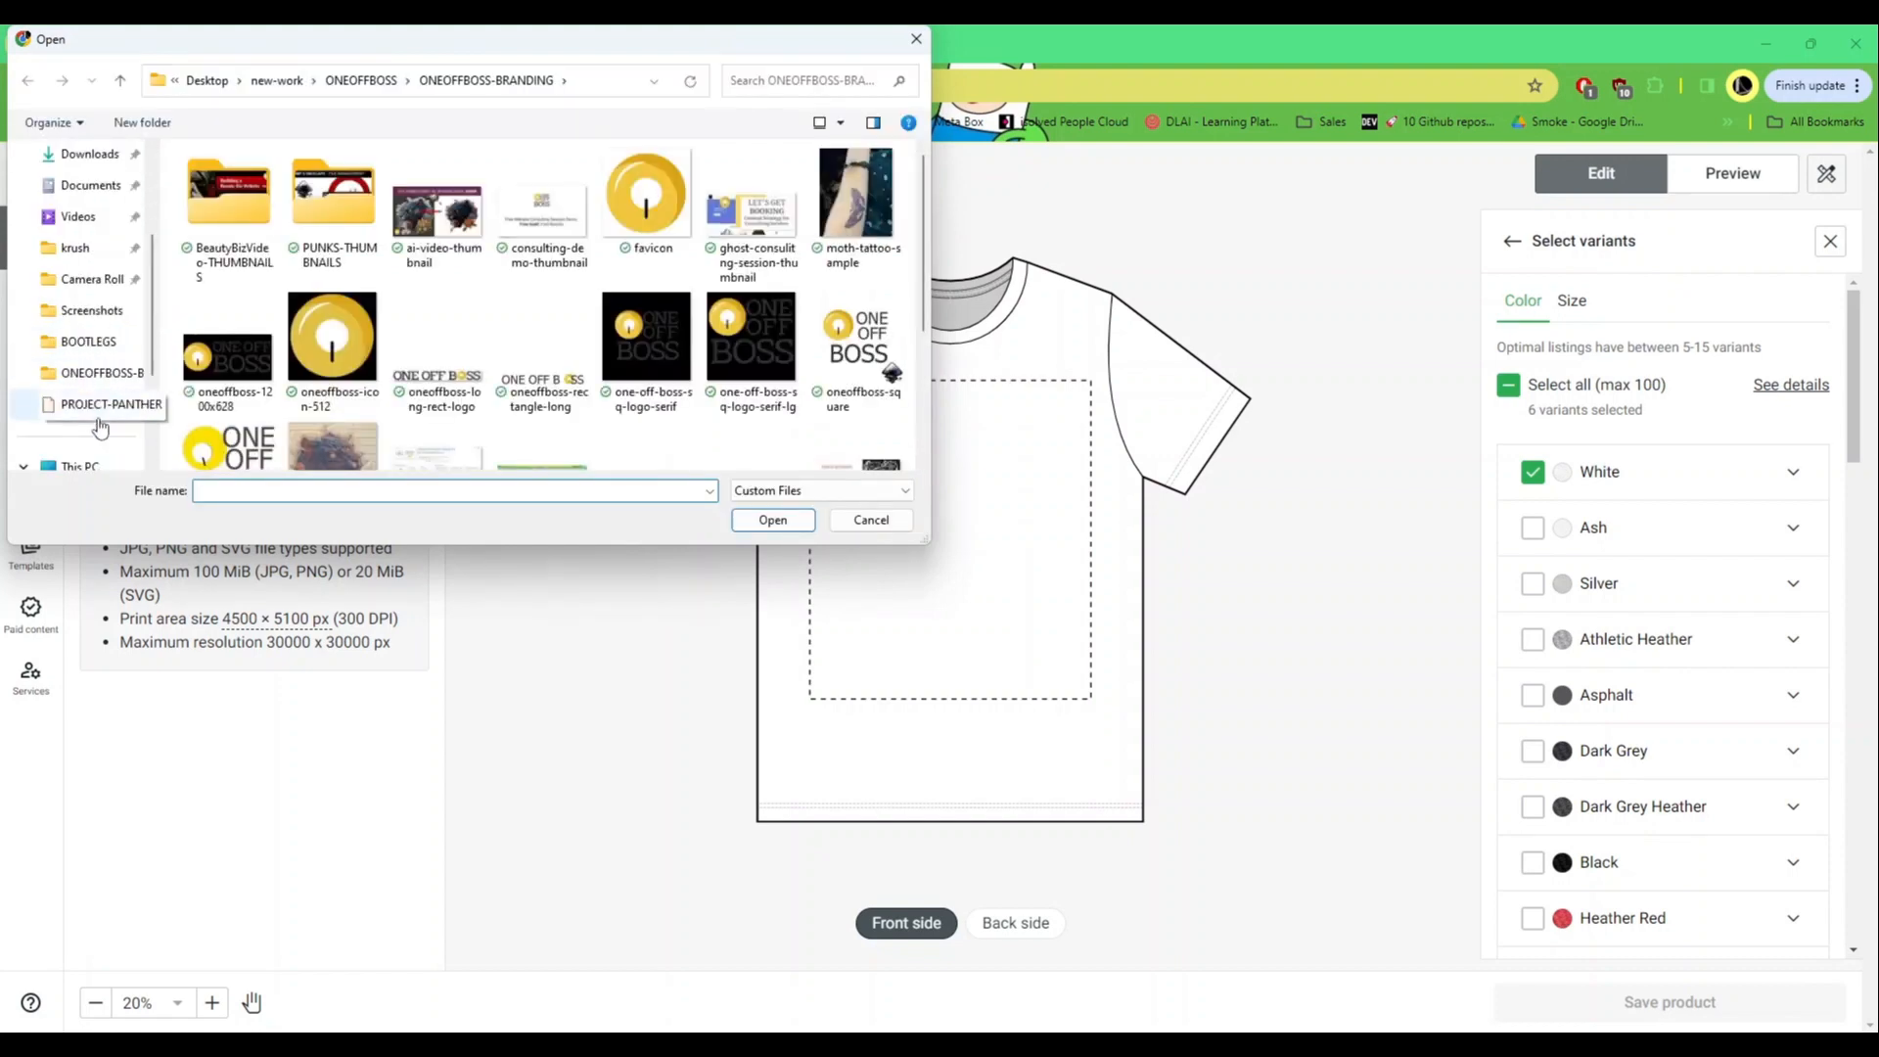
{"action": "left_click", "coordinate": [98, 411]}
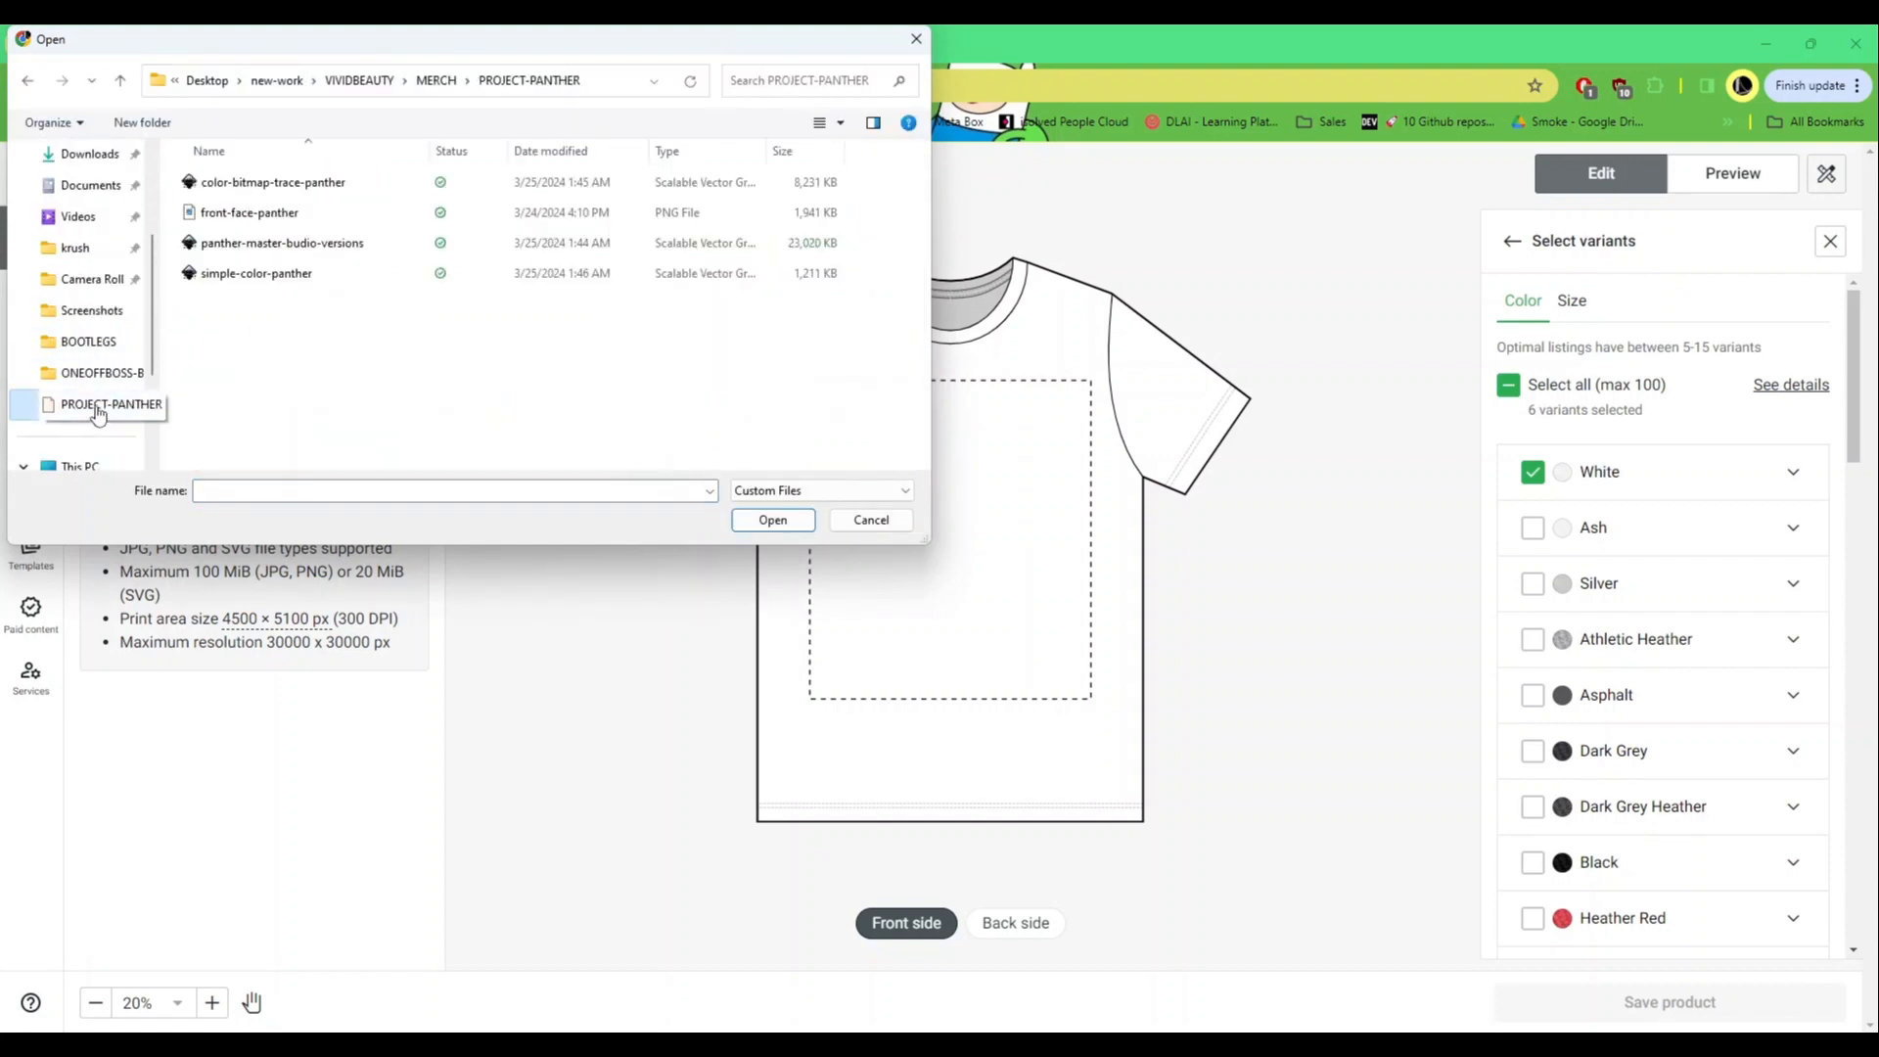
{"action": "left_click", "coordinate": [262, 277]}
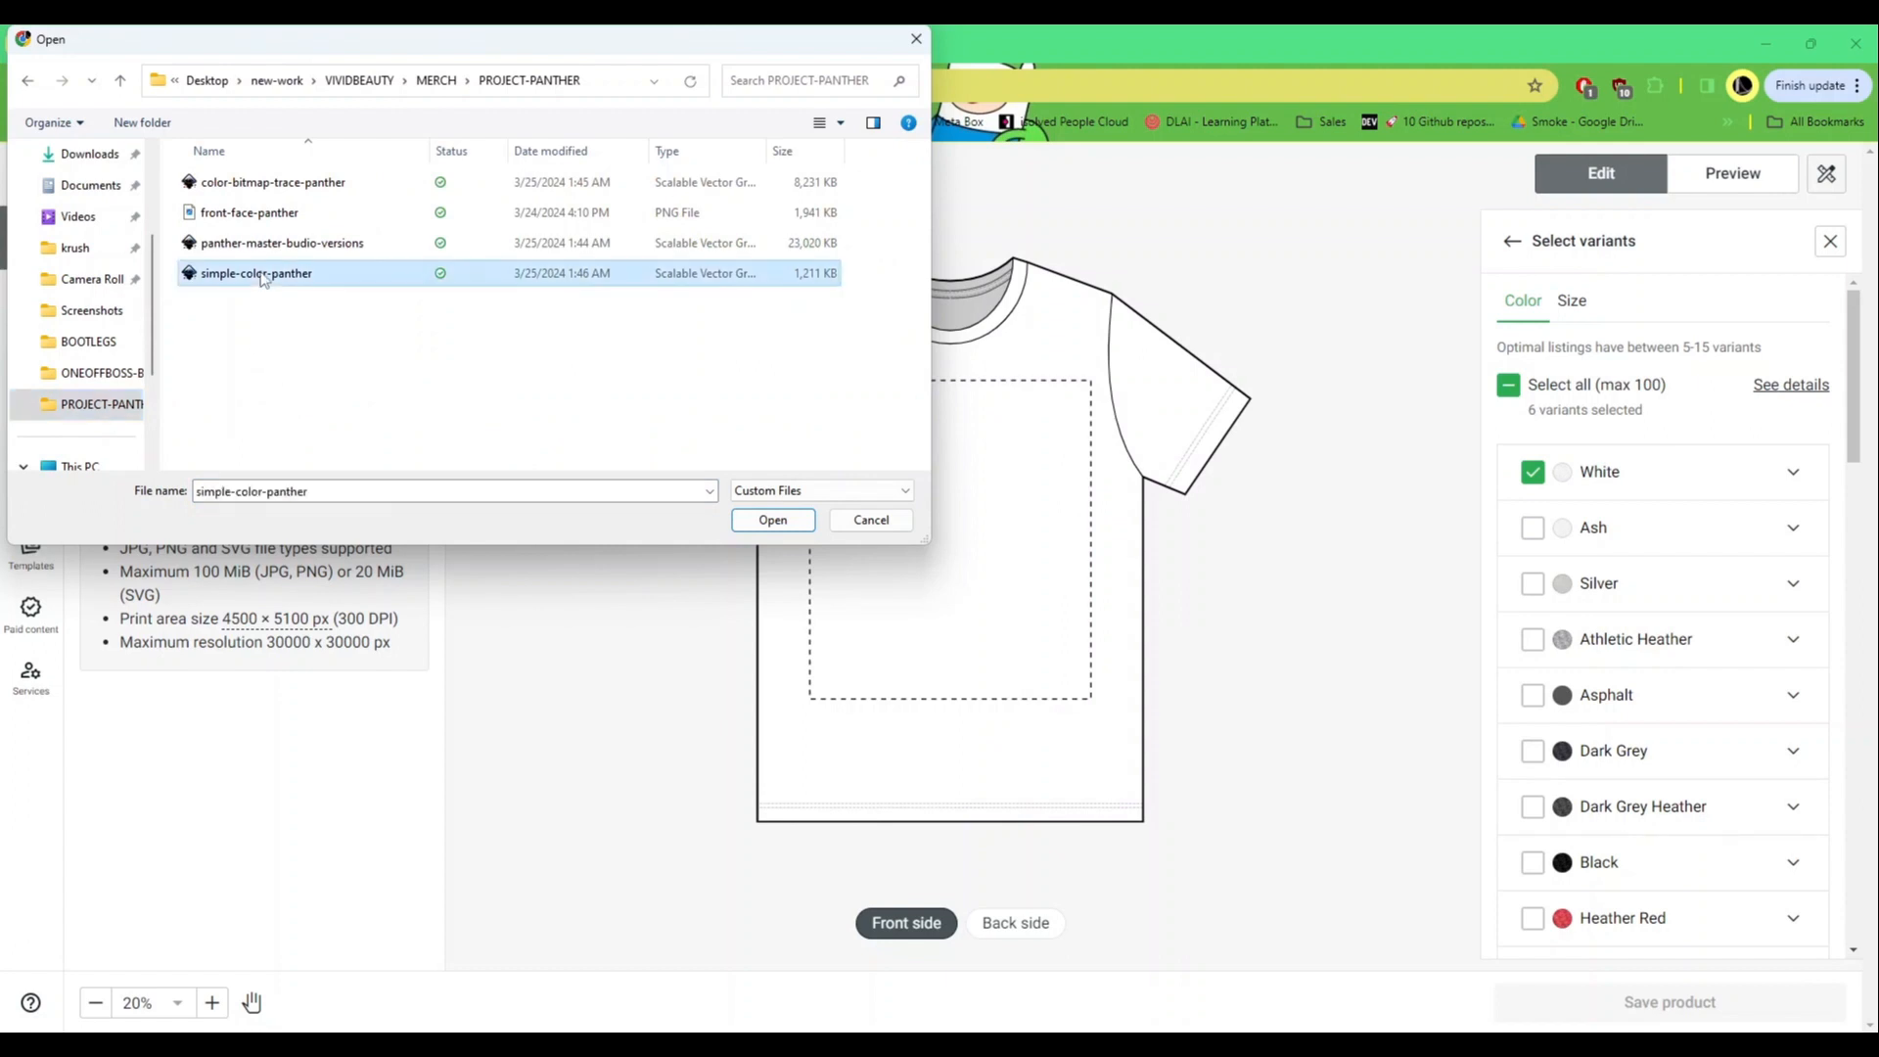
{"action": "left_click", "coordinate": [751, 525]}
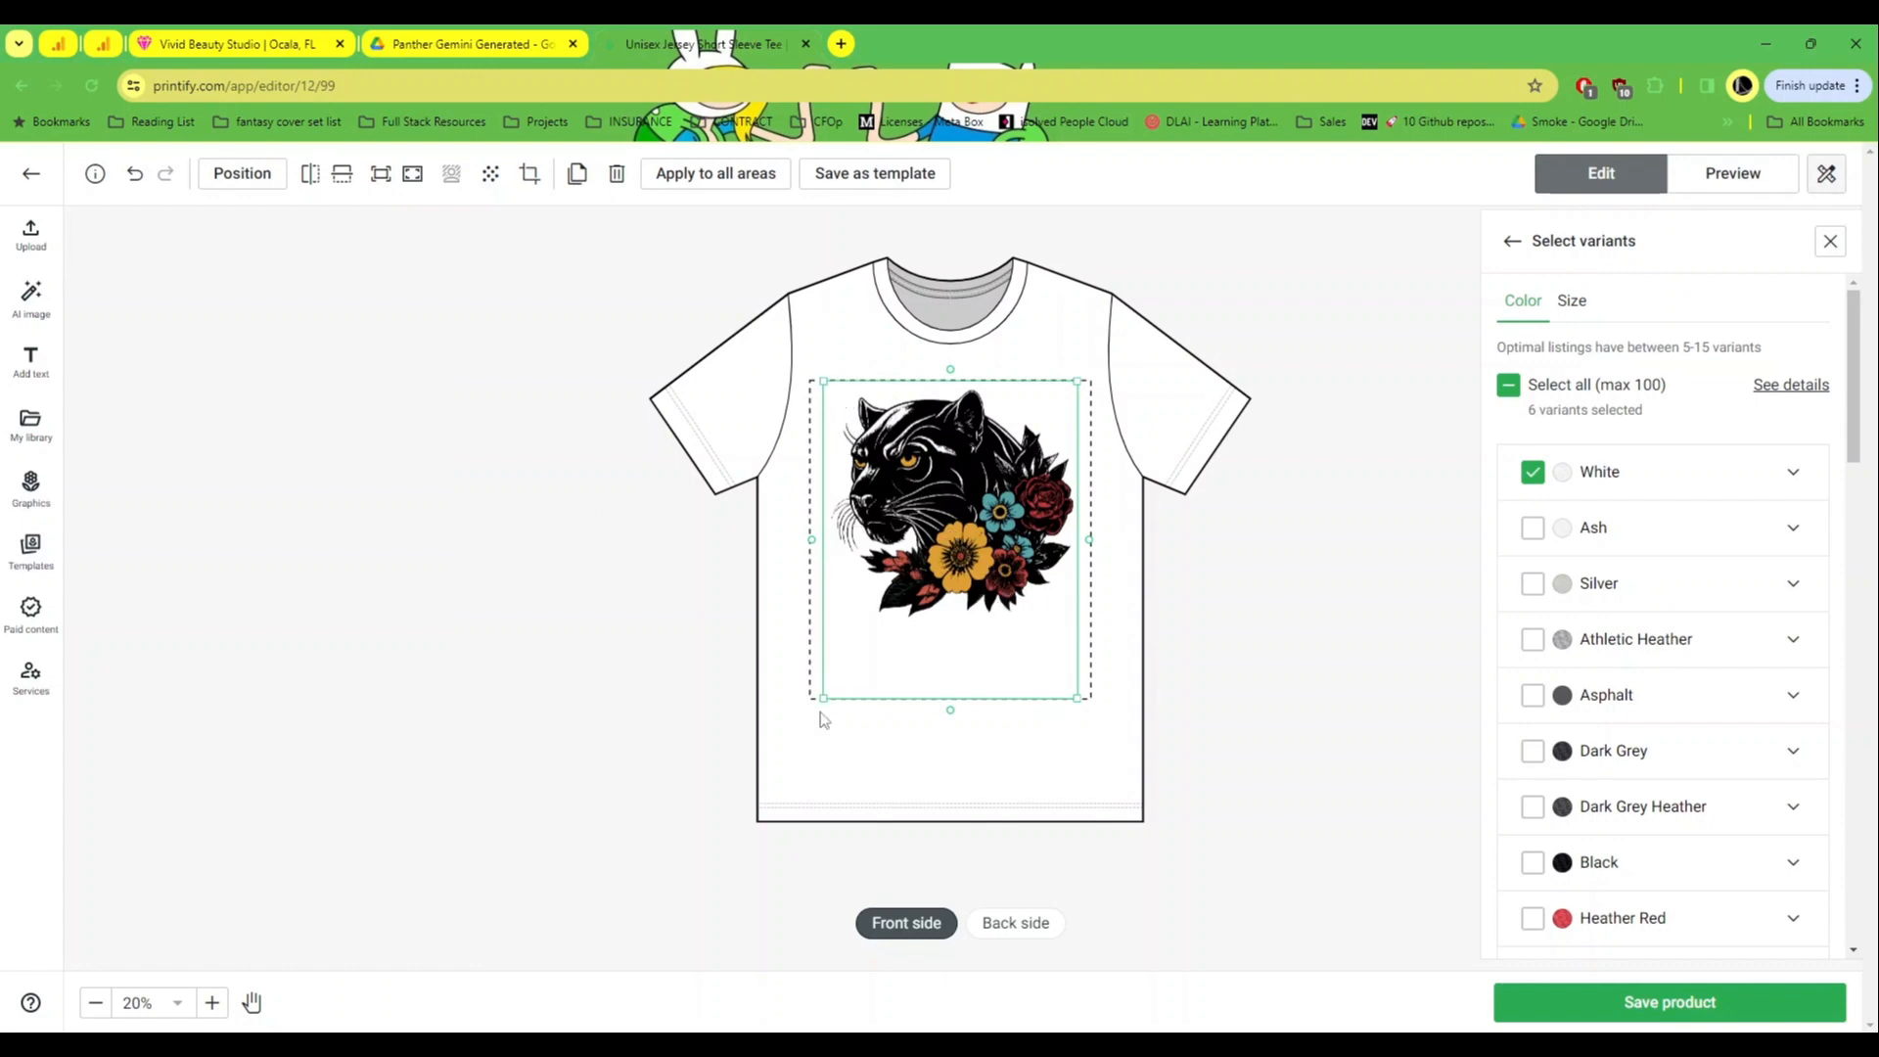
- Enlarge the panther design on the shirt front until it spans the full width of the print area
{"action": "left_click_drag", "start_coordinate": [823, 699], "coordinate": [814, 720]}
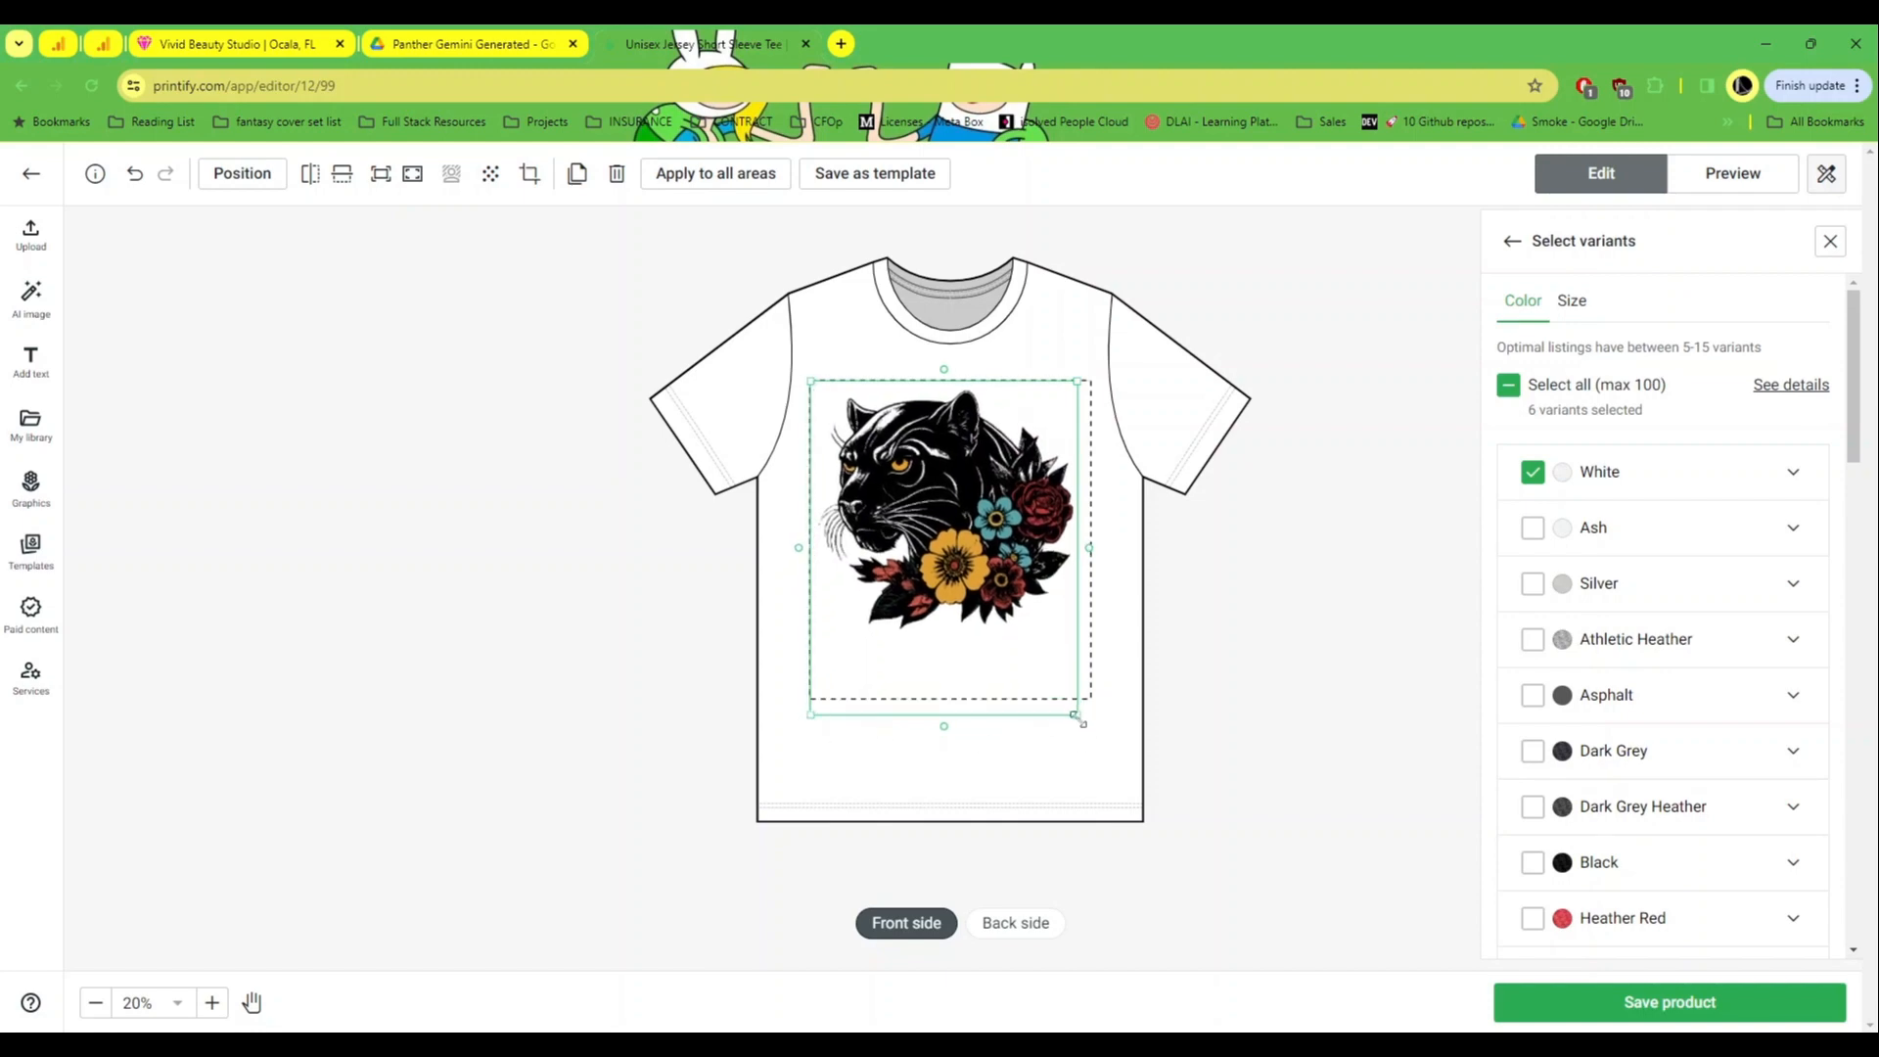
{"action": "left_click_drag", "start_coordinate": [1078, 718], "coordinate": [1086, 724]}
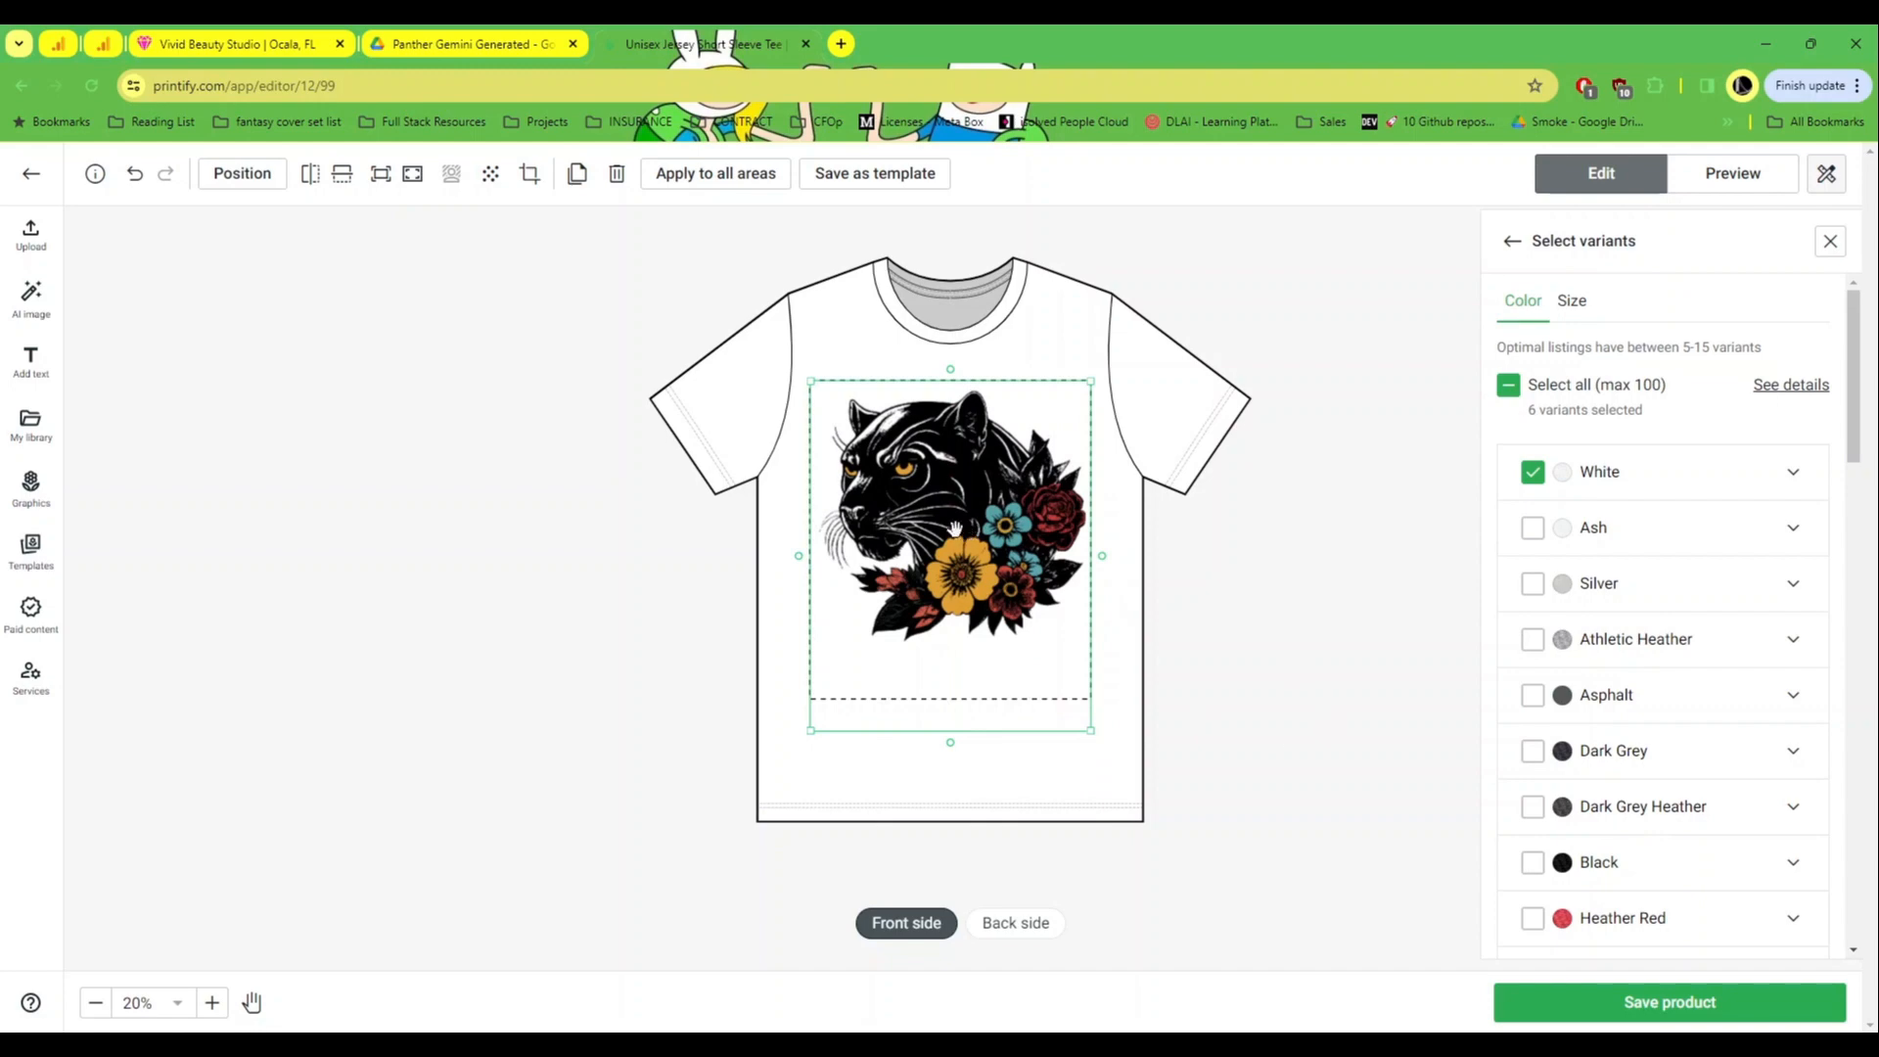
{"action": "left_click_drag", "start_coordinate": [954, 529], "coordinate": [954, 528]}
- Add the Ash and Athletic Heather shirt colors, trying out Silver in between without keeping it
{"action": "left_click", "coordinate": [1531, 530]}
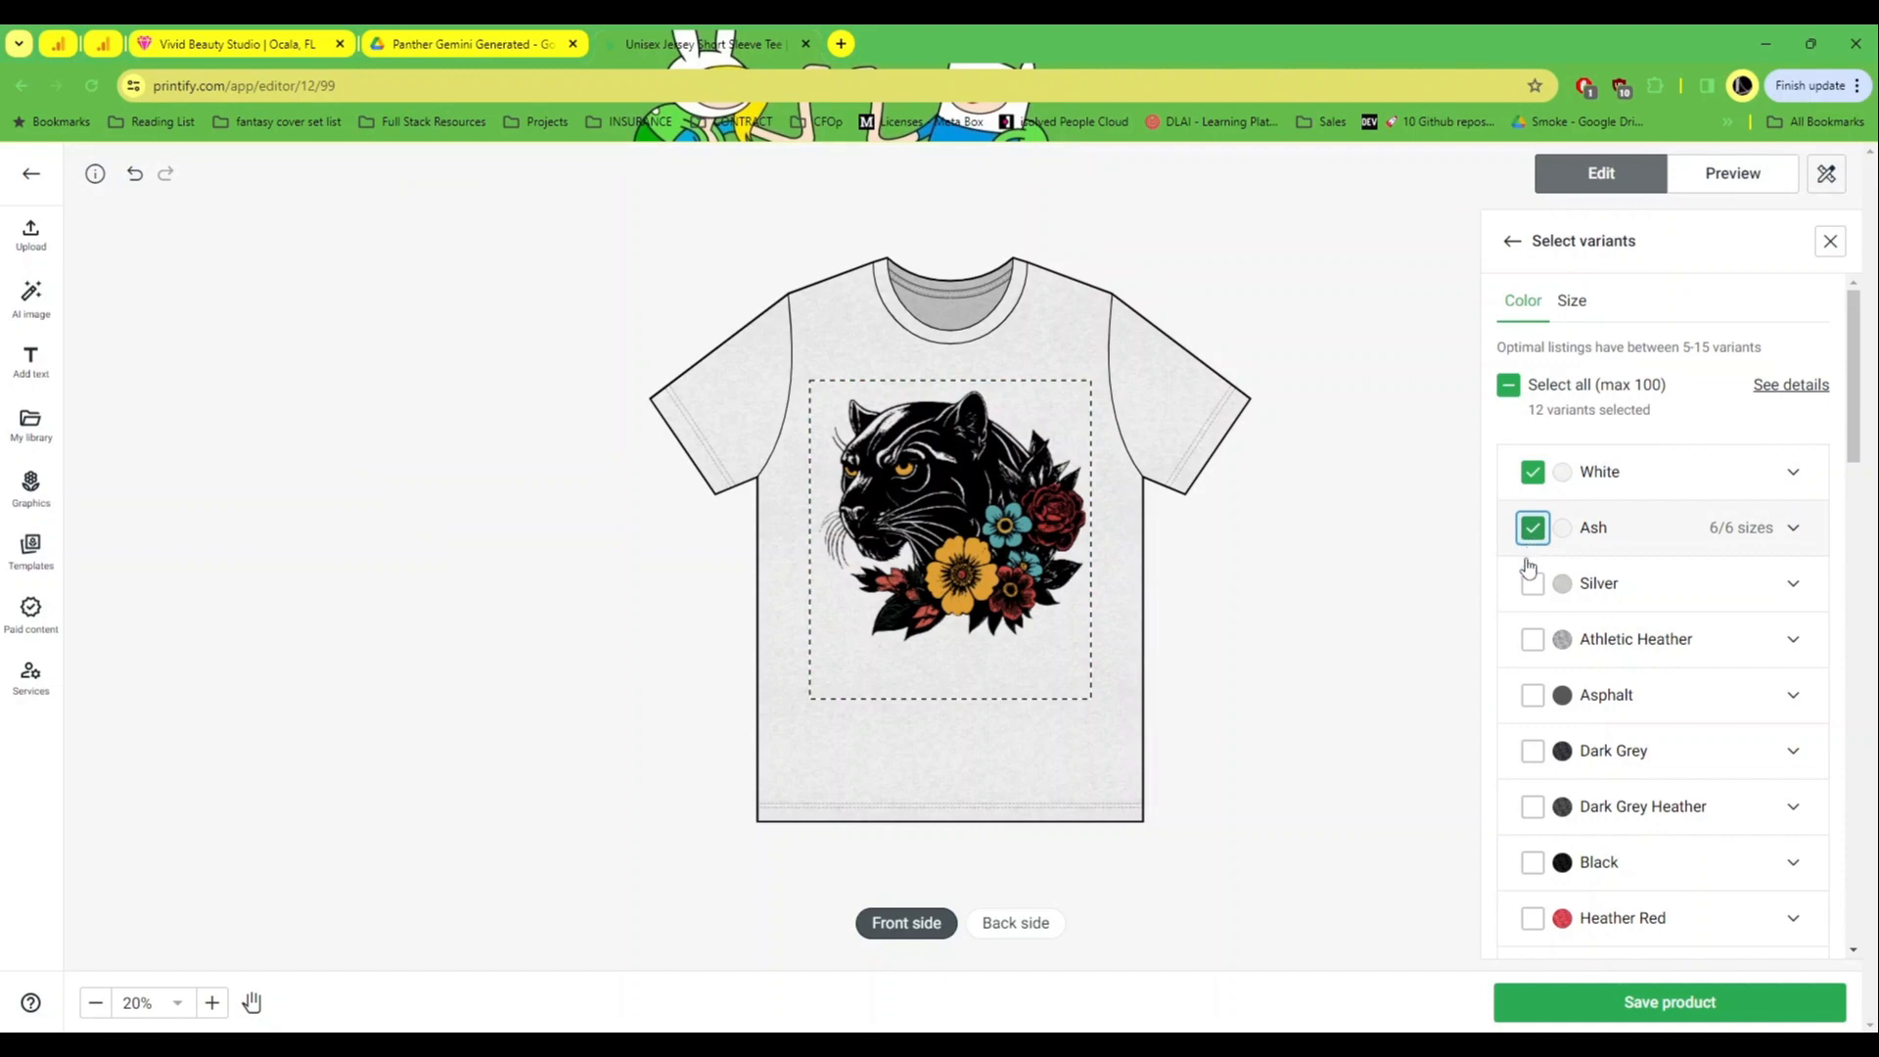
{"action": "left_click", "coordinate": [1532, 585]}
{"action": "left_click", "coordinate": [1533, 585]}
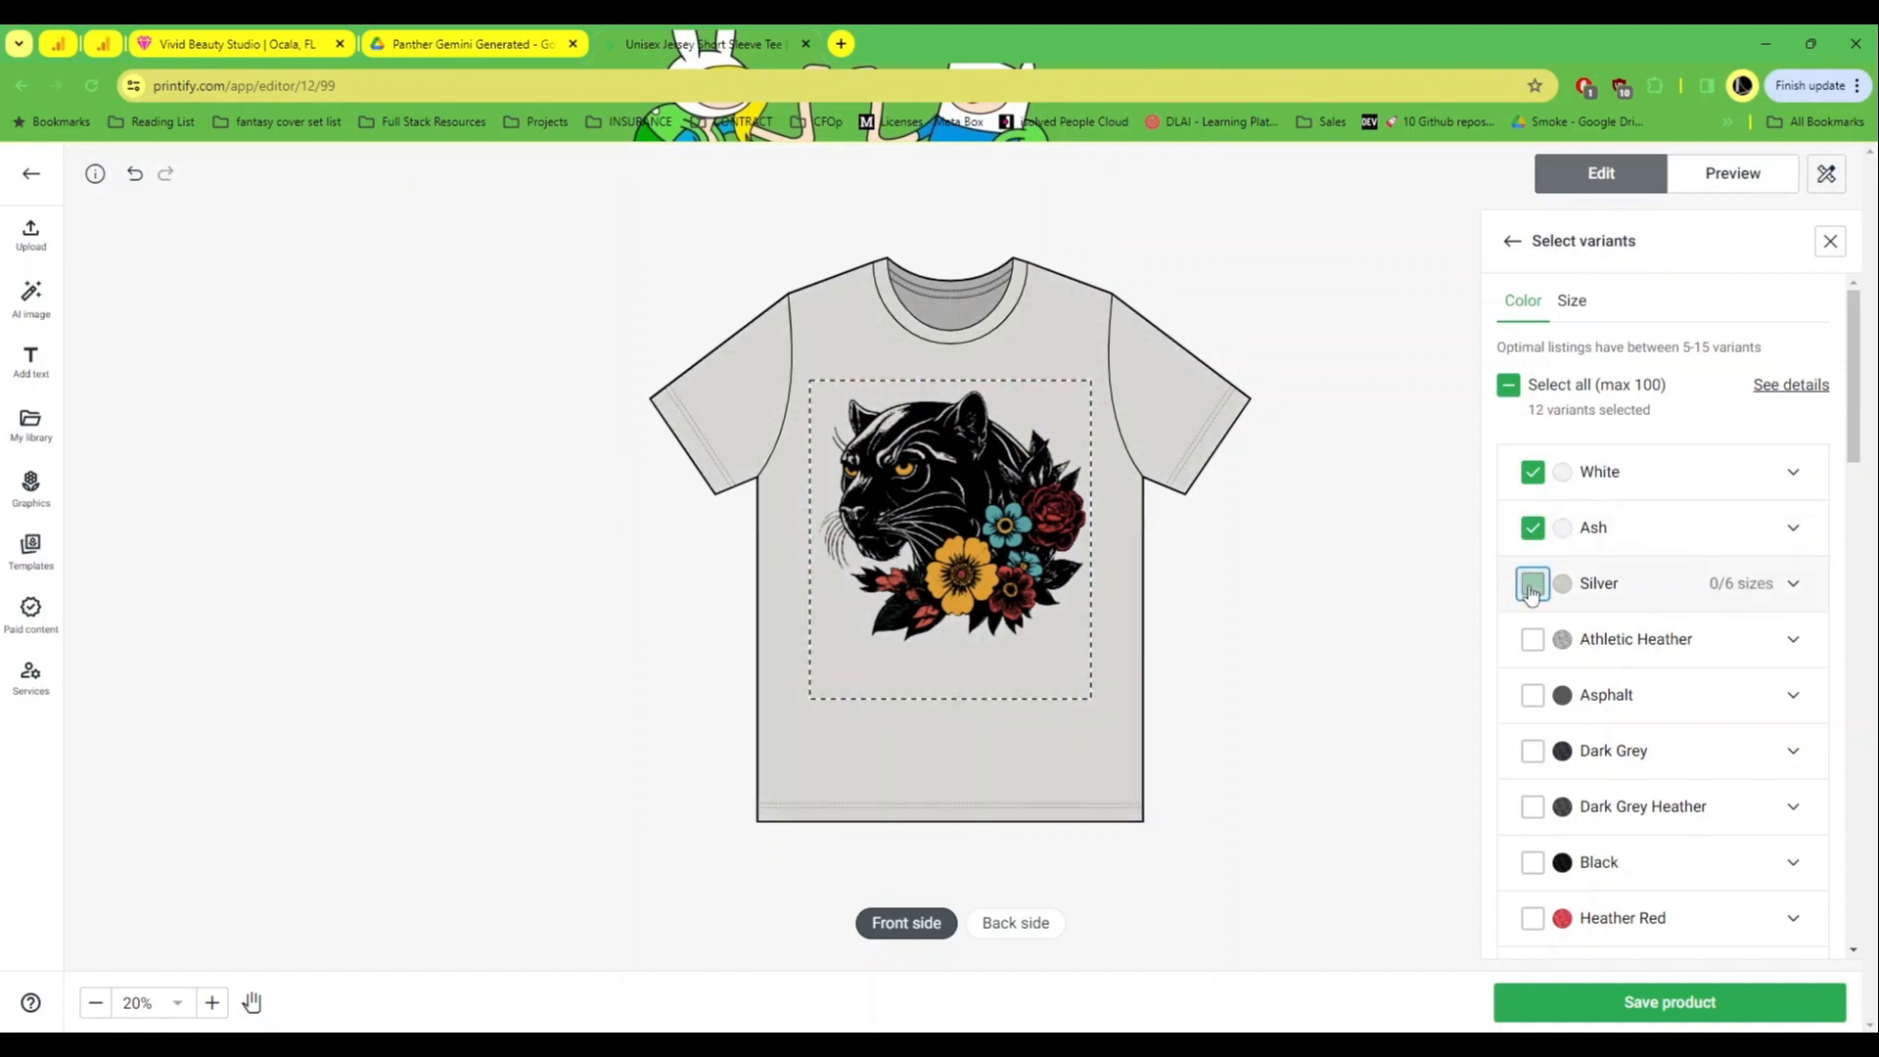
{"action": "left_click", "coordinate": [1534, 641]}
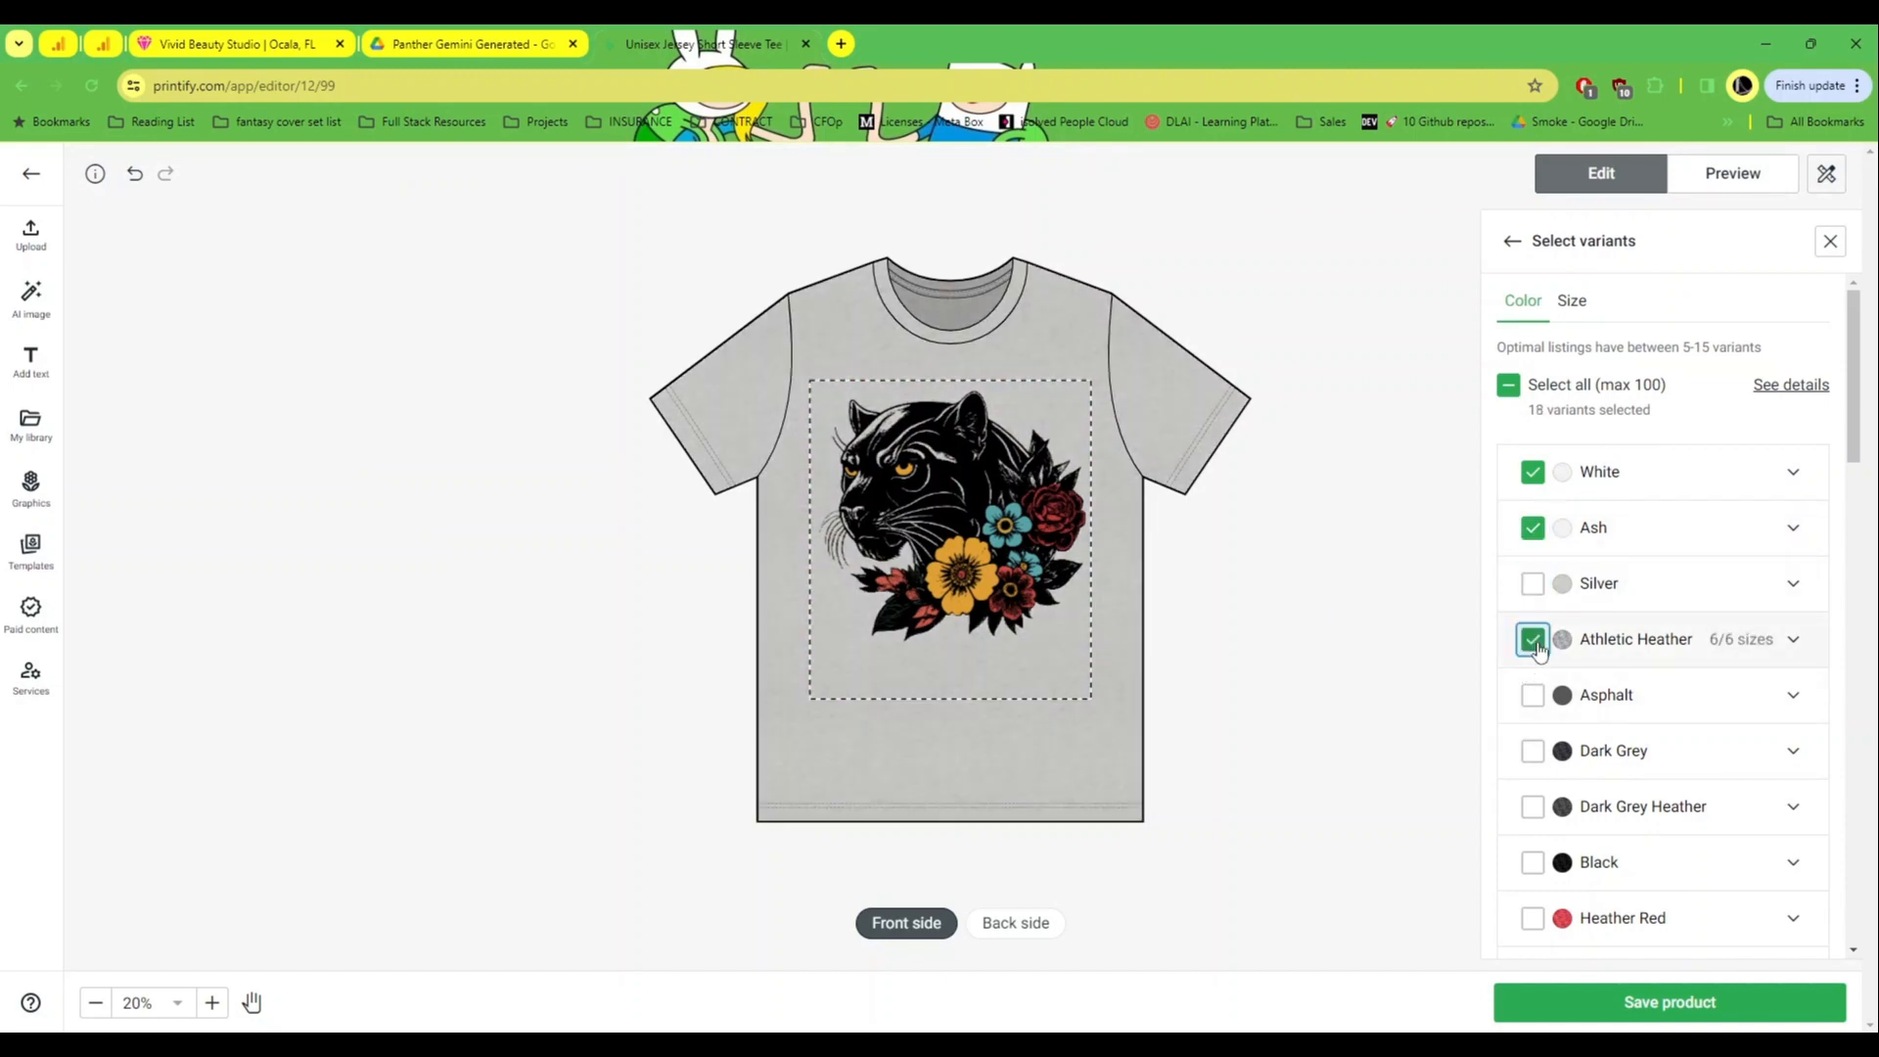
- Try the panther design on the Dark Grey, Heather Red and Maroon shirt colors, deselecting each one again
{"action": "left_click", "coordinate": [1532, 752]}
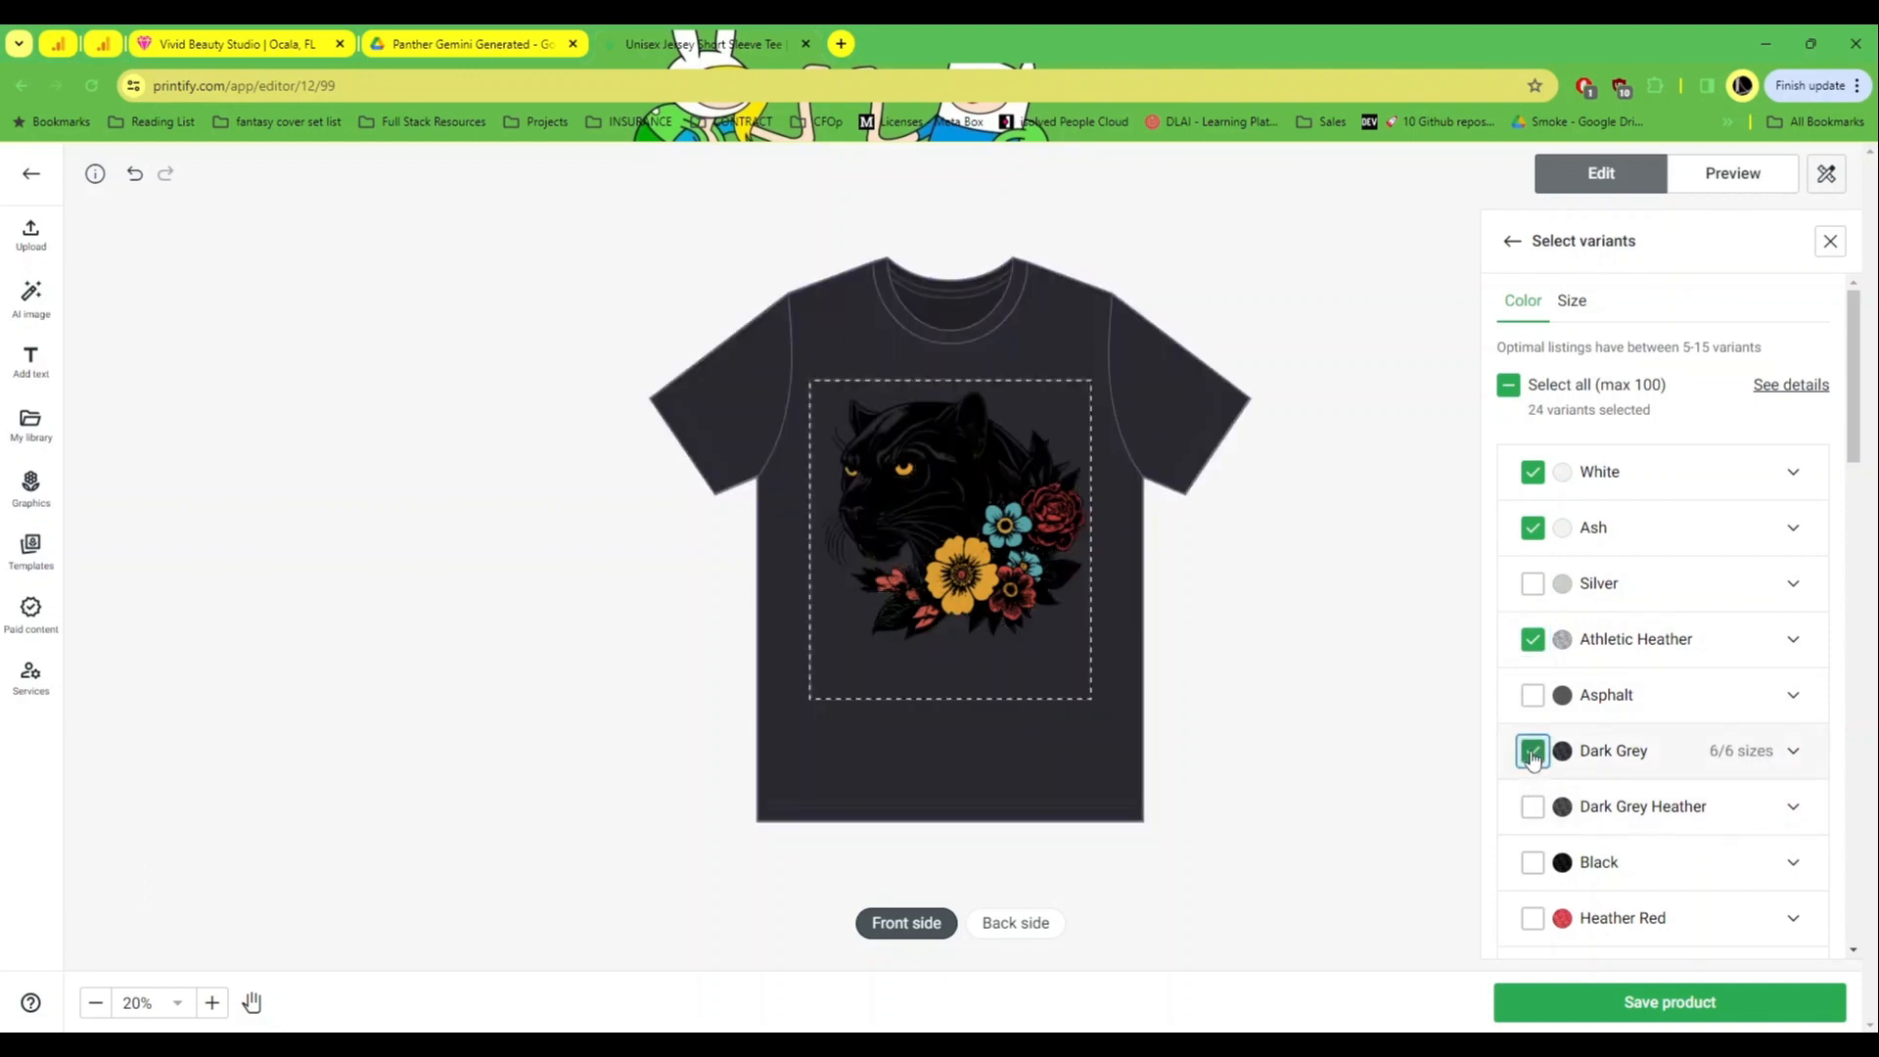
{"action": "left_click", "coordinate": [1532, 752]}
{"action": "scroll", "coordinate": [1532, 751], "scroll_direction": "down", "scroll_amount": 2}
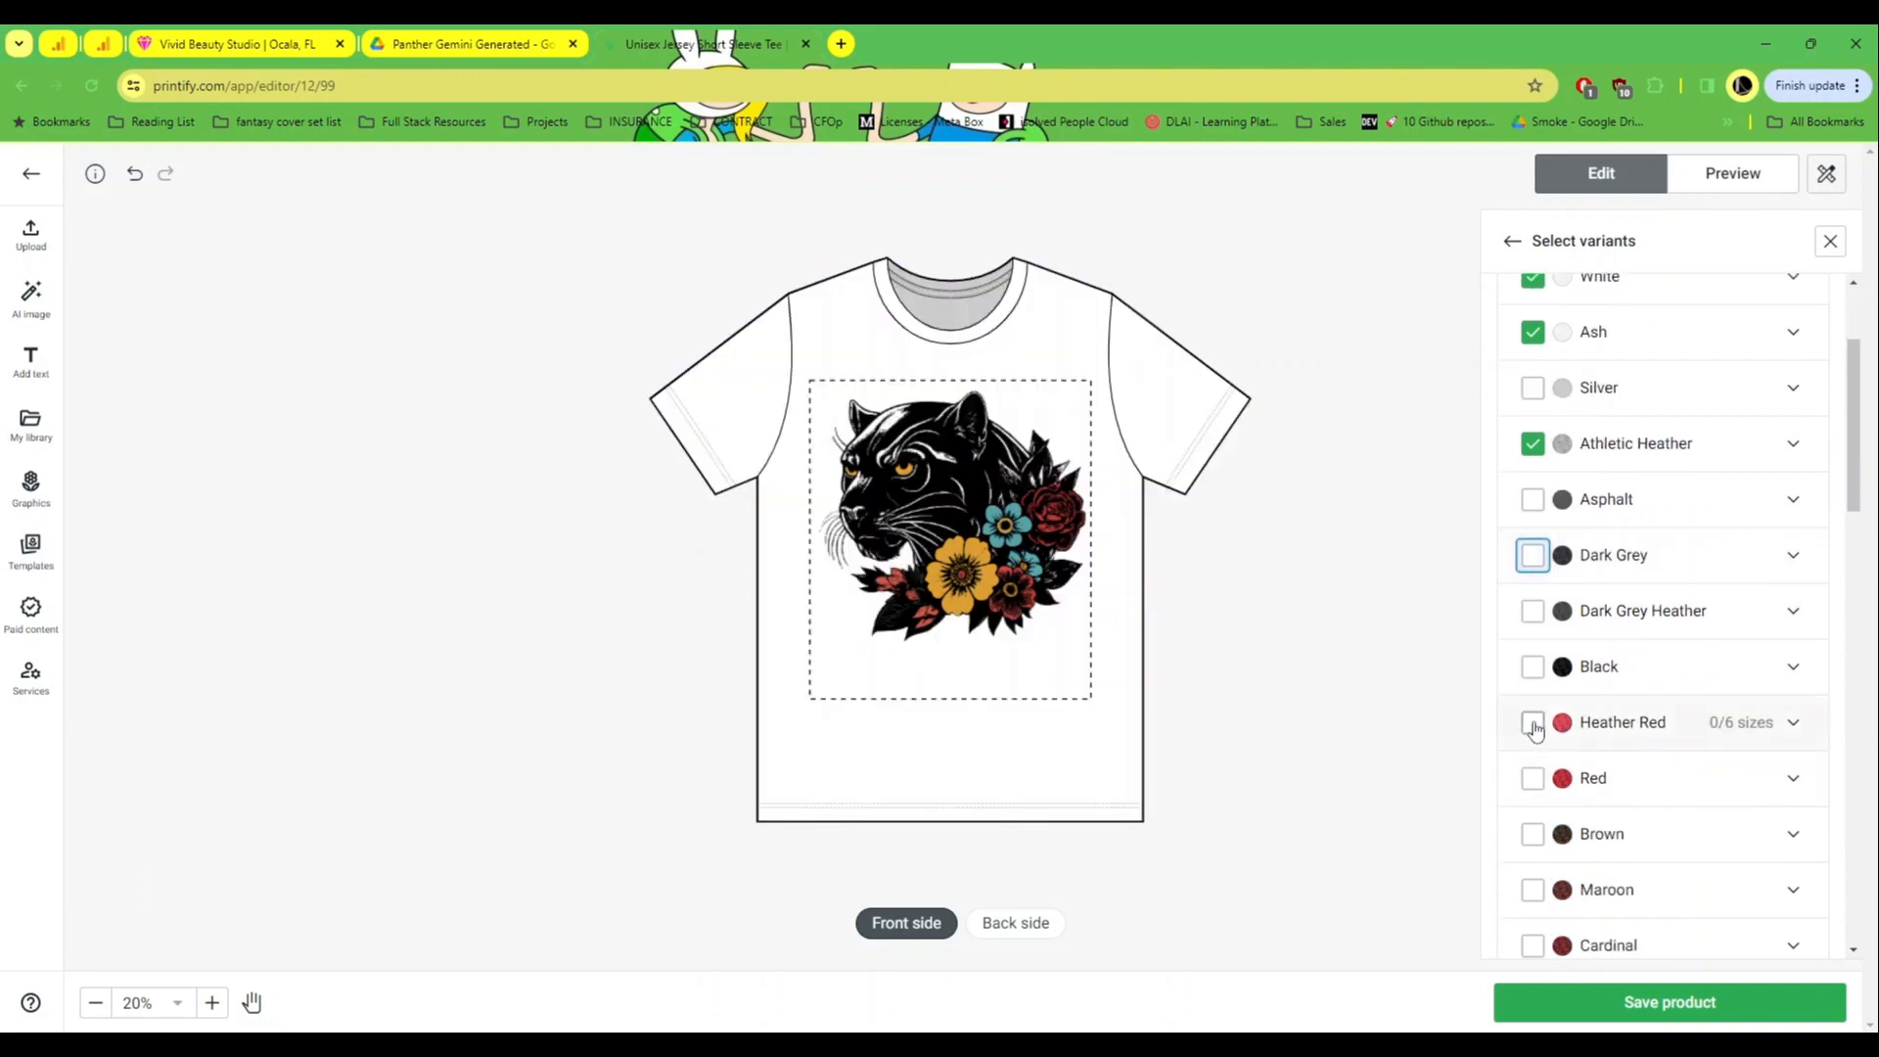
{"action": "left_click", "coordinate": [1533, 724]}
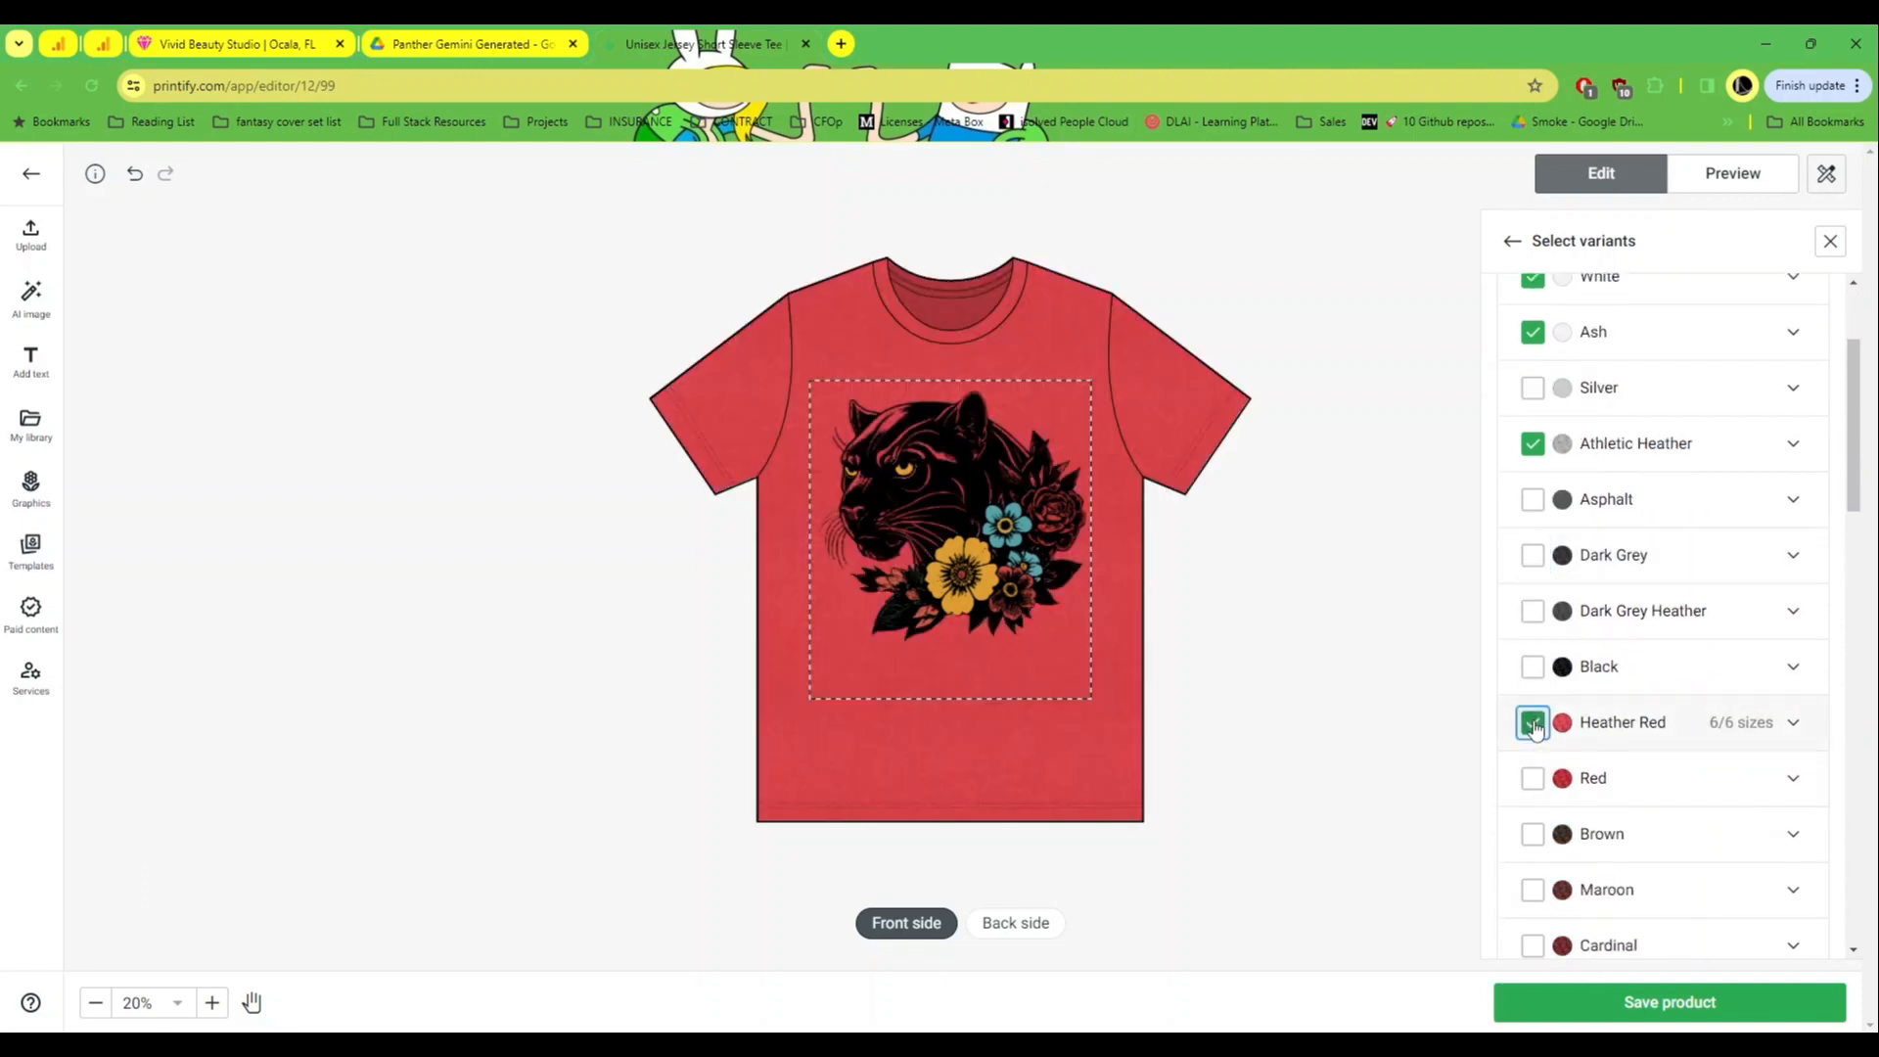
{"action": "left_click", "coordinate": [1532, 722]}
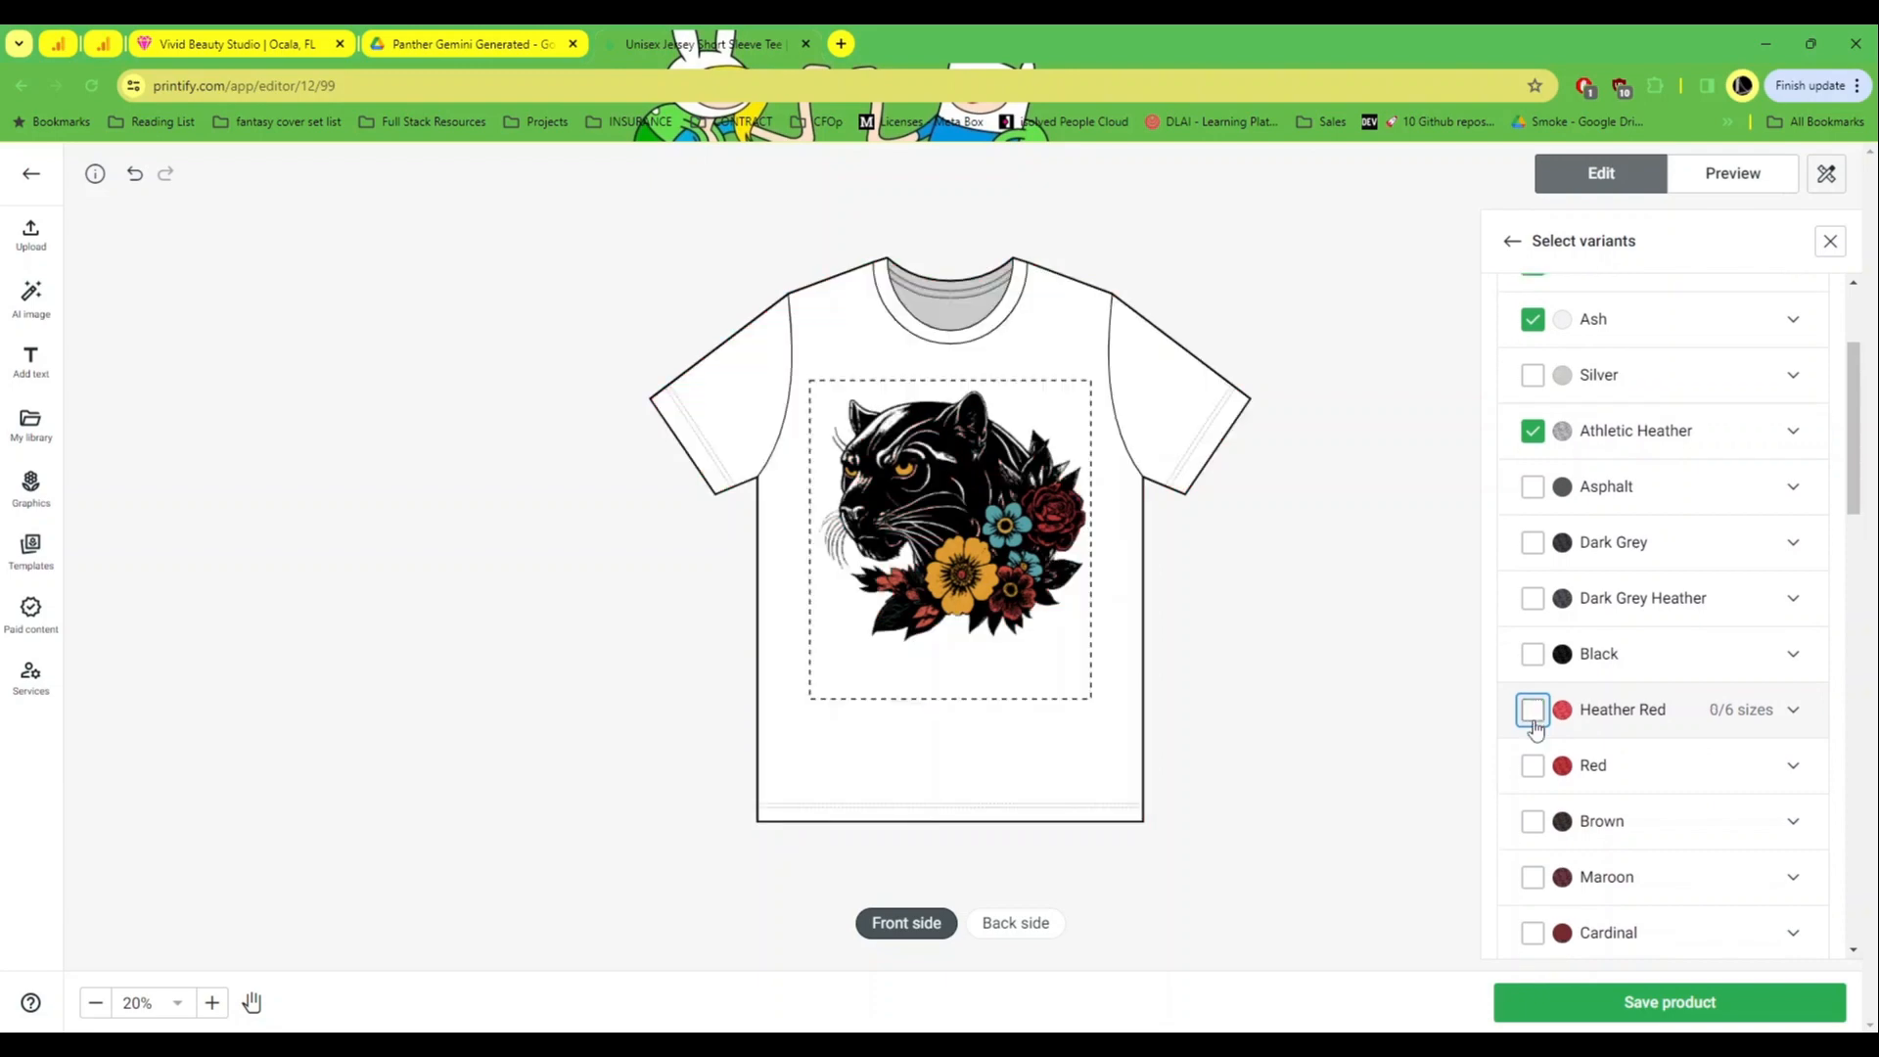
{"action": "scroll", "coordinate": [1533, 724], "scroll_direction": "down", "scroll_amount": 2}
{"action": "left_click", "coordinate": [1533, 697]}
{"action": "left_click", "coordinate": [1532, 696]}
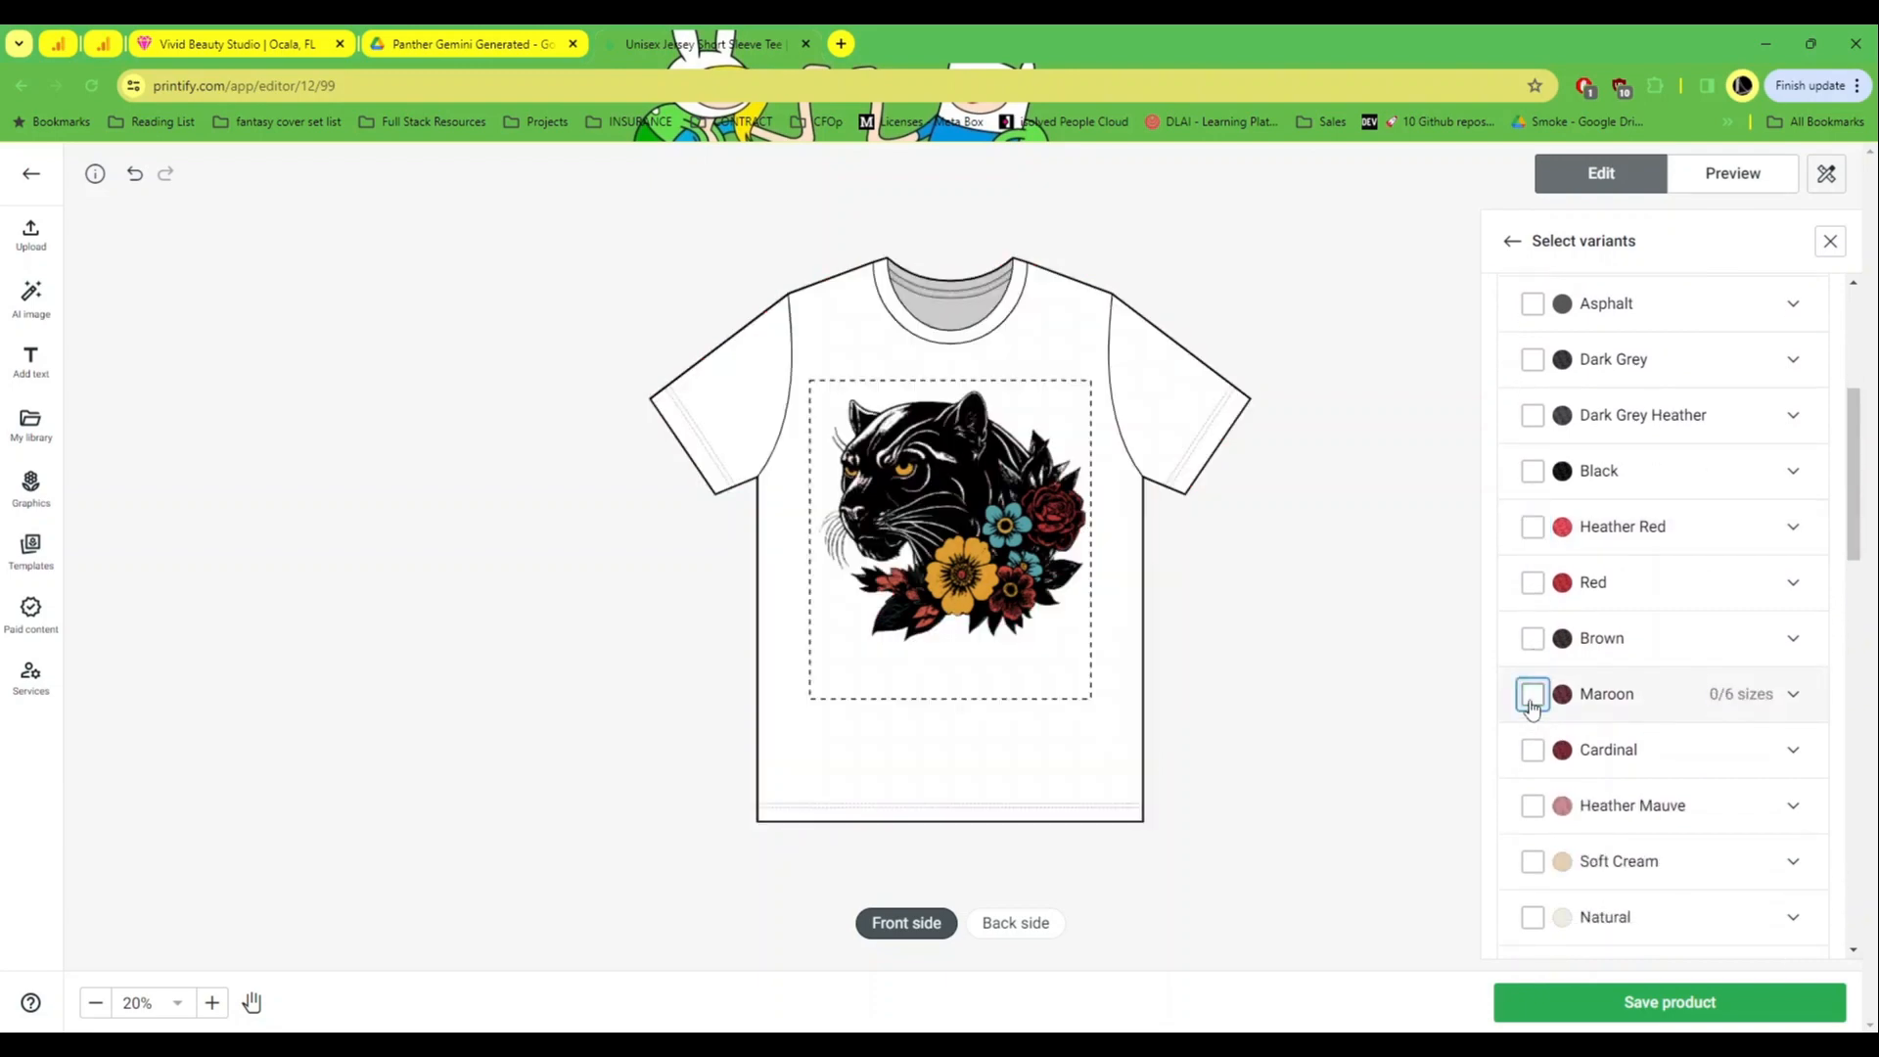
- Compare the design on Heather Mauve and Soft Cream shirts, and keep only Heather Mauve as a variant
{"action": "scroll", "coordinate": [1532, 700], "scroll_direction": "down", "scroll_amount": 2}
{"action": "left_click", "coordinate": [1531, 611]}
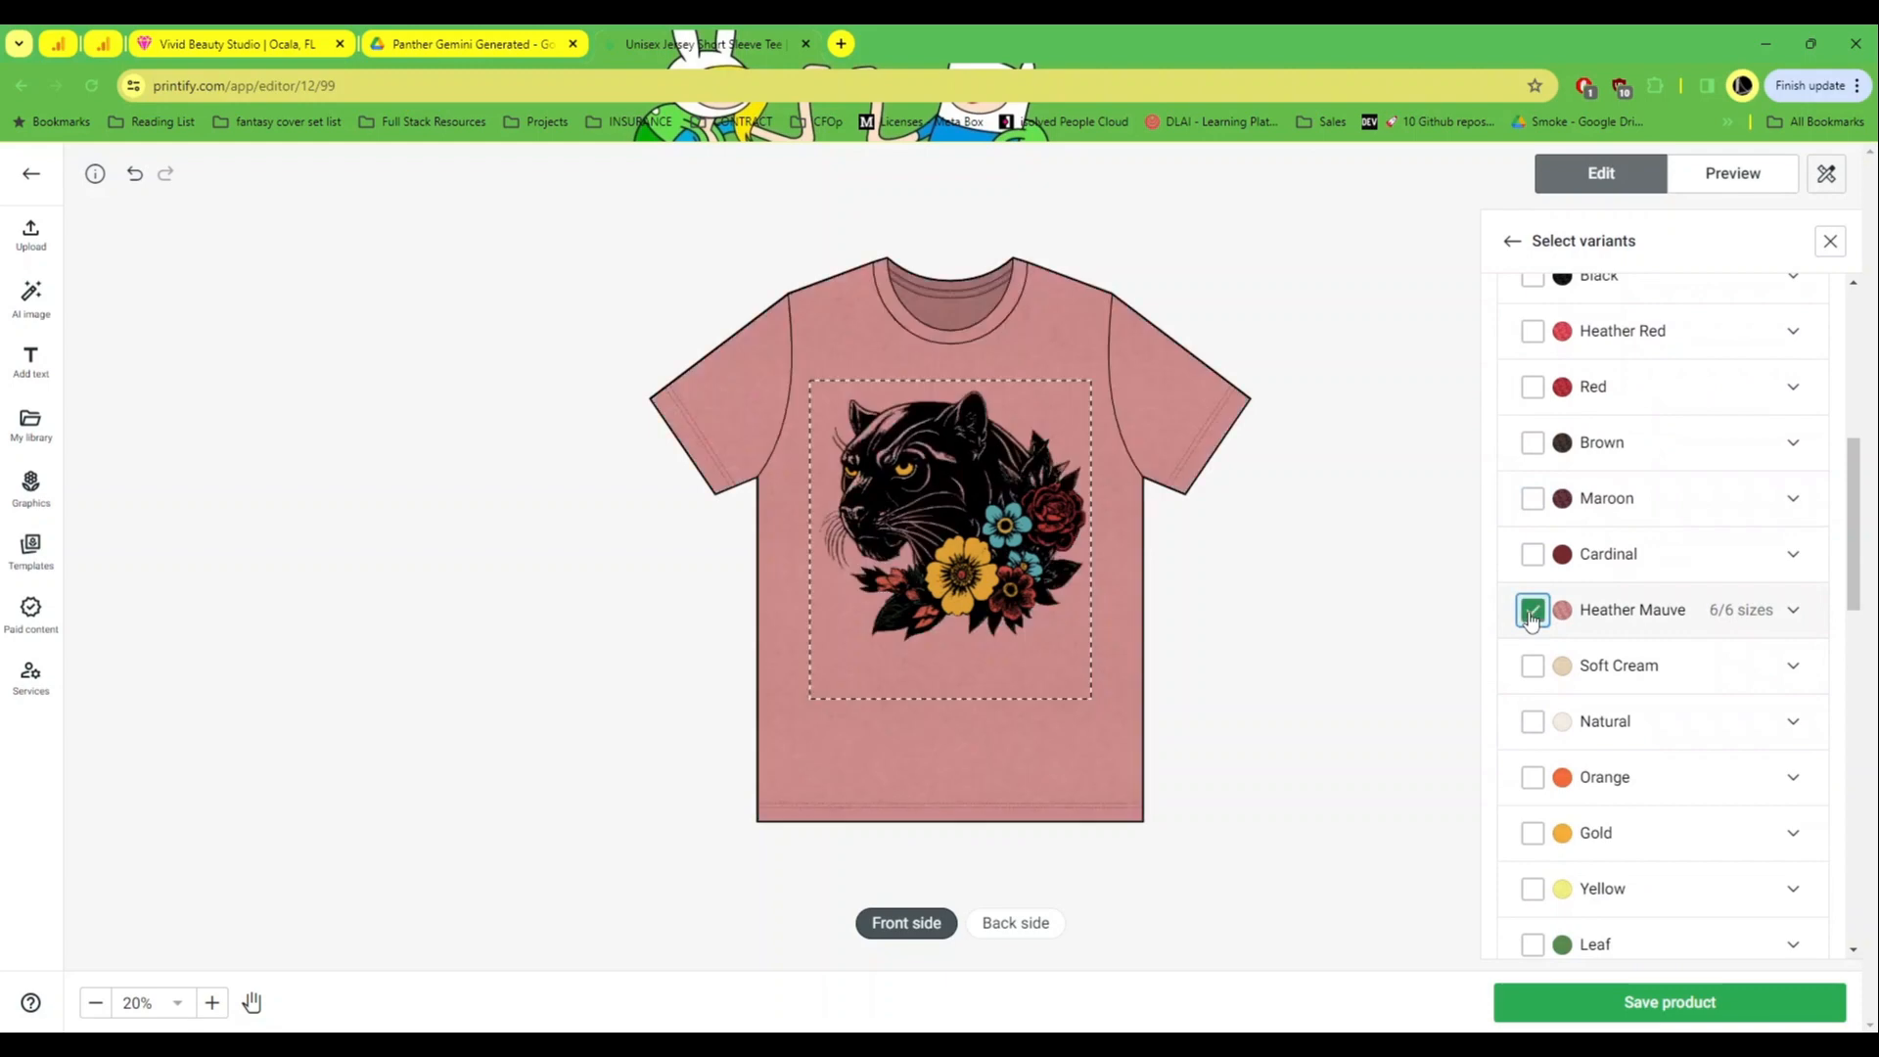
{"action": "left_click", "coordinate": [1531, 612]}
{"action": "left_click", "coordinate": [1532, 666]}
{"action": "left_click", "coordinate": [1532, 666]}
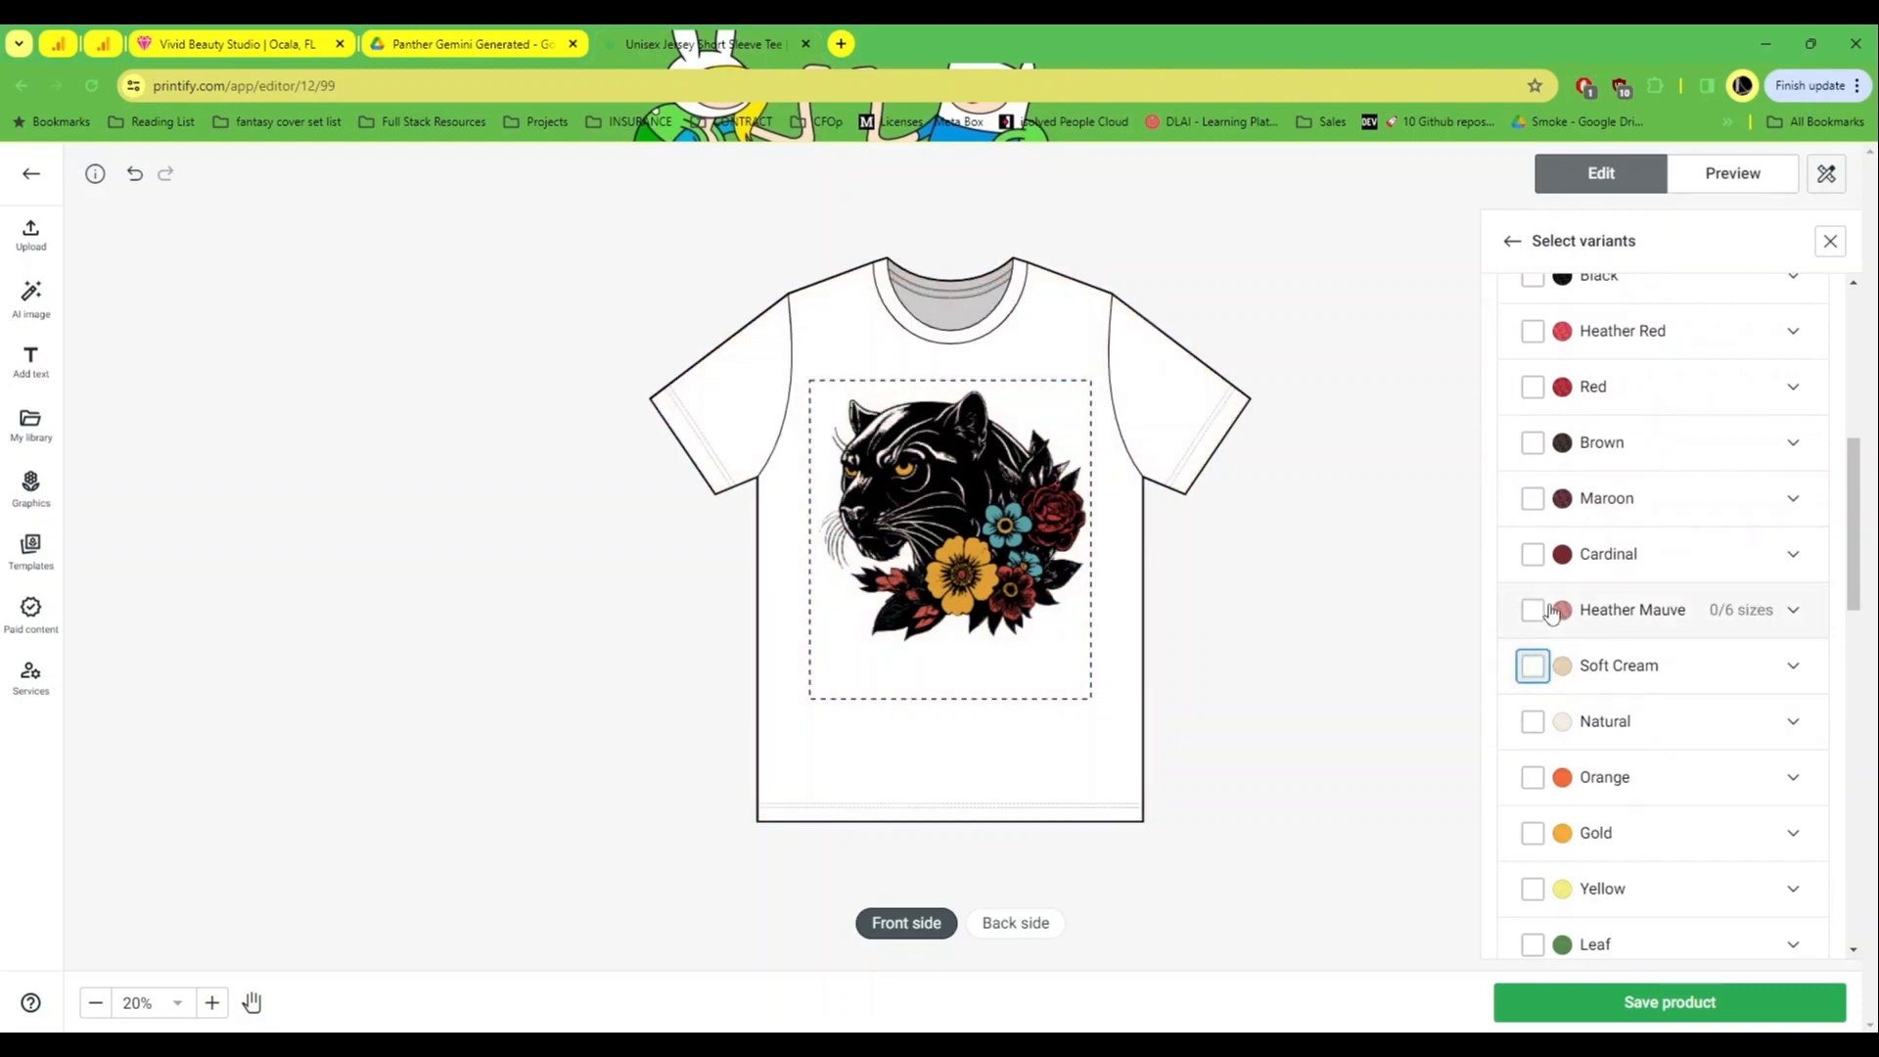
{"action": "left_click", "coordinate": [1532, 612]}
- Add the Yellow shirt color and look through the remaining green and blue color variants
{"action": "scroll", "coordinate": [1533, 700], "scroll_direction": "down", "scroll_amount": 2}
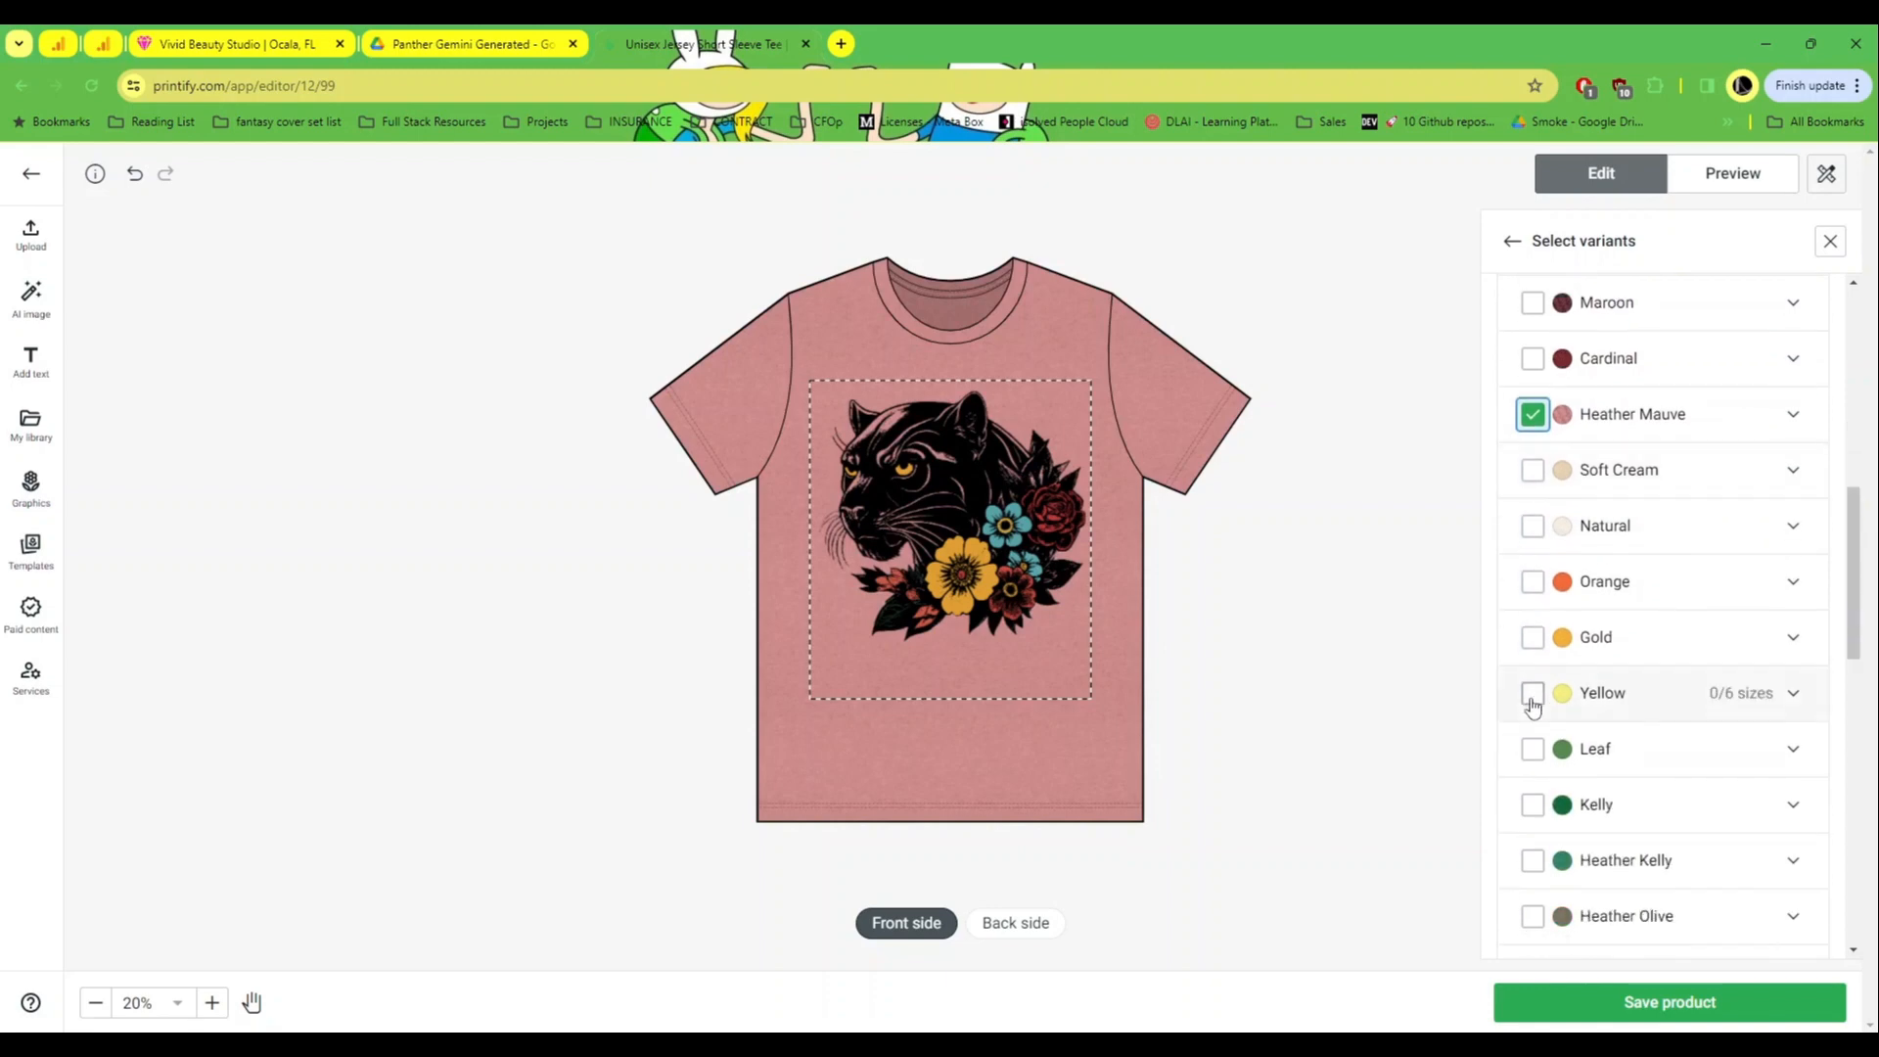
{"action": "left_click", "coordinate": [1532, 695]}
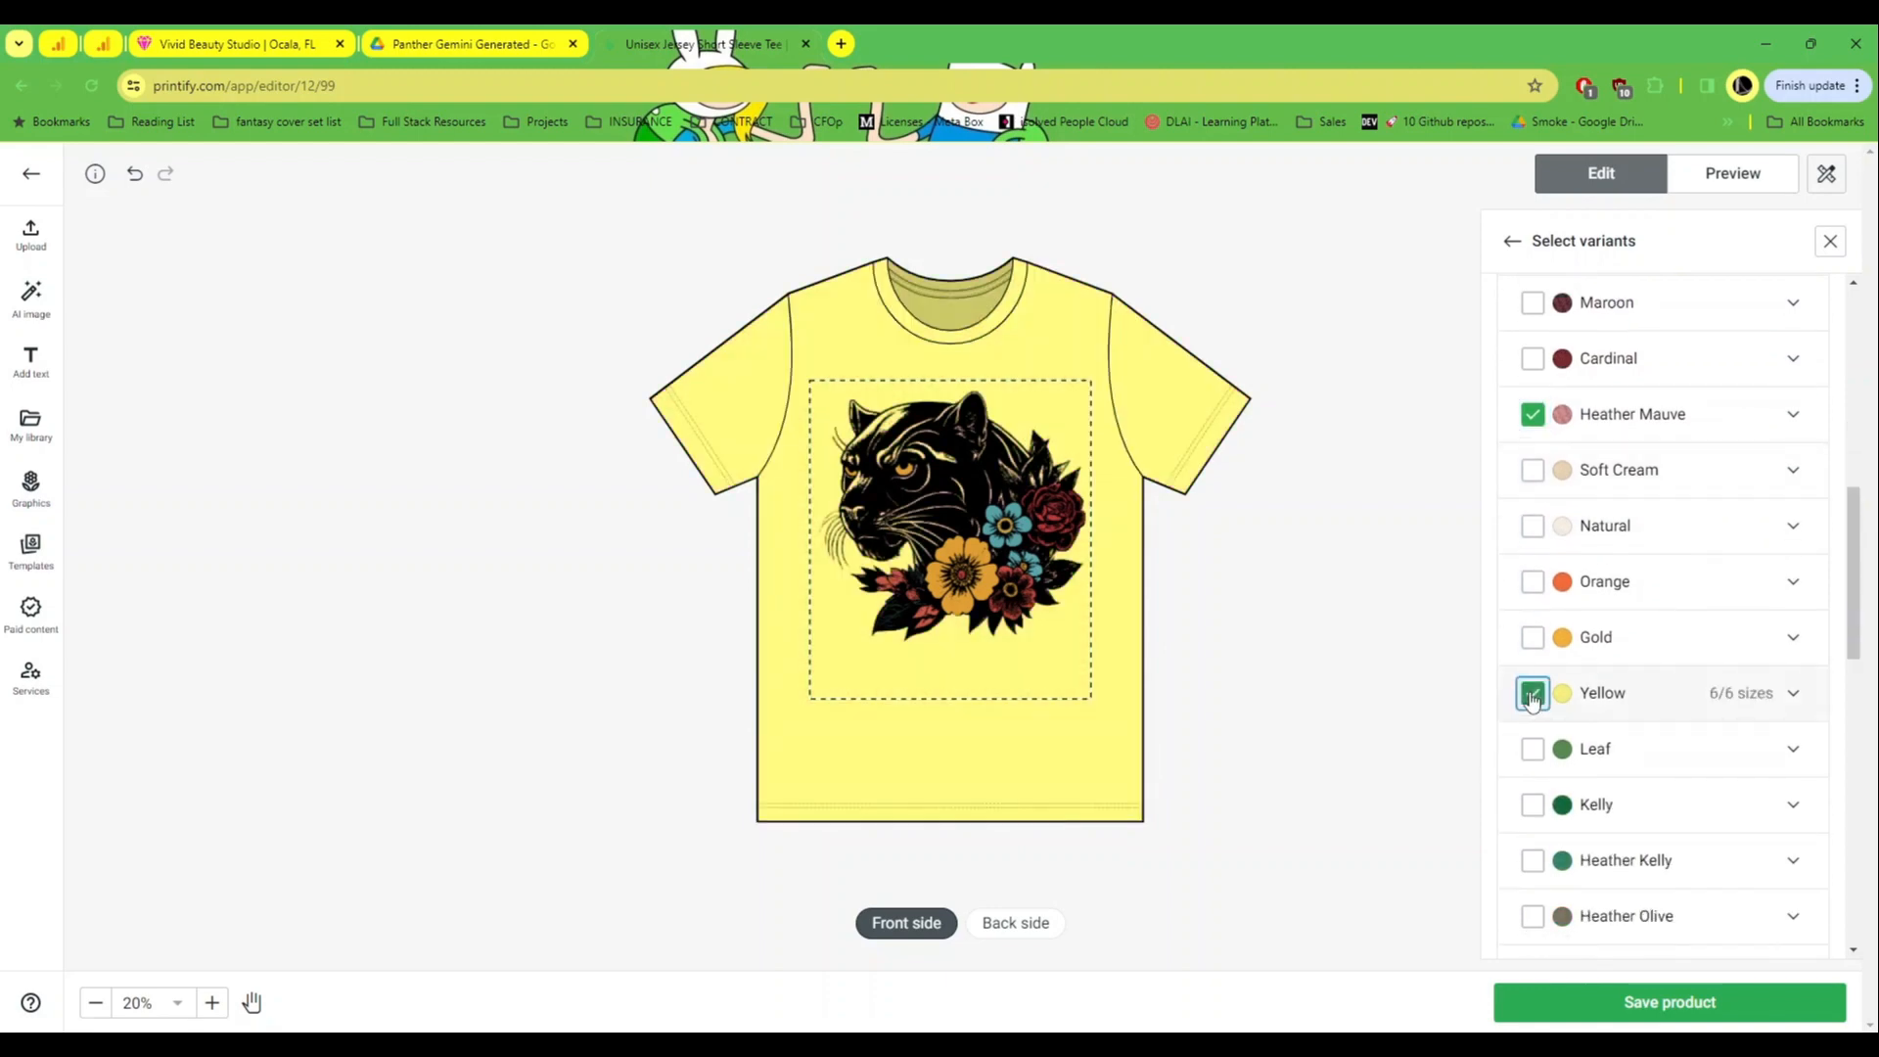
{"action": "scroll", "coordinate": [1586, 783], "scroll_direction": "down", "scroll_amount": 4}
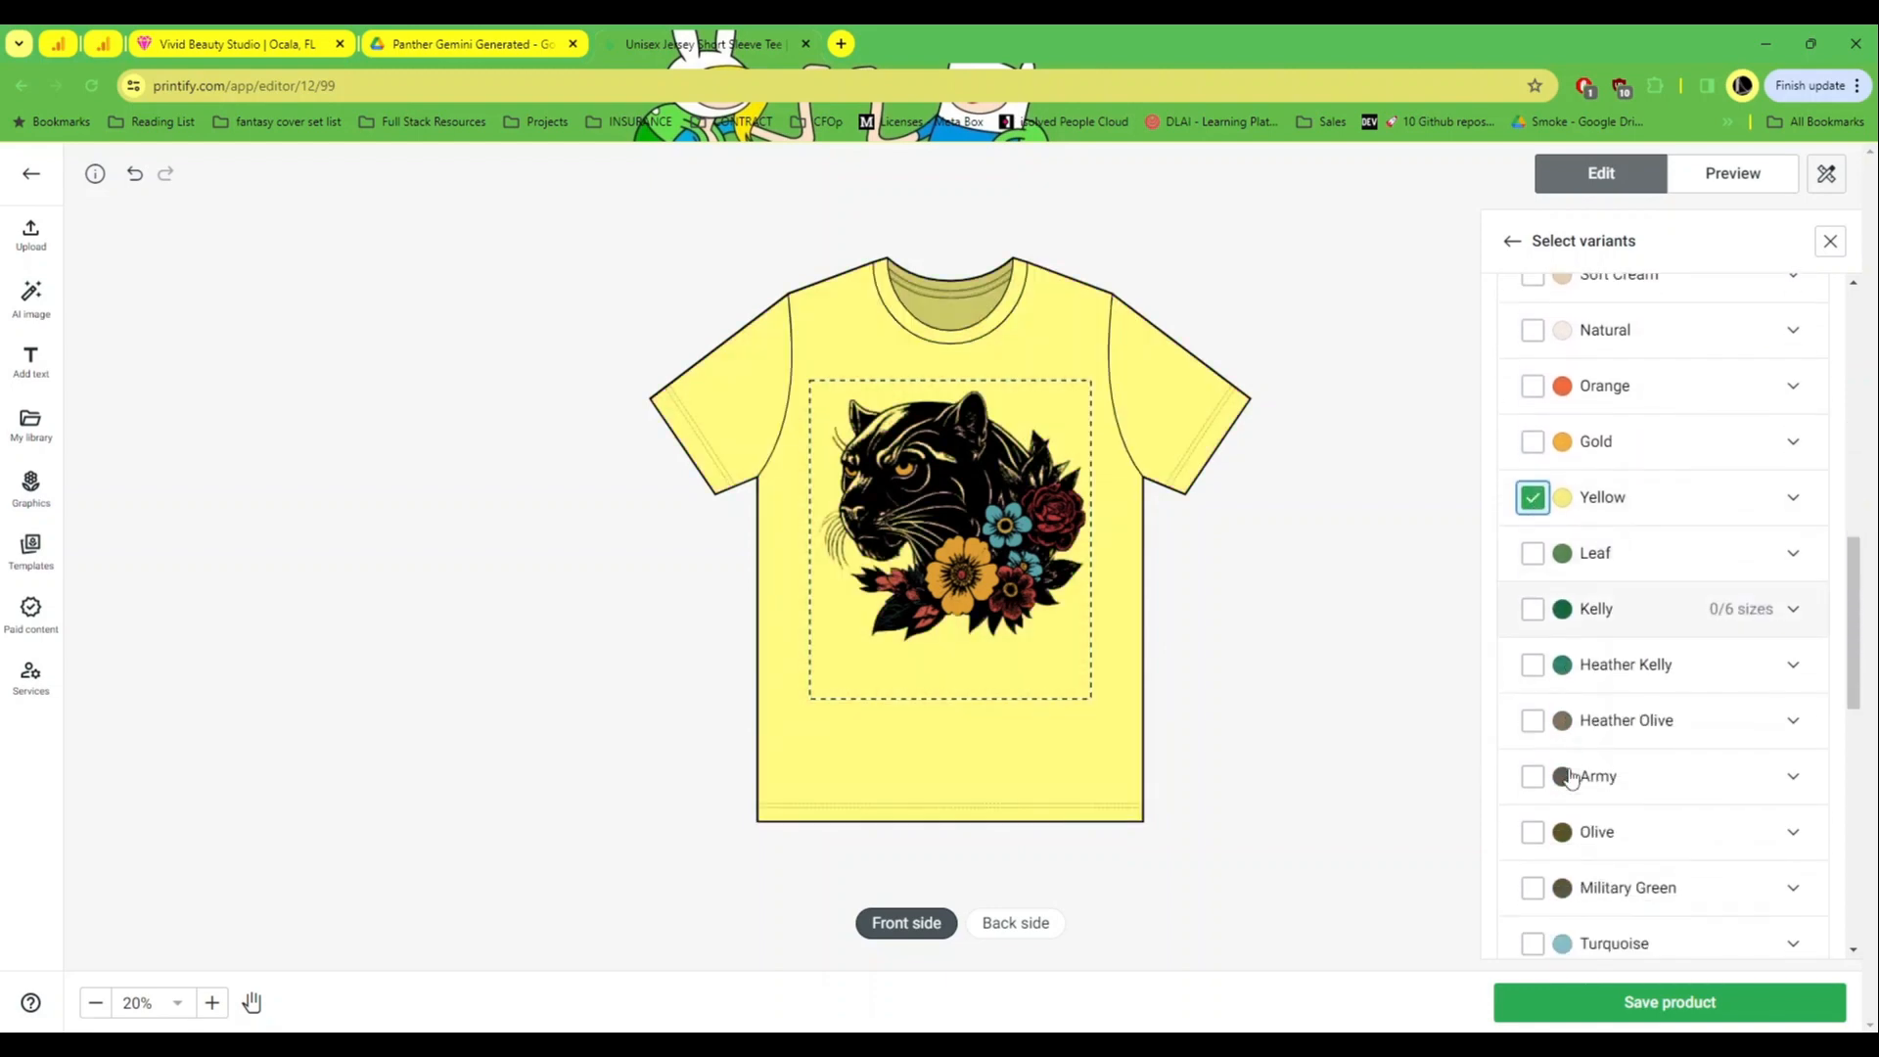
{"action": "scroll", "coordinate": [1568, 779], "scroll_direction": "down", "scroll_amount": 3}
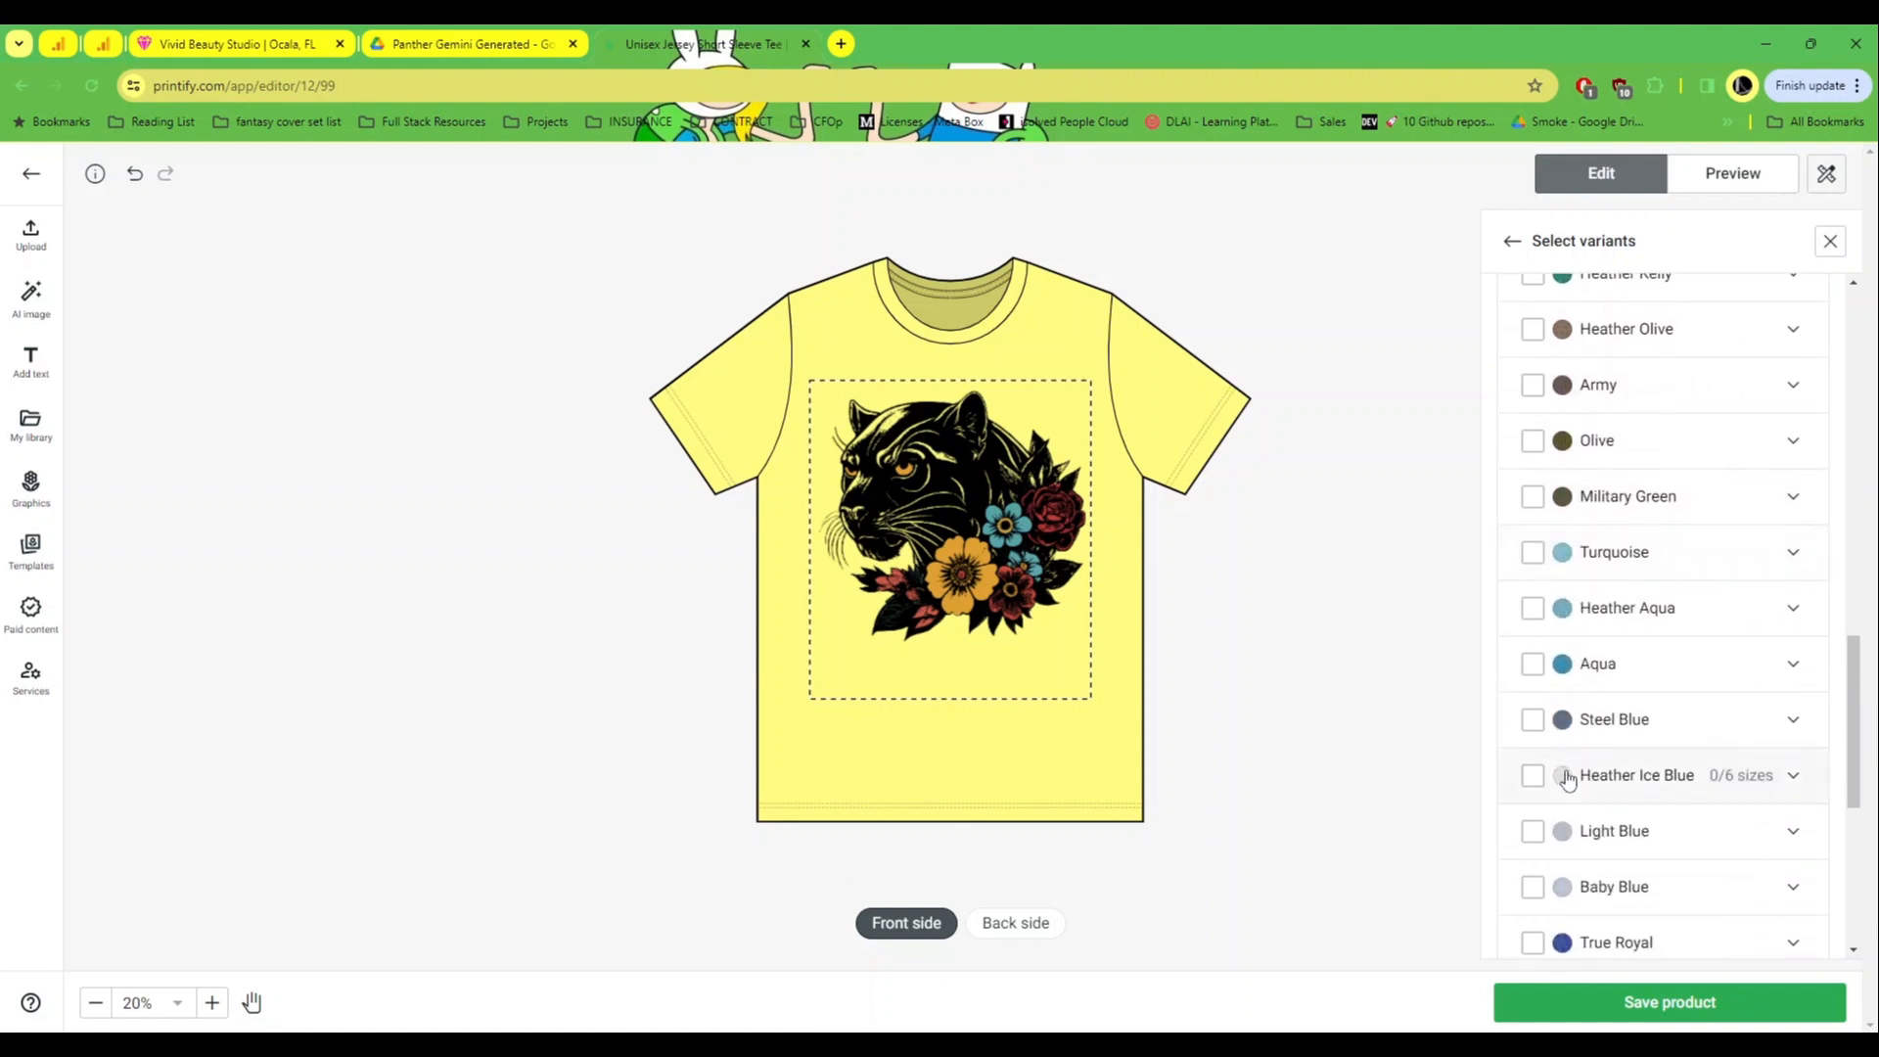
{"action": "scroll", "coordinate": [1568, 779], "scroll_direction": "up", "scroll_amount": 7}
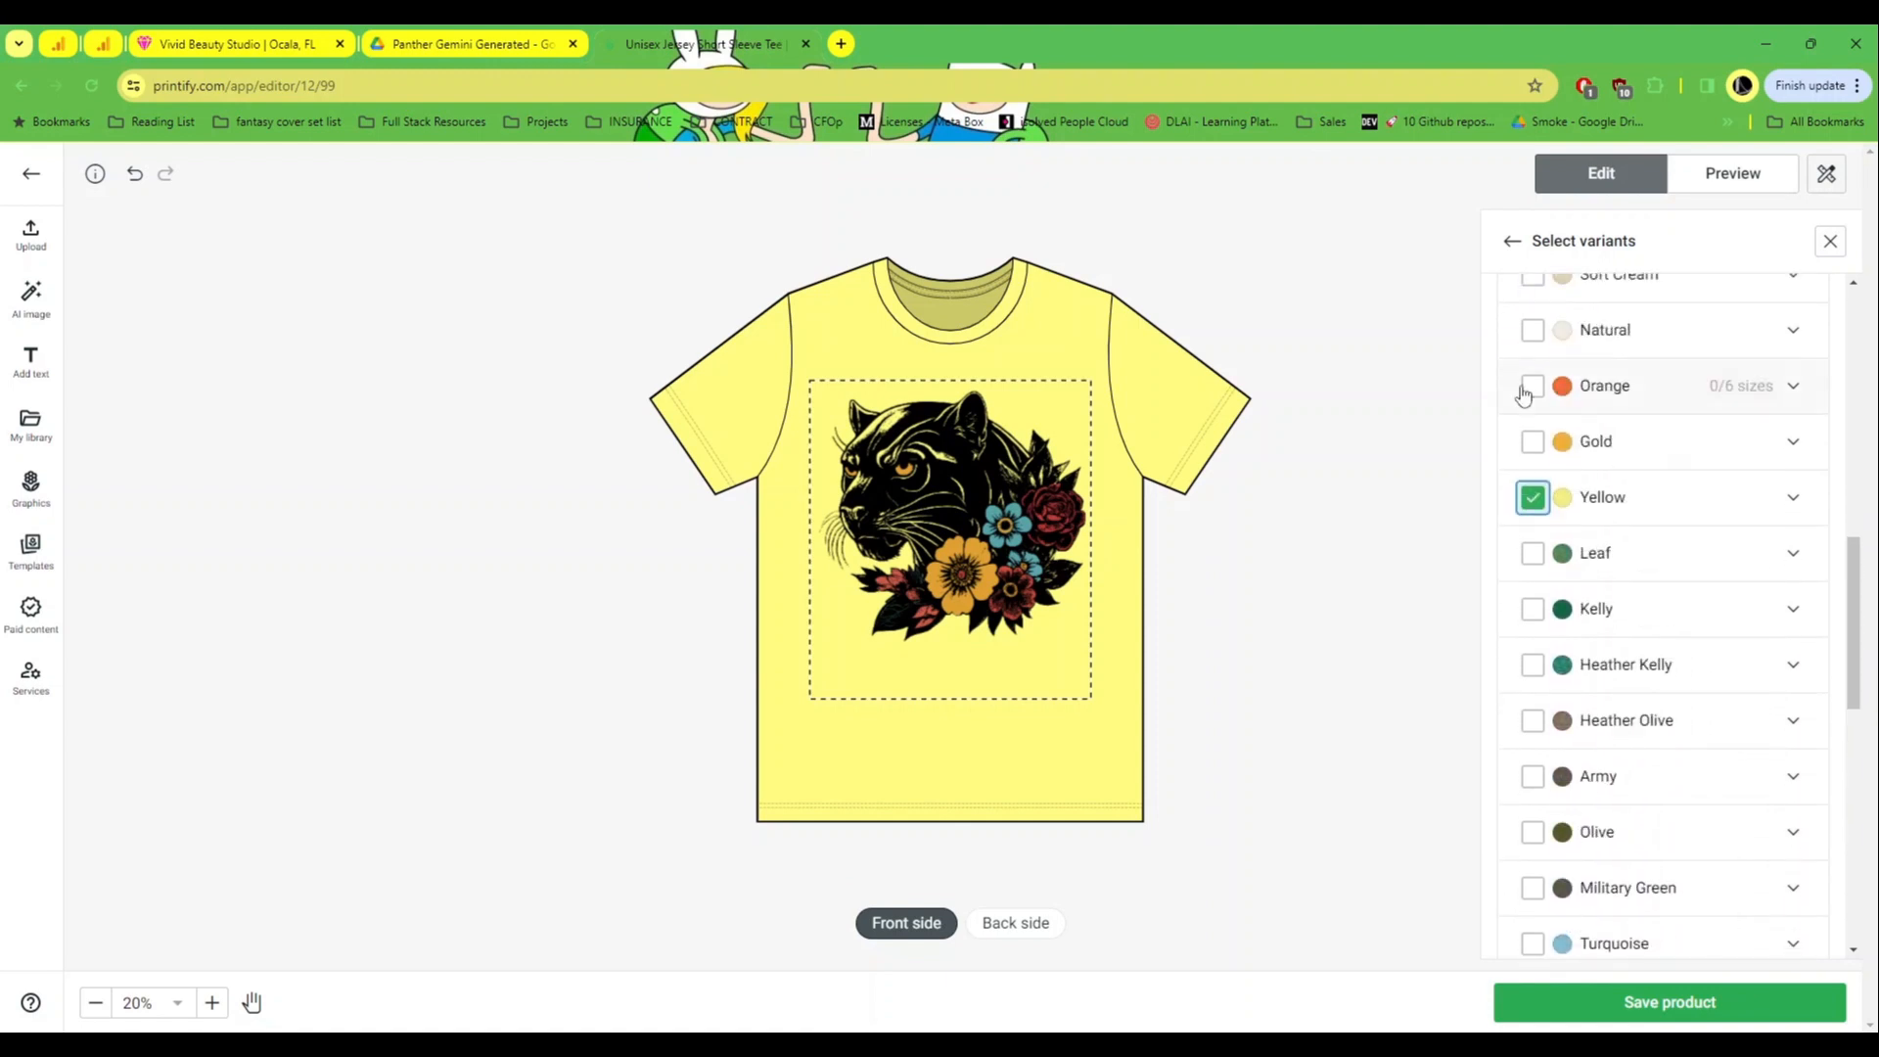
- Remove the Yellow shirt color and try the panther design on Gold, deselecting it again
{"action": "left_click", "coordinate": [1533, 497]}
{"action": "left_click", "coordinate": [1532, 442]}
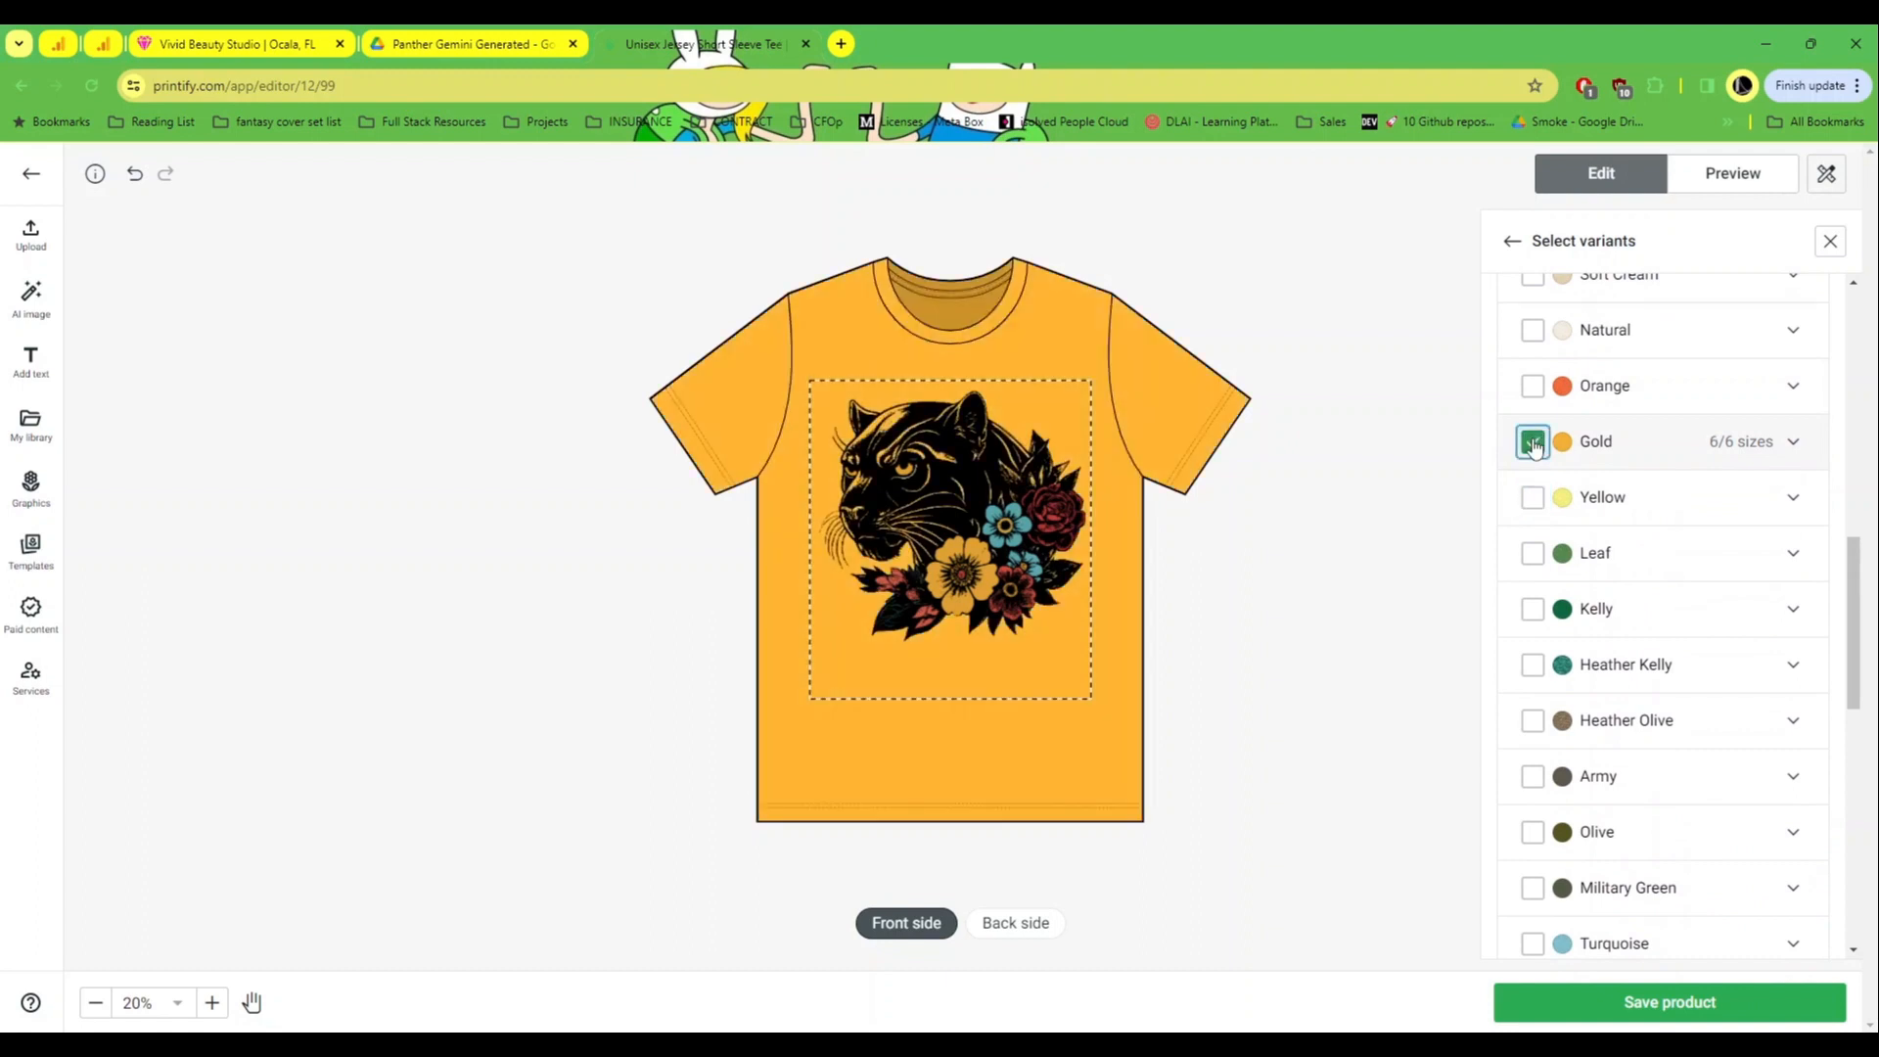
{"action": "left_click", "coordinate": [1532, 442]}
- Add the Turquoise and Light Blue shirt colors, trying out Baby Blue in between without keeping it
{"action": "scroll", "coordinate": [1560, 519], "scroll_direction": "down", "scroll_amount": 4}
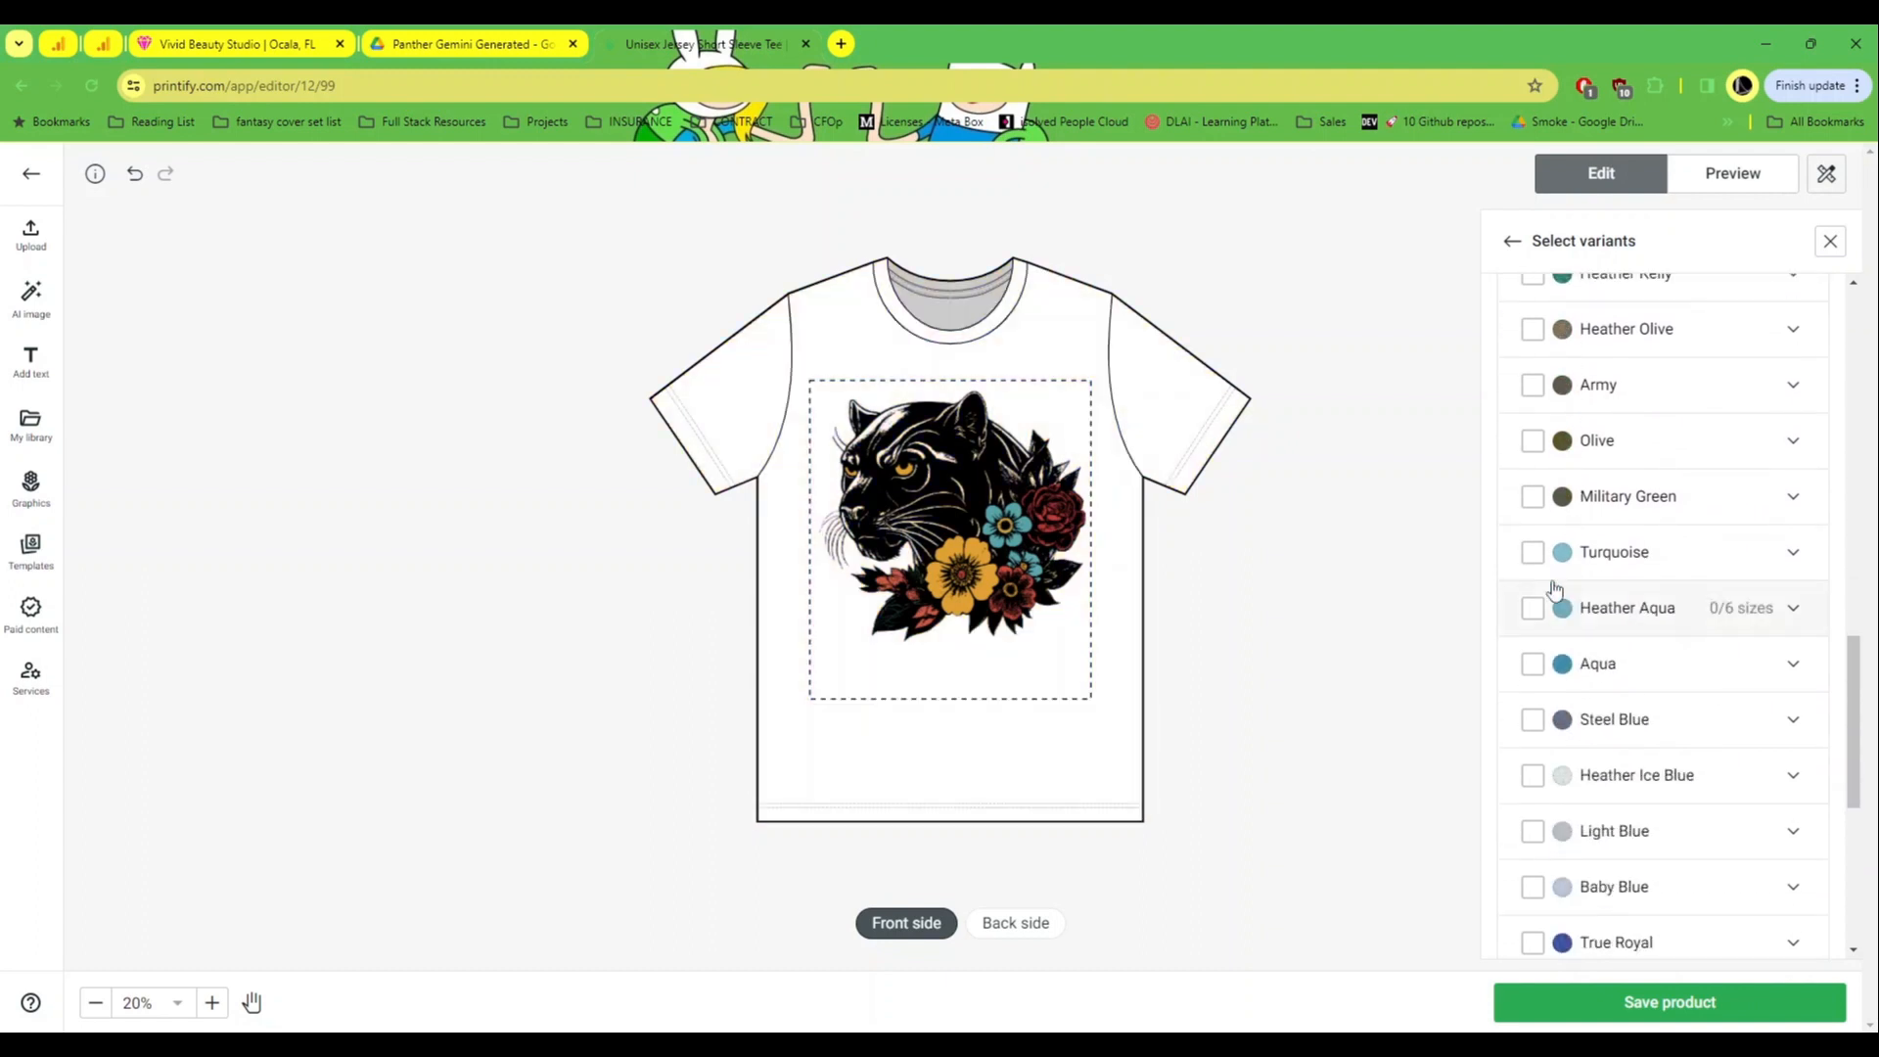
{"action": "left_click", "coordinate": [1533, 551]}
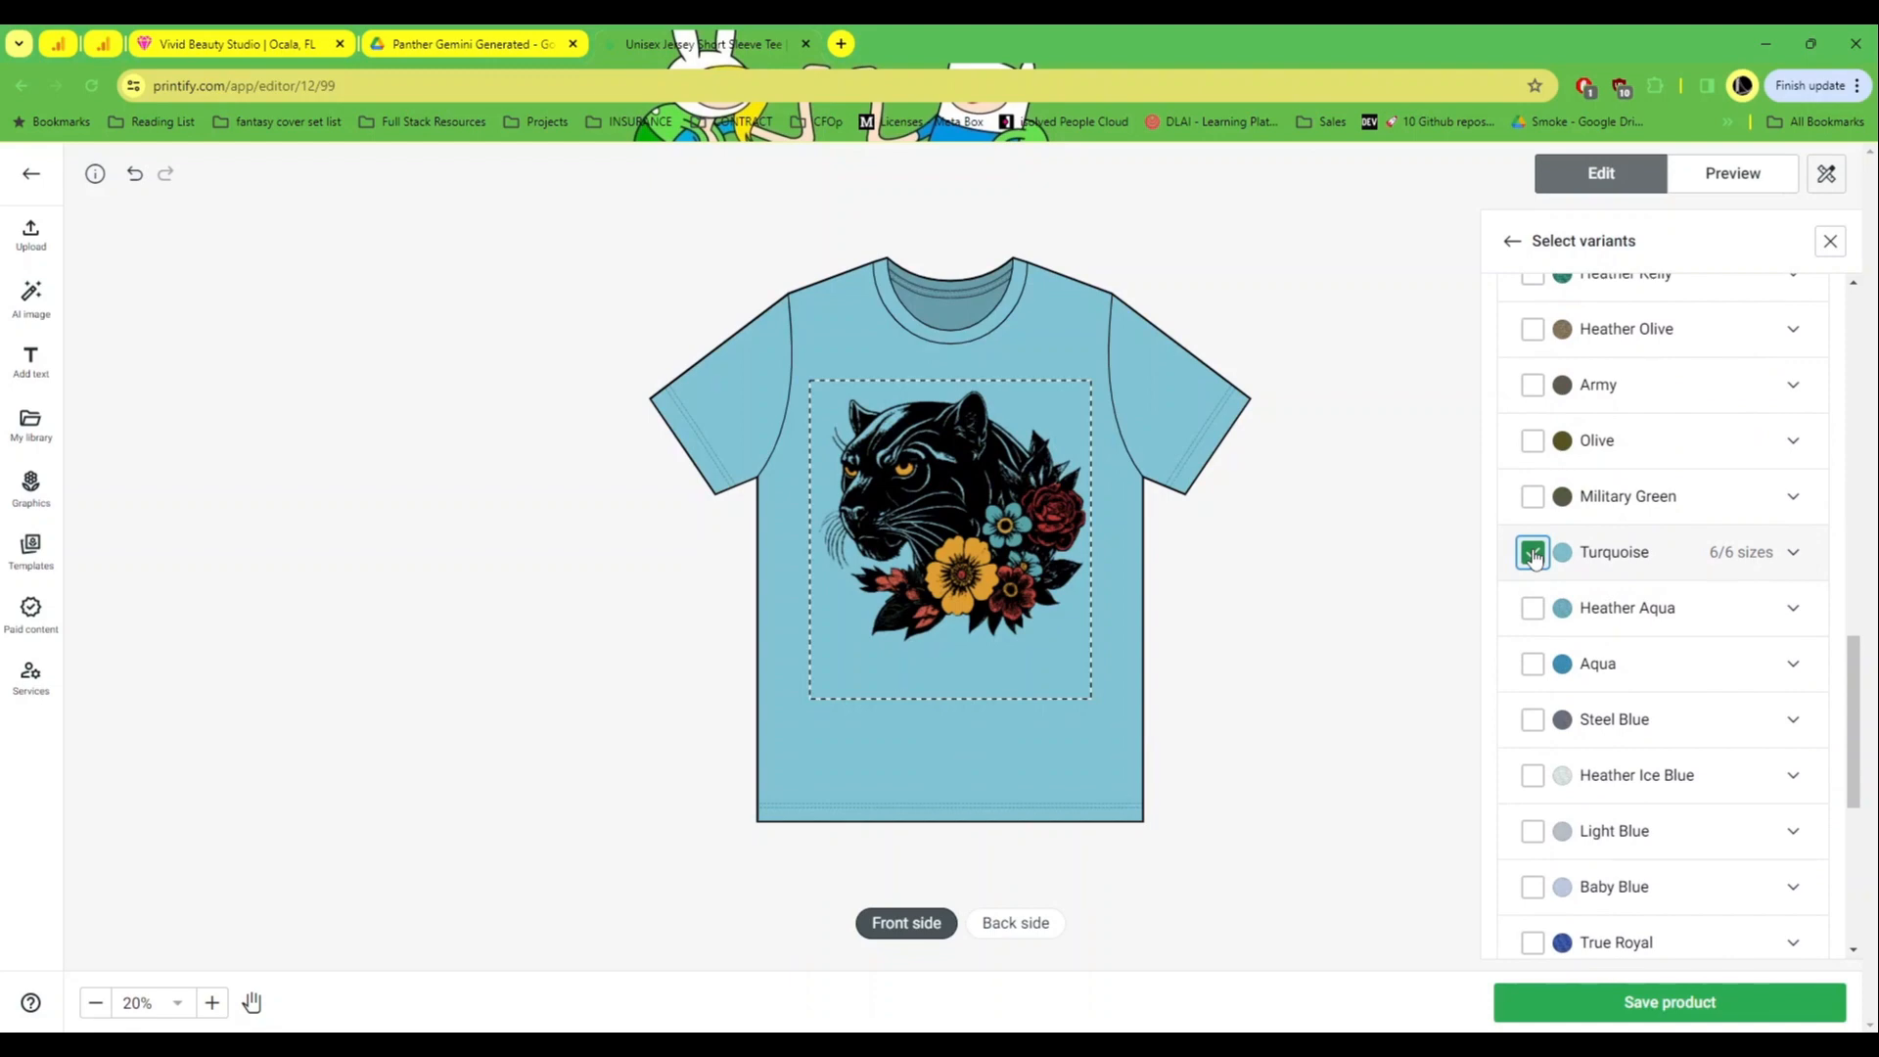
{"action": "scroll", "coordinate": [1533, 555], "scroll_direction": "down", "scroll_amount": 3}
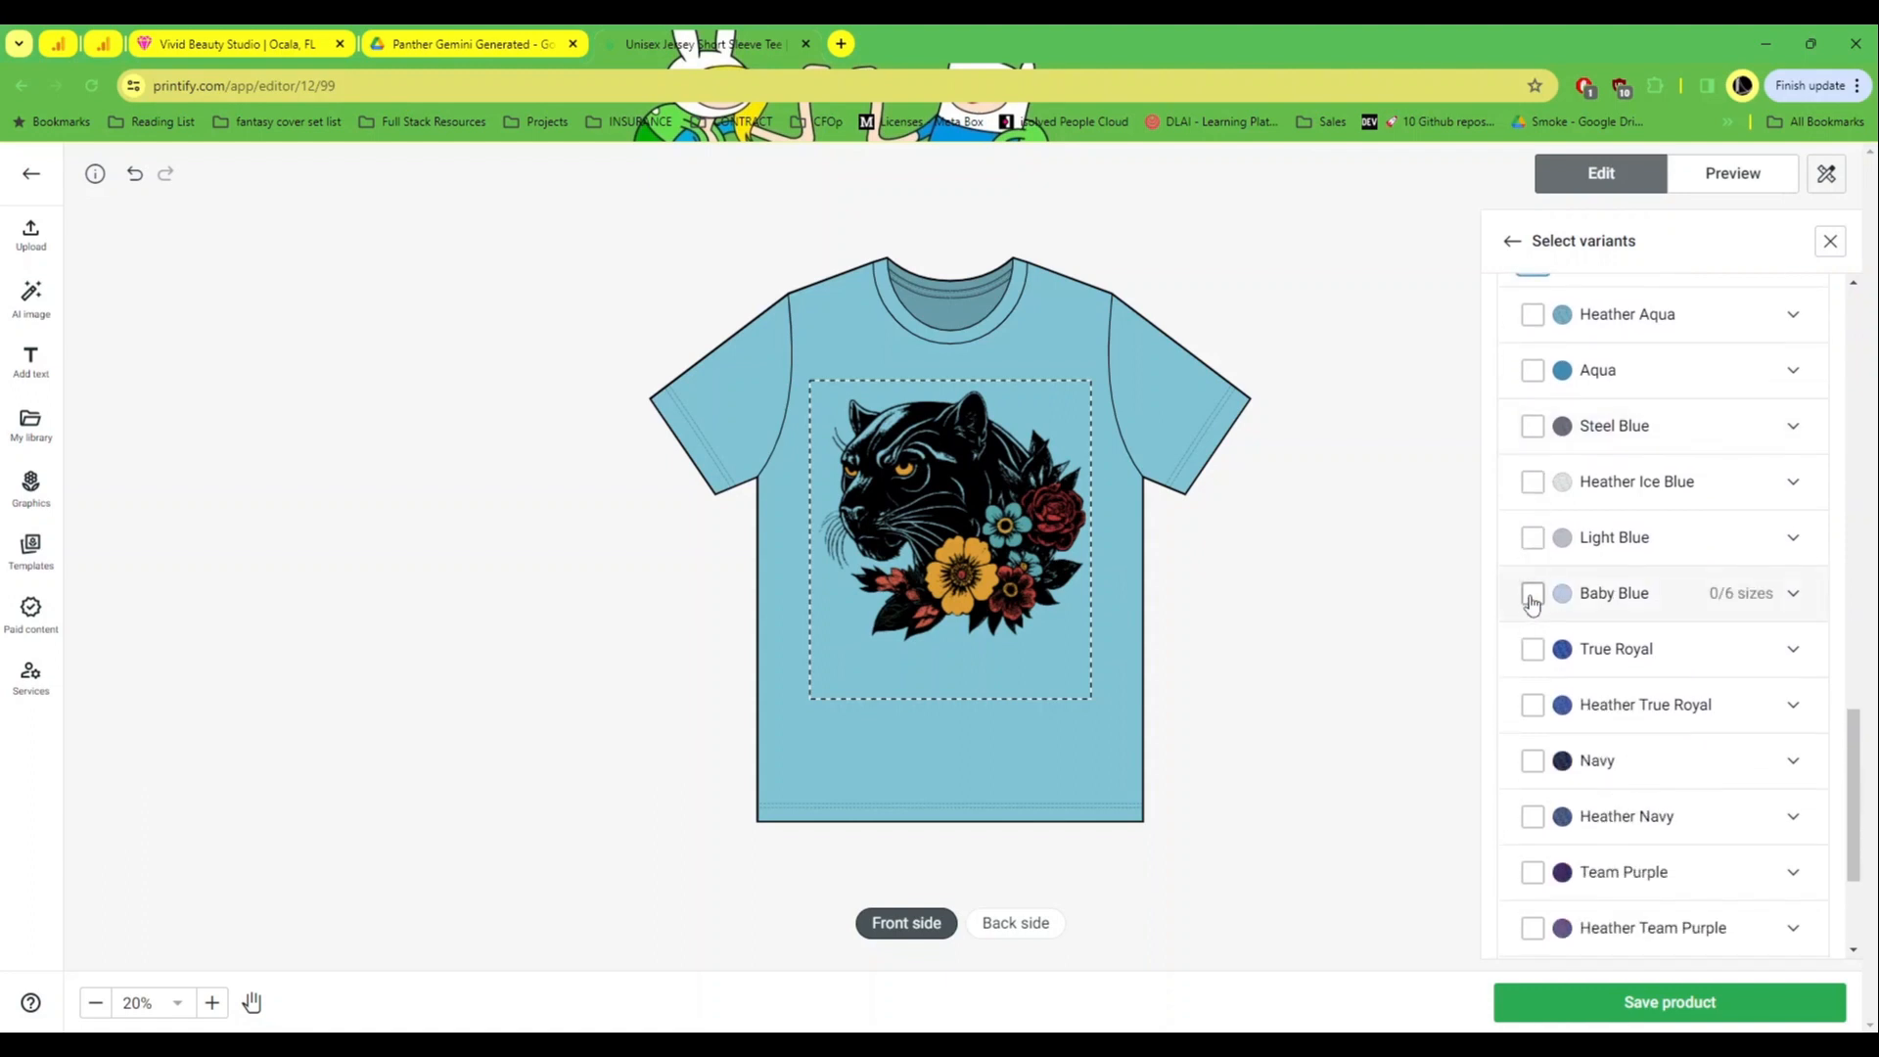
{"action": "left_click", "coordinate": [1532, 595]}
{"action": "left_click", "coordinate": [1532, 595]}
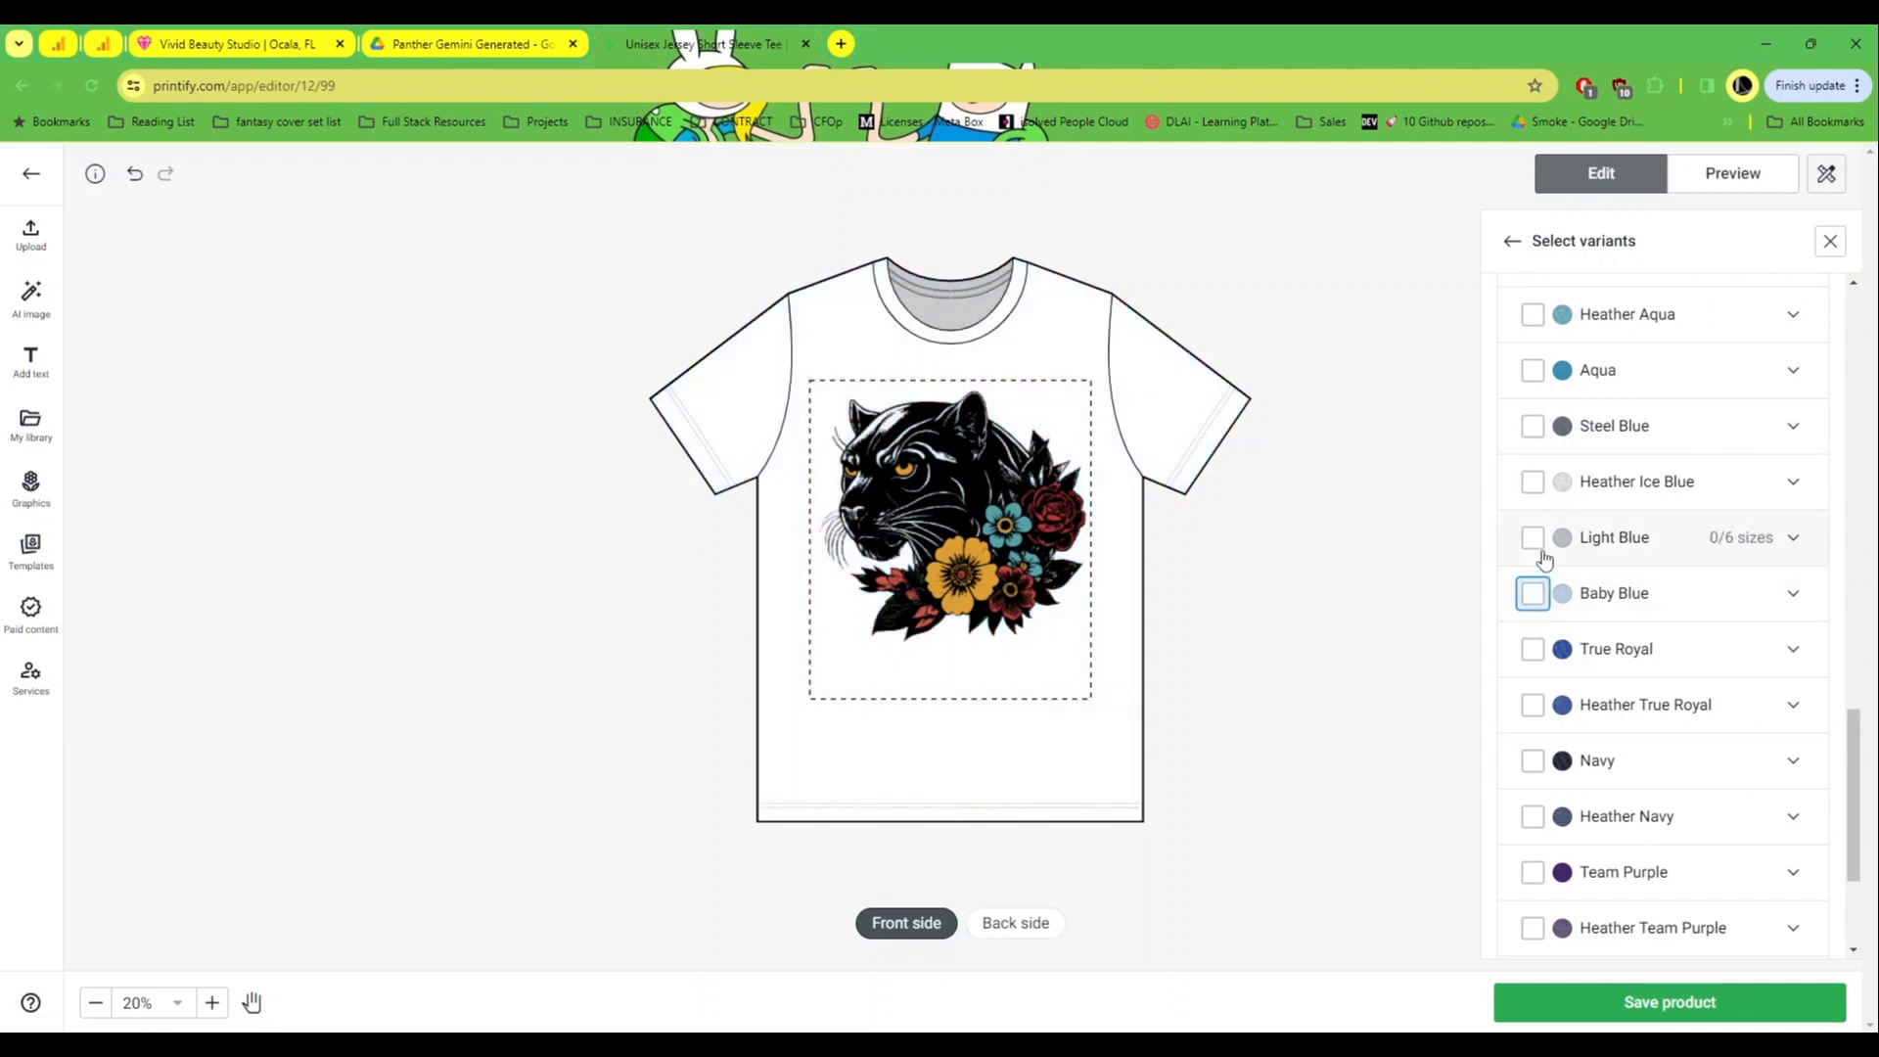
{"action": "left_click", "coordinate": [1533, 539]}
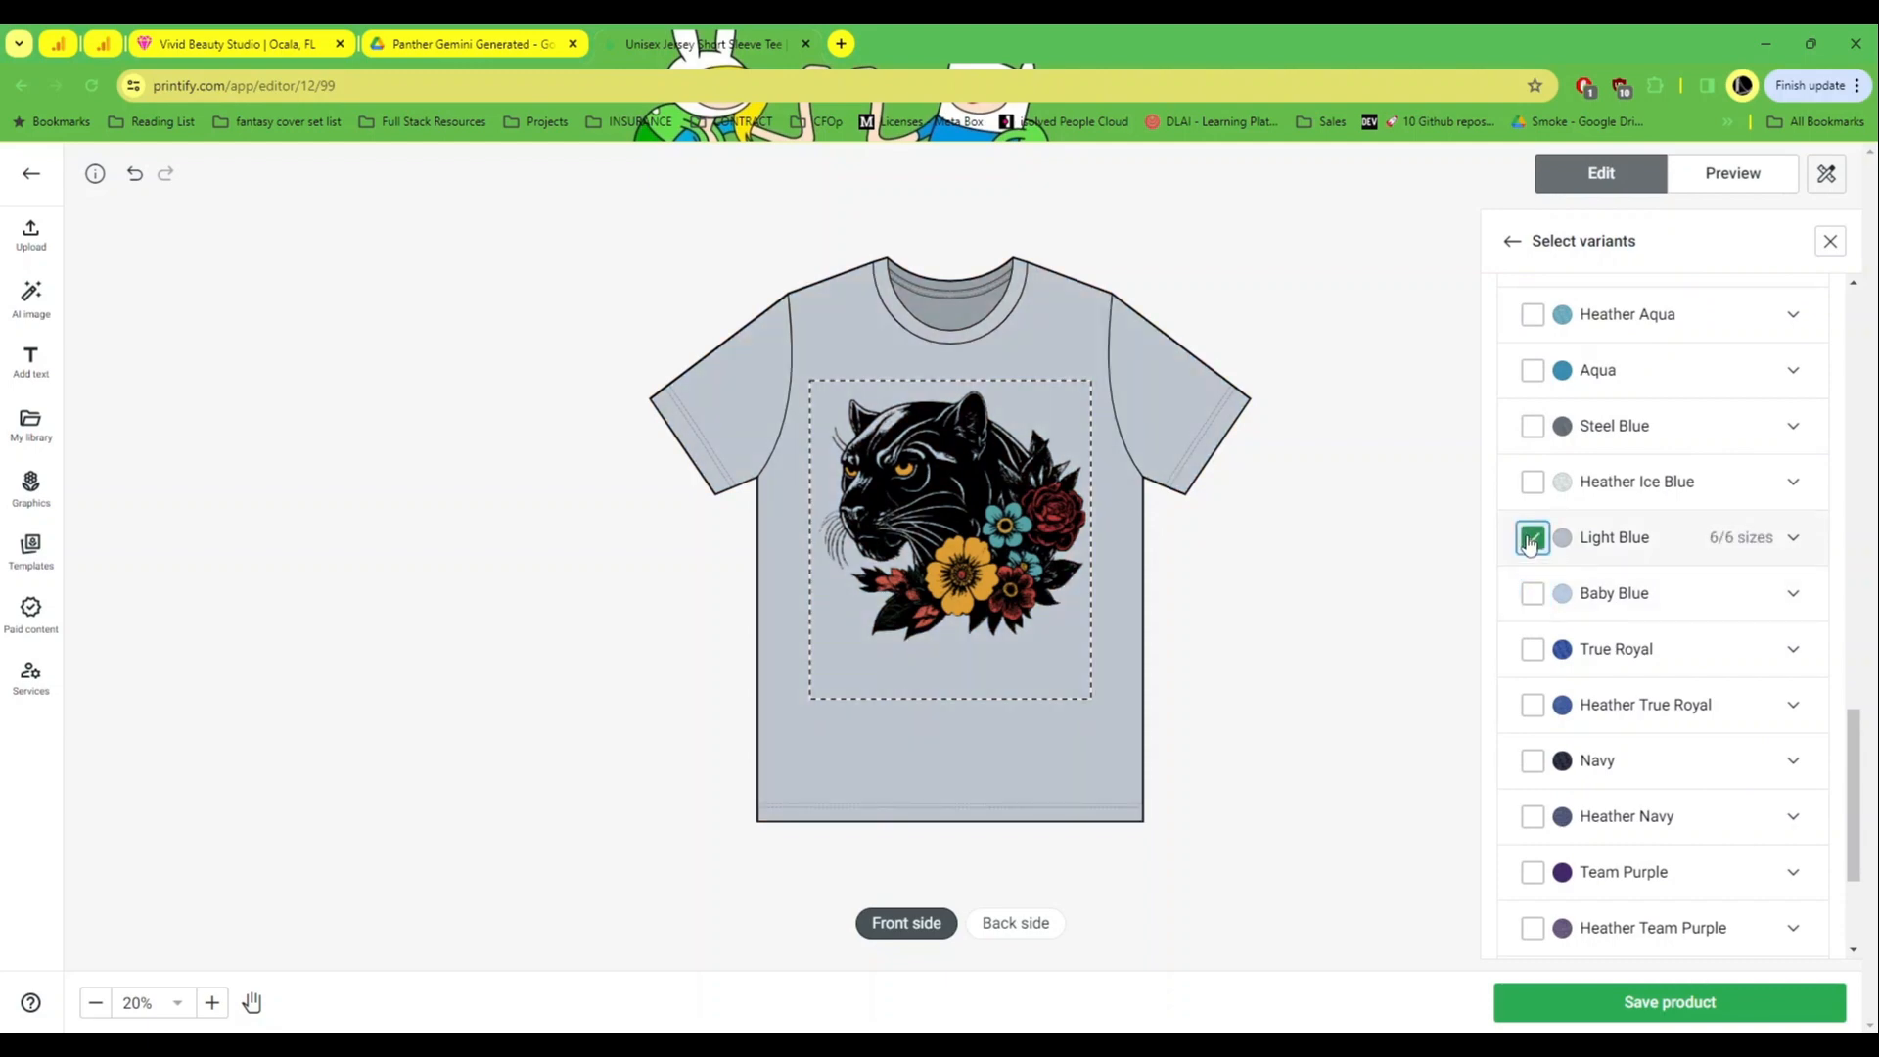
- Add the Pink and Charity Pink shirt colors, trying out Heather Peach in between without keeping it
{"action": "scroll", "coordinate": [1532, 545], "scroll_direction": "down", "scroll_amount": 3}
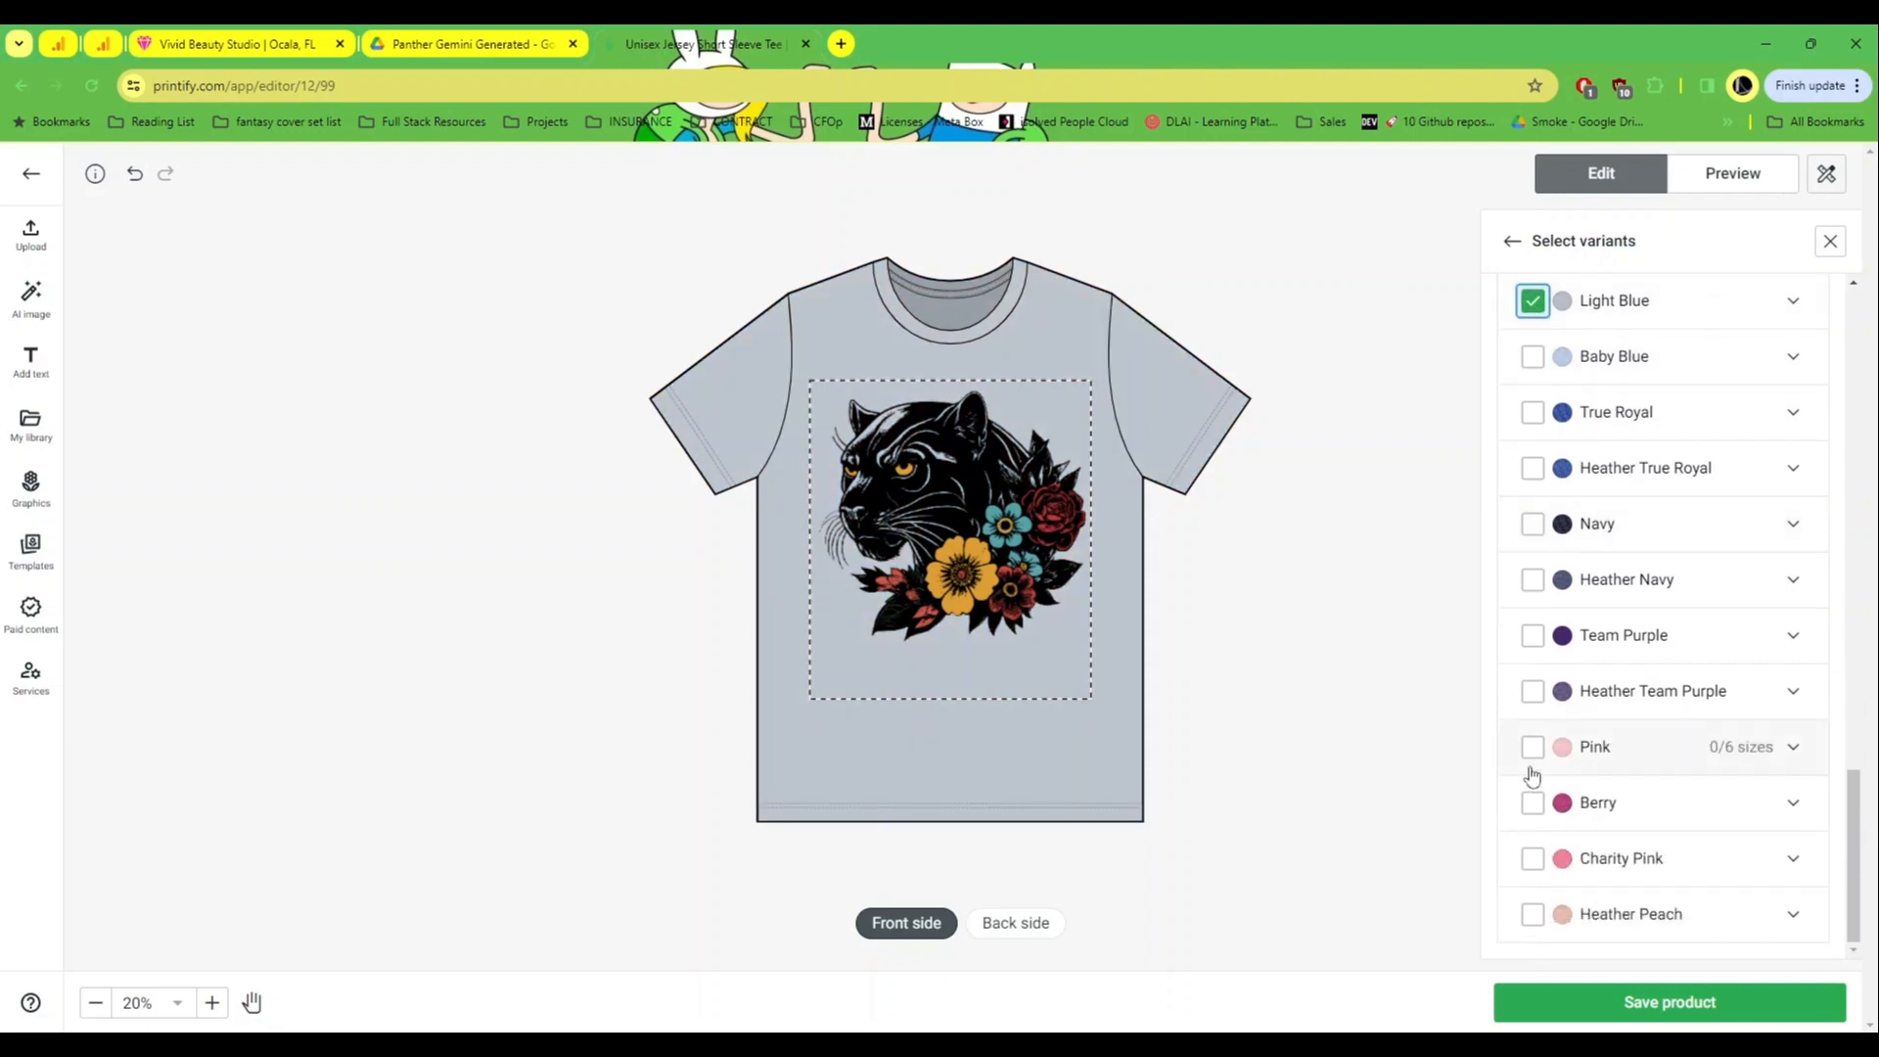
{"action": "left_click", "coordinate": [1533, 748]}
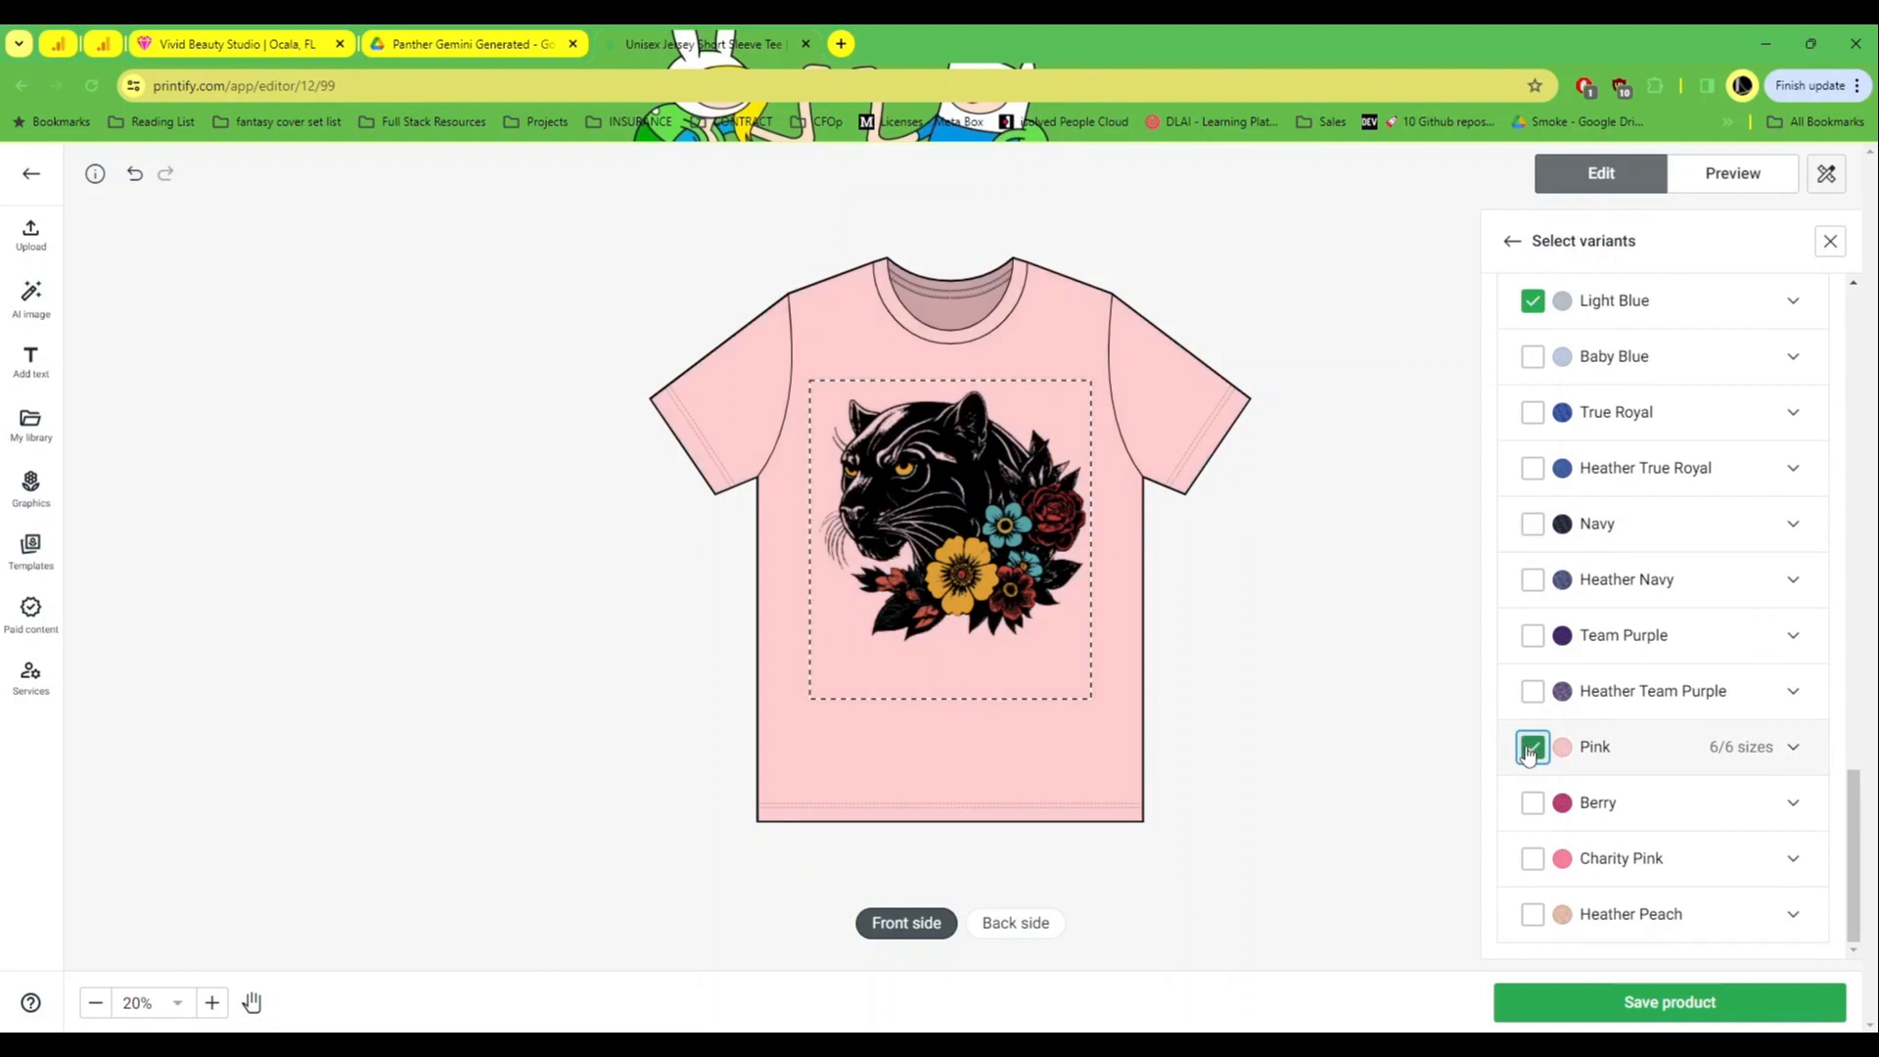
{"action": "left_click", "coordinate": [1532, 915]}
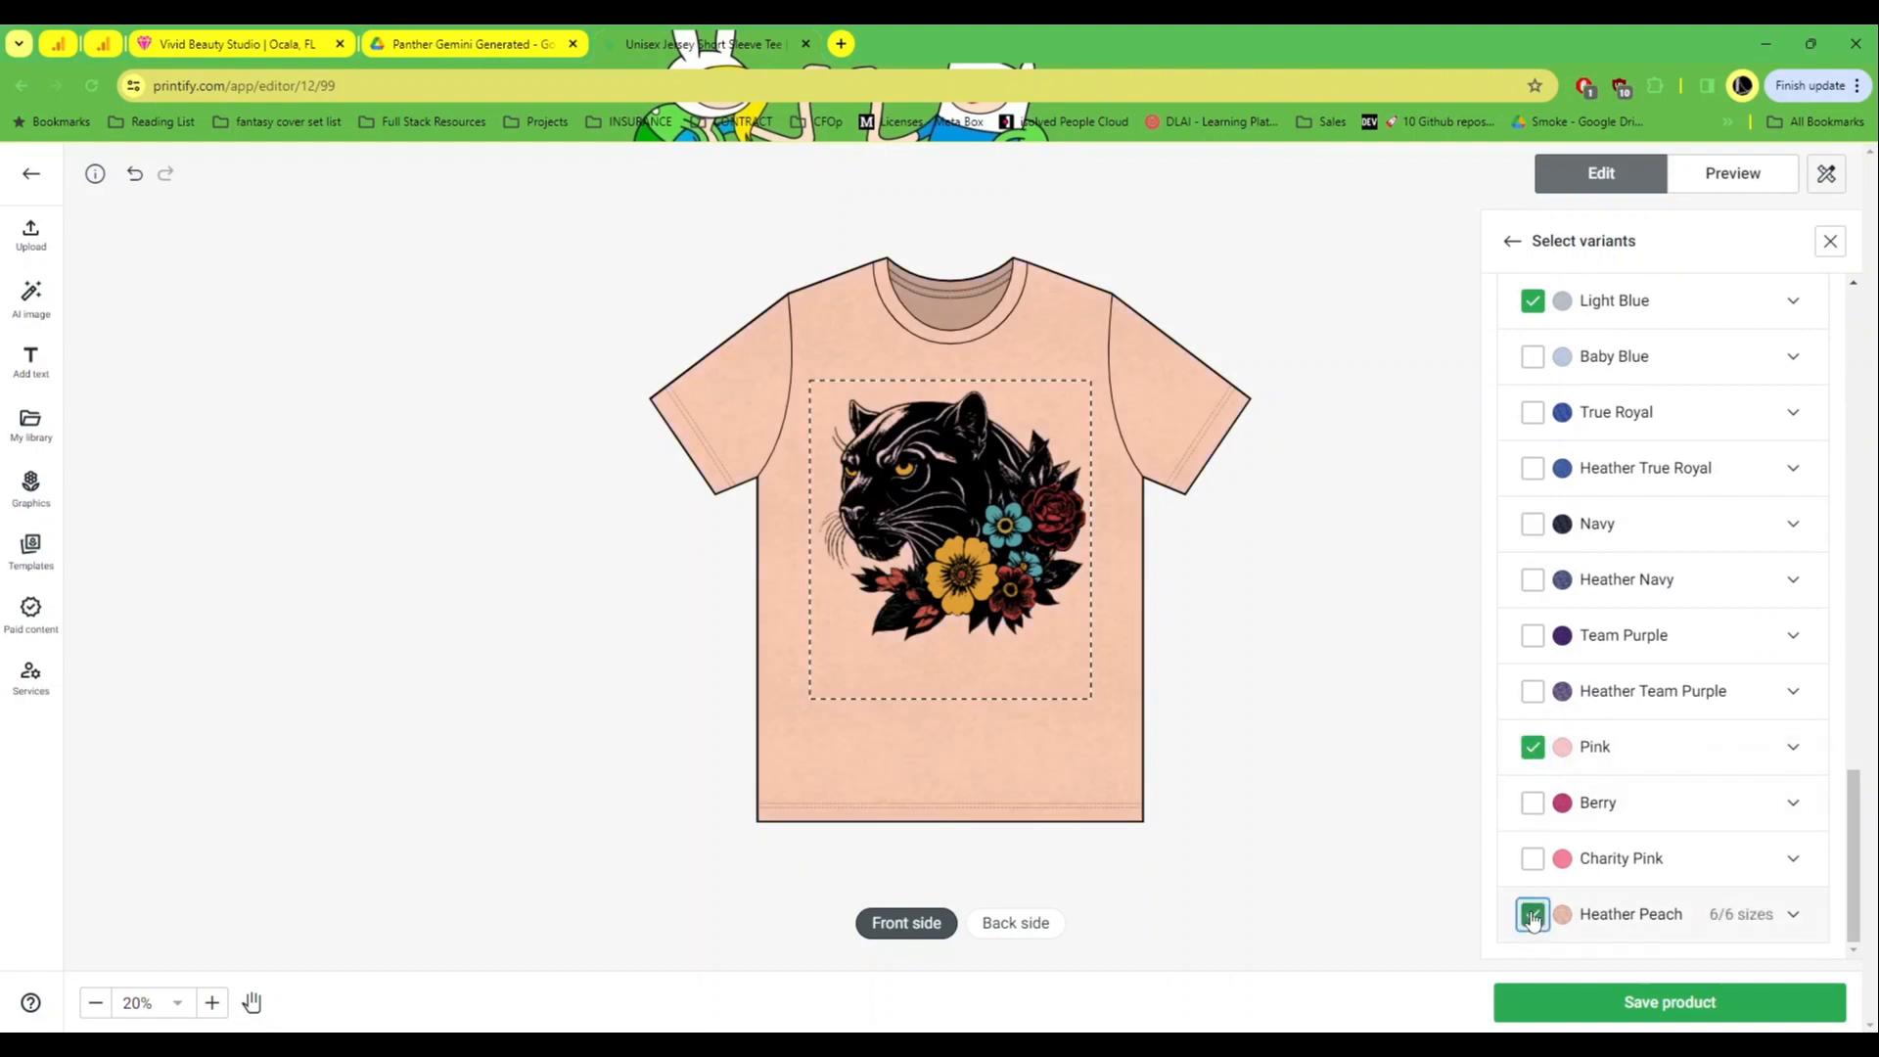
{"action": "left_click", "coordinate": [1532, 914]}
{"action": "left_click", "coordinate": [1532, 860]}
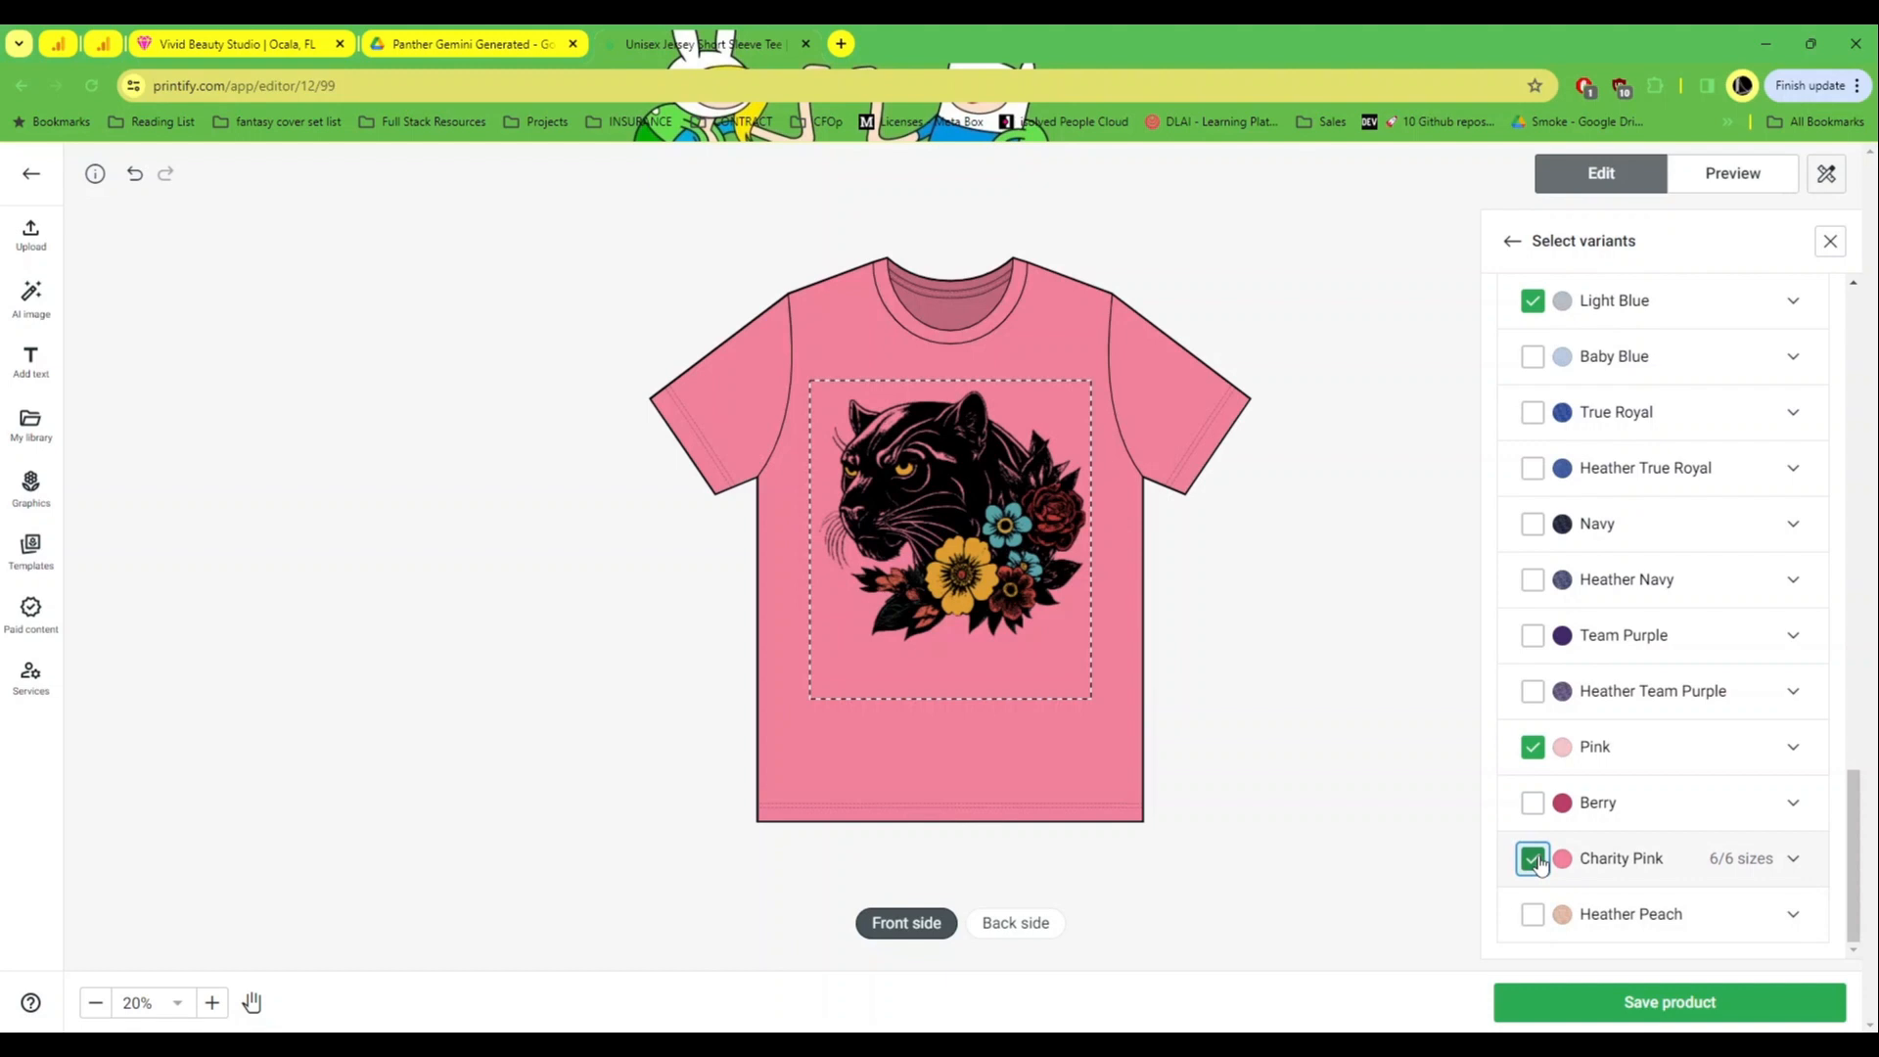
- Preview the front mockup in Athletic Heather, Turquoise, Light Blue, Pink and Charity Pink, and return to Pink
{"action": "scroll", "coordinate": [1674, 835], "scroll_direction": "up", "scroll_amount": 4}
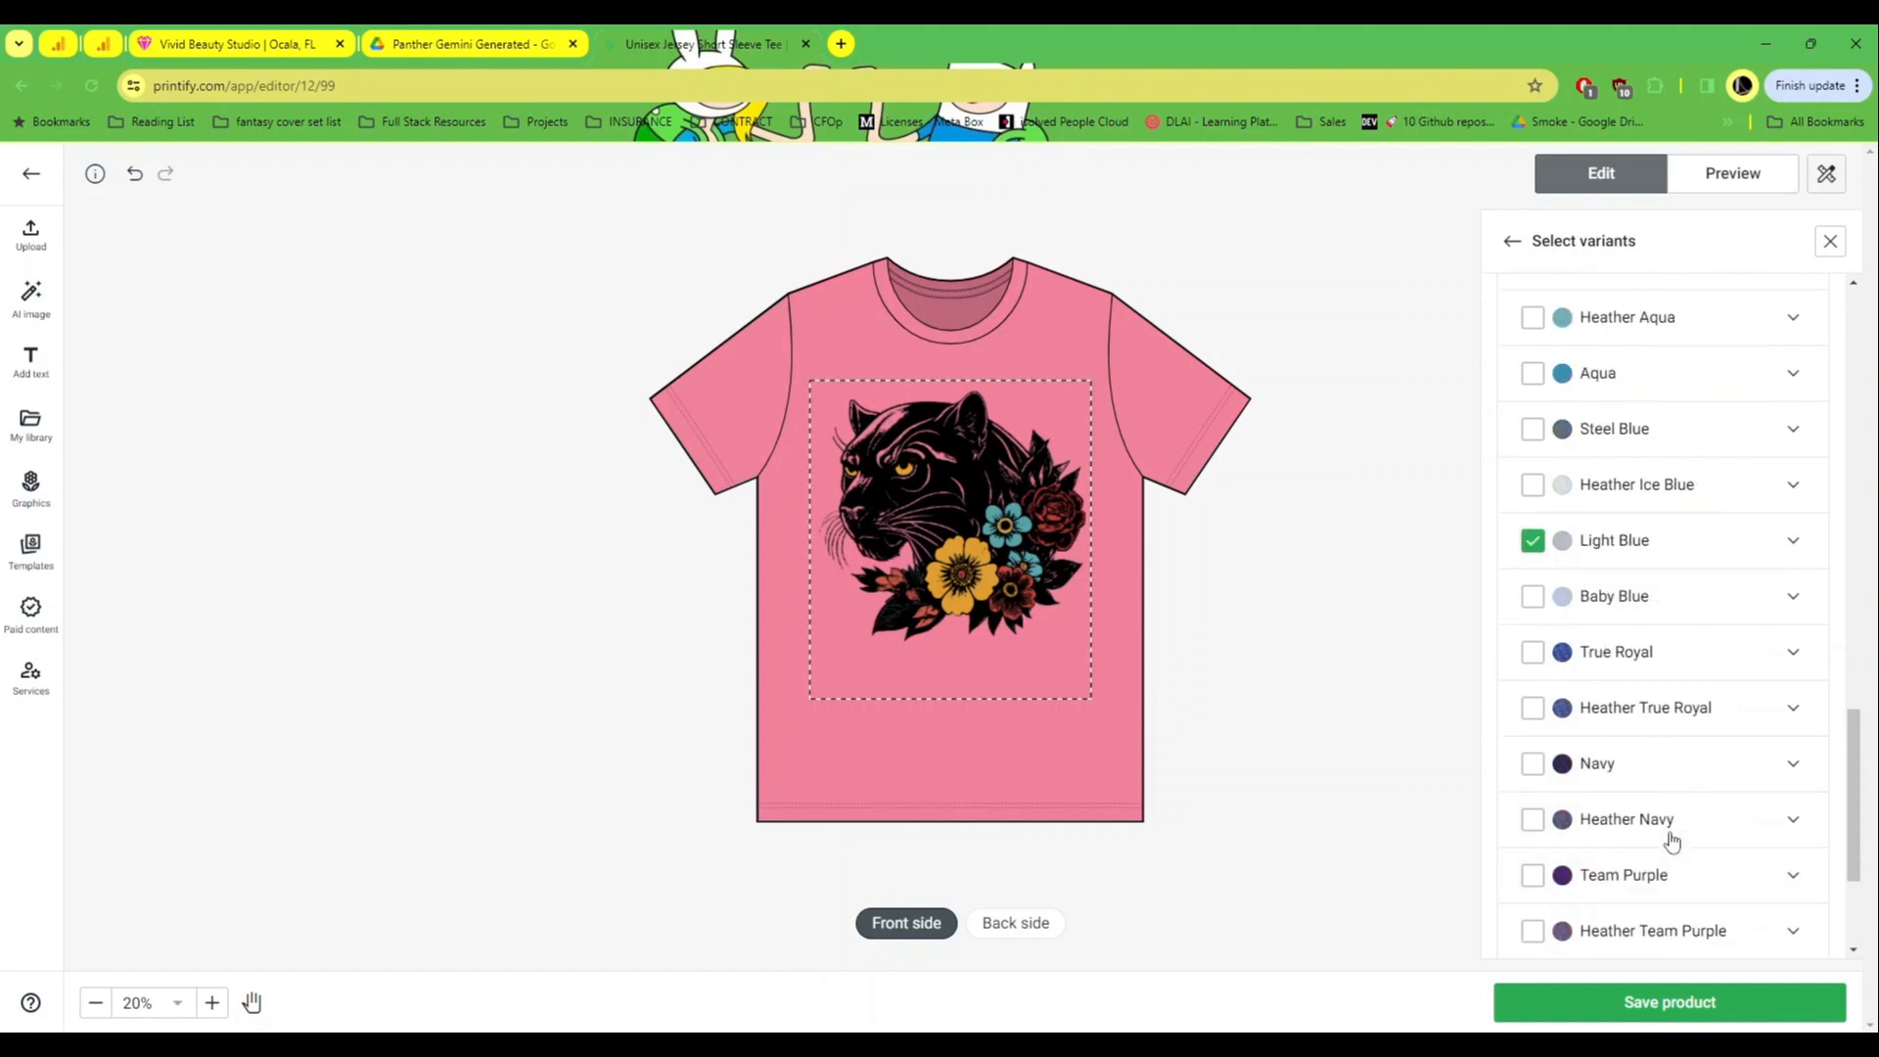
{"action": "left_click", "coordinate": [1735, 184]}
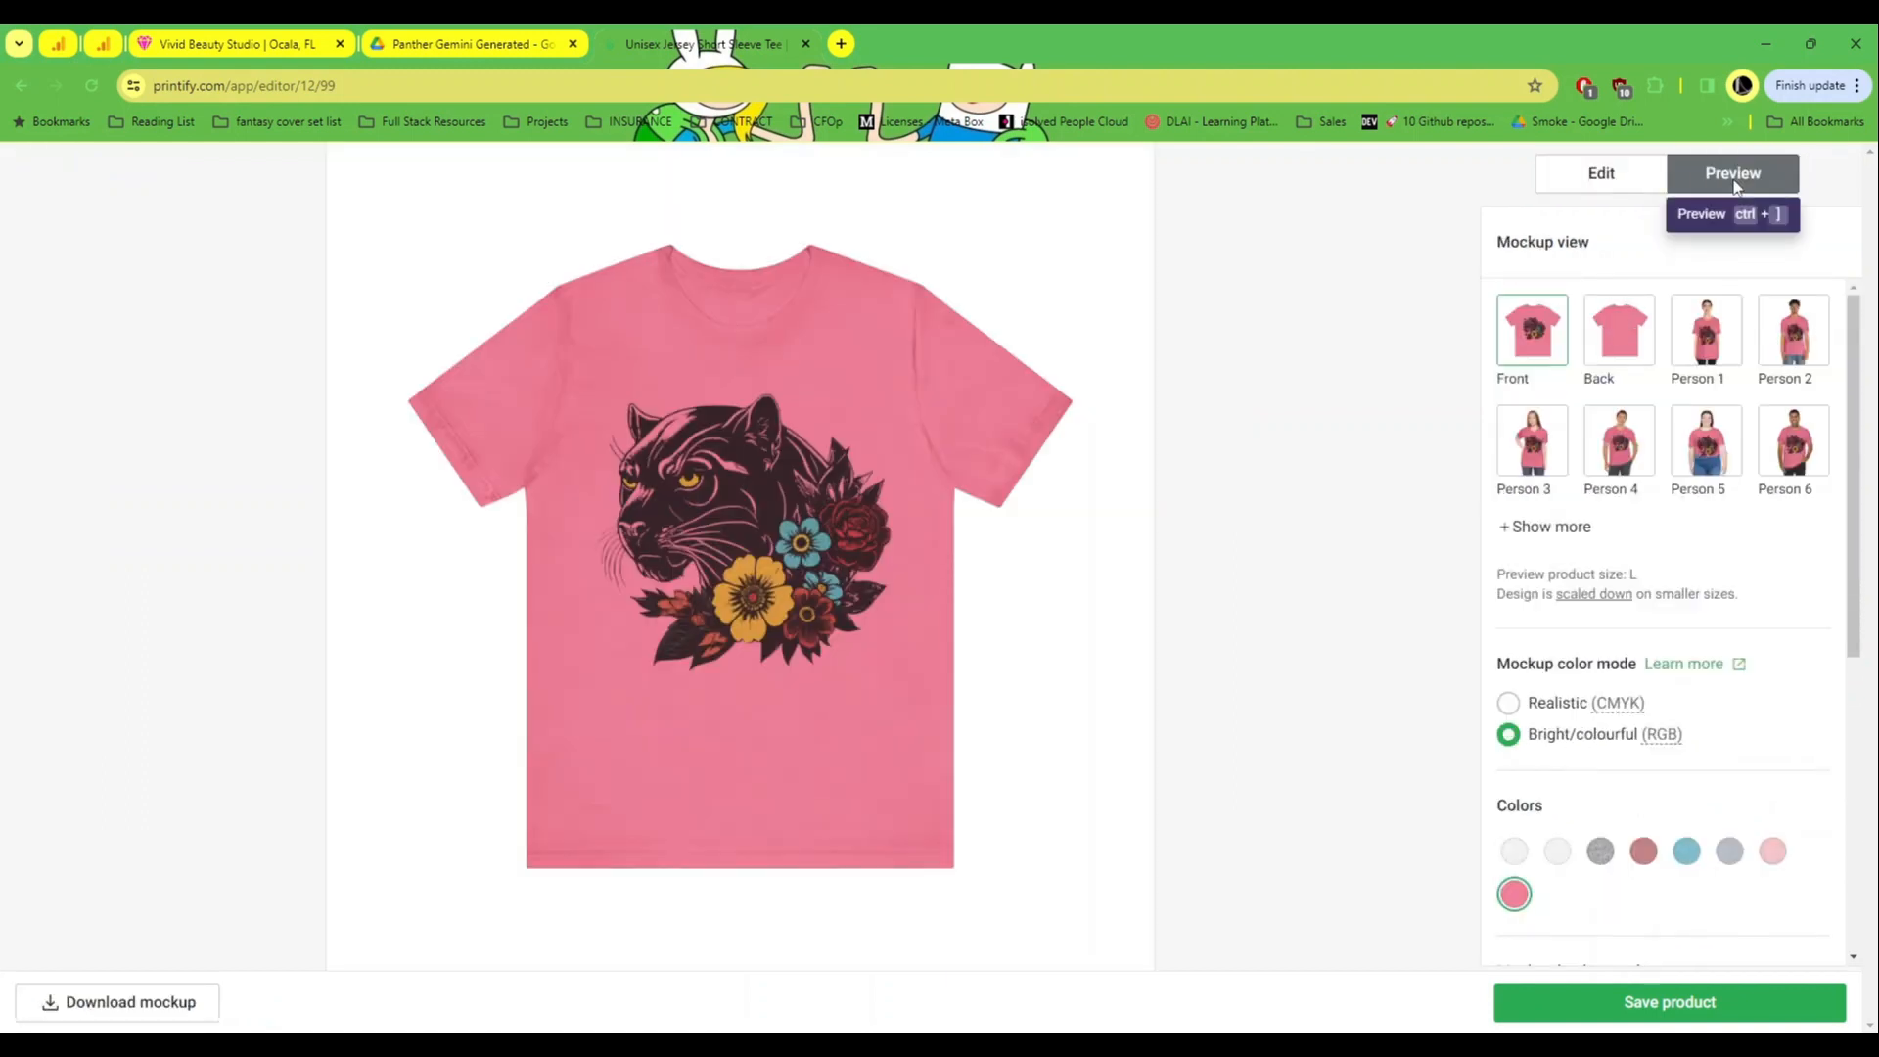
{"action": "left_click", "coordinate": [1606, 853]}
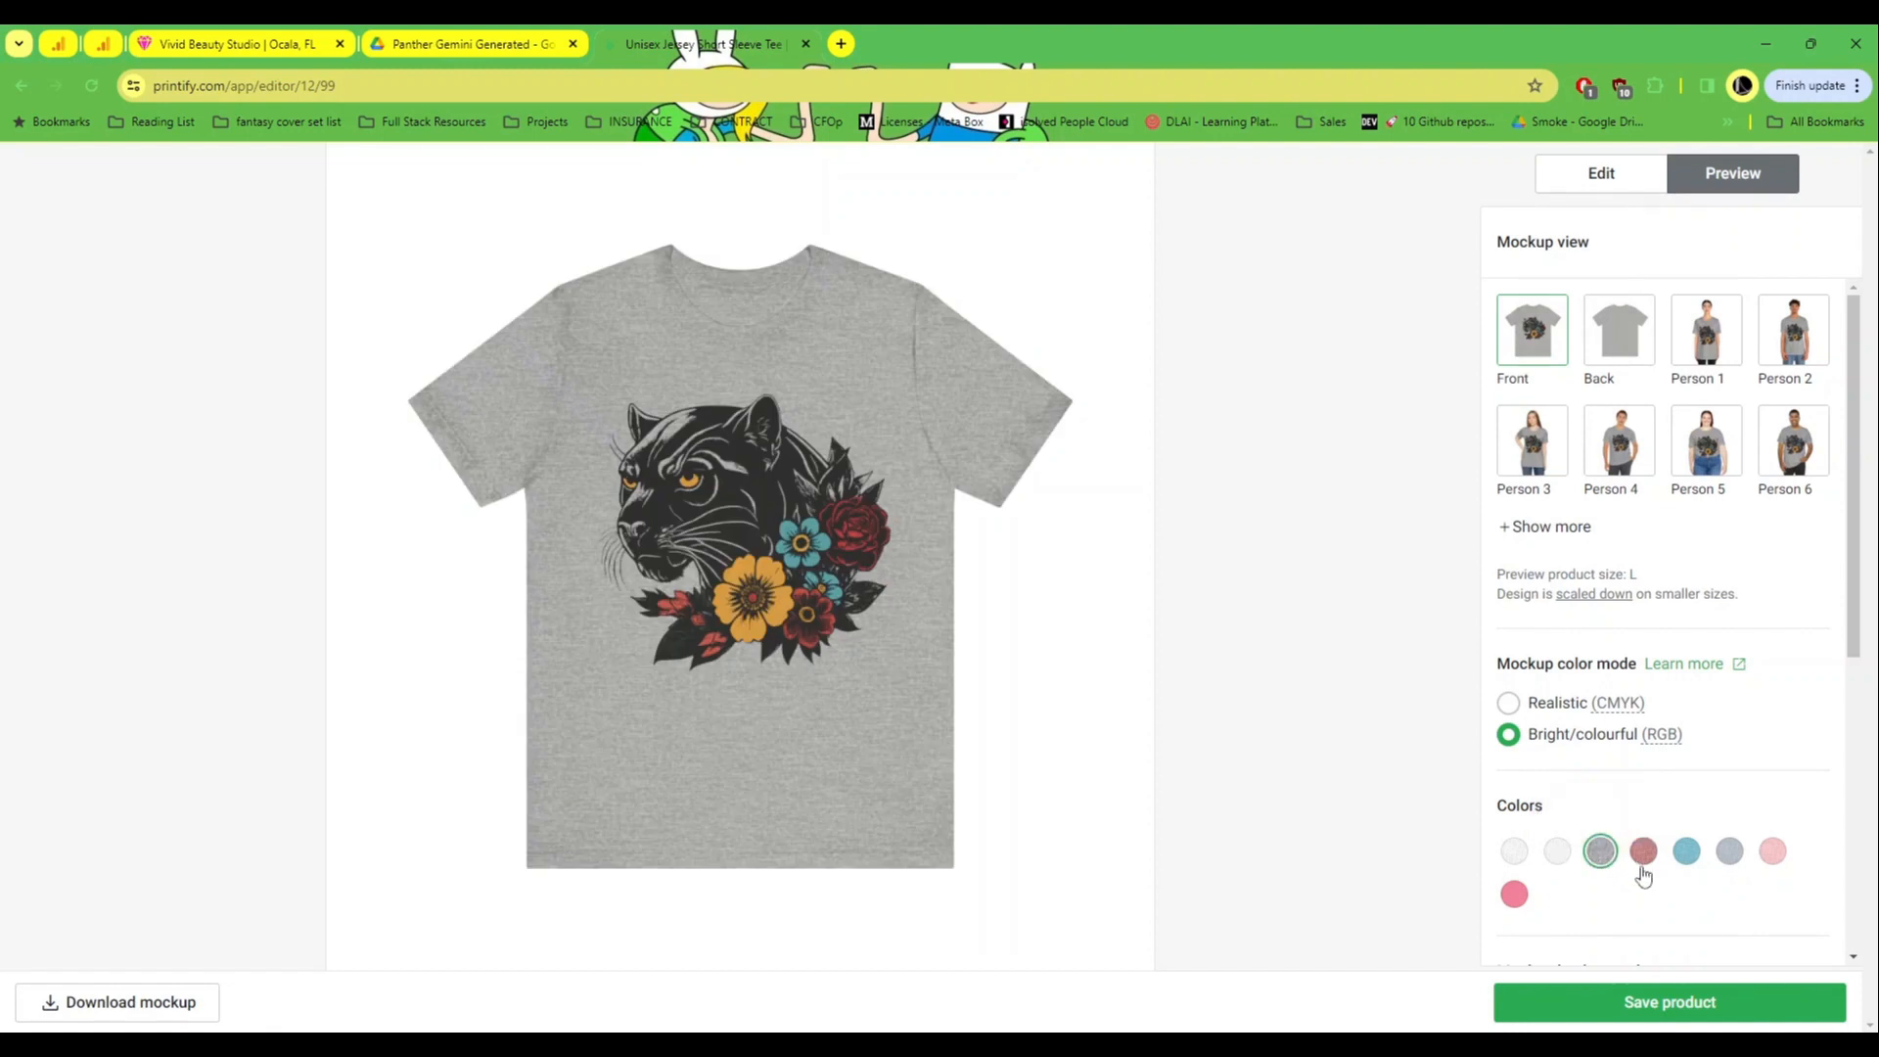
{"action": "left_click", "coordinate": [1686, 852]}
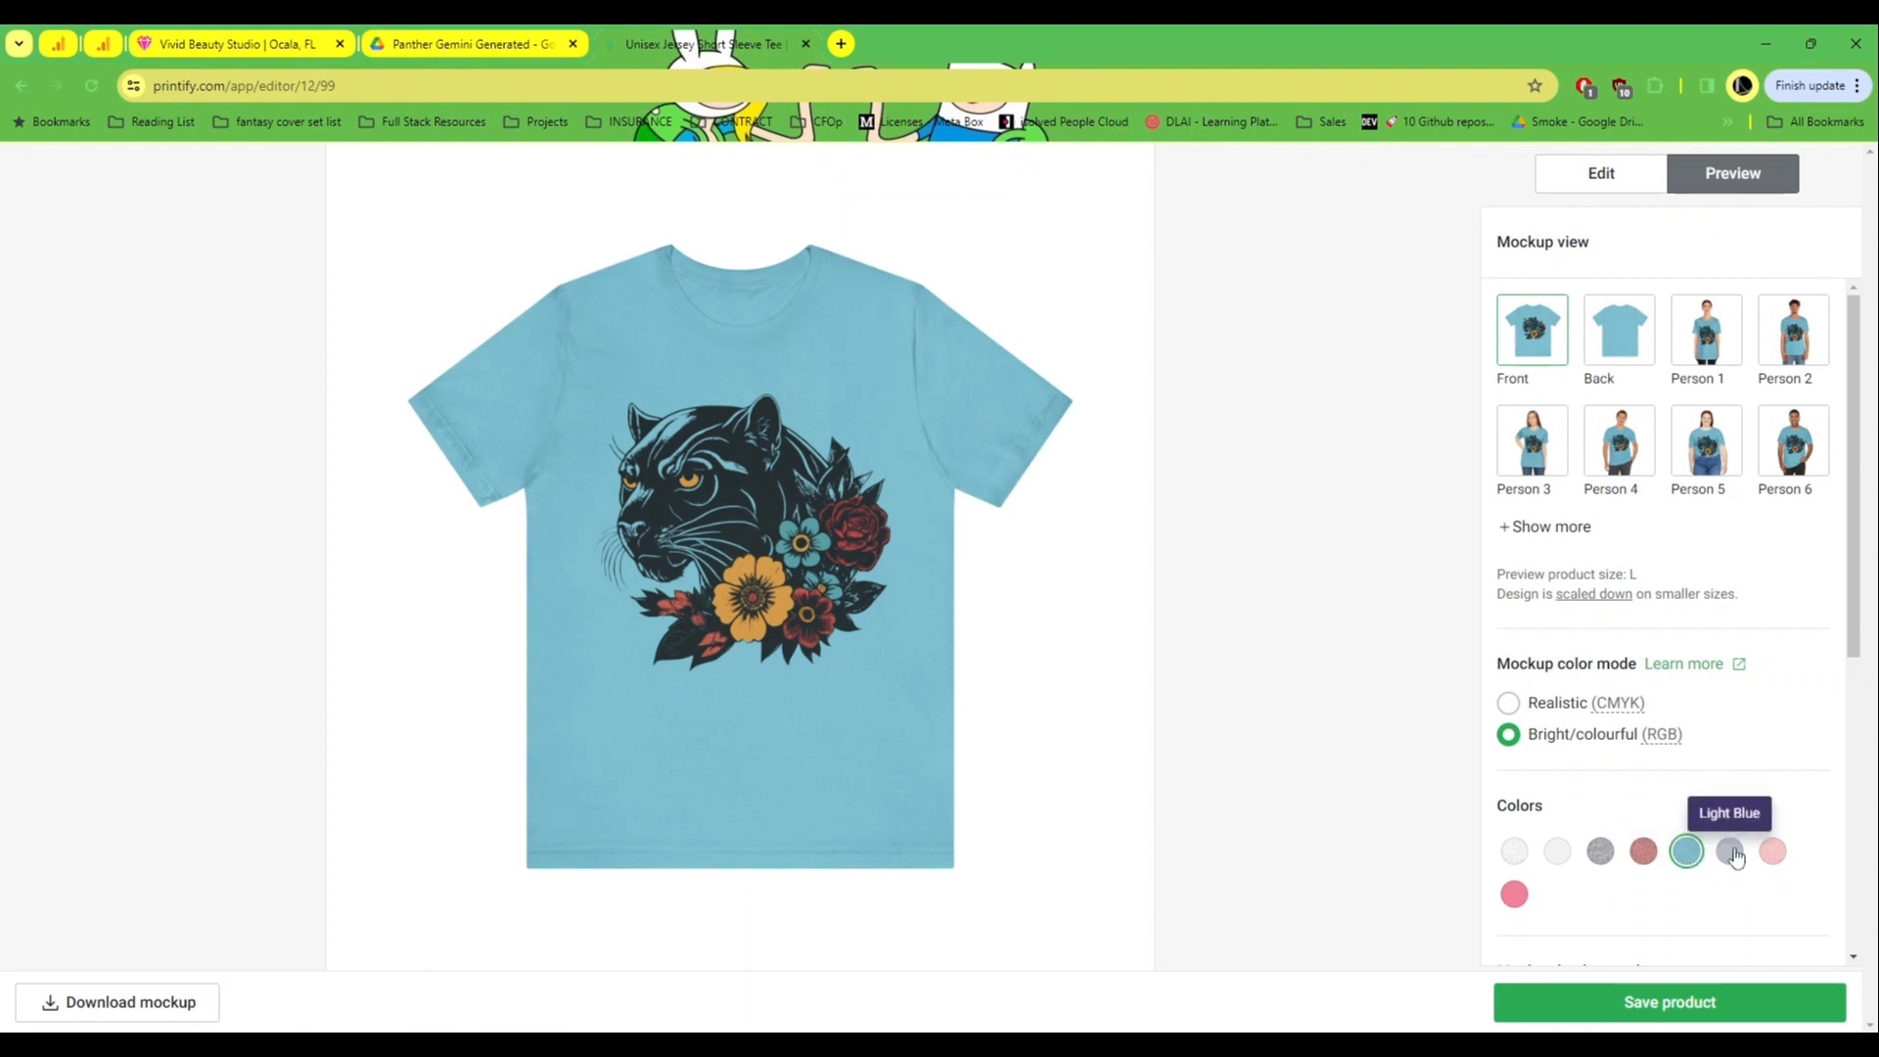
{"action": "left_click", "coordinate": [1732, 853]}
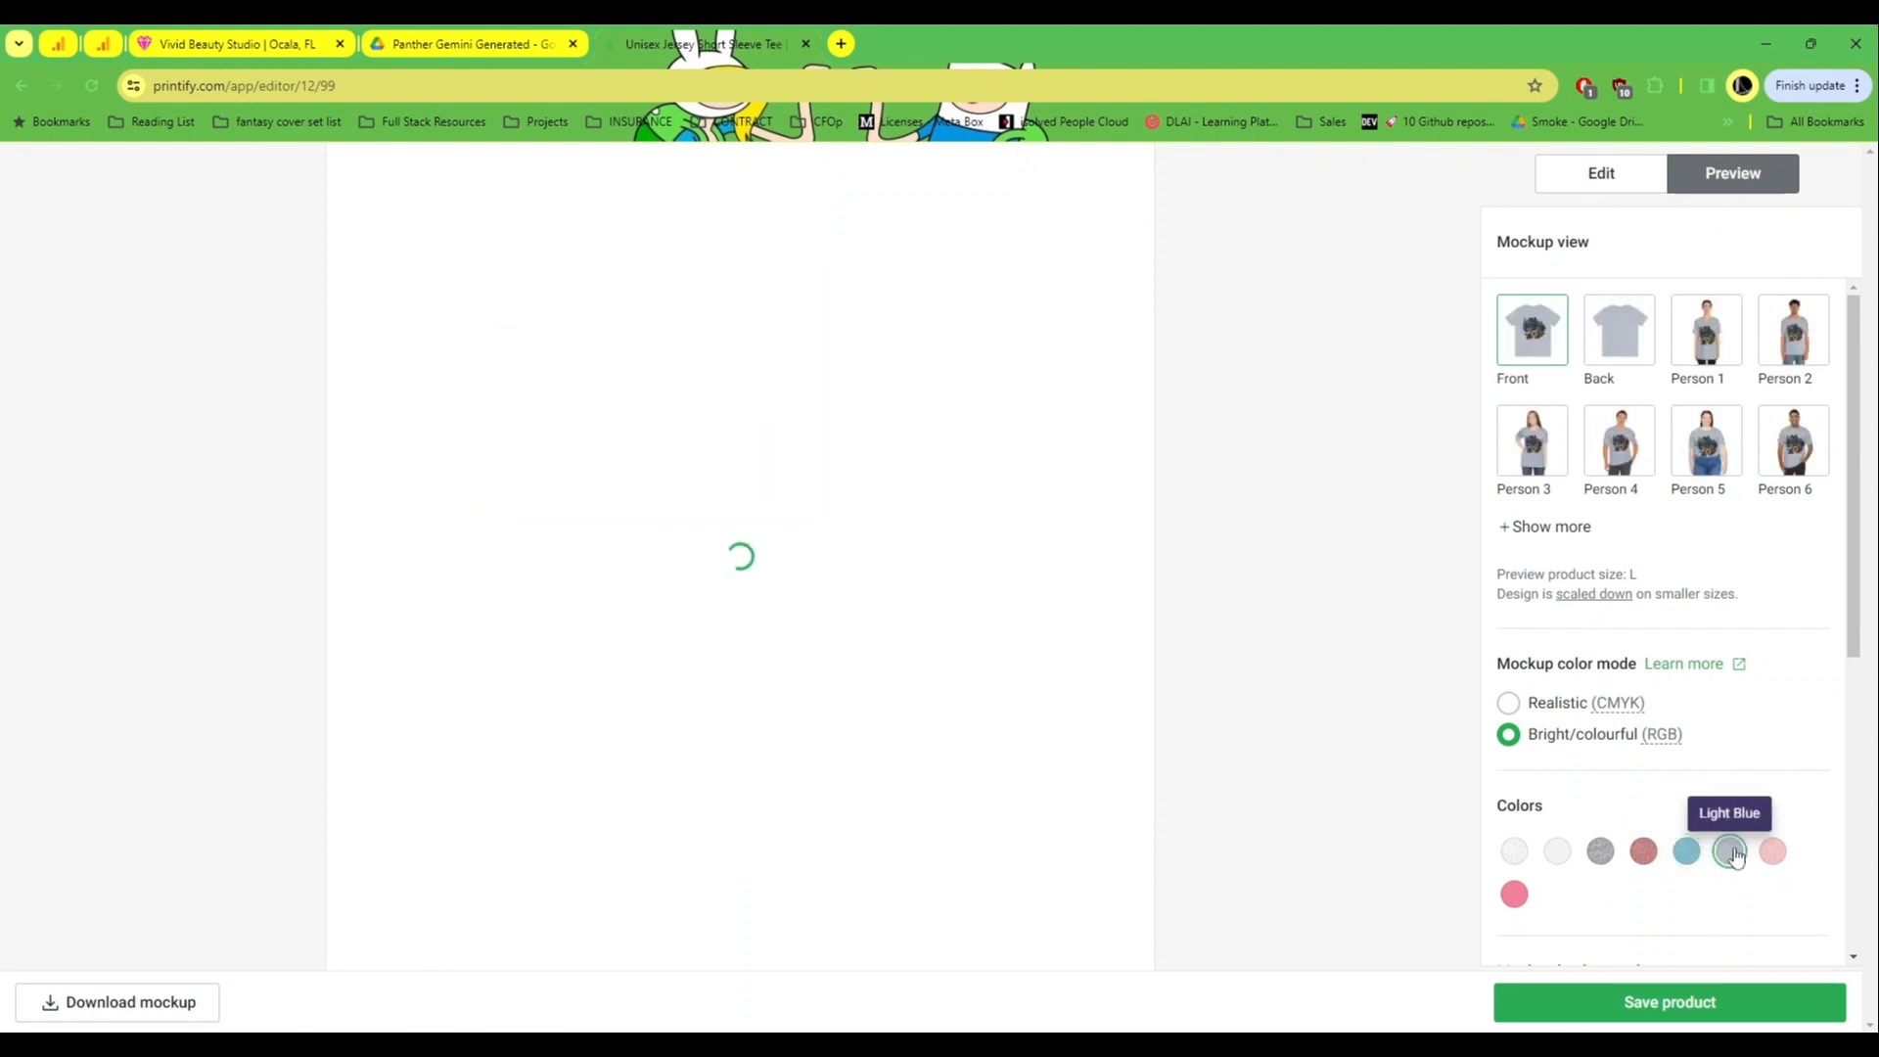
{"action": "left_click", "coordinate": [1774, 855]}
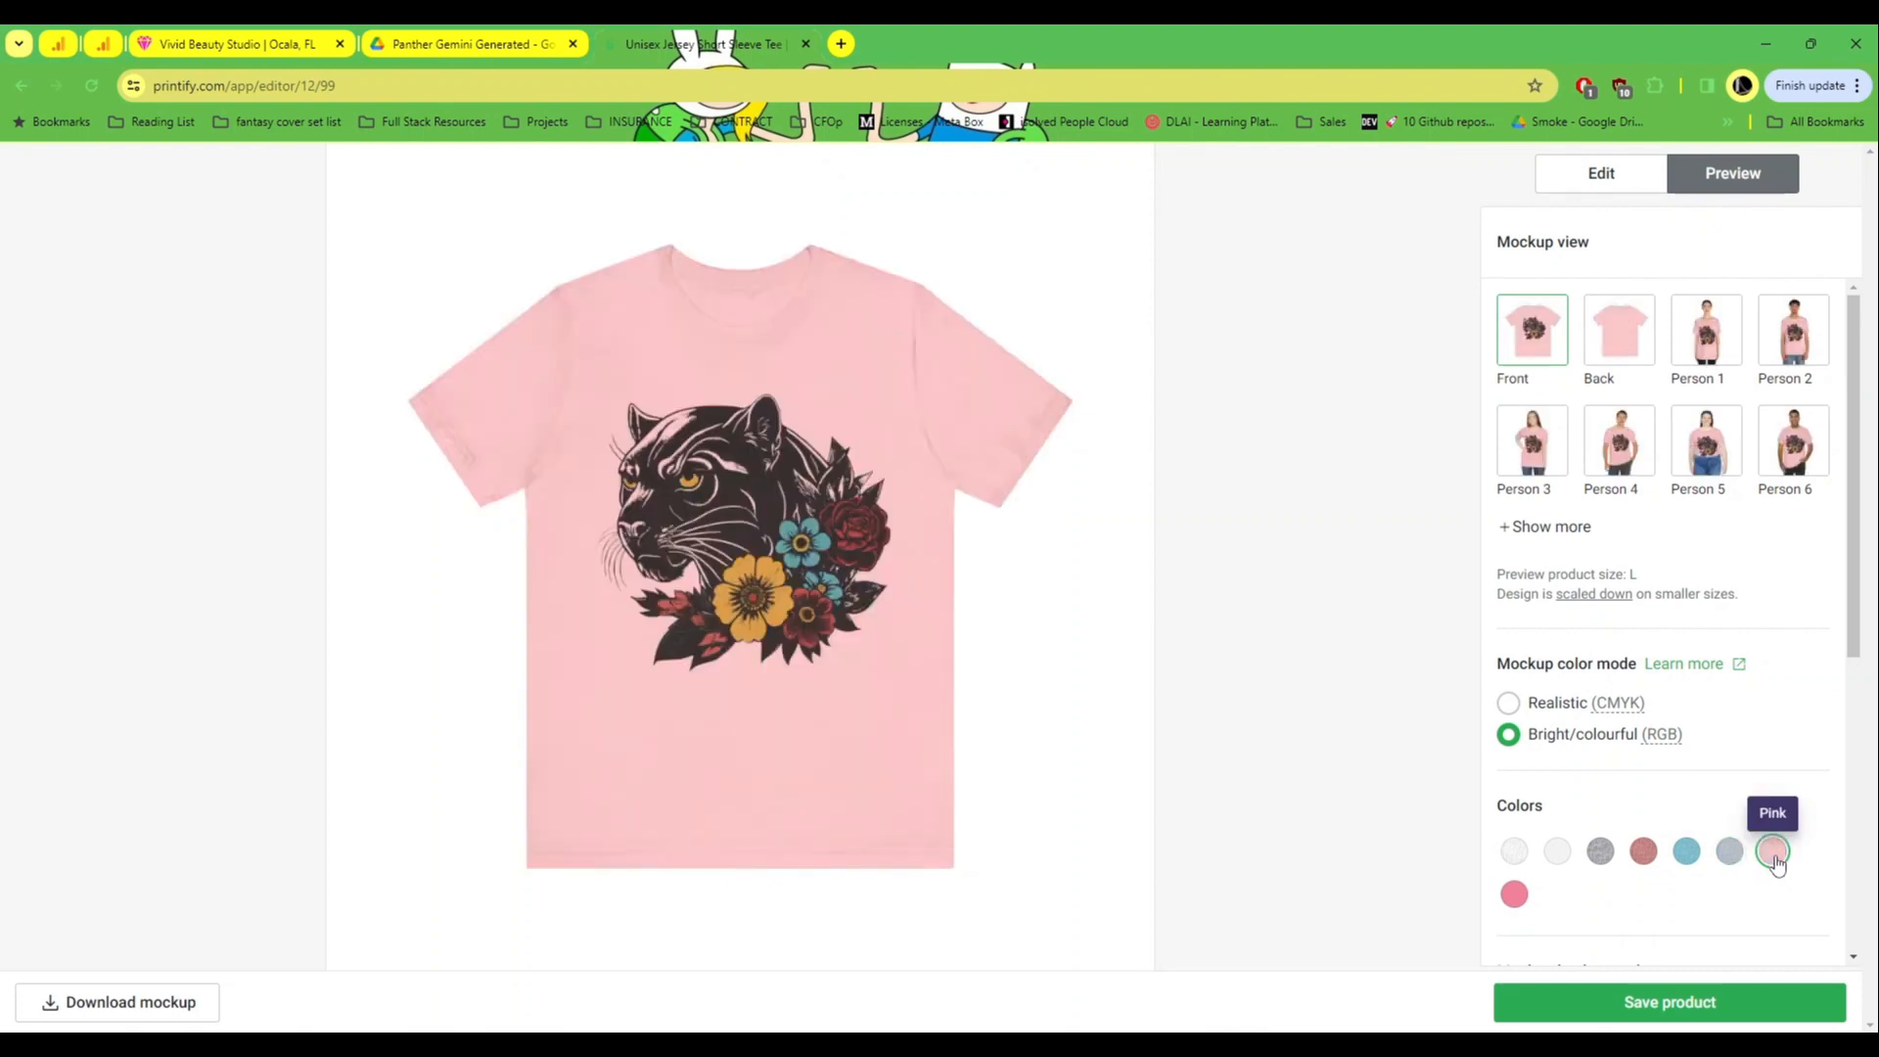
{"action": "left_click", "coordinate": [1514, 894]}
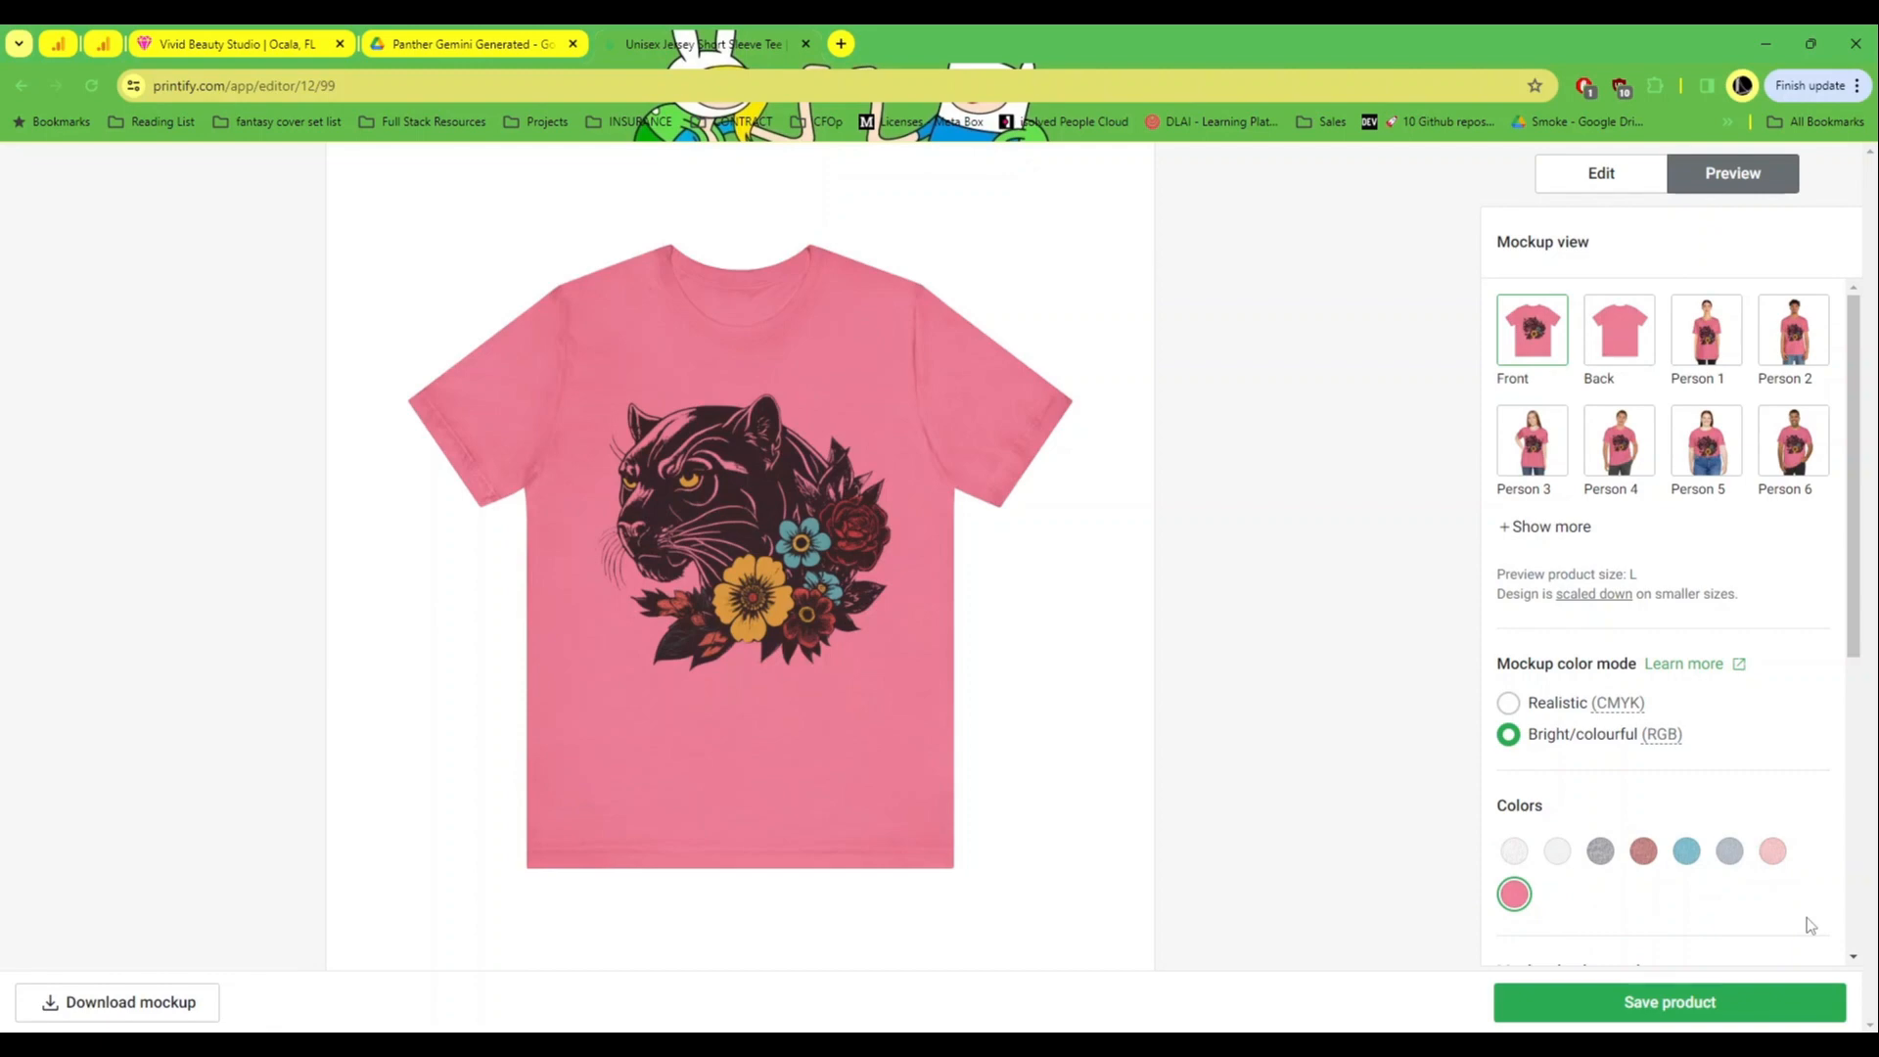
{"action": "left_click", "coordinate": [1774, 854]}
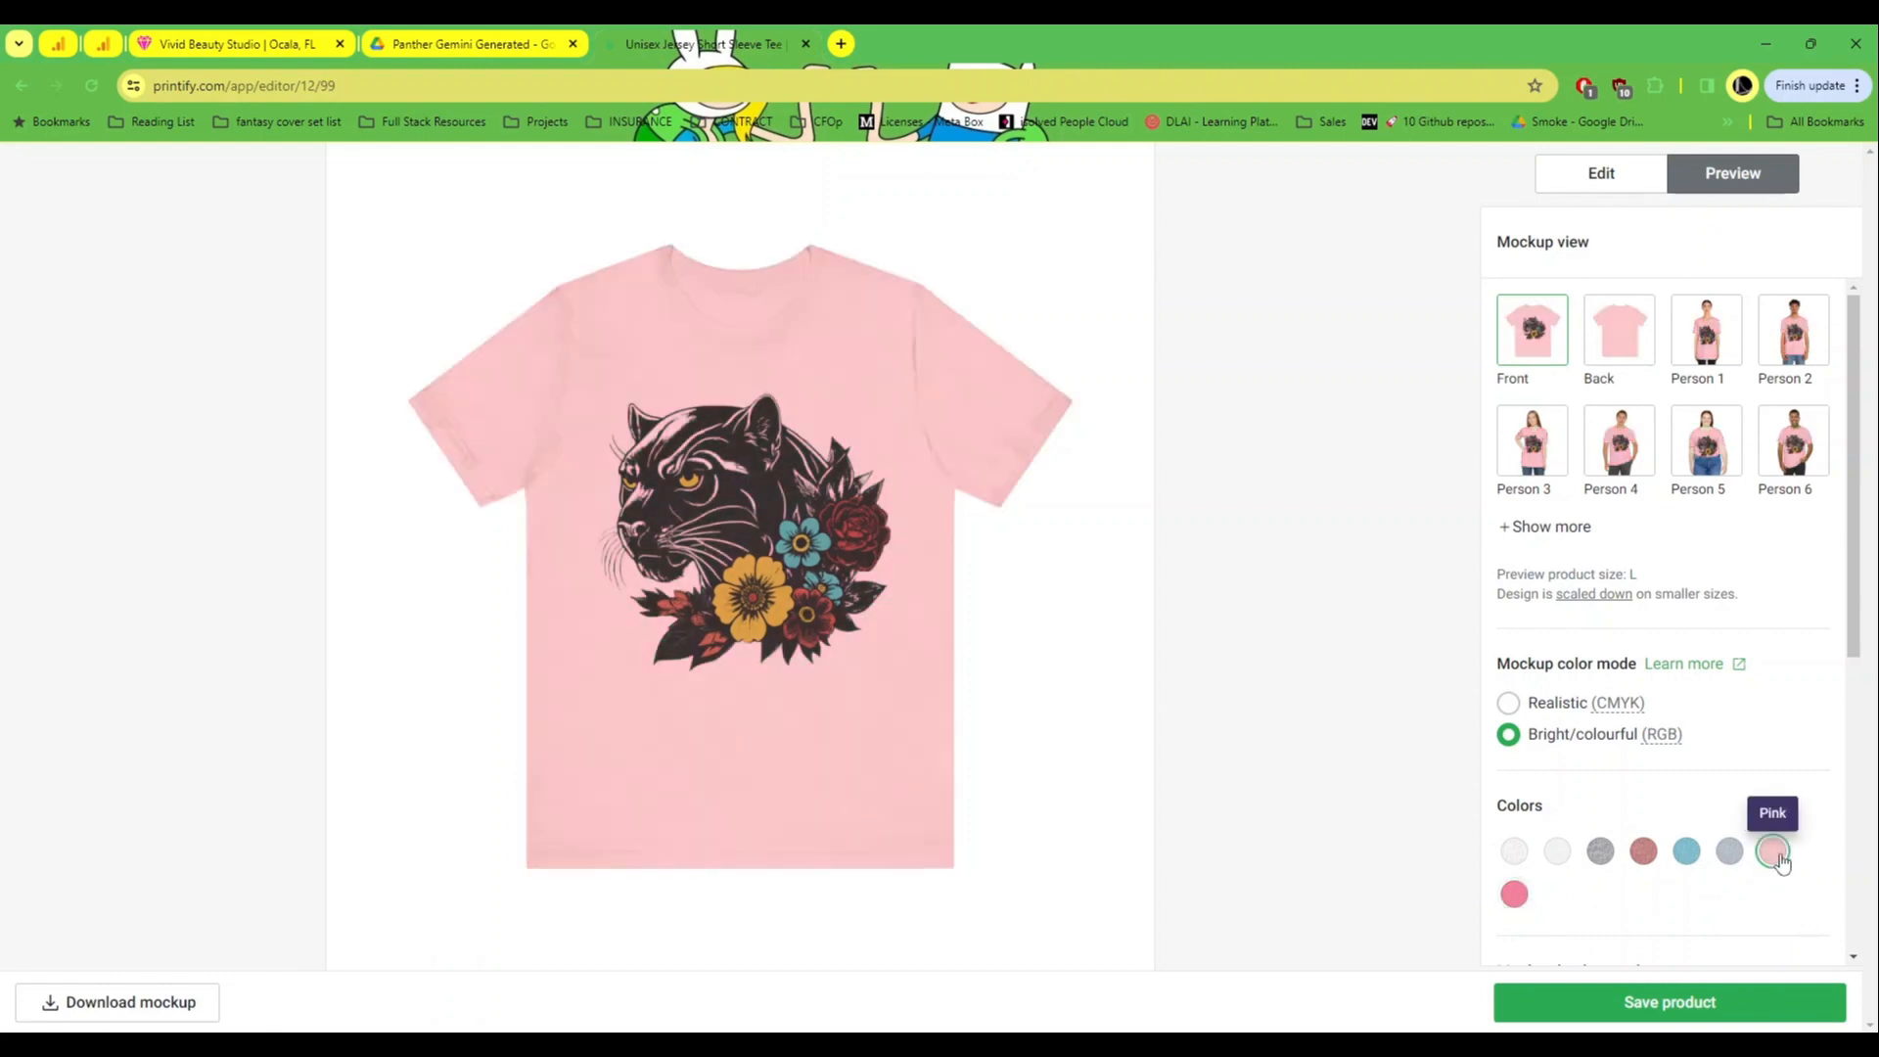